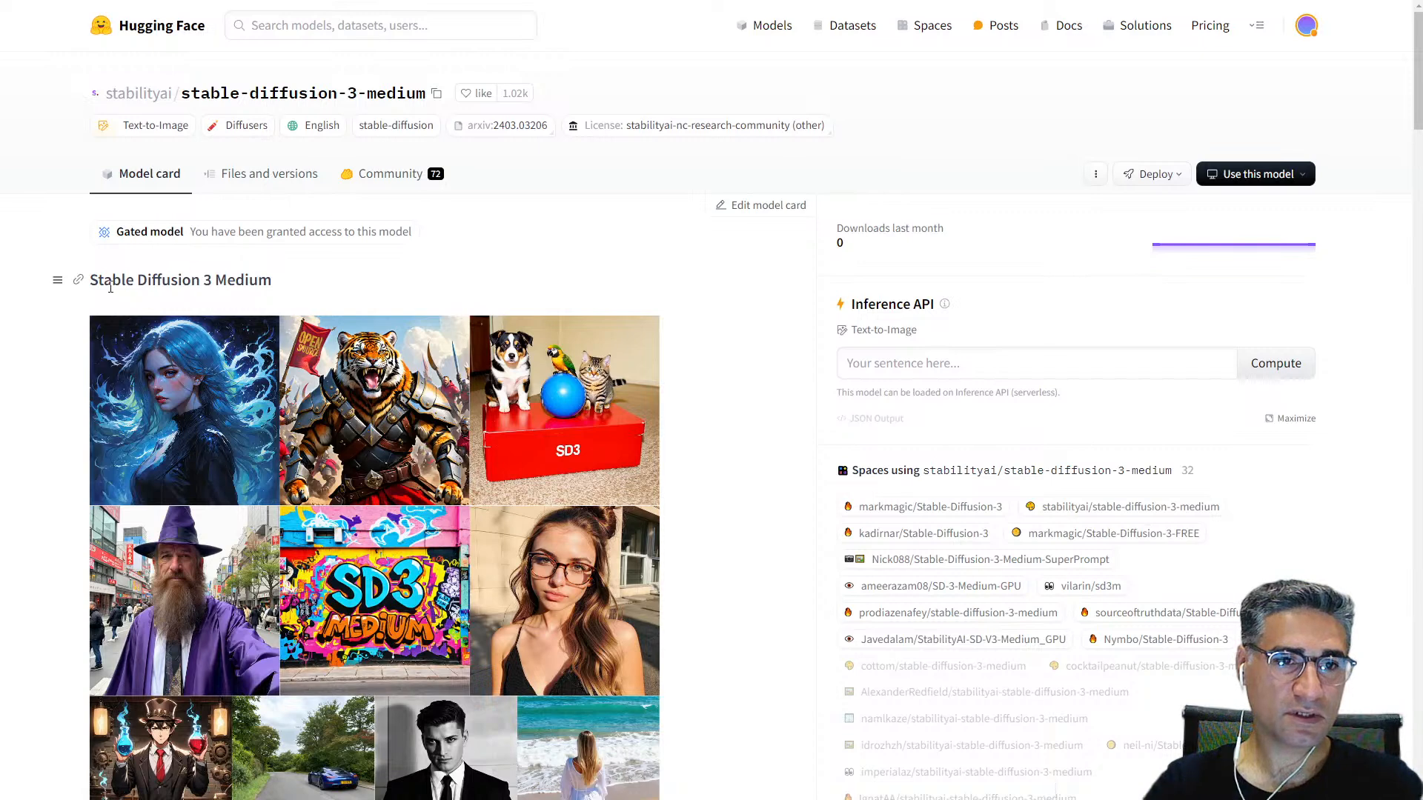
Step: Identify the Stable Diffusion 3 Medium model by its title and open its repository file list
{"action": "left_click_drag", "start_coordinate": [107, 281], "coordinate": [254, 275]}
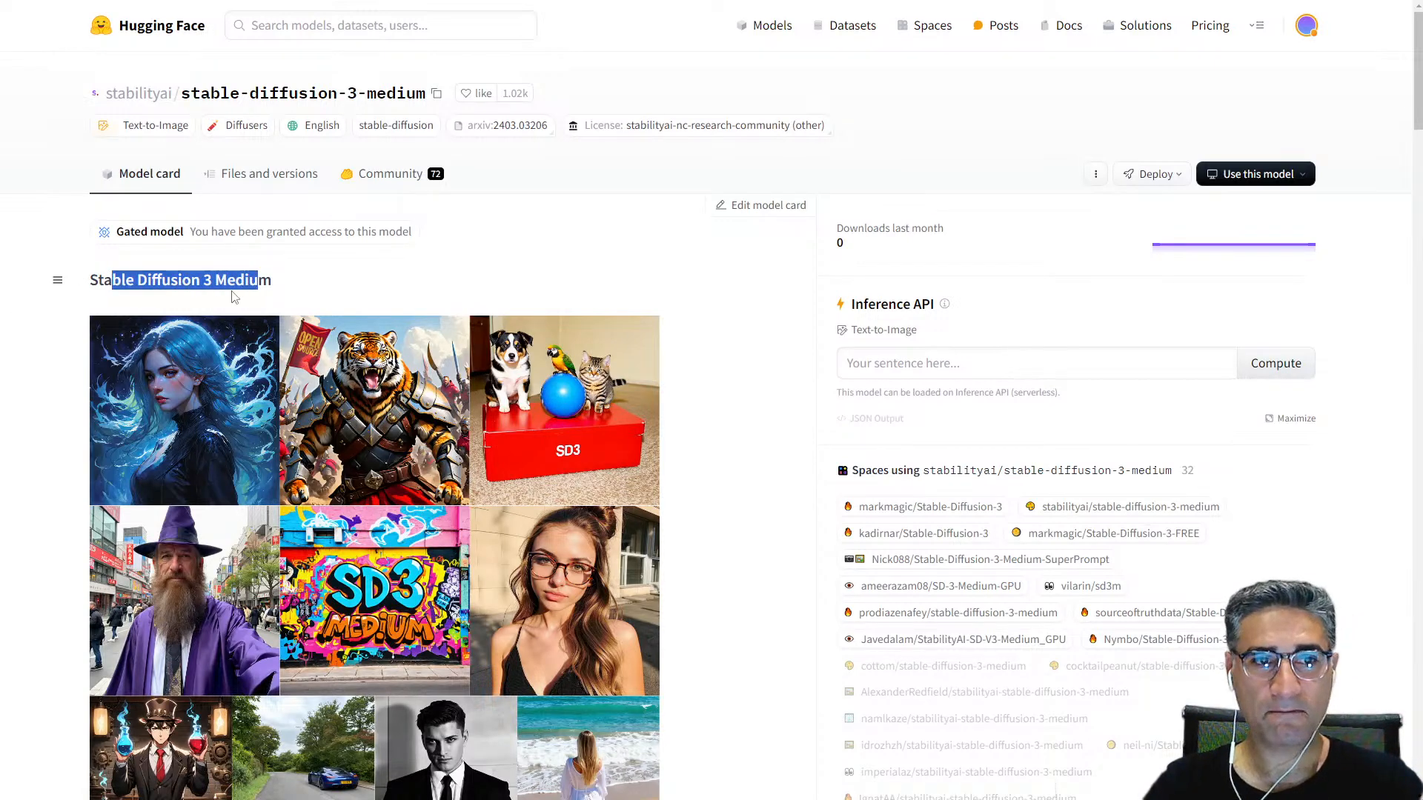
{"action": "left_click", "coordinate": [227, 282]}
{"action": "left_click_drag", "start_coordinate": [216, 276], "coordinate": [302, 290]}
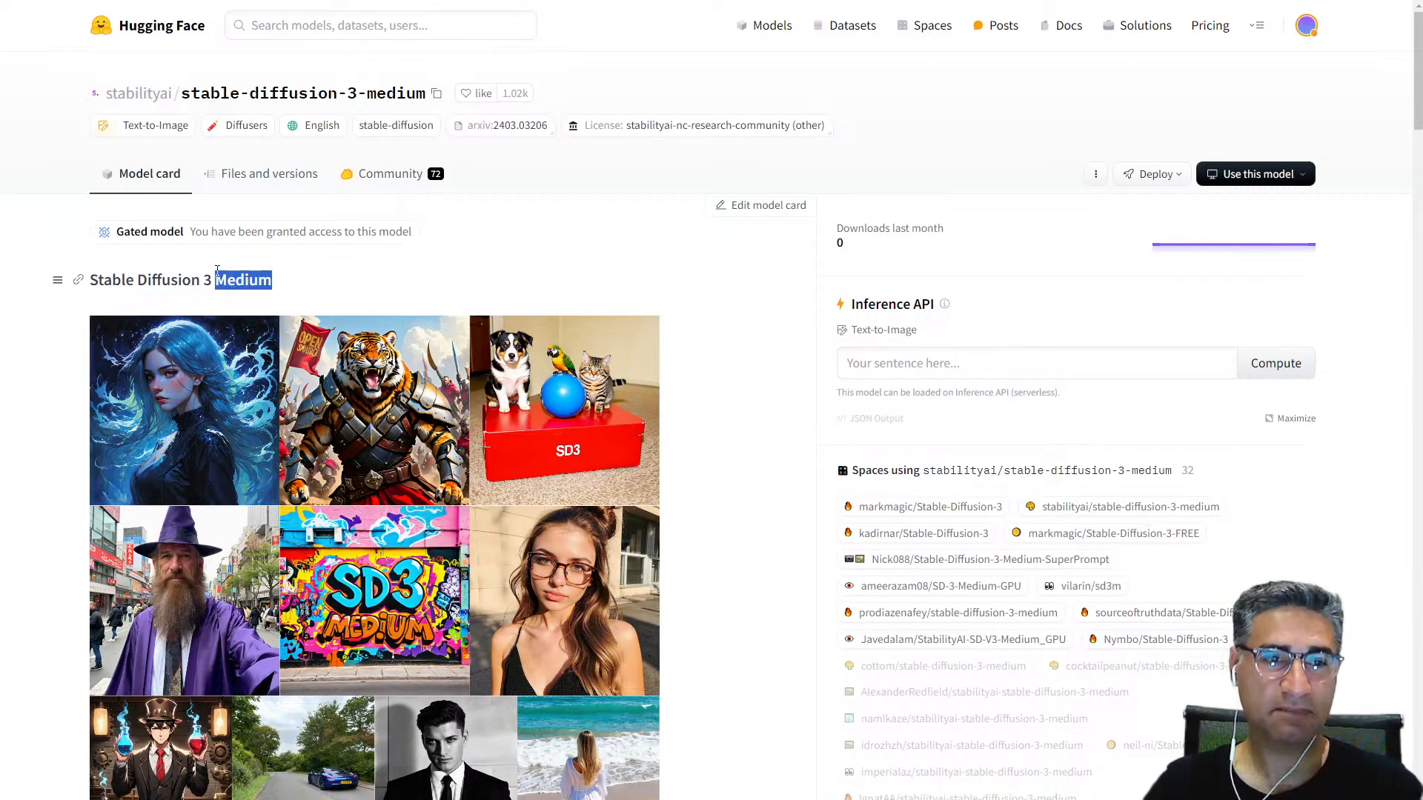
{"action": "left_click", "coordinate": [260, 178]}
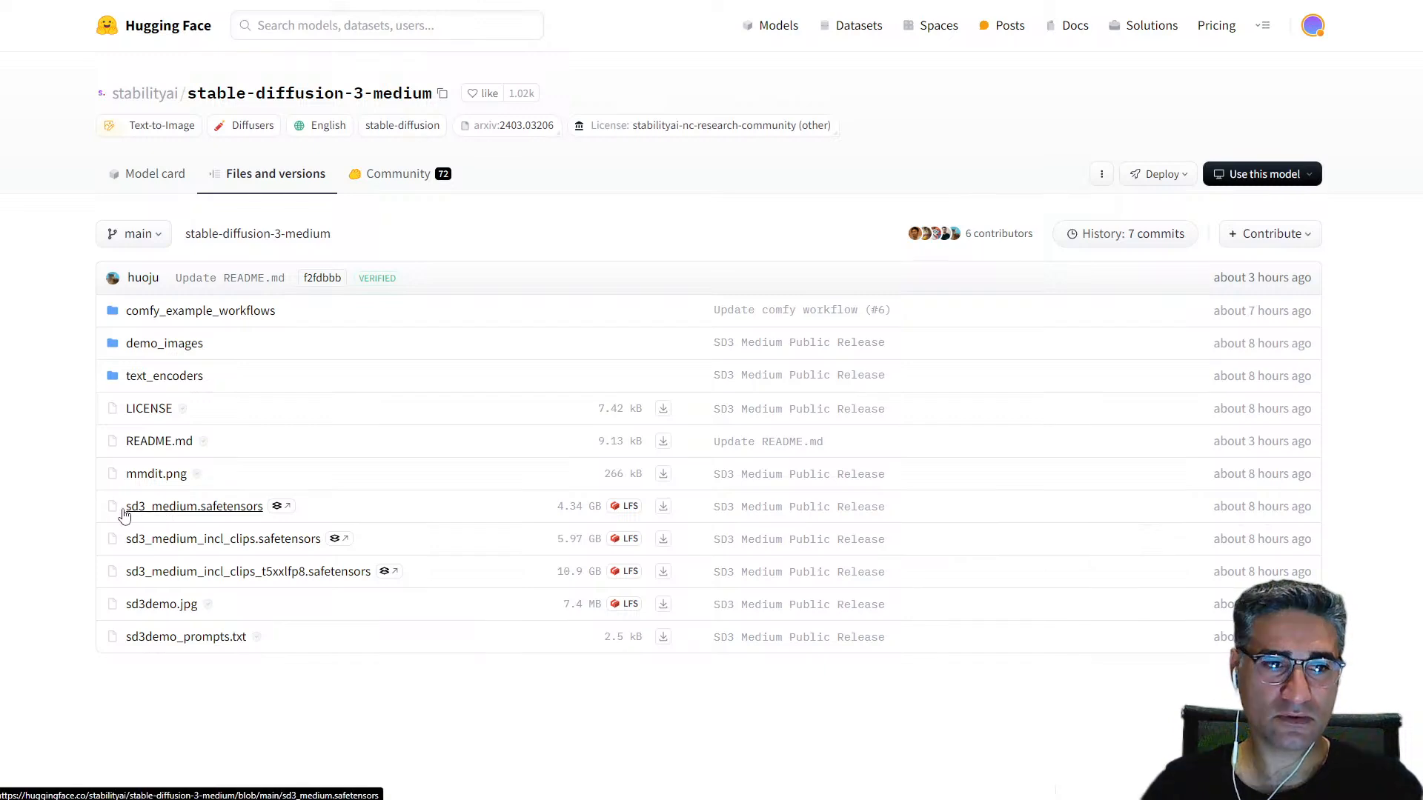
Step: Check the contents of the text_encoders folder and open the comfy_example_workflows folder
{"action": "left_click", "coordinate": [170, 377]}
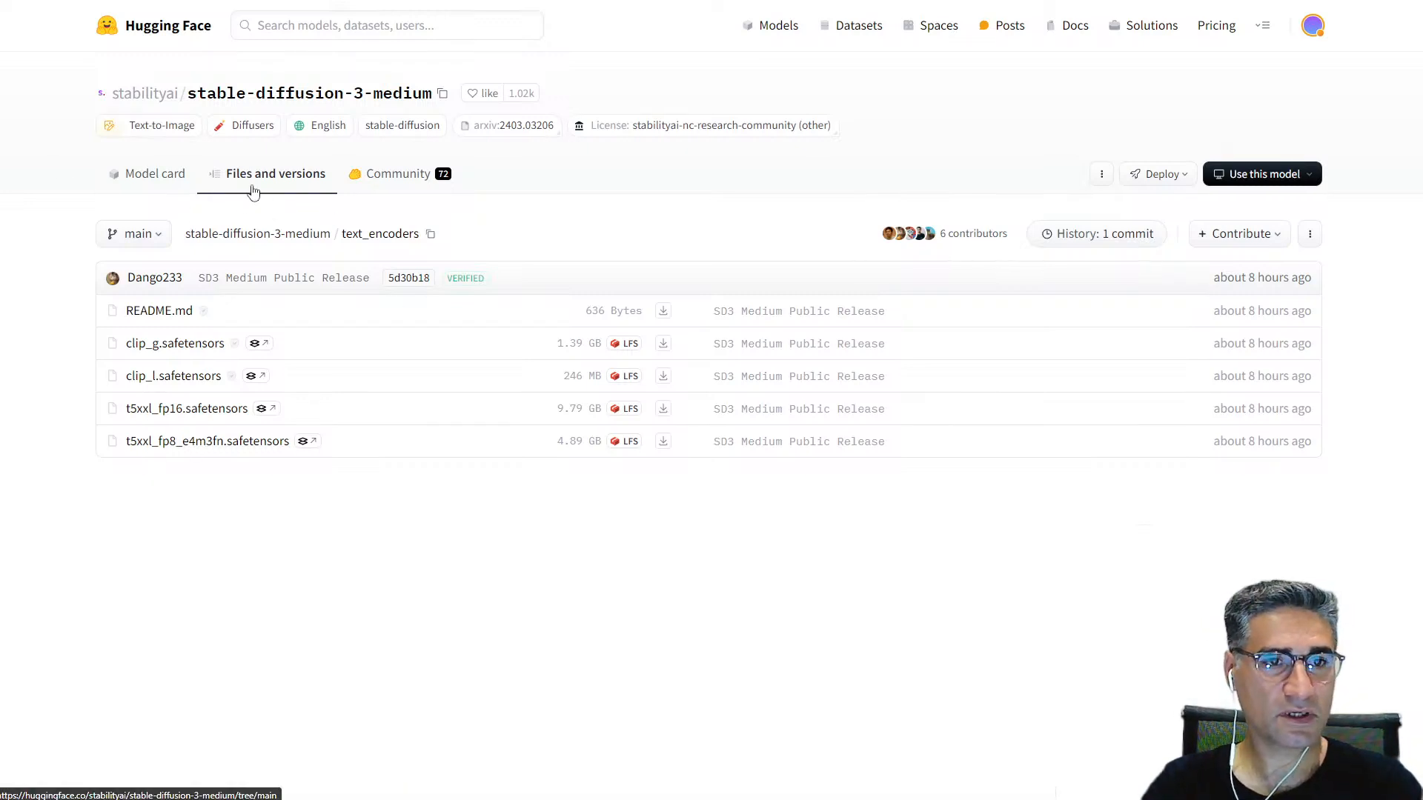
{"action": "key", "text": "alt+Left"}
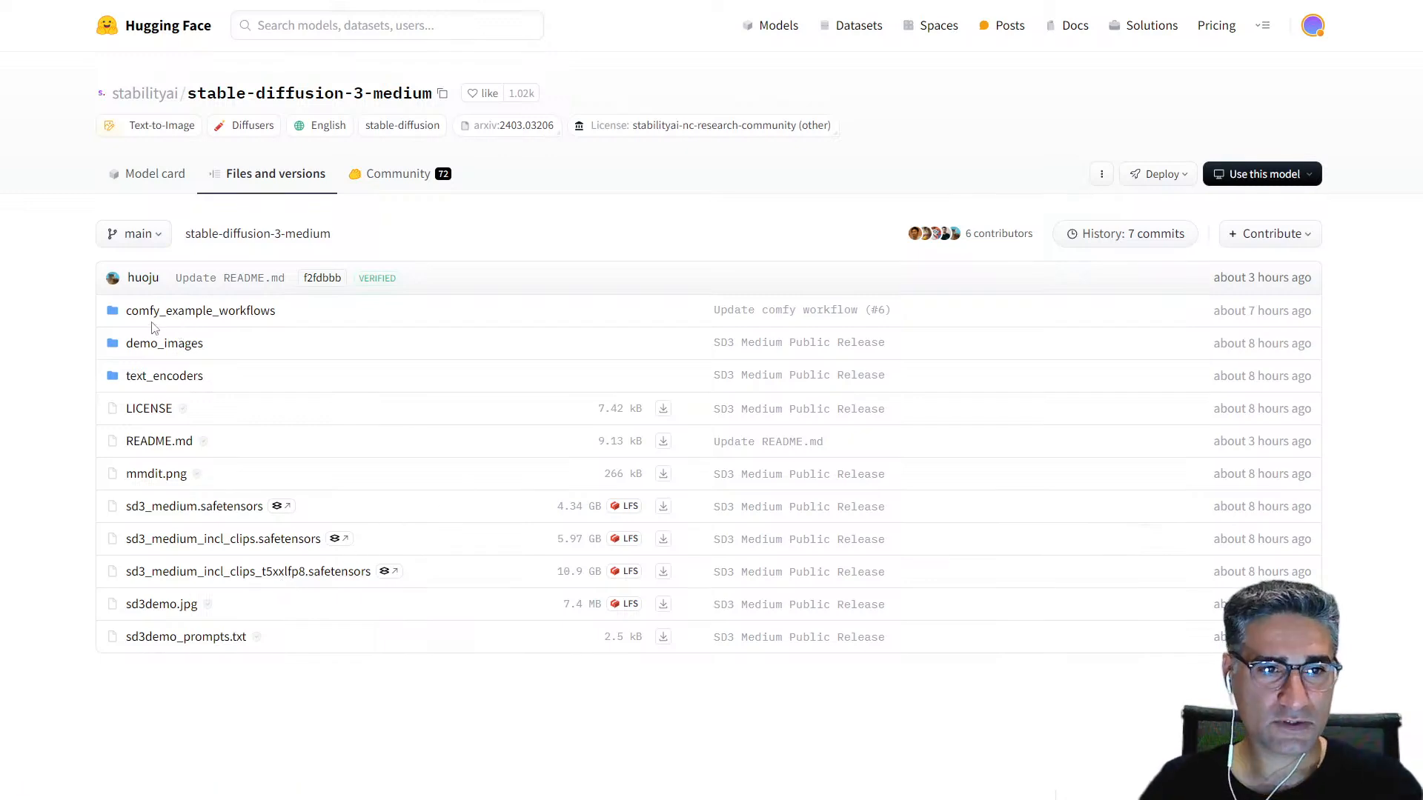
{"action": "left_click", "coordinate": [217, 326]}
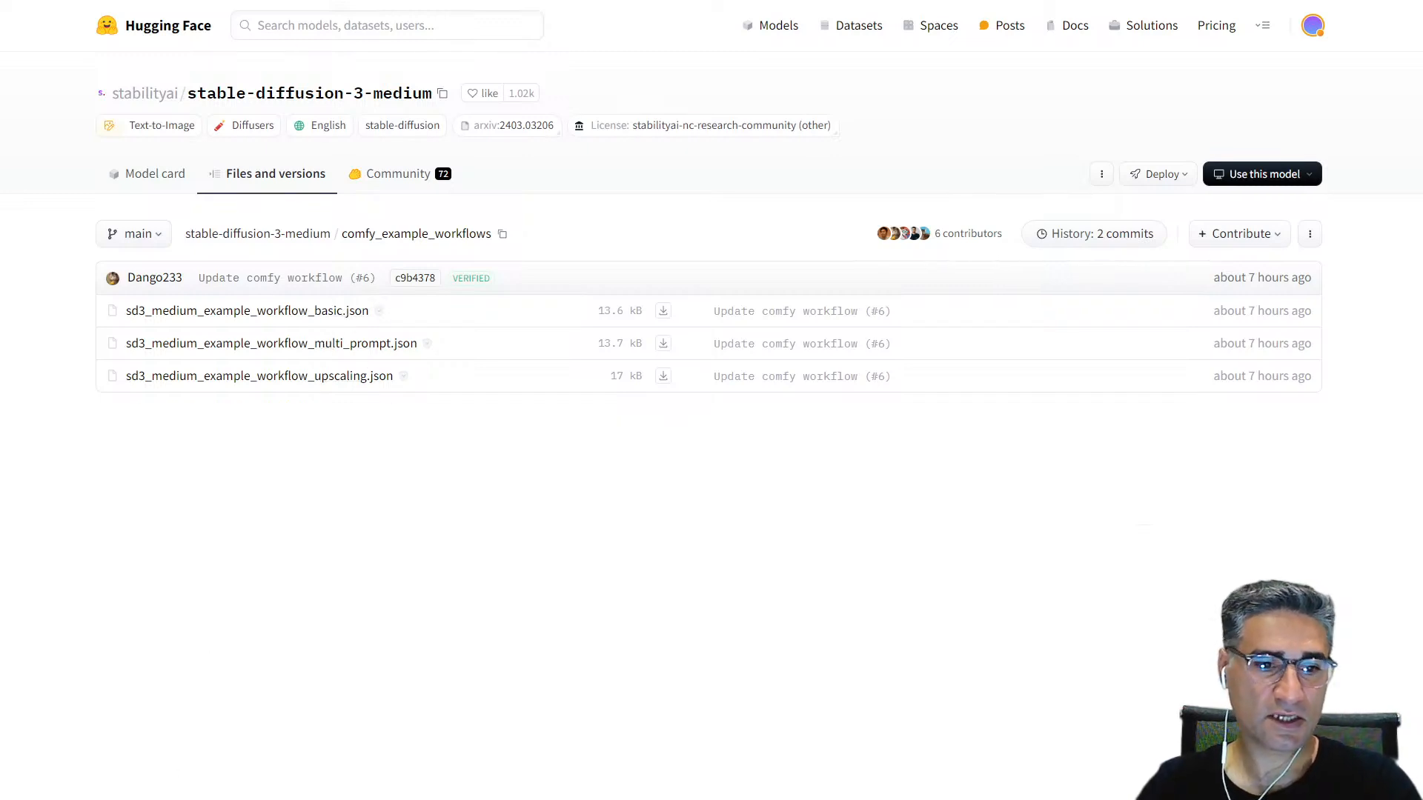
Step: Switch to ComfyUI and load comfy_example_workflows_sd3_medium_example_workflow_basic.json onto the canvas from Free Download Manager
{"action": "left_click", "coordinate": [149, 798]}
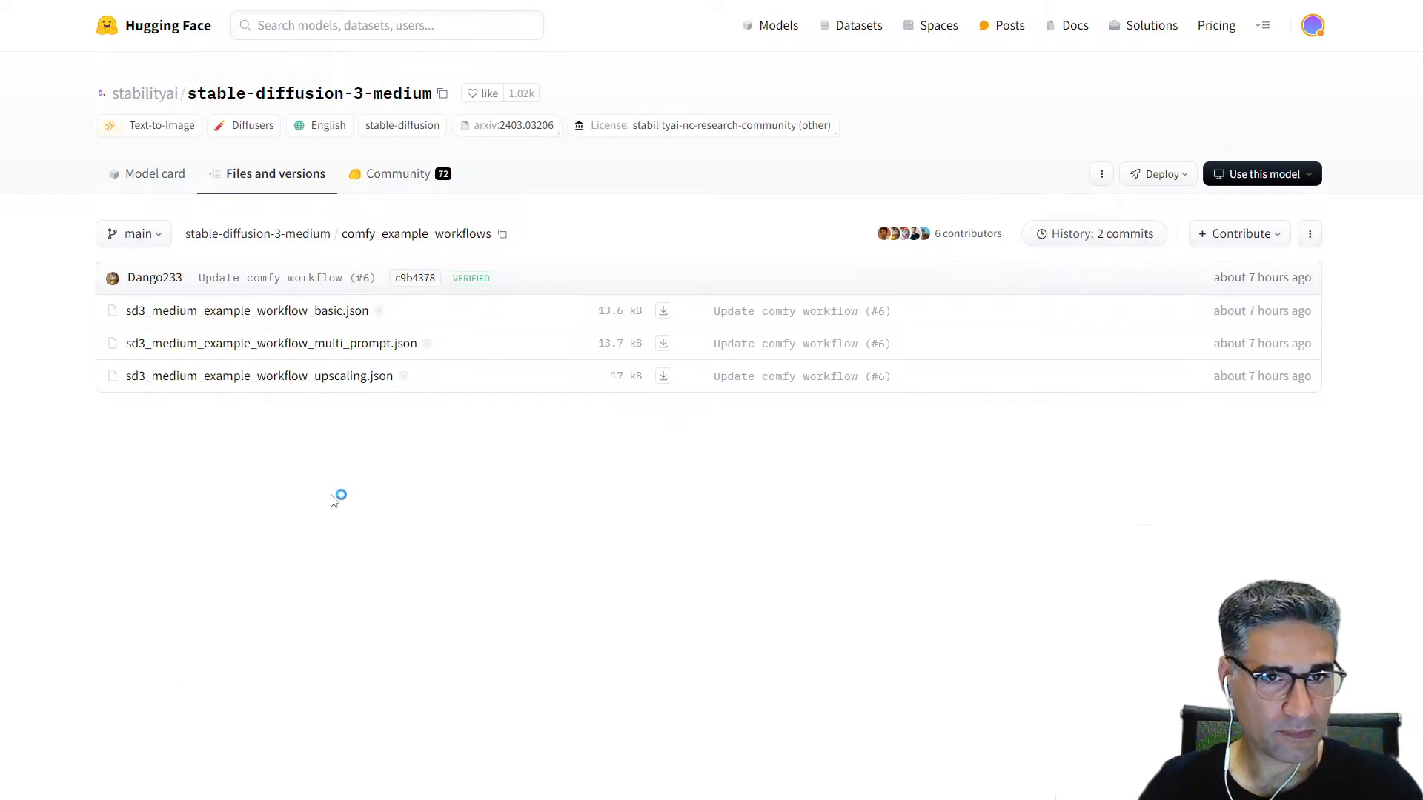
{"action": "left_click_drag", "start_coordinate": [841, 304], "coordinate": [1422, 385]}
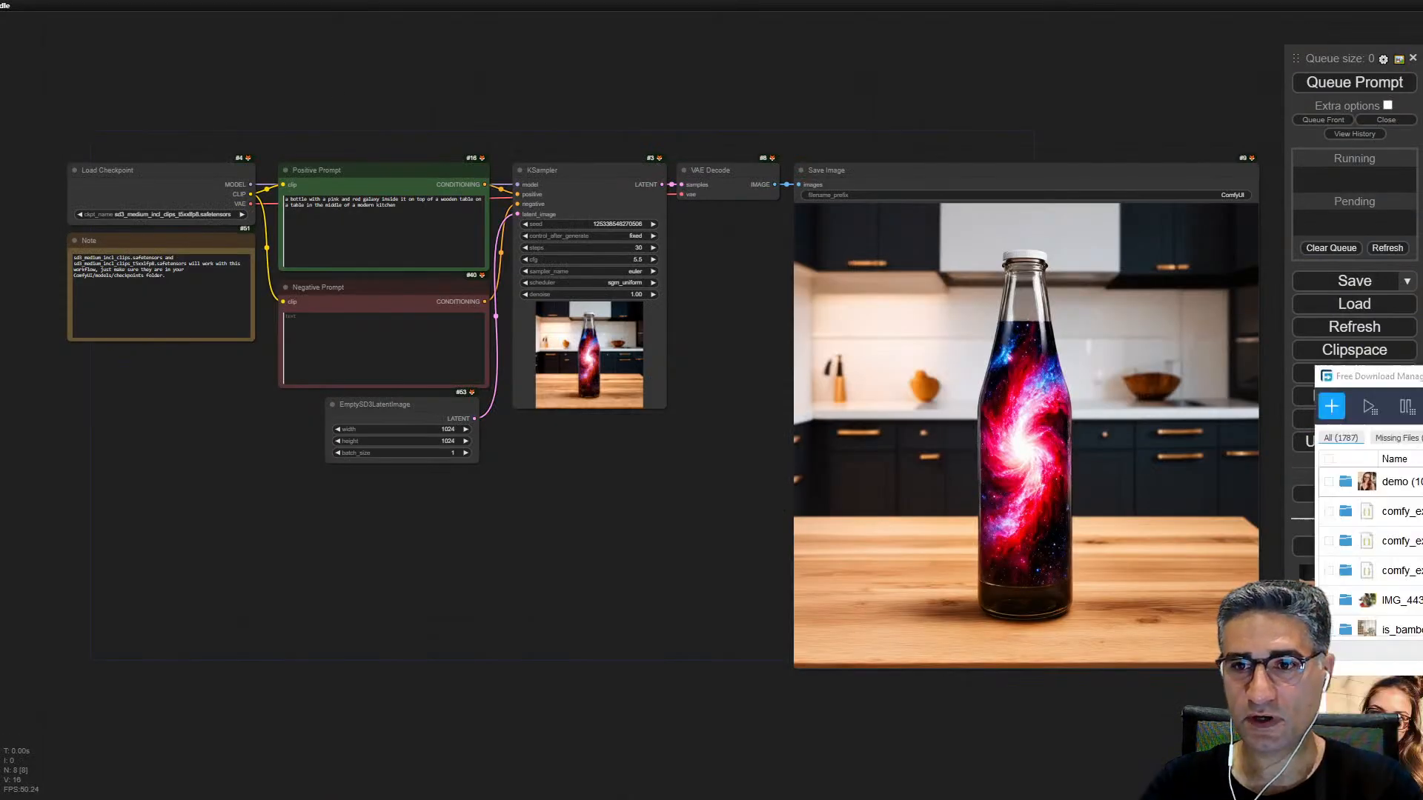
{"action": "left_click_drag", "start_coordinate": [1422, 386], "coordinate": [887, 277]}
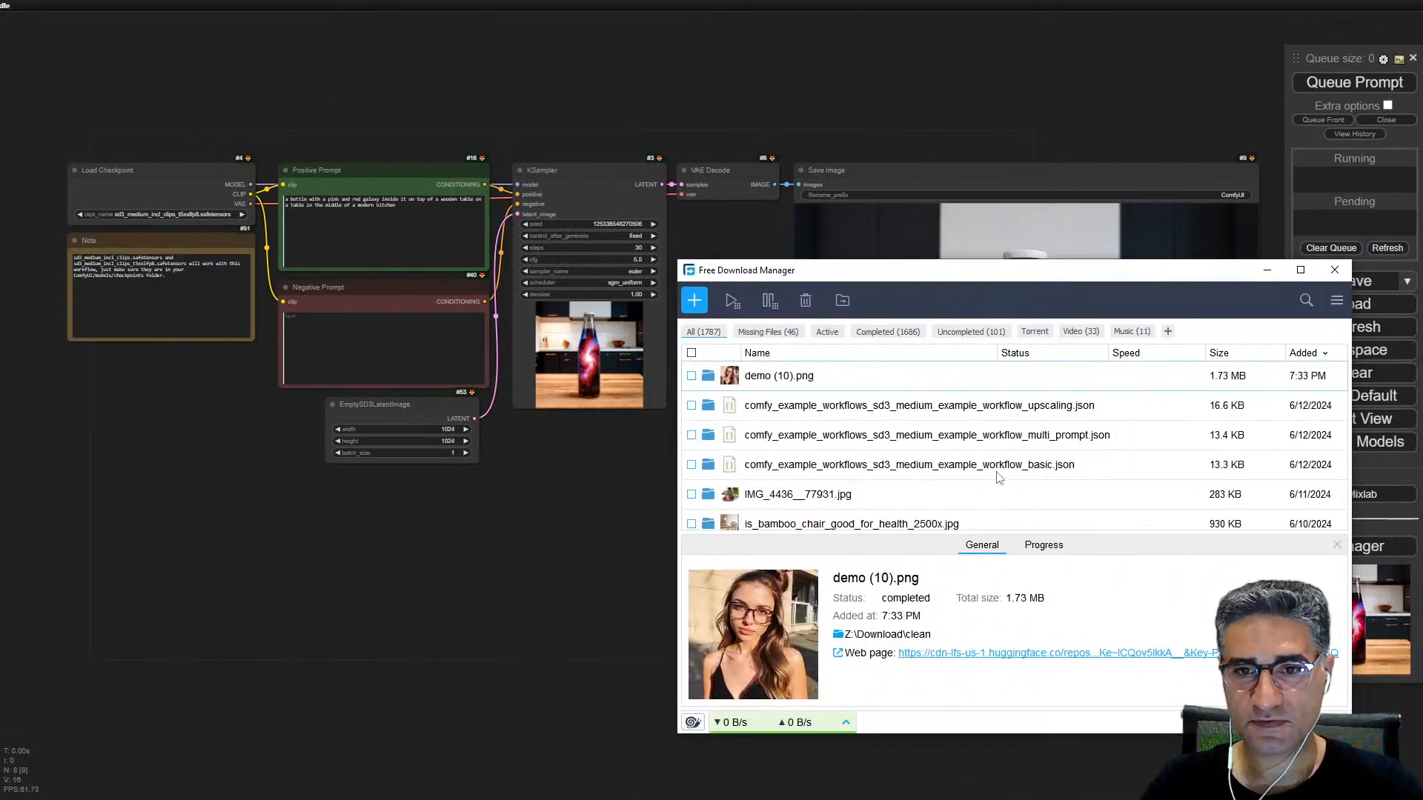
{"action": "left_click_drag", "start_coordinate": [734, 469], "coordinate": [565, 86]}
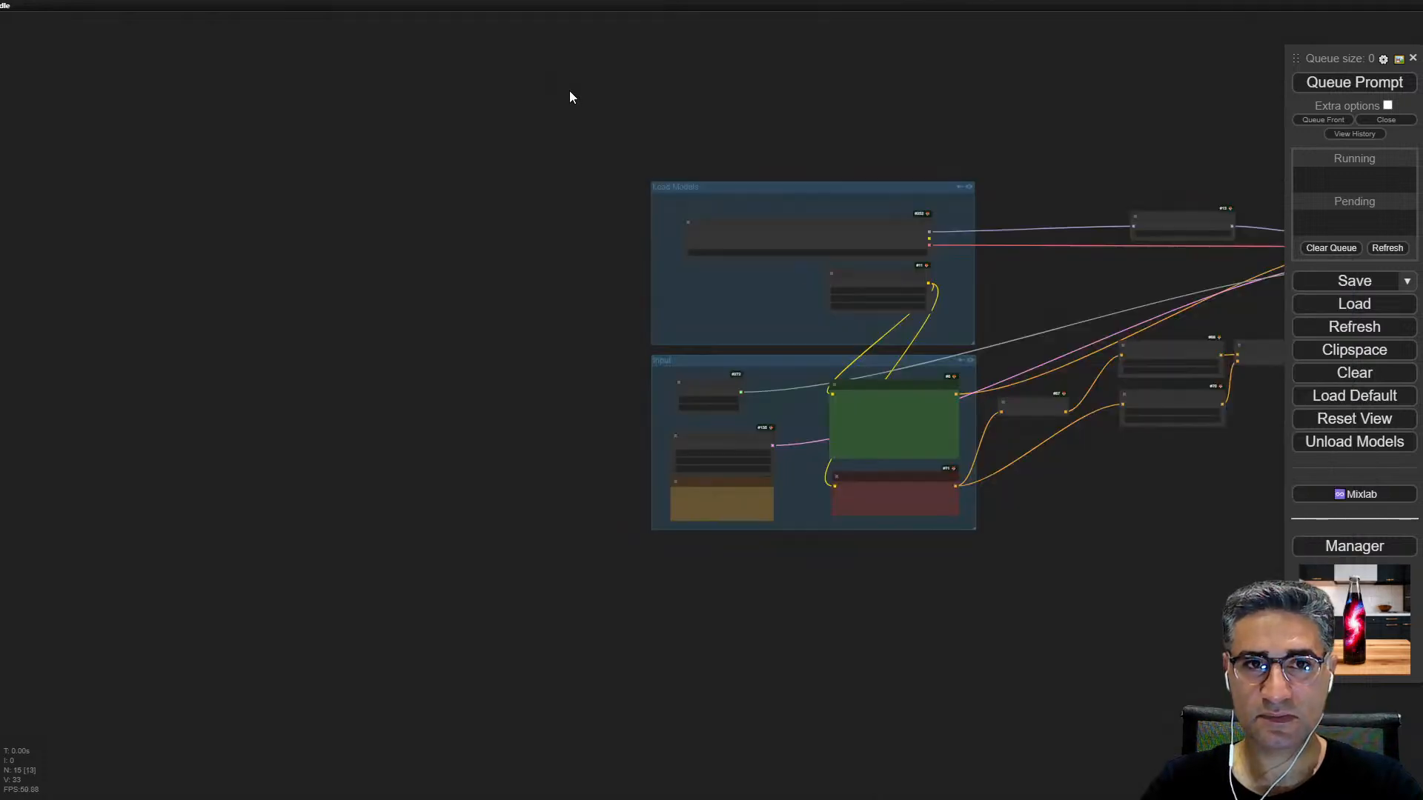
Step: Examine the Load Checkpoint node and its checkpoint file in the Load Models group
{"action": "scroll", "coordinate": [1066, 432], "scroll_direction": "up", "scroll_amount": 5}
{"action": "left_click_drag", "start_coordinate": [1124, 216], "coordinate": [846, 313]}
{"action": "scroll", "coordinate": [363, 219], "scroll_direction": "up", "scroll_amount": 9}
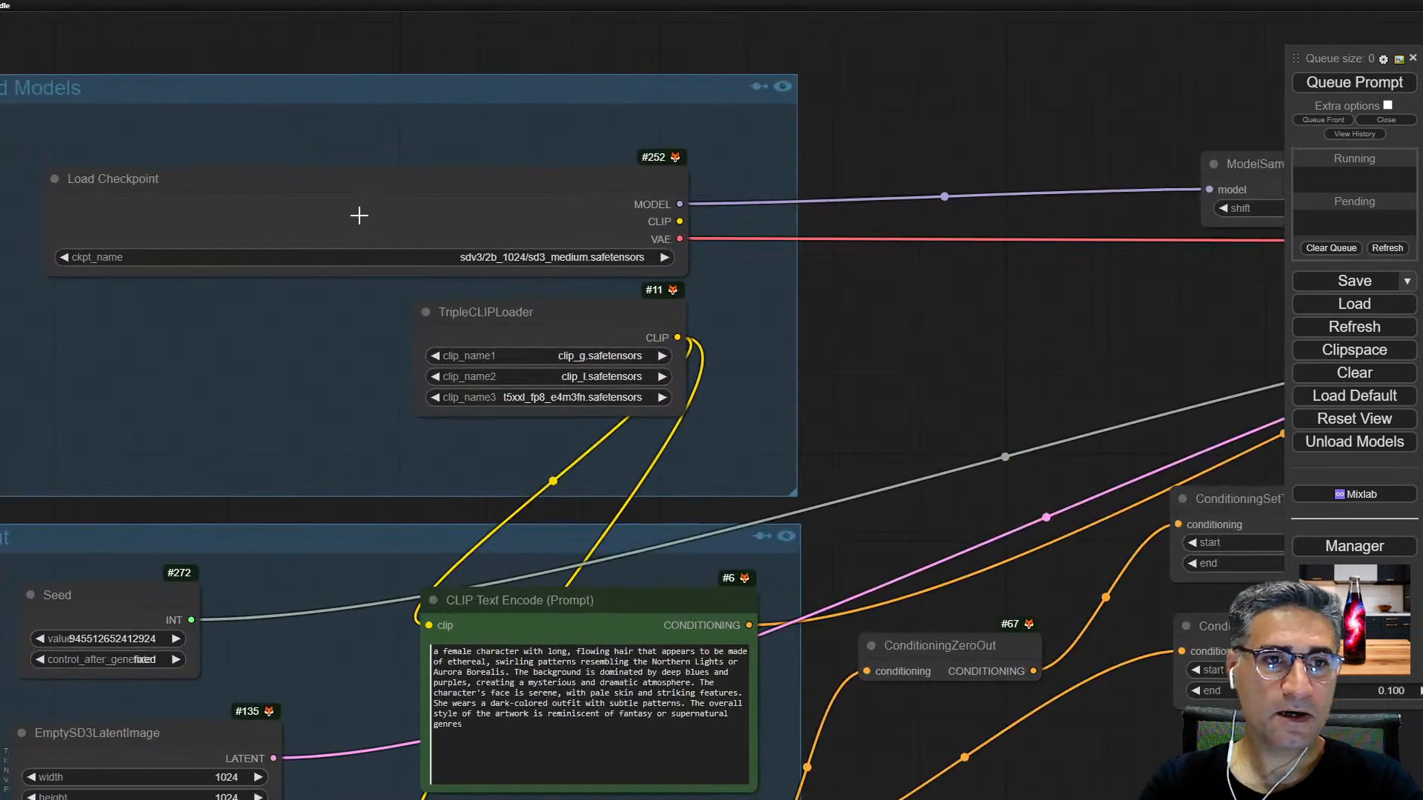
{"action": "left_click_drag", "start_coordinate": [295, 131], "coordinate": [782, 153]}
{"action": "left_click_drag", "start_coordinate": [980, 213], "coordinate": [765, 185]}
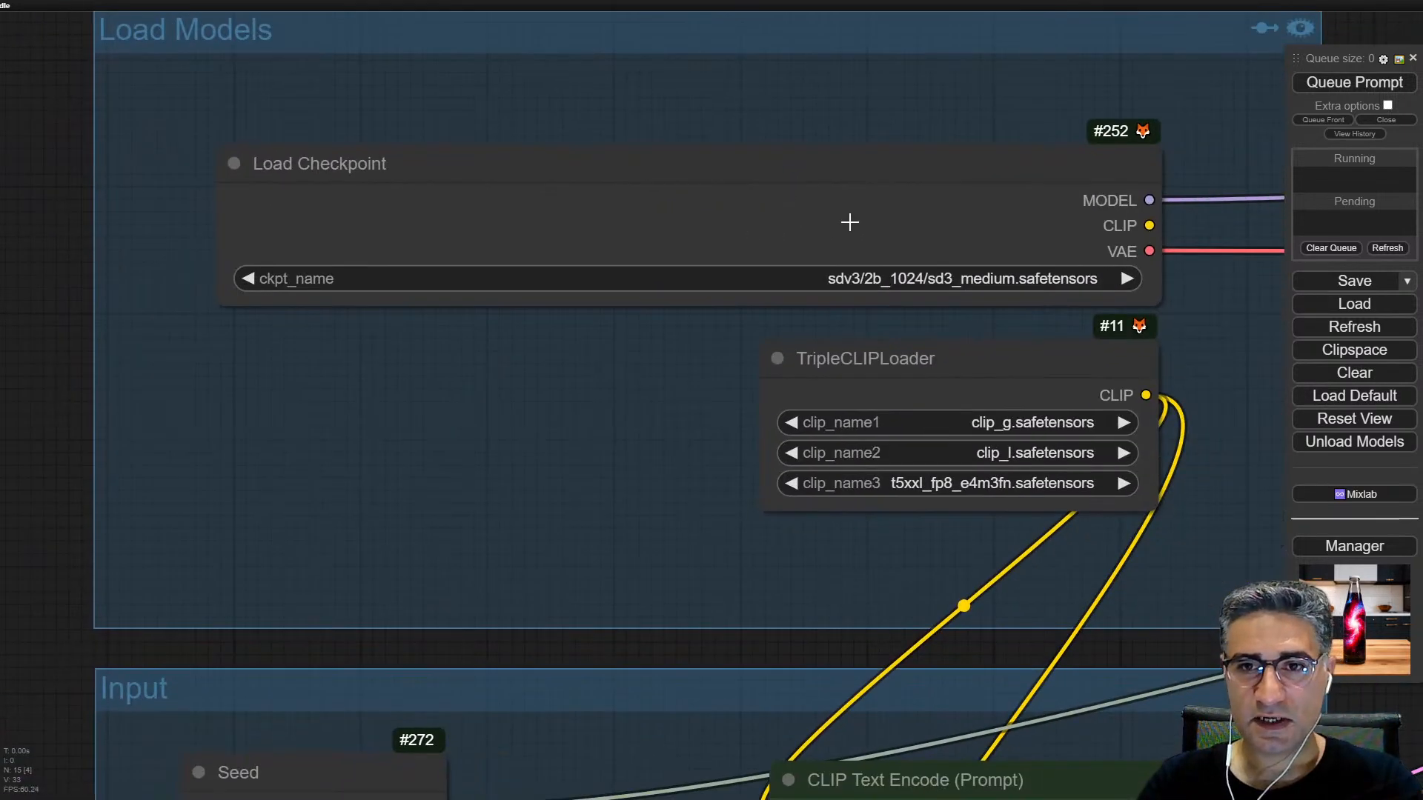
{"action": "left_click_drag", "start_coordinate": [850, 223], "coordinate": [836, 217]}
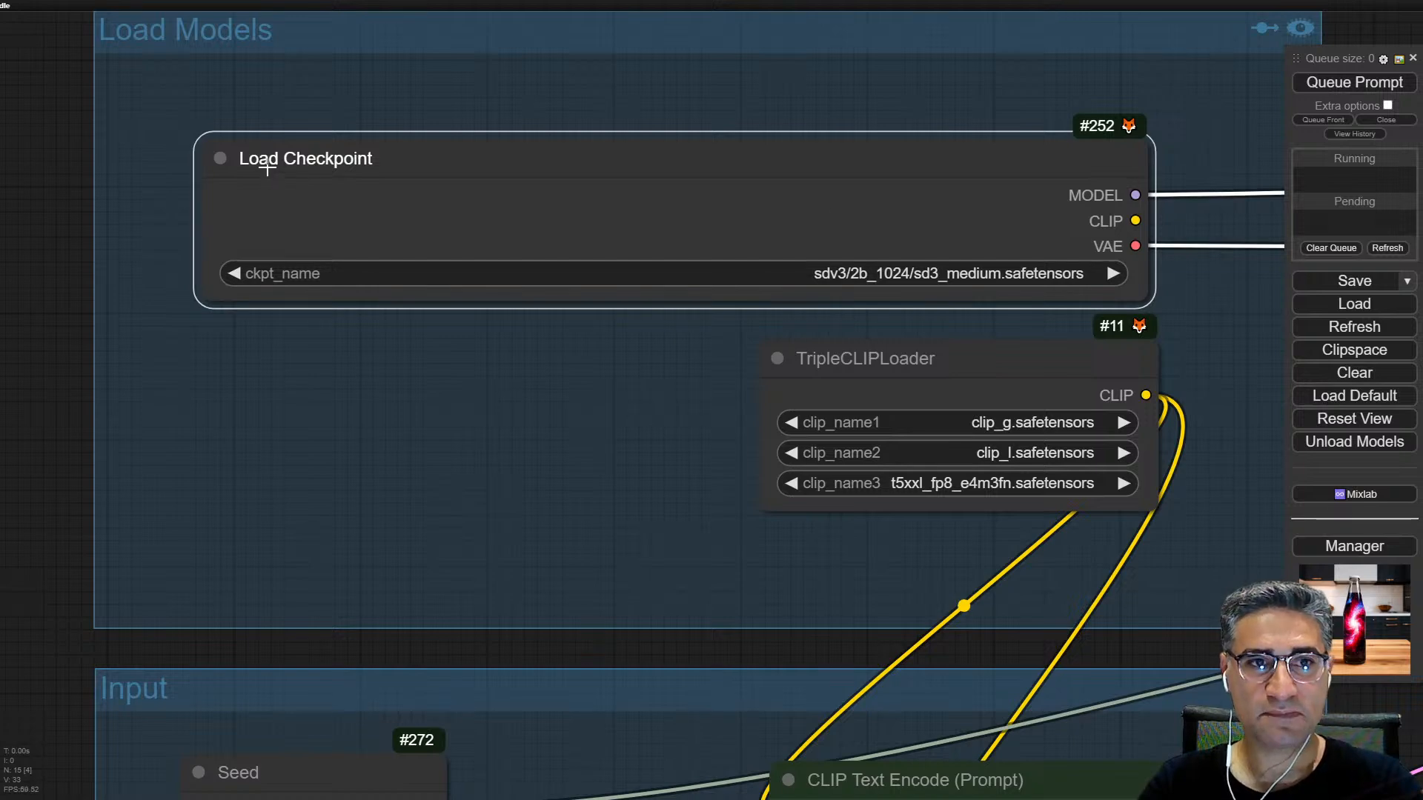
Step: Examine the TripleCLIPLoader node and the three text encoder files it loads
{"action": "left_click_drag", "start_coordinate": [572, 545], "coordinate": [484, 447]}
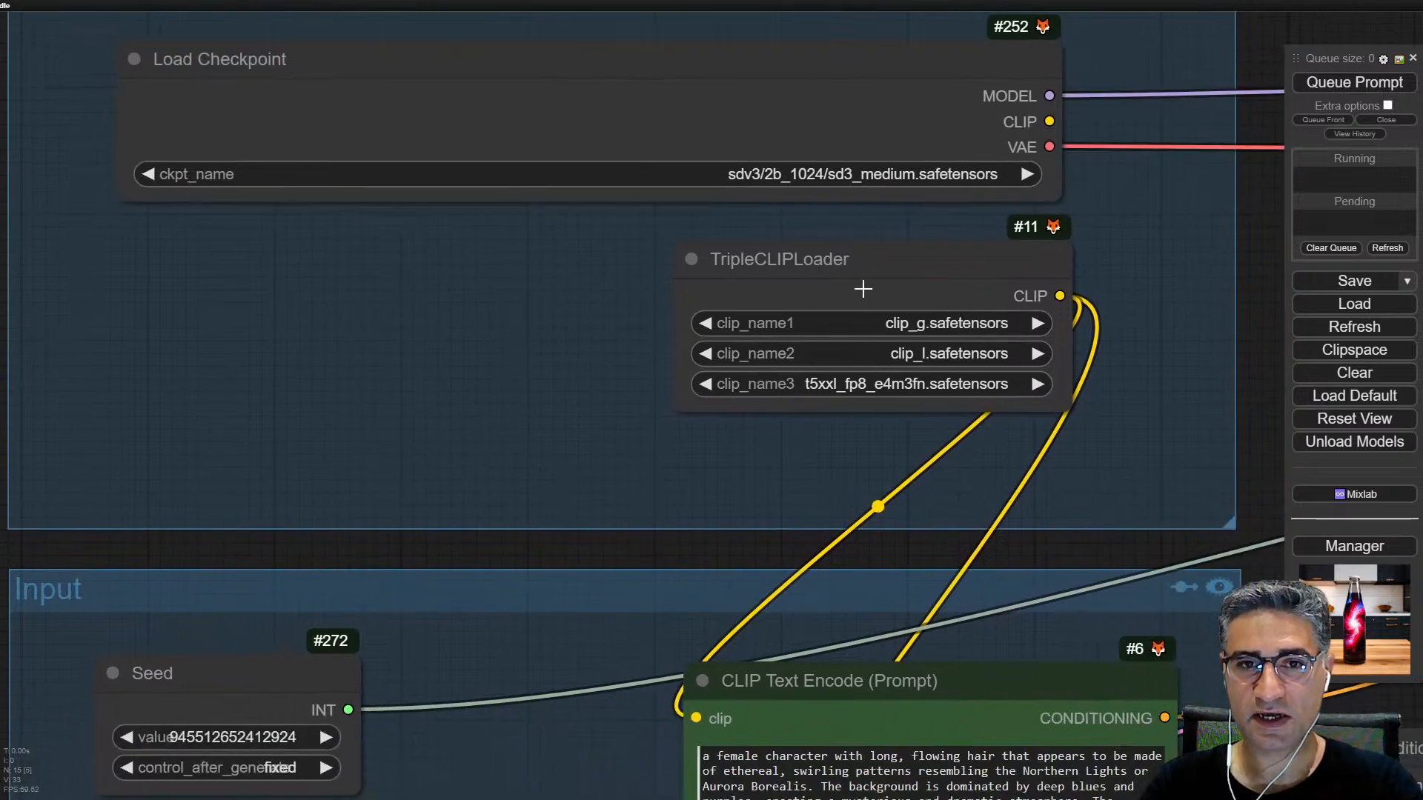
{"action": "left_click_drag", "start_coordinate": [863, 289], "coordinate": [839, 288]}
{"action": "scroll", "coordinate": [716, 272], "scroll_direction": "up", "scroll_amount": 3}
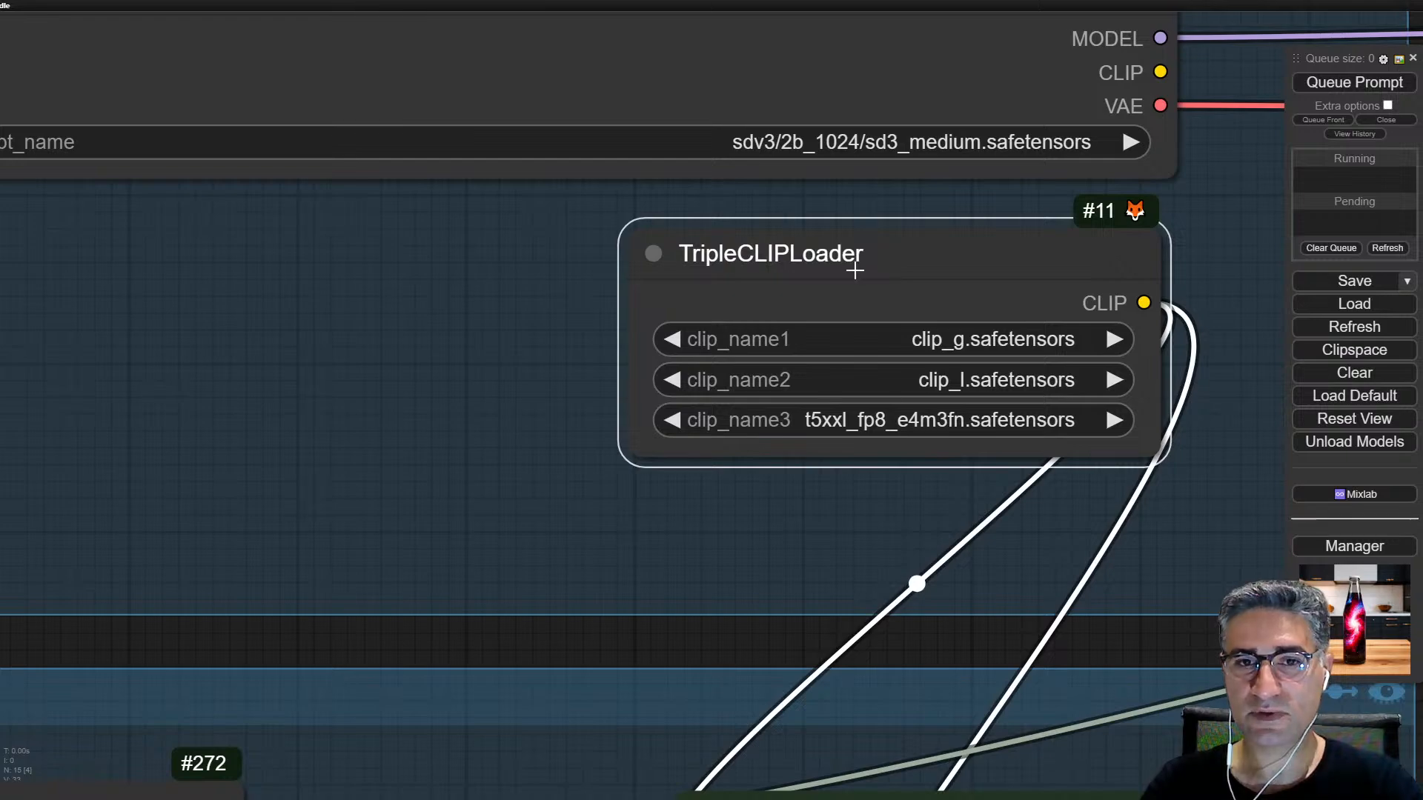
{"action": "scroll", "coordinate": [935, 267], "scroll_direction": "down", "scroll_amount": 4}
{"action": "left_click_drag", "start_coordinate": [945, 267], "coordinate": [938, 292]}
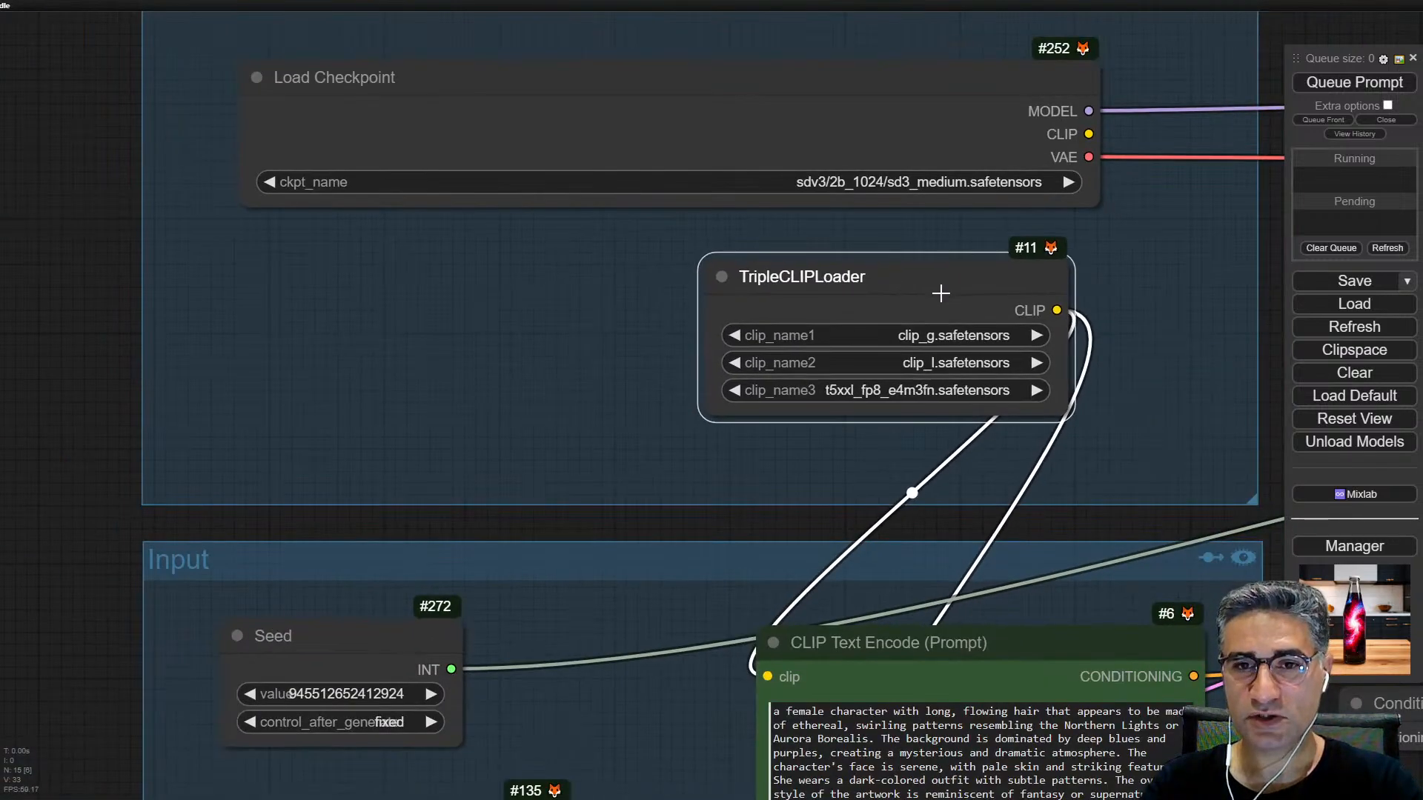
{"action": "scroll", "coordinate": [909, 290], "scroll_direction": "up", "scroll_amount": 4}
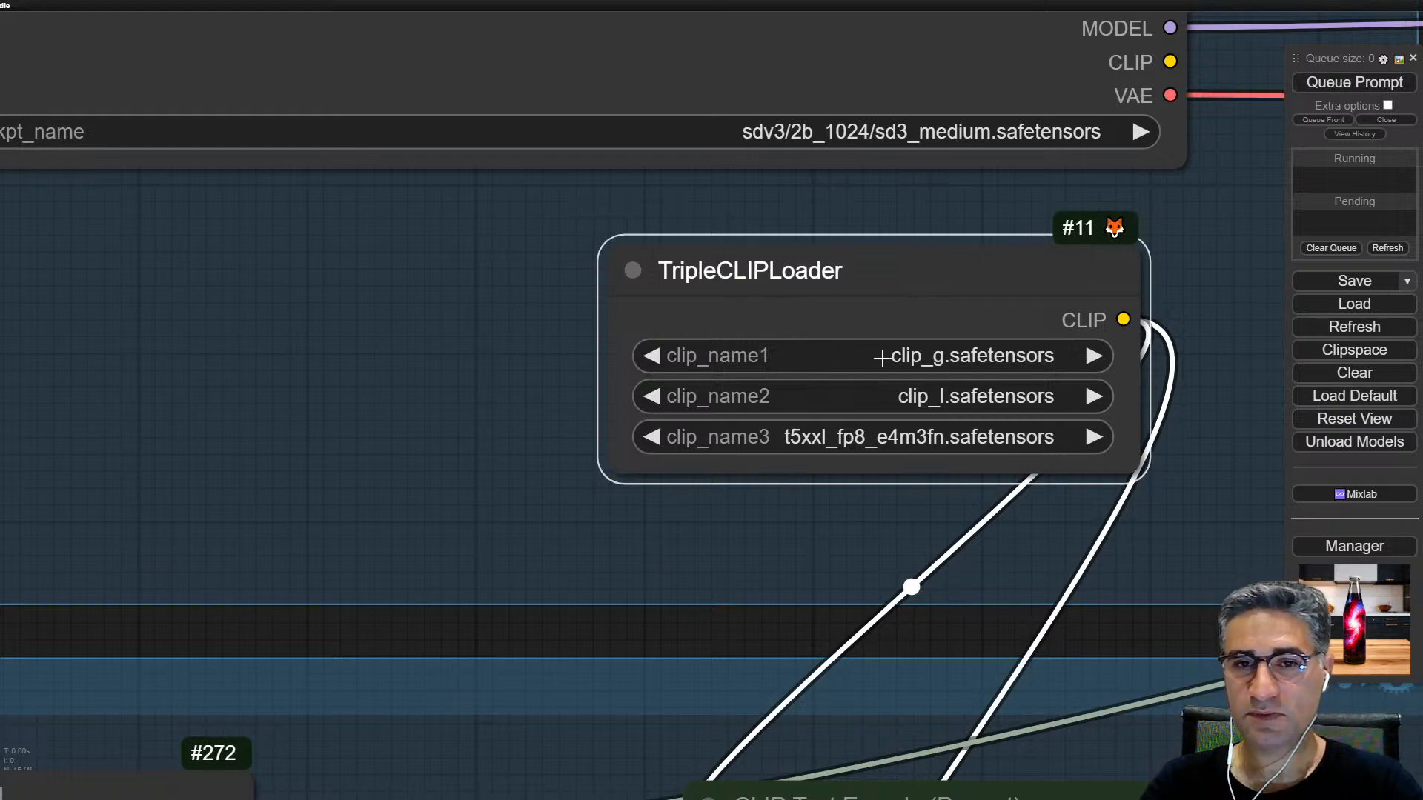
{"action": "scroll", "coordinate": [877, 314], "scroll_direction": "down", "scroll_amount": 7}
{"action": "left_click_drag", "start_coordinate": [1066, 329], "coordinate": [1028, 327]}
{"action": "scroll", "coordinate": [840, 188], "scroll_direction": "up", "scroll_amount": 5}
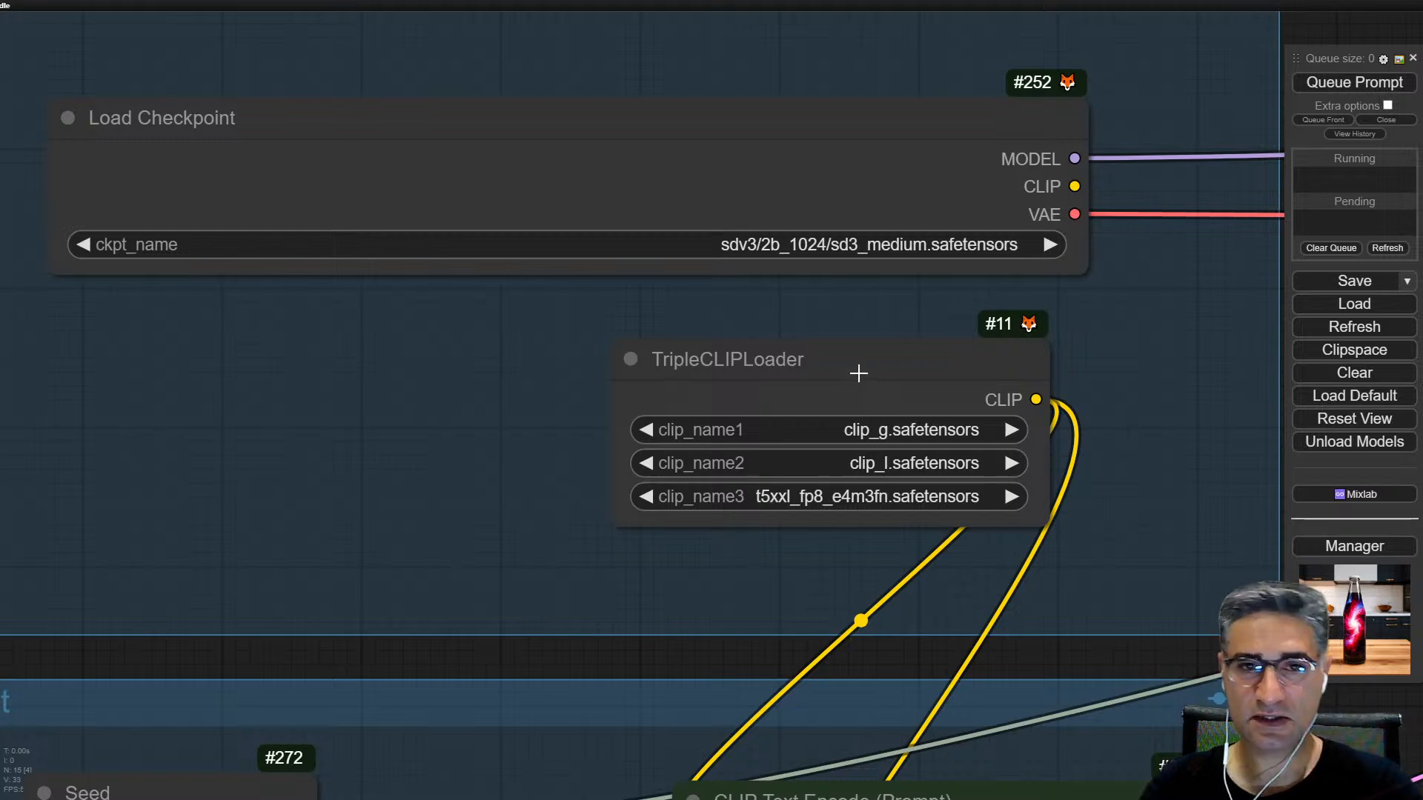
Step: Delete the TripleCLIPLoader node and connect Load Checkpoint's CLIP output to both the positive and negative CLIP Text Encode nodes
{"action": "left_click_drag", "start_coordinate": [858, 373], "coordinate": [843, 372]}
{"action": "key", "text": "Delete"}
{"action": "scroll", "coordinate": [855, 372], "scroll_direction": "down", "scroll_amount": 7}
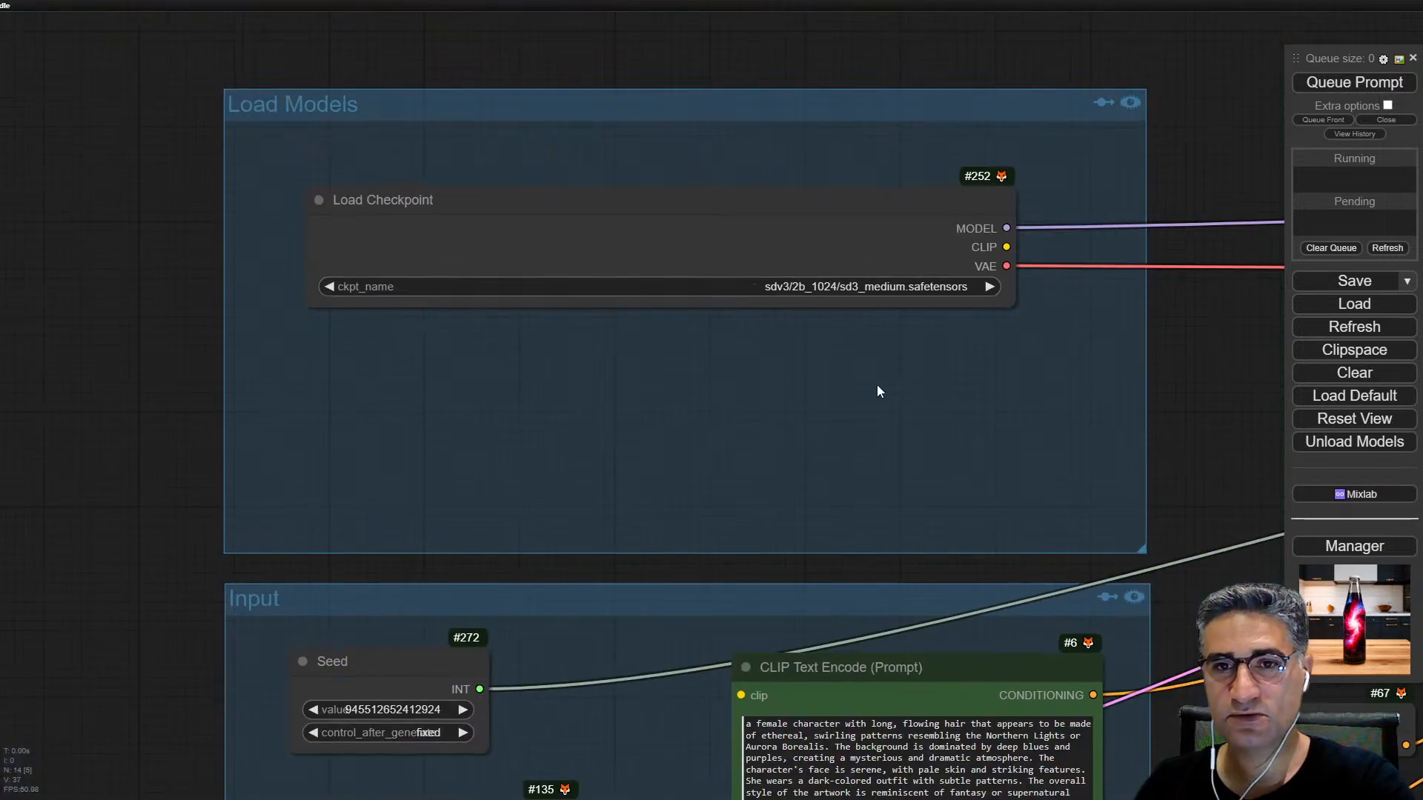
{"action": "left_click_drag", "start_coordinate": [970, 347], "coordinate": [1004, 152]}
{"action": "left_click_drag", "start_coordinate": [1014, 86], "coordinate": [815, 422]}
{"action": "left_click_drag", "start_coordinate": [1014, 85], "coordinate": [820, 619]}
Step: Move the ModelSamplingSD3 node up and to the right so it clears the VAE link
{"action": "left_click_drag", "start_coordinate": [1016, 214], "coordinate": [571, 353]}
{"action": "left_click_drag", "start_coordinate": [1031, 349], "coordinate": [773, 371]}
{"action": "scroll", "coordinate": [800, 226], "scroll_direction": "up", "scroll_amount": 1}
{"action": "scroll", "coordinate": [800, 226], "scroll_direction": "up", "scroll_amount": 3}
{"action": "left_click", "coordinate": [699, 222]}
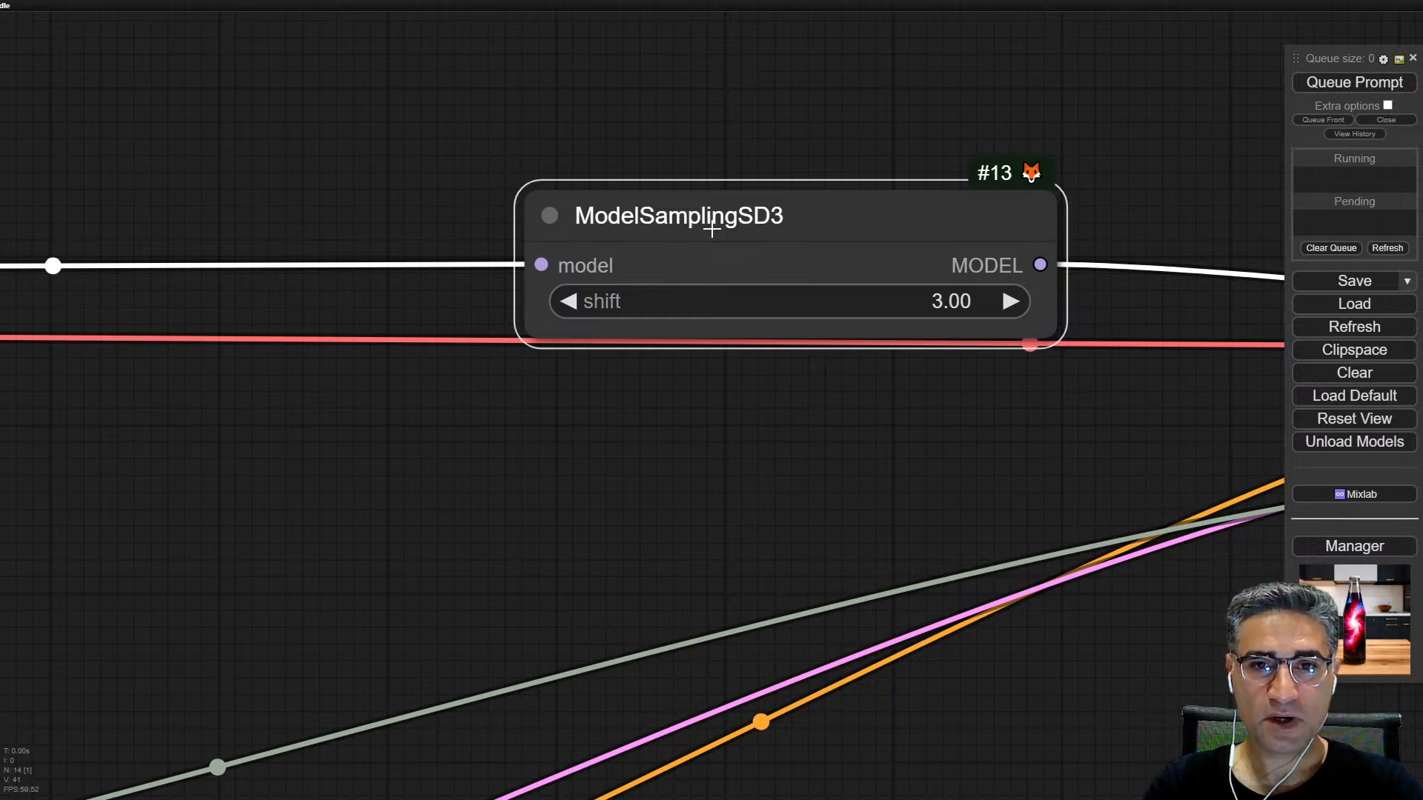
{"action": "scroll", "coordinate": [712, 231], "scroll_direction": "down", "scroll_amount": 10}
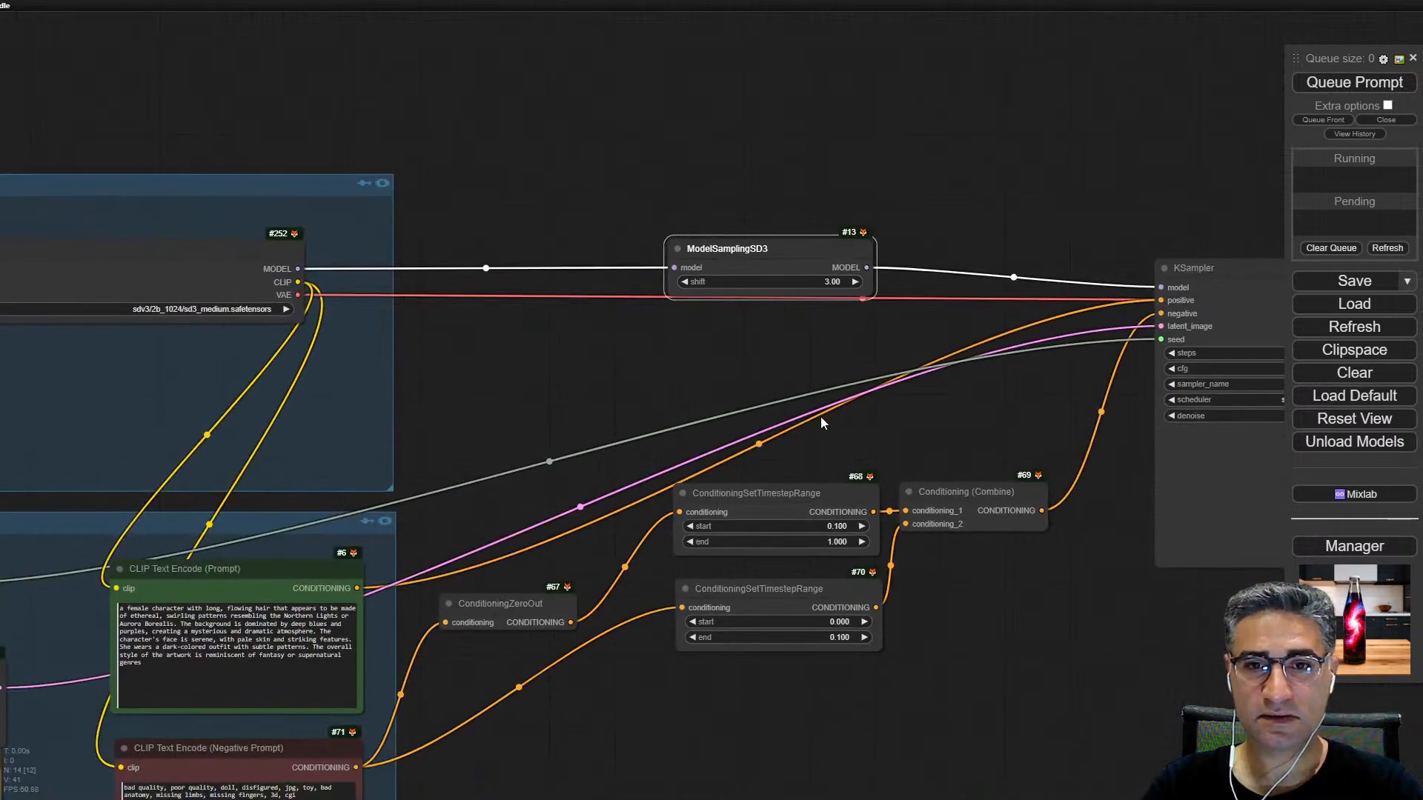
{"action": "scroll", "coordinate": [778, 256], "scroll_direction": "up", "scroll_amount": 7}
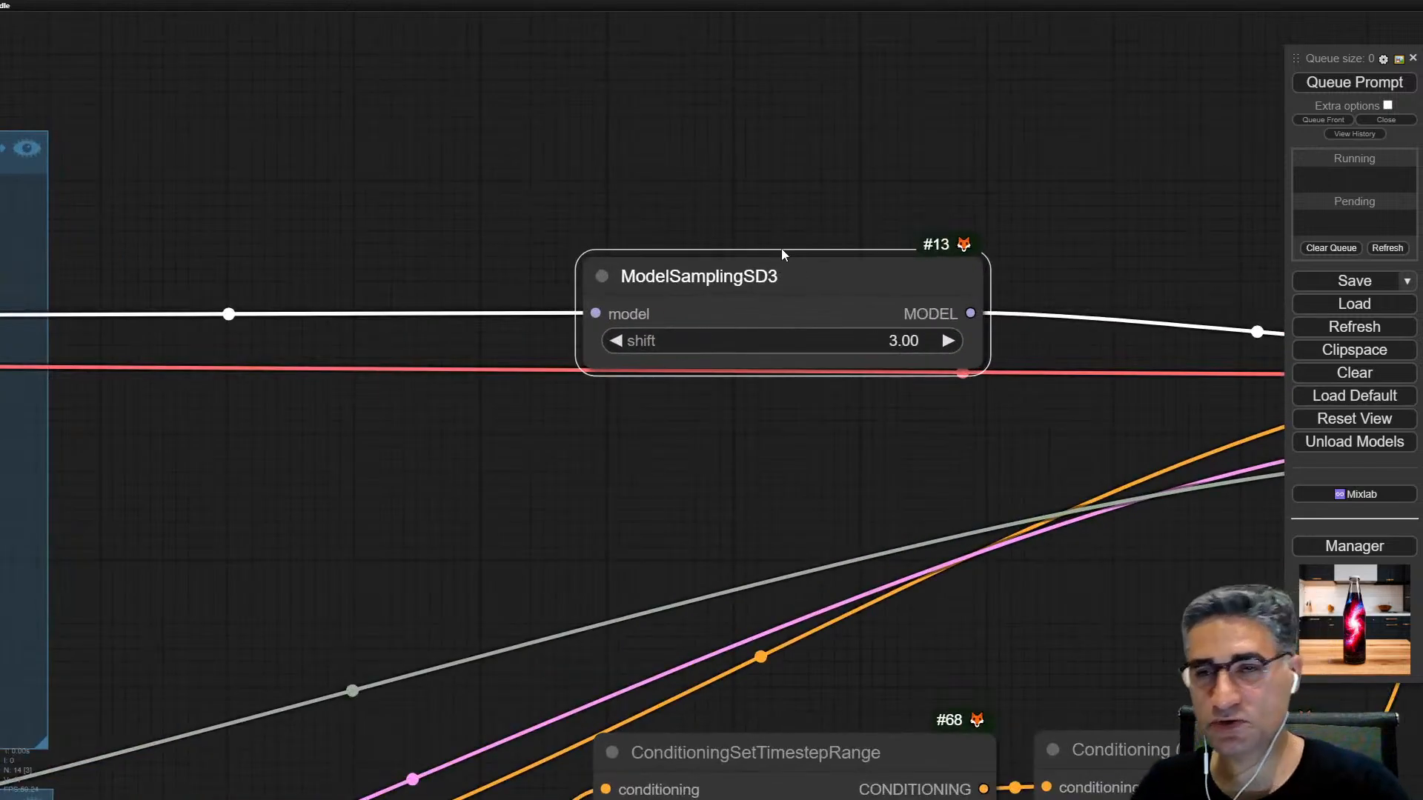
{"action": "left_click_drag", "start_coordinate": [821, 247], "coordinate": [943, 200]}
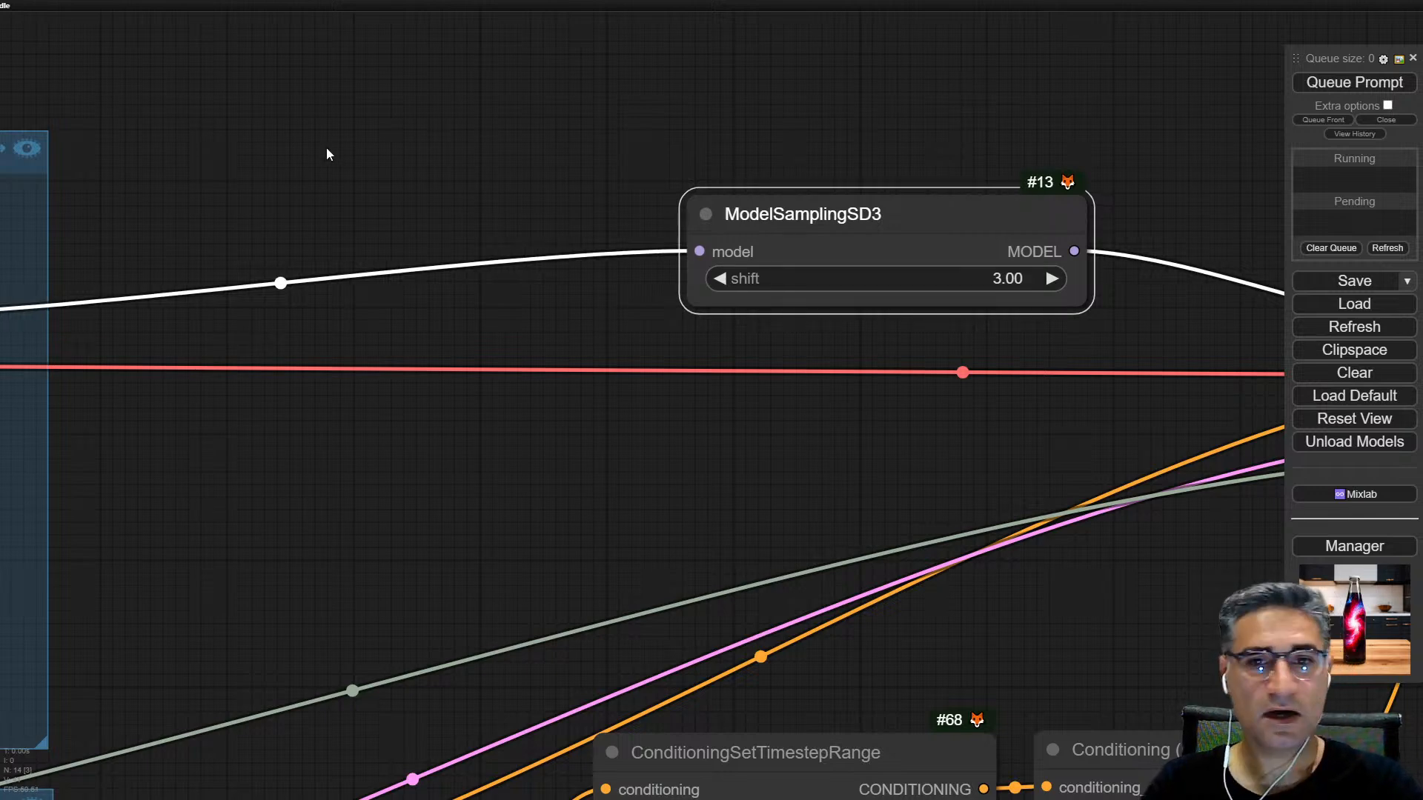
Step: Inspect the negative prompt's text and where its conditioning output connects
{"action": "scroll", "coordinate": [905, 403], "scroll_direction": "down", "scroll_amount": 4}
{"action": "left_click_drag", "start_coordinate": [905, 404], "coordinate": [819, 70]}
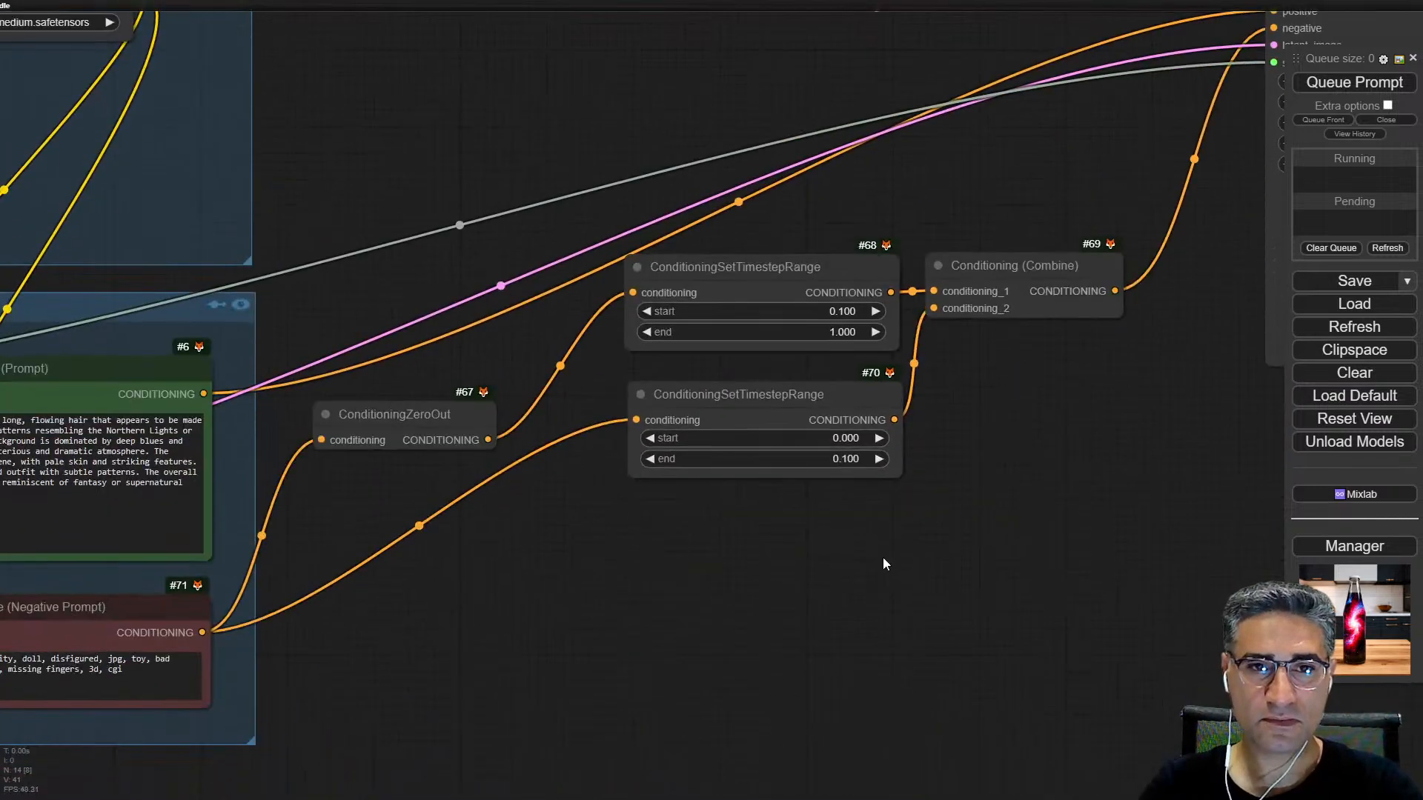
{"action": "left_click_drag", "start_coordinate": [395, 502], "coordinate": [928, 384]}
{"action": "left_click", "coordinate": [619, 491]}
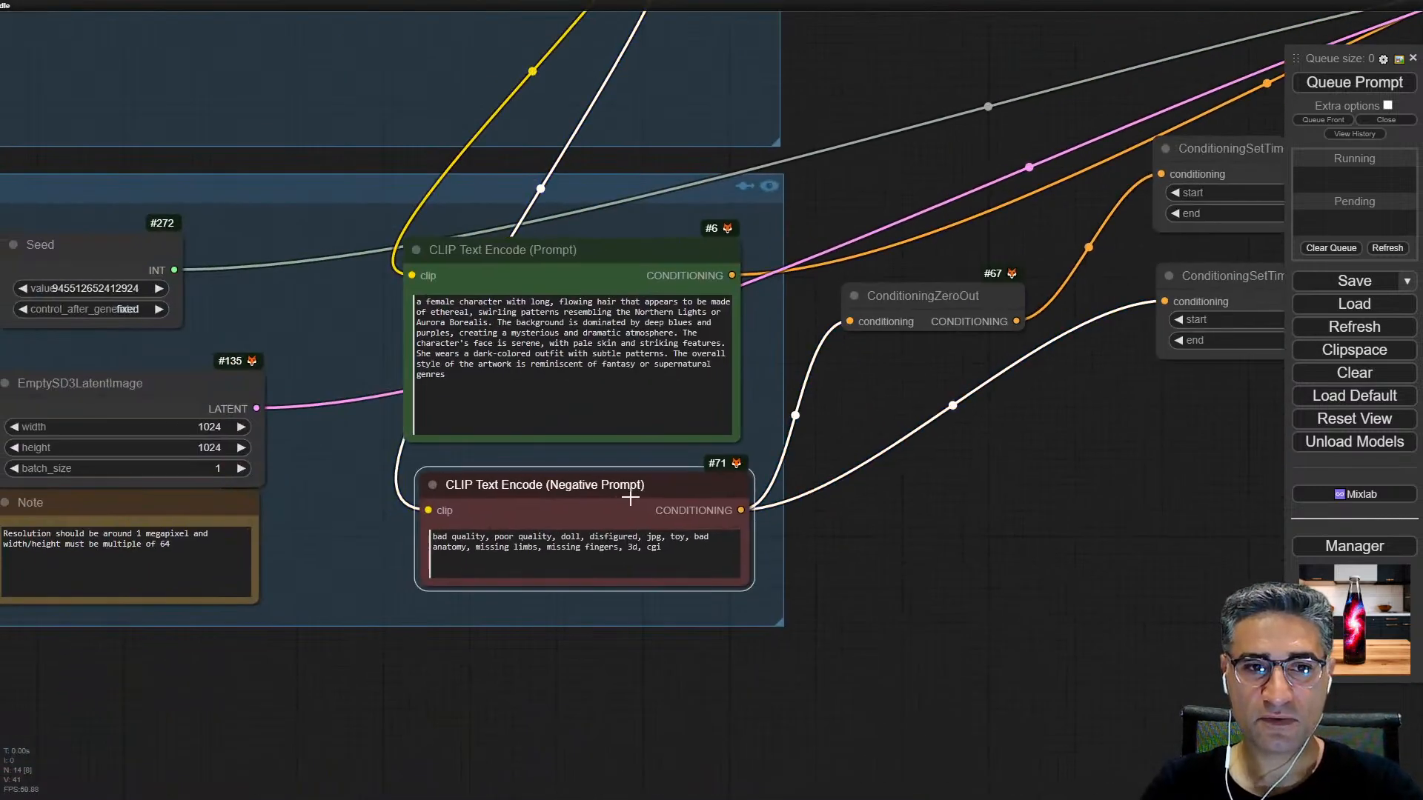
{"action": "scroll", "coordinate": [557, 602], "scroll_direction": "up", "scroll_amount": 4}
{"action": "scroll", "coordinate": [905, 365], "scroll_direction": "down", "scroll_amount": 2}
Step: Move the ConditioningZeroOut node up and right, closer to the upper ConditioningSetTimestepRange node
{"action": "left_click_drag", "start_coordinate": [905, 365], "coordinate": [657, 279]}
{"action": "scroll", "coordinate": [503, 325], "scroll_direction": "up", "scroll_amount": 5}
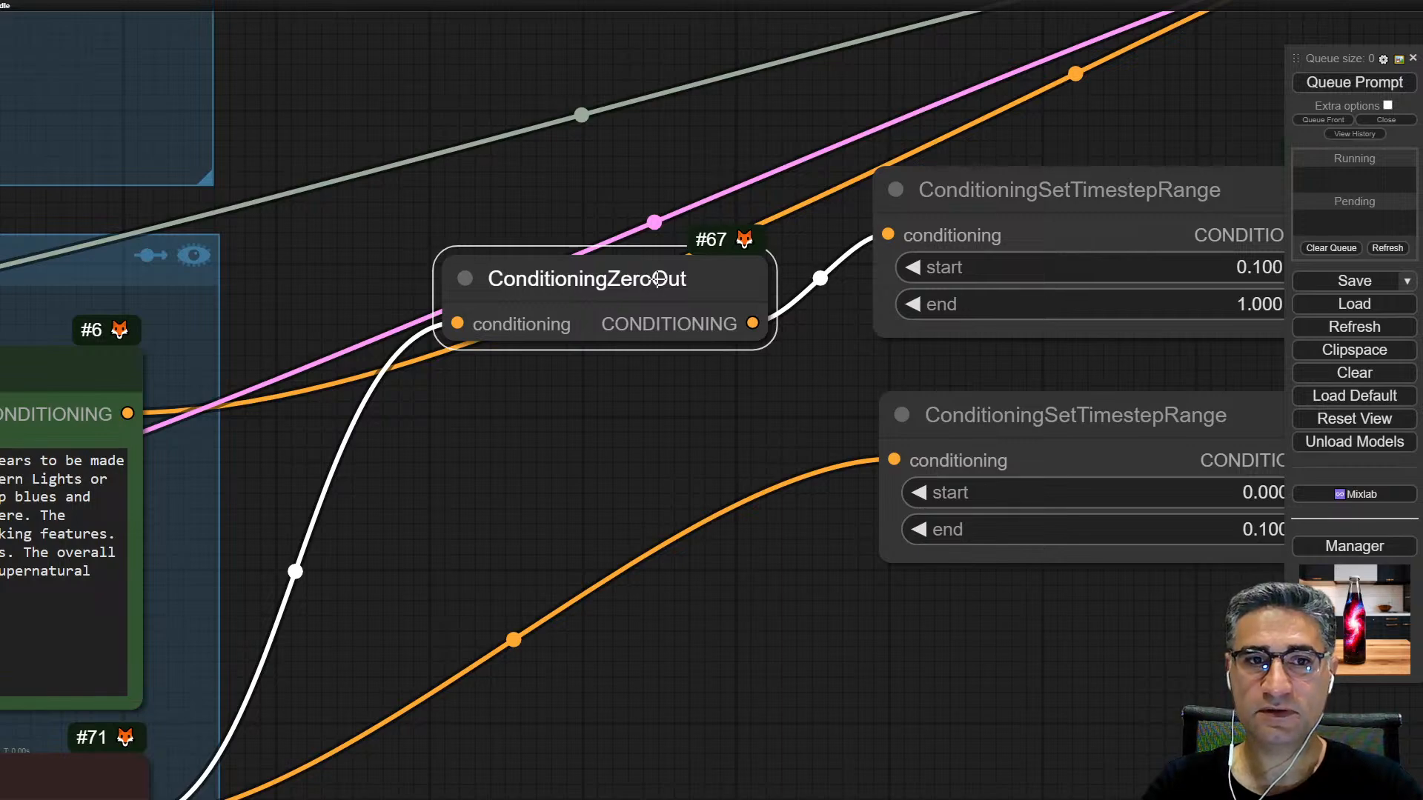
{"action": "left_click_drag", "start_coordinate": [529, 534], "coordinate": [1171, 279]}
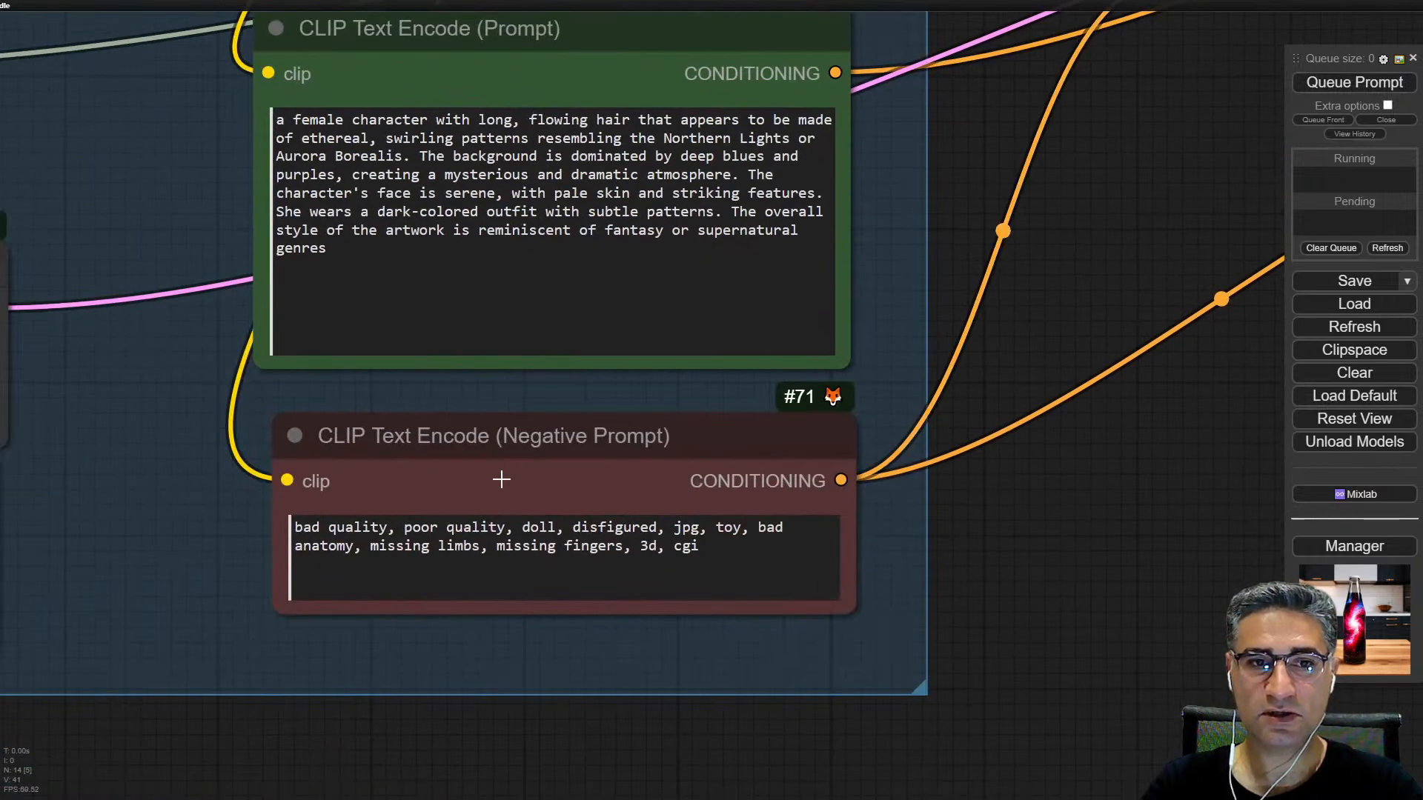
{"action": "scroll", "coordinate": [468, 477], "scroll_direction": "down", "scroll_amount": 2}
{"action": "left_click_drag", "start_coordinate": [936, 206], "coordinate": [206, 456]}
{"action": "scroll", "coordinate": [456, 335], "scroll_direction": "up", "scroll_amount": 2}
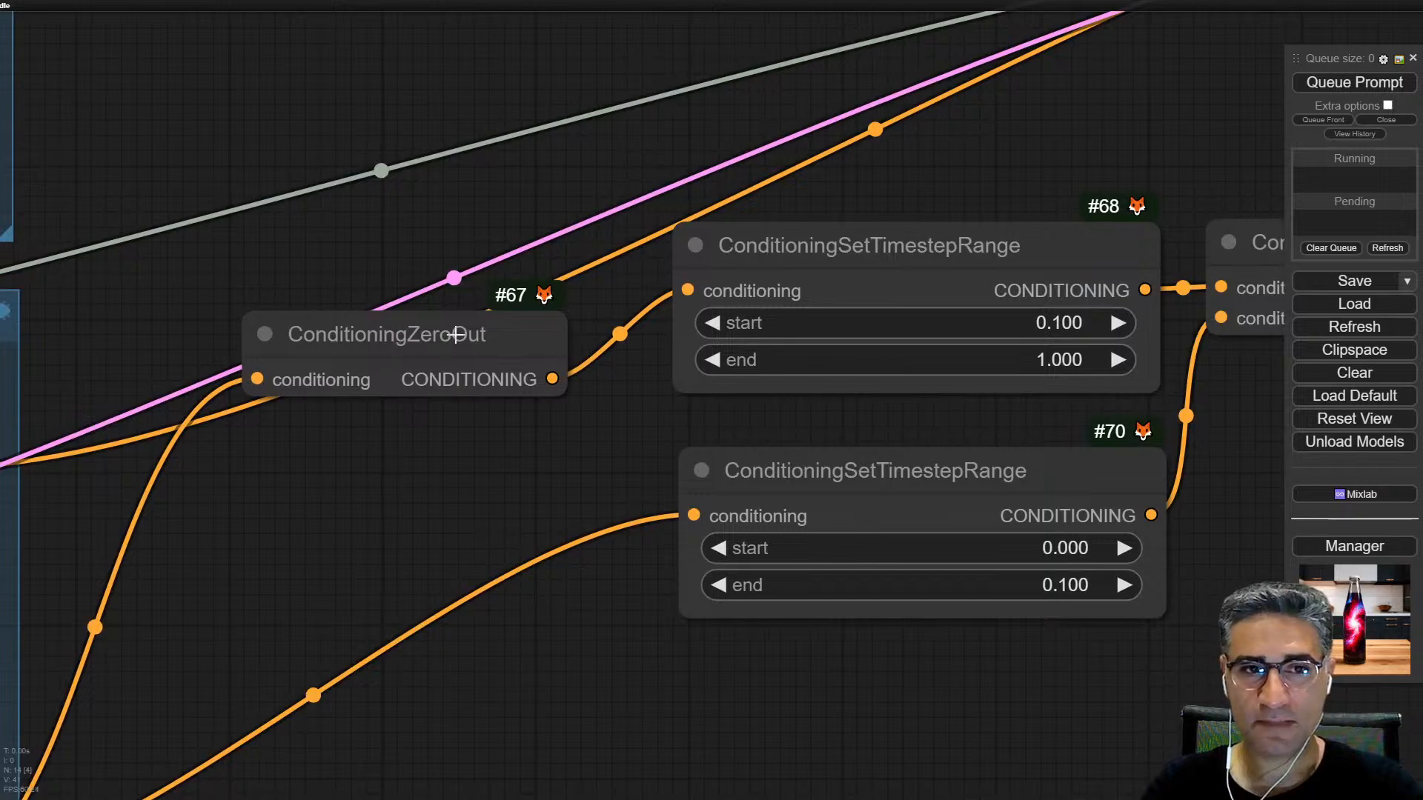
{"action": "left_click_drag", "start_coordinate": [456, 335], "coordinate": [469, 307]}
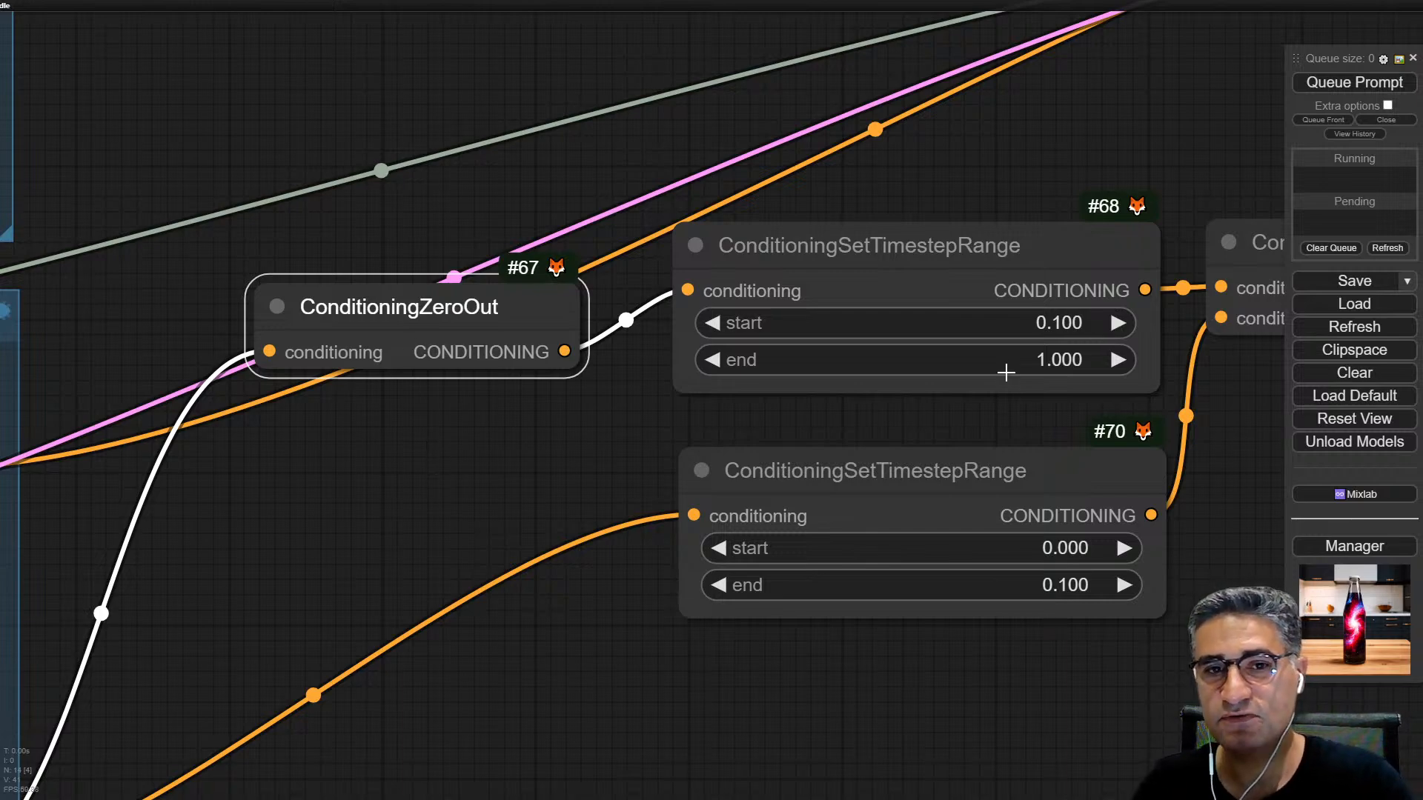
Step: Trace the negative prompt's path through both ConditioningSetTimestepRange nodes to Conditioning (Combine), checking each start and end value
{"action": "scroll", "coordinate": [1004, 677], "scroll_direction": "down", "scroll_amount": 6}
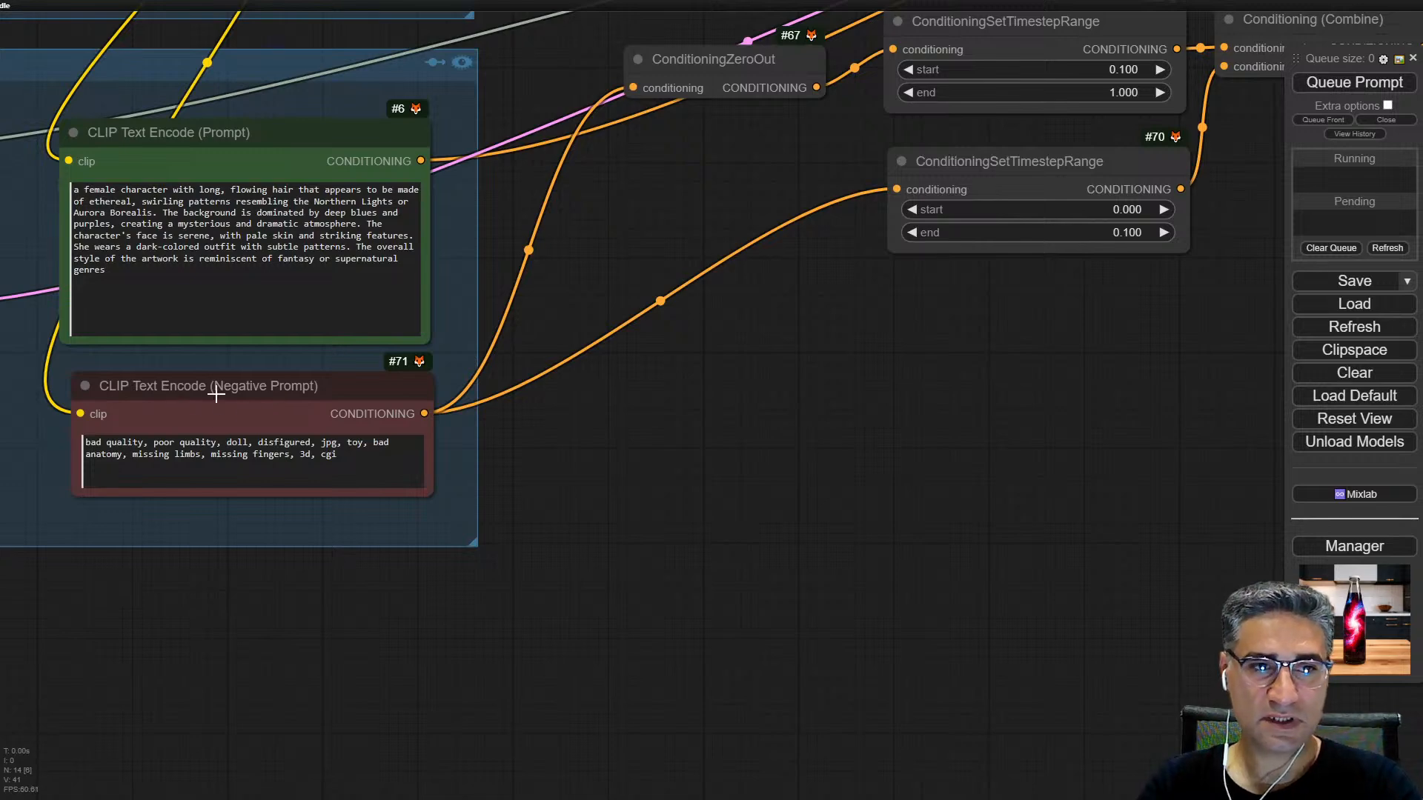
{"action": "left_click_drag", "start_coordinate": [952, 361], "coordinate": [849, 478]}
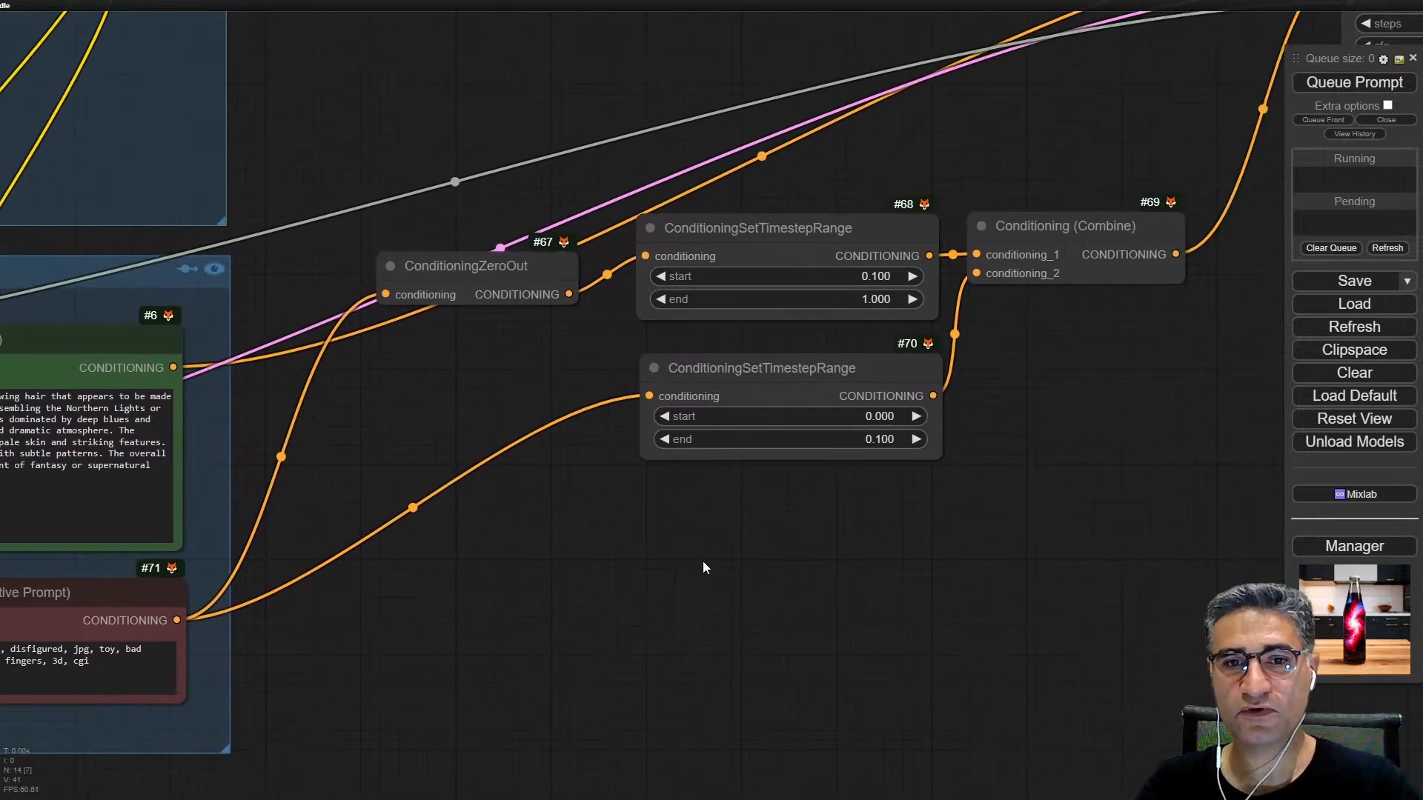
{"action": "left_click_drag", "start_coordinate": [703, 563], "coordinate": [700, 564]}
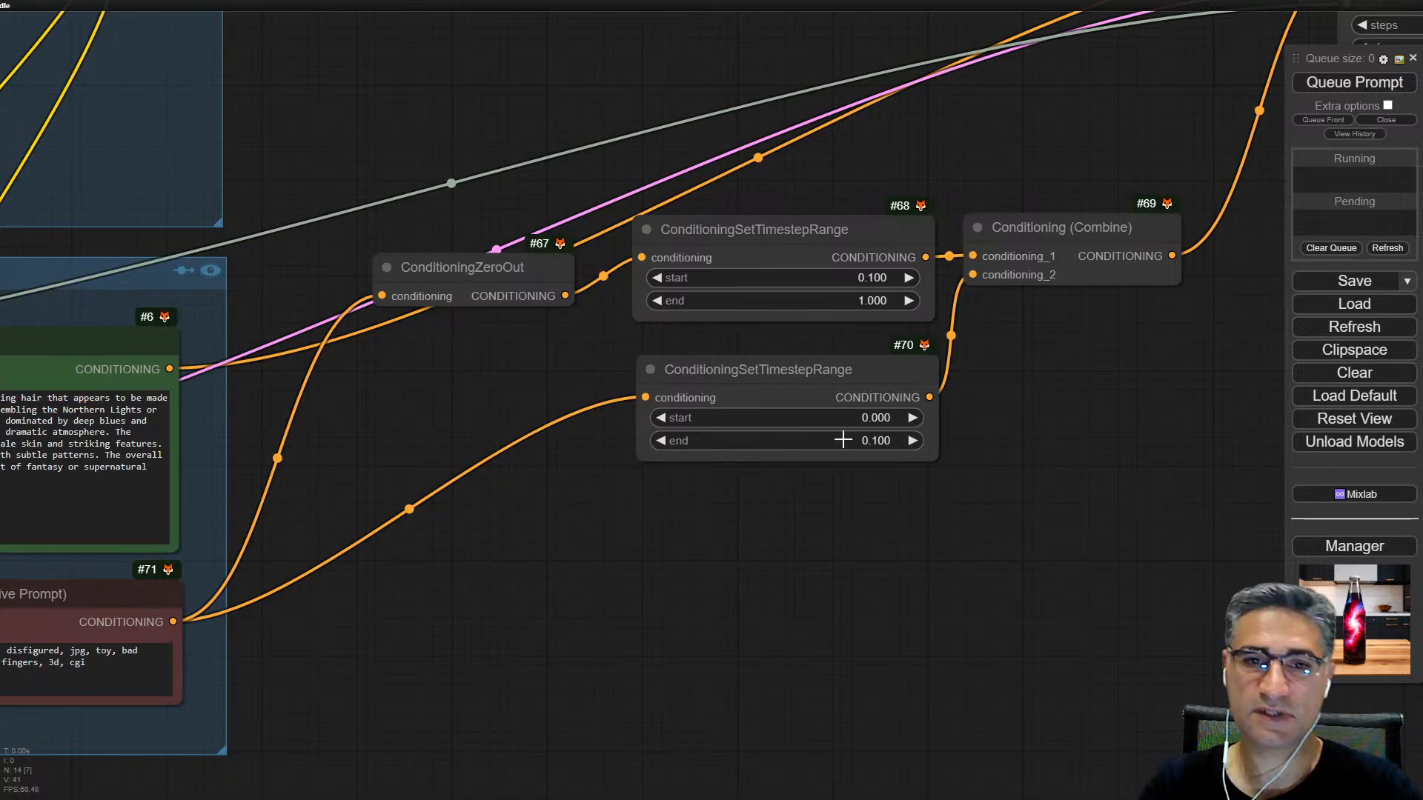
{"action": "scroll", "coordinate": [849, 438], "scroll_direction": "up", "scroll_amount": 5}
{"action": "scroll", "coordinate": [845, 431], "scroll_direction": "down", "scroll_amount": 5}
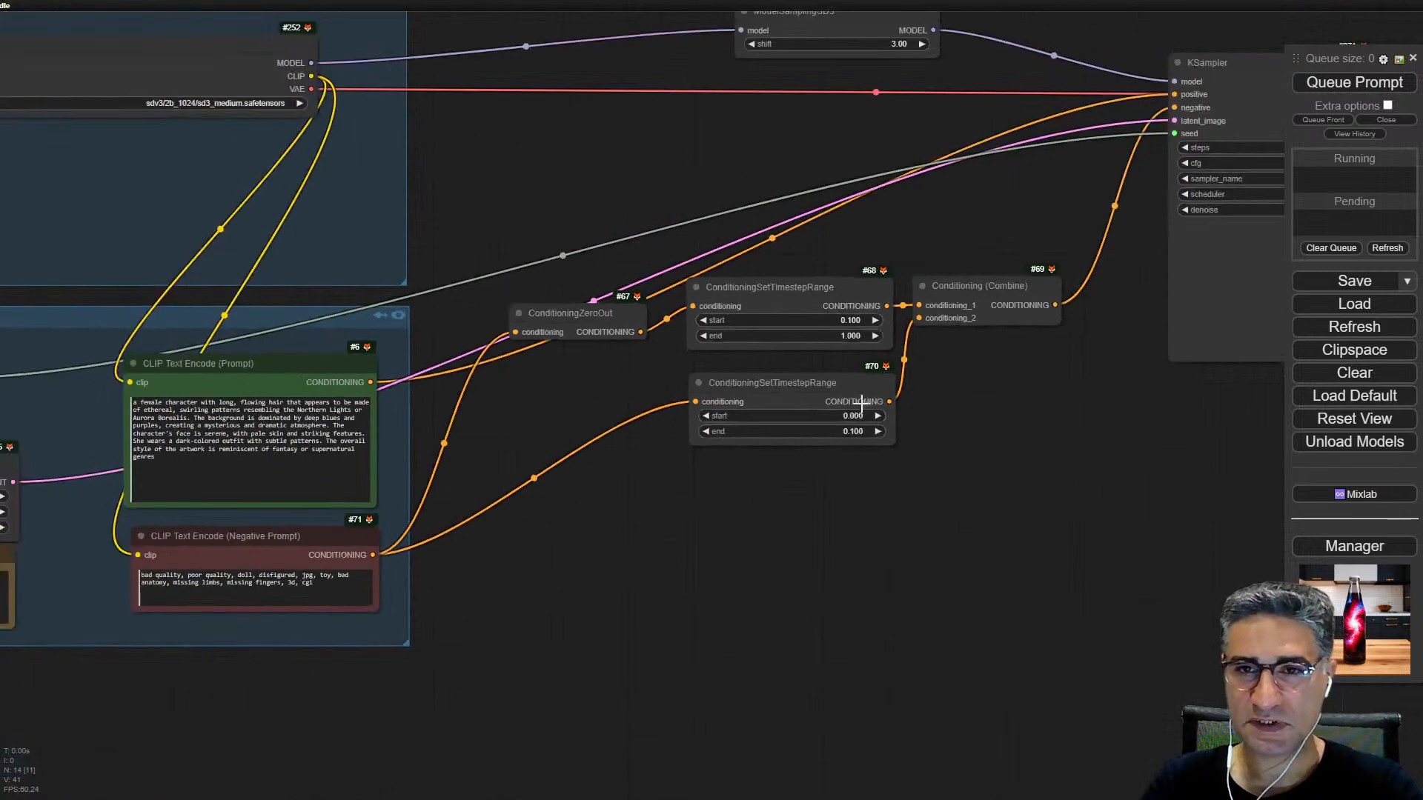
{"action": "left_click_drag", "start_coordinate": [1048, 381], "coordinate": [1028, 422]}
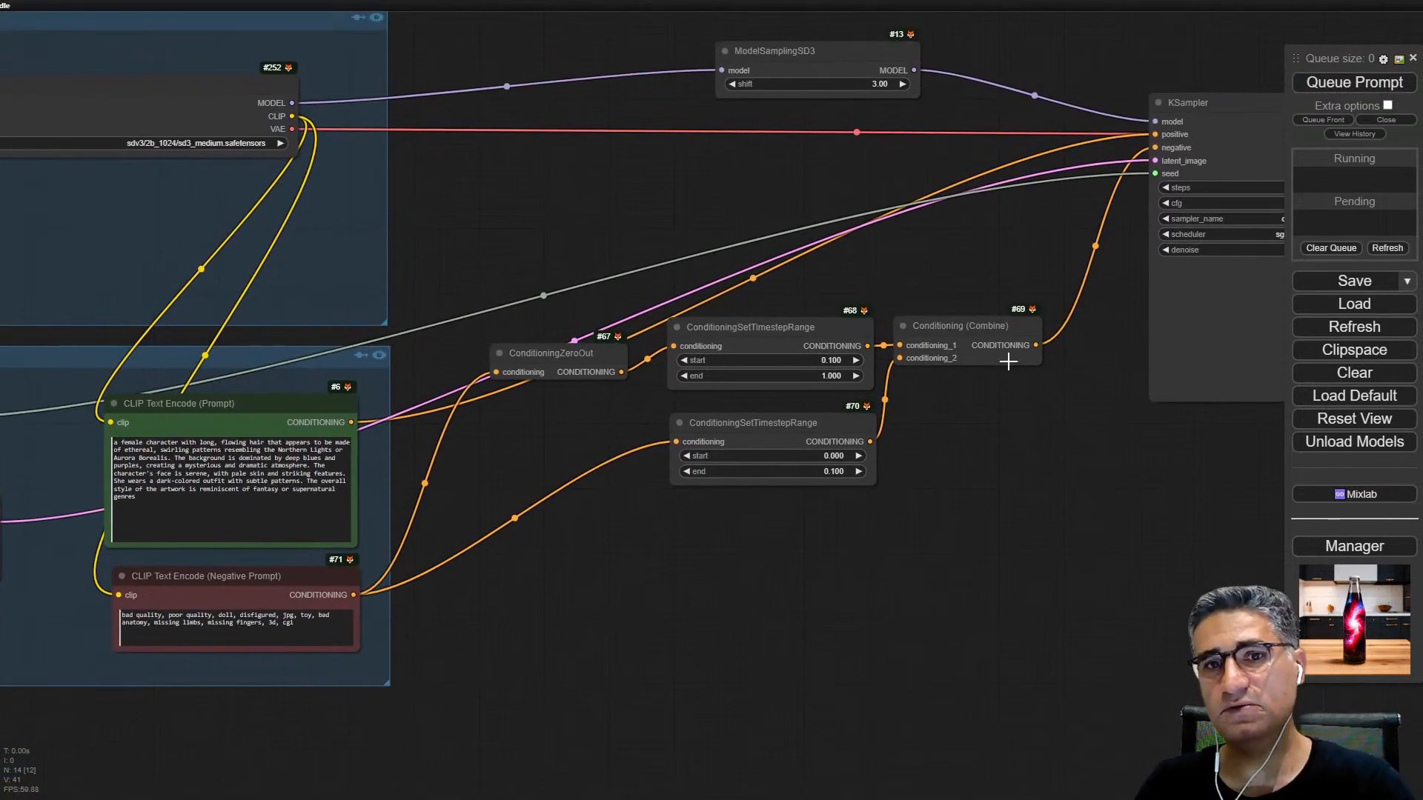
Step: Select the KSampler node and review its steps, cfg, sampler, scheduler and denoise settings
{"action": "left_click_drag", "start_coordinate": [1028, 511], "coordinate": [693, 662]}
{"action": "scroll", "coordinate": [944, 296], "scroll_direction": "up", "scroll_amount": 3}
{"action": "left_click", "coordinate": [945, 295]}
{"action": "scroll", "coordinate": [945, 295], "scroll_direction": "down", "scroll_amount": 3}
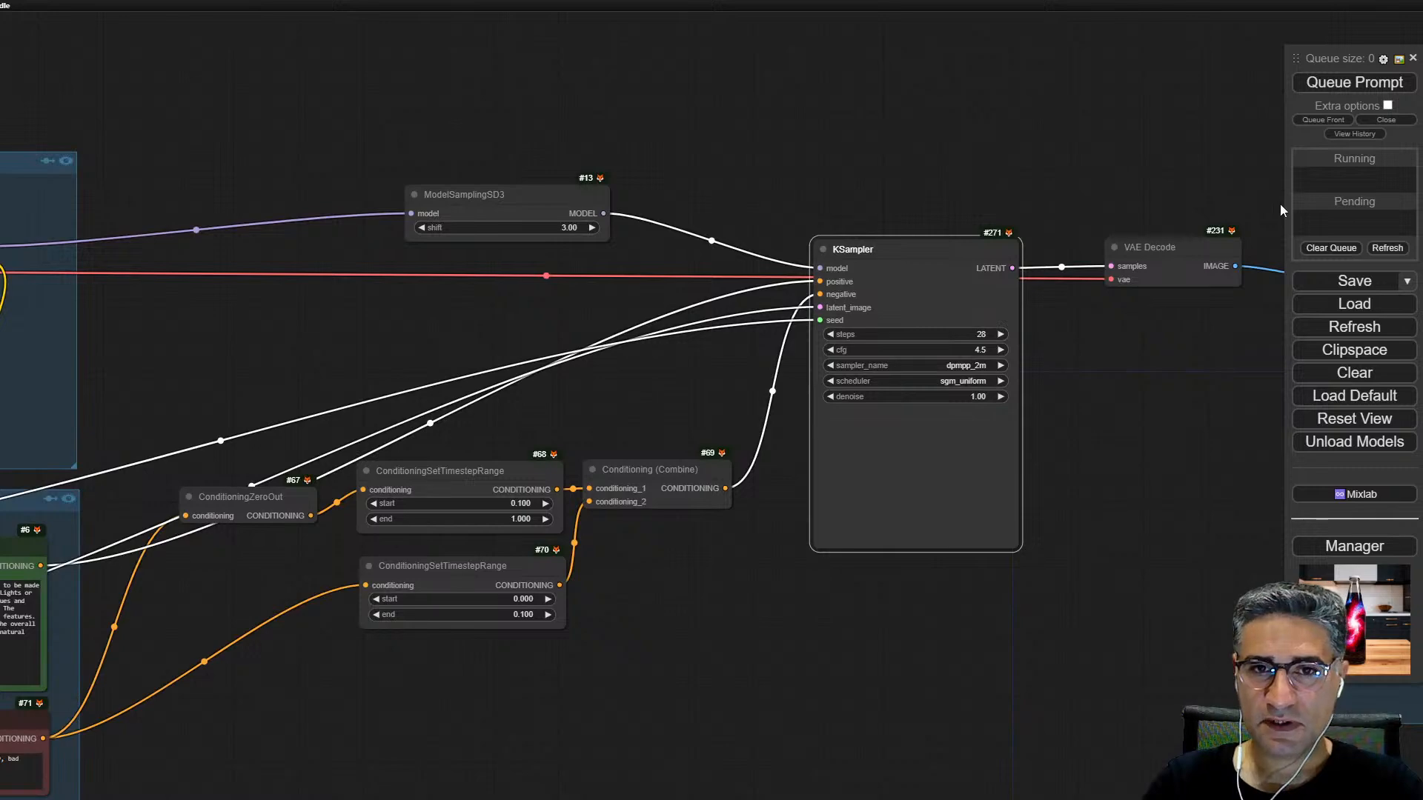
Step: Switch the Load Checkpoint node to sd3_medium_incl_clips_t5xxlfp8.safetensors
{"action": "left_click_drag", "start_coordinate": [735, 135], "coordinate": [1273, 88]}
{"action": "scroll", "coordinate": [302, 272], "scroll_direction": "up", "scroll_amount": 4}
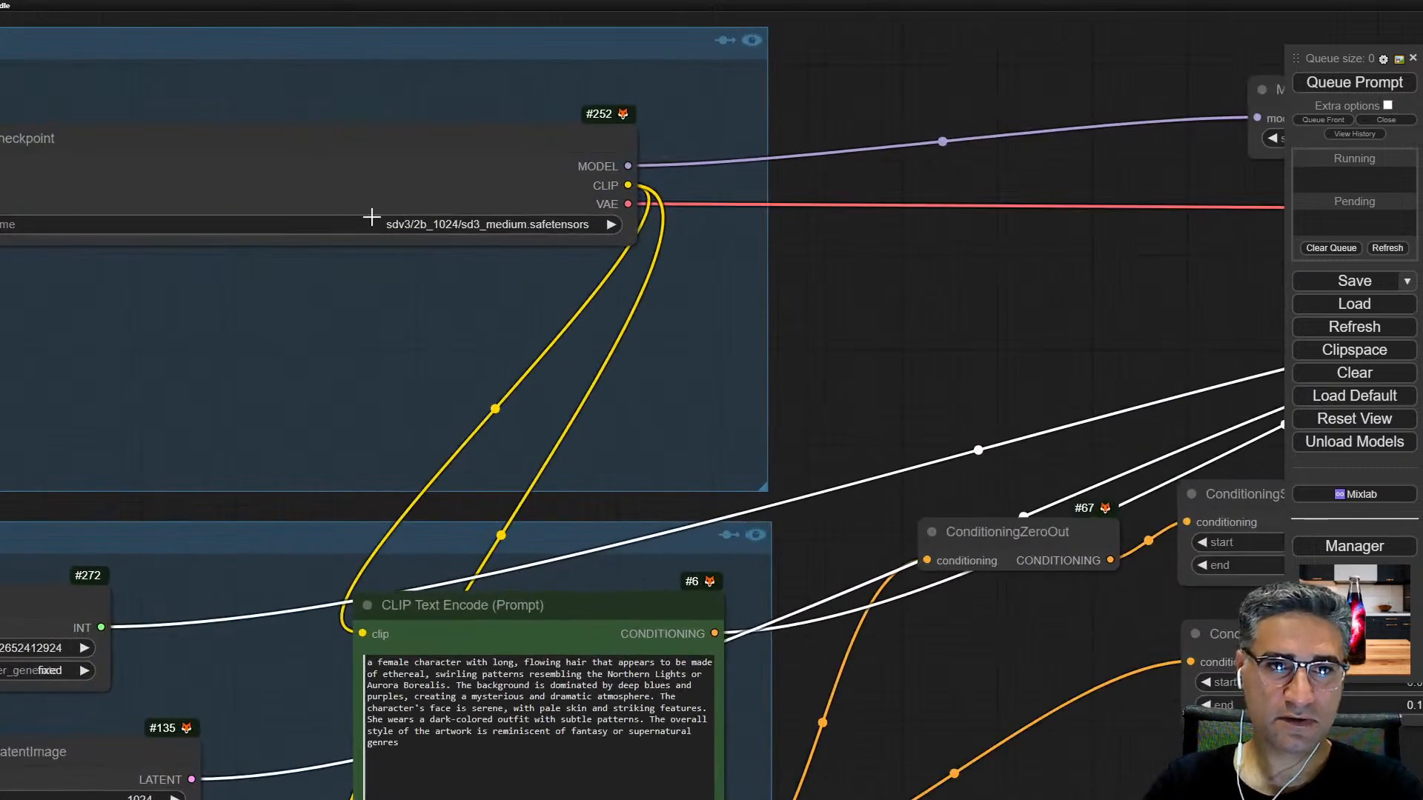
{"action": "left_click", "coordinate": [372, 217]}
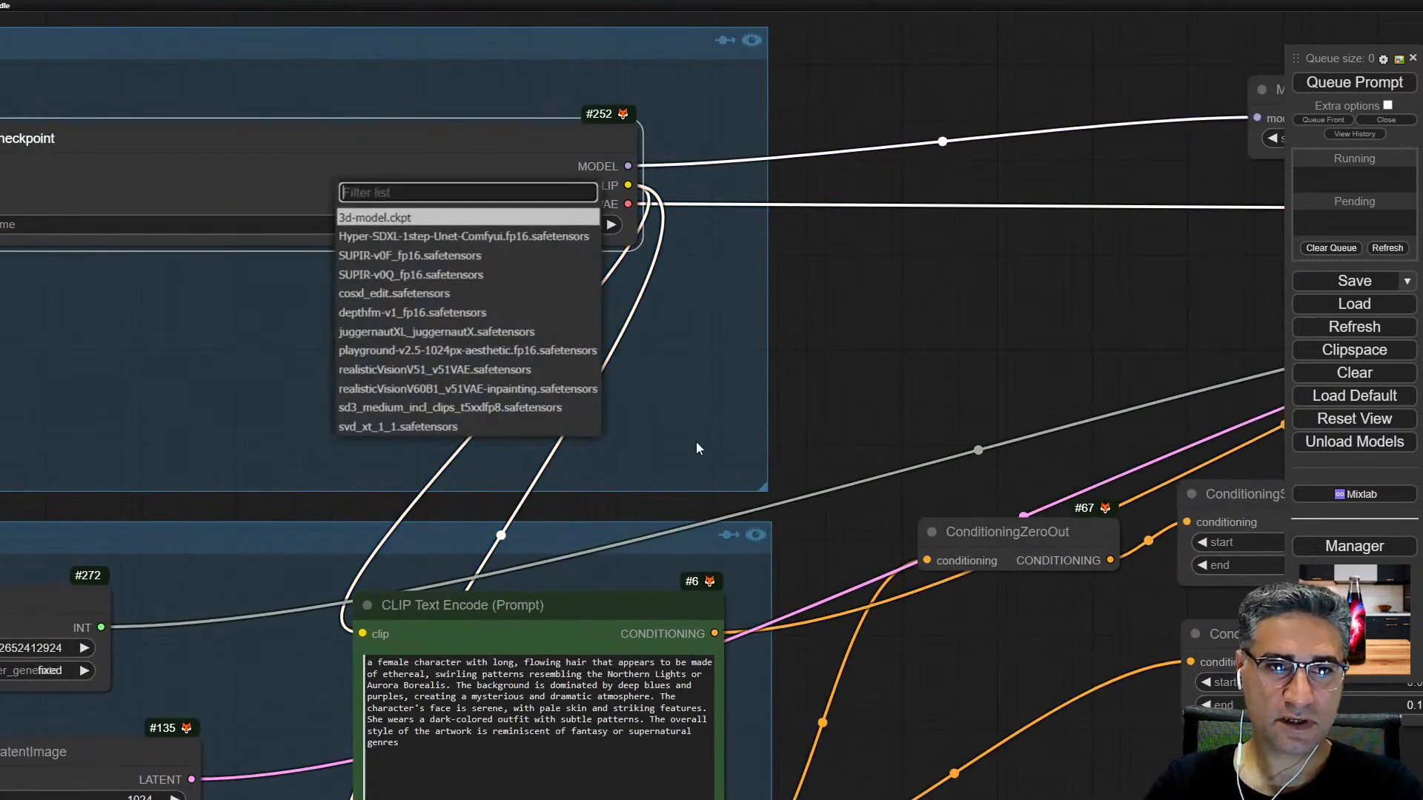
{"action": "left_click", "coordinate": [369, 407]}
{"action": "scroll", "coordinate": [281, 225], "scroll_direction": "up", "scroll_amount": 5}
{"action": "scroll", "coordinate": [578, 256], "scroll_direction": "down", "scroll_amount": 5}
Step: Queue the prompt to generate an image with the basic workflow and follow its progress at the KSampler
{"action": "left_click_drag", "start_coordinate": [607, 386], "coordinate": [537, 162]}
{"action": "scroll", "coordinate": [537, 168], "scroll_direction": "down", "scroll_amount": 3}
{"action": "left_click_drag", "start_coordinate": [1033, 413], "coordinate": [461, 401]}
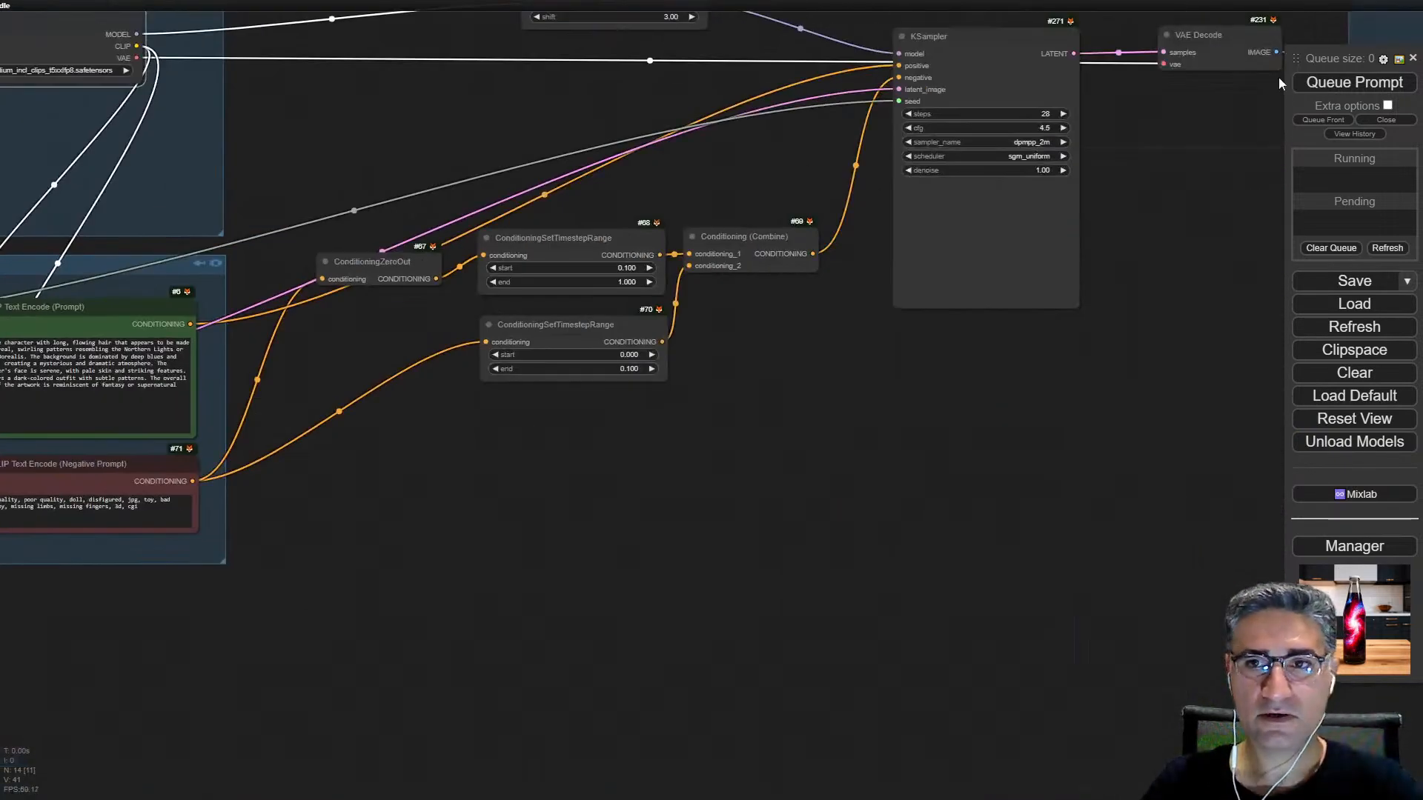
{"action": "left_click", "coordinate": [1316, 83]}
{"action": "left_click_drag", "start_coordinate": [1152, 564], "coordinate": [724, 705]}
{"action": "scroll", "coordinate": [734, 682], "scroll_direction": "down", "scroll_amount": 4}
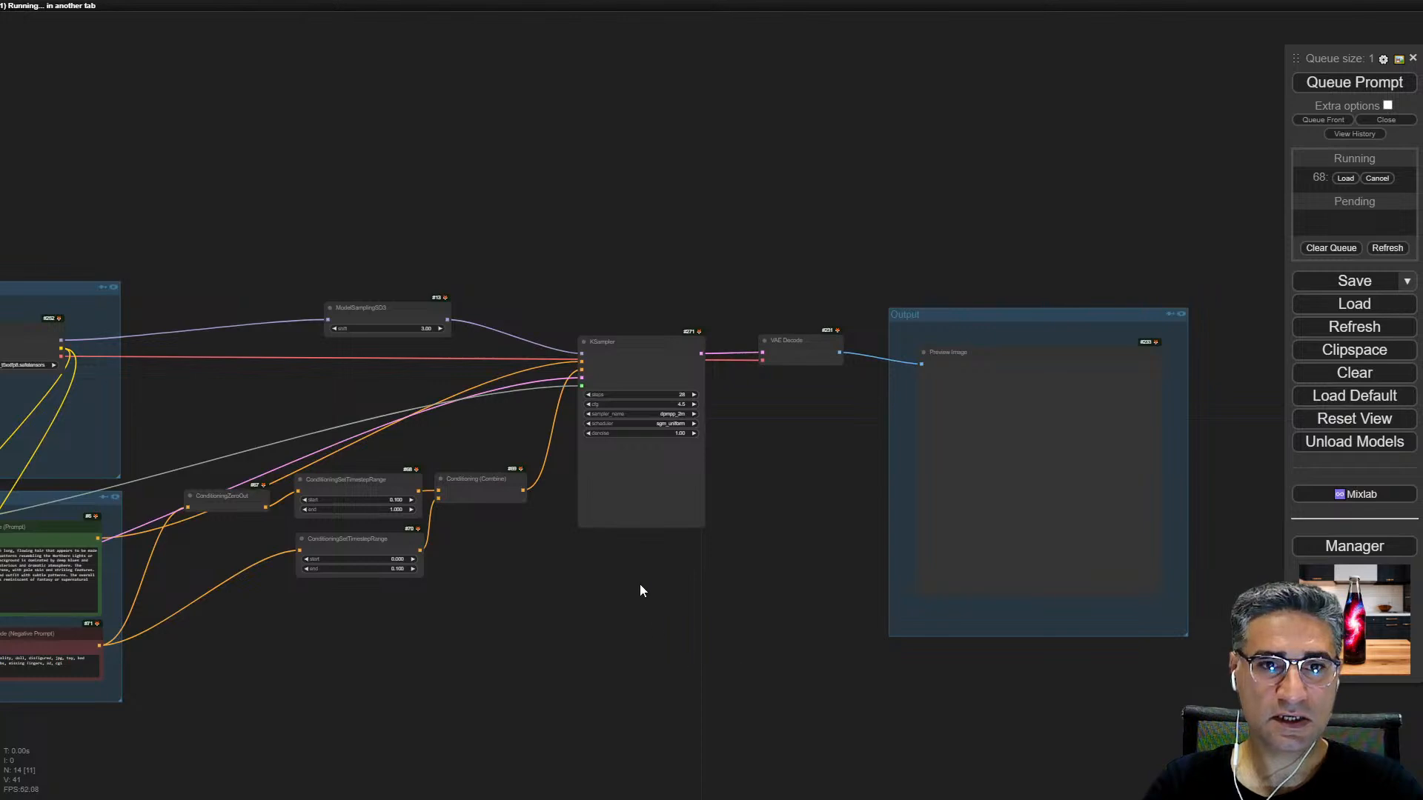
{"action": "scroll", "coordinate": [616, 415], "scroll_direction": "up", "scroll_amount": 4}
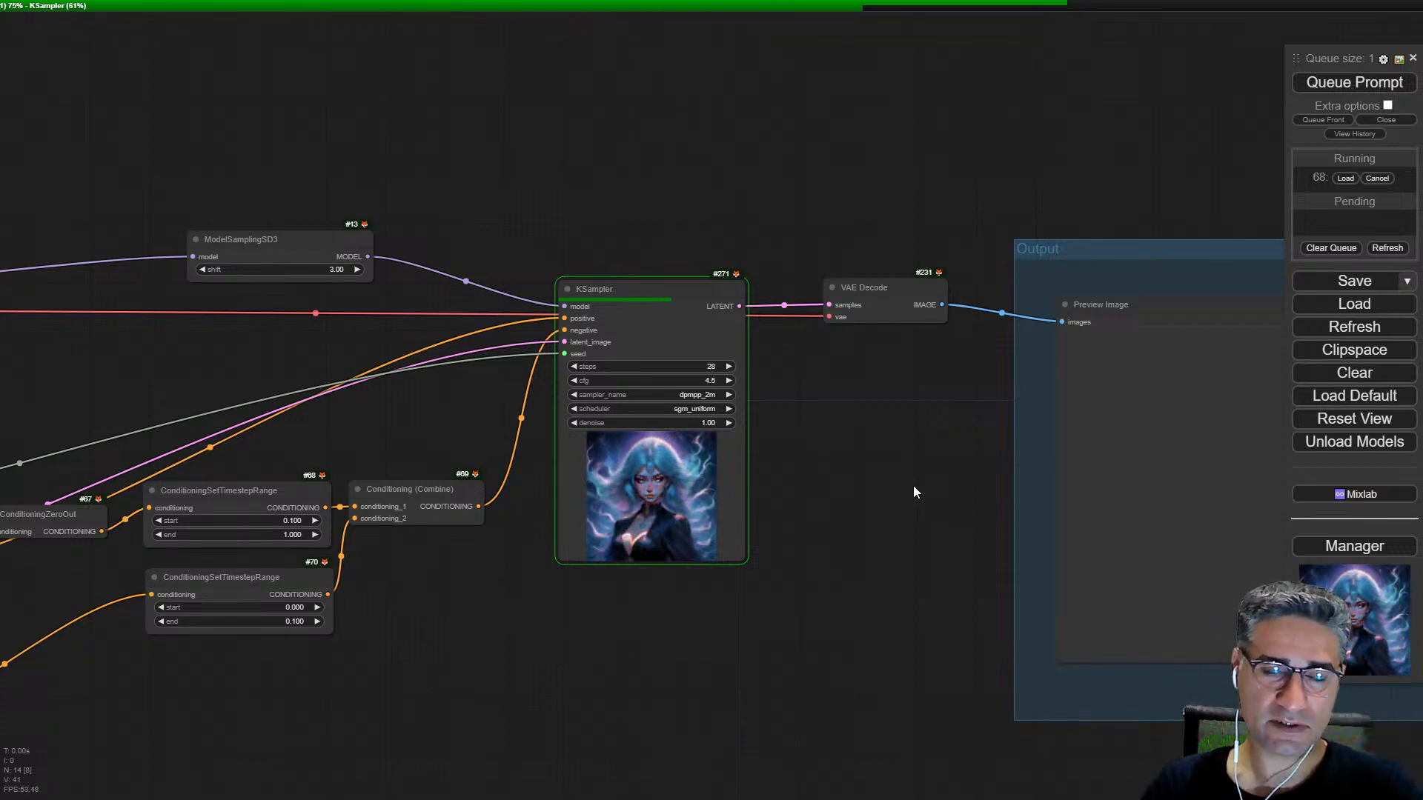
Step: Examine the generated image in the KSampler and Preview Image nodes, and review the workflow that produced it
{"action": "scroll", "coordinate": [621, 363], "scroll_direction": "up", "scroll_amount": 5}
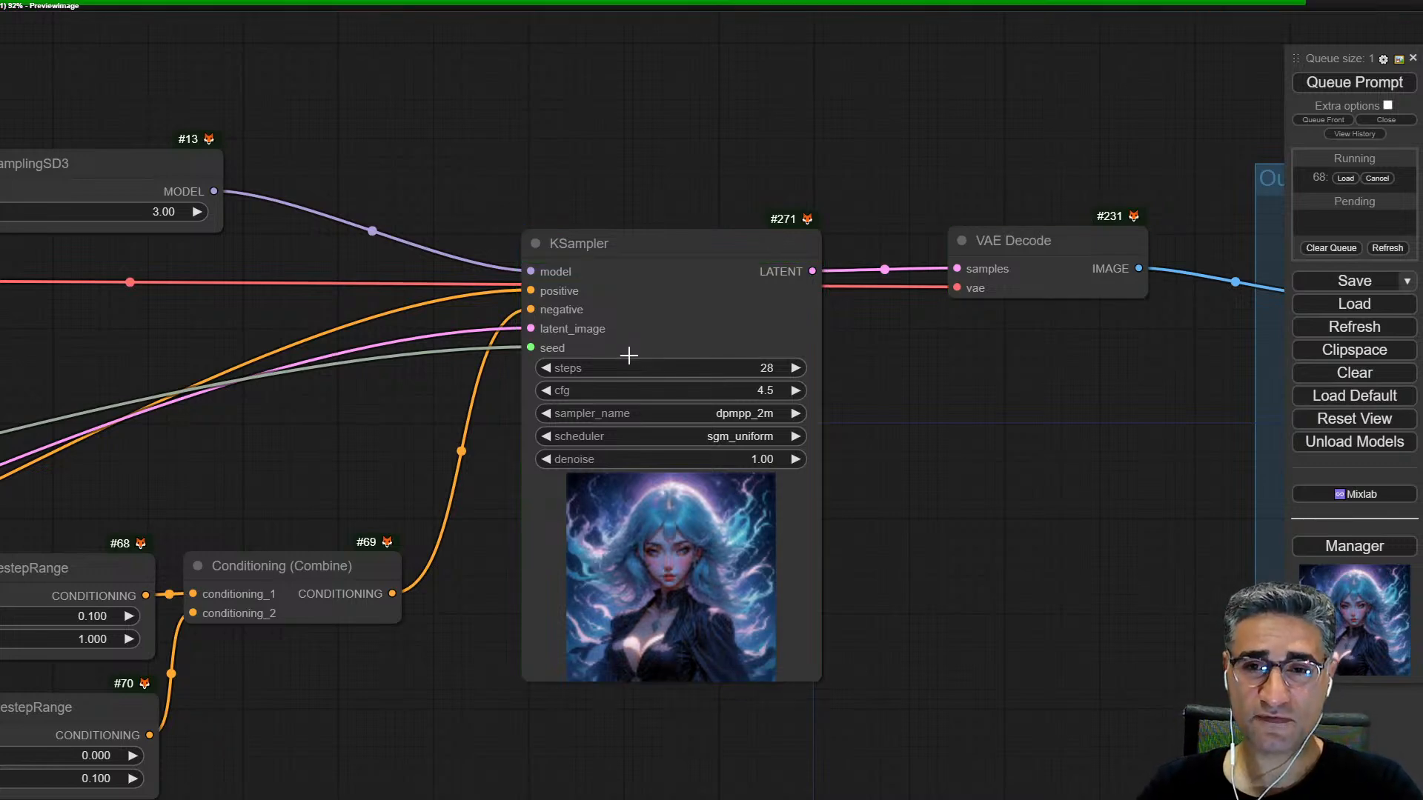
{"action": "left_click_drag", "start_coordinate": [1113, 728], "coordinate": [629, 372]}
{"action": "left_click_drag", "start_coordinate": [865, 585], "coordinate": [778, 793]}
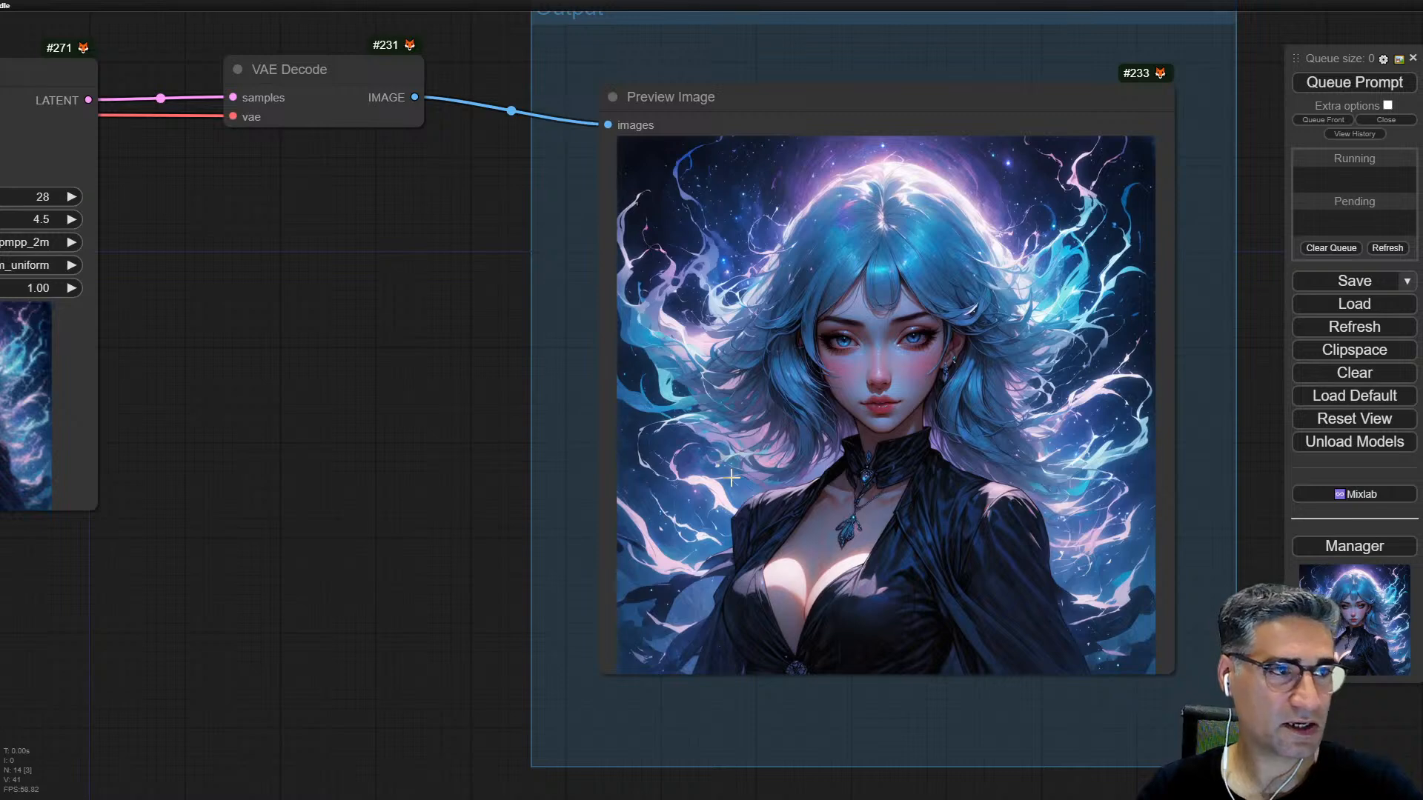
{"action": "scroll", "coordinate": [734, 408], "scroll_direction": "down", "scroll_amount": 4}
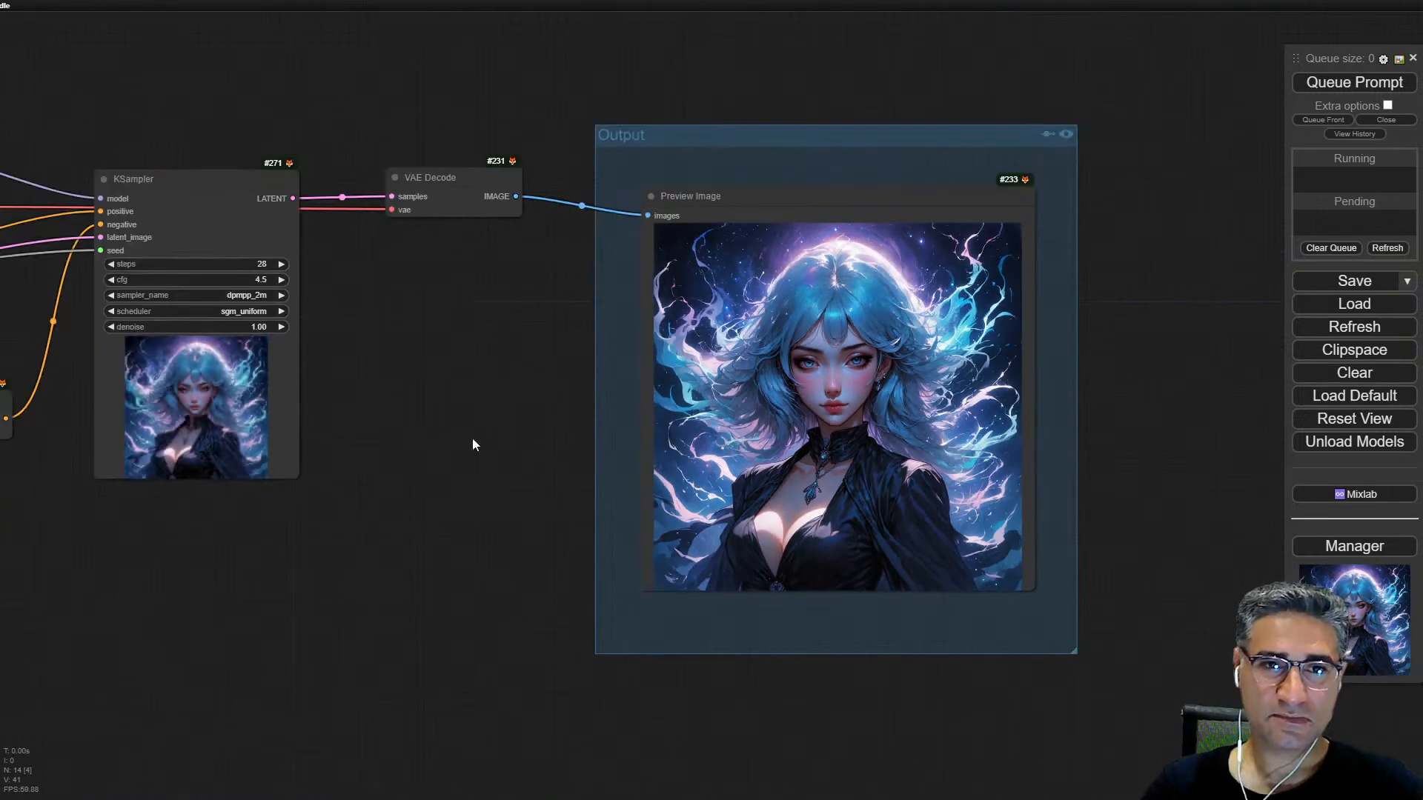
{"action": "left_click_drag", "start_coordinate": [447, 443], "coordinate": [653, 474]}
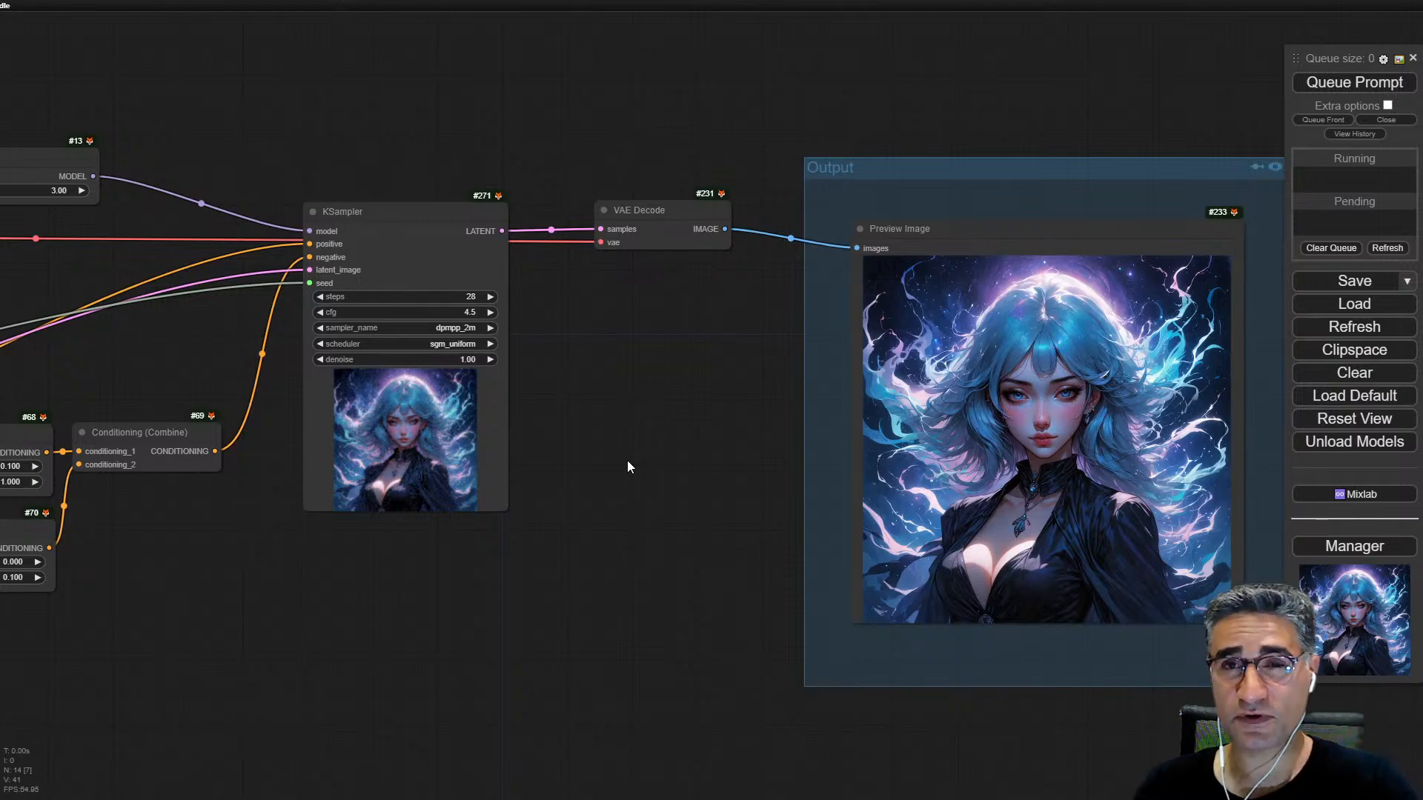
{"action": "scroll", "coordinate": [728, 715], "scroll_direction": "down", "scroll_amount": 4}
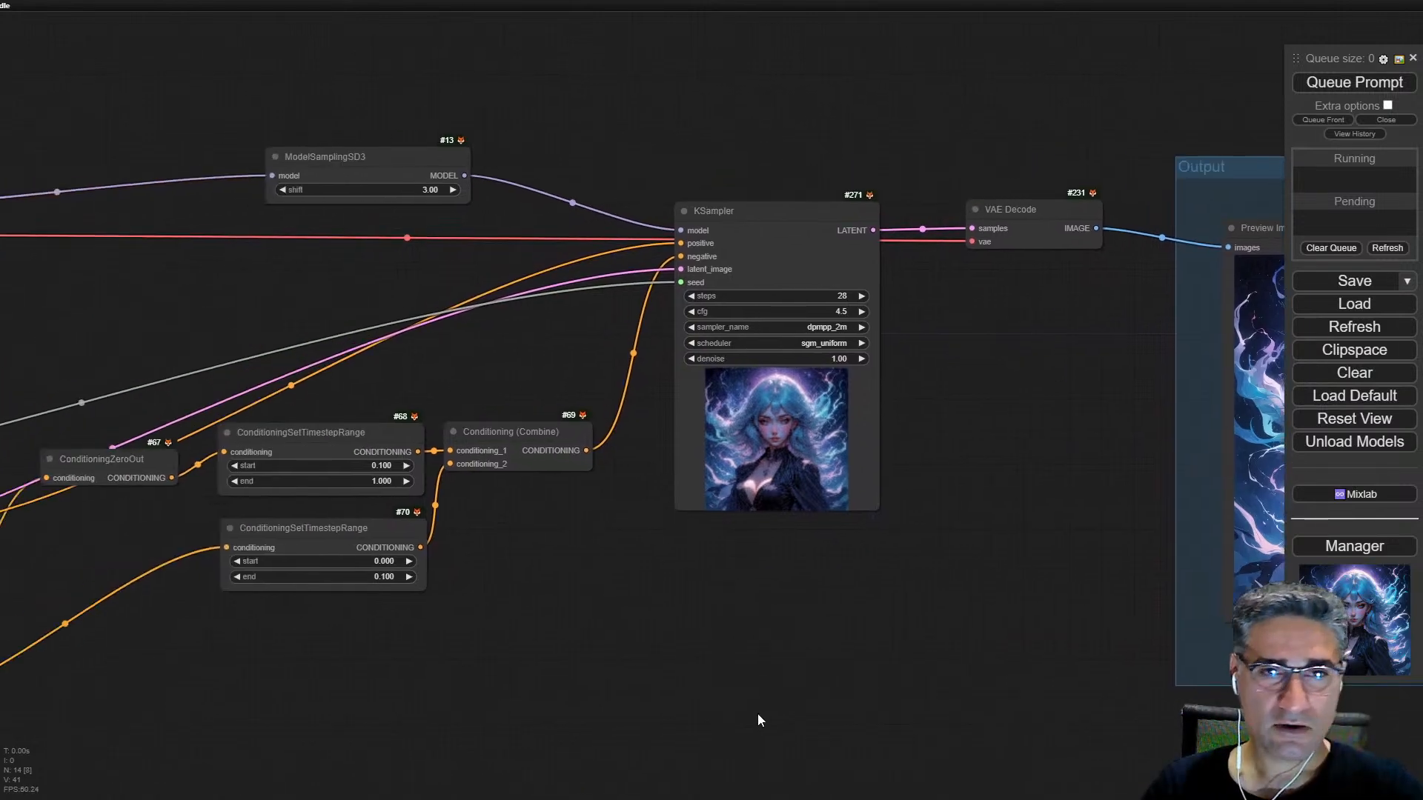
{"action": "left_click_drag", "start_coordinate": [753, 621], "coordinate": [995, 572]}
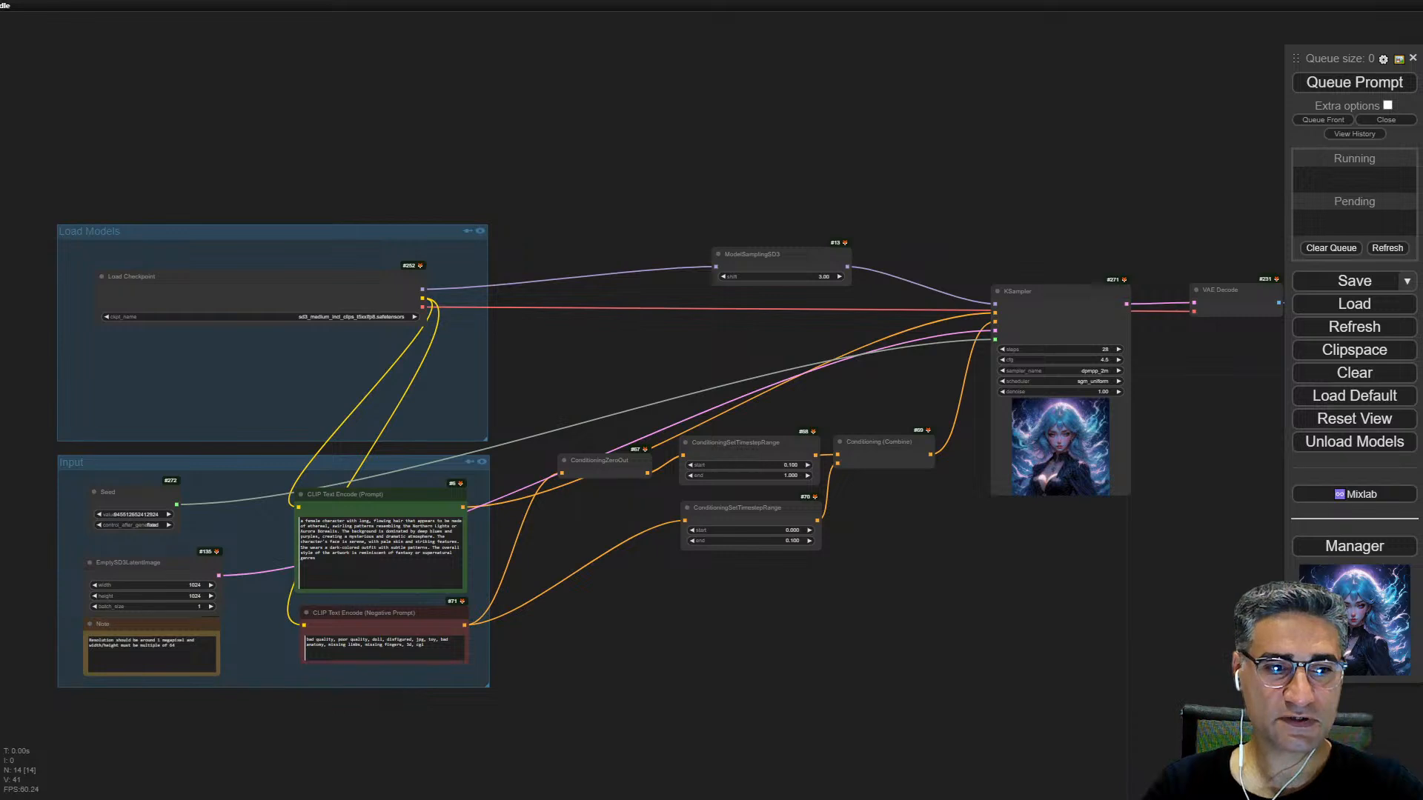
Step: Load comfy_example_workflows_sd3_medium_example_workflow_multi_prompt.json from Free Download Manager onto the ComfyUI canvas
{"action": "key", "text": "alt+Tab"}
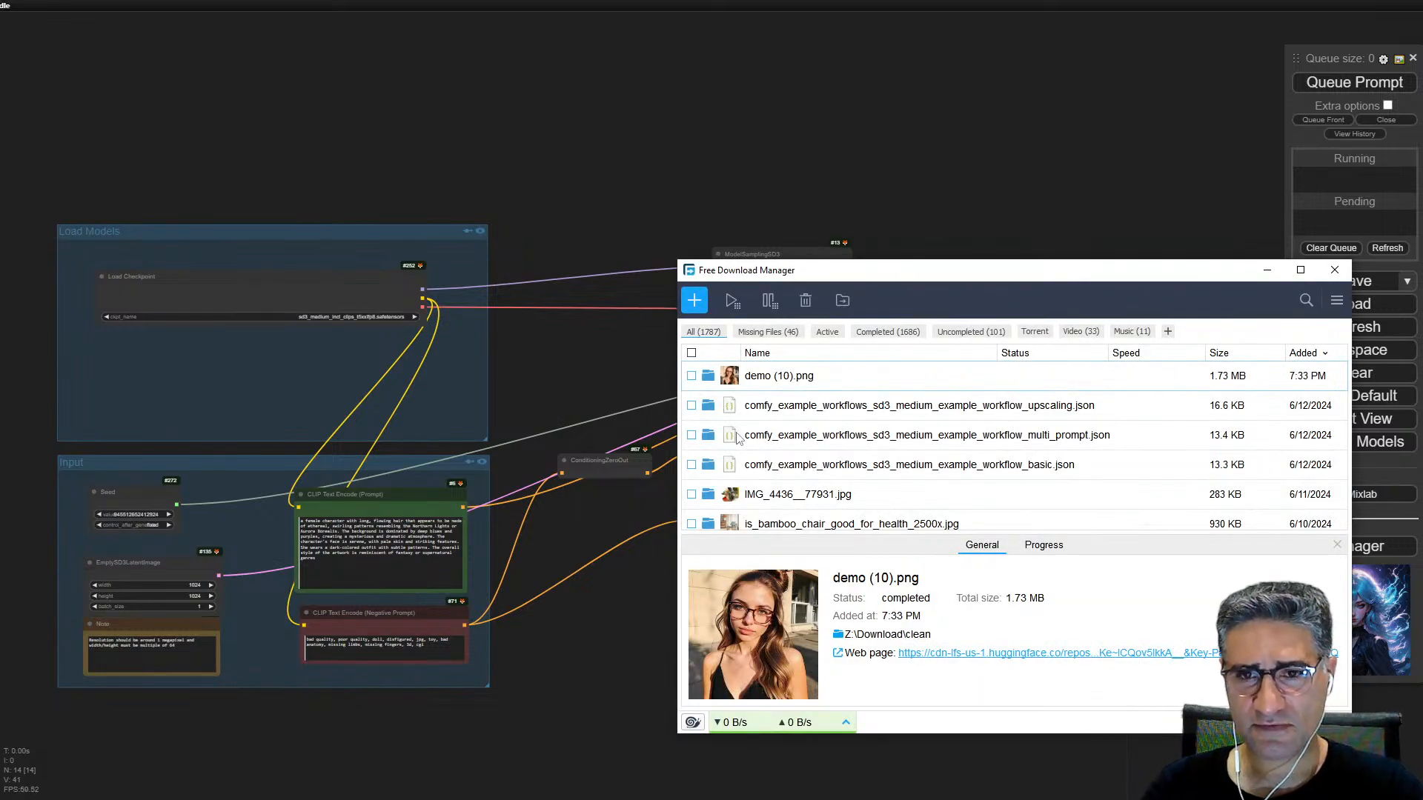
{"action": "left_click_drag", "start_coordinate": [730, 437], "coordinate": [682, 176]}
{"action": "scroll", "coordinate": [730, 272], "scroll_direction": "up", "scroll_amount": 5}
{"action": "scroll", "coordinate": [612, 273], "scroll_direction": "up", "scroll_amount": 8}
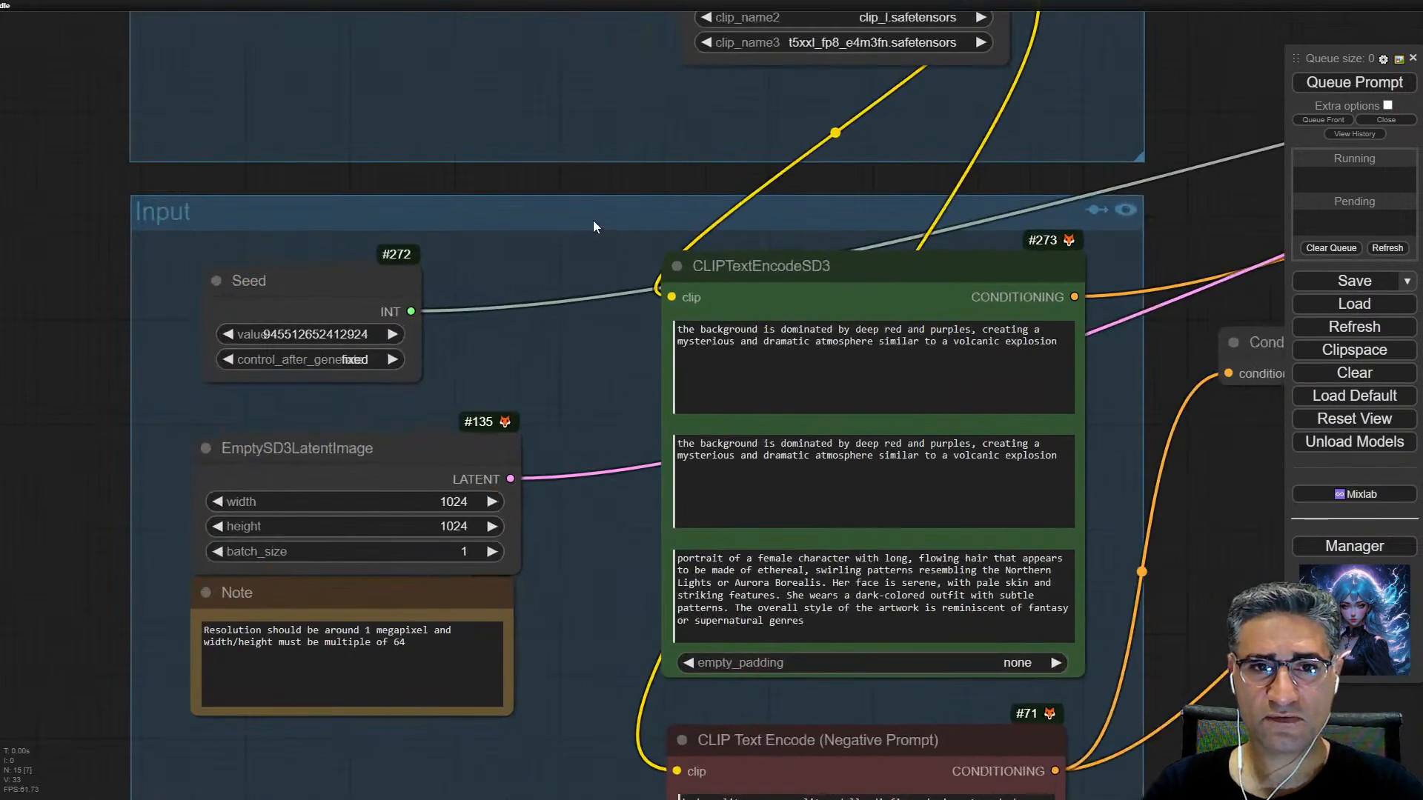
Step: Examine the three separate prompt texts in the CLIPTextEncodeSD3 node, comparing the two background prompts with the portrait prompt
{"action": "scroll", "coordinate": [514, 323], "scroll_direction": "down", "scroll_amount": 5}
{"action": "left_click_drag", "start_coordinate": [843, 284], "coordinate": [849, 261]}
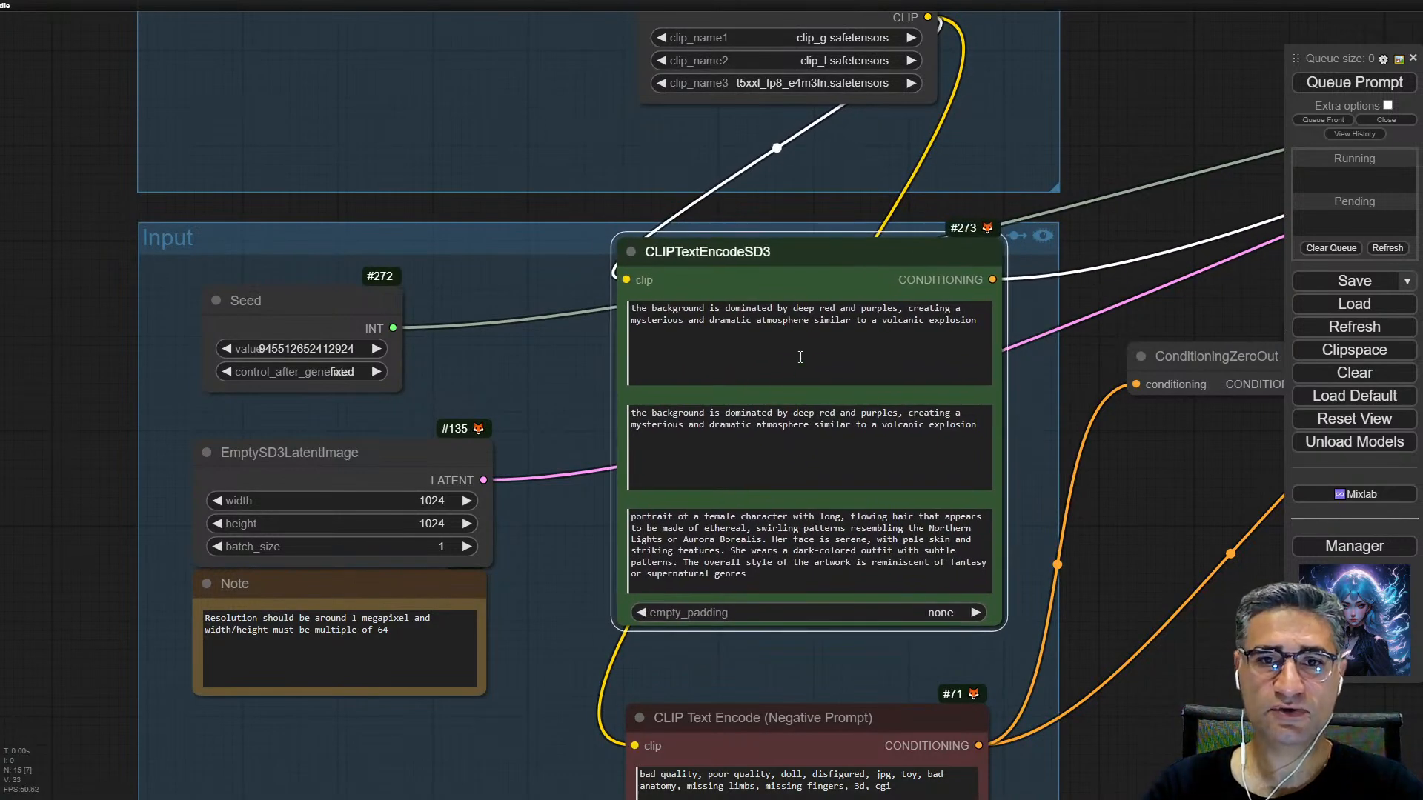
{"action": "scroll", "coordinate": [695, 305], "scroll_direction": "up", "scroll_amount": 4}
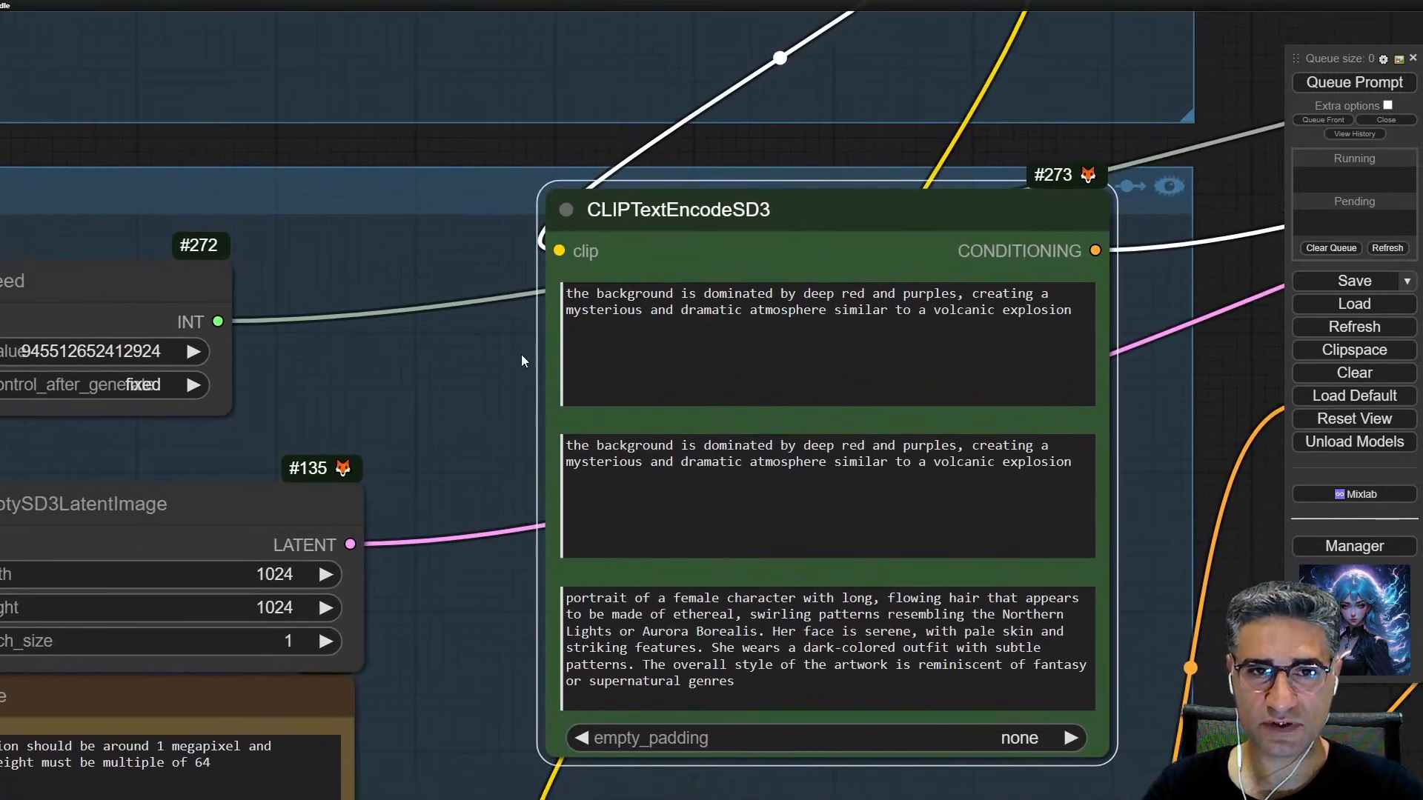
{"action": "left_click", "coordinate": [834, 310]}
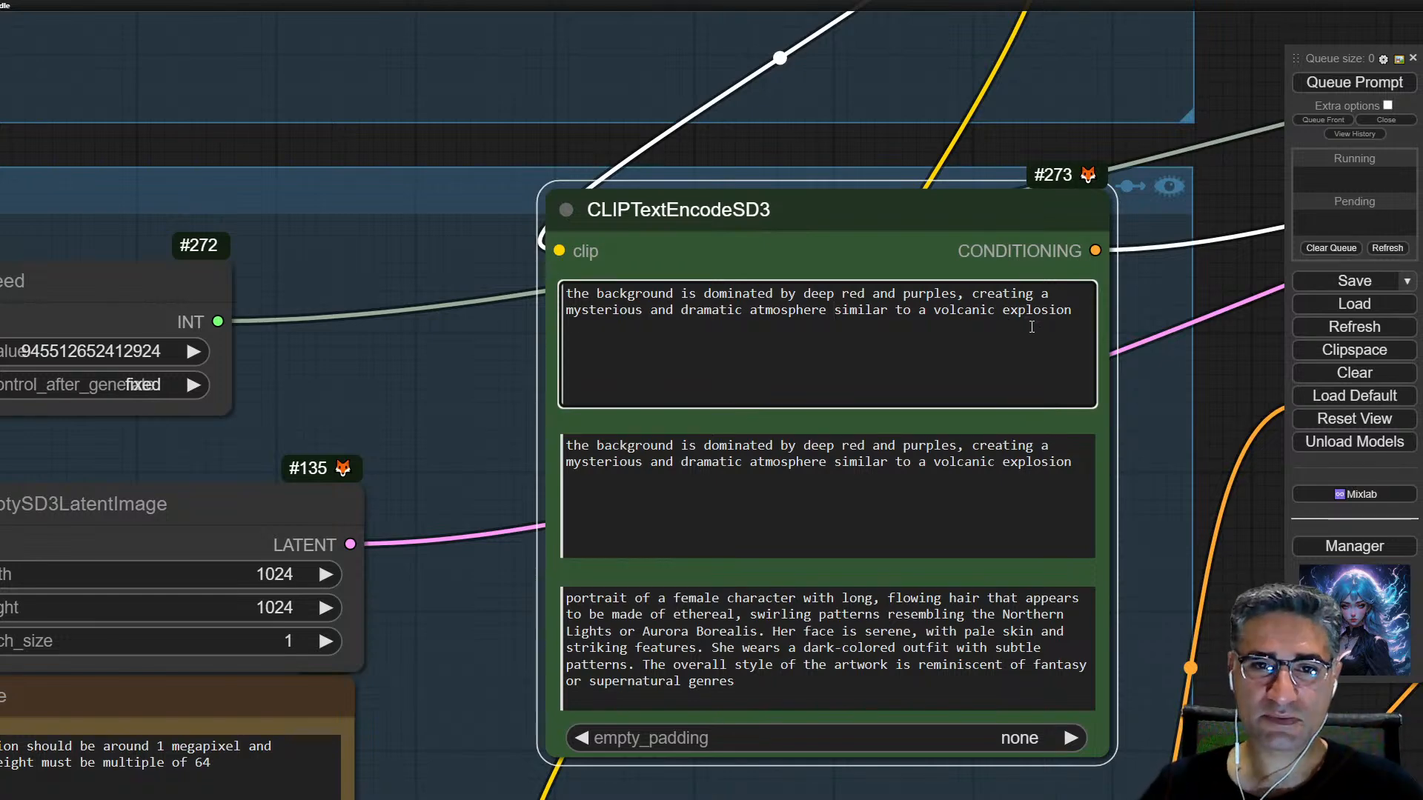
{"action": "left_click_drag", "start_coordinate": [1038, 316], "coordinate": [583, 288]}
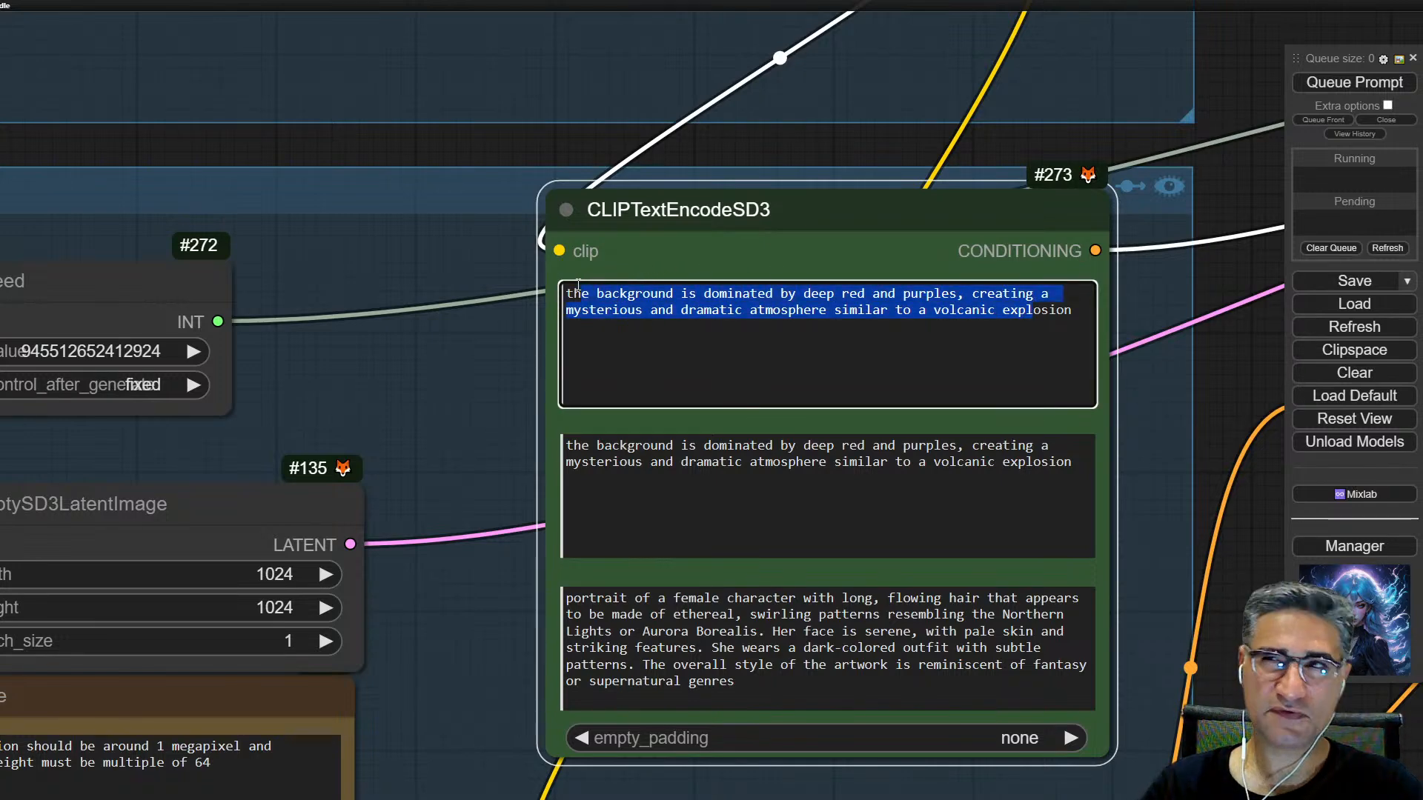
{"action": "left_click_drag", "start_coordinate": [1096, 478], "coordinate": [581, 413]}
{"action": "left_click_drag", "start_coordinate": [836, 319], "coordinate": [684, 293]}
{"action": "left_click_drag", "start_coordinate": [882, 471], "coordinate": [782, 445]}
{"action": "left_click_drag", "start_coordinate": [499, 417], "coordinate": [512, 291]}
{"action": "left_click_drag", "start_coordinate": [750, 552], "coordinate": [583, 472]}
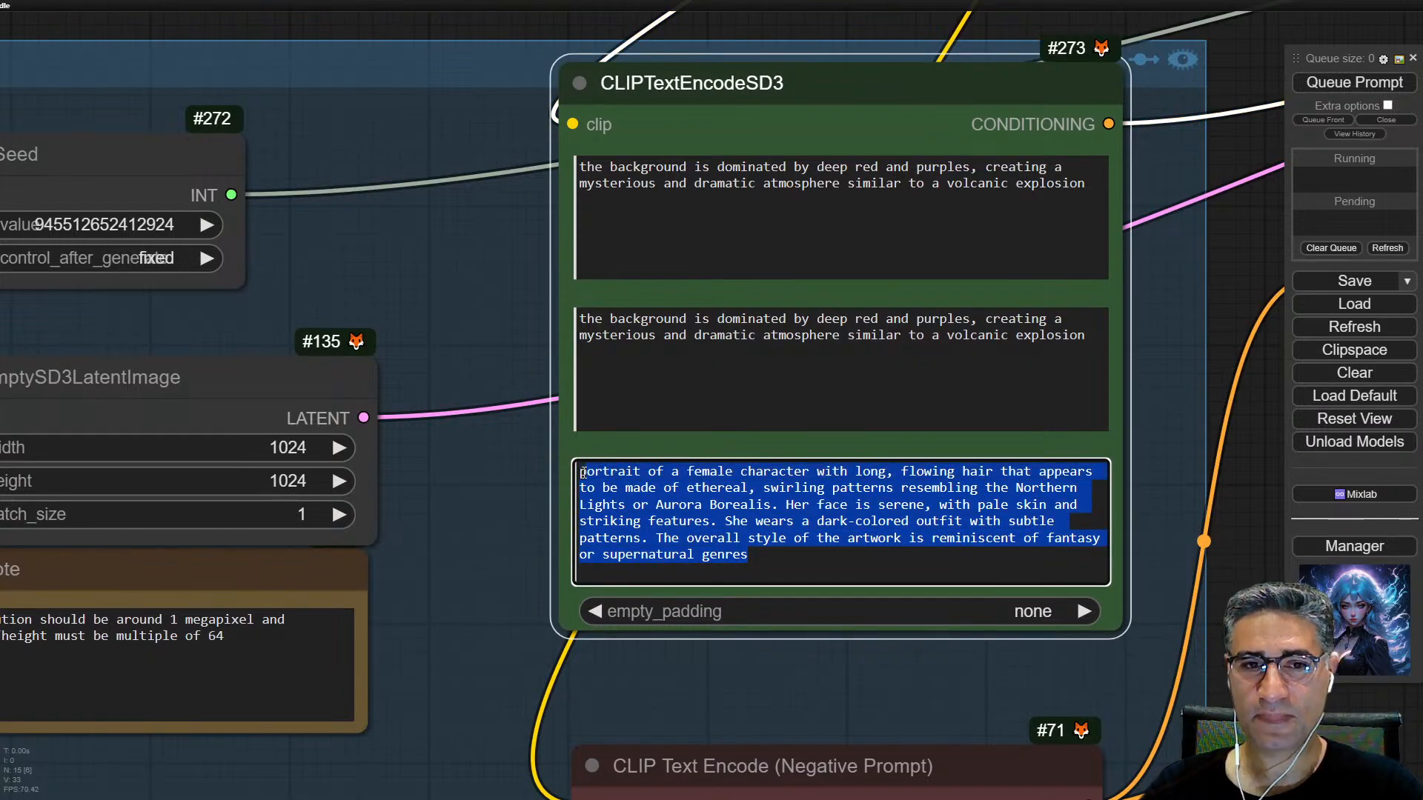
Step: Check the TripleCLIPLoader's three clip files, especially clip_name3, against the prompts they feed in CLIPTextEncodeSD3
{"action": "left_click_drag", "start_coordinate": [804, 45], "coordinate": [734, 621]}
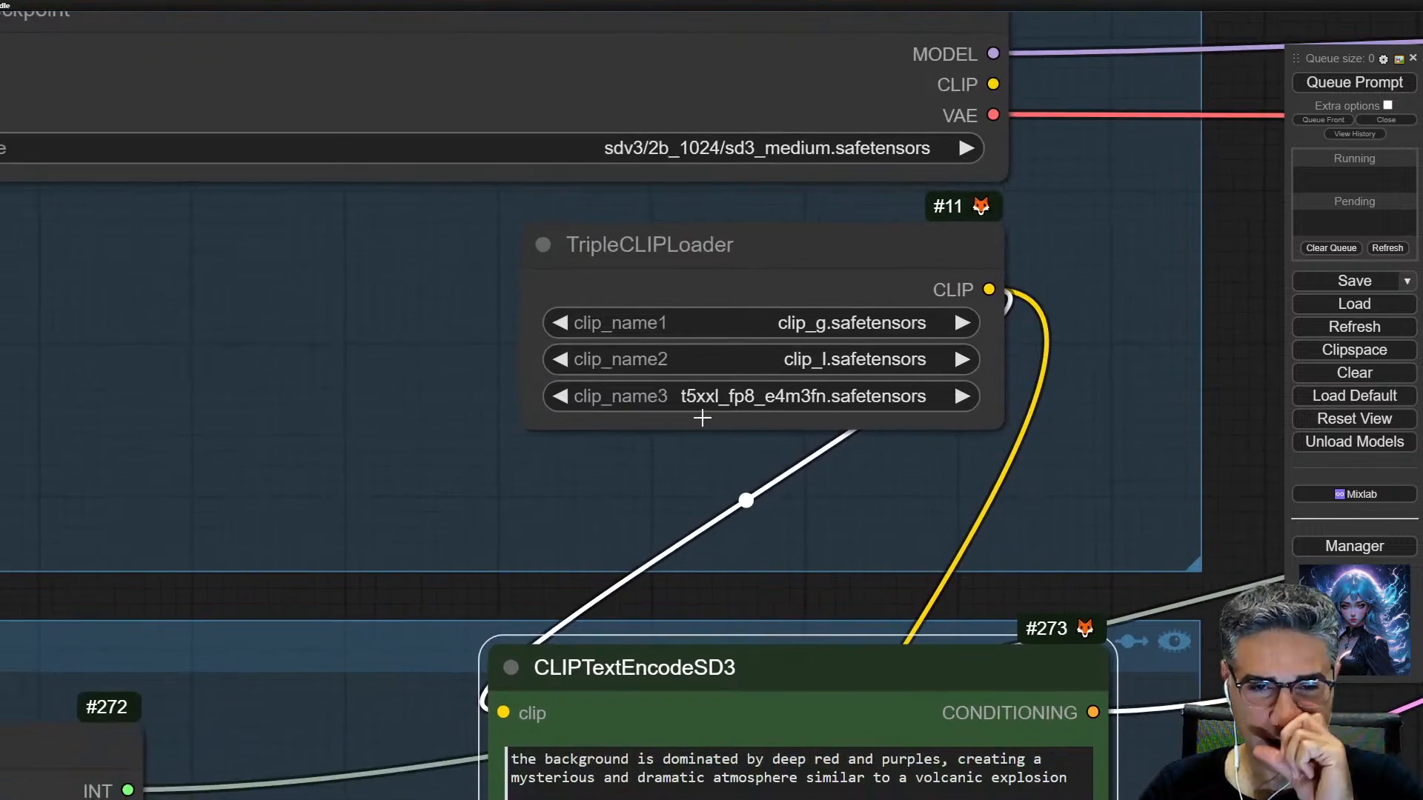
{"action": "scroll", "coordinate": [706, 423], "scroll_direction": "up", "scroll_amount": 12}
{"action": "scroll", "coordinate": [677, 362], "scroll_direction": "up", "scroll_amount": 2}
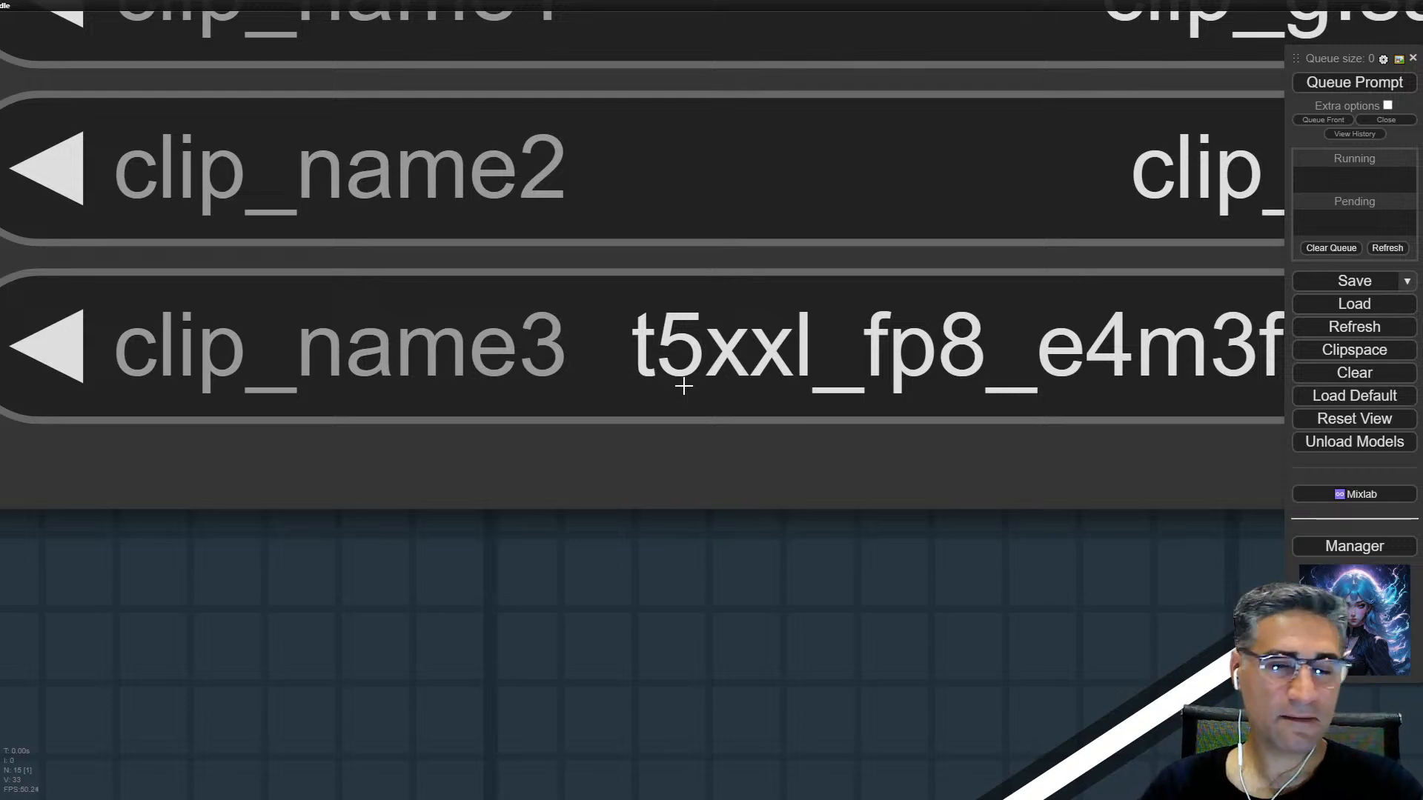
{"action": "scroll", "coordinate": [684, 387], "scroll_direction": "down", "scroll_amount": 18}
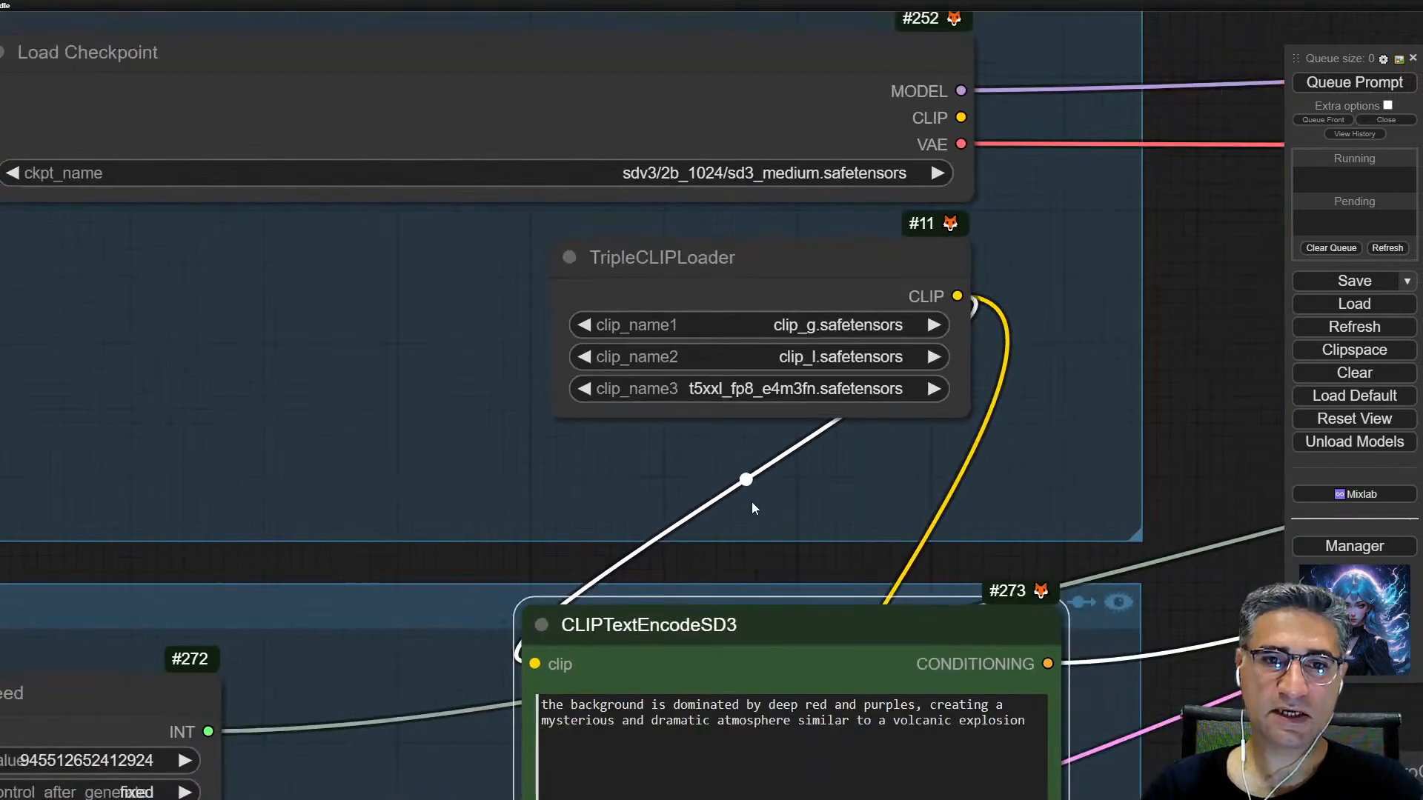
{"action": "left_click_drag", "start_coordinate": [752, 502], "coordinate": [804, 162]}
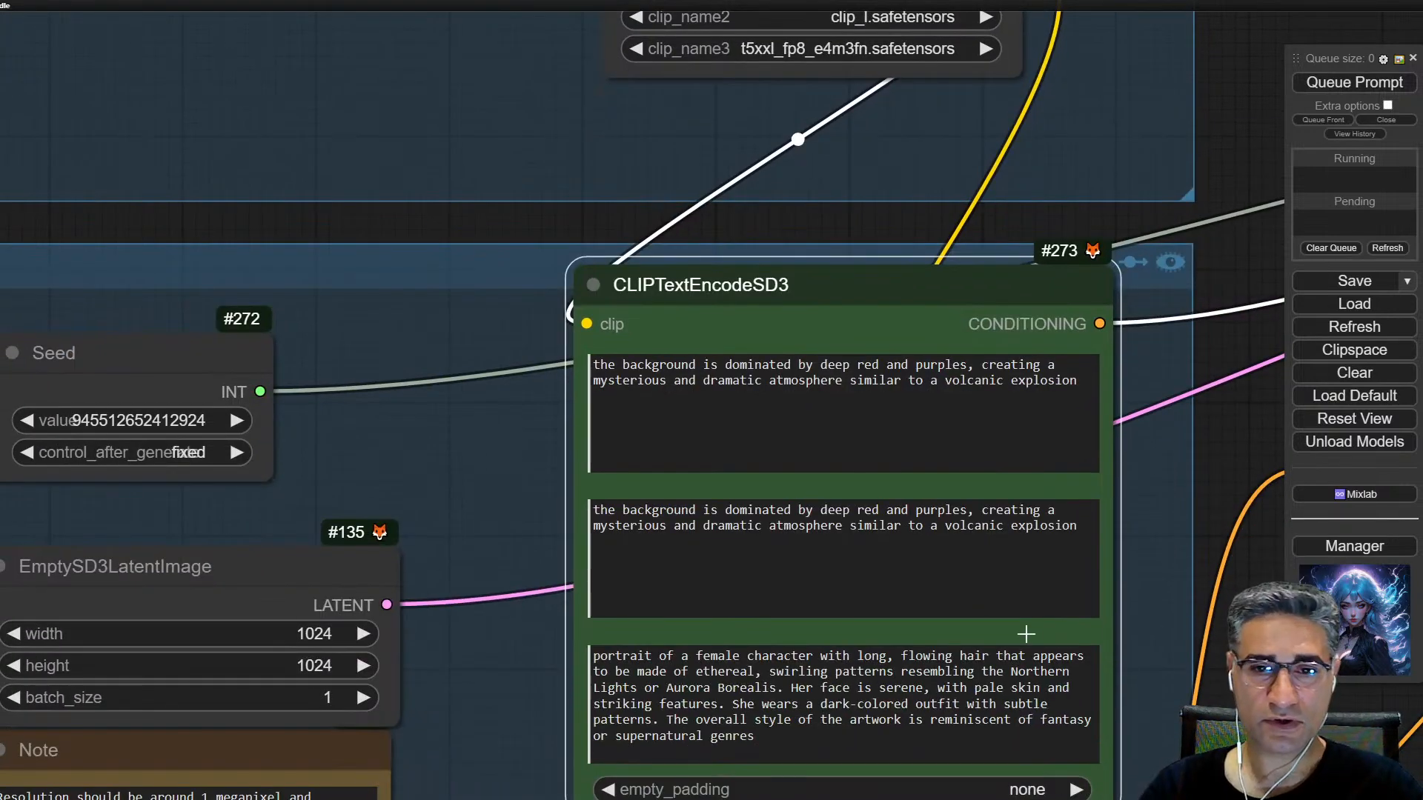
Step: Trace the rest of the multi-prompt workflow from CLIPTextEncodeSD3 through the conditioning nodes to the KSampler
{"action": "scroll", "coordinate": [525, 635], "scroll_direction": "down", "scroll_amount": 2}
{"action": "left_click_drag", "start_coordinate": [491, 672], "coordinate": [433, 401]}
{"action": "scroll", "coordinate": [970, 430], "scroll_direction": "down", "scroll_amount": 1}
{"action": "left_click_drag", "start_coordinate": [1073, 428], "coordinate": [373, 564]}
{"action": "scroll", "coordinate": [373, 564], "scroll_direction": "down", "scroll_amount": 3}
{"action": "scroll", "coordinate": [782, 535], "scroll_direction": "down", "scroll_amount": 1}
{"action": "left_click_drag", "start_coordinate": [782, 536], "coordinate": [823, 693]}
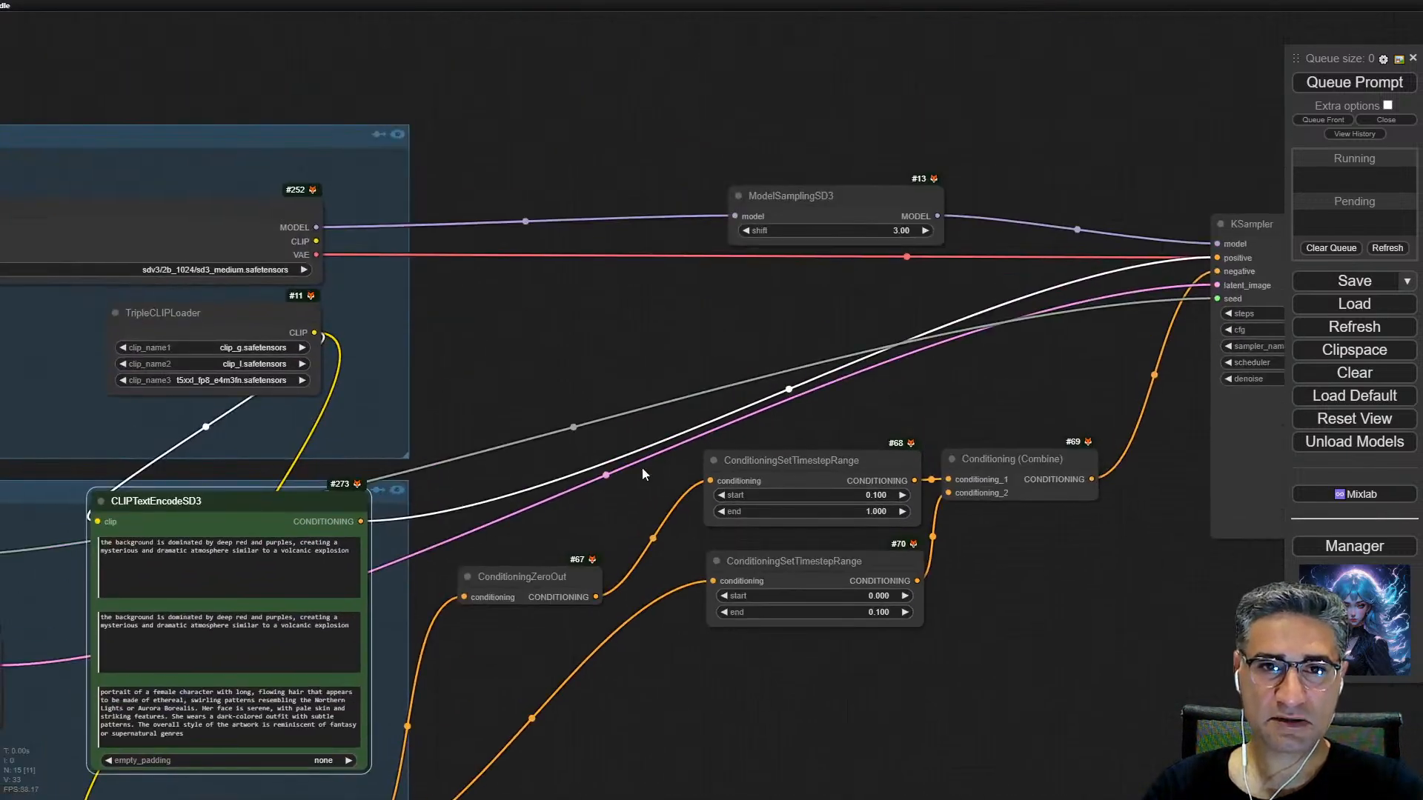
{"action": "scroll", "coordinate": [1132, 585], "scroll_direction": "down", "scroll_amount": 1}
Step: Load comfy_example_workflows_sd3_medium_example_workflow_upscaling.json from Free Download Manager onto the ComfyUI canvas
{"action": "key", "text": "alt+Tab"}
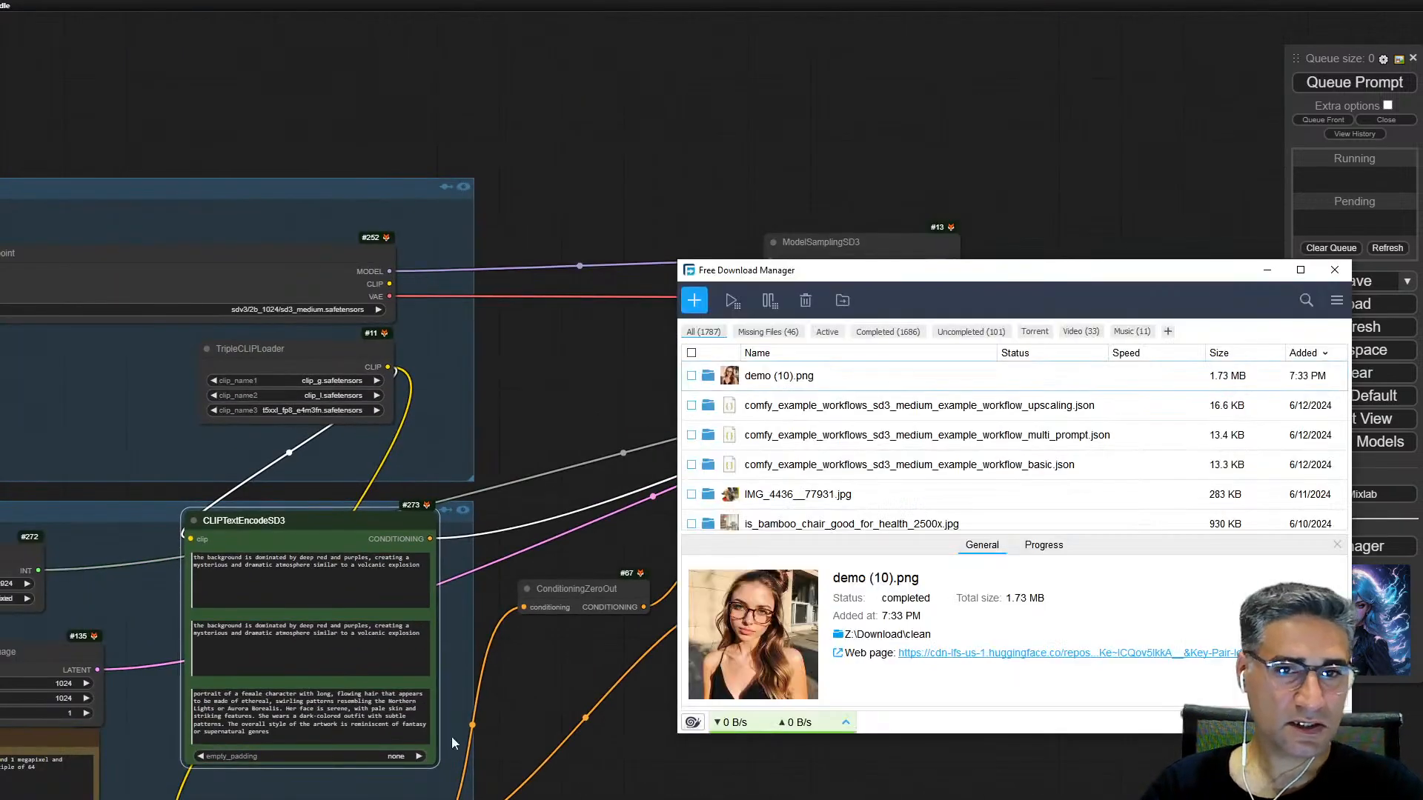
{"action": "left_click_drag", "start_coordinate": [731, 414], "coordinate": [607, 158]}
{"action": "scroll", "coordinate": [1030, 222], "scroll_direction": "up", "scroll_amount": 5}
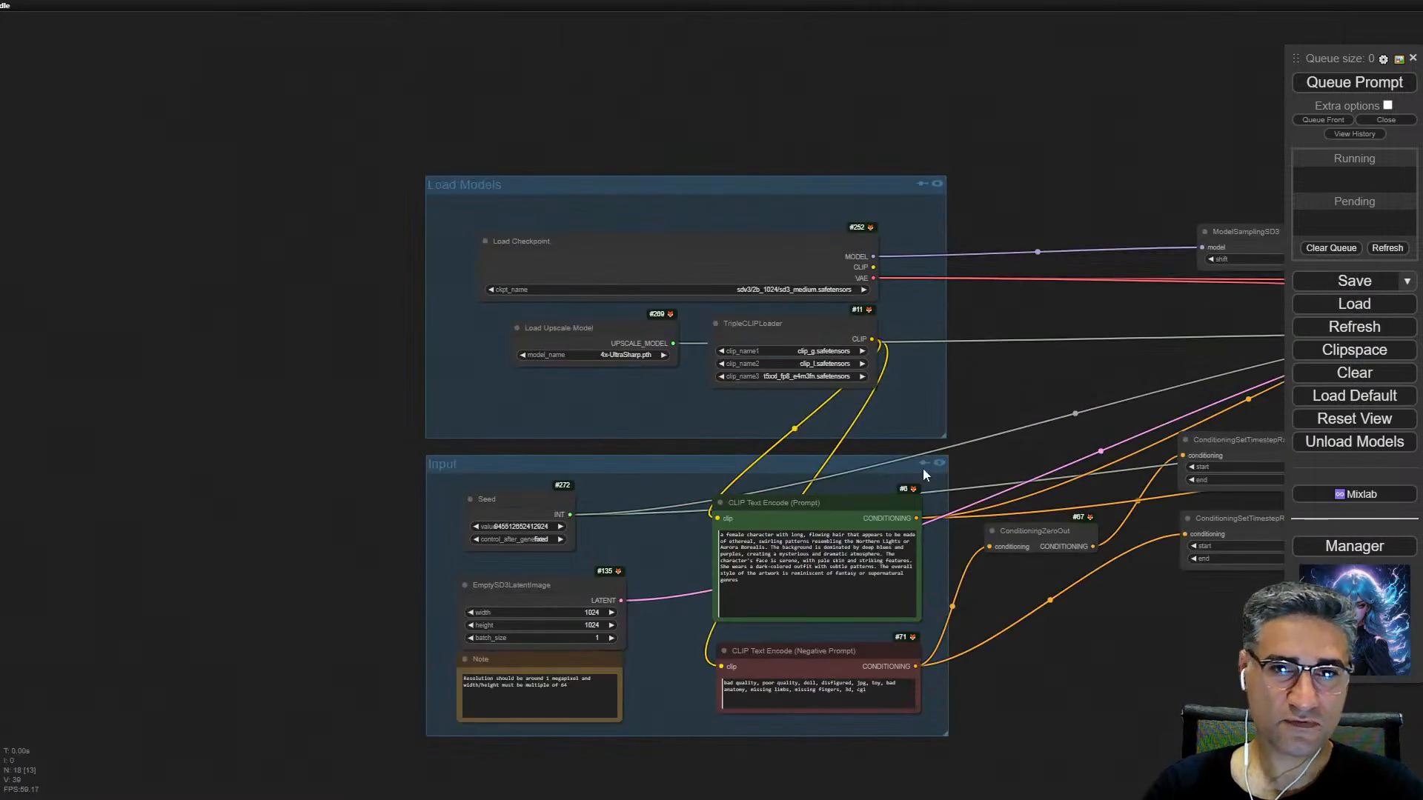
{"action": "scroll", "coordinate": [806, 352], "scroll_direction": "up", "scroll_amount": 6}
Step: Nudge the Input group up and left, and move the TripleCLIPLoader node down below the Load Upscale Model node
{"action": "left_click", "coordinate": [811, 304]}
{"action": "left_click_drag", "start_coordinate": [1027, 542], "coordinate": [1003, 526]}
{"action": "left_click_drag", "start_coordinate": [1065, 435], "coordinate": [945, 351]}
{"action": "scroll", "coordinate": [619, 291], "scroll_direction": "down", "scroll_amount": 5}
{"action": "left_click_drag", "start_coordinate": [644, 266], "coordinate": [617, 348]}
Step: Follow the upscaling workflow to the Ultimate SD Upscale node and review its upscale, sampler, denoise and tile settings
{"action": "left_click_drag", "start_coordinate": [1120, 310], "coordinate": [448, 353]}
{"action": "scroll", "coordinate": [1020, 350], "scroll_direction": "up", "scroll_amount": 5}
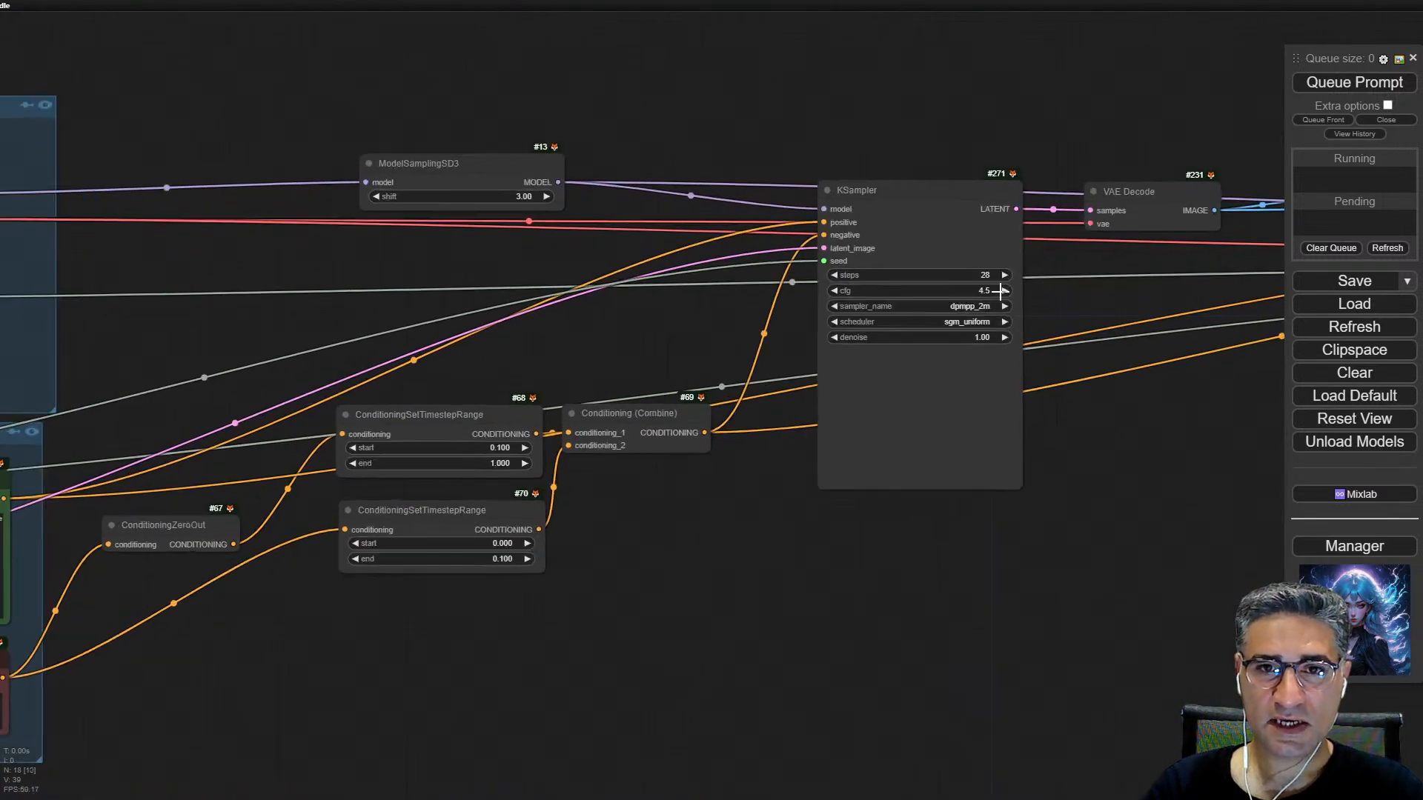
{"action": "left_click_drag", "start_coordinate": [1159, 352], "coordinate": [241, 448]}
{"action": "scroll", "coordinate": [640, 489], "scroll_direction": "down", "scroll_amount": 3}
{"action": "scroll", "coordinate": [645, 559], "scroll_direction": "down", "scroll_amount": 2}
{"action": "left_click_drag", "start_coordinate": [792, 595], "coordinate": [430, 523]}
{"action": "scroll", "coordinate": [787, 308], "scroll_direction": "up", "scroll_amount": 5}
{"action": "left_click_drag", "start_coordinate": [820, 309], "coordinate": [822, 287]}
{"action": "left_click_drag", "start_coordinate": [1007, 566], "coordinate": [990, 440]}
{"action": "scroll", "coordinate": [845, 422], "scroll_direction": "up", "scroll_amount": 4}
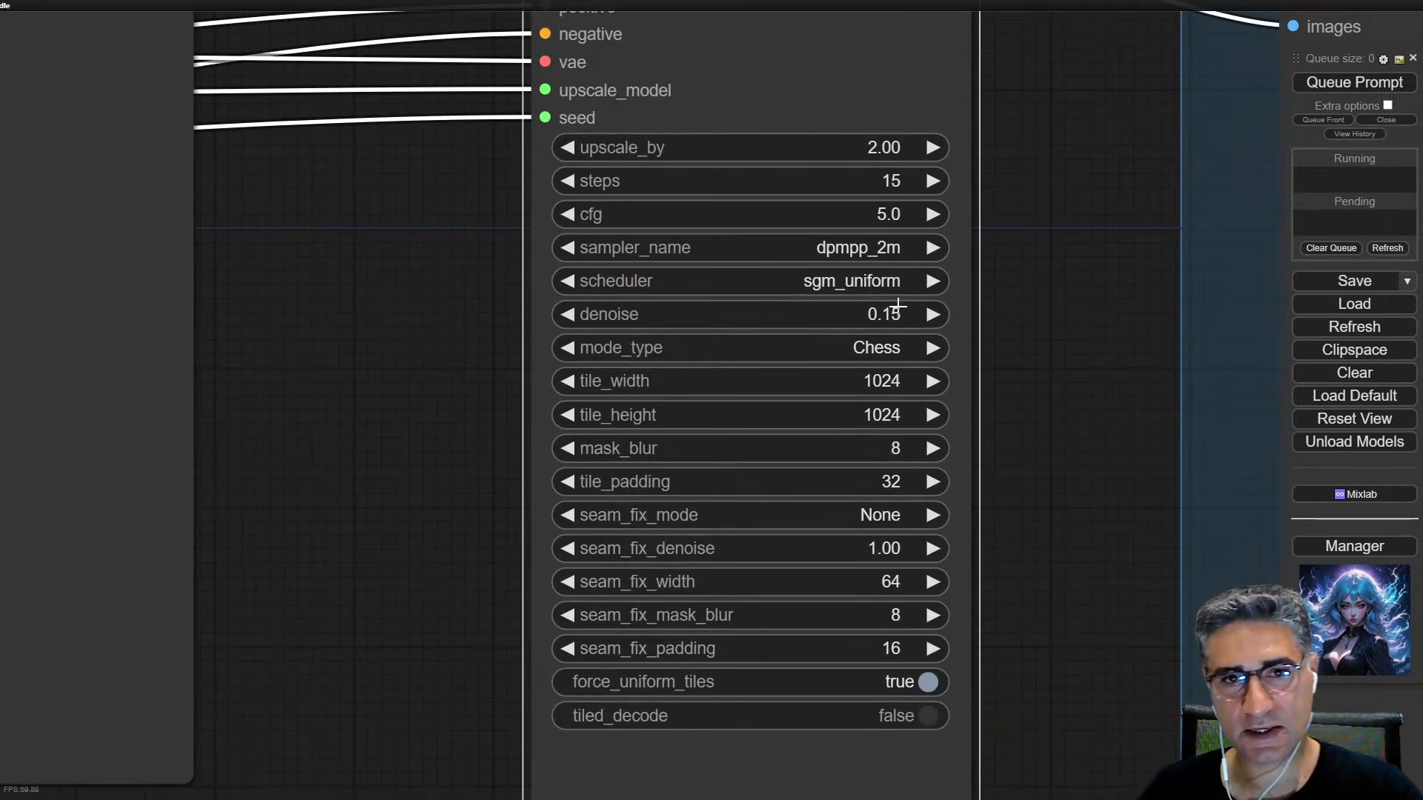
{"action": "scroll", "coordinate": [730, 240], "scroll_direction": "up", "scroll_amount": 4}
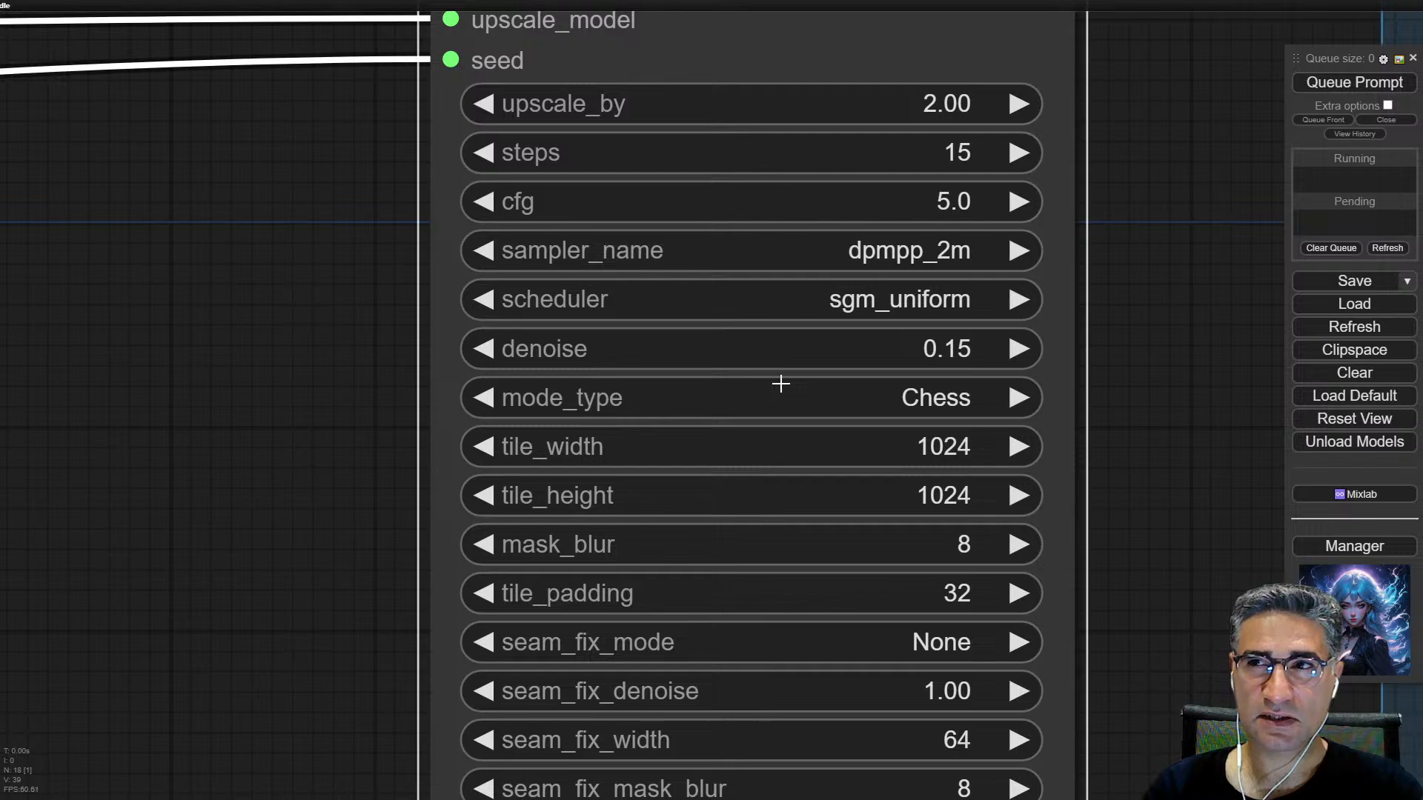
{"action": "scroll", "coordinate": [823, 411], "scroll_direction": "down", "scroll_amount": 10}
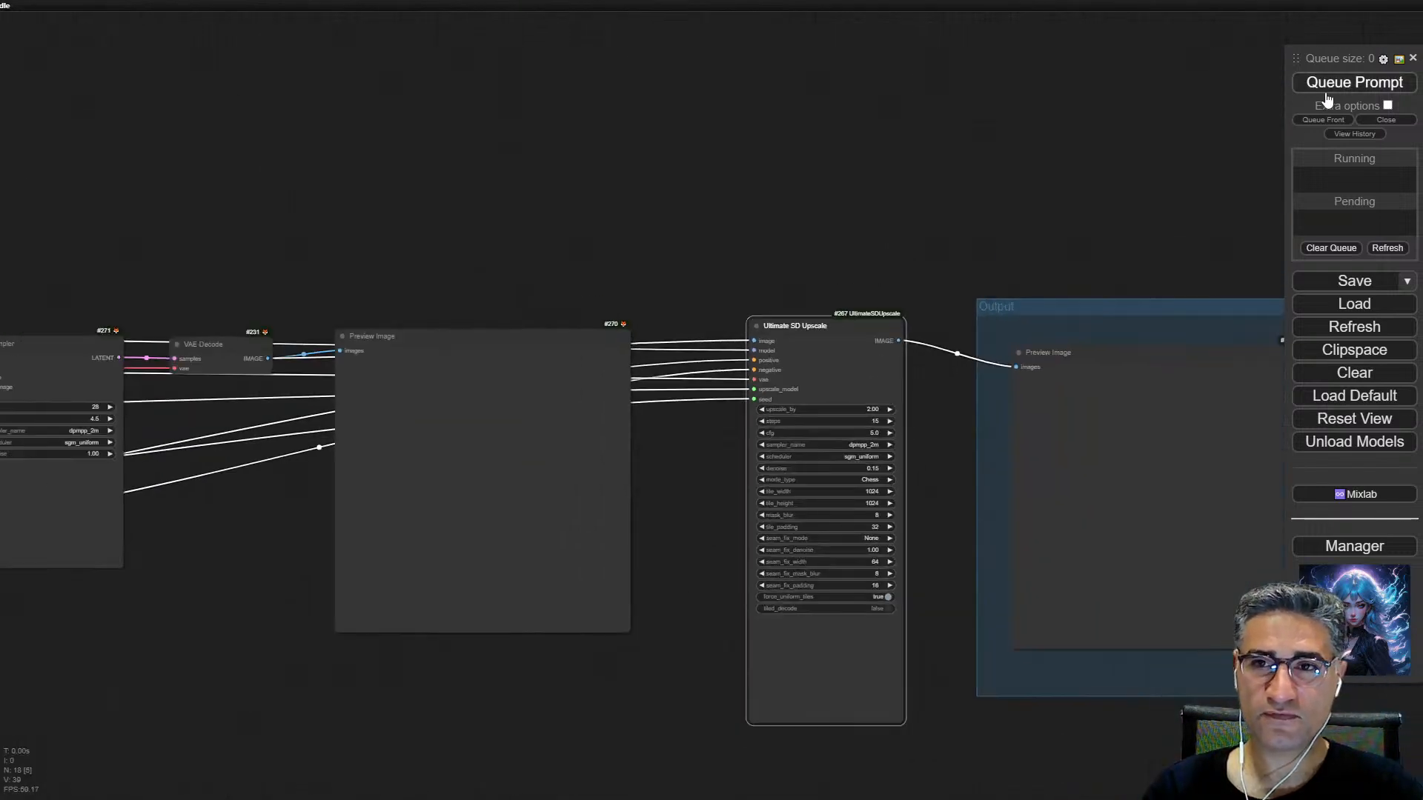
Step: Set the upscaling workflow's Load Checkpoint node to sd3_medium_incl_clips_t5xxlfp8.safetensors
{"action": "left_click_drag", "start_coordinate": [460, 191], "coordinate": [1403, 151]}
{"action": "left_click_drag", "start_coordinate": [409, 380], "coordinate": [747, 280]}
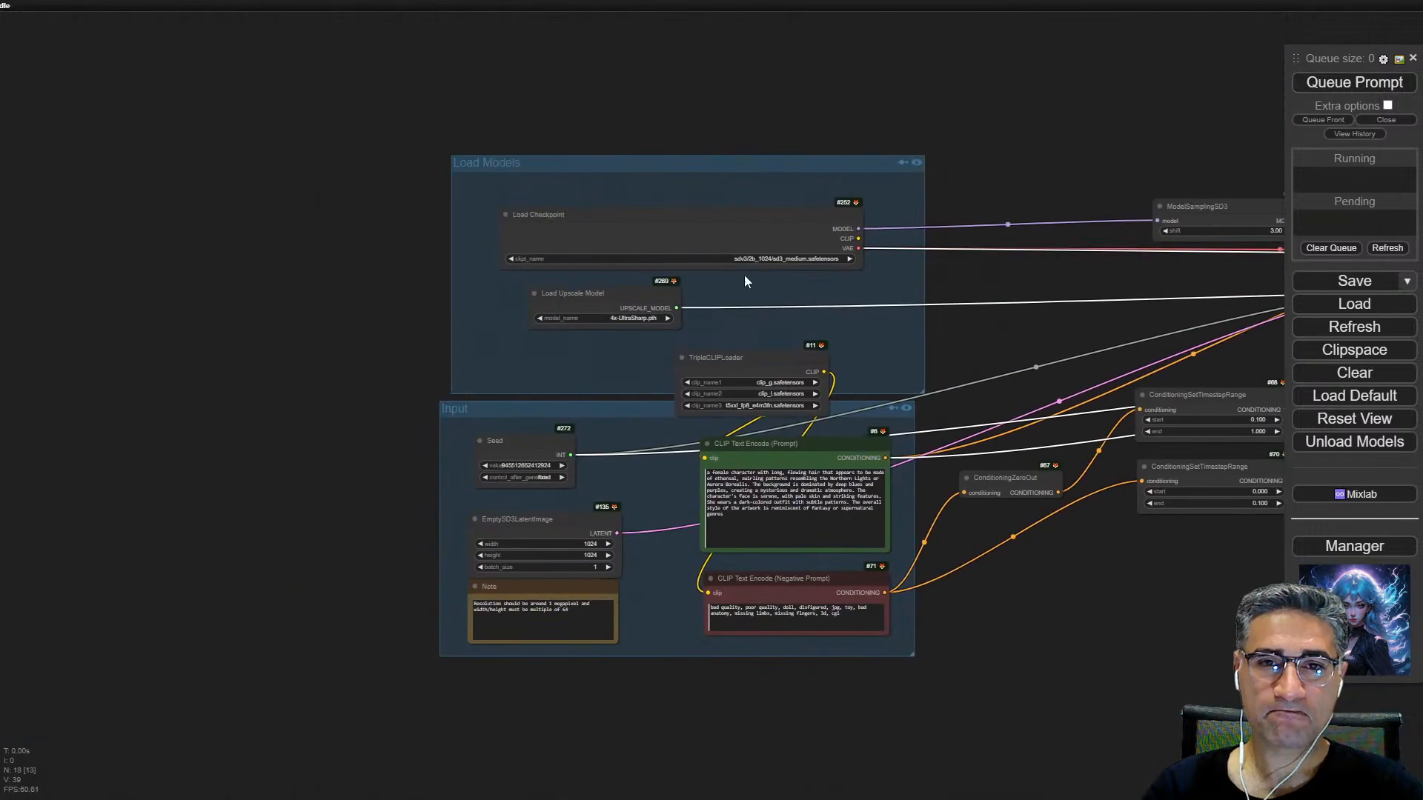
{"action": "scroll", "coordinate": [747, 279], "scroll_direction": "up", "scroll_amount": 5}
{"action": "left_click", "coordinate": [756, 252]}
{"action": "scroll", "coordinate": [830, 415], "scroll_direction": "down", "scroll_amount": 2}
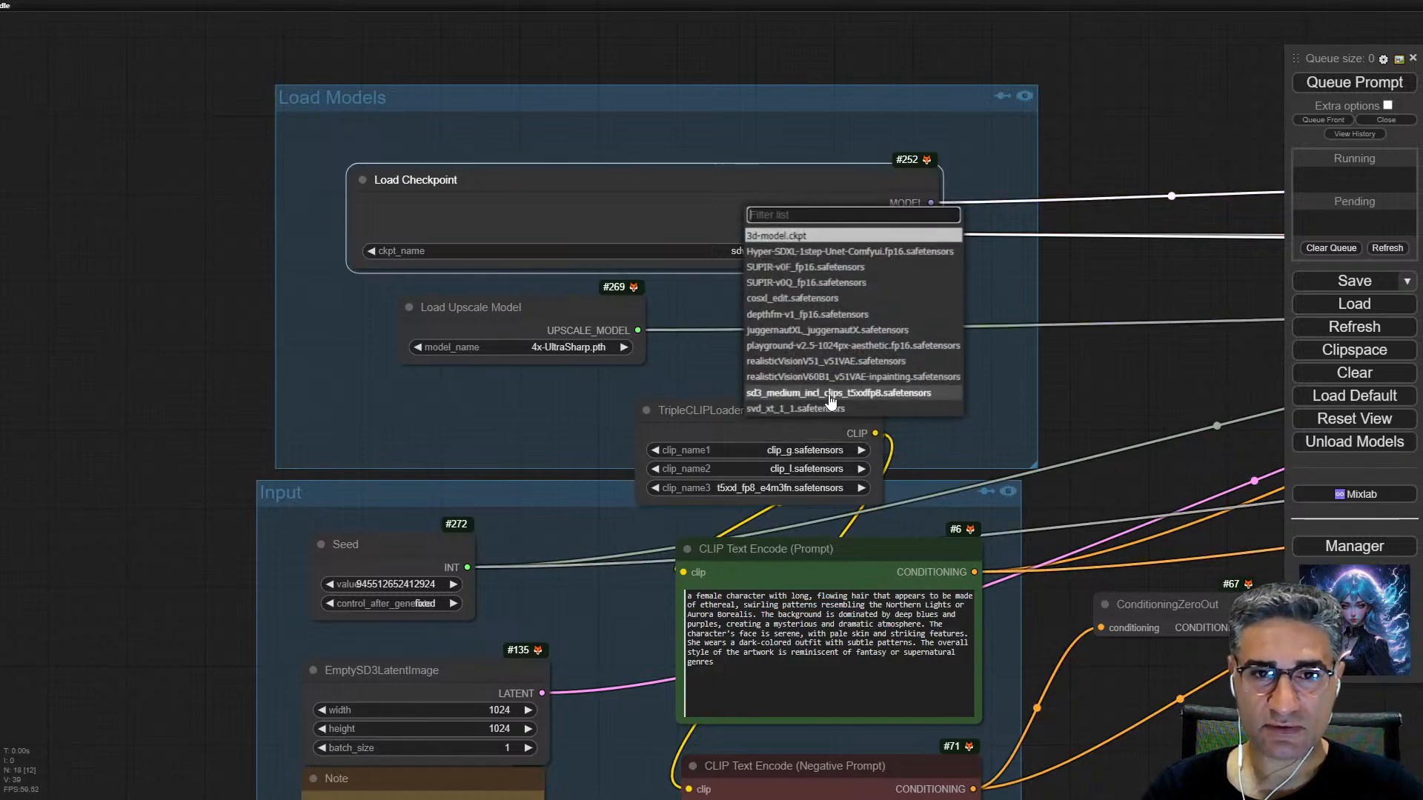
{"action": "left_click", "coordinate": [845, 393]}
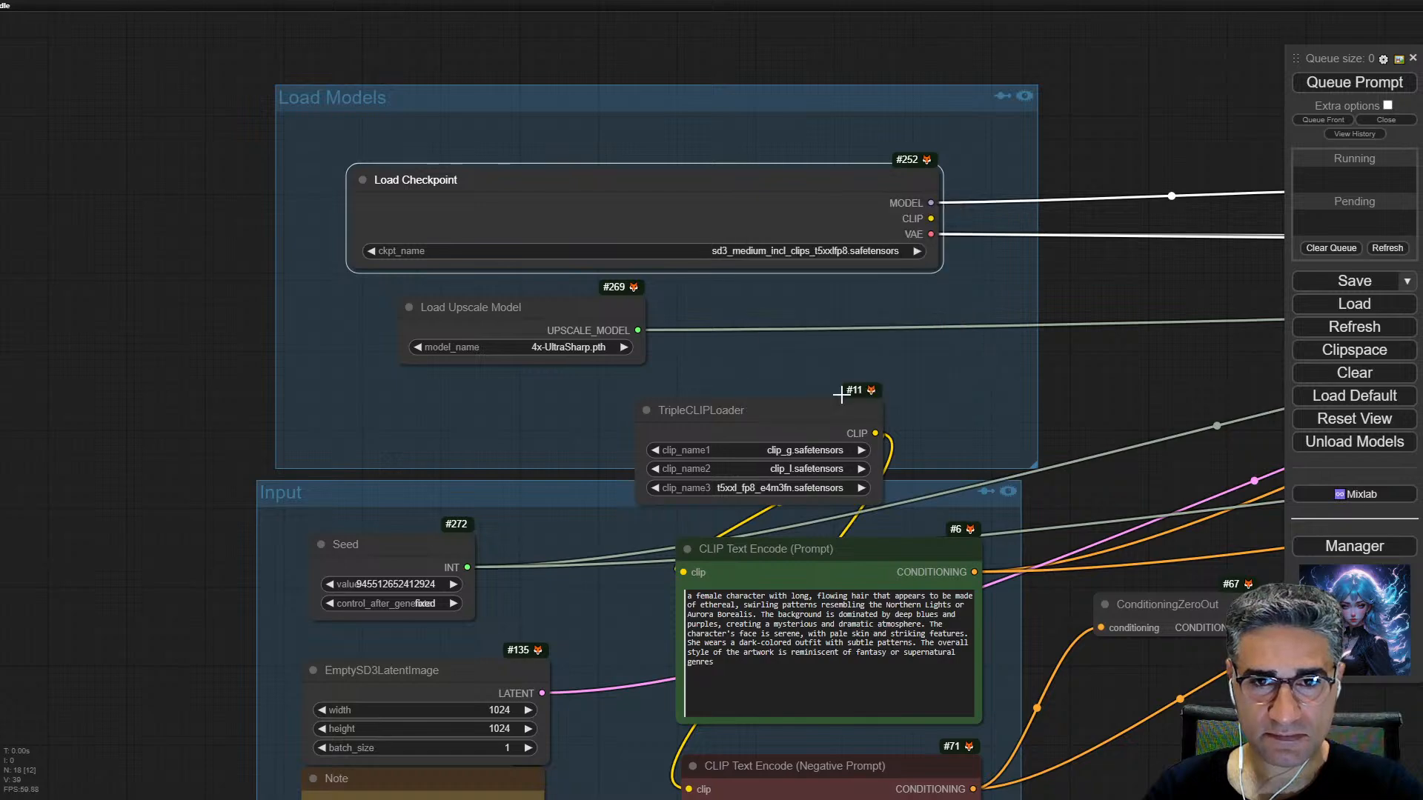
{"action": "scroll", "coordinate": [810, 236], "scroll_direction": "up", "scroll_amount": 4}
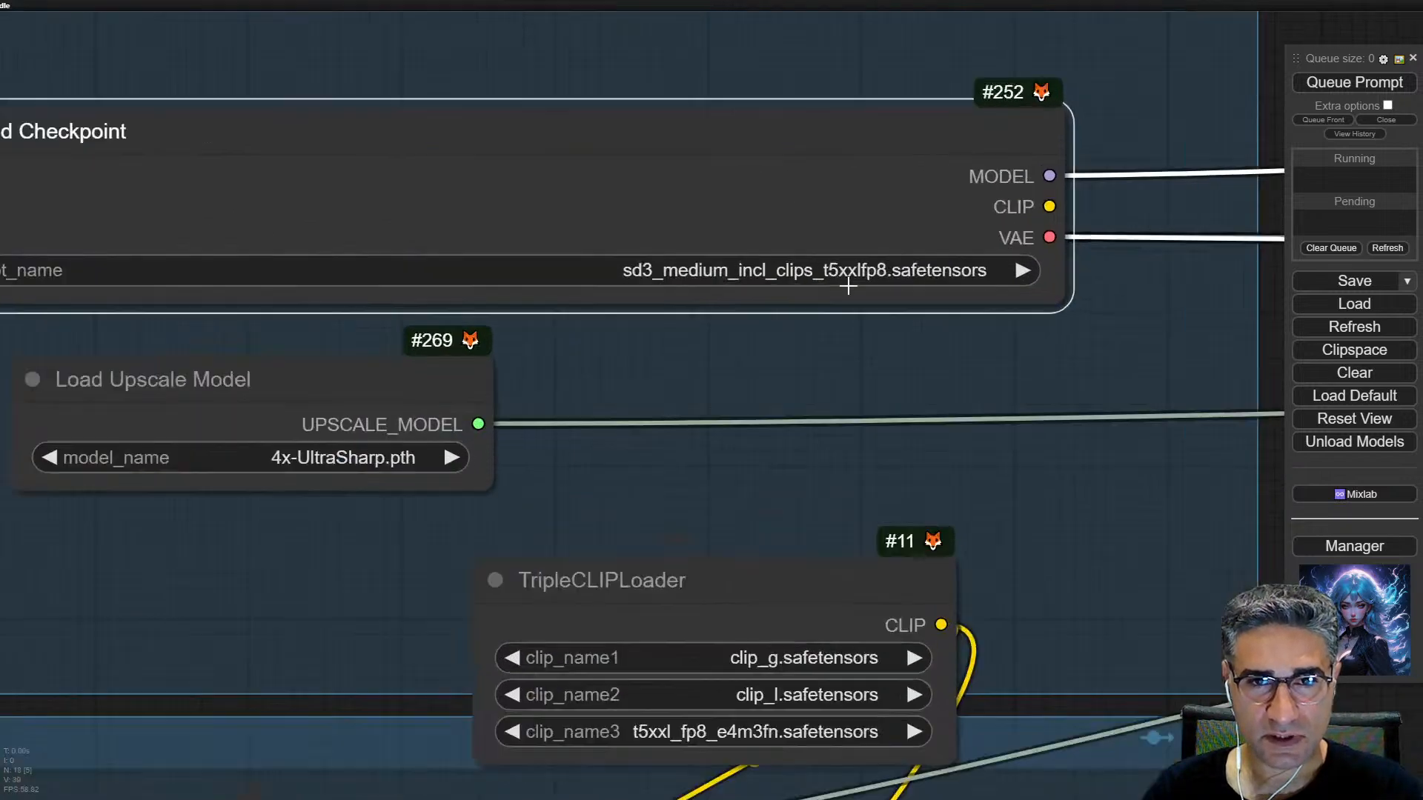
Step: Delete the TripleCLIPLoader and connect the checkpoint's CLIP output to both the positive and negative CLIP Text Encode nodes
{"action": "scroll", "coordinate": [996, 361], "scroll_direction": "down", "scroll_amount": 5}
{"action": "left_click", "coordinate": [922, 311]}
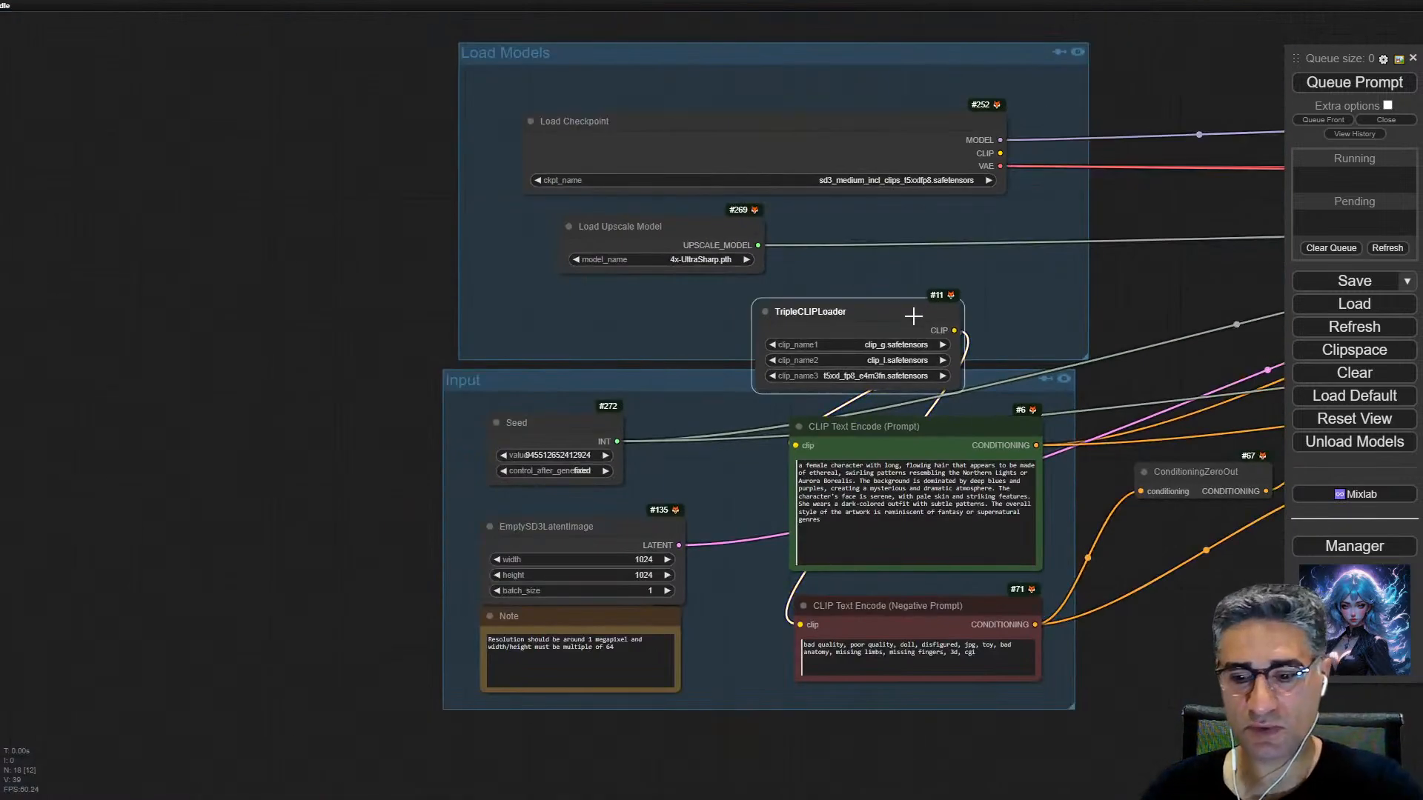
{"action": "key", "text": "Delete"}
{"action": "left_click_drag", "start_coordinate": [1001, 154], "coordinate": [795, 446]}
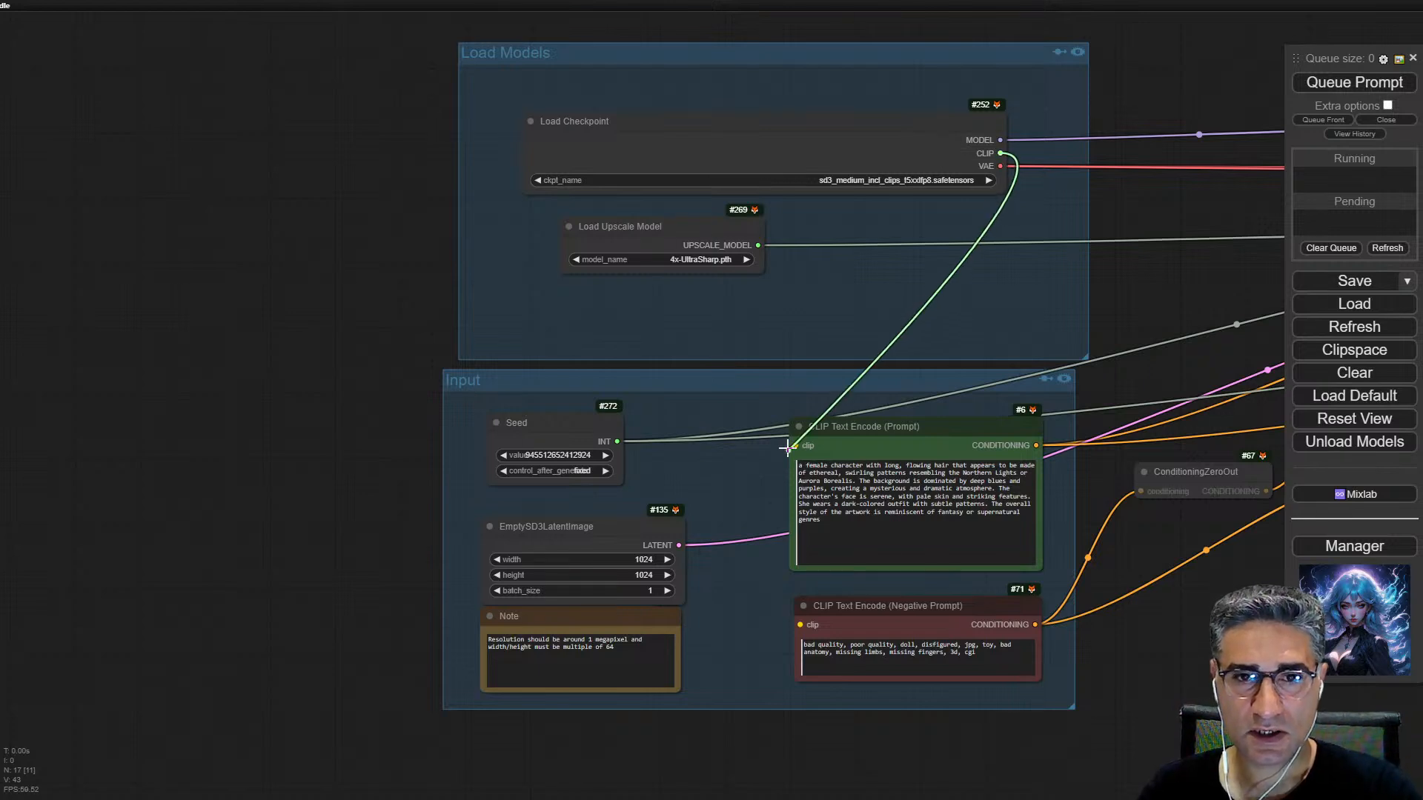
{"action": "left_click_drag", "start_coordinate": [1001, 153], "coordinate": [800, 625]}
Step: Queue the prompt to run the upscaling workflow
{"action": "left_click", "coordinate": [1334, 84]}
{"action": "left_click_drag", "start_coordinate": [1183, 265], "coordinate": [479, 301]}
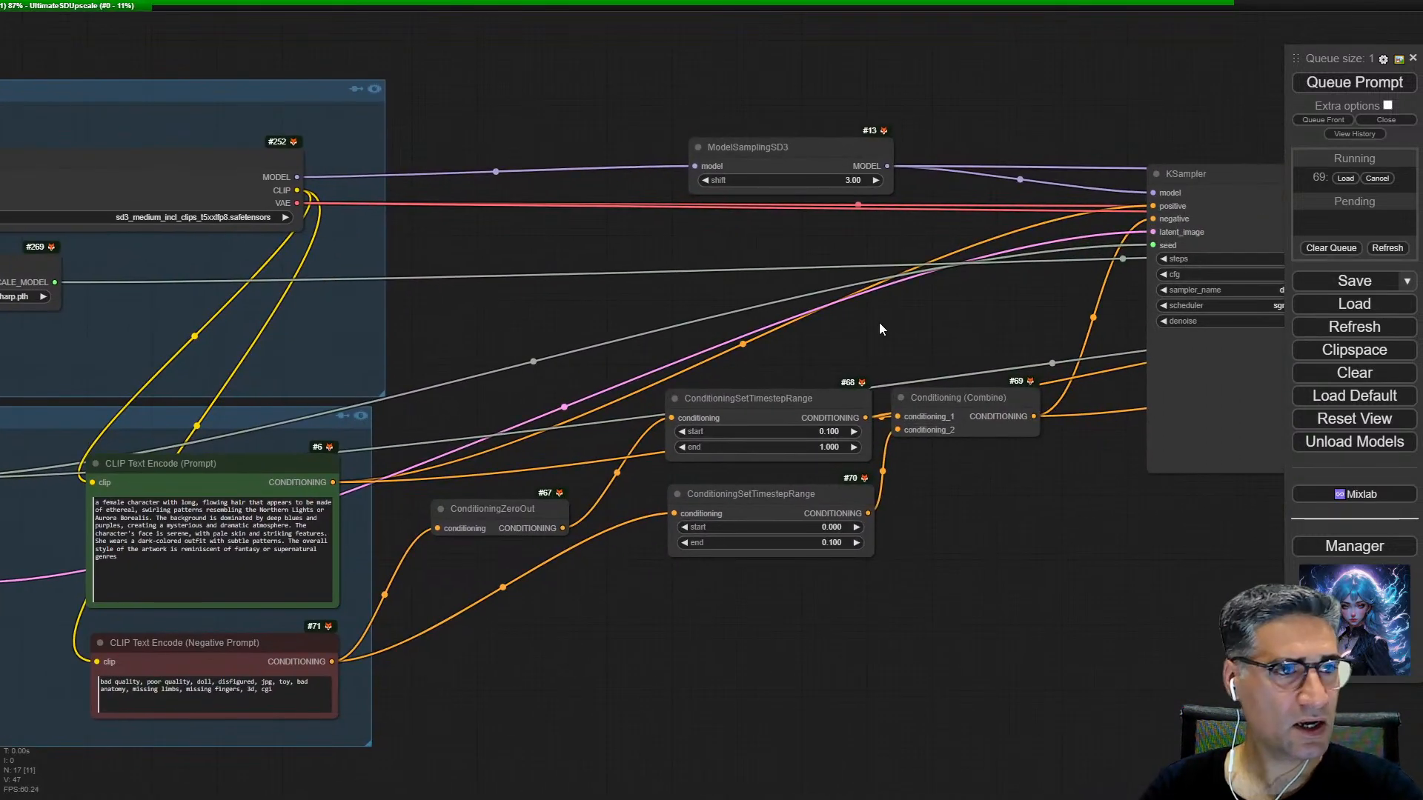
Step: Follow the running upscaling workflow from the KSampler through the first preview to the Ultimate SD Upscale node's tile preview
{"action": "left_click_drag", "start_coordinate": [652, 327], "coordinate": [419, 367]}
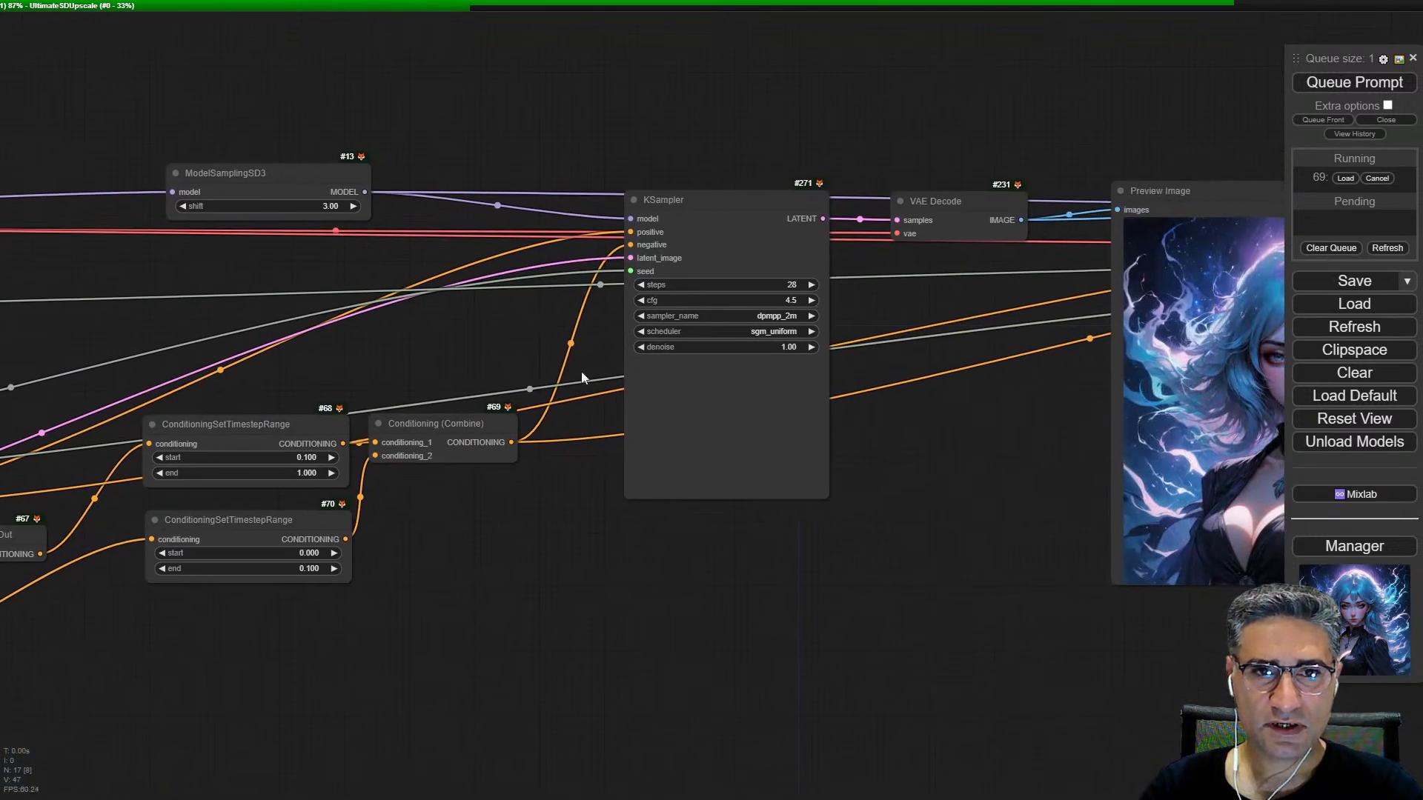
{"action": "left_click_drag", "start_coordinate": [912, 603], "coordinate": [429, 612]}
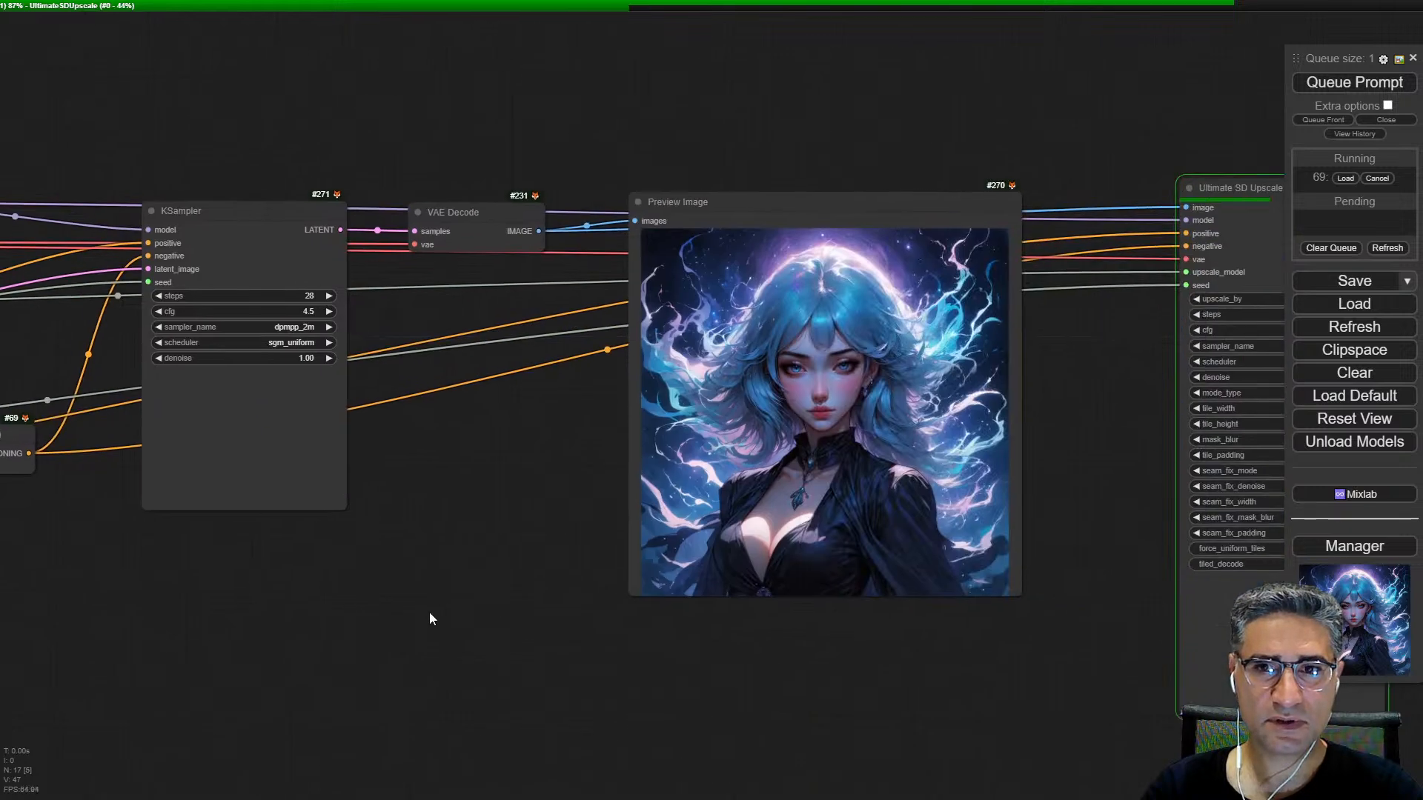
{"action": "left_click_drag", "start_coordinate": [676, 641], "coordinate": [191, 604]}
{"action": "left_click_drag", "start_coordinate": [952, 517], "coordinate": [646, 491]}
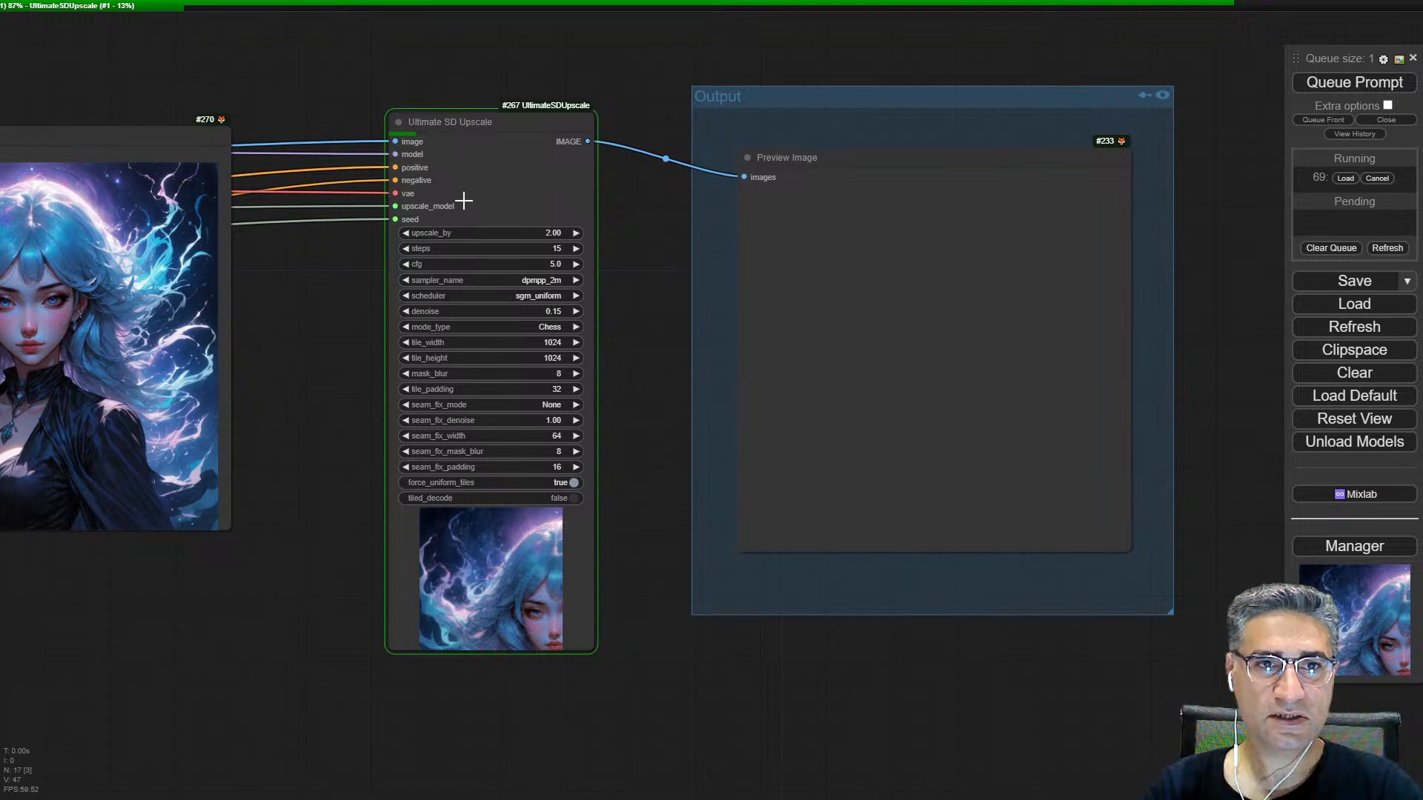
{"action": "scroll", "coordinate": [432, 638], "scroll_direction": "up", "scroll_amount": 5}
{"action": "scroll", "coordinate": [482, 602], "scroll_direction": "up", "scroll_amount": 5}
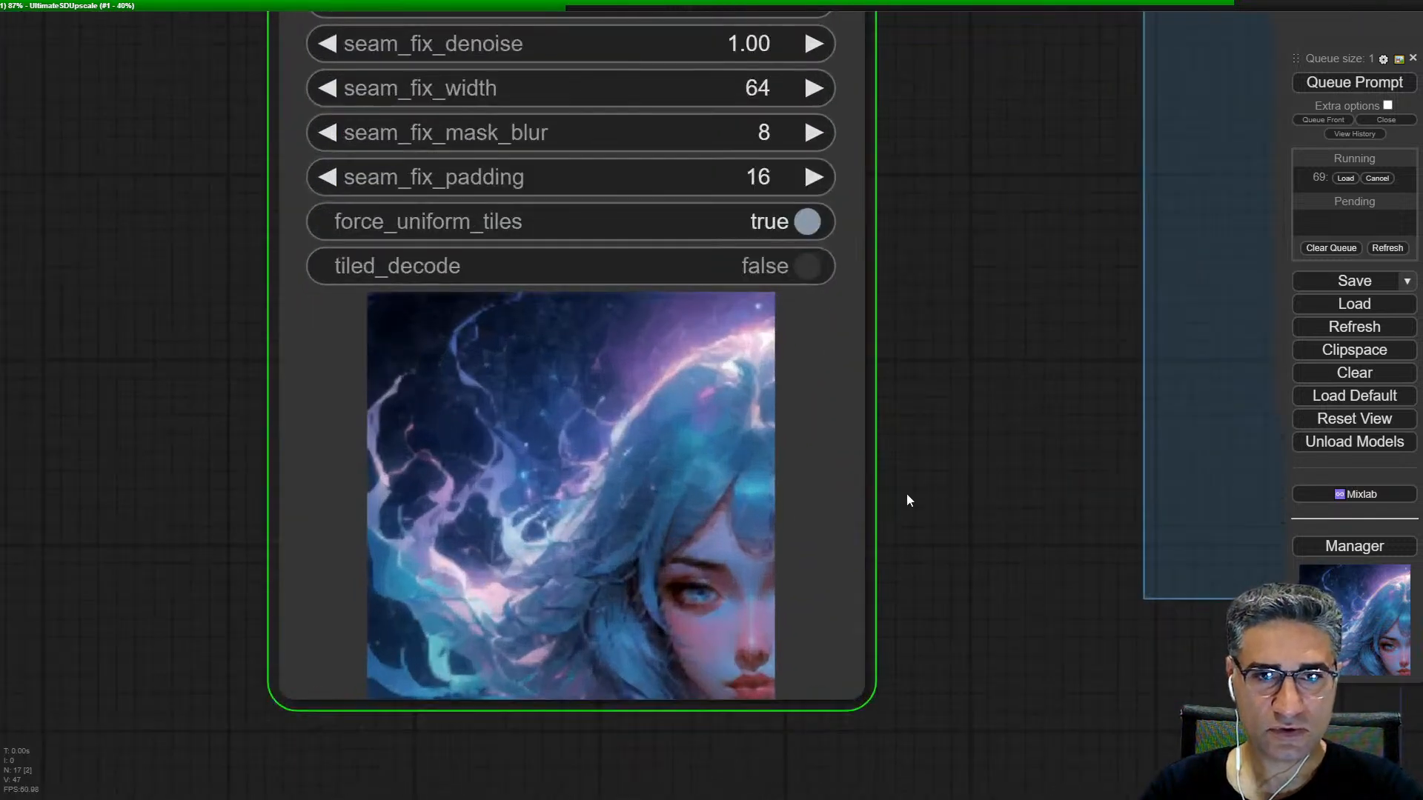
Step: Examine the Ultimate SD Upscale node's settings and tile progress alongside the original preview until the run completes
{"action": "scroll", "coordinate": [949, 464], "scroll_direction": "down", "scroll_amount": 5}
{"action": "scroll", "coordinate": [927, 470], "scroll_direction": "up", "scroll_amount": 2}
{"action": "scroll", "coordinate": [910, 481], "scroll_direction": "down", "scroll_amount": 3}
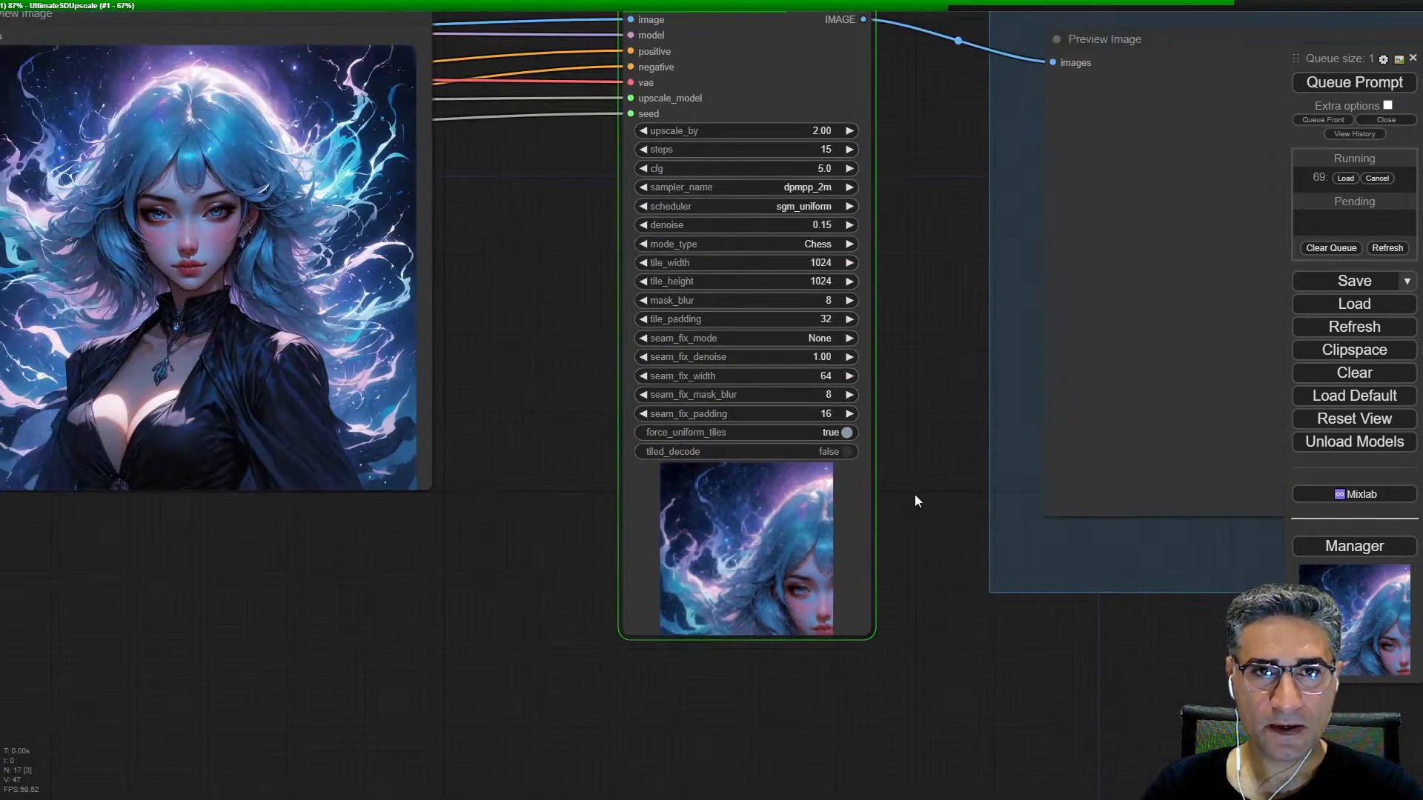
{"action": "scroll", "coordinate": [766, 178], "scroll_direction": "up", "scroll_amount": 5}
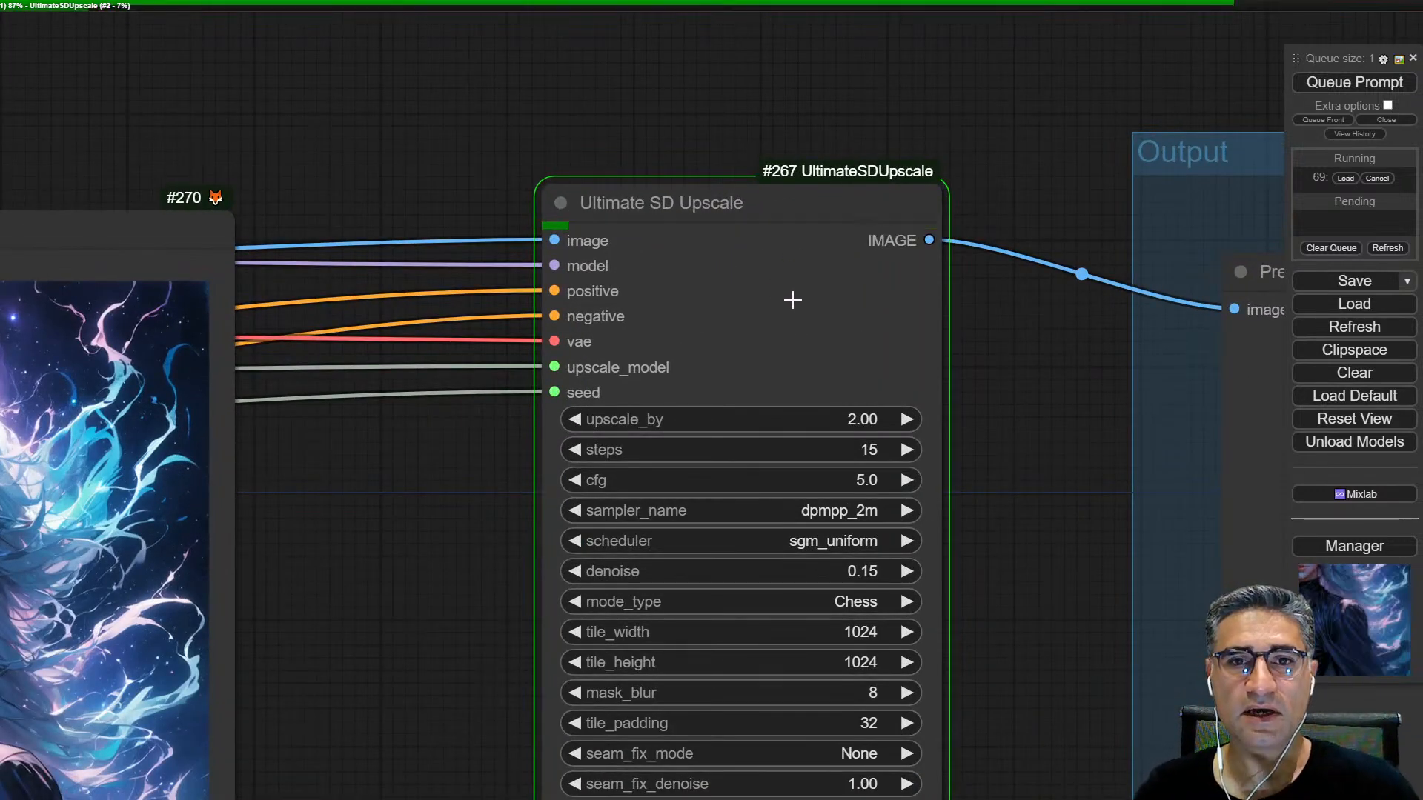
{"action": "scroll", "coordinate": [792, 300], "scroll_direction": "down", "scroll_amount": 3}
{"action": "scroll", "coordinate": [957, 575], "scroll_direction": "up", "scroll_amount": 1}
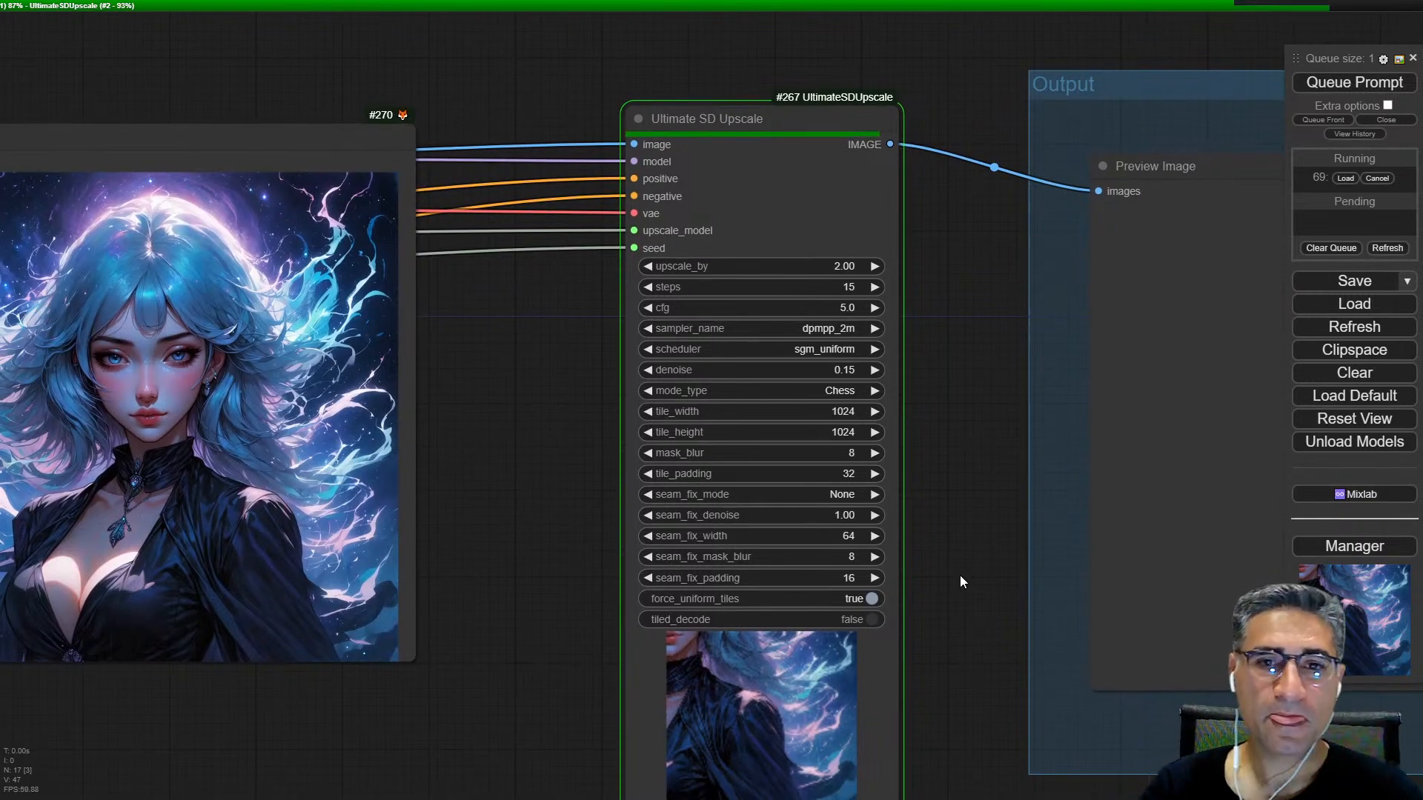
{"action": "left_click_drag", "start_coordinate": [959, 575], "coordinate": [951, 571]}
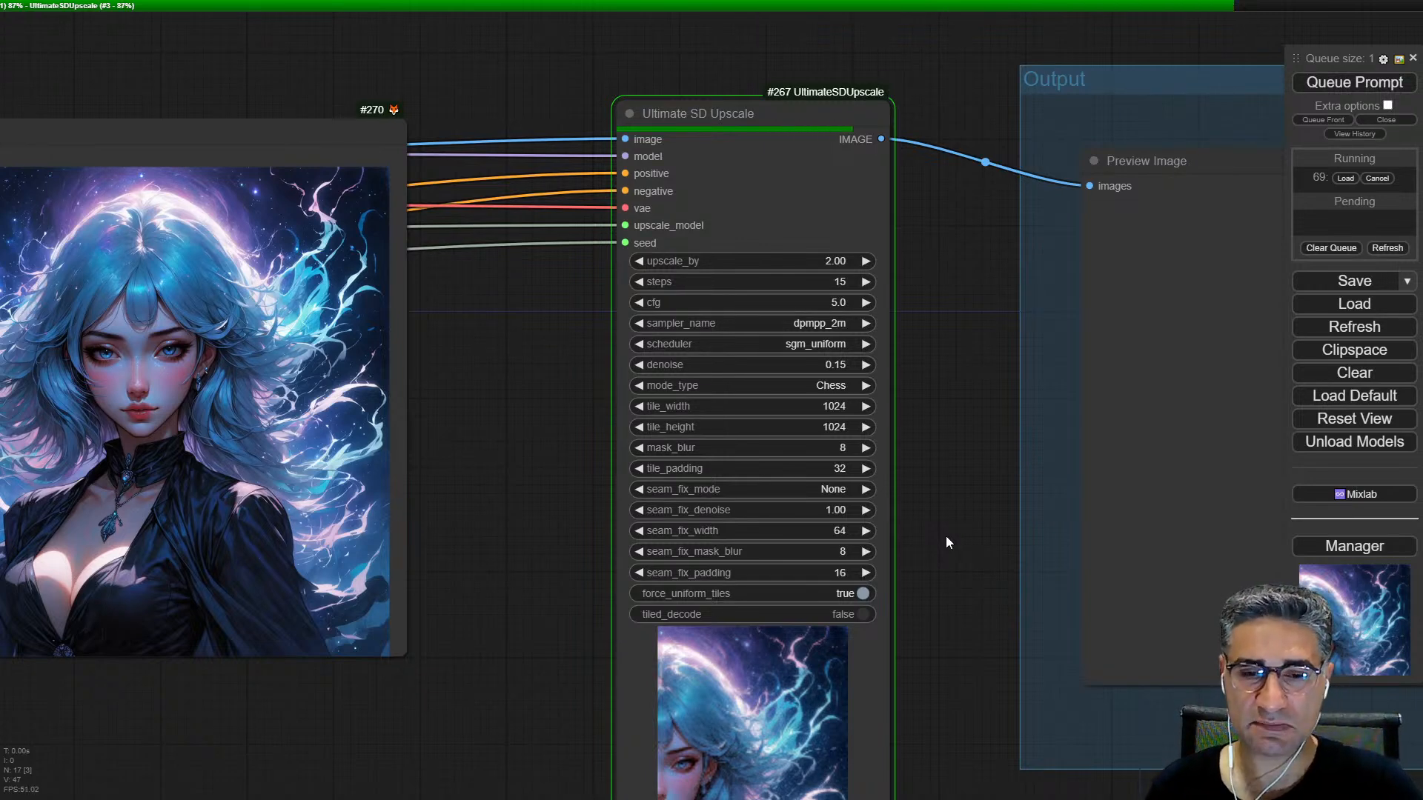
{"action": "left_click_drag", "start_coordinate": [946, 536], "coordinate": [932, 453]}
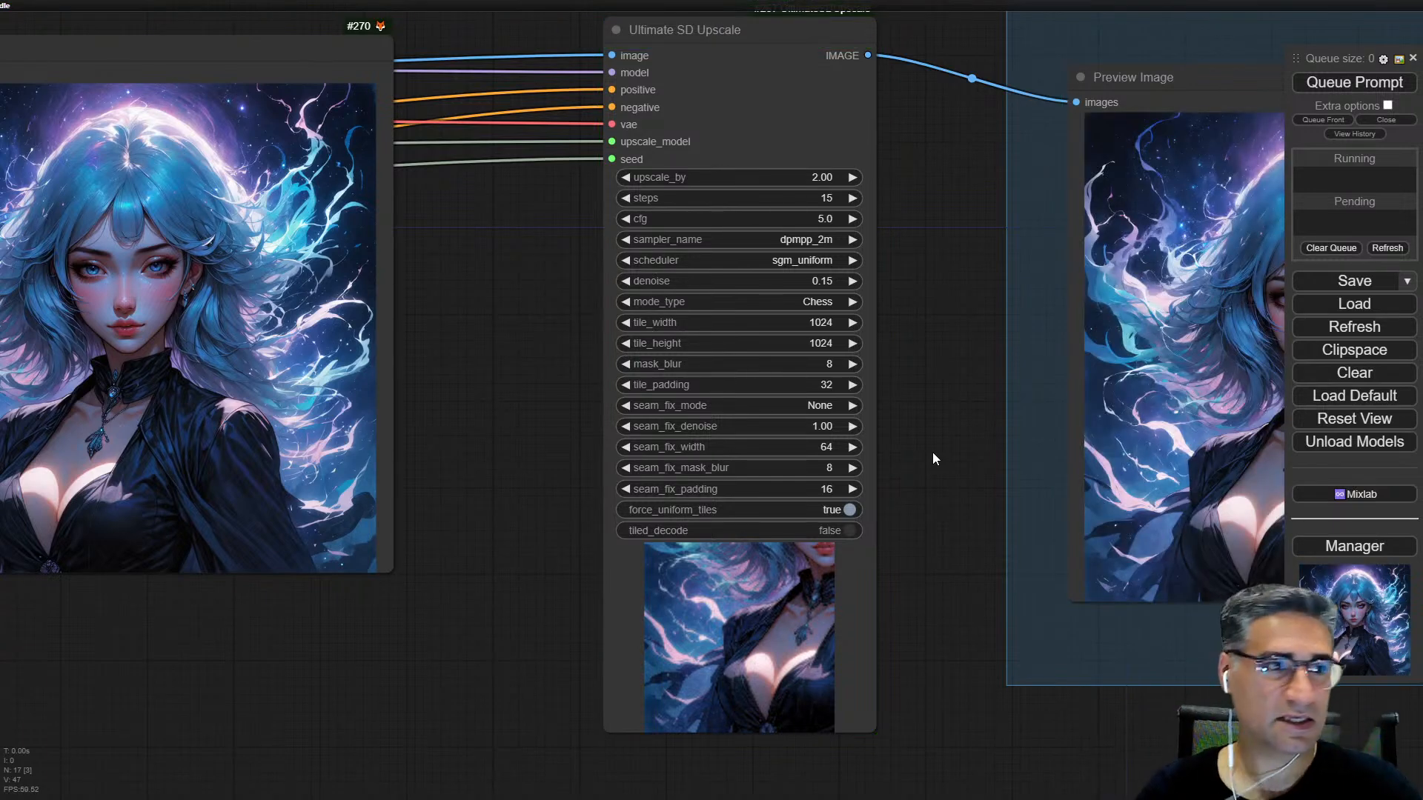
Step: Inspect the upscaled image's face, hair and clothing details in the Output group's Preview Image node
{"action": "left_click_drag", "start_coordinate": [962, 454], "coordinate": [476, 512]}
{"action": "scroll", "coordinate": [875, 493], "scroll_direction": "up", "scroll_amount": 3}
{"action": "scroll", "coordinate": [823, 308], "scroll_direction": "up", "scroll_amount": 15}
{"action": "scroll", "coordinate": [826, 319], "scroll_direction": "down", "scroll_amount": 15}
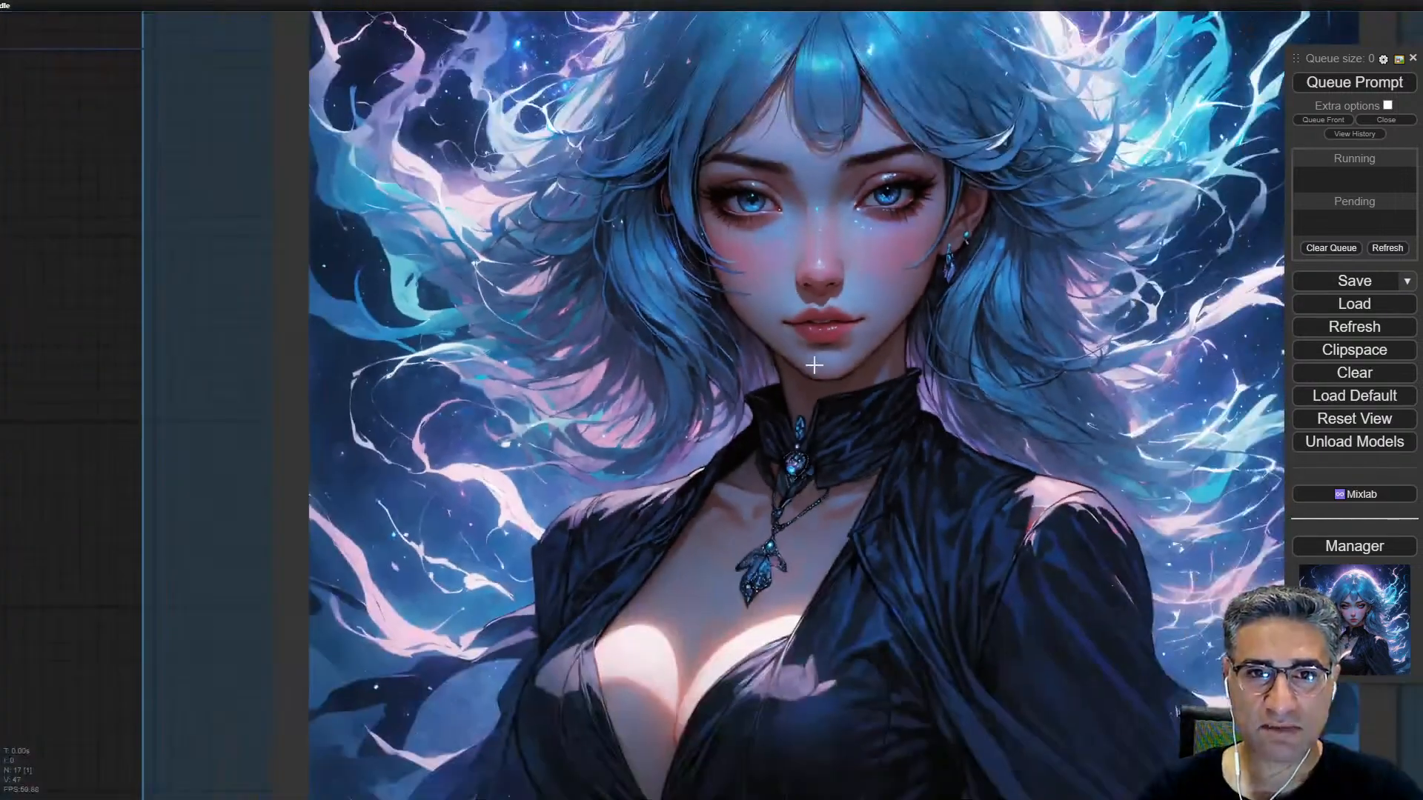
{"action": "scroll", "coordinate": [813, 364], "scroll_direction": "down", "scroll_amount": 3}
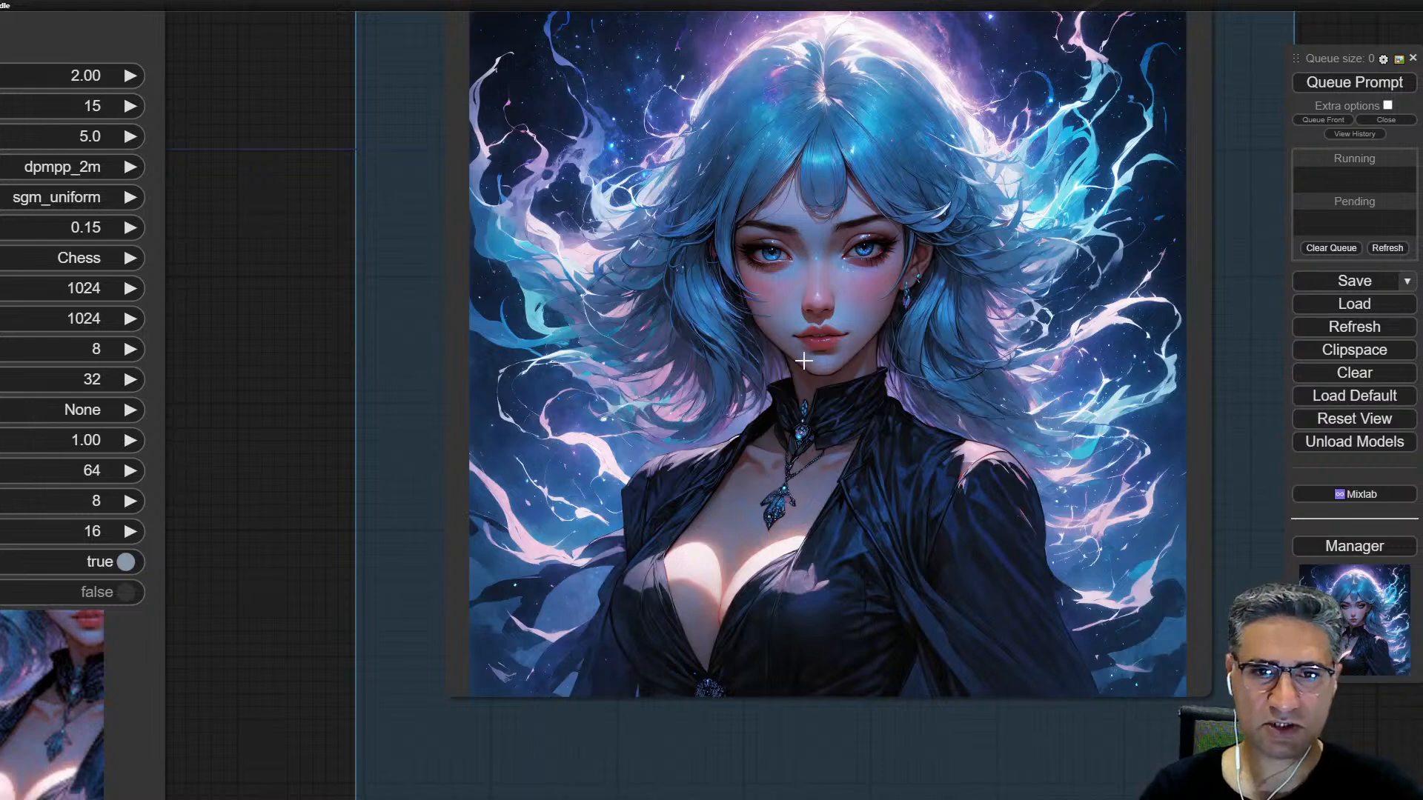
{"action": "left_click_drag", "start_coordinate": [791, 341], "coordinate": [797, 533]}
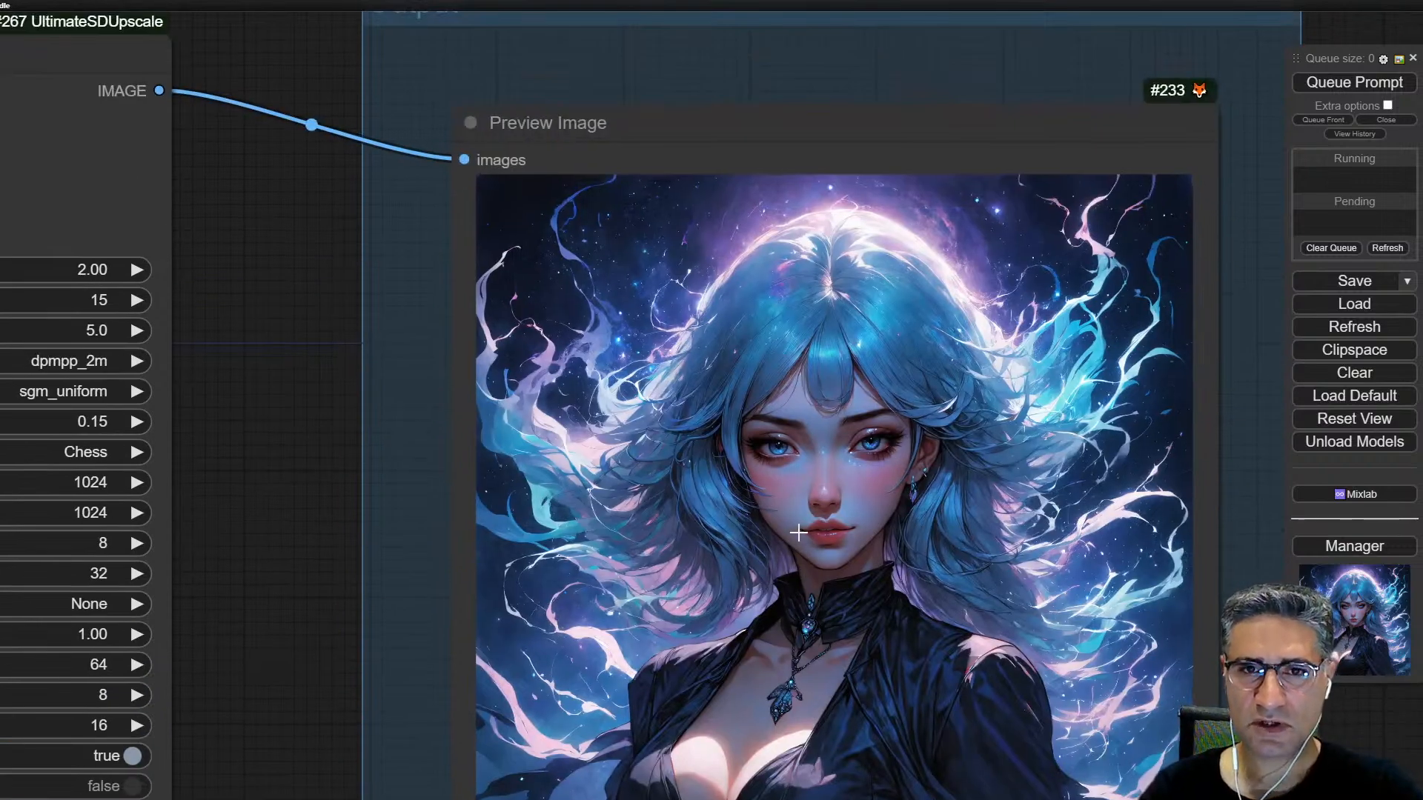
{"action": "scroll", "coordinate": [797, 532], "scroll_direction": "down", "scroll_amount": 5}
{"action": "scroll", "coordinate": [794, 532], "scroll_direction": "down", "scroll_amount": 5}
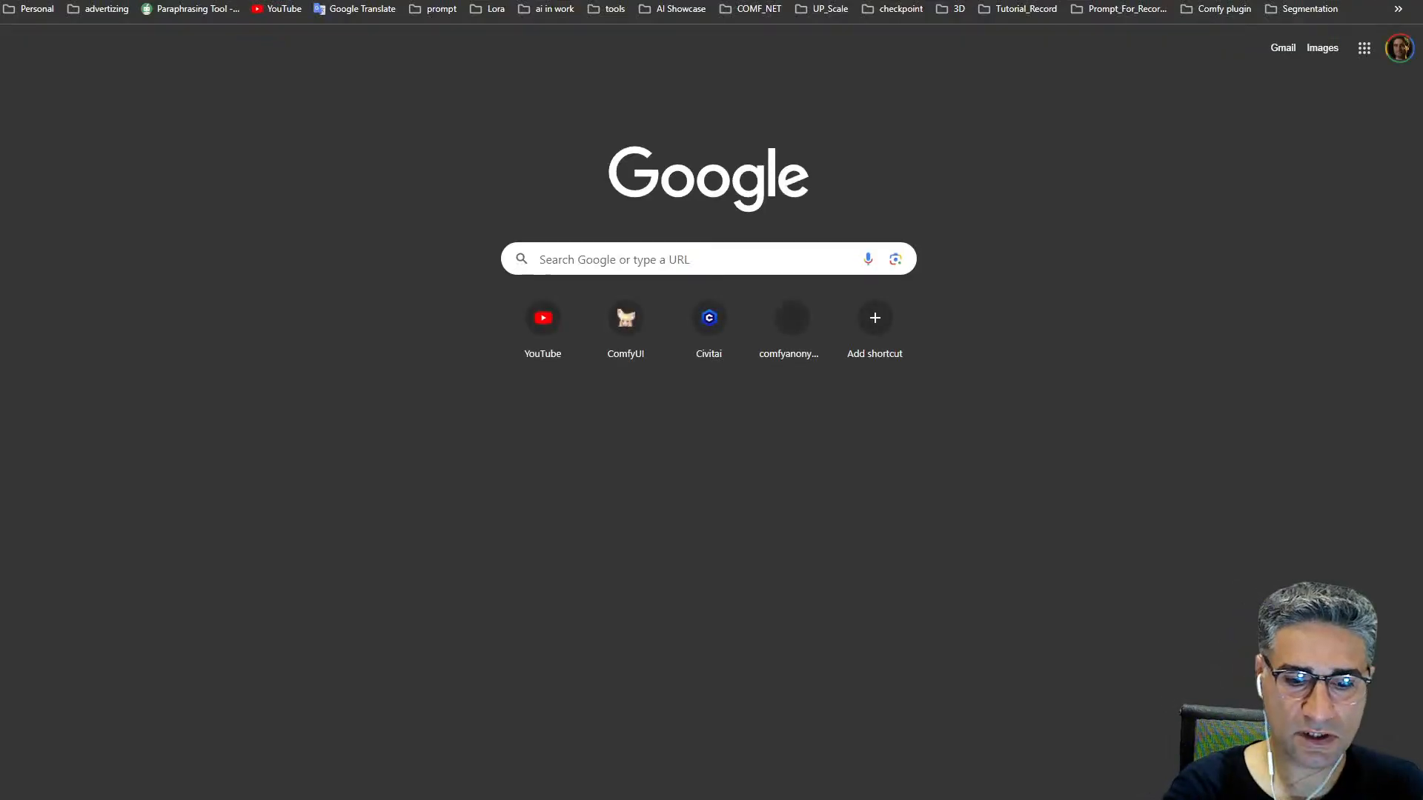
Step: Open the ComfyUI-Manager GitHub repository in the browser and follow its README link to the ComfyUI repository
{"action": "type", "text": "com"}
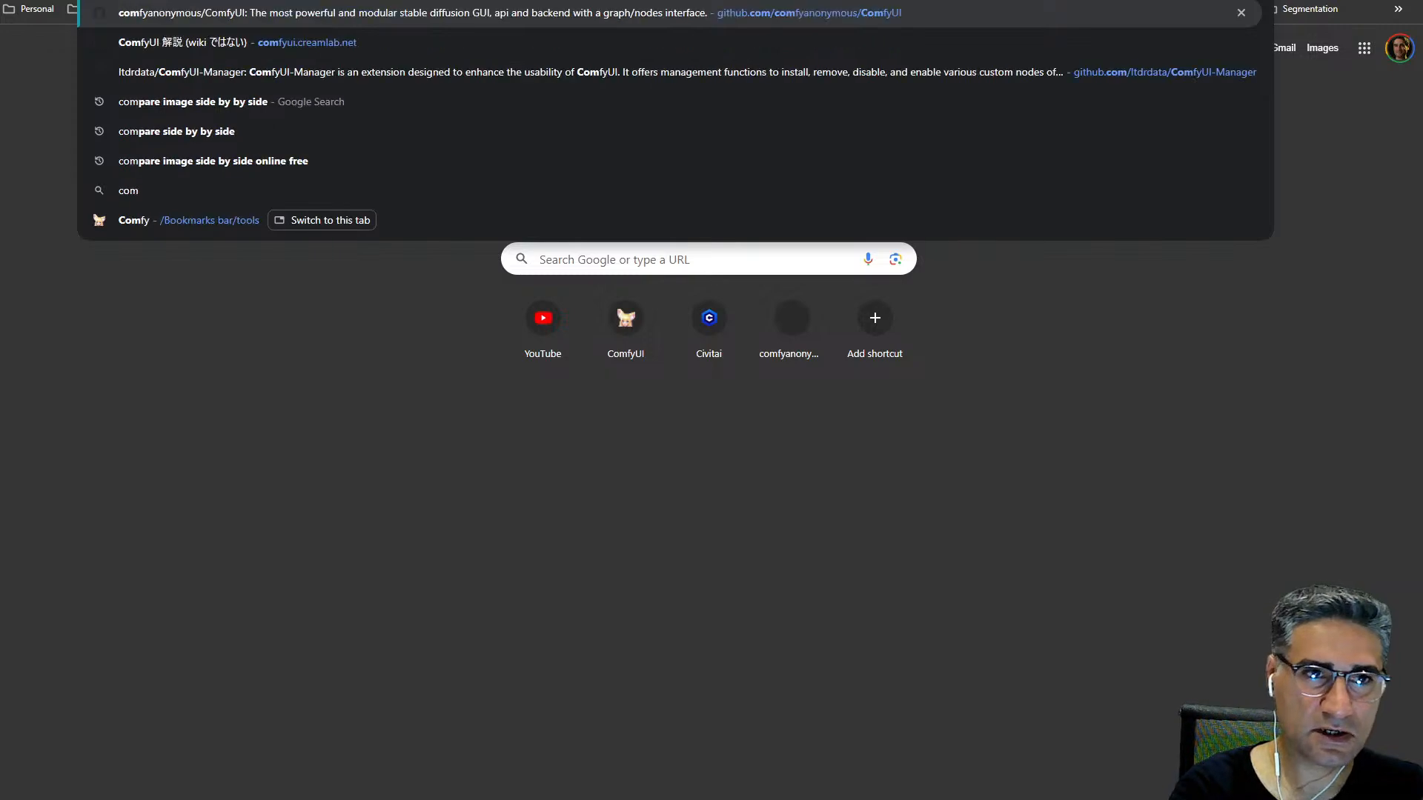
{"action": "left_click", "coordinate": [1128, 76]}
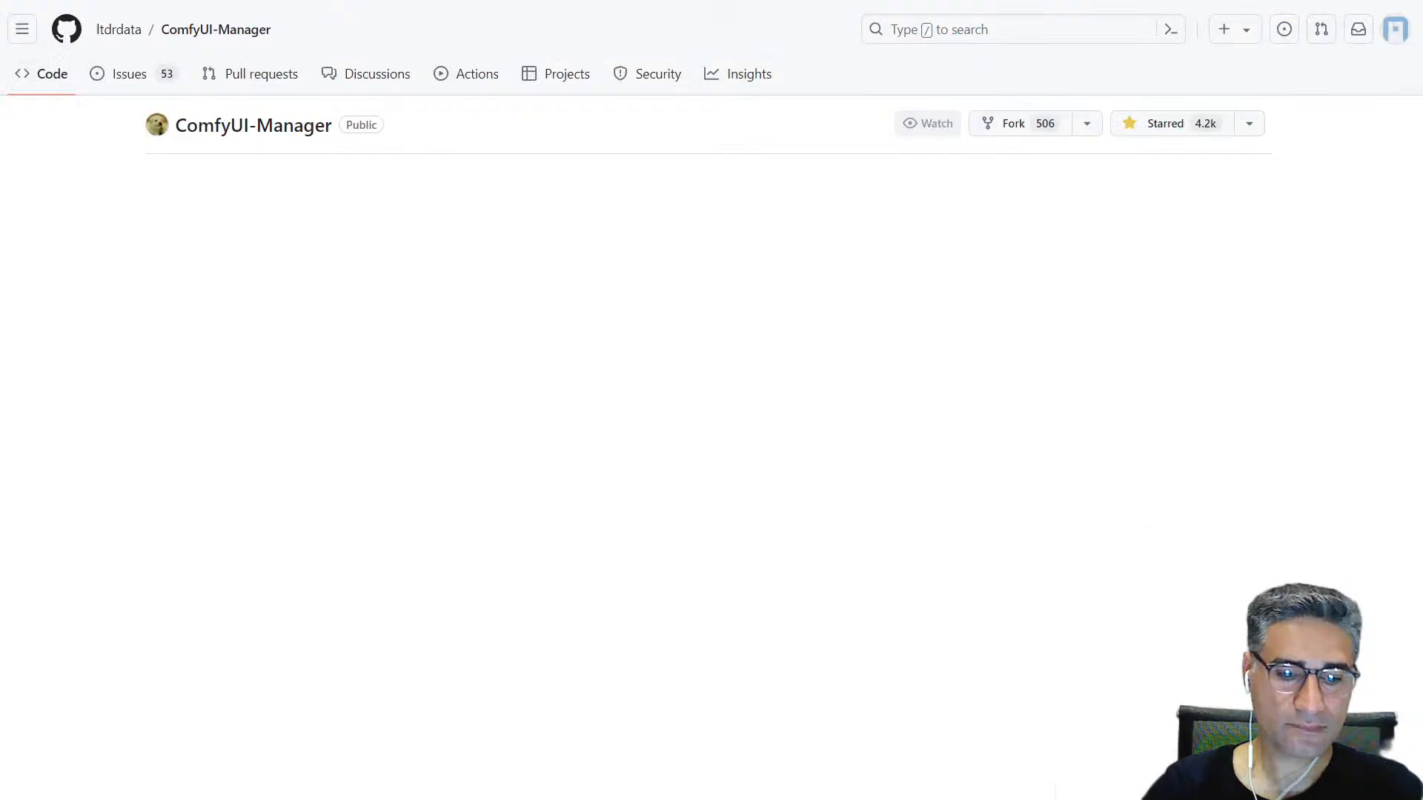
{"action": "scroll", "coordinate": [531, 357], "scroll_direction": "down", "scroll_amount": 7}
{"action": "scroll", "coordinate": [531, 357], "scroll_direction": "down", "scroll_amount": 12}
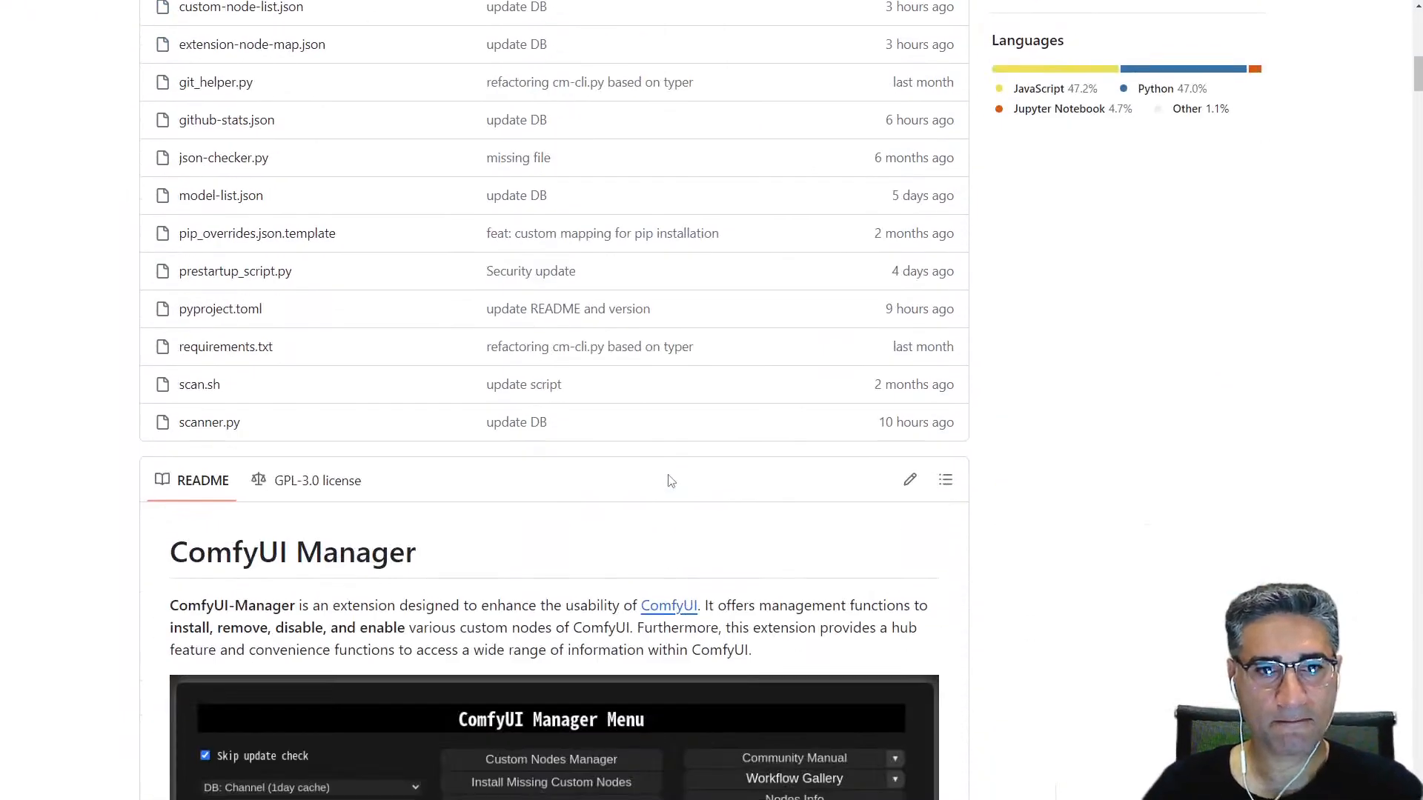
{"action": "left_click", "coordinate": [688, 165]}
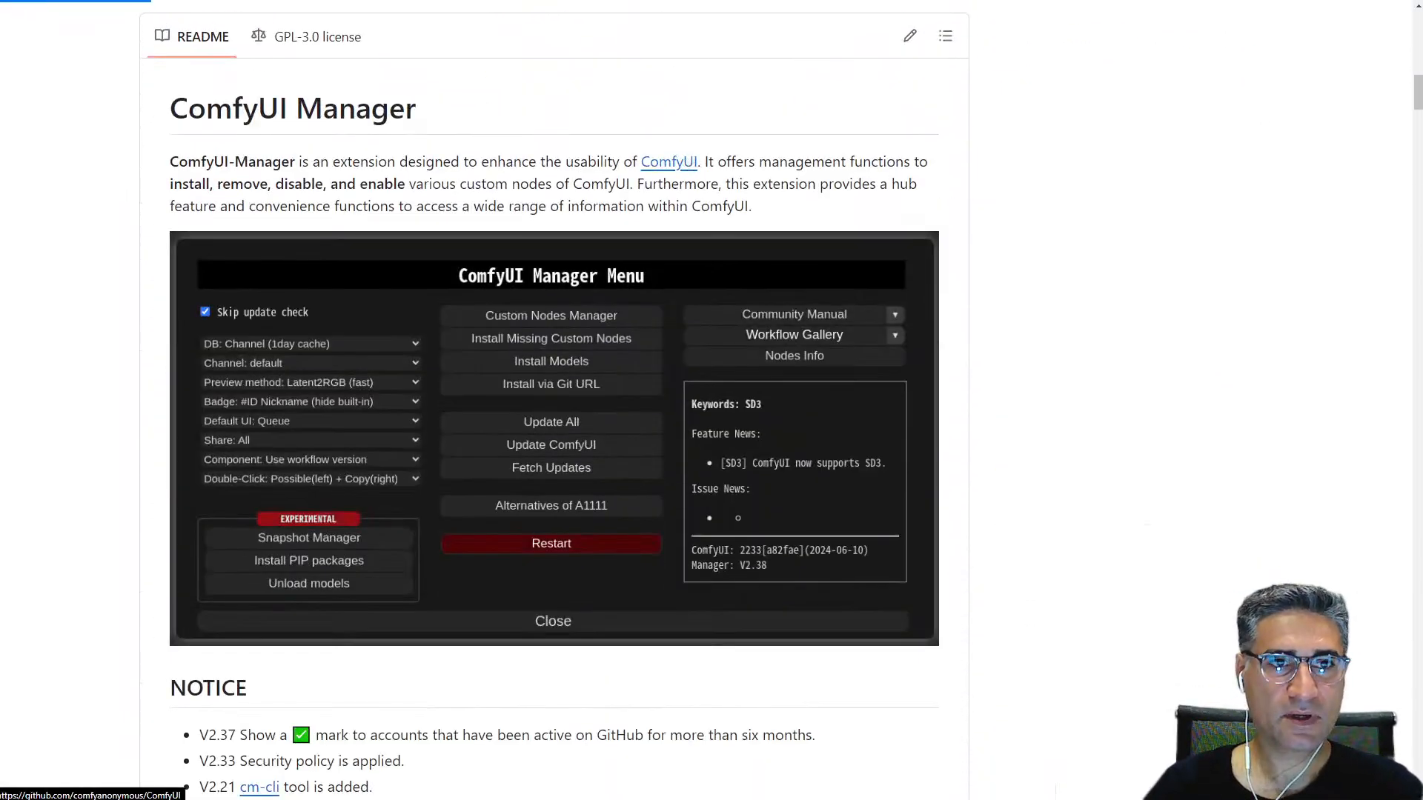
Step: Open ComfyUI Examples from the ComfyUI repository's README and go to the SD3 examples page
{"action": "scroll", "coordinate": [264, 207], "scroll_direction": "down", "scroll_amount": 3}
{"action": "scroll", "coordinate": [261, 211], "scroll_direction": "up", "scroll_amount": 3}
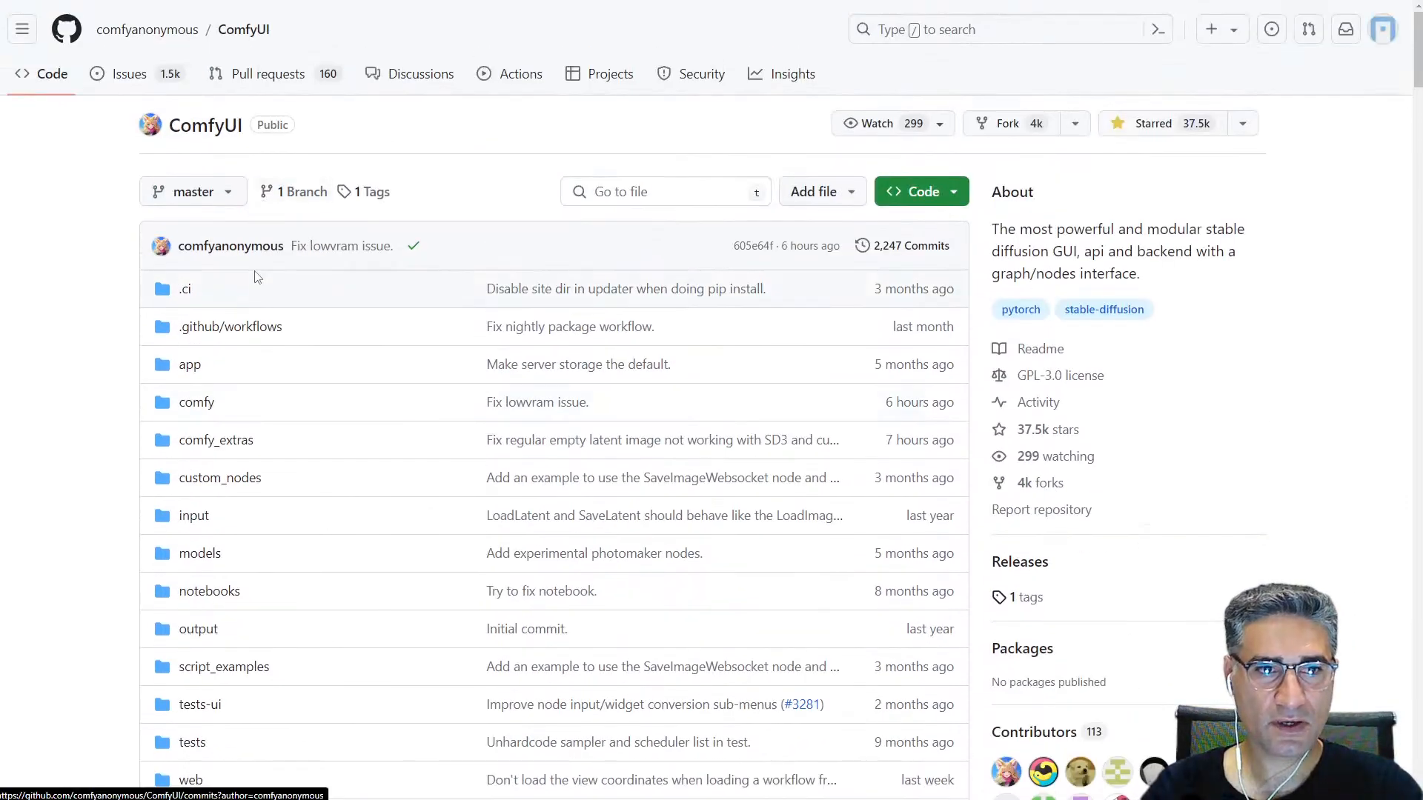
{"action": "scroll", "coordinate": [267, 274], "scroll_direction": "down", "scroll_amount": 14}
{"action": "scroll", "coordinate": [268, 298], "scroll_direction": "down", "scroll_amount": 5}
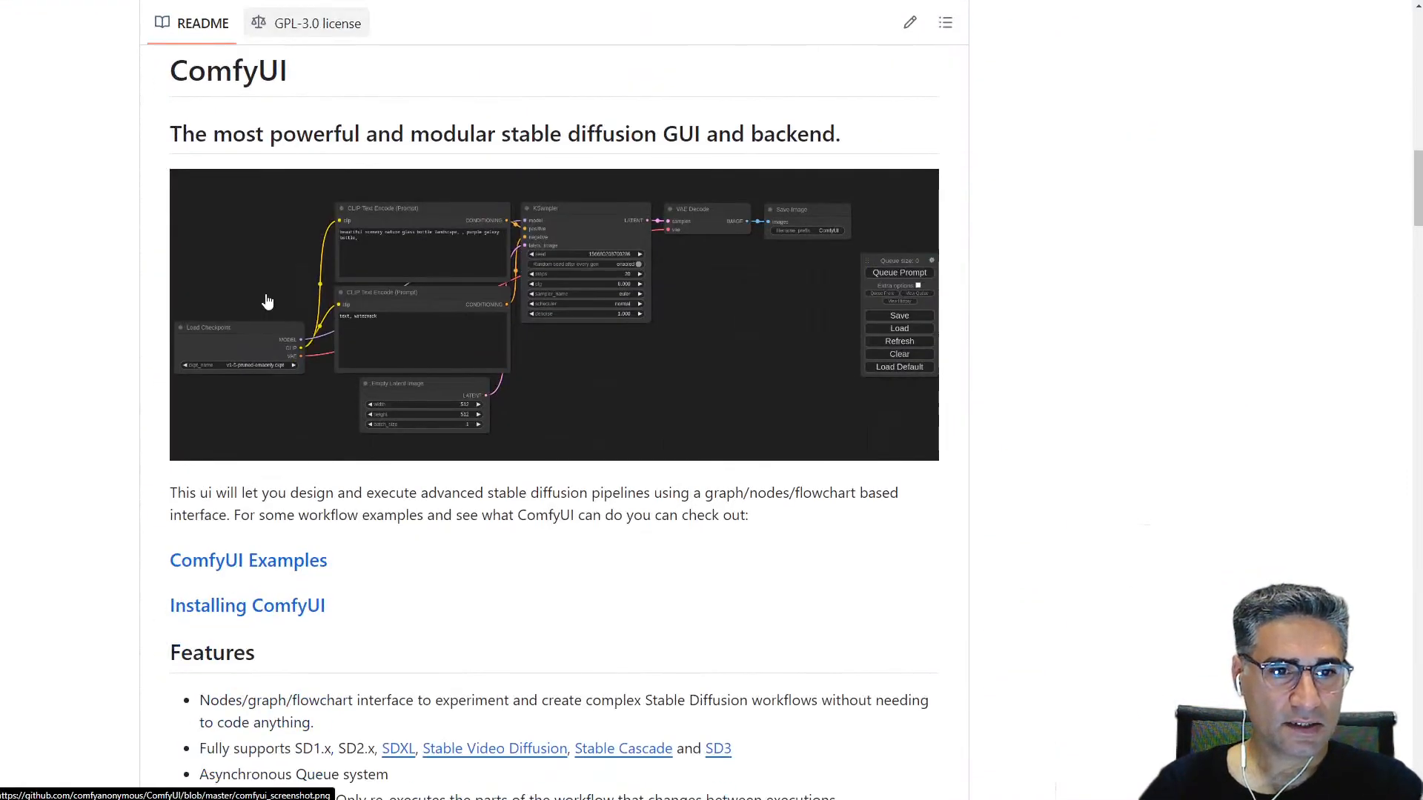
{"action": "left_click", "coordinate": [213, 566]}
{"action": "scroll", "coordinate": [213, 571], "scroll_direction": "down", "scroll_amount": 4}
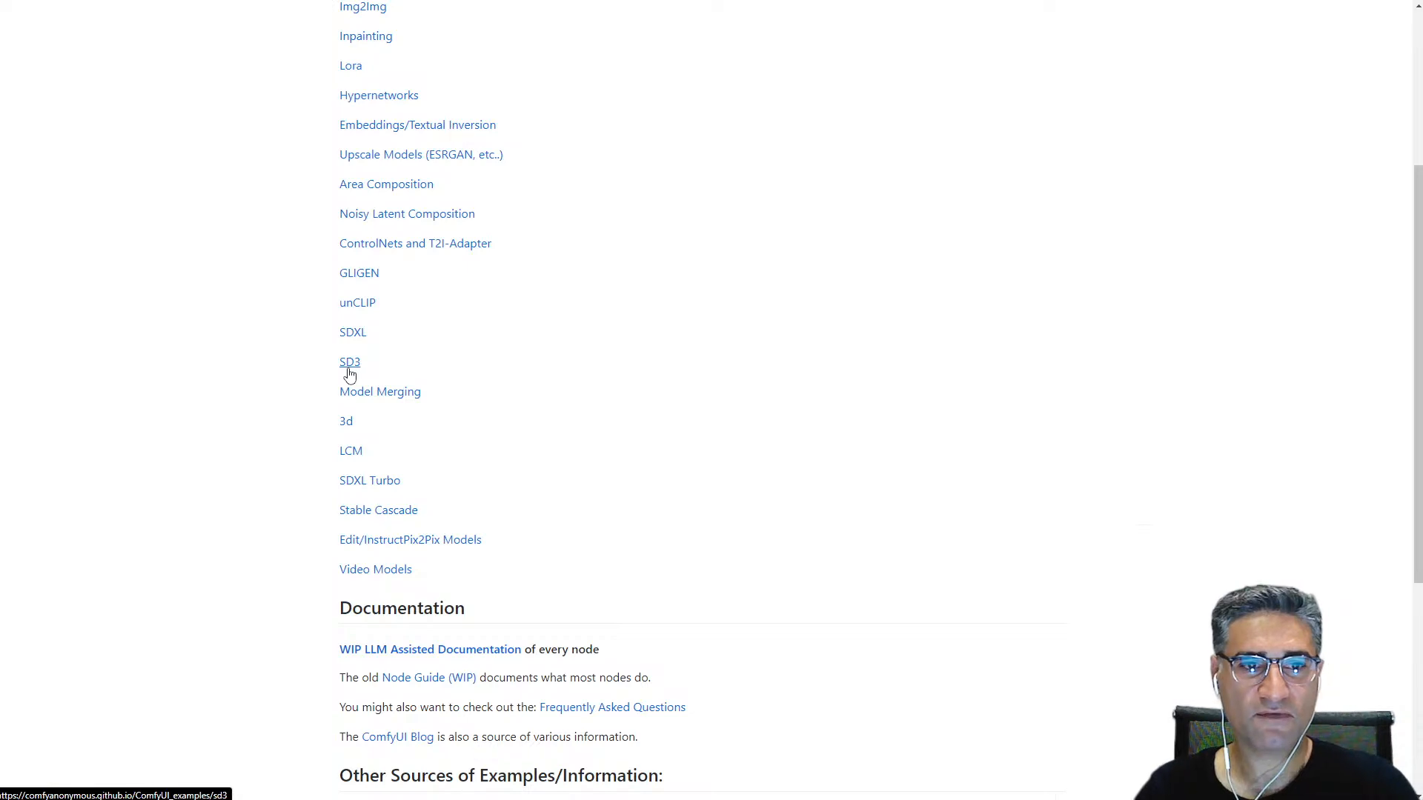
{"action": "left_click", "coordinate": [349, 369]}
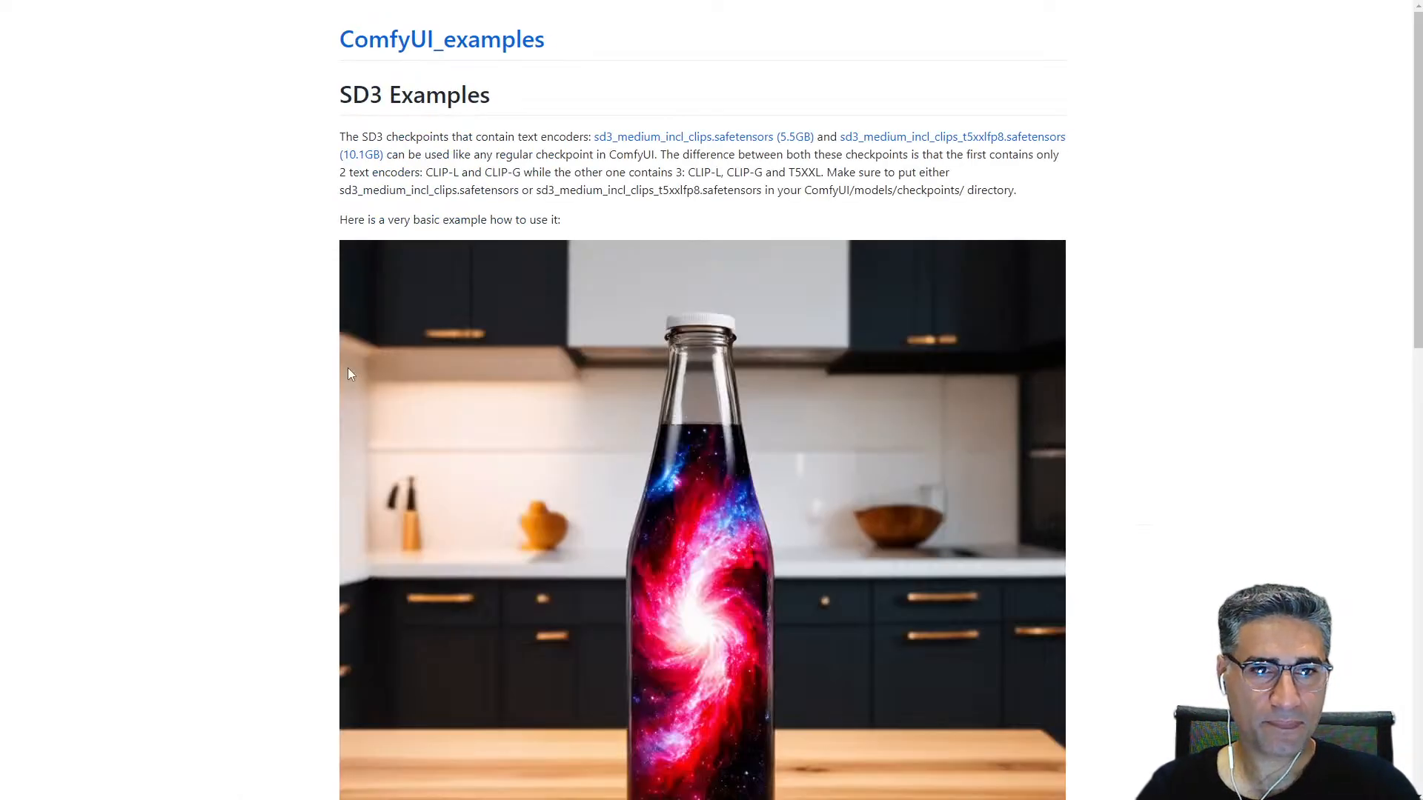
Step: Read the SD3 checkpoint notes and load the workflow embedded in the galaxy bottle example image into ComfyUI
{"action": "scroll", "coordinate": [842, 340], "scroll_direction": "down", "scroll_amount": 3}
{"action": "scroll", "coordinate": [842, 342], "scroll_direction": "down", "scroll_amount": 7}
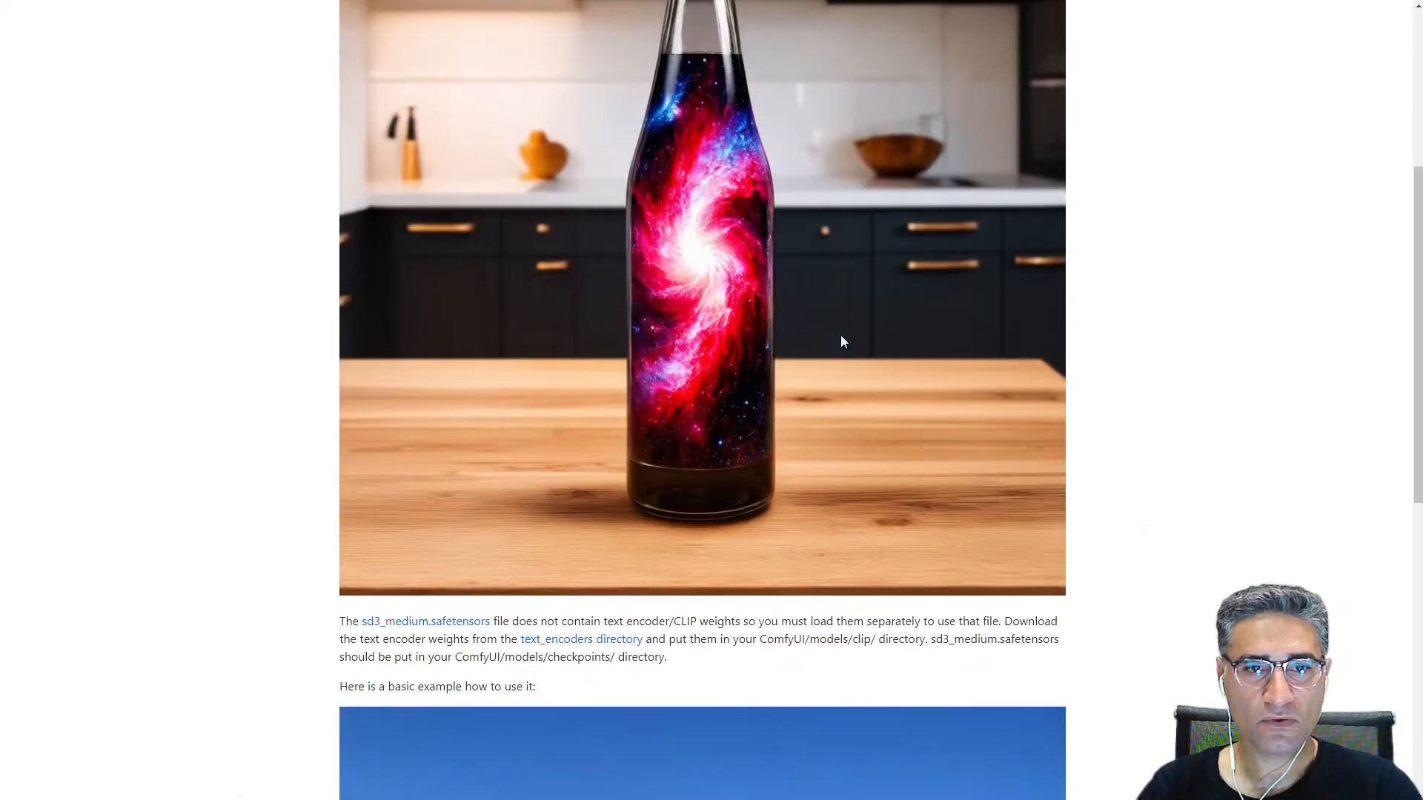
{"action": "scroll", "coordinate": [842, 359], "scroll_direction": "up", "scroll_amount": 5}
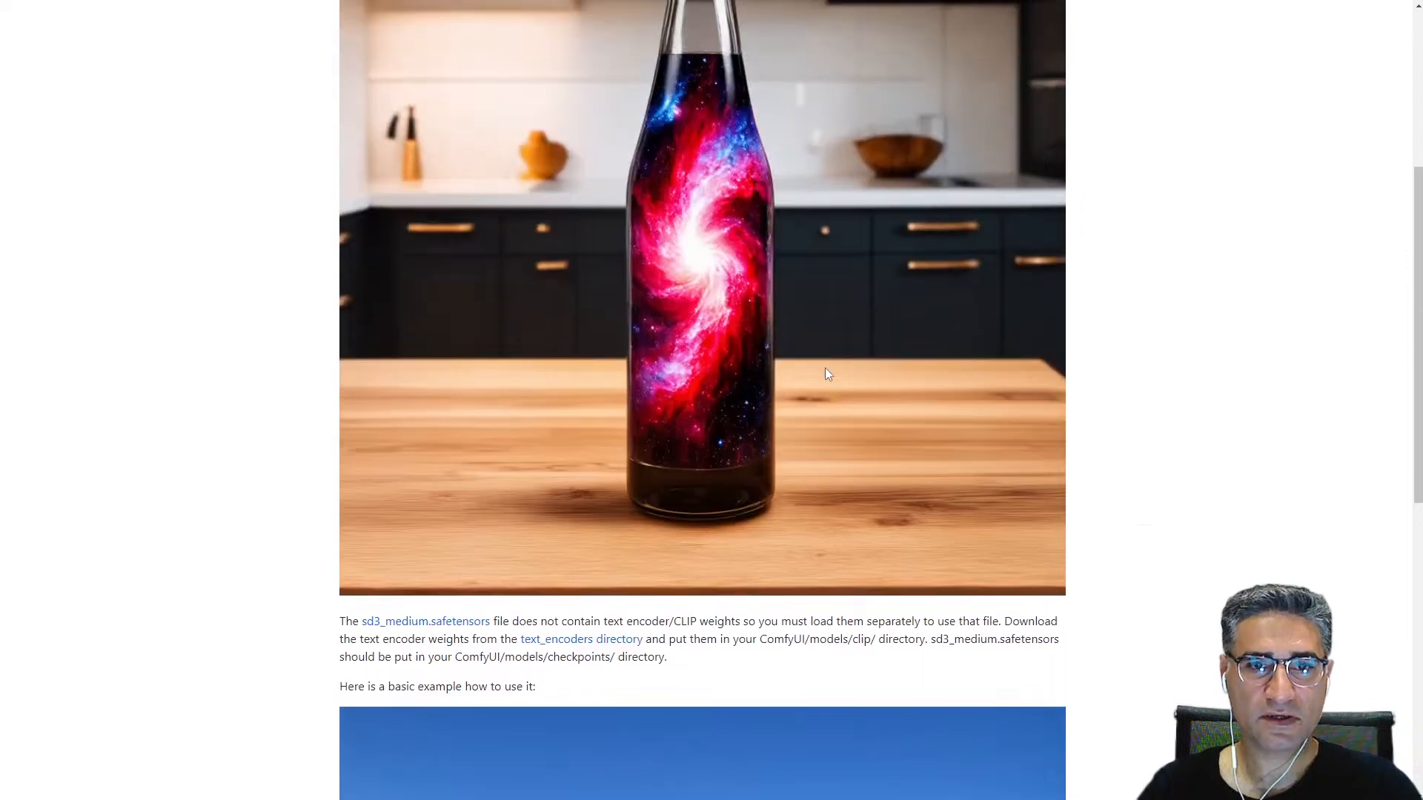
{"action": "scroll", "coordinate": [797, 362], "scroll_direction": "up", "scroll_amount": 5}
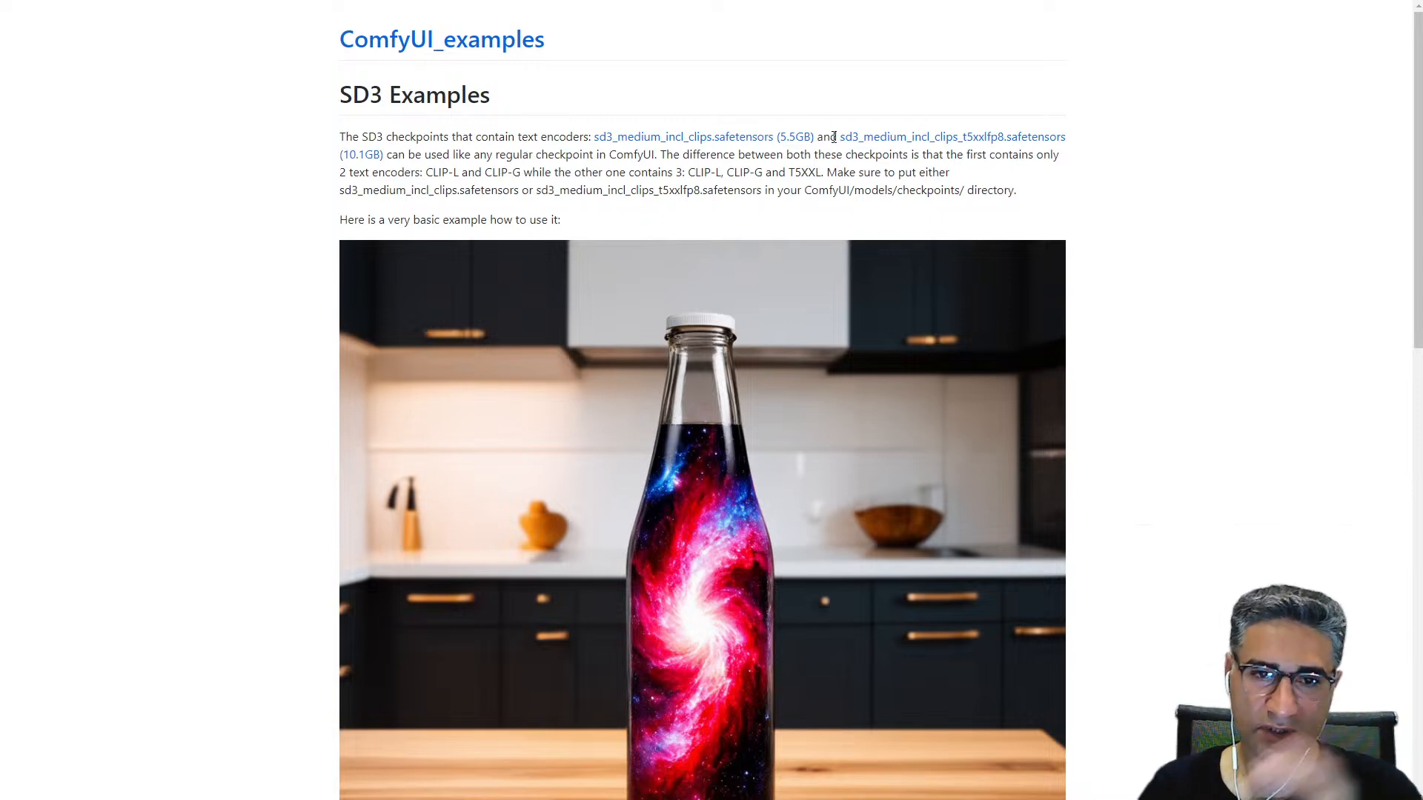
{"action": "scroll", "coordinate": [823, 420], "scroll_direction": "down", "scroll_amount": 6}
{"action": "scroll", "coordinate": [719, 422], "scroll_direction": "up", "scroll_amount": 4}
{"action": "left_click_drag", "start_coordinate": [807, 367], "coordinate": [681, 236]}
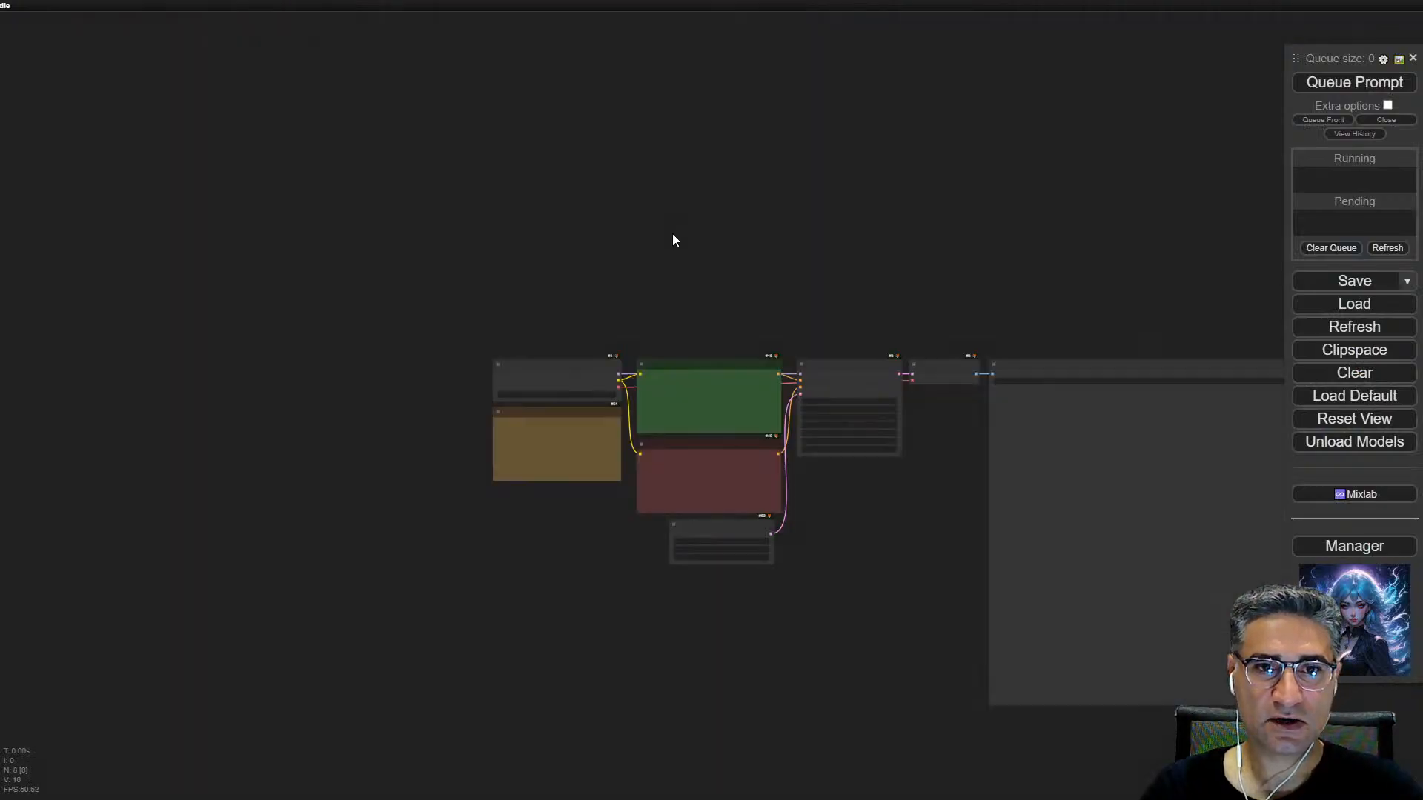
Step: Move the Positive Prompt node down off the checkpoint's model link and shift the KSampler node slightly up
{"action": "scroll", "coordinate": [496, 289], "scroll_direction": "up", "scroll_amount": 9}
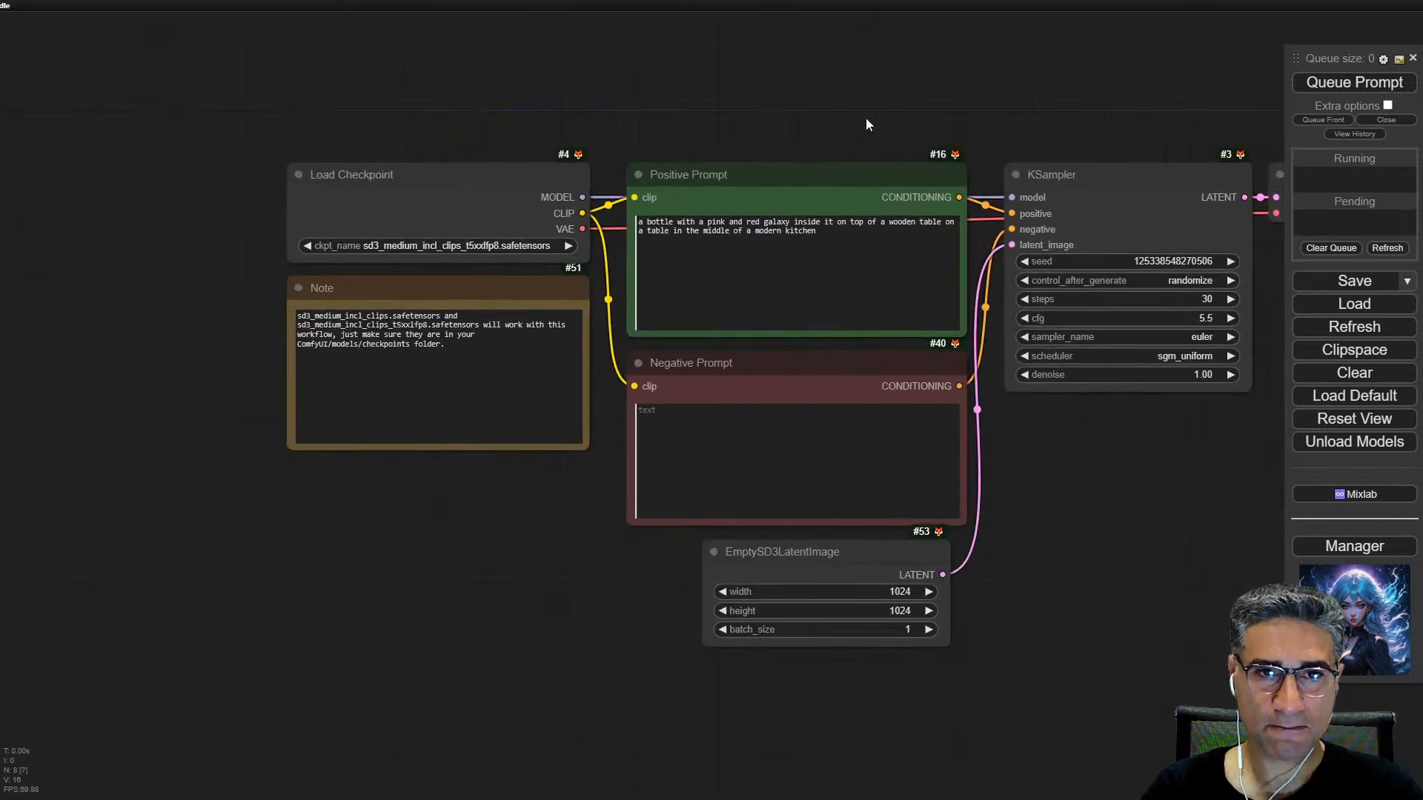
{"action": "left_click_drag", "start_coordinate": [1168, 509], "coordinate": [957, 495]}
{"action": "scroll", "coordinate": [615, 153], "scroll_direction": "up", "scroll_amount": 1}
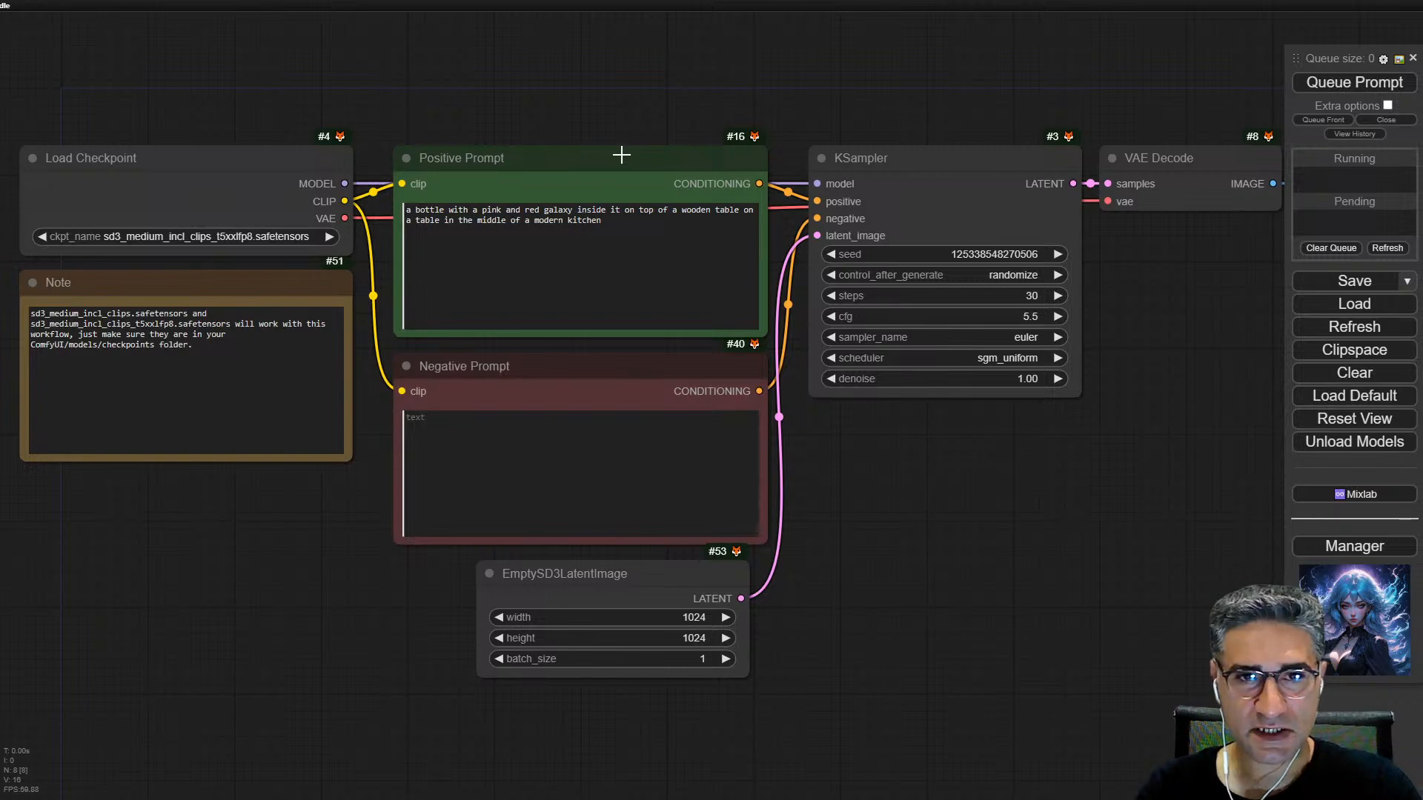
{"action": "left_click_drag", "start_coordinate": [618, 153], "coordinate": [608, 230]}
{"action": "left_click_drag", "start_coordinate": [489, 128], "coordinate": [582, 128]}
{"action": "left_click_drag", "start_coordinate": [1002, 177], "coordinate": [1002, 164]}
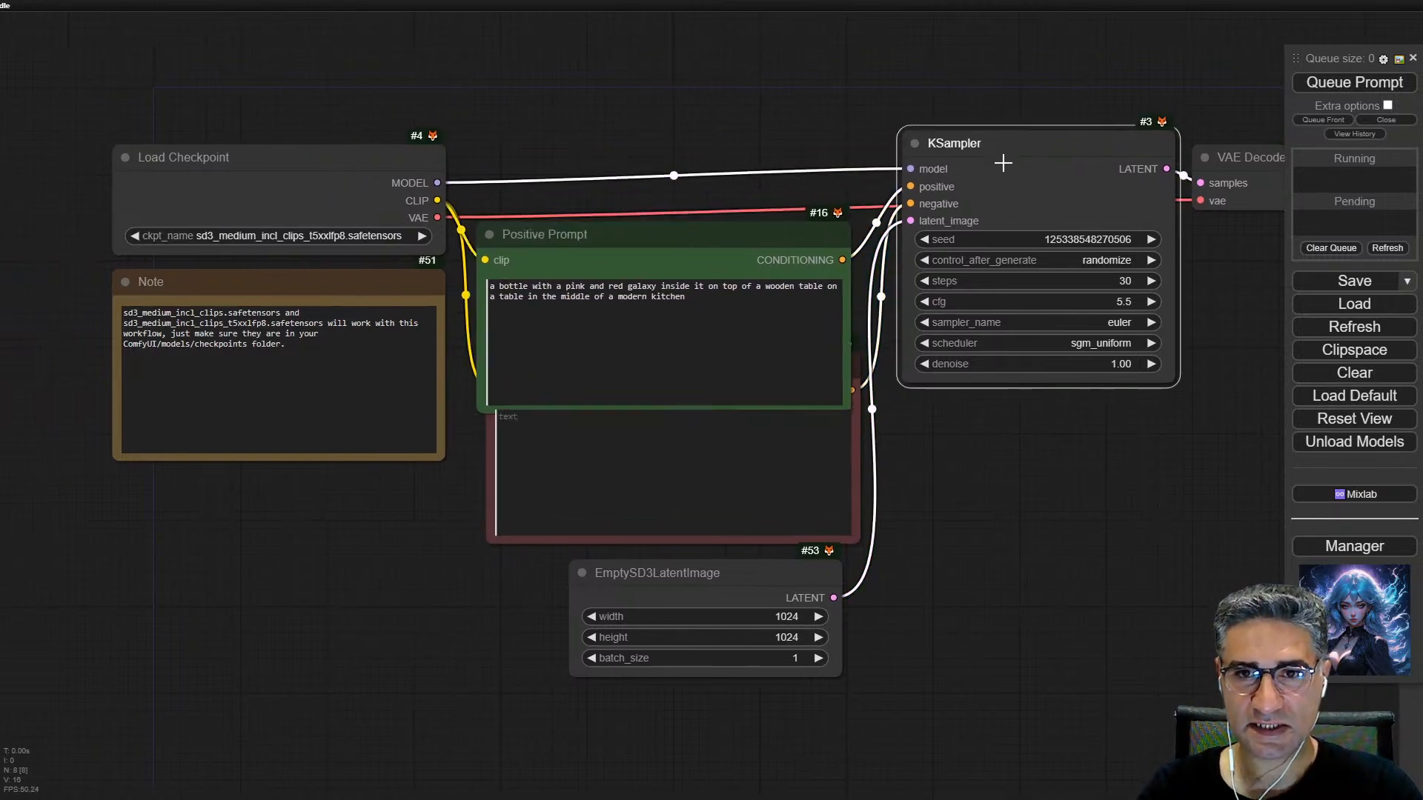
{"action": "left_click_drag", "start_coordinate": [1097, 508], "coordinate": [1040, 502]}
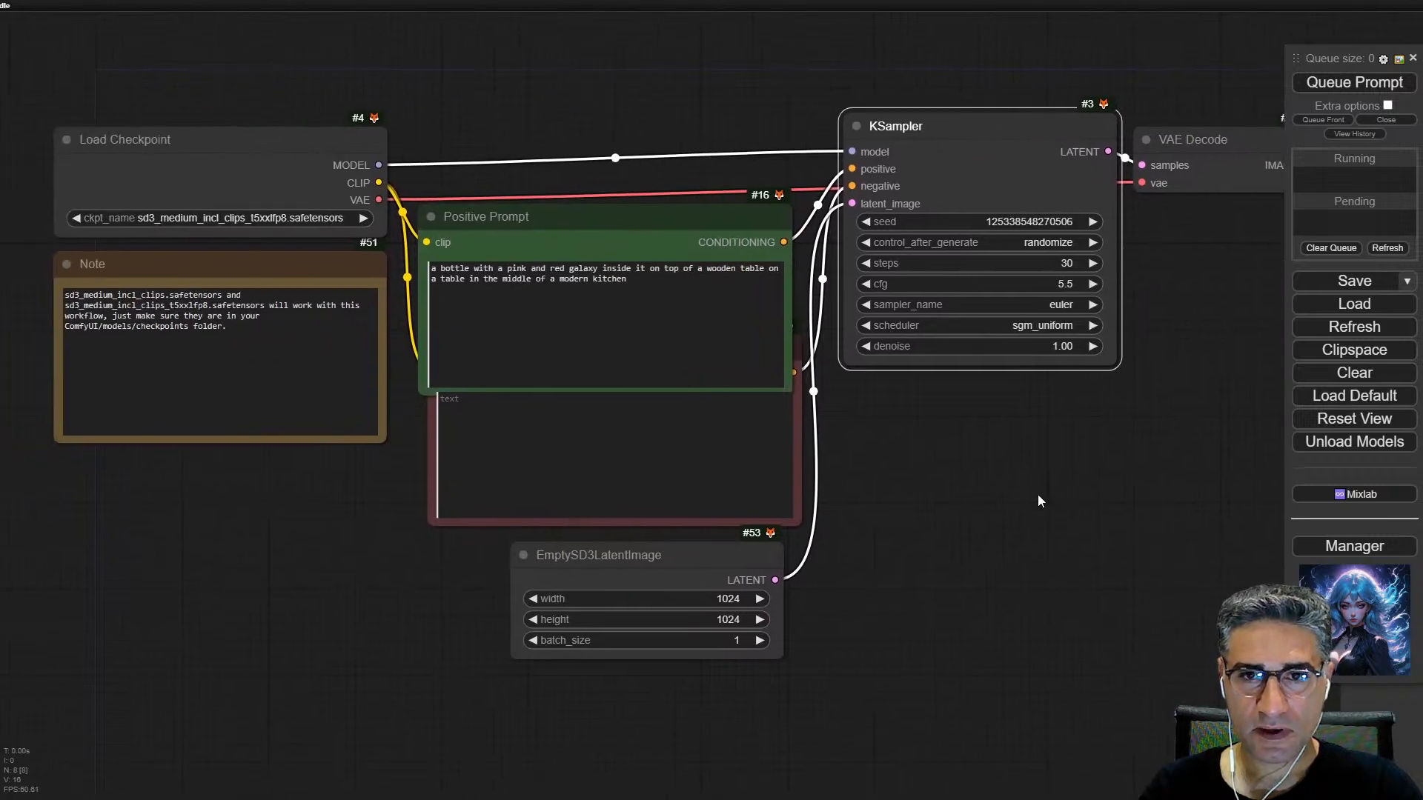
Step: Move the Positive Prompt node up clear of the Negative Prompt node, and shift the Negative Prompt node slightly left
{"action": "left_click_drag", "start_coordinate": [652, 230], "coordinate": [666, 68]}
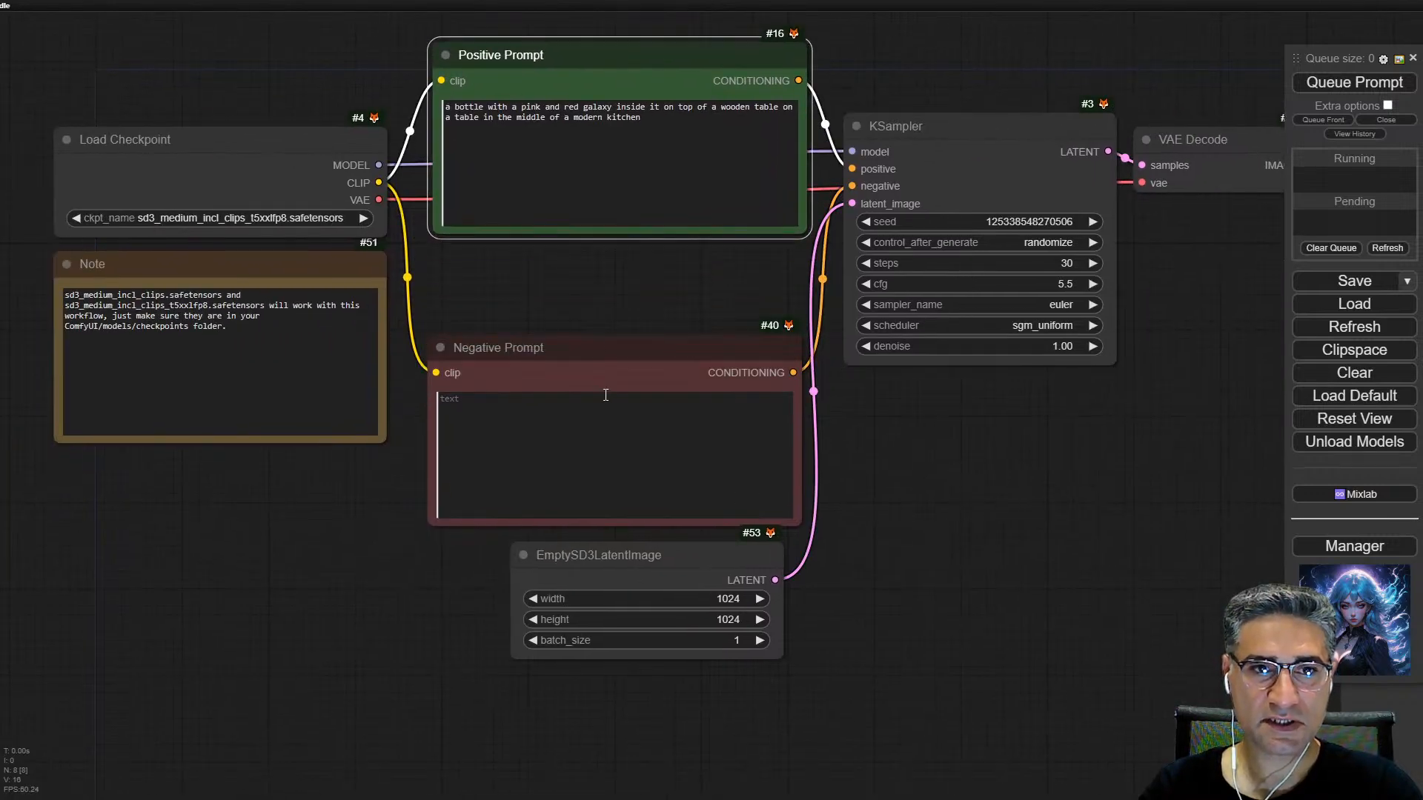
{"action": "left_click_drag", "start_coordinate": [581, 356], "coordinate": [562, 356]}
{"action": "scroll", "coordinate": [434, 347], "scroll_direction": "up", "scroll_amount": 5}
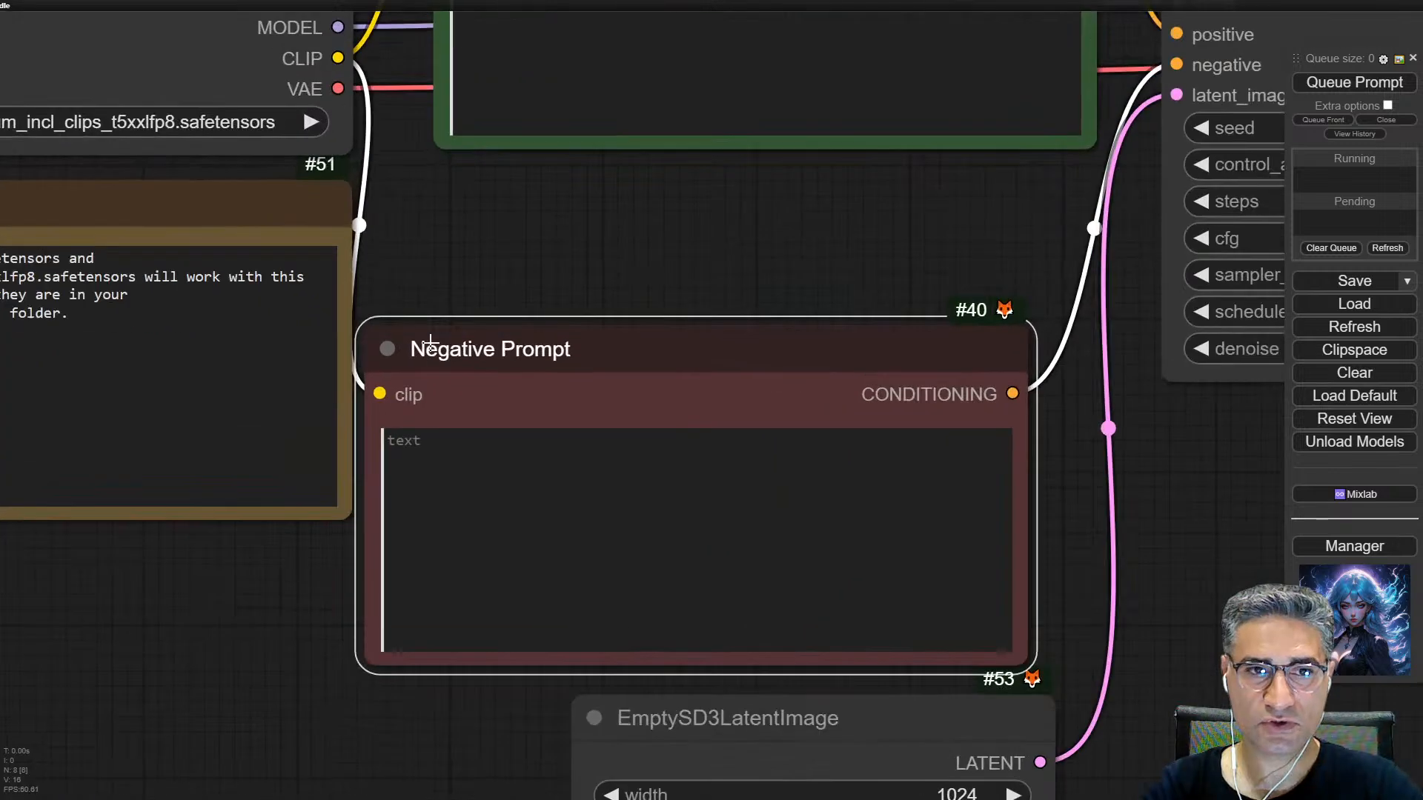
{"action": "scroll", "coordinate": [790, 212], "scroll_direction": "down", "scroll_amount": 4}
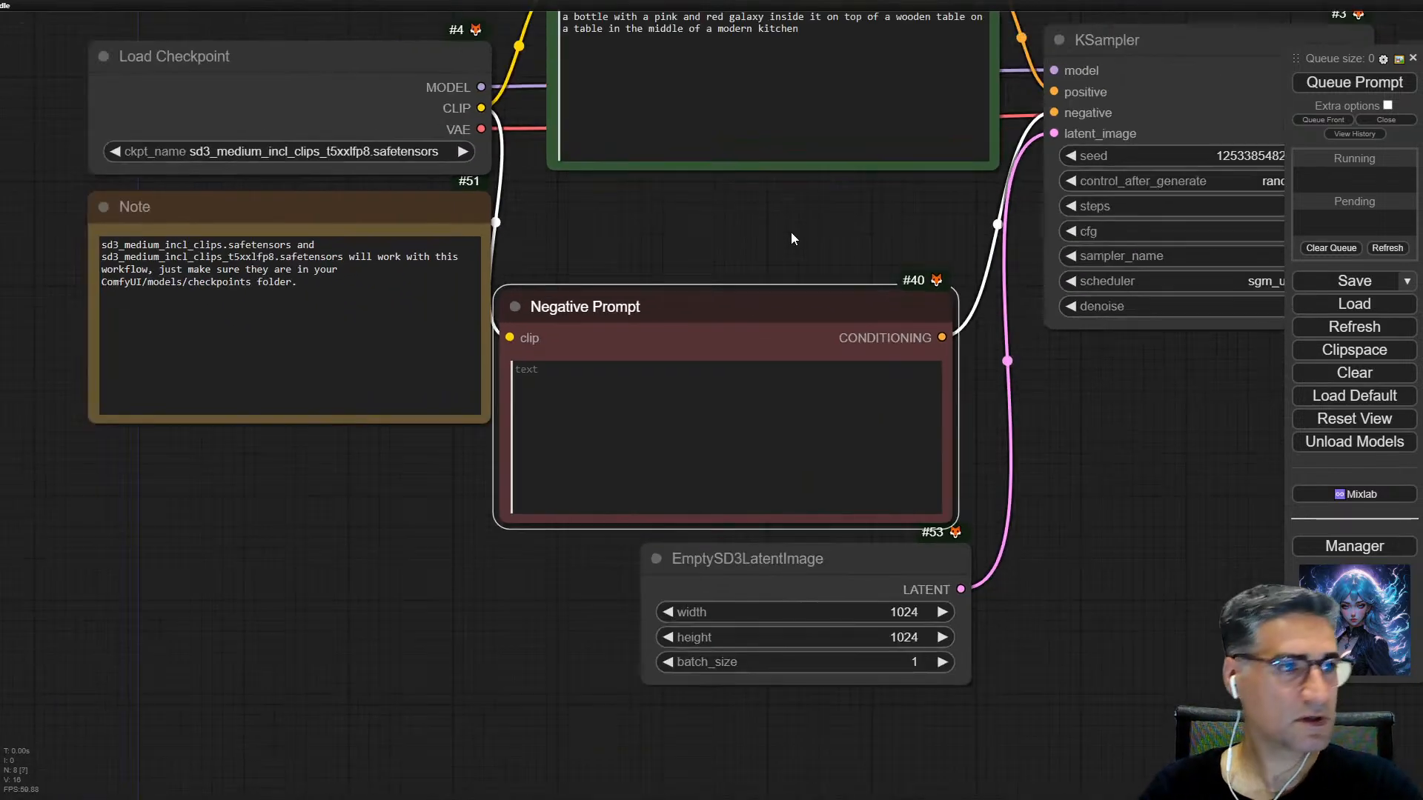
Step: Lower the Positive Prompt node to uncover the model link to the KSampler, and review the graph through to Save Image
{"action": "left_click_drag", "start_coordinate": [802, 224], "coordinate": [705, 369]}
{"action": "scroll", "coordinate": [705, 369], "scroll_direction": "down", "scroll_amount": 4}
{"action": "left_click_drag", "start_coordinate": [731, 189], "coordinate": [716, 314]}
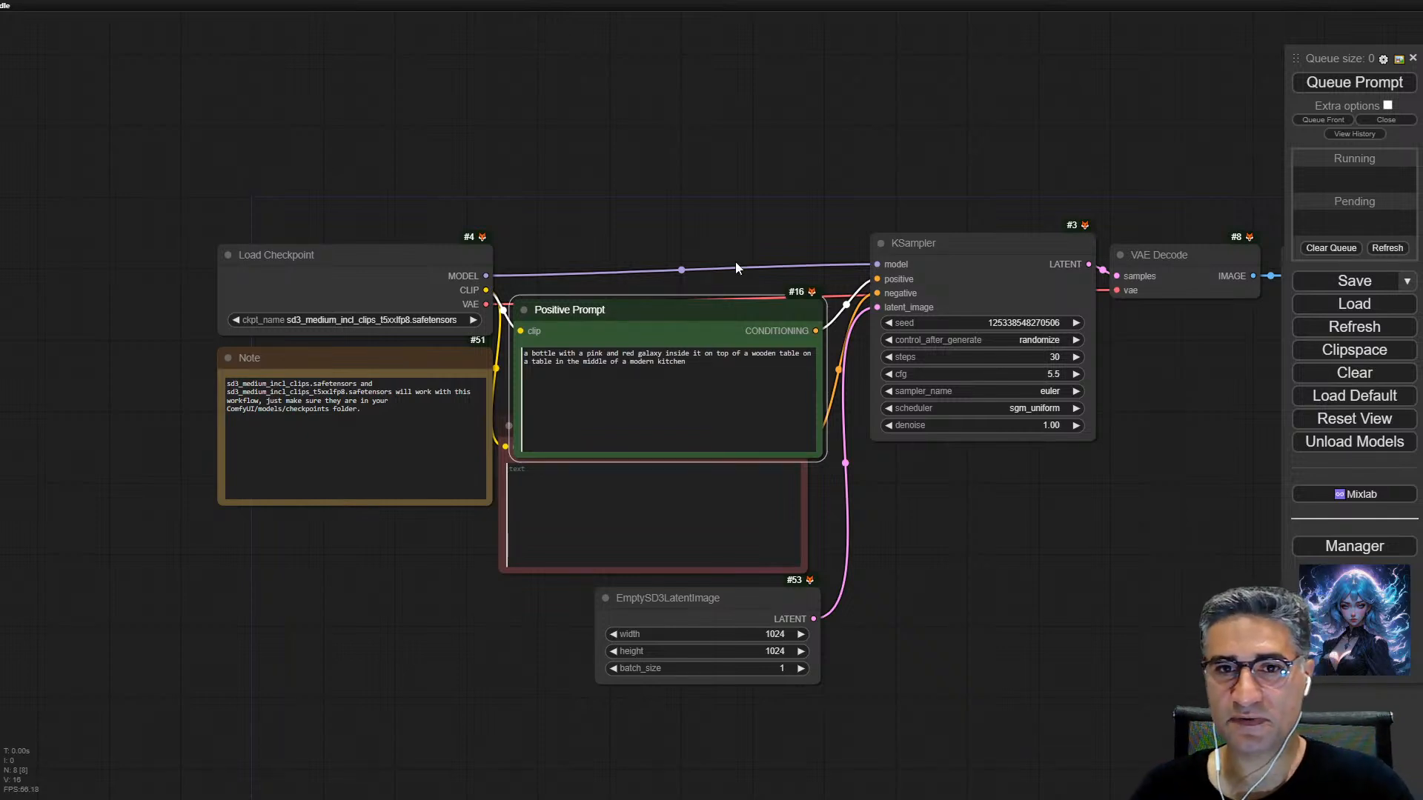
{"action": "left_click_drag", "start_coordinate": [993, 543], "coordinate": [711, 470]}
{"action": "scroll", "coordinate": [783, 516], "scroll_direction": "down", "scroll_amount": 3}
{"action": "left_click_drag", "start_coordinate": [783, 515], "coordinate": [815, 516]}
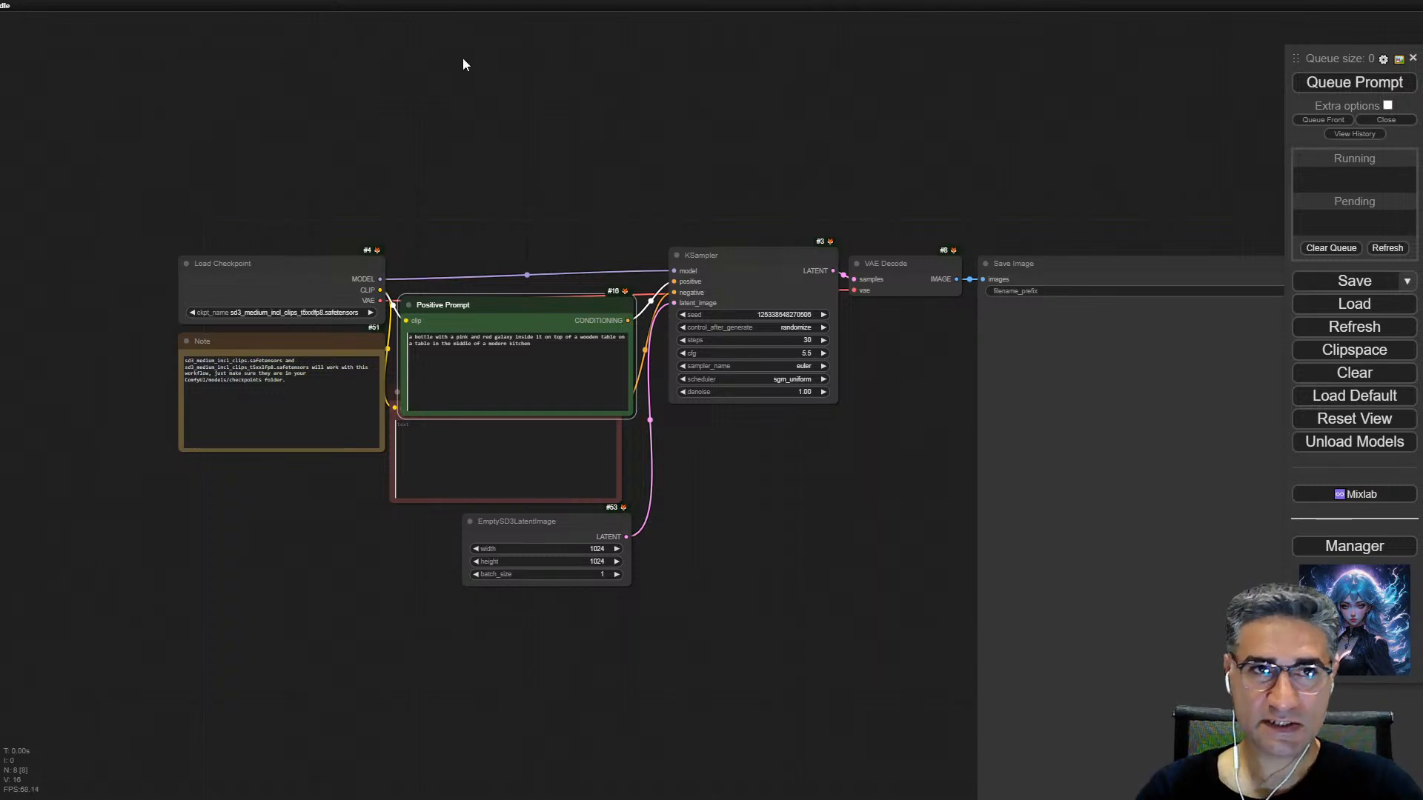
{"action": "scroll", "coordinate": [480, 391], "scroll_direction": "up", "scroll_amount": 1}
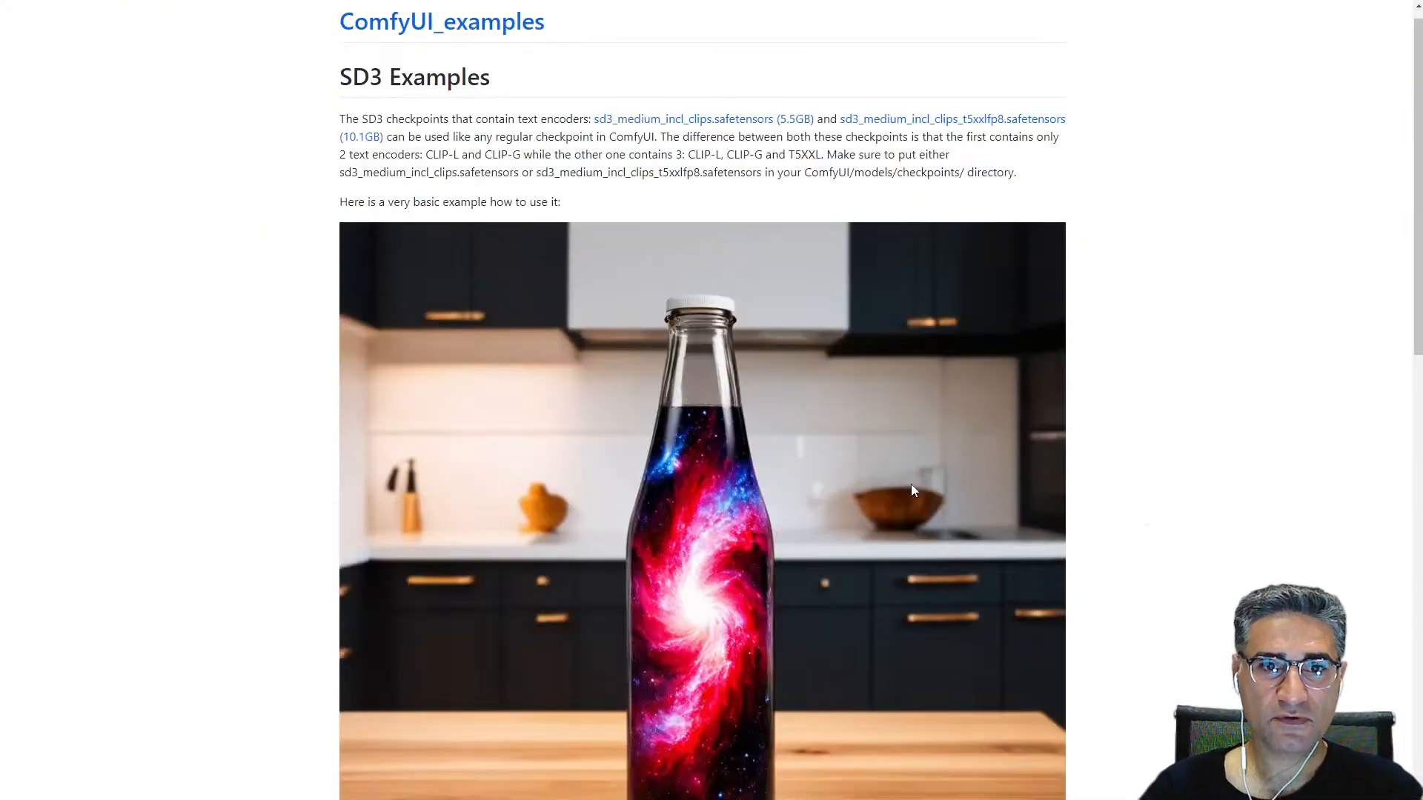
Step: Review the SD3 examples page notes on sd3_medium.safetensors and the rainbow galaxy bottle example
{"action": "scroll", "coordinate": [908, 478], "scroll_direction": "down", "scroll_amount": 4}
{"action": "scroll", "coordinate": [719, 445], "scroll_direction": "up", "scroll_amount": 6}
{"action": "scroll", "coordinate": [660, 482], "scroll_direction": "down", "scroll_amount": 5}
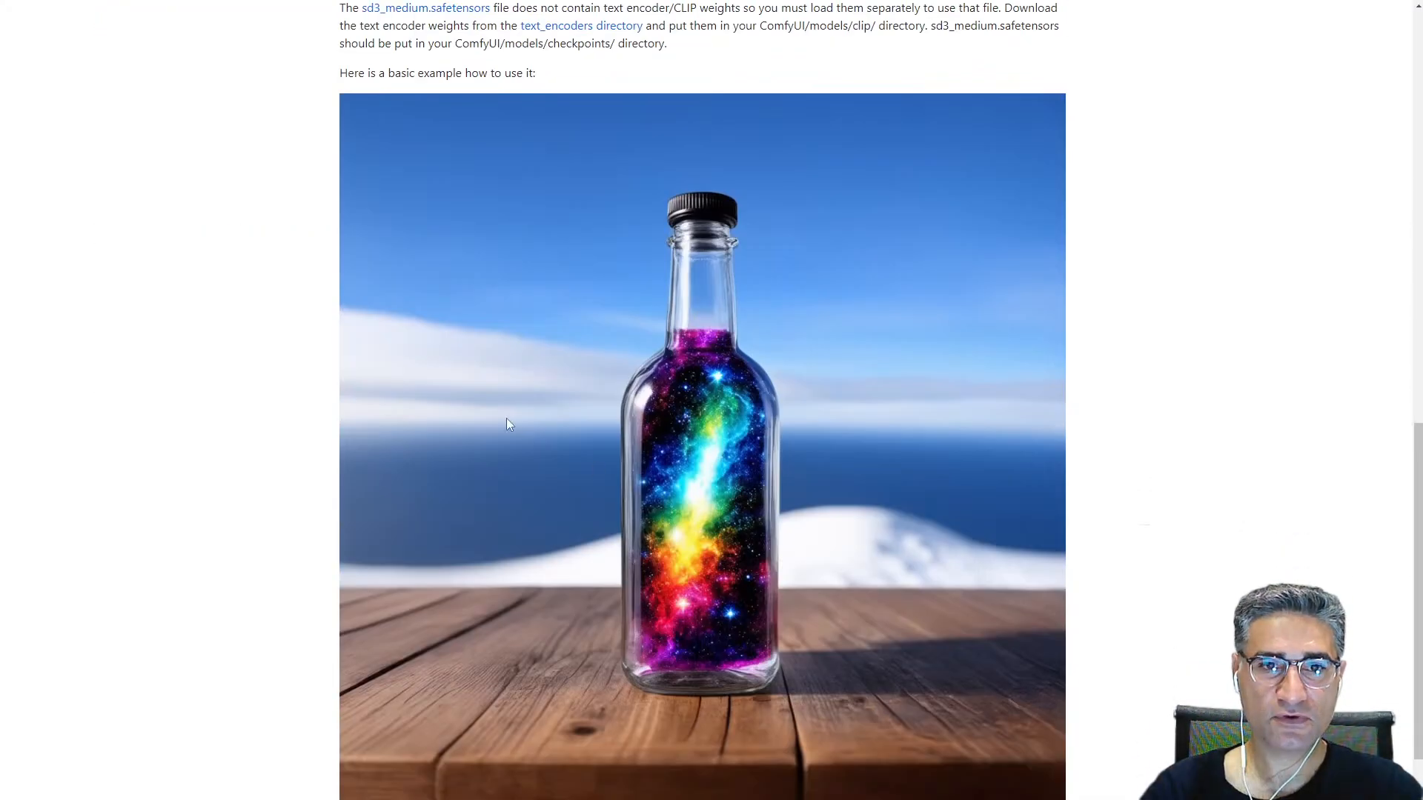
{"action": "scroll", "coordinate": [652, 478], "scroll_direction": "down", "scroll_amount": 1}
{"action": "scroll", "coordinate": [630, 551], "scroll_direction": "up", "scroll_amount": 5}
{"action": "scroll", "coordinate": [628, 614], "scroll_direction": "down", "scroll_amount": 4}
Step: Examine the text encoder group and the model, CLIP and VAE outputs of the sd3_medium.safetensors checkpoint loader
{"action": "left_click_drag", "start_coordinate": [626, 604], "coordinate": [830, 596]}
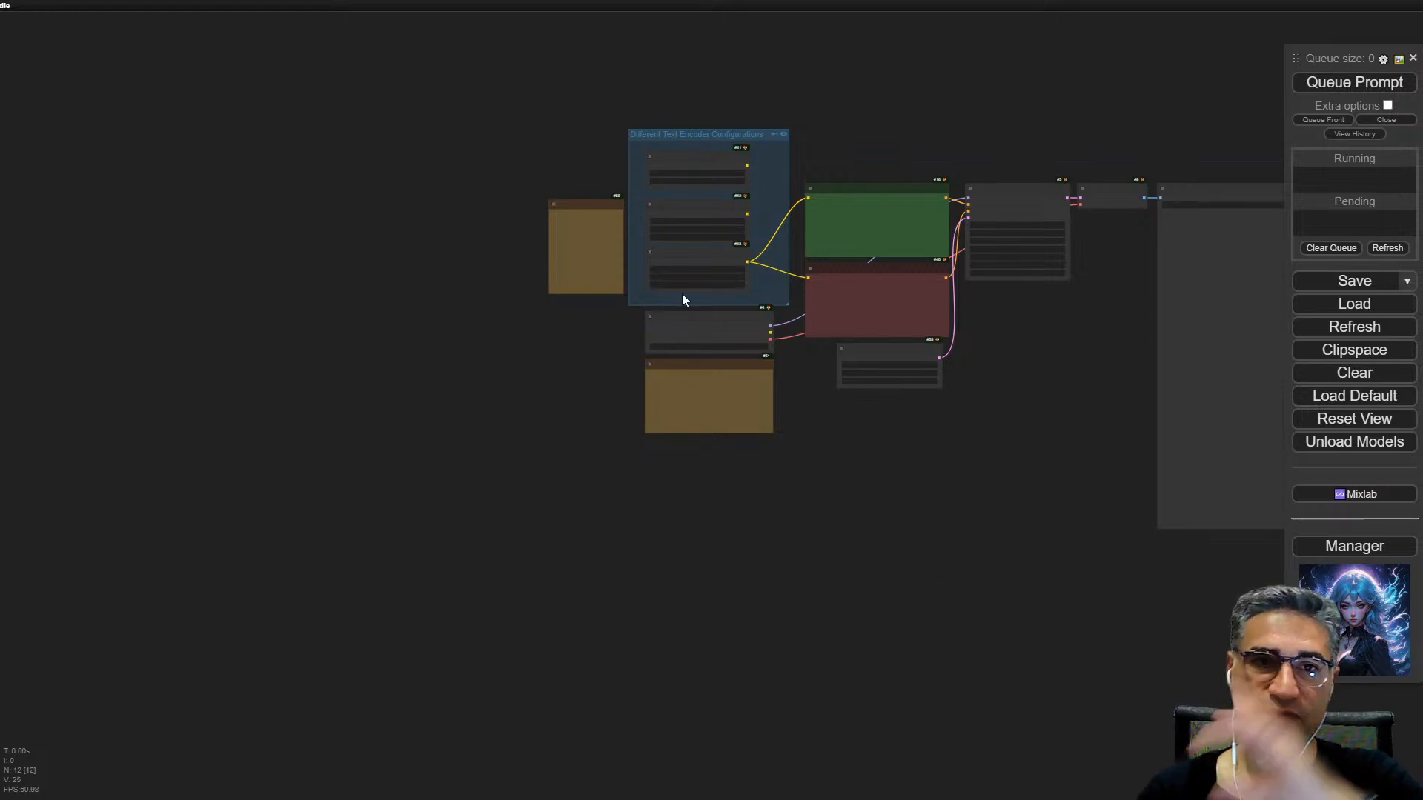
{"action": "scroll", "coordinate": [682, 297], "scroll_direction": "up", "scroll_amount": 10}
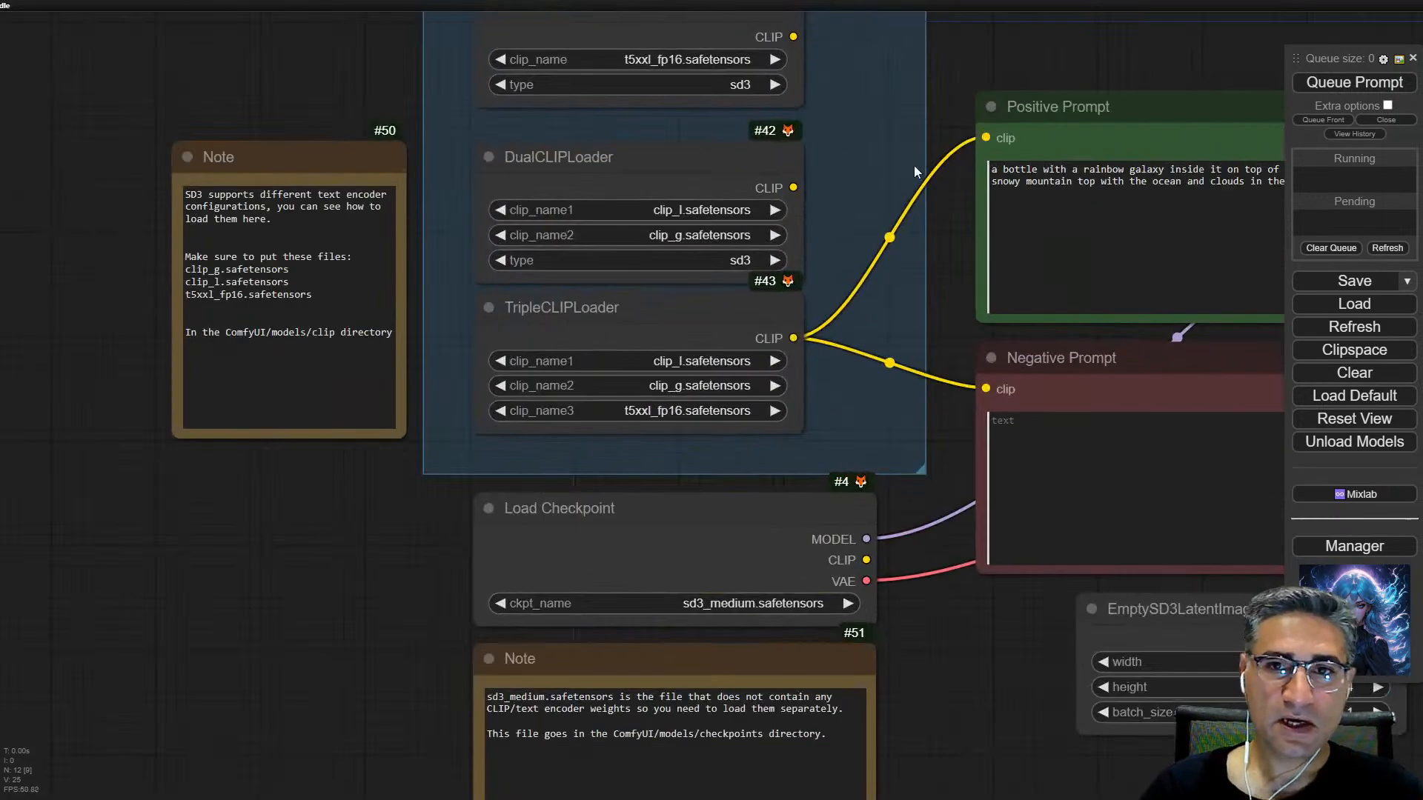
{"action": "left_click_drag", "start_coordinate": [911, 172], "coordinate": [896, 84]}
{"action": "scroll", "coordinate": [733, 571], "scroll_direction": "up", "scroll_amount": 12}
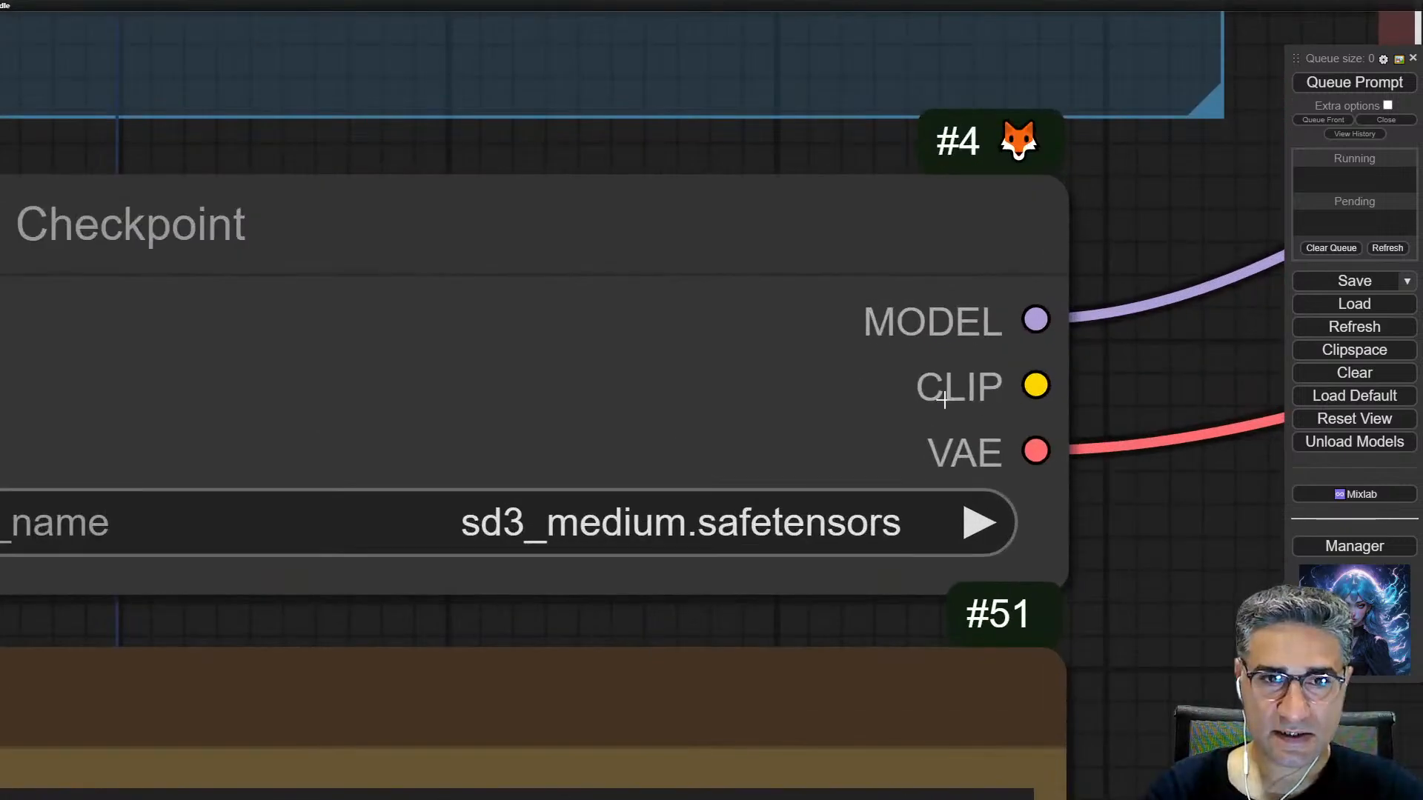
{"action": "scroll", "coordinate": [556, 575], "scroll_direction": "up", "scroll_amount": 4}
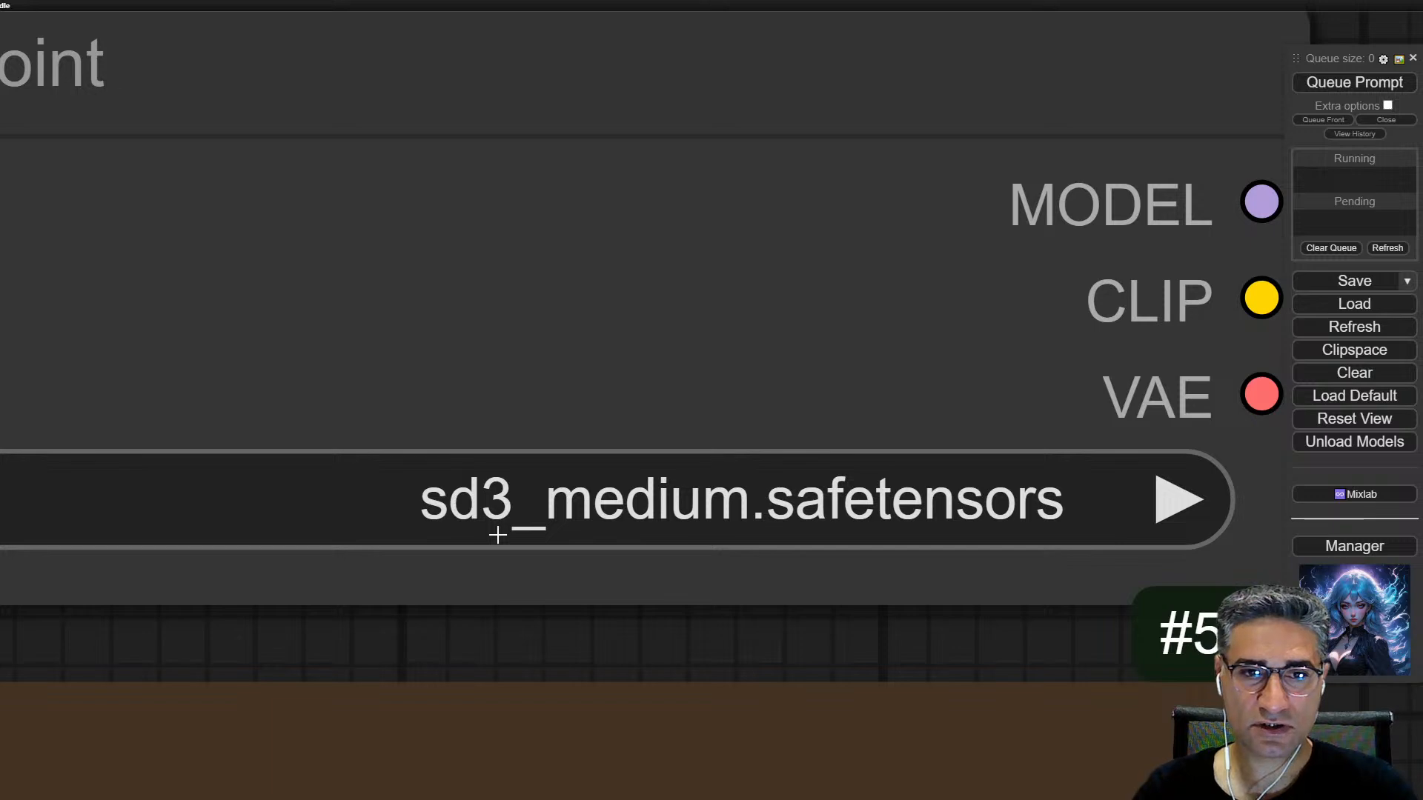
{"action": "scroll", "coordinate": [639, 550], "scroll_direction": "down", "scroll_amount": 5}
{"action": "scroll", "coordinate": [639, 548], "scroll_direction": "up", "scroll_amount": 4}
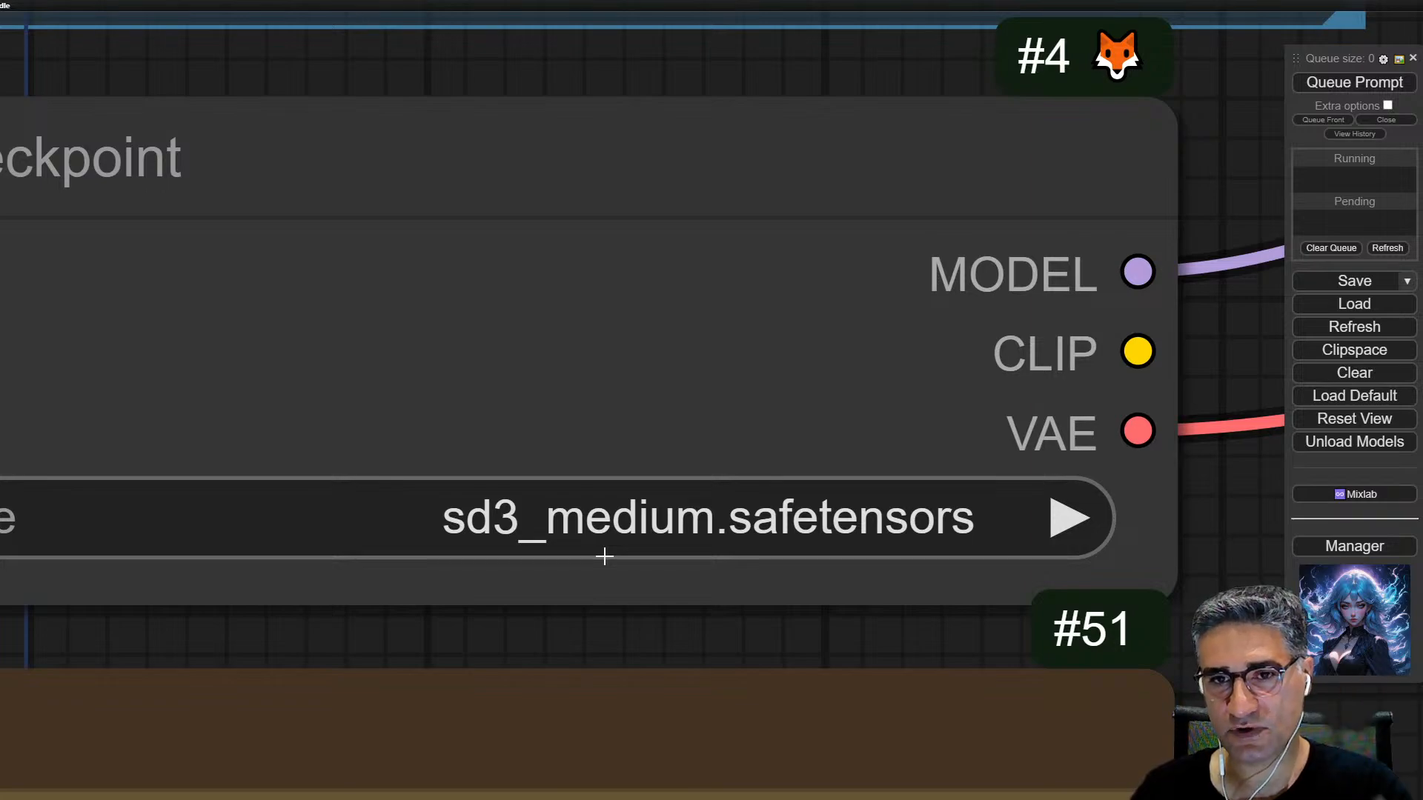
{"action": "scroll", "coordinate": [604, 556], "scroll_direction": "down", "scroll_amount": 5}
{"action": "left_click_drag", "start_coordinate": [742, 304], "coordinate": [981, 499]}
{"action": "scroll", "coordinate": [713, 431], "scroll_direction": "up", "scroll_amount": 5}
{"action": "scroll", "coordinate": [714, 432], "scroll_direction": "up", "scroll_amount": 2}
{"action": "left_click_drag", "start_coordinate": [713, 431], "coordinate": [716, 461]}
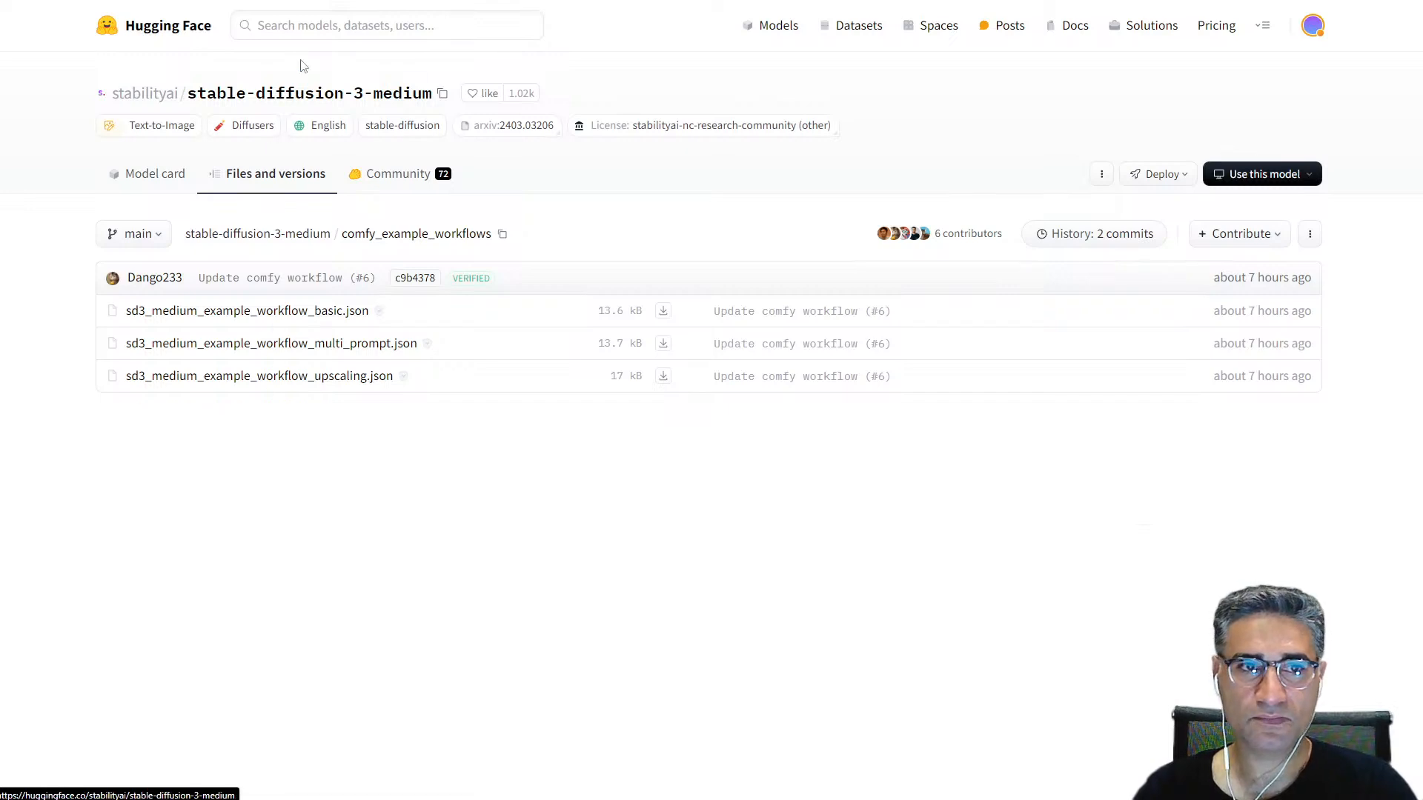
Step: Open the text_encoders folder of the stable-diffusion-3-medium repository and compare it with the encoder files in the TripleCLIPLoader
{"action": "left_click", "coordinate": [292, 179]}
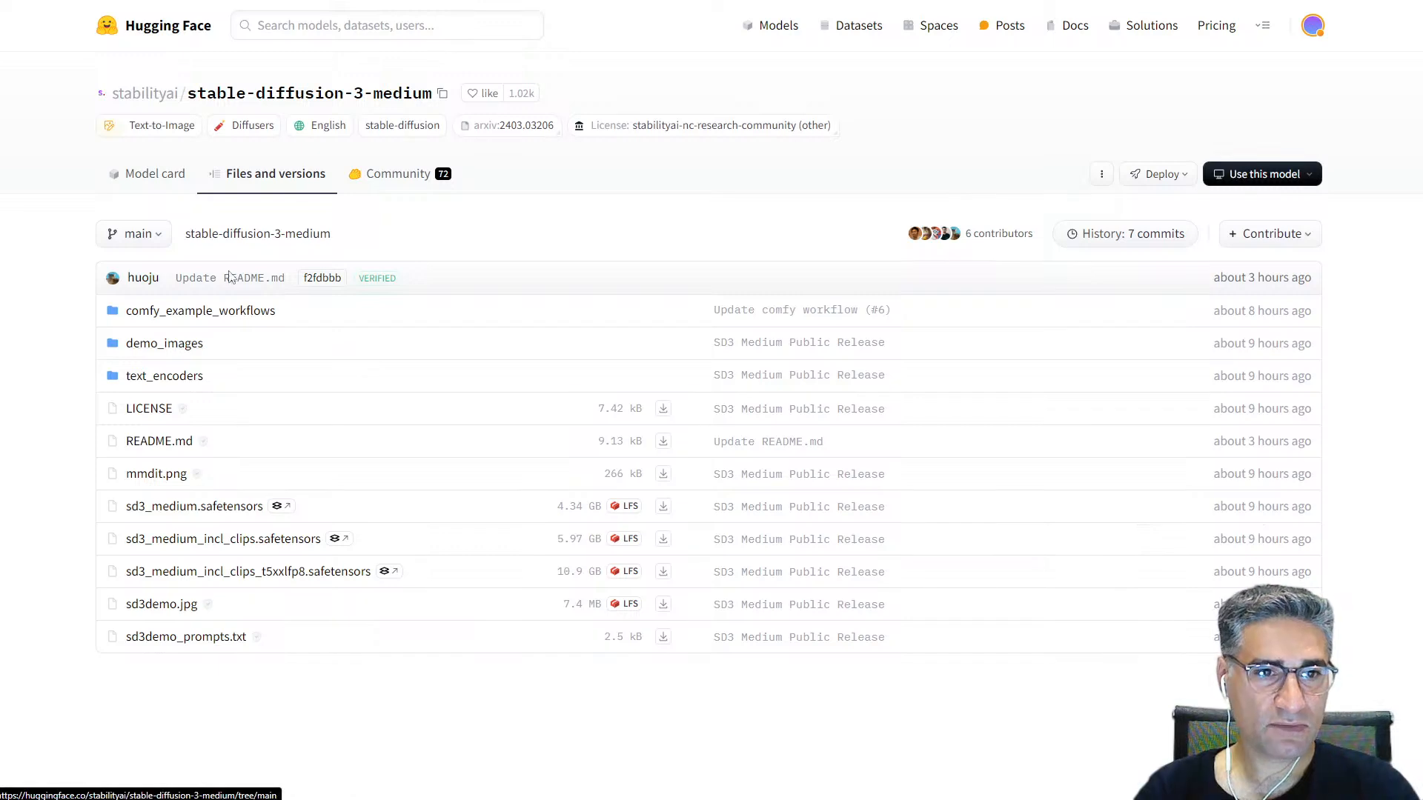
{"action": "left_click", "coordinate": [178, 385]}
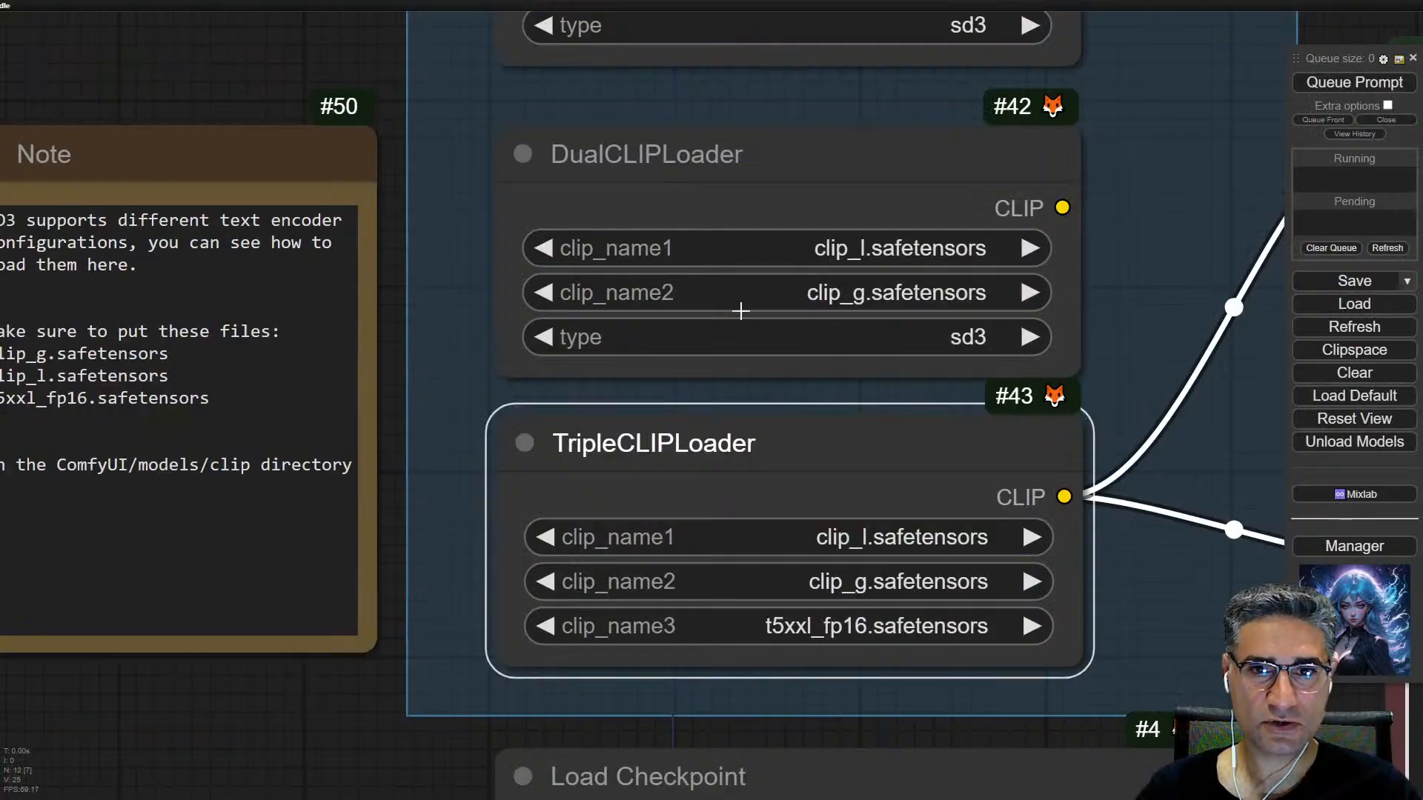
{"action": "scroll", "coordinate": [739, 308], "scroll_direction": "down", "scroll_amount": 5}
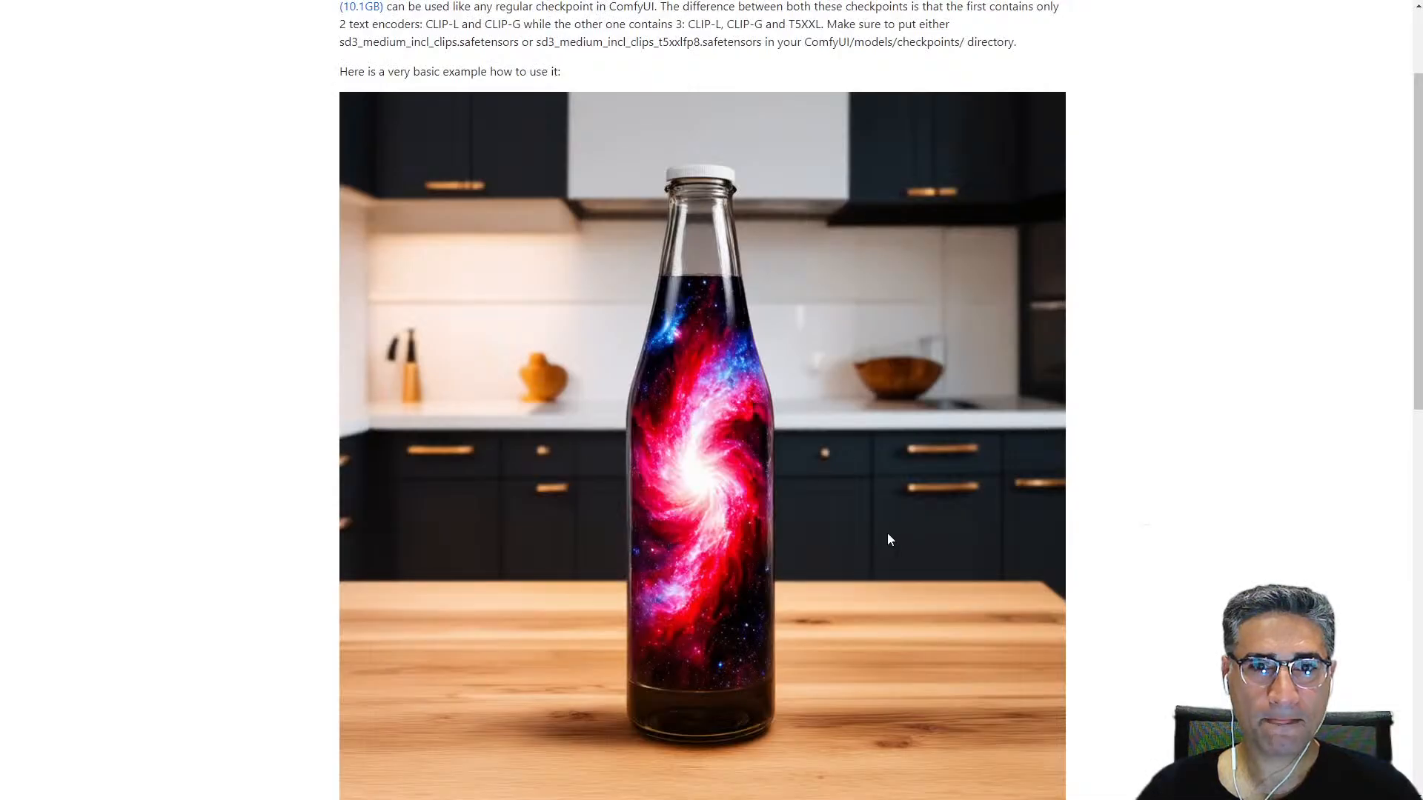
{"action": "scroll", "coordinate": [887, 532], "scroll_direction": "down", "scroll_amount": 5}
{"action": "scroll", "coordinate": [830, 514], "scroll_direction": "up", "scroll_amount": 6}
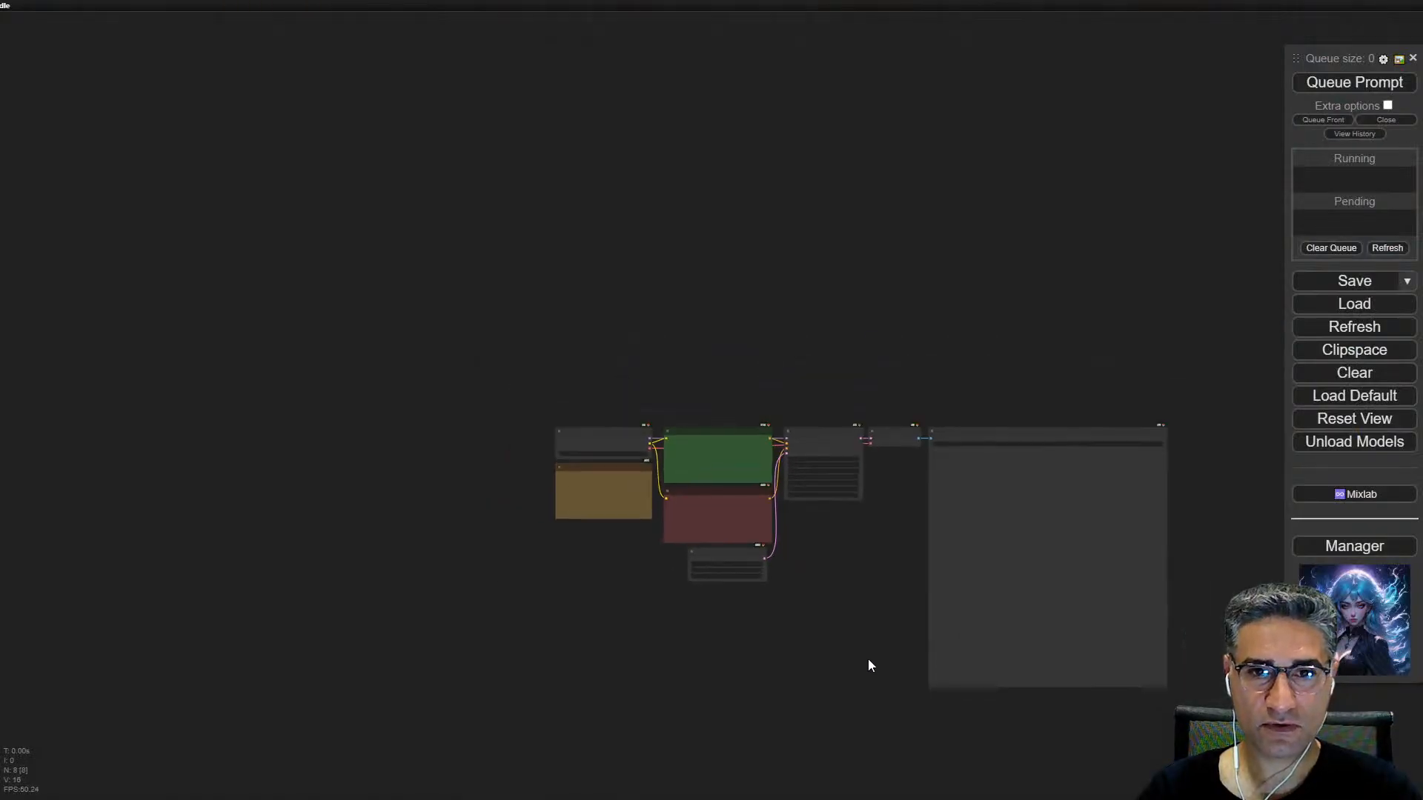
Step: Load the workflow embedded in the kitchen galaxy bottle example image into ComfyUI and queue it
{"action": "scroll", "coordinate": [897, 593], "scroll_direction": "up", "scroll_amount": 10}
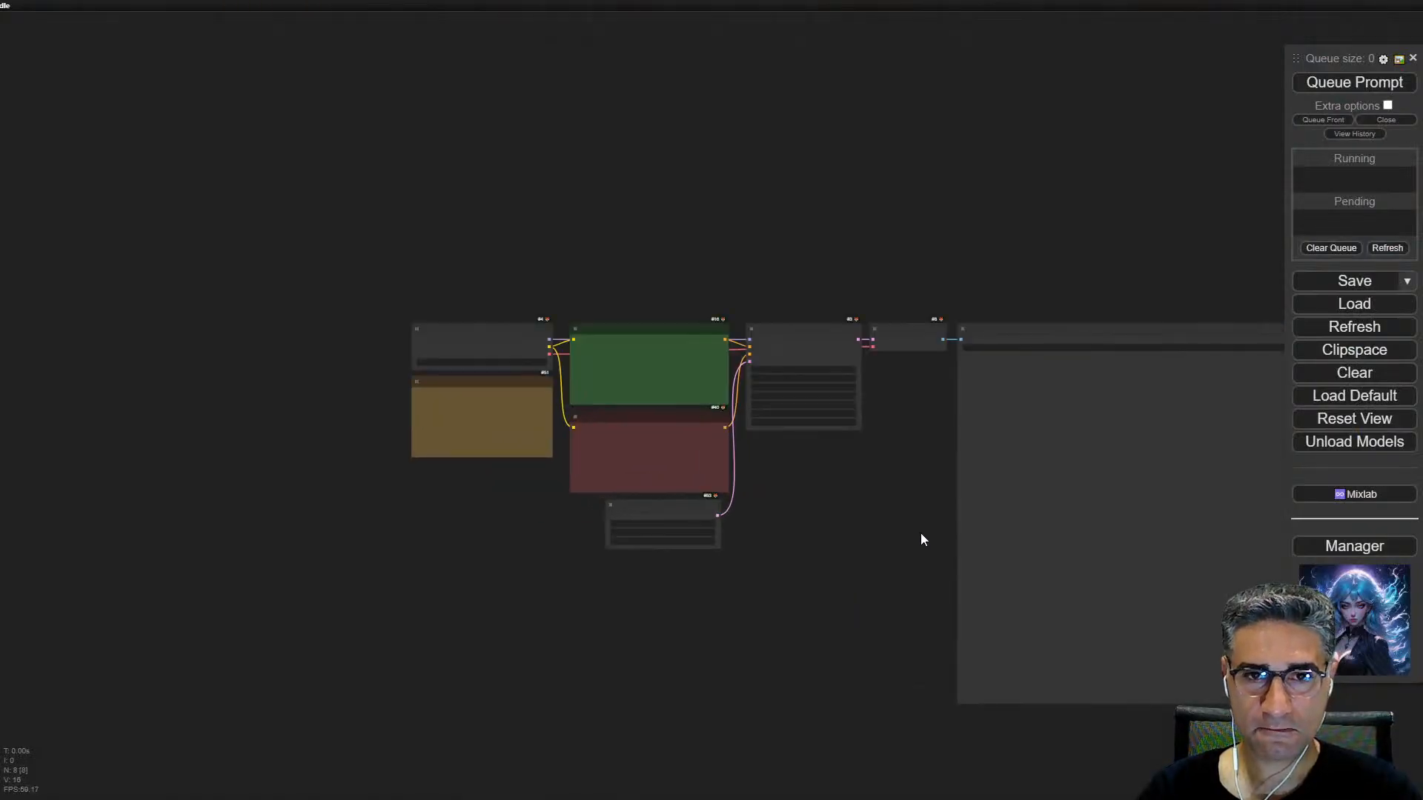
{"action": "key", "text": "ctrl+Return"}
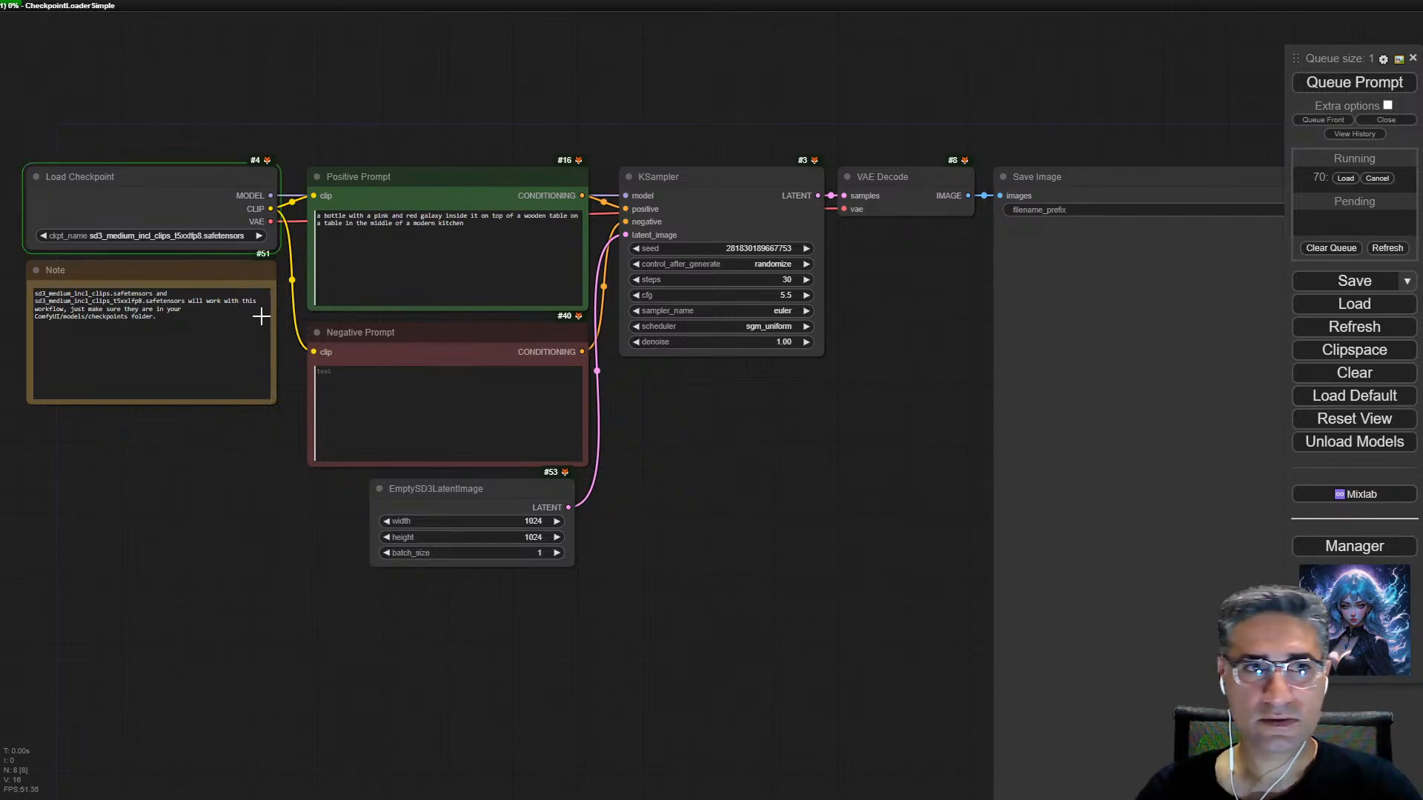
{"action": "scroll", "coordinate": [97, 255], "scroll_direction": "up", "scroll_amount": 5}
Step: Monitor GPU memory in Task Manager, unload the models in ComfyUI, and minimize Task Manager
{"action": "right_click", "coordinate": [339, 799]}
{"action": "left_click", "coordinate": [393, 799]}
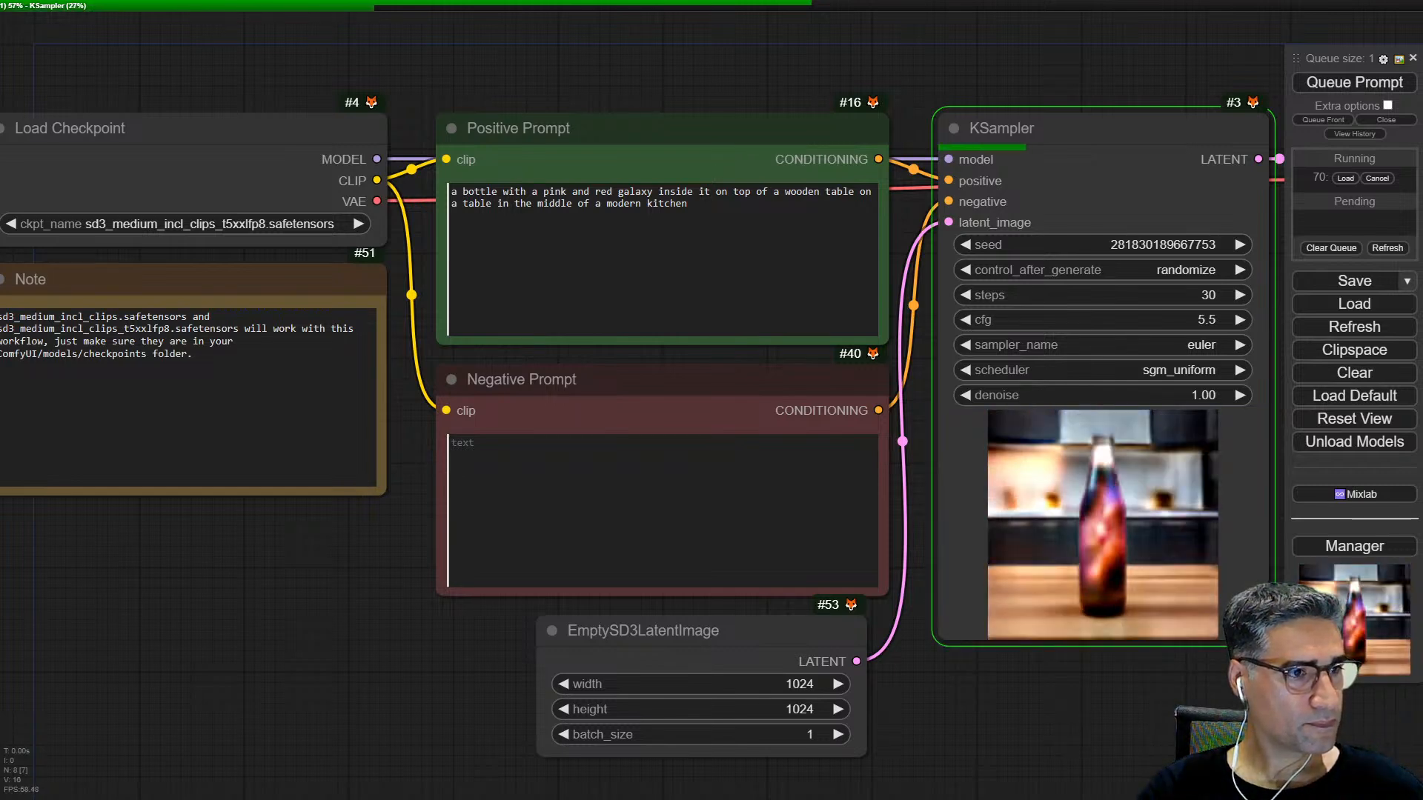
{"action": "key", "text": "ctrl+shift+Escape"}
{"action": "left_click_drag", "start_coordinate": [661, 235], "coordinate": [695, 153]}
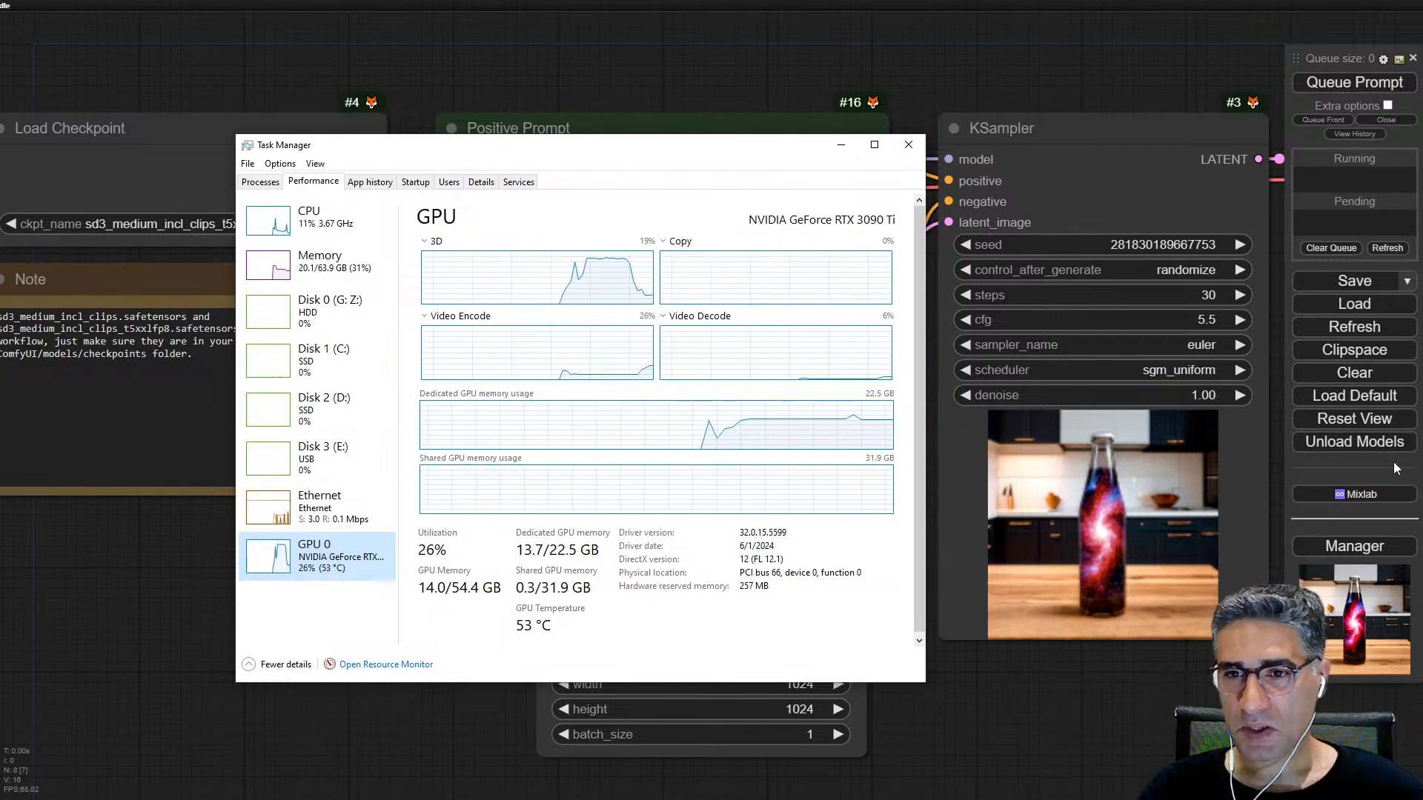
{"action": "left_click", "coordinate": [1378, 445]}
{"action": "key", "text": "alt+Tab"}
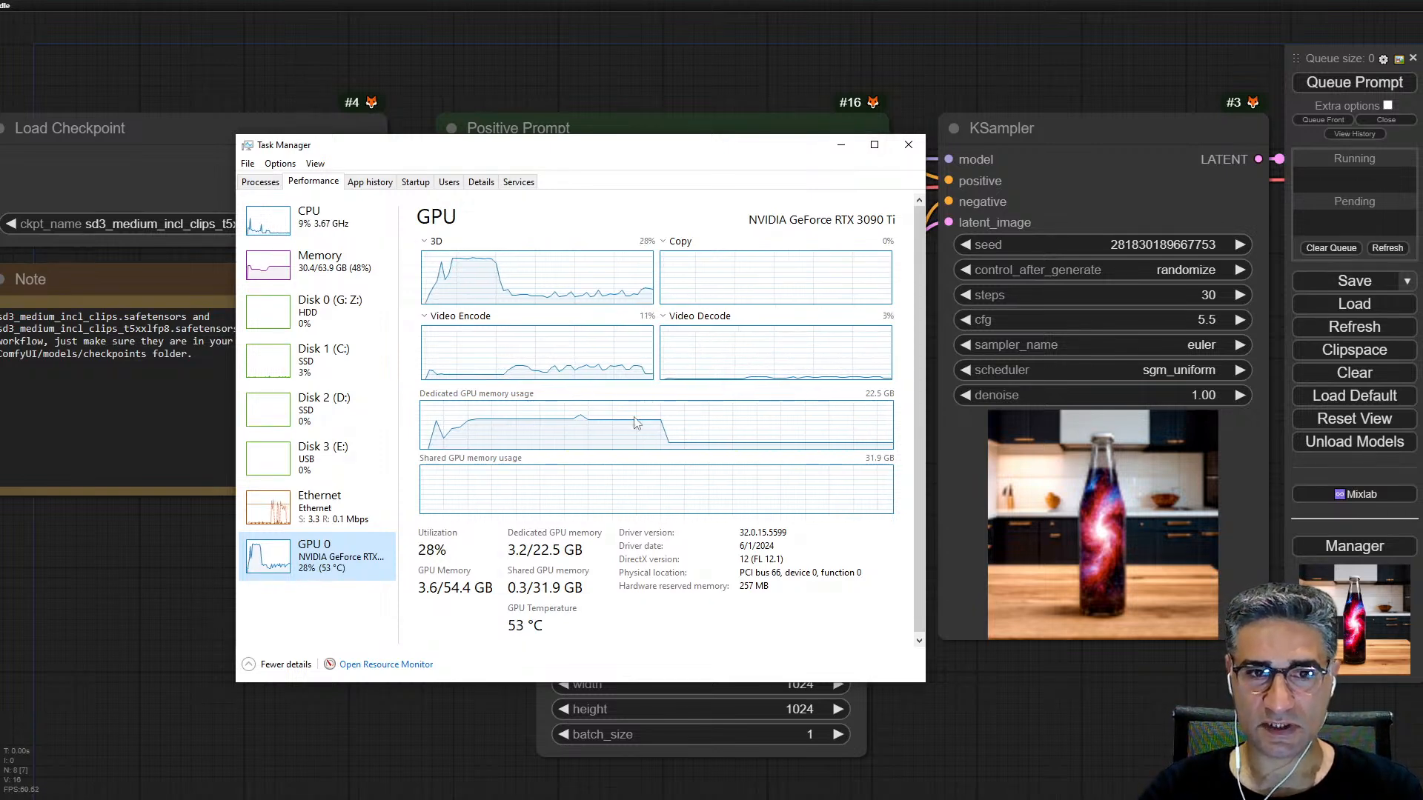
{"action": "left_click", "coordinate": [840, 144]}
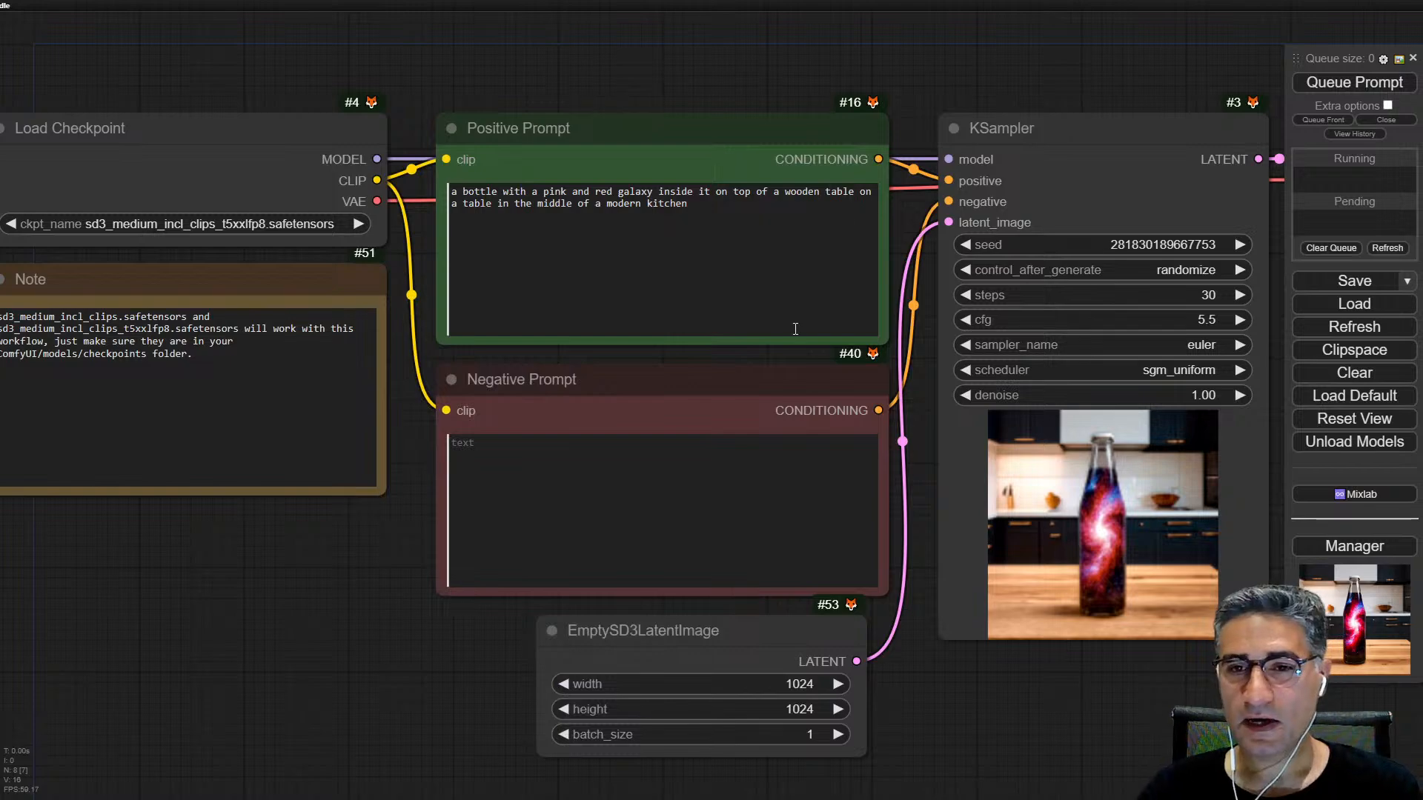
Step: Inspect the generated galaxy bottle image in the Save Image node and copy it to the clipspace
{"action": "scroll", "coordinate": [863, 354], "scroll_direction": "down", "scroll_amount": 6}
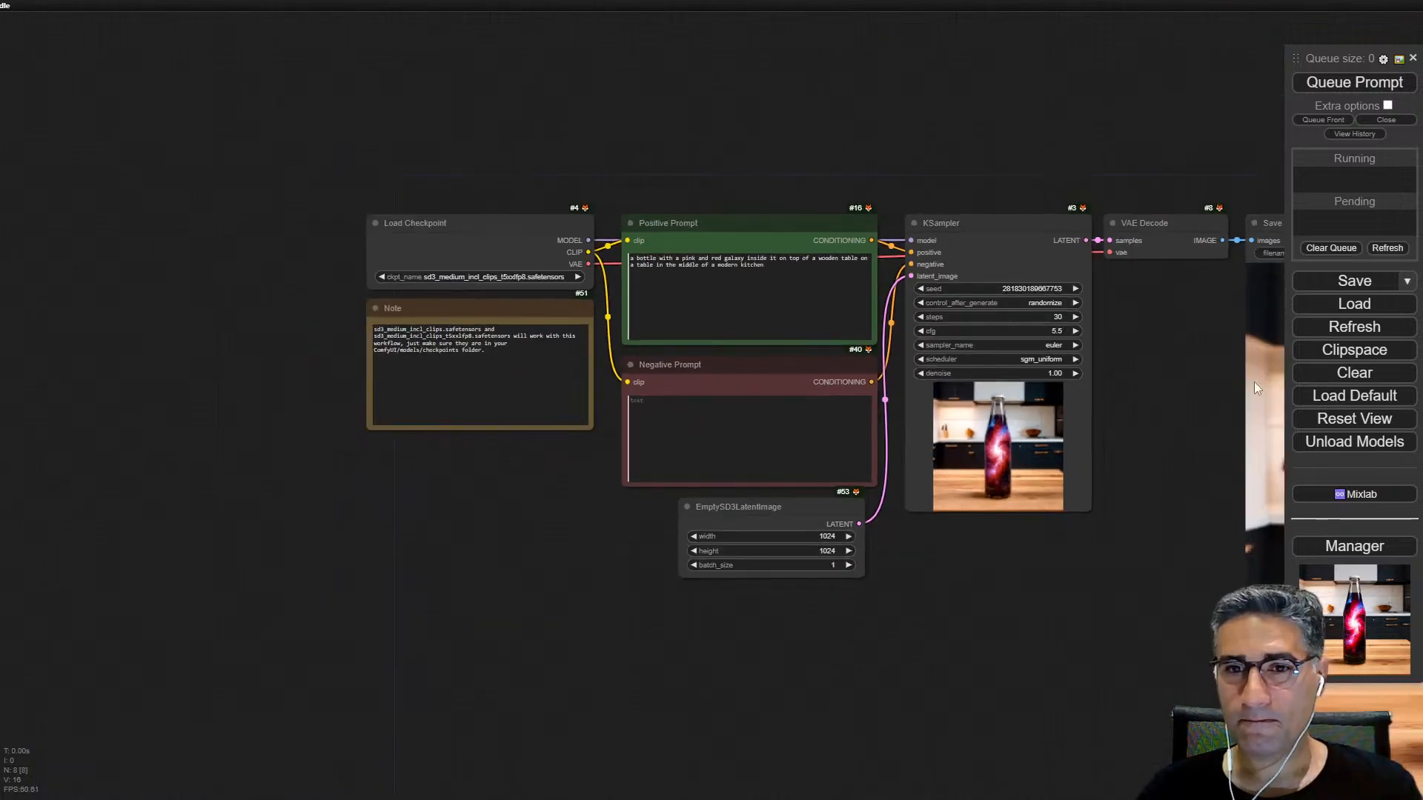
{"action": "left_click_drag", "start_coordinate": [1174, 141], "coordinate": [523, 2]}
{"action": "scroll", "coordinate": [890, 299], "scroll_direction": "up", "scroll_amount": 6}
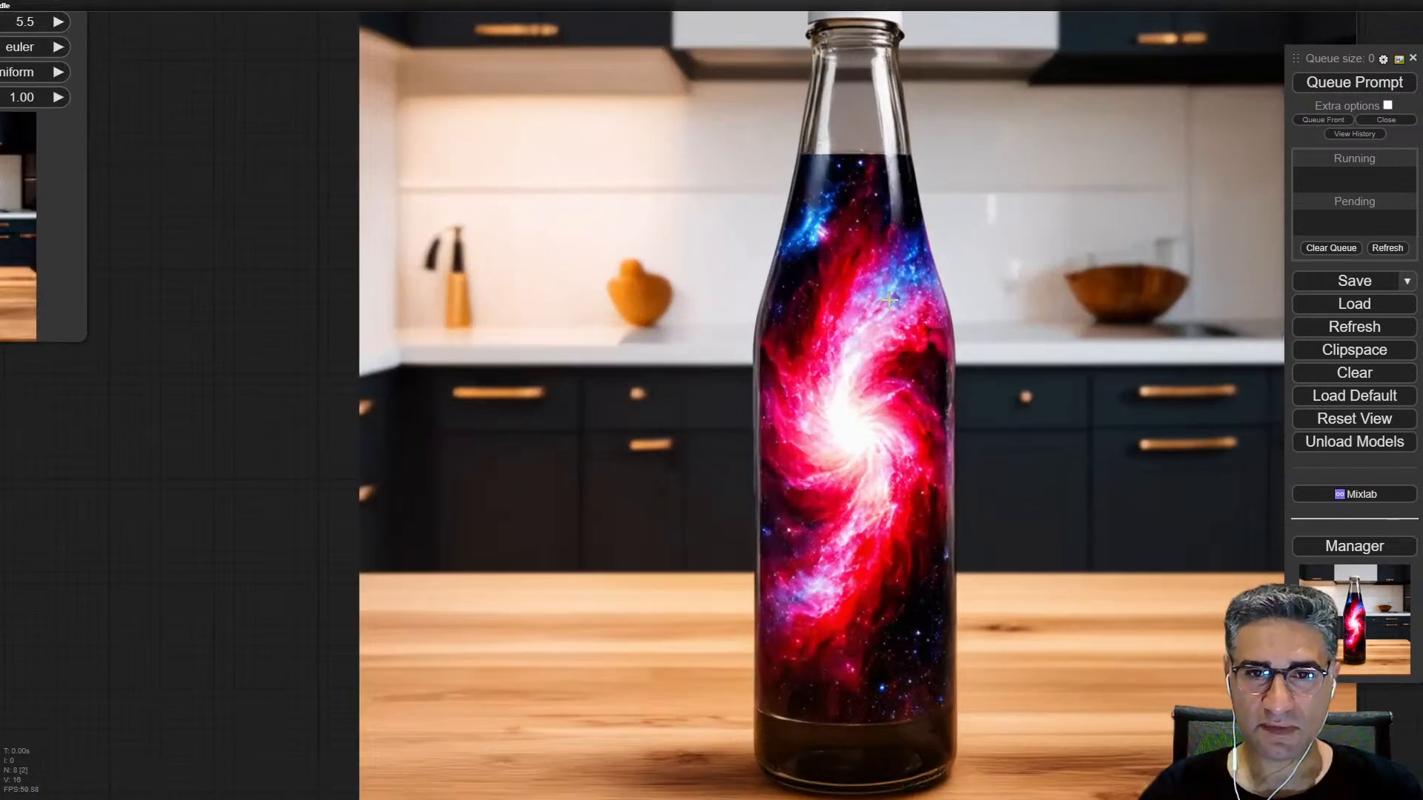
{"action": "scroll", "coordinate": [890, 299], "scroll_direction": "down", "scroll_amount": 4}
{"action": "left_click_drag", "start_coordinate": [300, 484], "coordinate": [581, 546]}
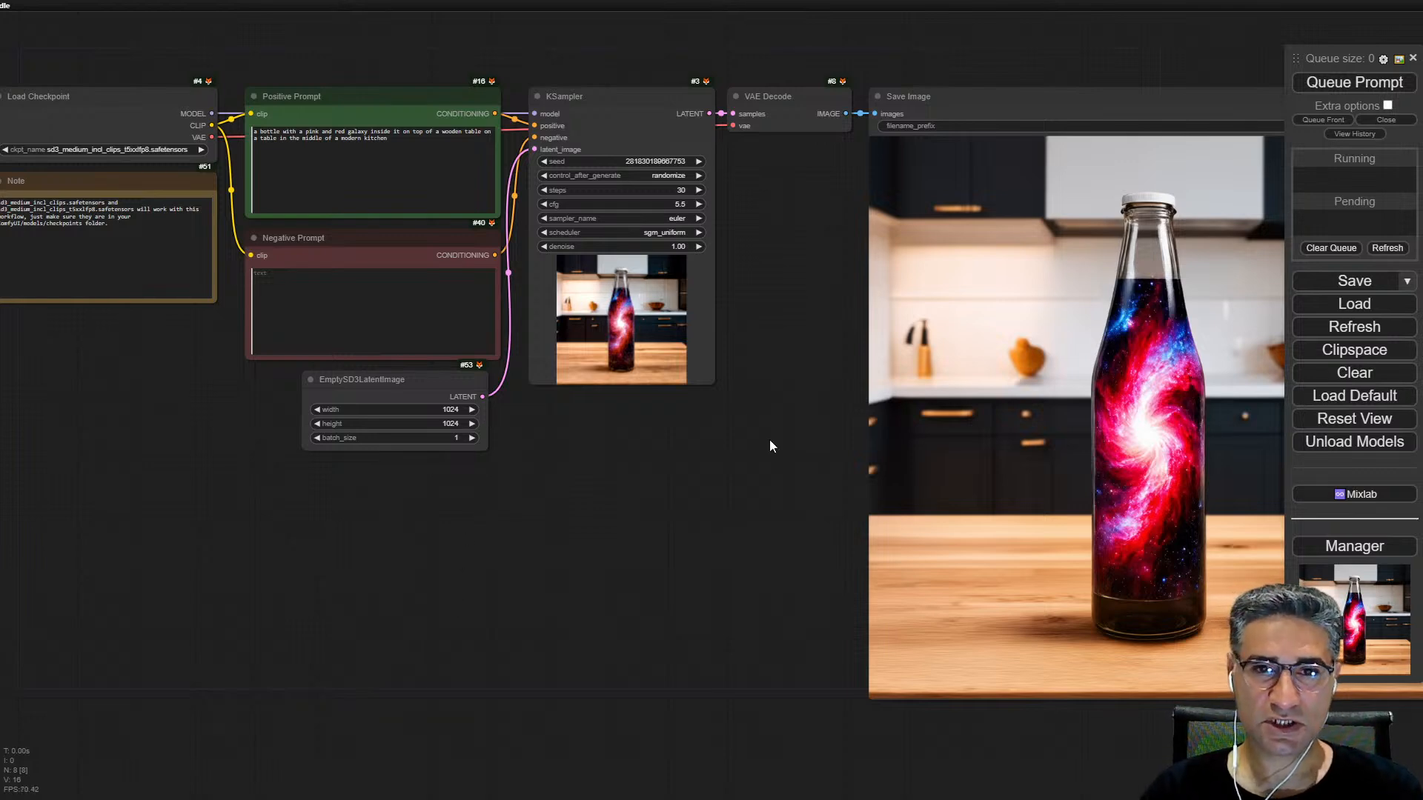
{"action": "right_click", "coordinate": [961, 404]}
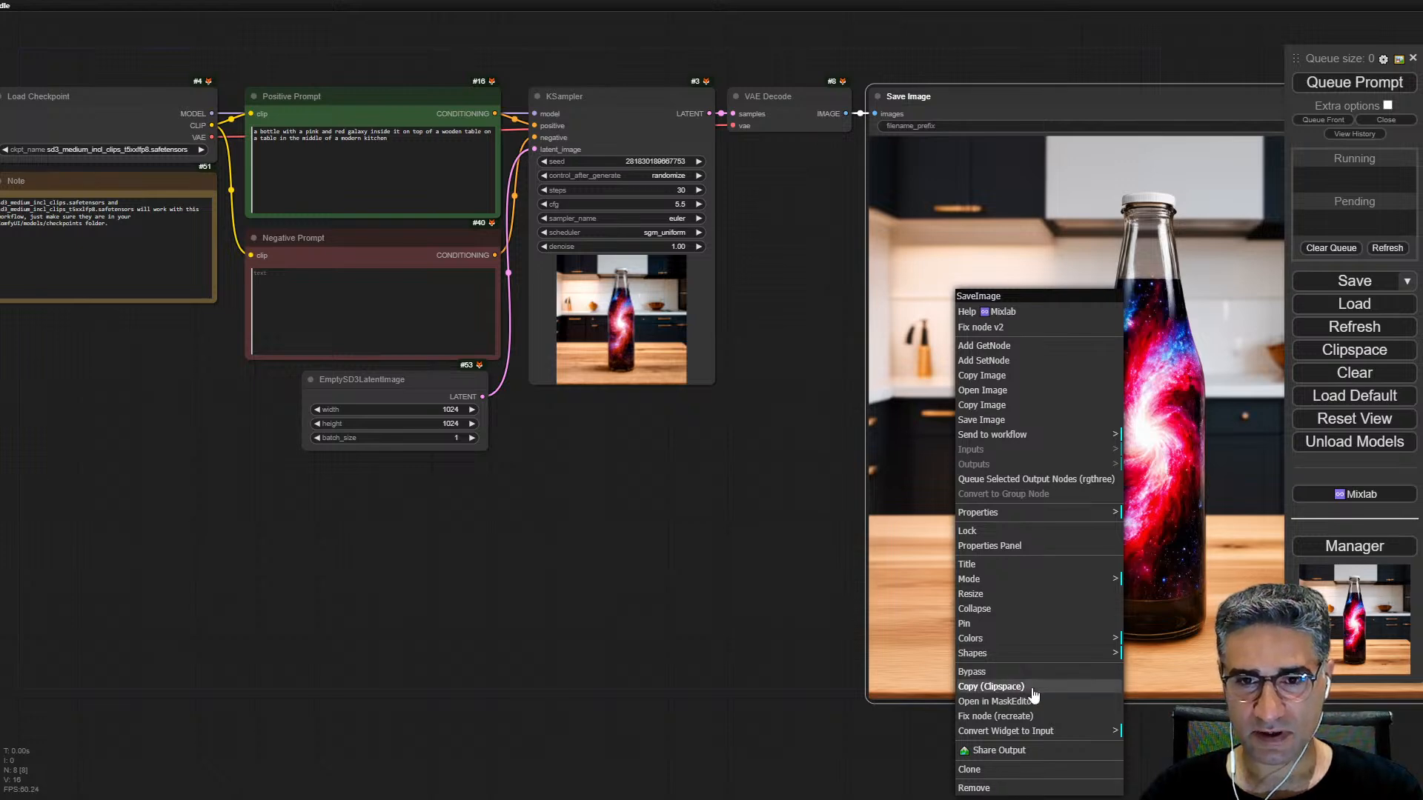
{"action": "left_click", "coordinate": [991, 687]}
Step: Add a Load Image node on the empty canvas below the graph and paste the clipspace image into it
{"action": "scroll", "coordinate": [1105, 430], "scroll_direction": "up", "scroll_amount": 6}
{"action": "scroll", "coordinate": [478, 597], "scroll_direction": "down", "scroll_amount": 6}
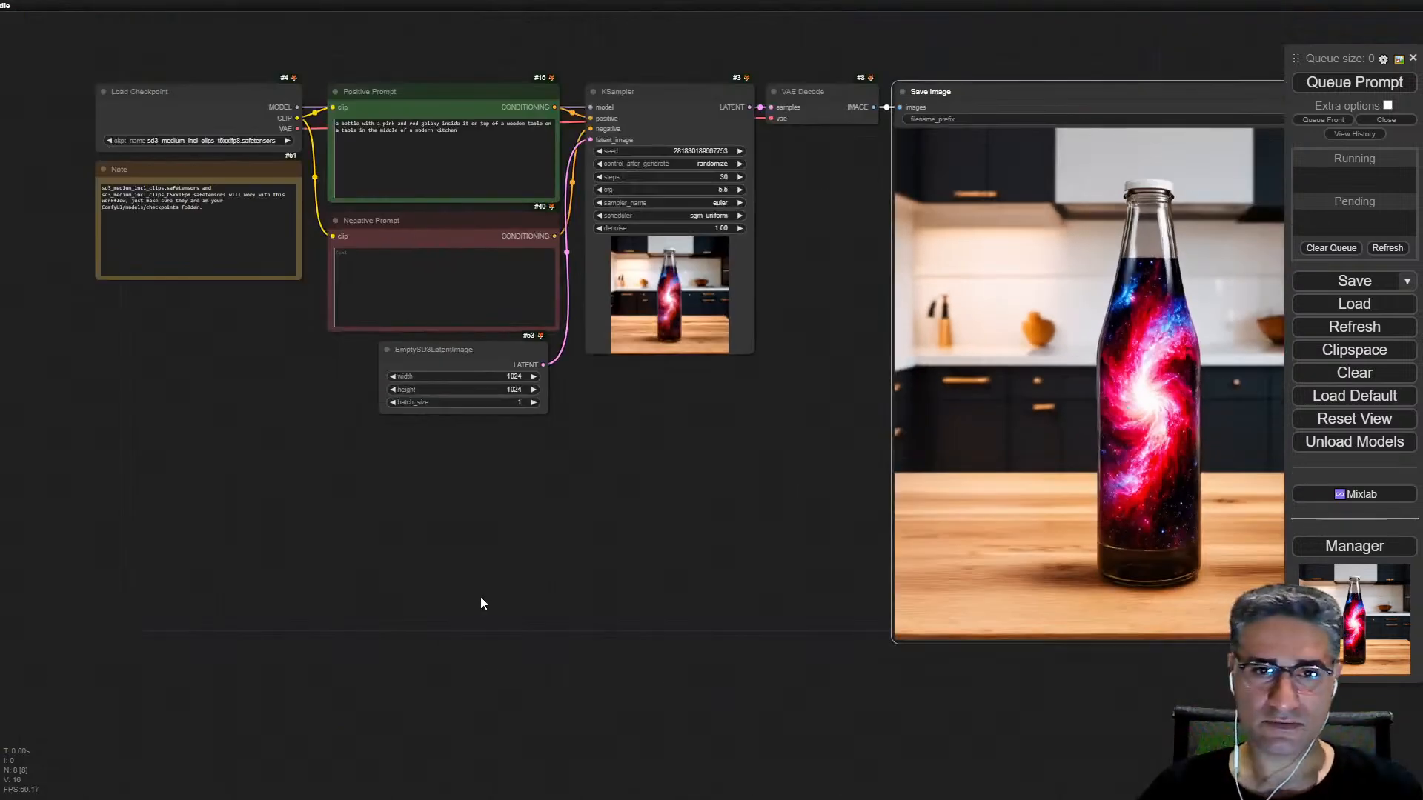
{"action": "left_click_drag", "start_coordinate": [478, 597], "coordinate": [719, 488]}
{"action": "double_click", "coordinate": [719, 488]}
{"action": "type", "text": "load ima"}
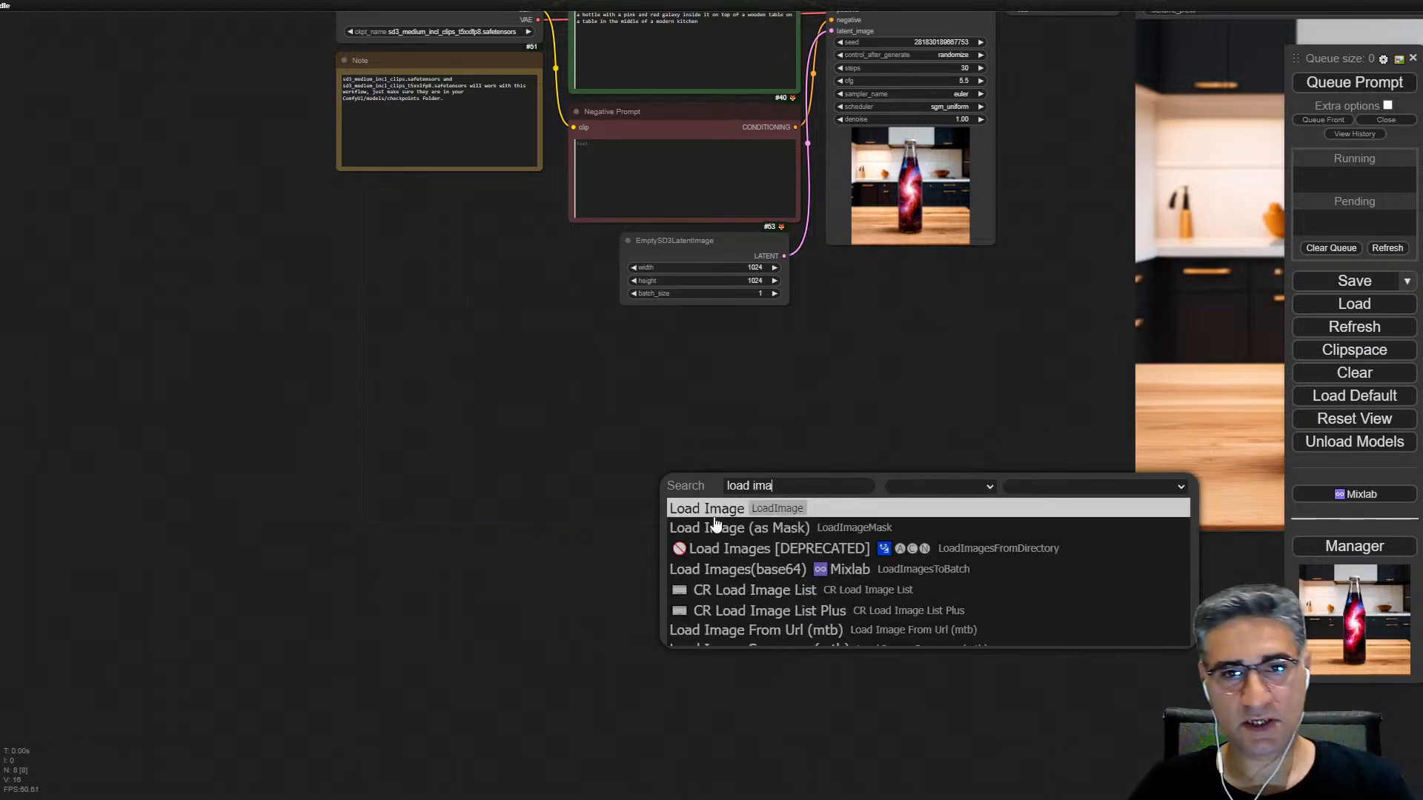
{"action": "left_click", "coordinate": [690, 510]}
{"action": "right_click", "coordinate": [821, 581]}
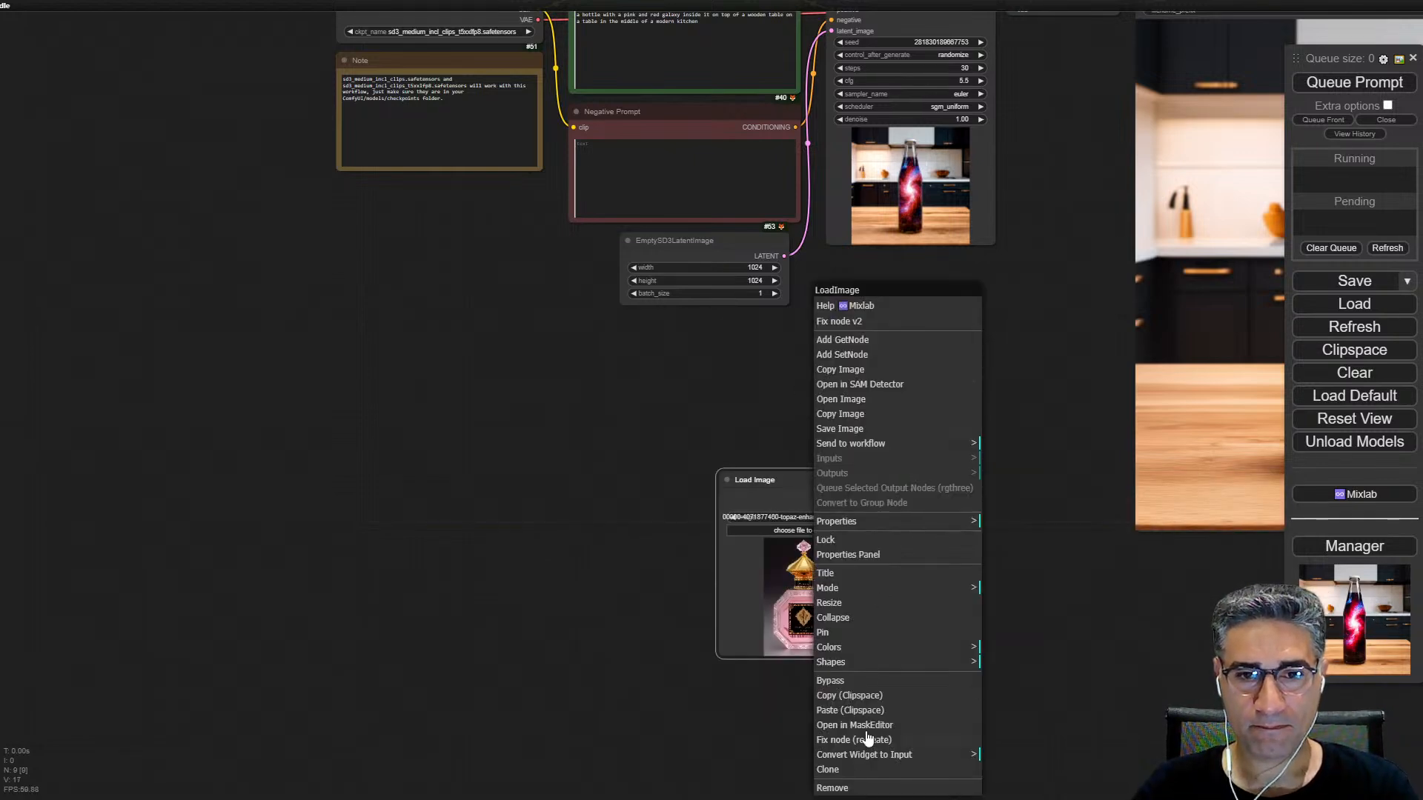
{"action": "left_click", "coordinate": [850, 710]}
Step: Move the Load Image node slightly up and connect its image output to a new VAE Encode node
{"action": "left_click_drag", "start_coordinate": [846, 479], "coordinate": [830, 404]}
{"action": "scroll", "coordinate": [755, 351], "scroll_direction": "up", "scroll_amount": 2}
{"action": "scroll", "coordinate": [754, 348], "scroll_direction": "up", "scroll_amount": 3}
{"action": "scroll", "coordinate": [734, 474], "scroll_direction": "up", "scroll_amount": 3}
{"action": "scroll", "coordinate": [806, 395], "scroll_direction": "down", "scroll_amount": 1}
{"action": "left_click", "coordinate": [892, 482]}
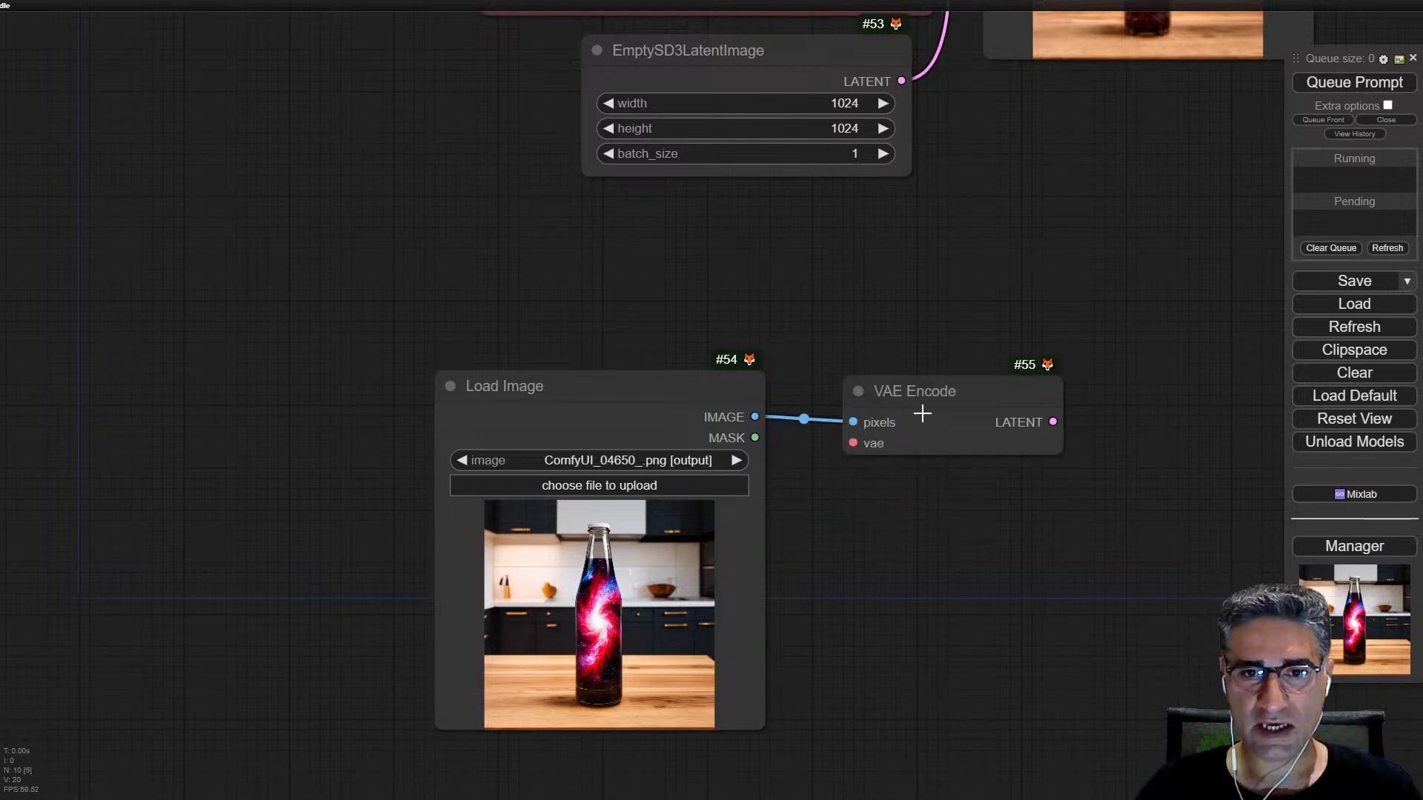
Step: Connect the checkpoint's VAE to VAE Encode and its latent output to the KSampler's latent_image, arranging both new nodes below the prompts
{"action": "scroll", "coordinate": [968, 385], "scroll_direction": "down", "scroll_amount": 4}
{"action": "left_click_drag", "start_coordinate": [923, 322], "coordinate": [826, 488]}
{"action": "scroll", "coordinate": [825, 487], "scroll_direction": "down", "scroll_amount": 1}
{"action": "left_click_drag", "start_coordinate": [499, 113], "coordinate": [768, 624]}
{"action": "left_click_drag", "start_coordinate": [563, 588], "coordinate": [381, 566]}
{"action": "left_click_drag", "start_coordinate": [815, 592], "coordinate": [675, 524]}
{"action": "left_click_drag", "start_coordinate": [755, 543], "coordinate": [854, 126]}
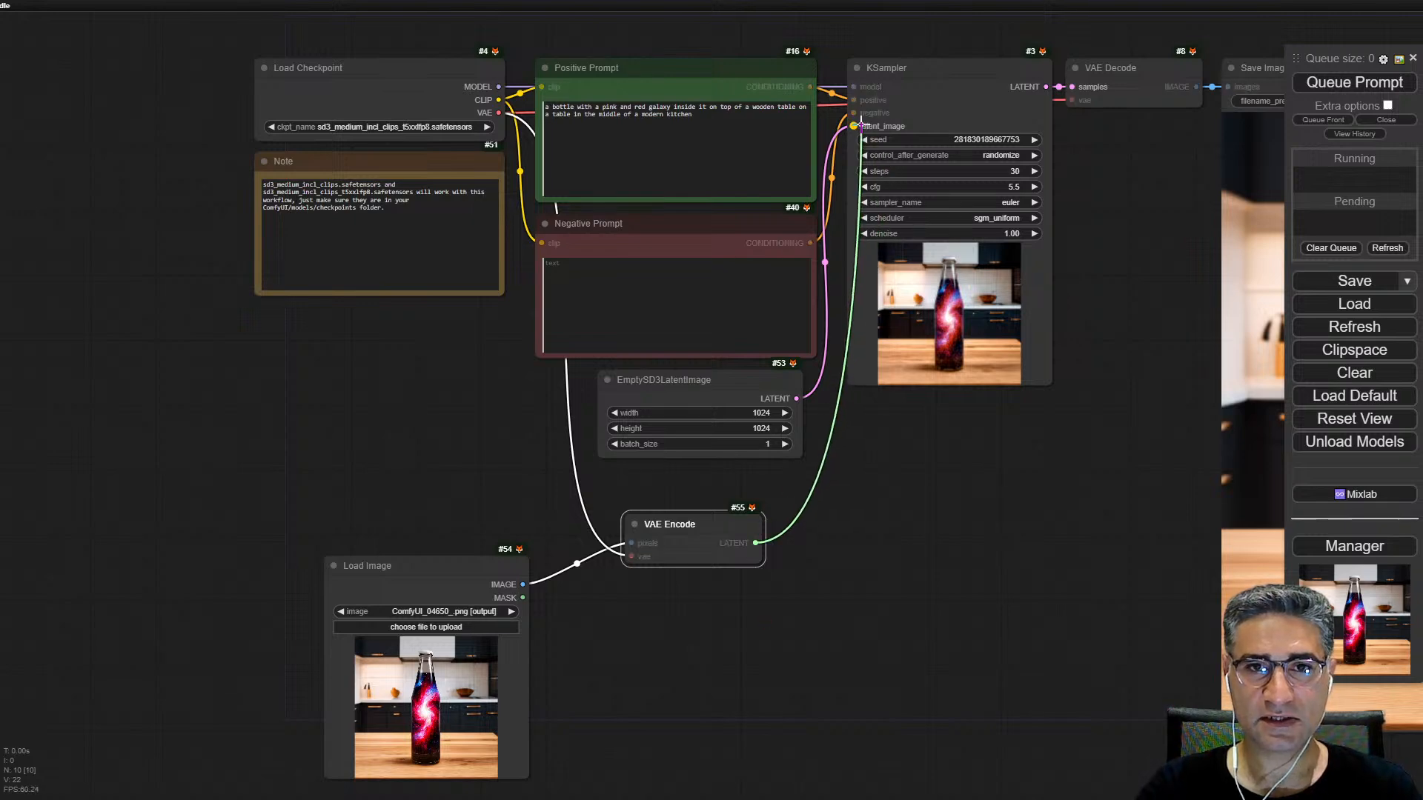
{"action": "left_click", "coordinate": [1061, 507]}
Step: Replace the positive prompt text with "flower in garden"
{"action": "scroll", "coordinate": [771, 27], "scroll_direction": "up", "scroll_amount": 5}
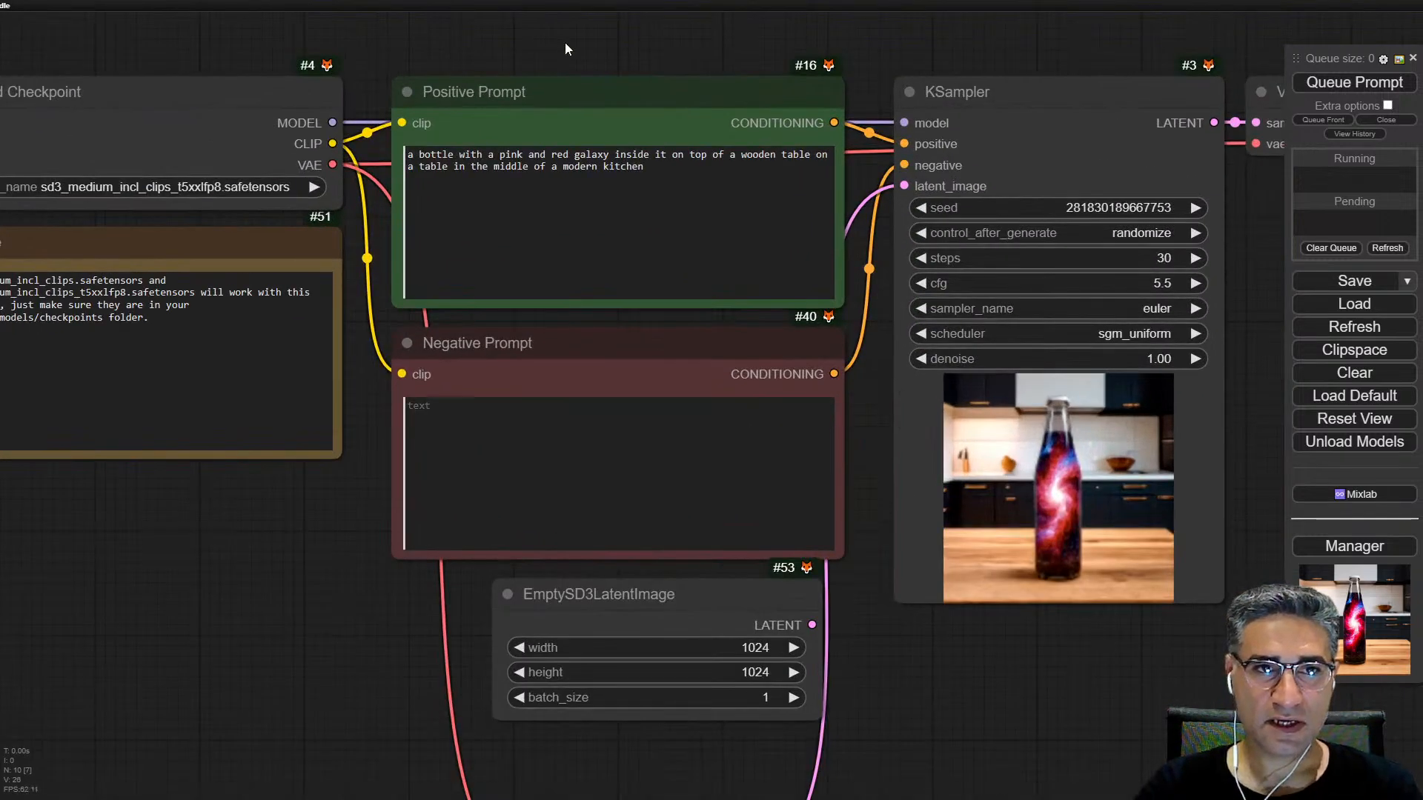
{"action": "left_click_drag", "start_coordinate": [560, 43], "coordinate": [693, 135]}
{"action": "left_click", "coordinate": [833, 270]}
{"action": "key", "text": "ctrl+a"}
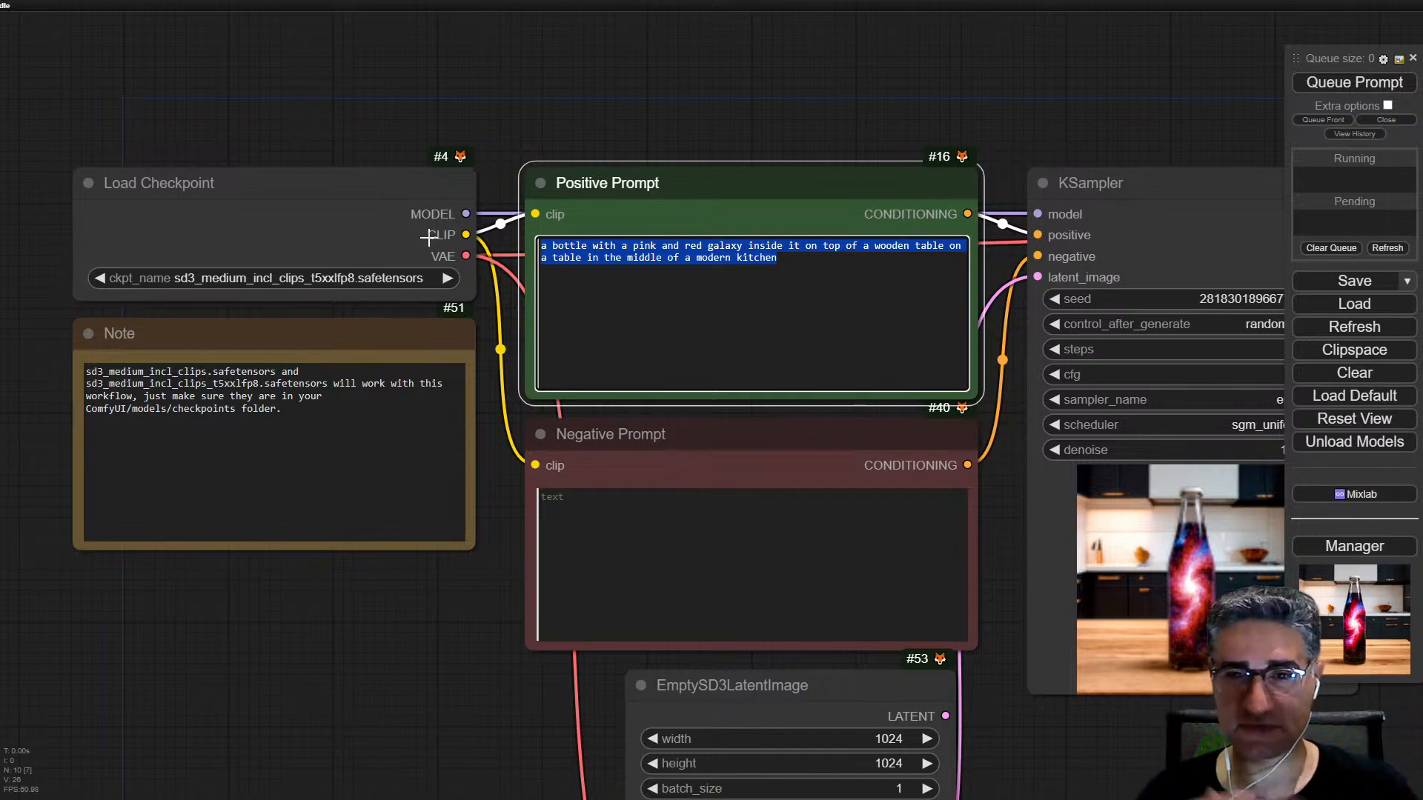
{"action": "scroll", "coordinate": [787, 254], "scroll_direction": "up", "scroll_amount": 5}
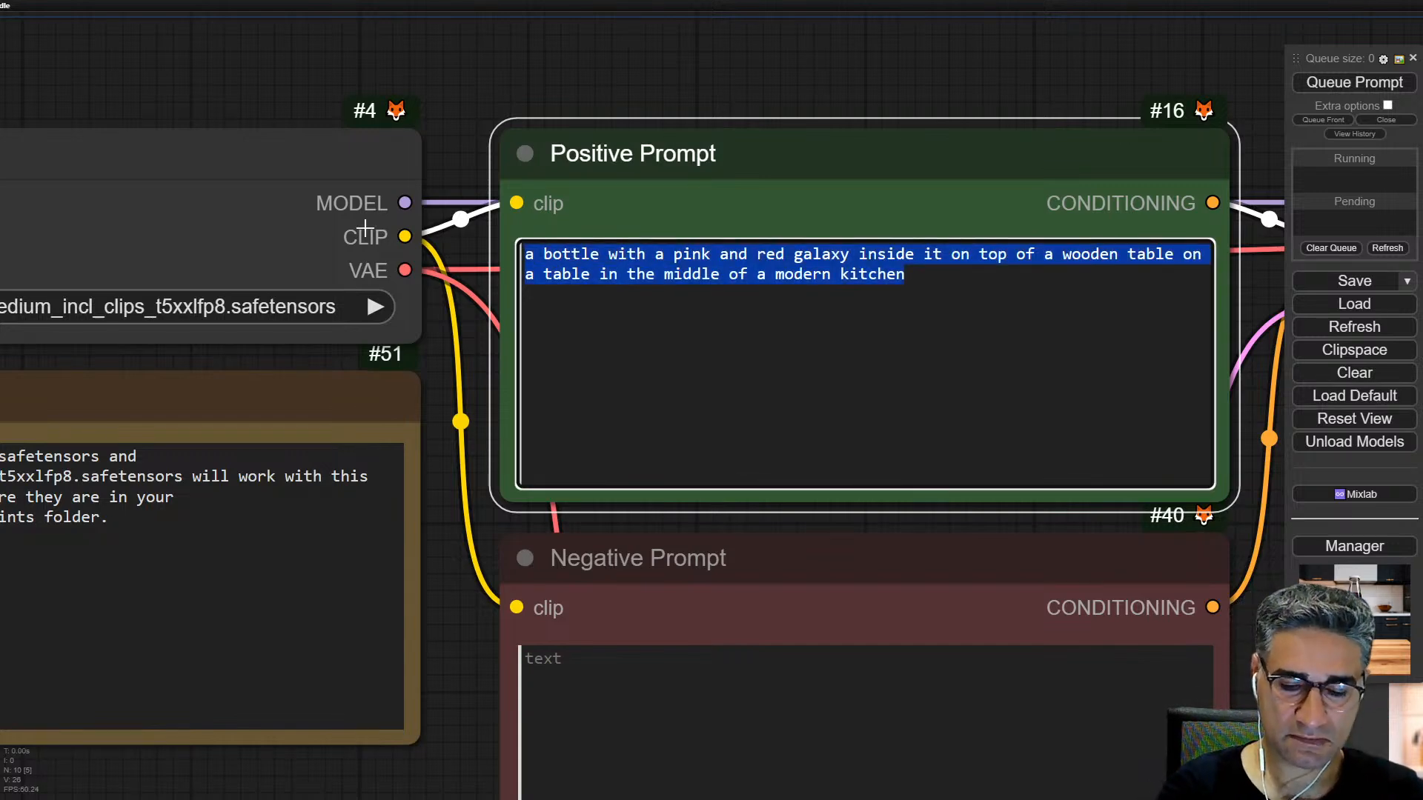
{"action": "type", "text": "fl"}
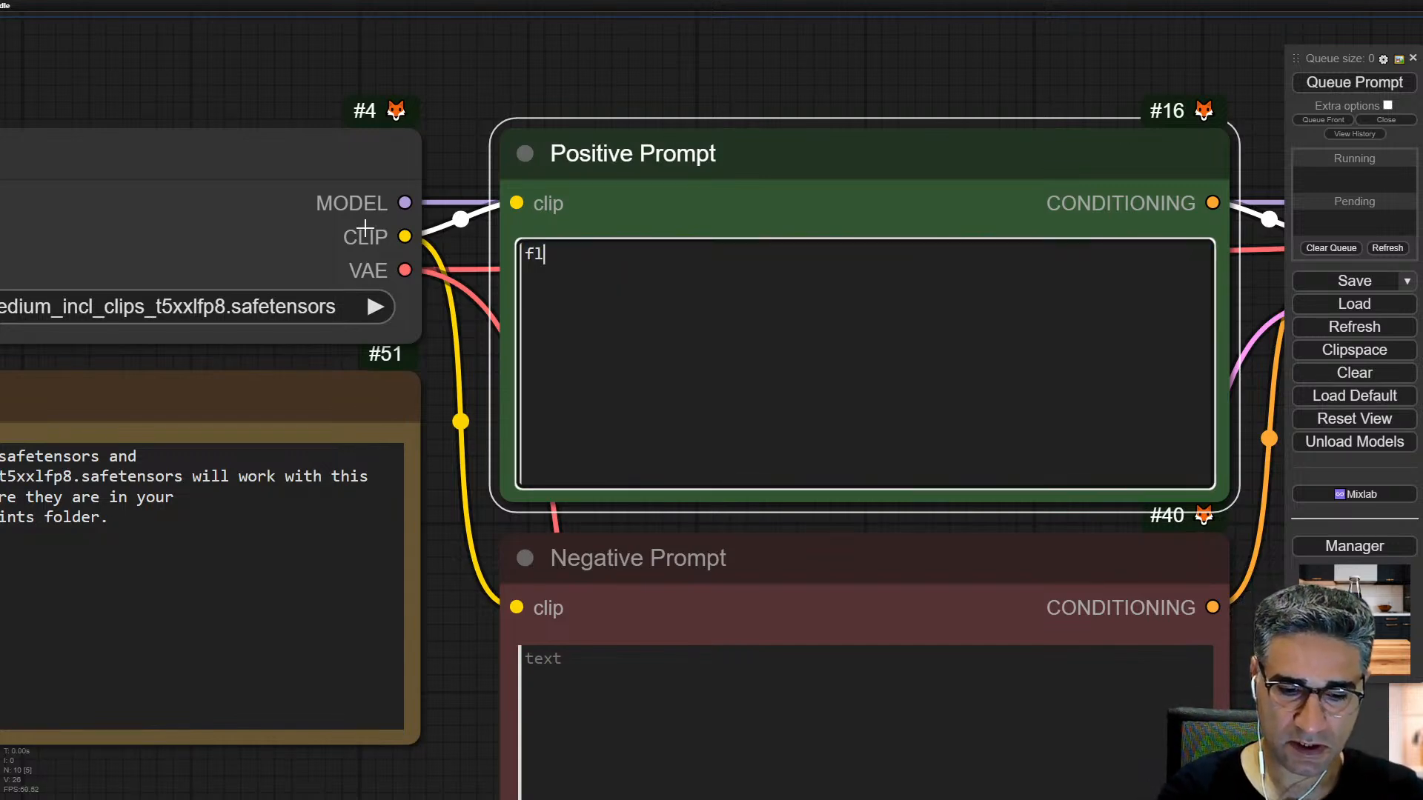
{"action": "type", "text": "ower in garden"}
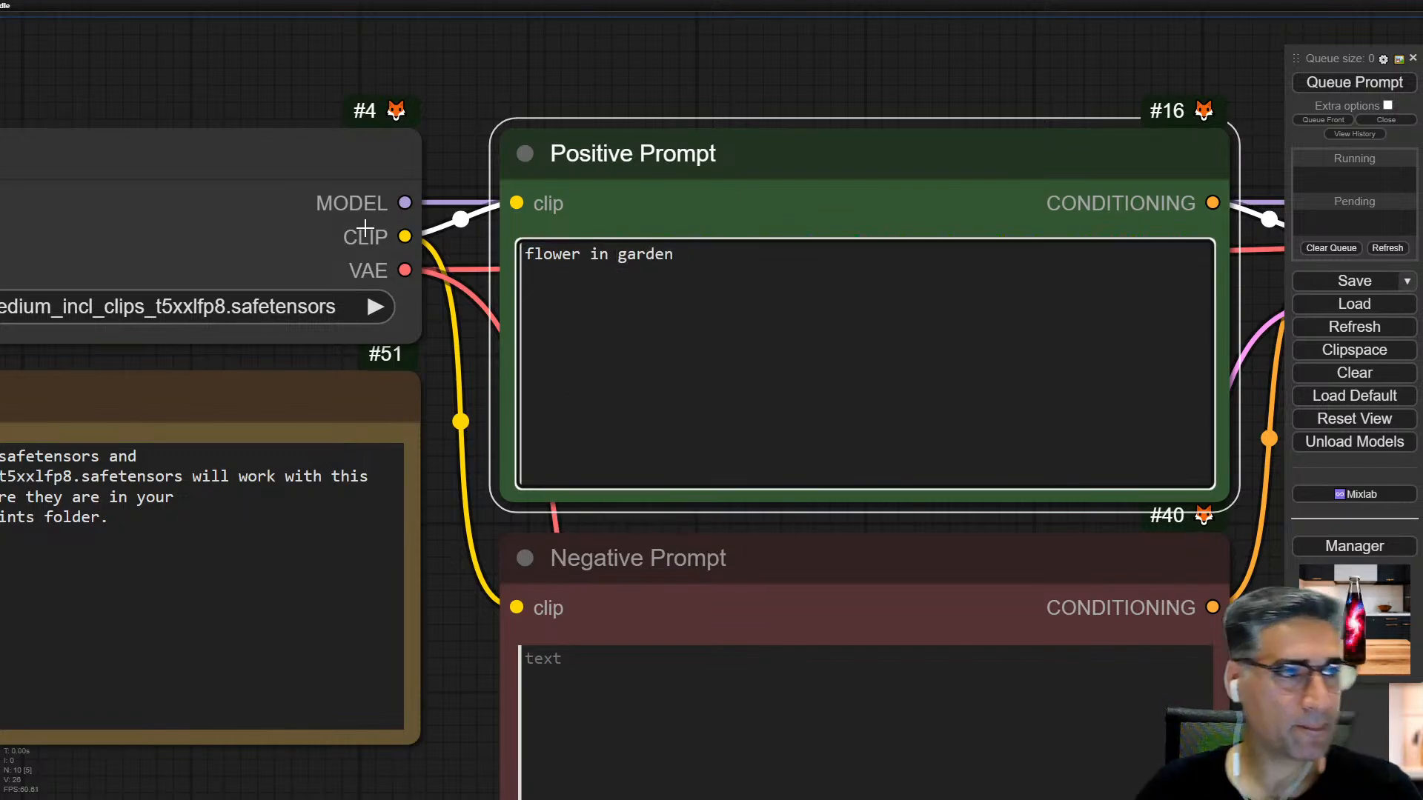
Step: Queue the image-to-image prompt and watch the KSampler preview
{"action": "scroll", "coordinate": [360, 227], "scroll_direction": "down", "scroll_amount": 10}
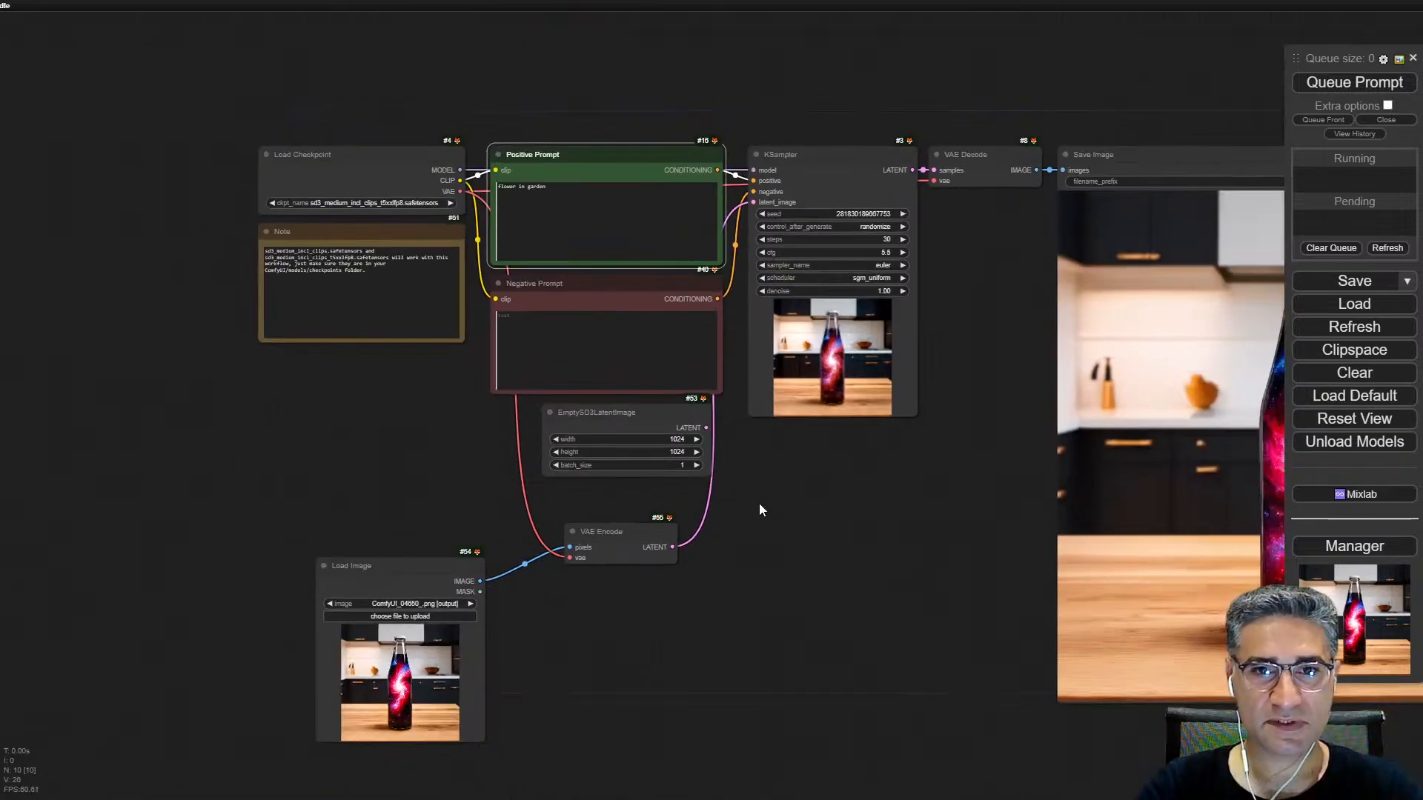
{"action": "left_click_drag", "start_coordinate": [864, 455], "coordinate": [733, 464]}
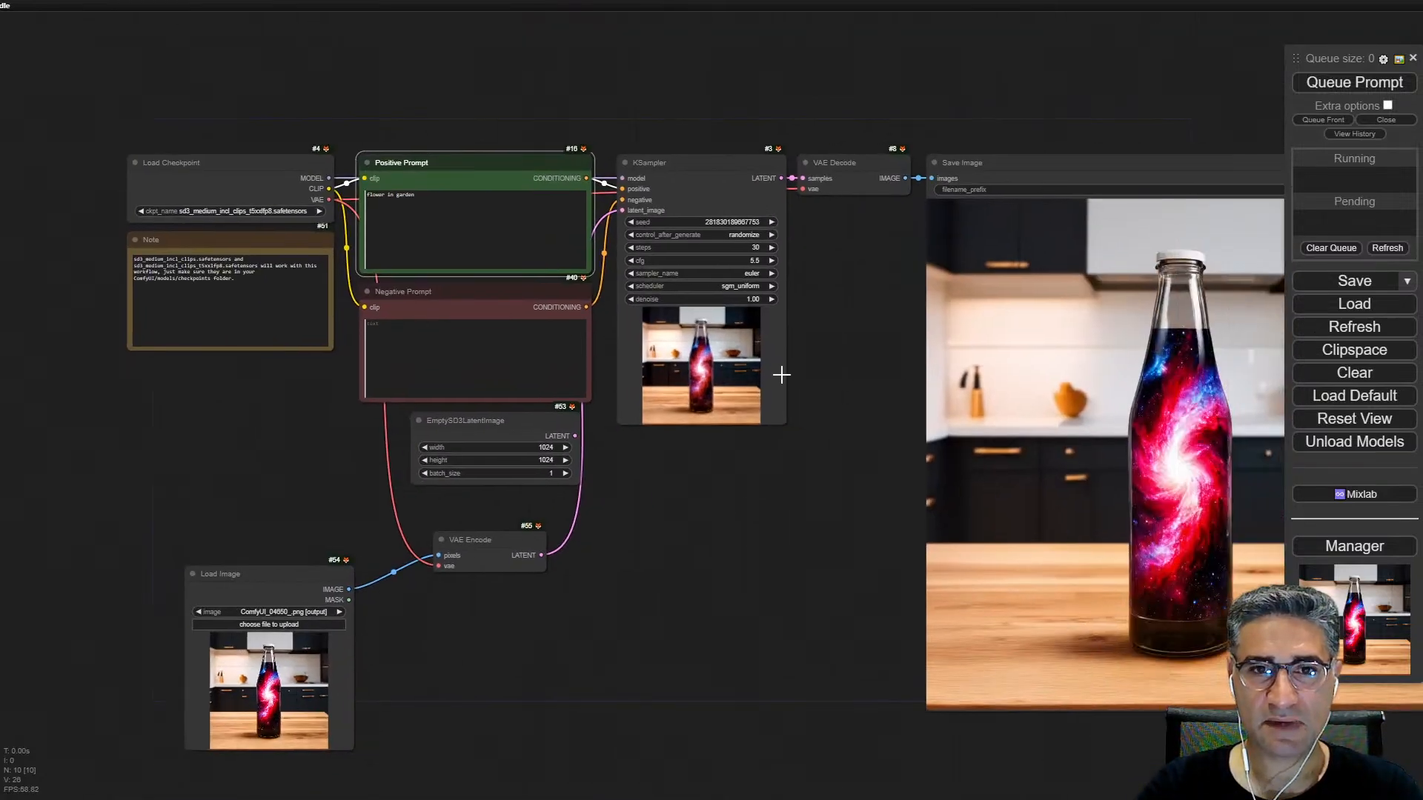
{"action": "left_click", "coordinate": [1376, 86]}
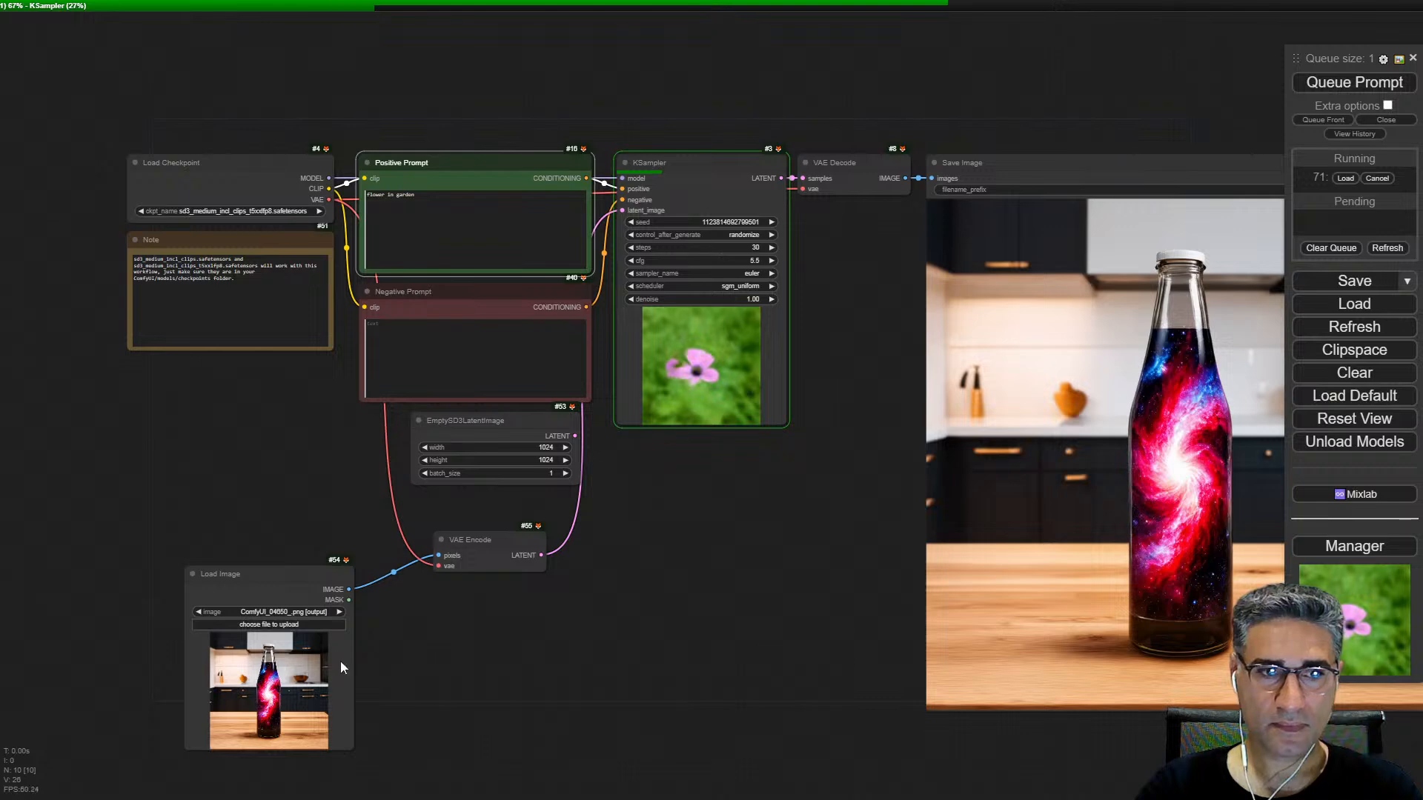
{"action": "scroll", "coordinate": [692, 327], "scroll_direction": "up", "scroll_amount": 5}
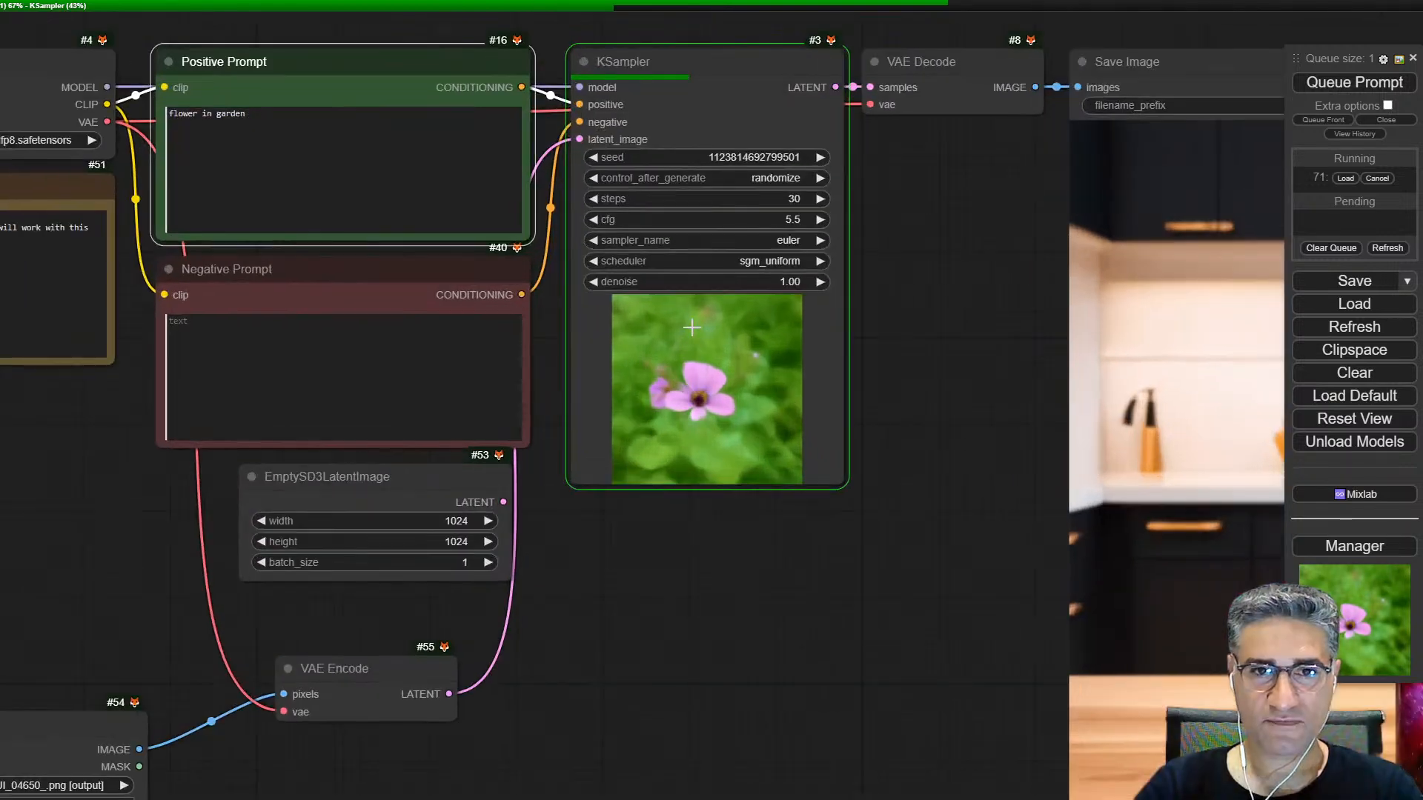
Step: Shrink the Save Image node, move VAE Encode beside the empty latent node, and place Load Image beneath the KSampler
{"action": "scroll", "coordinate": [691, 327], "scroll_direction": "down", "scroll_amount": 9}
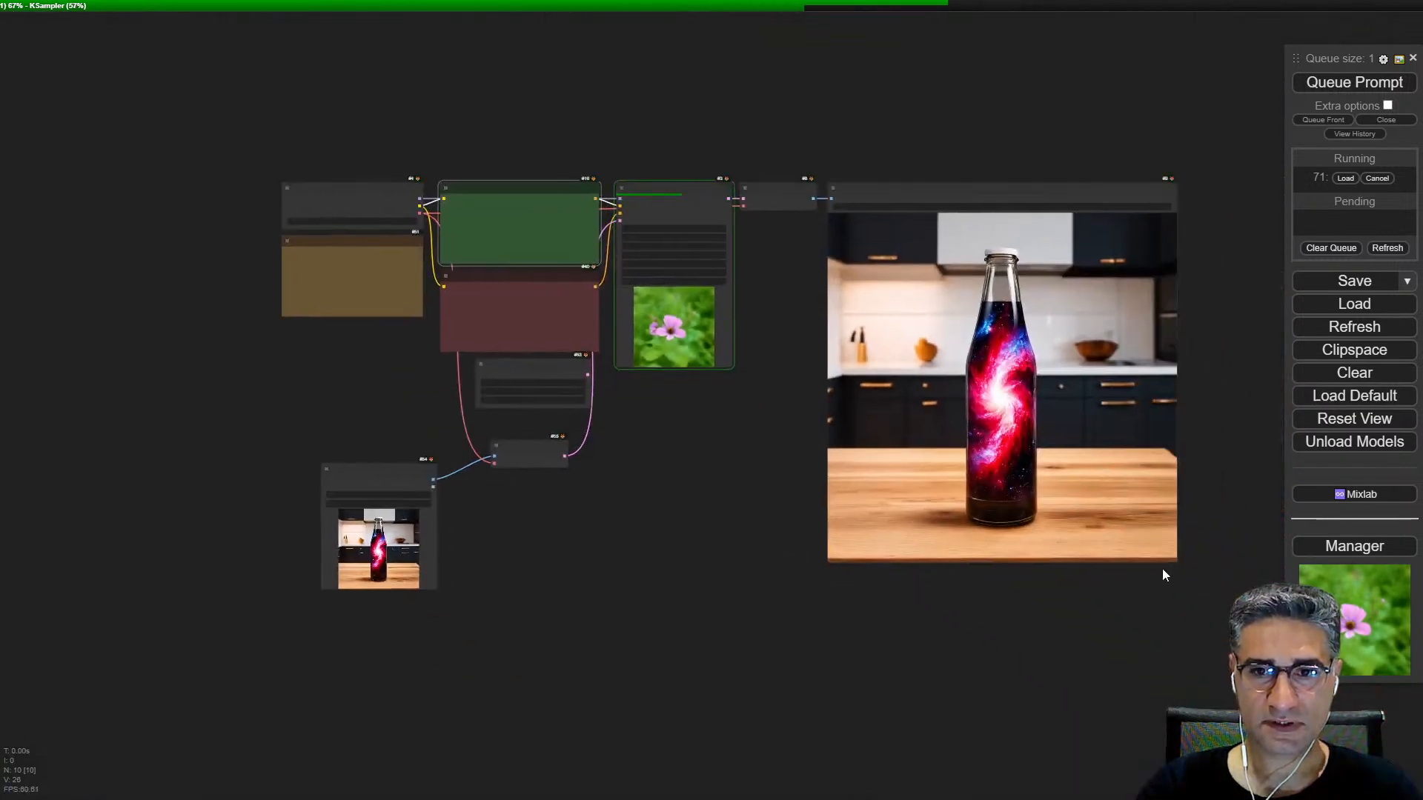
{"action": "left_click_drag", "start_coordinate": [1175, 561], "coordinate": [948, 340]}
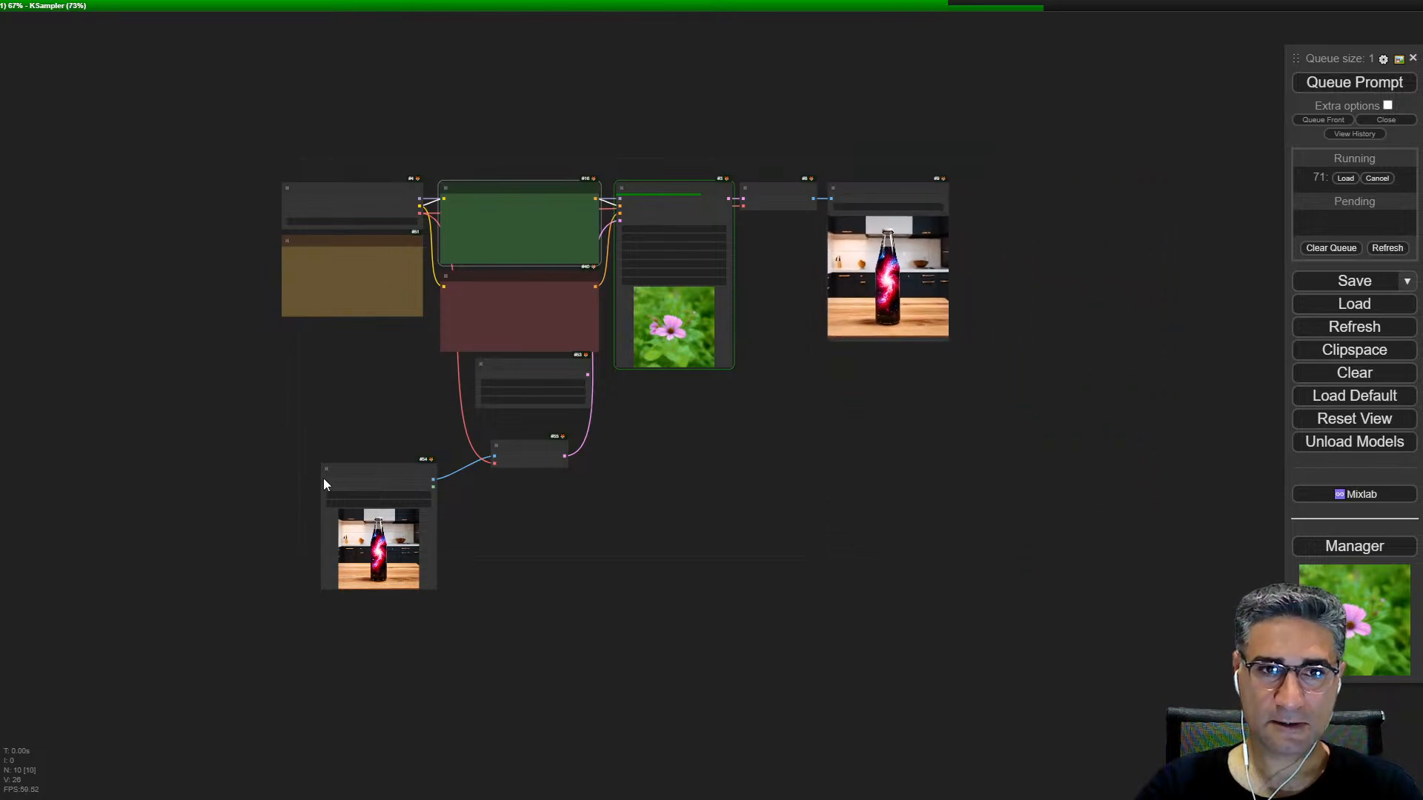
{"action": "left_click_drag", "start_coordinate": [358, 483], "coordinate": [371, 363]}
{"action": "left_click_drag", "start_coordinate": [527, 451], "coordinate": [557, 407]}
{"action": "left_click_drag", "start_coordinate": [390, 351], "coordinate": [681, 375]}
Step: Set the KSampler's denoise to 0.79 after checking the generated flower image
{"action": "scroll", "coordinate": [686, 322], "scroll_direction": "up", "scroll_amount": 12}
{"action": "left_click_drag", "start_coordinate": [897, 197], "coordinate": [593, 305]}
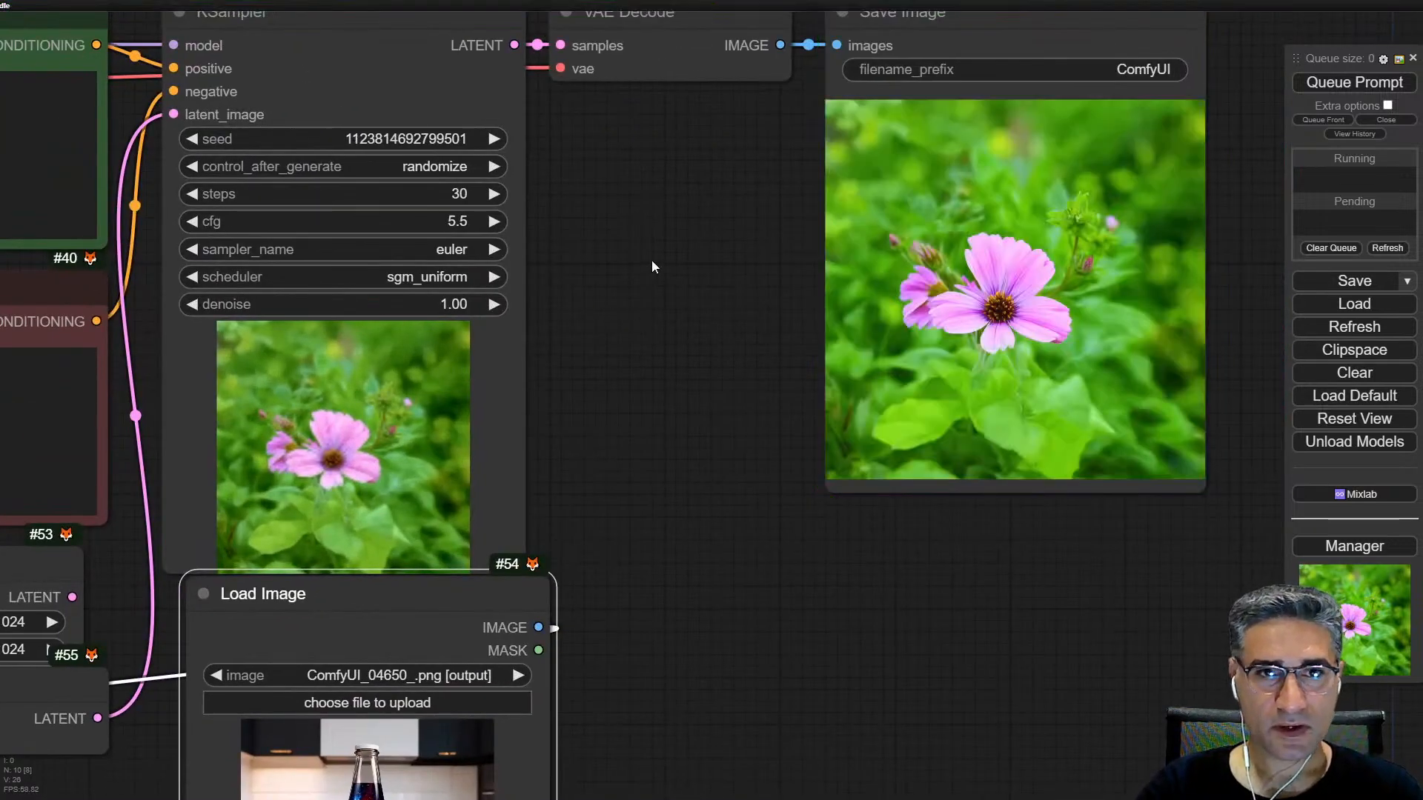
{"action": "scroll", "coordinate": [1012, 274], "scroll_direction": "up", "scroll_amount": 10}
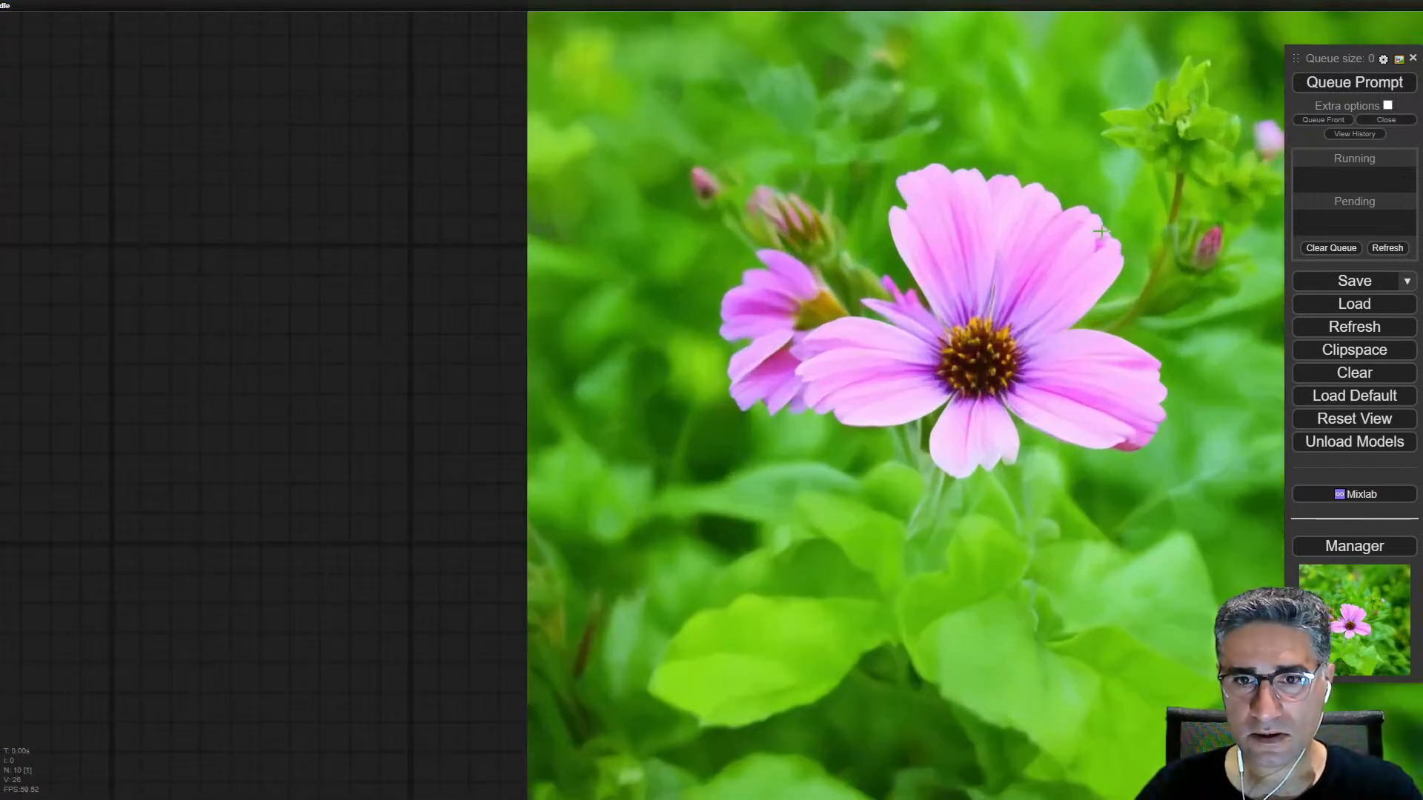
{"action": "left_click_drag", "start_coordinate": [1102, 231], "coordinate": [802, 317]}
{"action": "scroll", "coordinate": [740, 362], "scroll_direction": "up", "scroll_amount": 7}
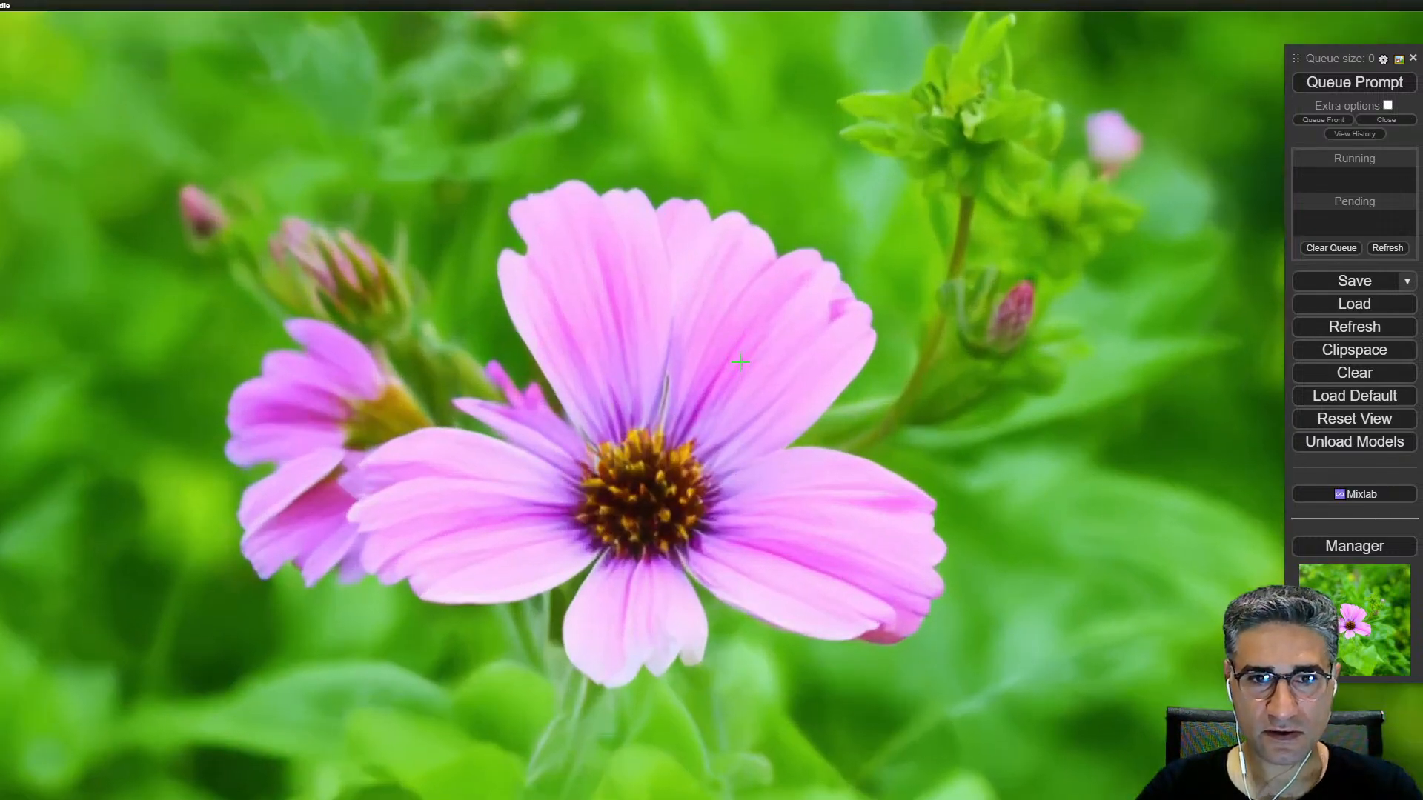
{"action": "scroll", "coordinate": [741, 361], "scroll_direction": "down", "scroll_amount": 10}
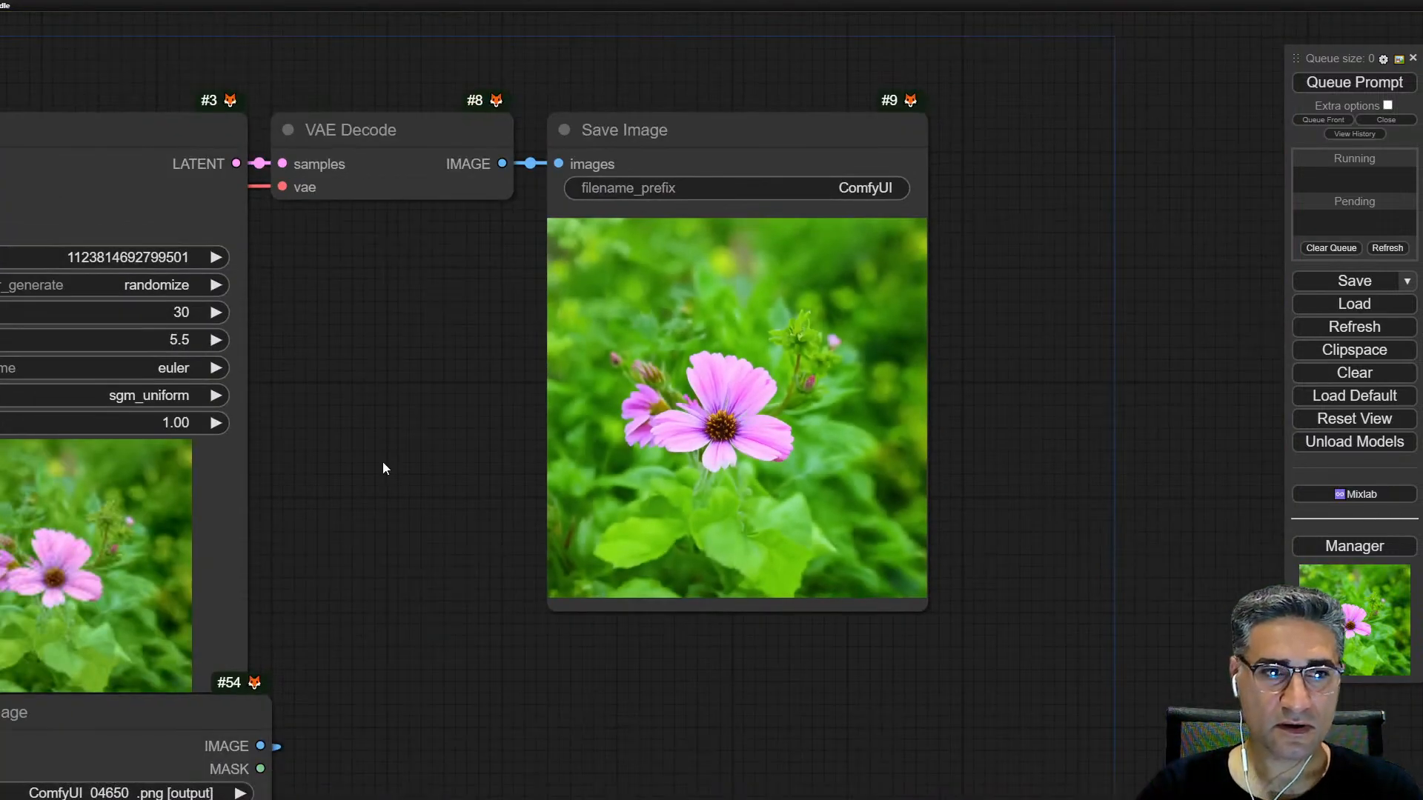
{"action": "left_click_drag", "start_coordinate": [97, 419], "coordinate": [400, 365]}
{"action": "left_click", "coordinate": [398, 367]}
{"action": "scroll", "coordinate": [398, 367], "scroll_direction": "up", "scroll_amount": 1}
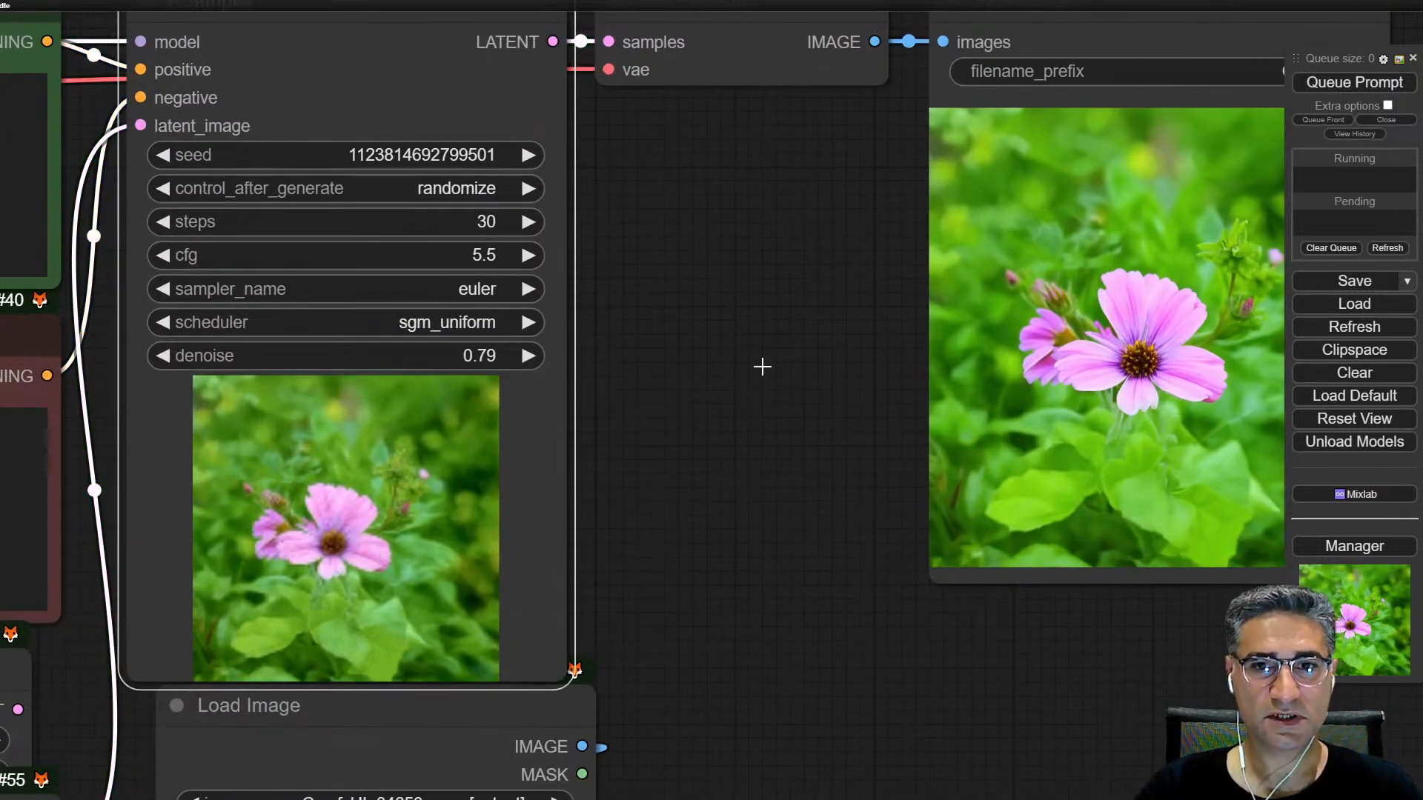
Step: Queue the Save Image output and raise the KSampler's denoise to 0.80 while it runs
{"action": "right_click", "coordinate": [1140, 279]}
{"action": "left_click", "coordinate": [1244, 466]}
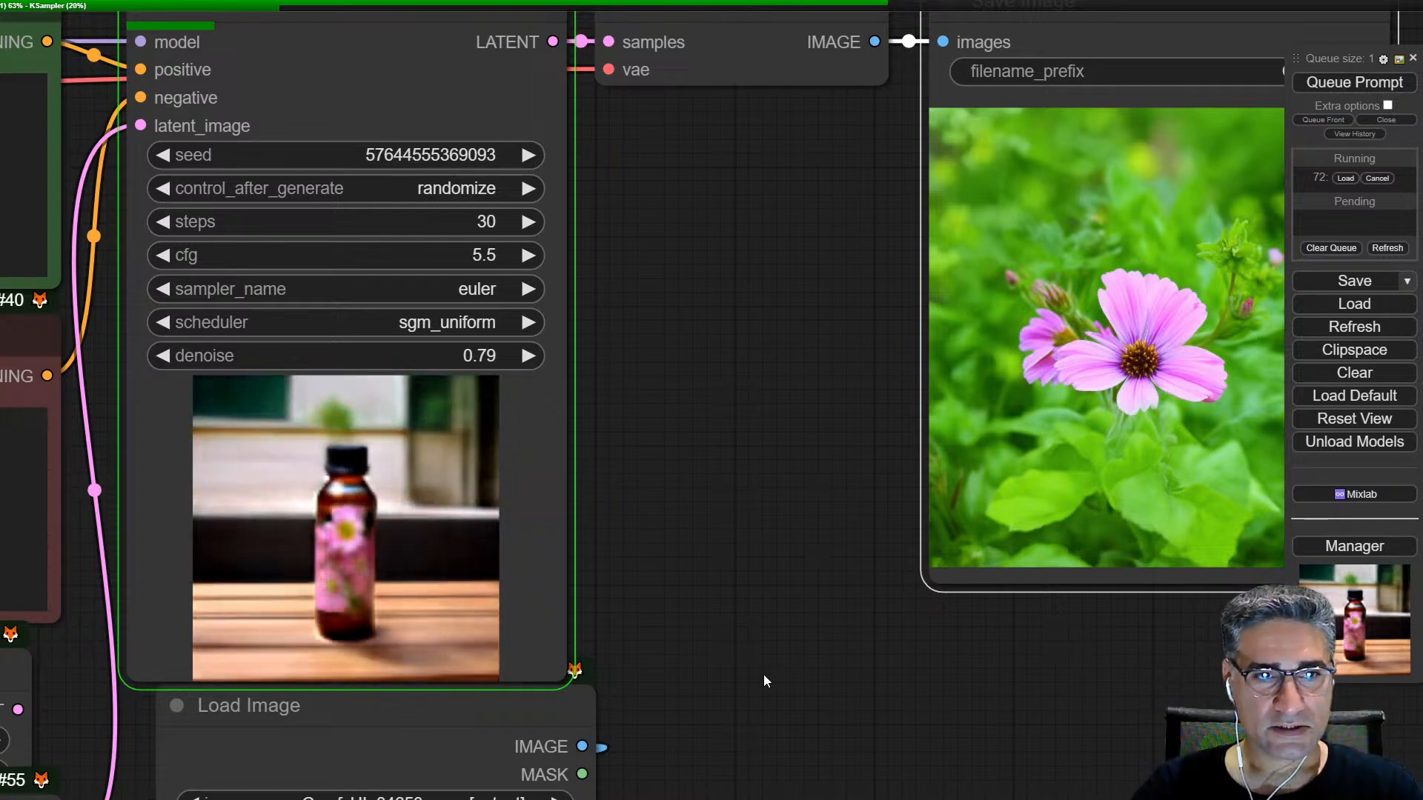
{"action": "left_click_drag", "start_coordinate": [785, 668], "coordinate": [1021, 478]}
{"action": "left_click_drag", "start_coordinate": [1132, 635], "coordinate": [1094, 685]}
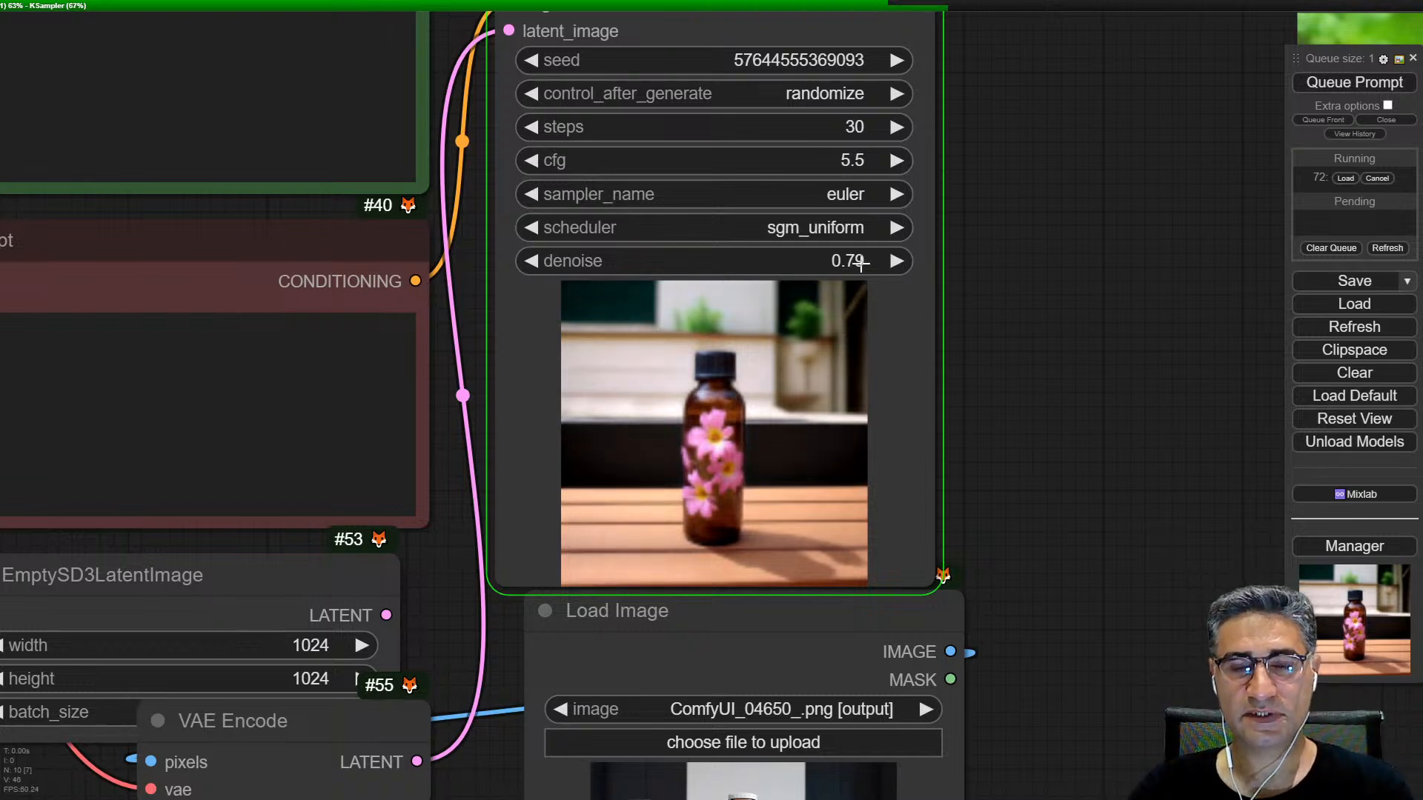
{"action": "left_click", "coordinate": [905, 257]}
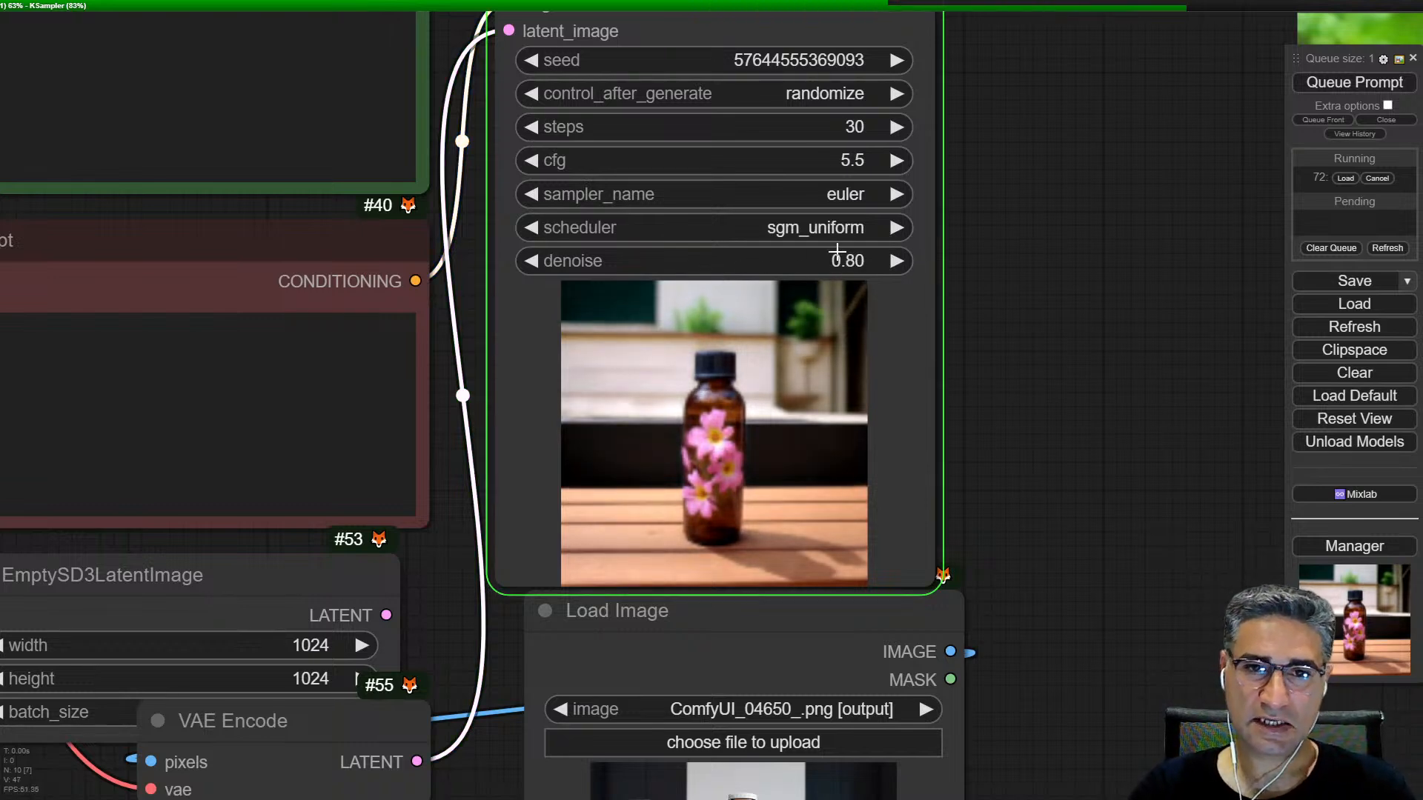
Step: Compare the generated bottle image with the source image in Load Image and the KSampler's denoise setting
{"action": "left_click_drag", "start_coordinate": [1060, 522], "coordinate": [1151, 181]}
{"action": "scroll", "coordinate": [1132, 279], "scroll_direction": "down", "scroll_amount": 2}
{"action": "left_click_drag", "start_coordinate": [1132, 279], "coordinate": [886, 559]}
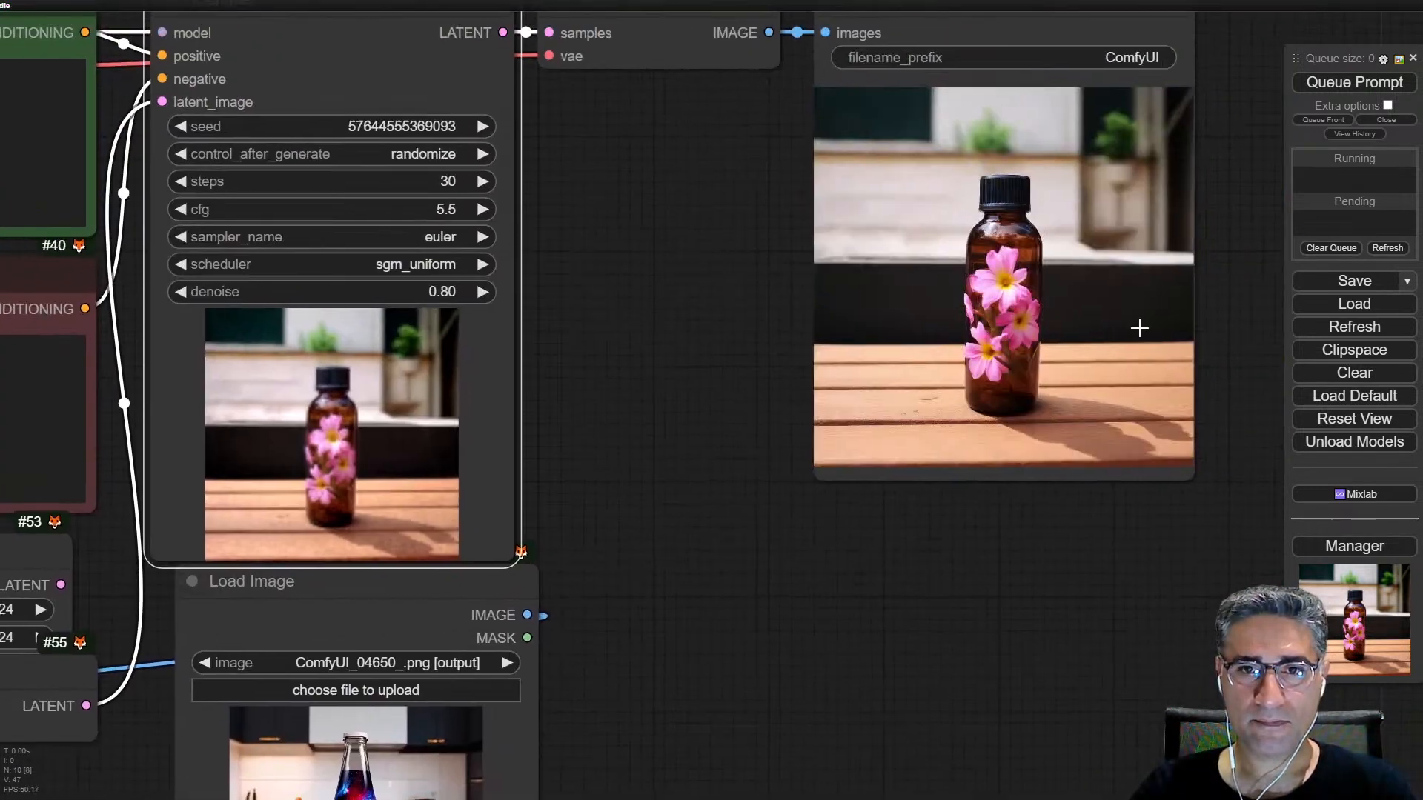
{"action": "scroll", "coordinate": [1105, 203], "scroll_direction": "up", "scroll_amount": 3}
{"action": "left_click_drag", "start_coordinate": [1105, 202], "coordinate": [1056, 354]}
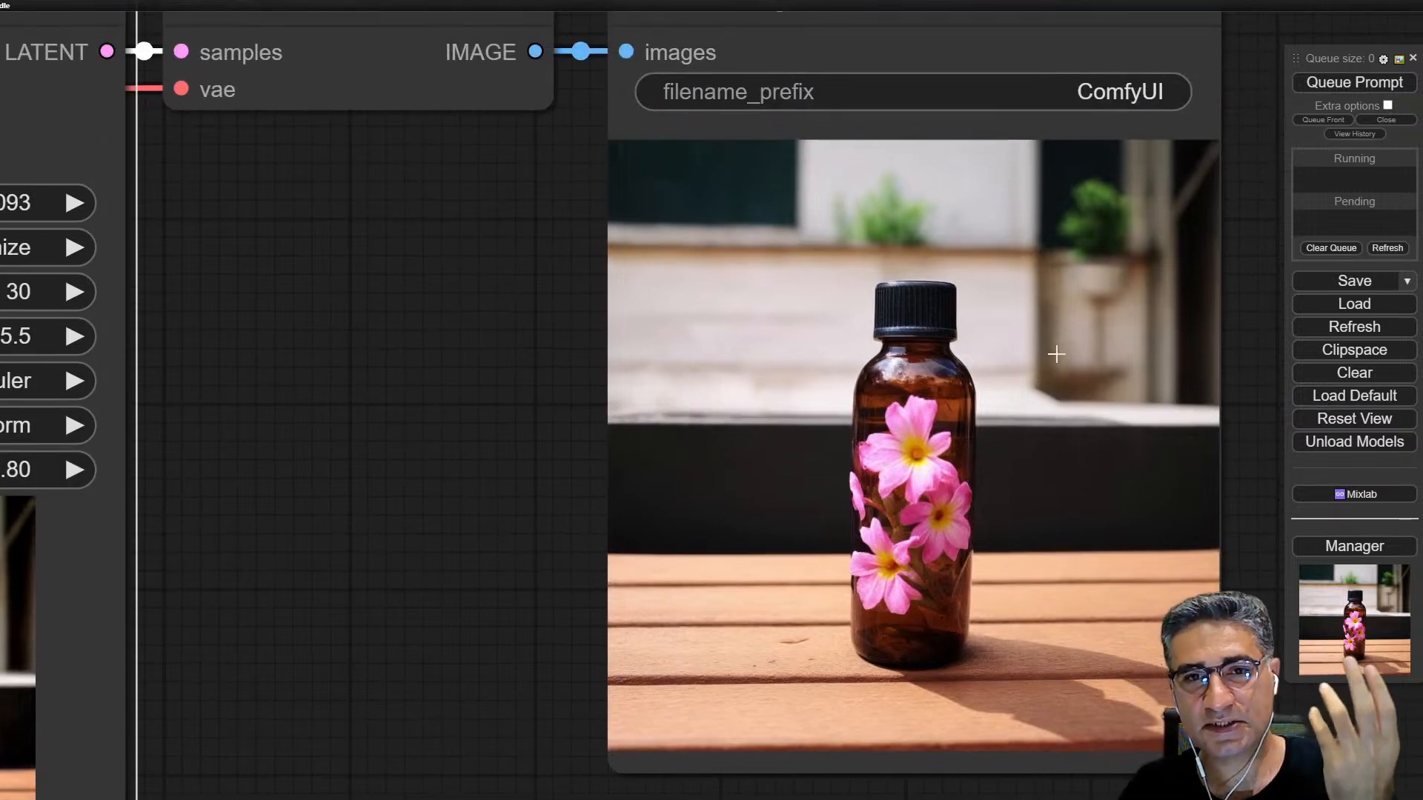
{"action": "left_click_drag", "start_coordinate": [1056, 355], "coordinate": [1061, 386]}
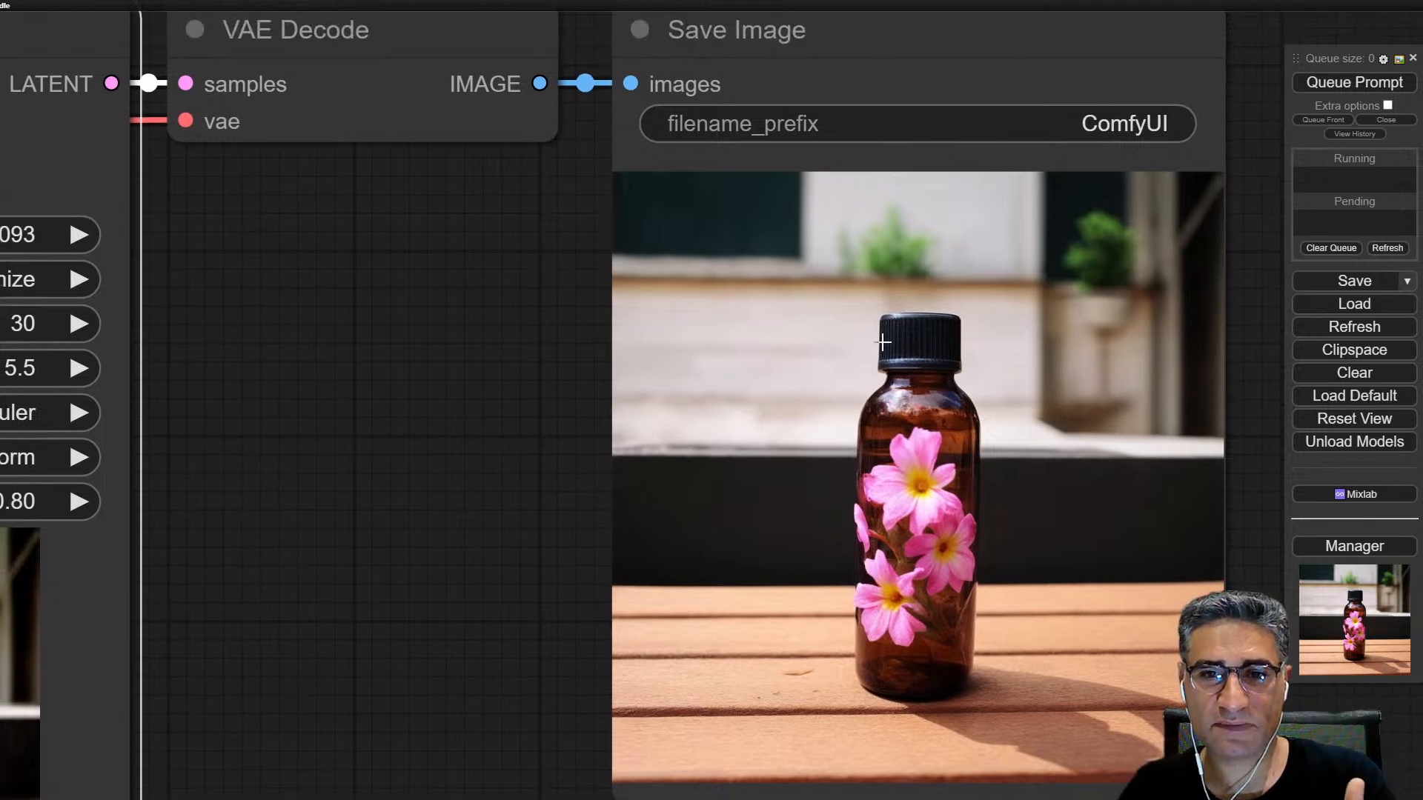
{"action": "scroll", "coordinate": [665, 521], "scroll_direction": "down", "scroll_amount": 4}
{"action": "left_click_drag", "start_coordinate": [548, 688], "coordinate": [741, 401]}
{"action": "scroll", "coordinate": [704, 757], "scroll_direction": "down", "scroll_amount": 1}
{"action": "left_click_drag", "start_coordinate": [704, 757], "coordinate": [775, 571]}
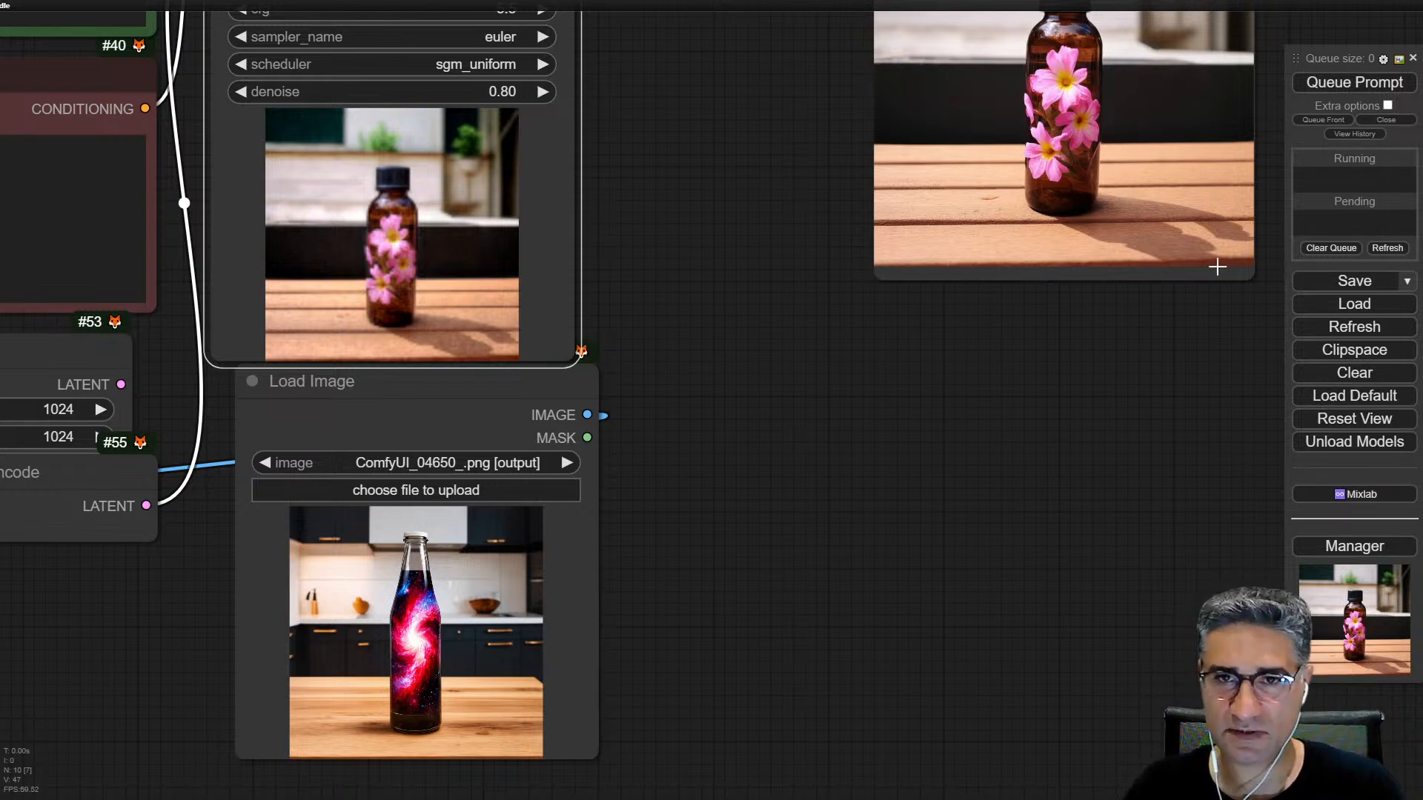
{"action": "scroll", "coordinate": [995, 331], "scroll_direction": "up", "scroll_amount": 2}
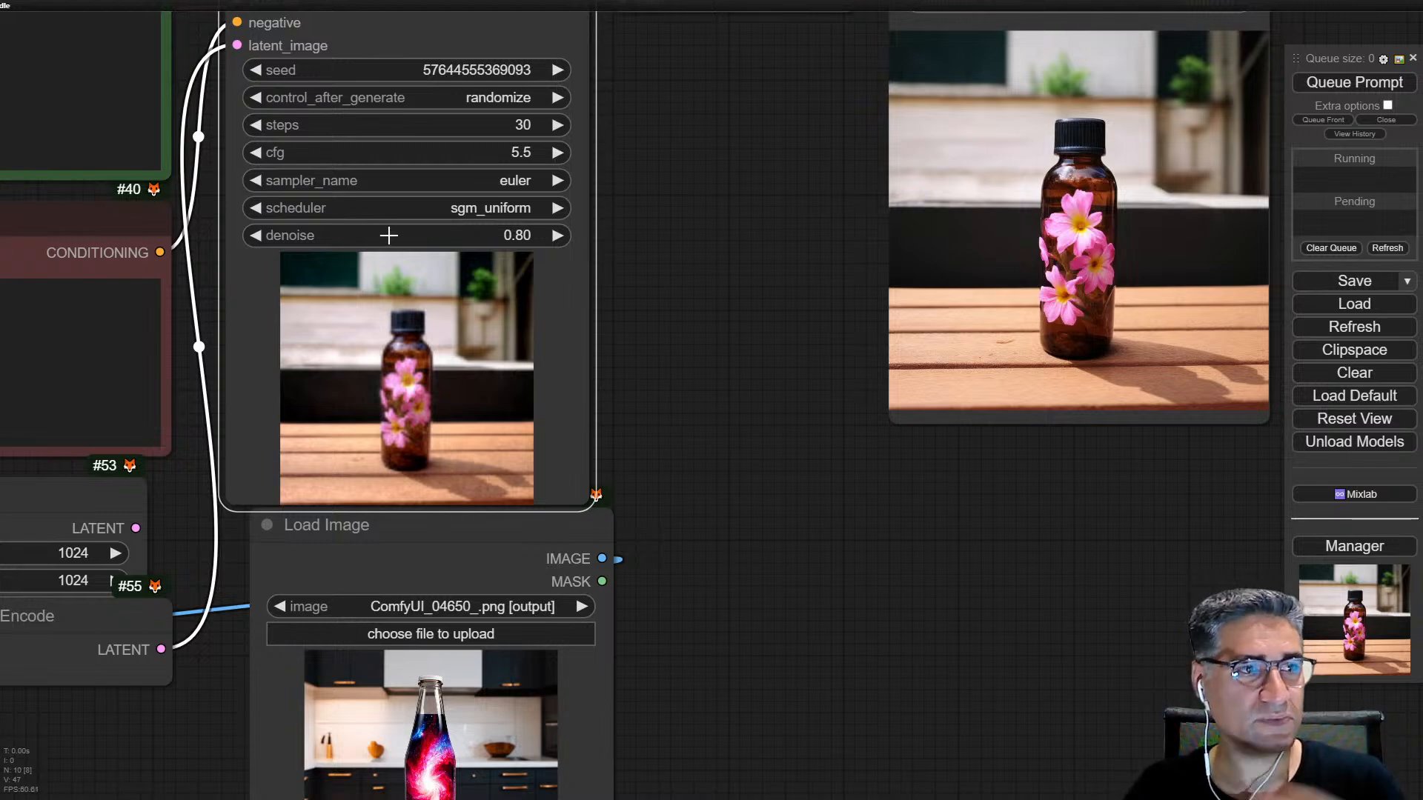
{"action": "scroll", "coordinate": [337, 222], "scroll_direction": "up", "scroll_amount": 5}
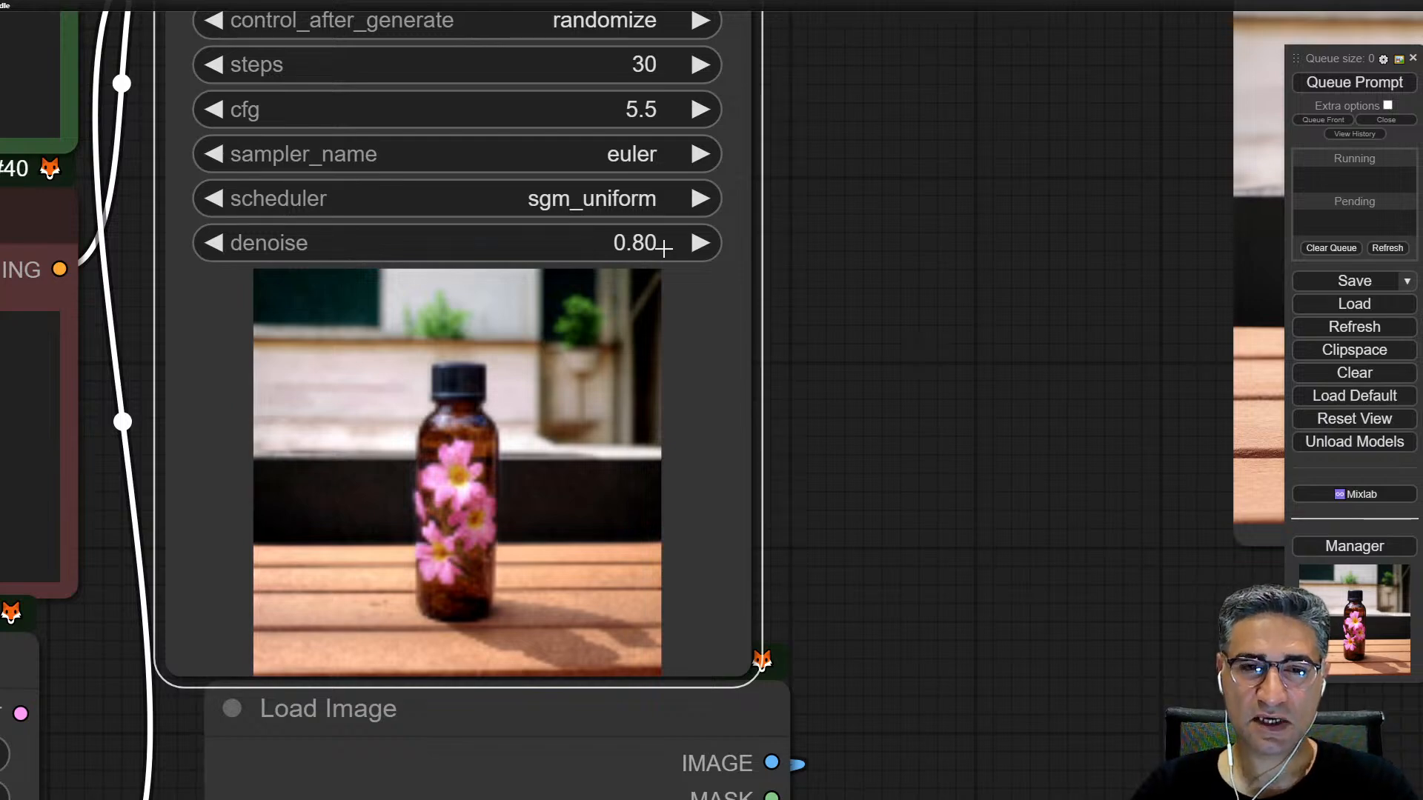
{"action": "scroll", "coordinate": [730, 396], "scroll_direction": "down", "scroll_amount": 4}
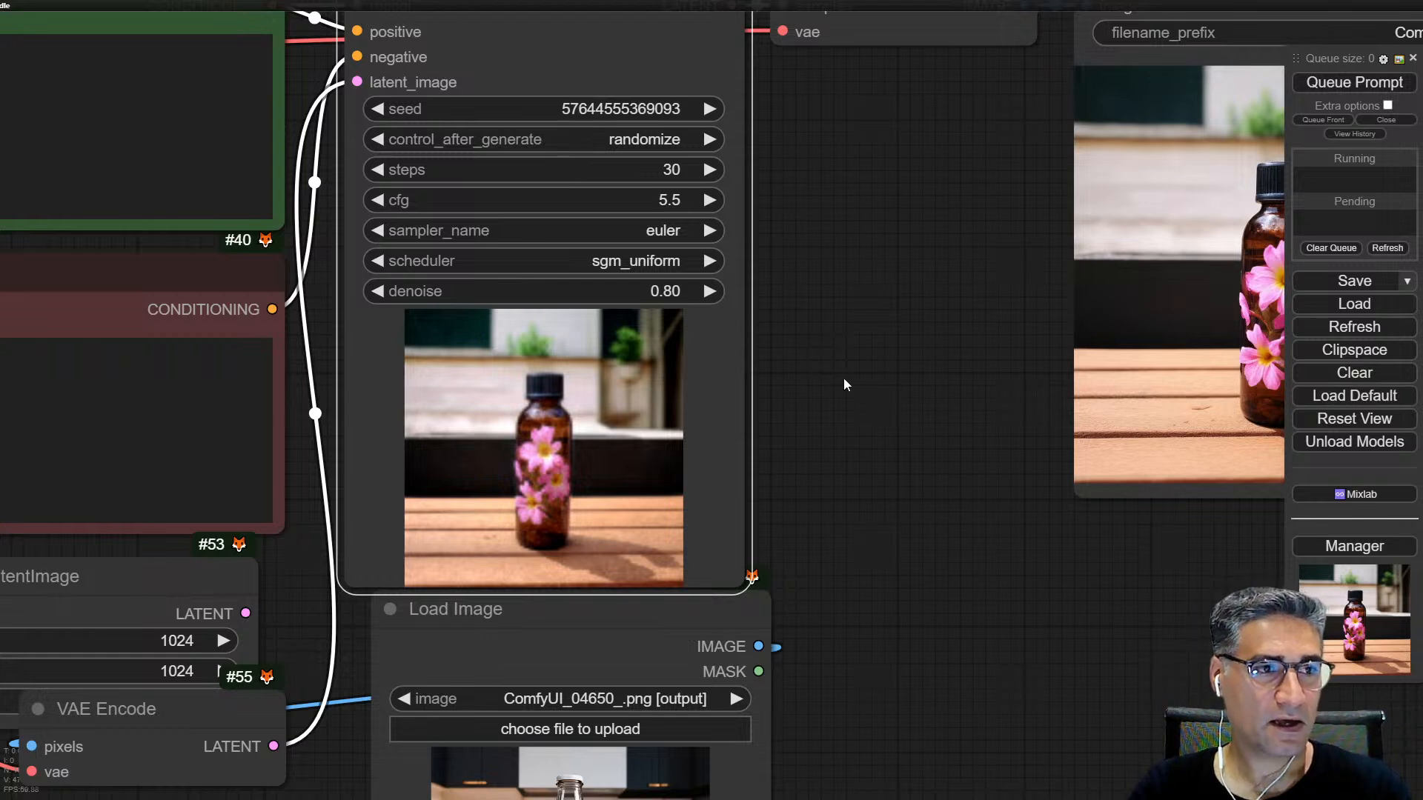
Step: Examine the flower details on the bottle in the Save Image preview
{"action": "left_click_drag", "start_coordinate": [843, 380], "coordinate": [978, 310]}
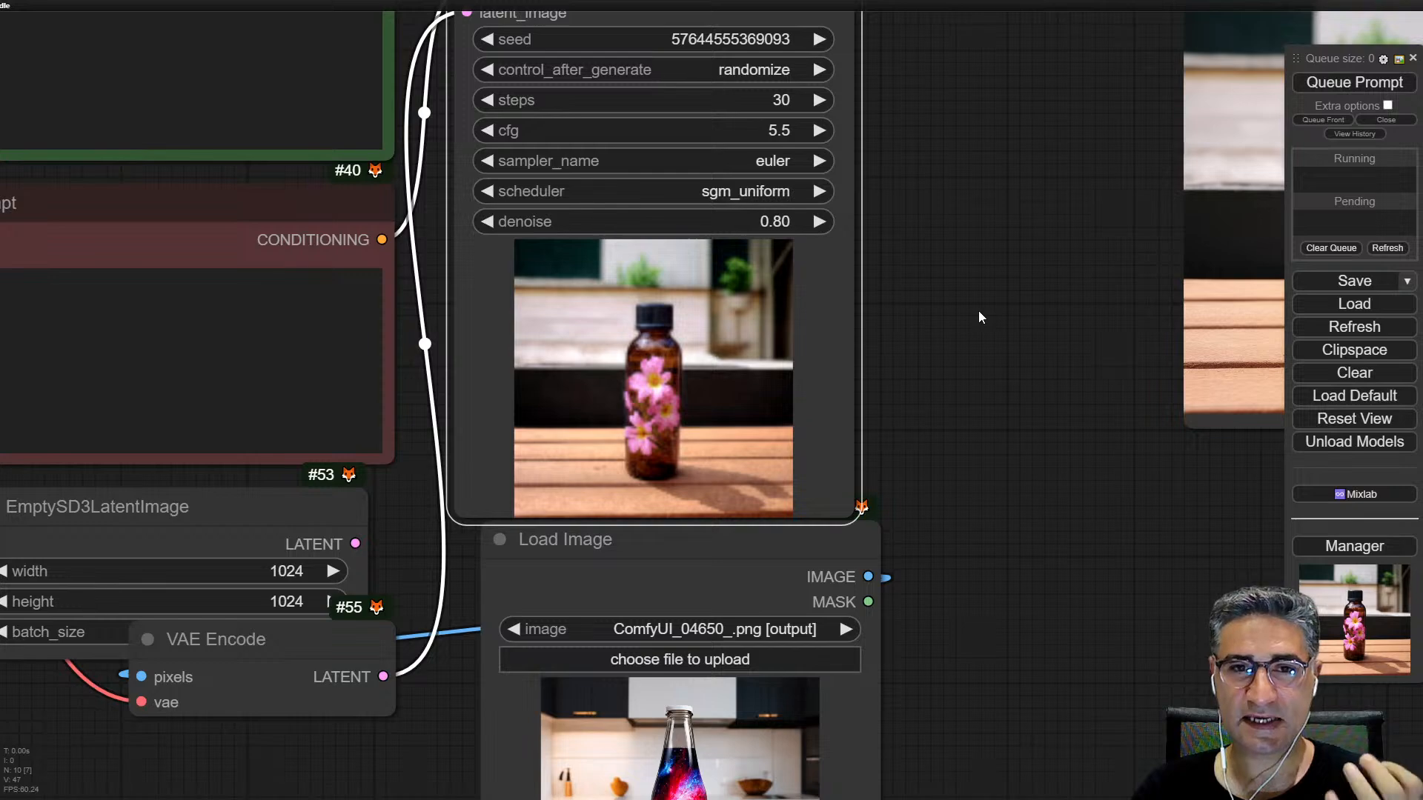
{"action": "left_click_drag", "start_coordinate": [978, 309], "coordinate": [785, 671]}
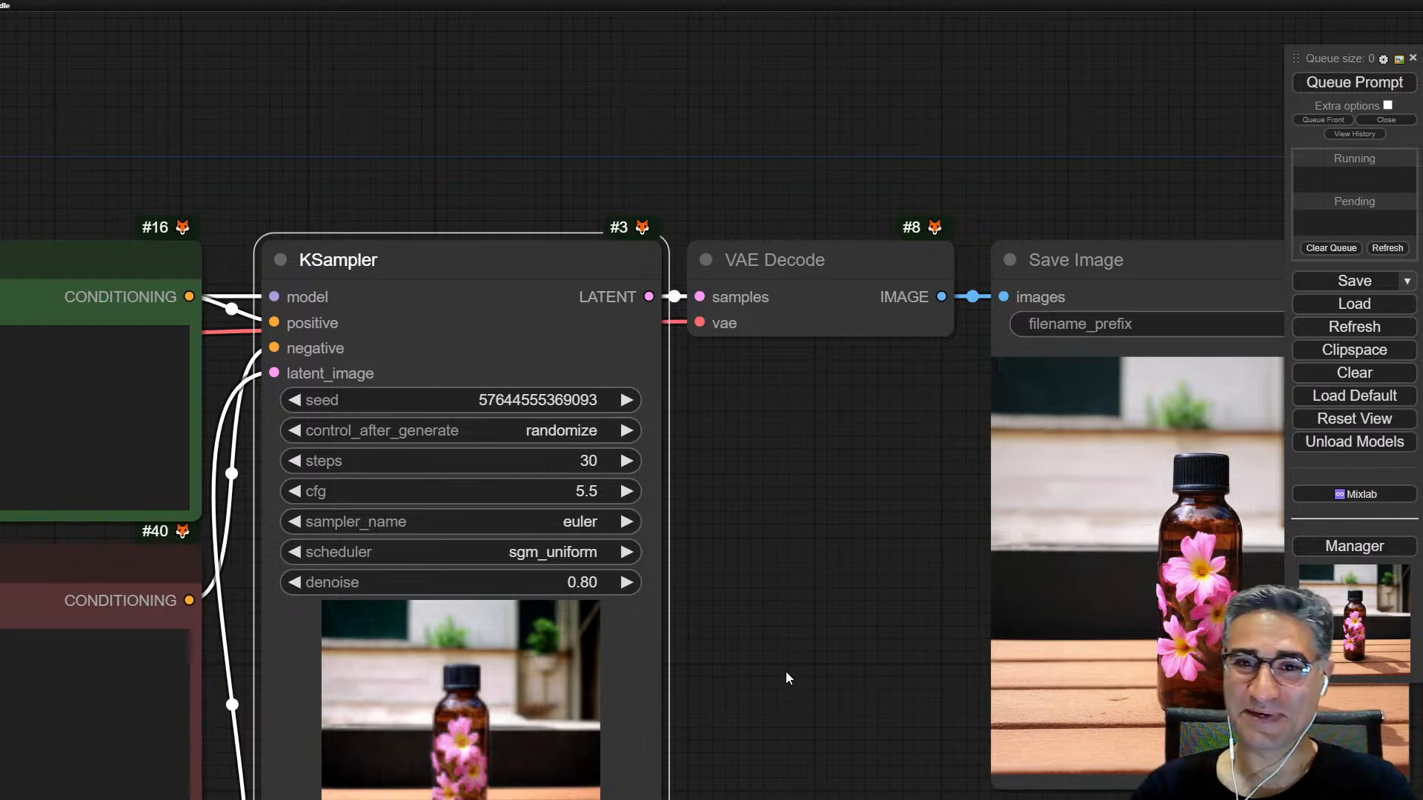
{"action": "left_click_drag", "start_coordinate": [785, 672], "coordinate": [580, 492]}
{"action": "scroll", "coordinate": [1074, 429], "scroll_direction": "up", "scroll_amount": 10}
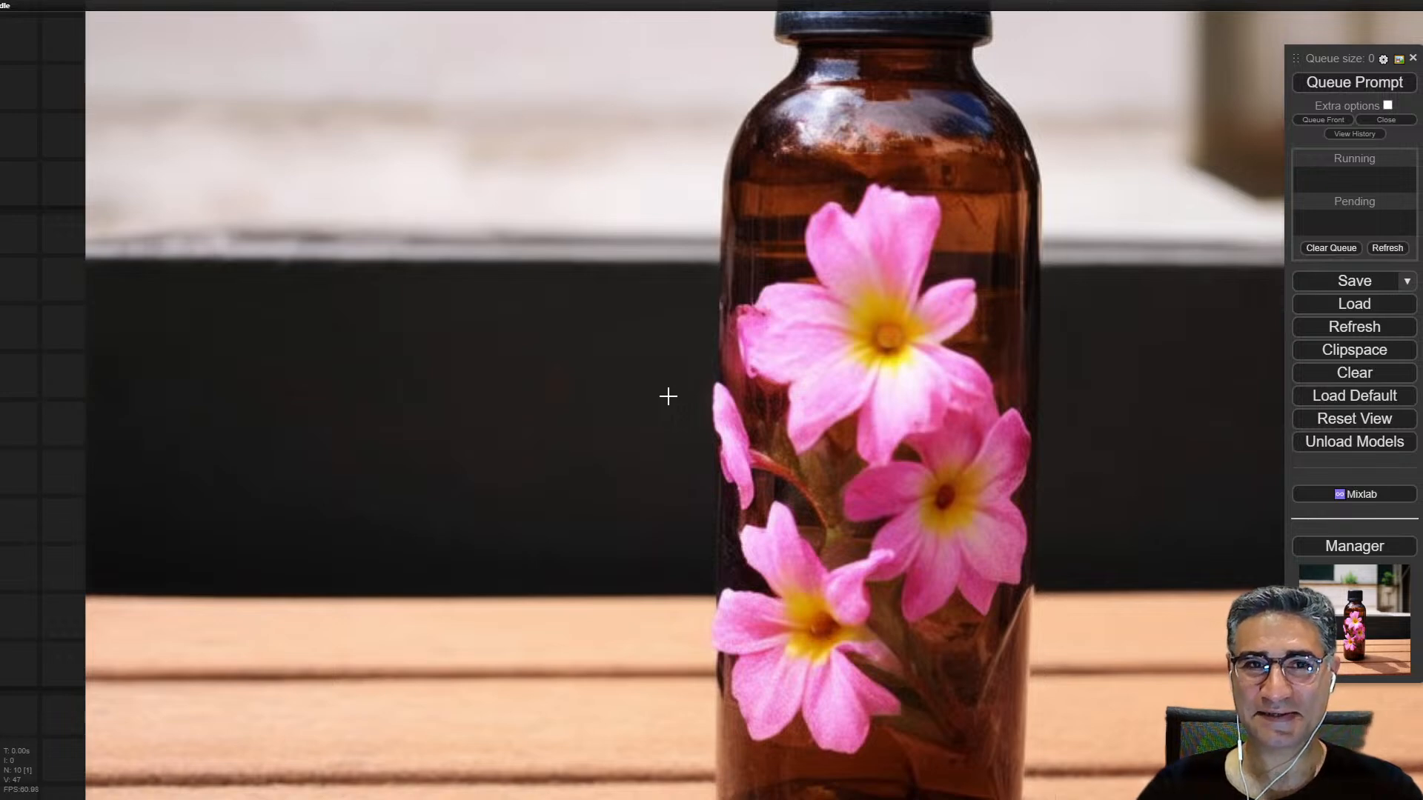
{"action": "scroll", "coordinate": [683, 454], "scroll_direction": "down", "scroll_amount": 5}
{"action": "scroll", "coordinate": [787, 461], "scroll_direction": "down", "scroll_amount": 1}
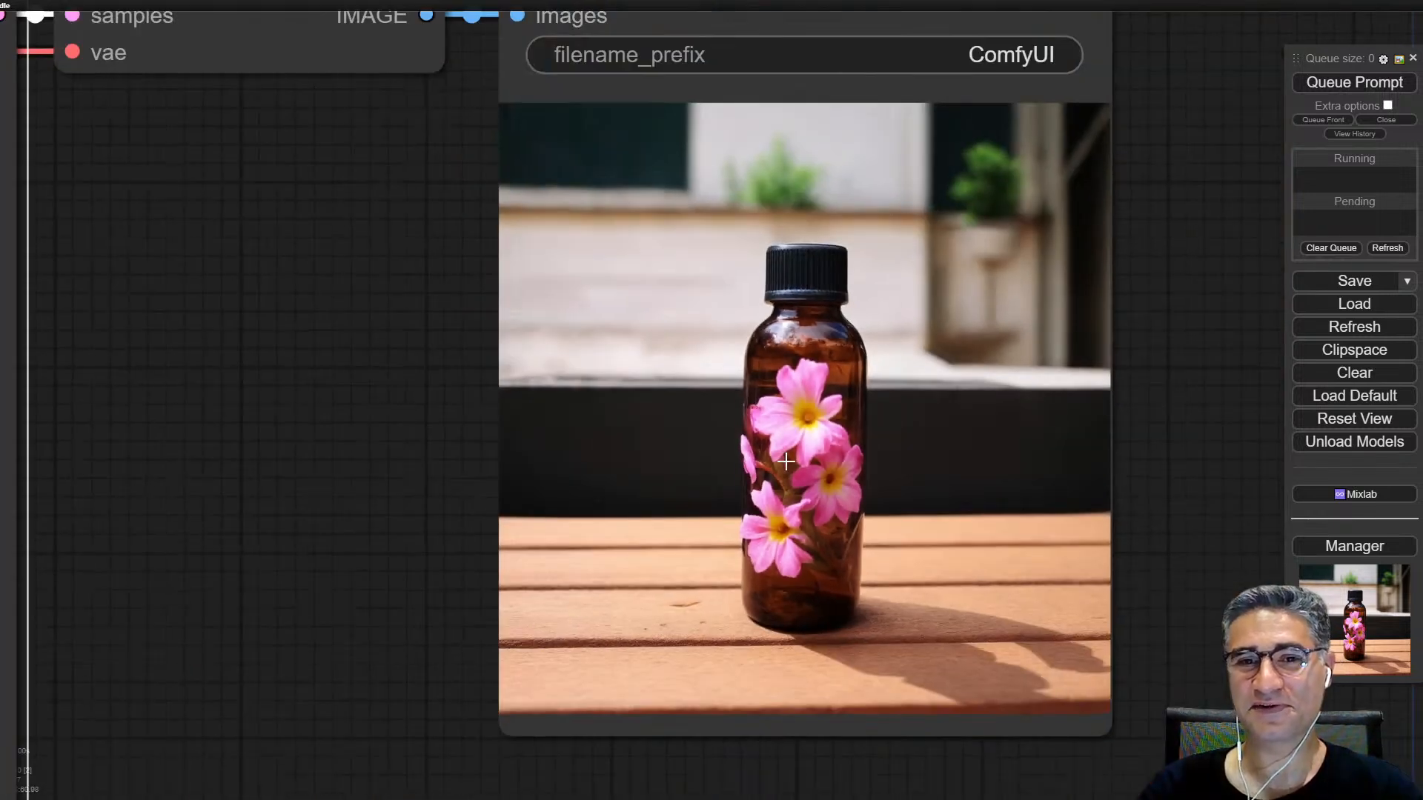
{"action": "scroll", "coordinate": [787, 461], "scroll_direction": "down", "scroll_amount": 4}
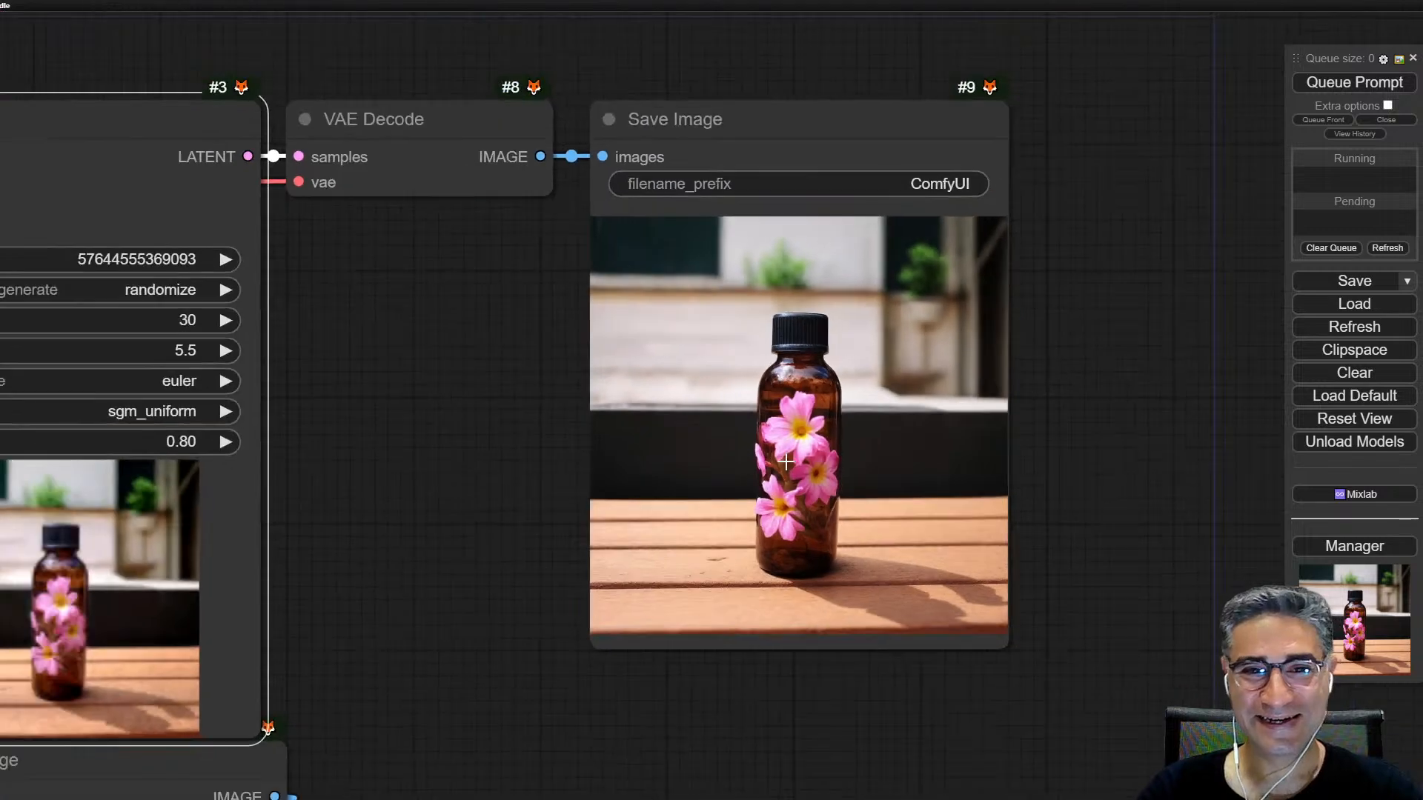
{"action": "left_click_drag", "start_coordinate": [703, 735], "coordinate": [703, 611]}
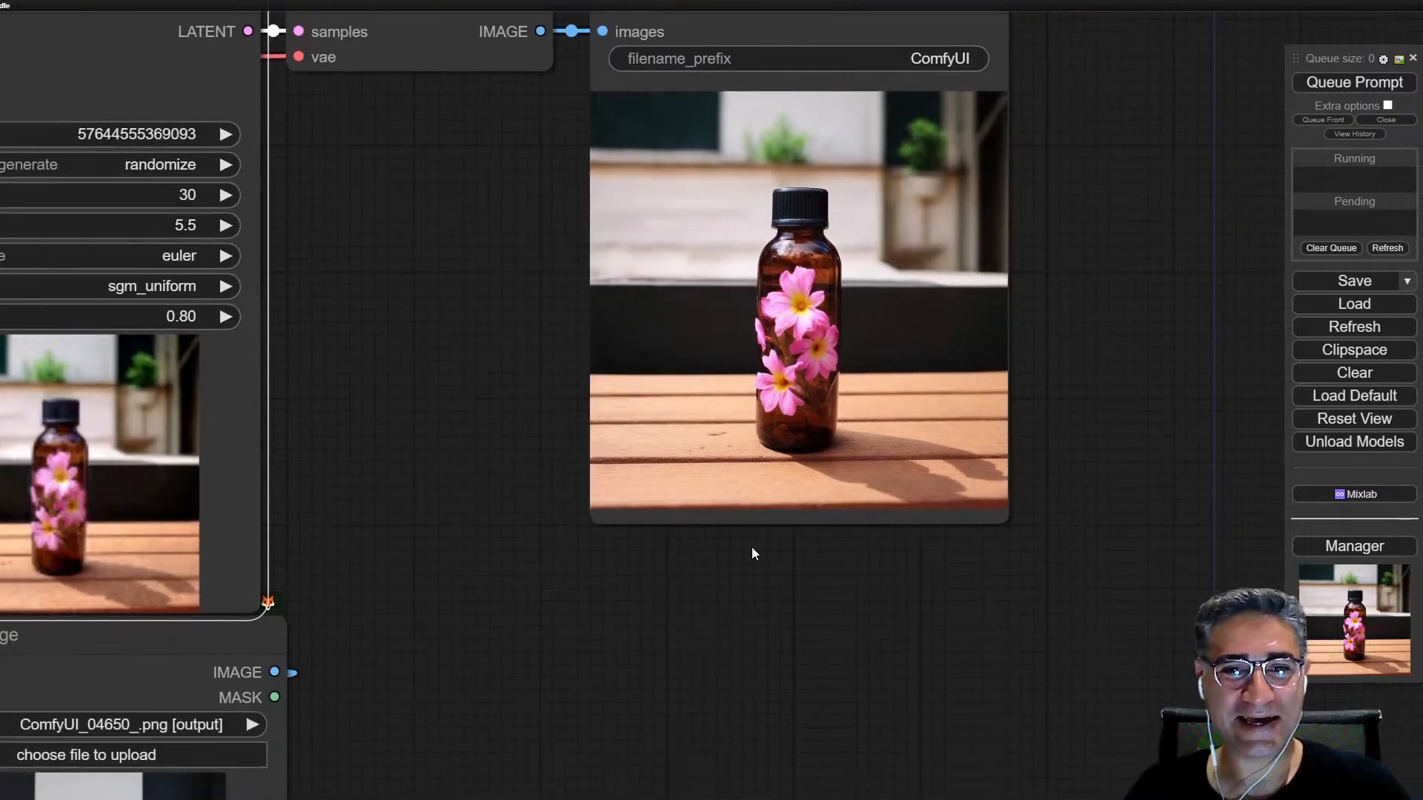
Step: Lower the KSampler's denoise to 0.67
{"action": "scroll", "coordinate": [802, 517], "scroll_direction": "up", "scroll_amount": 6}
{"action": "scroll", "coordinate": [805, 483], "scroll_direction": "down", "scroll_amount": 6}
{"action": "scroll", "coordinate": [806, 482], "scroll_direction": "down", "scroll_amount": 5}
{"action": "left_click_drag", "start_coordinate": [830, 546], "coordinate": [1123, 509]}
{"action": "scroll", "coordinate": [749, 197], "scroll_direction": "up", "scroll_amount": 4}
{"action": "left_click_drag", "start_coordinate": [768, 231], "coordinate": [756, 231]}
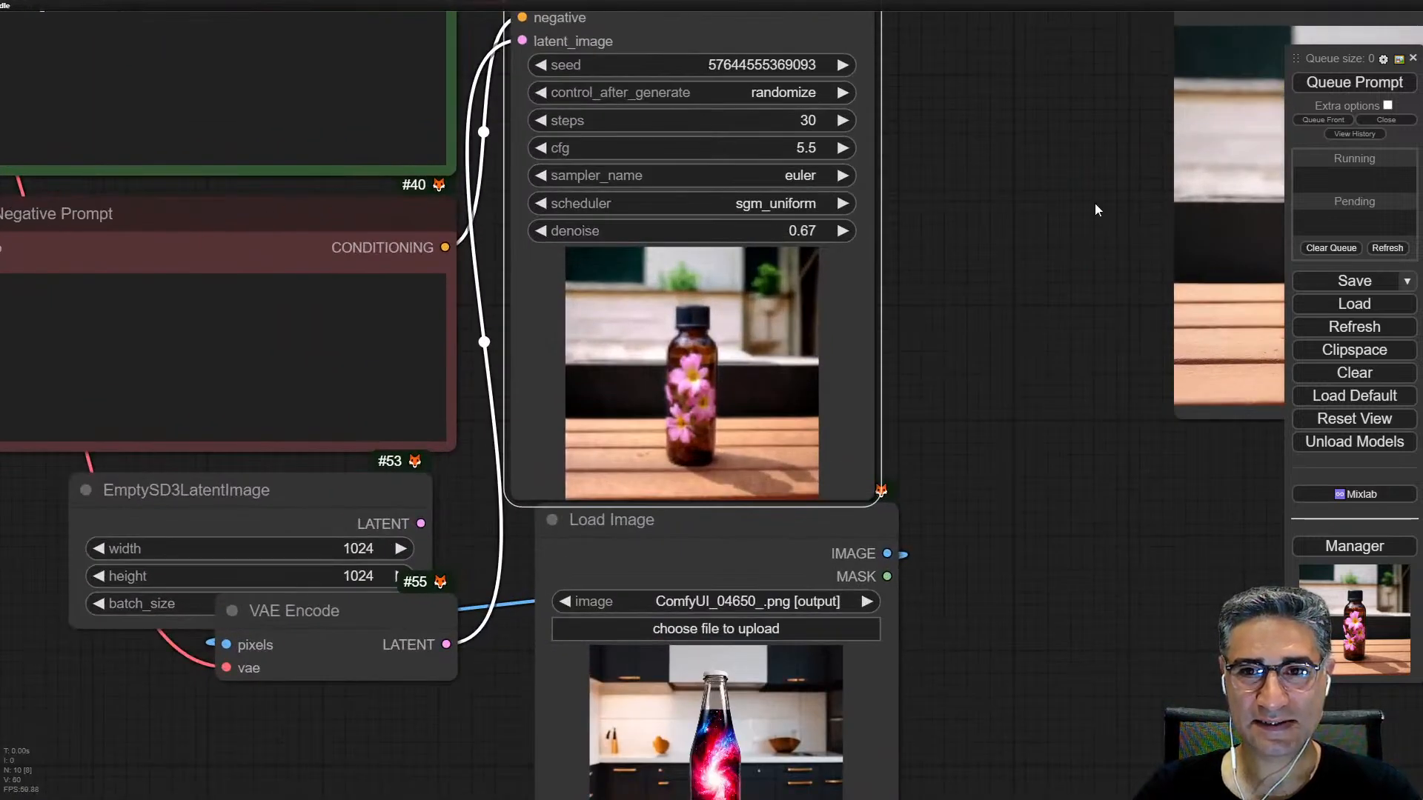
Step: Queue the Save Image output again and watch the KSampler preview
{"action": "left_click_drag", "start_coordinate": [1097, 210], "coordinate": [905, 273]}
{"action": "right_click", "coordinate": [1096, 255]}
{"action": "left_click", "coordinate": [1198, 420]}
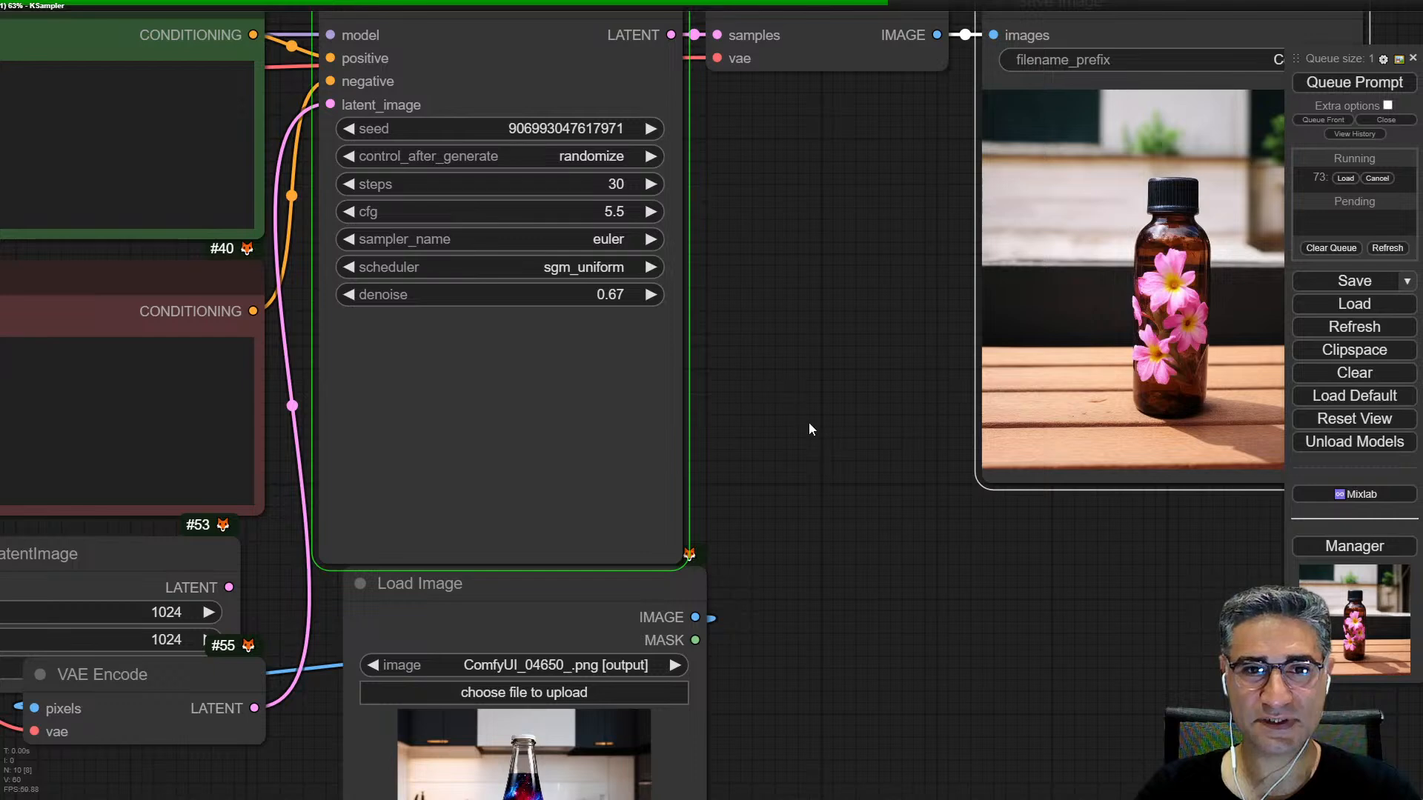
{"action": "left_click_drag", "start_coordinate": [810, 429], "coordinate": [715, 442]}
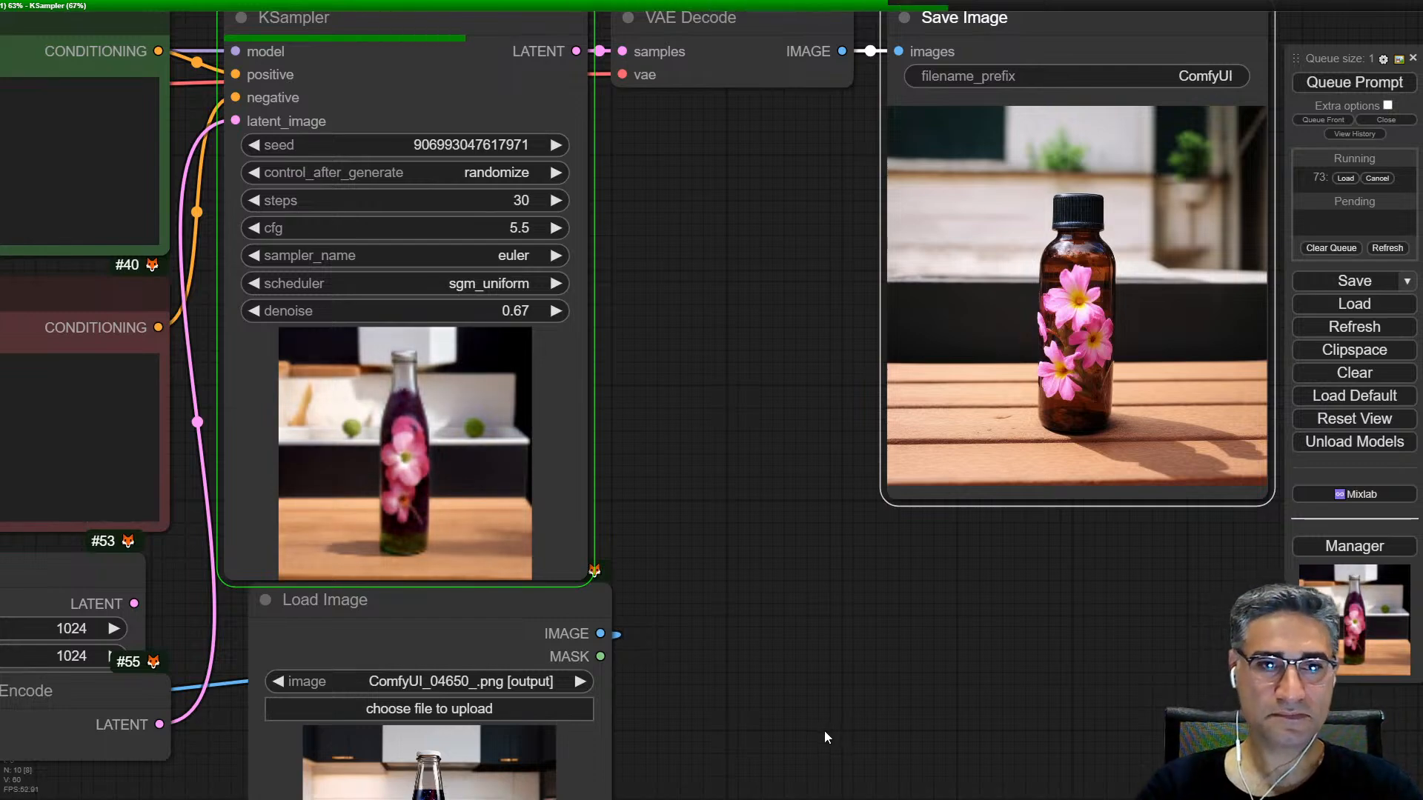
{"action": "left_click_drag", "start_coordinate": [826, 723], "coordinate": [715, 610]}
Step: Move the Save Image node directly beside the KSampler, just below VAE Decode
{"action": "left_click_drag", "start_coordinate": [955, 290], "coordinate": [682, 799]}
{"action": "left_click_drag", "start_coordinate": [1037, 471], "coordinate": [1169, 225]}
{"action": "scroll", "coordinate": [1169, 225], "scroll_direction": "down", "scroll_amount": 4}
{"action": "left_click_drag", "start_coordinate": [1004, 294], "coordinate": [1064, 10]}
{"action": "left_click_drag", "start_coordinate": [885, 279], "coordinate": [815, 778]}
{"action": "left_click_drag", "start_coordinate": [881, 594], "coordinate": [814, 563]}
{"action": "left_click_drag", "start_coordinate": [857, 795], "coordinate": [857, 514]}
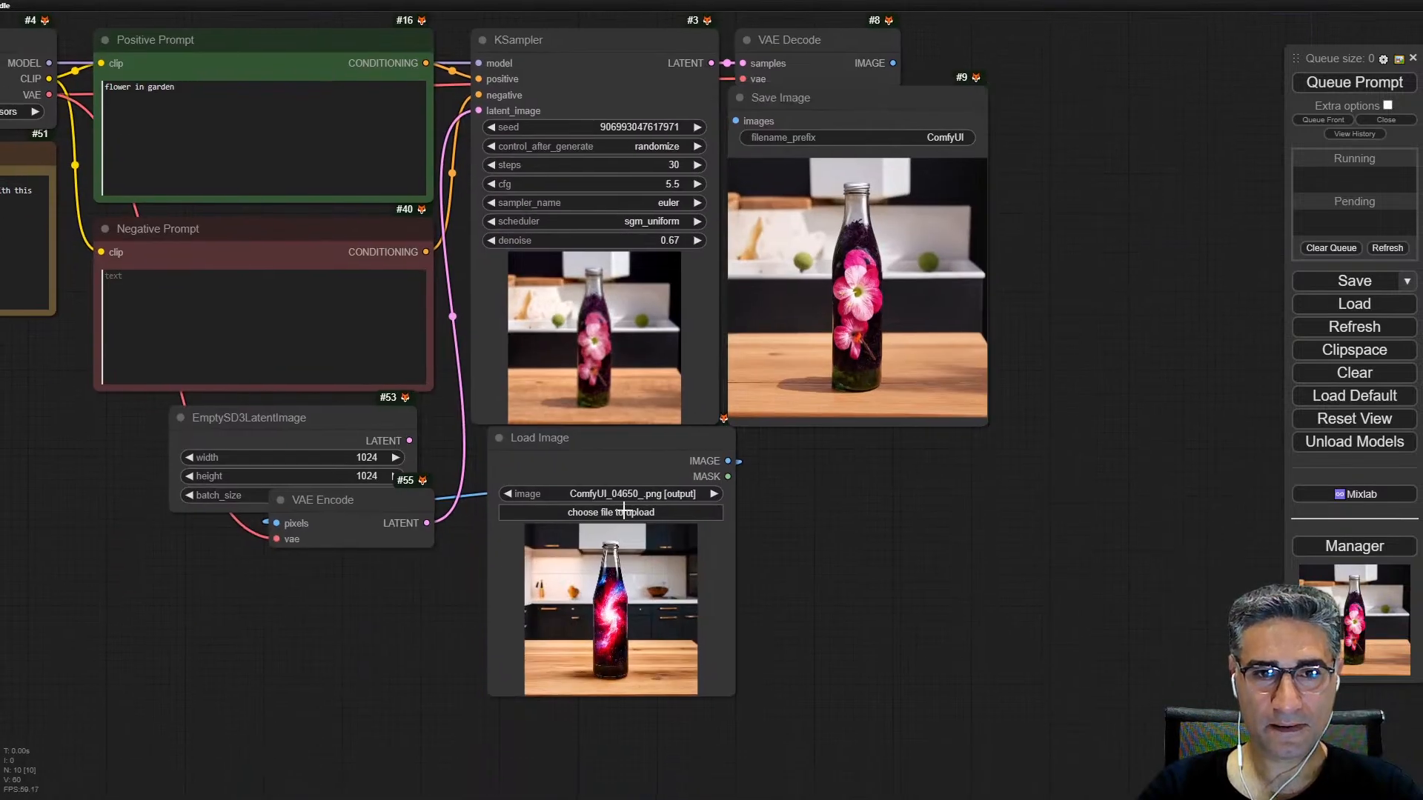
Step: Place the Load Image node beside Save Image for comparison and close the floating queue menu
{"action": "left_click", "coordinate": [593, 510]}
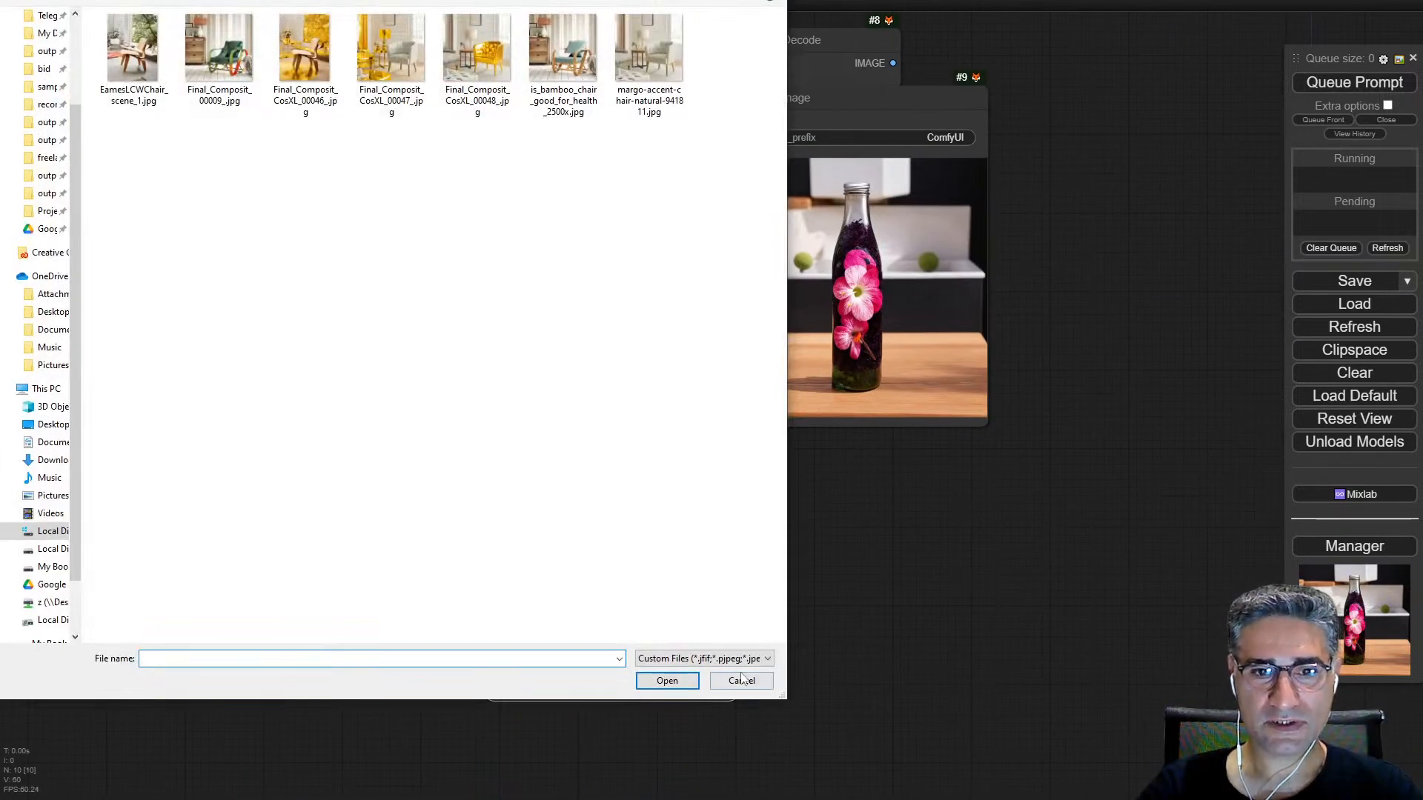
{"action": "key", "text": "Escape"}
{"action": "left_click_drag", "start_coordinate": [693, 437], "coordinate": [1184, 149]}
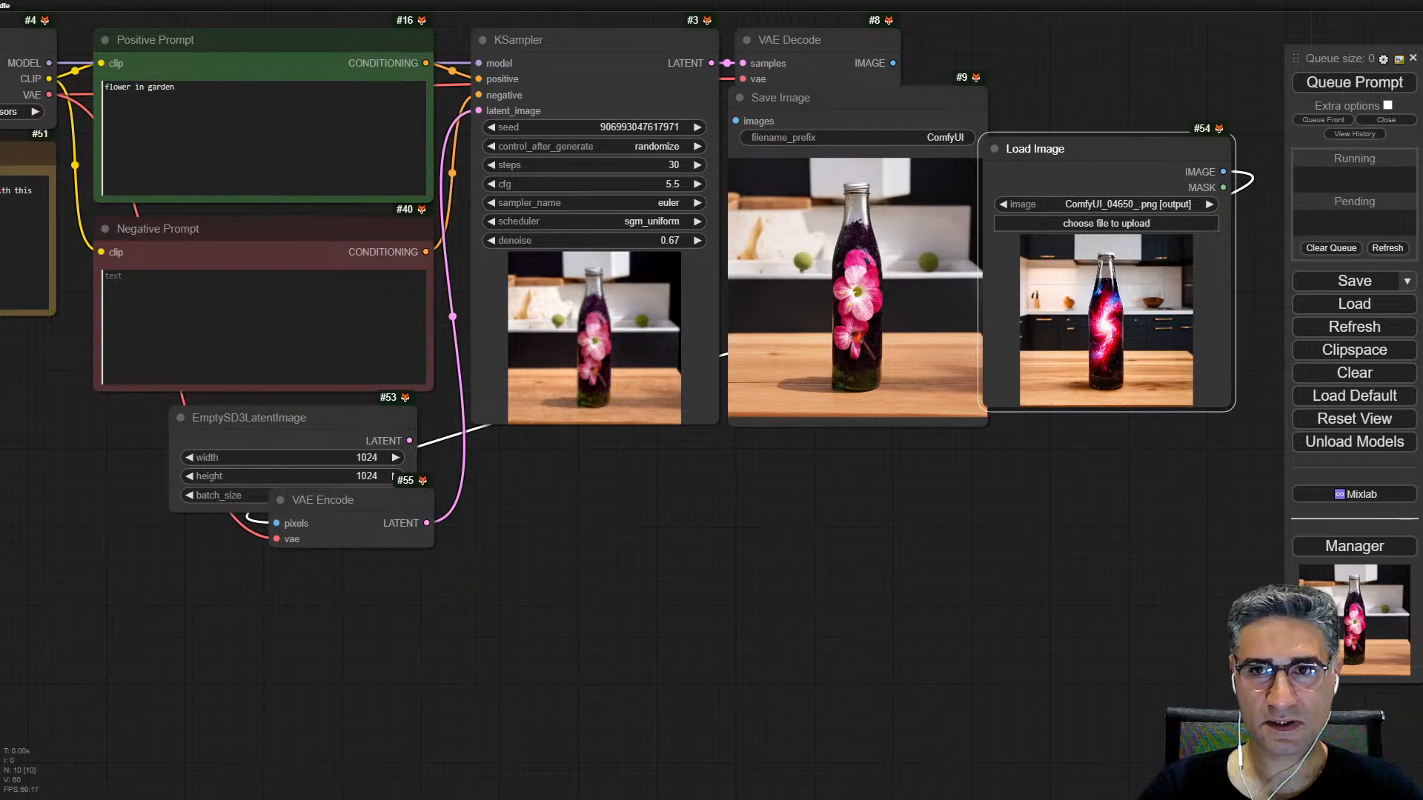
{"action": "left_click", "coordinate": [1413, 57]}
Step: Compare the newly generated bottle's shape, flowers and background with the source image in Load Image
{"action": "scroll", "coordinate": [930, 393], "scroll_direction": "up", "scroll_amount": 3}
{"action": "left_click_drag", "start_coordinate": [853, 506], "coordinate": [743, 765]}
{"action": "scroll", "coordinate": [701, 759], "scroll_direction": "up", "scroll_amount": 4}
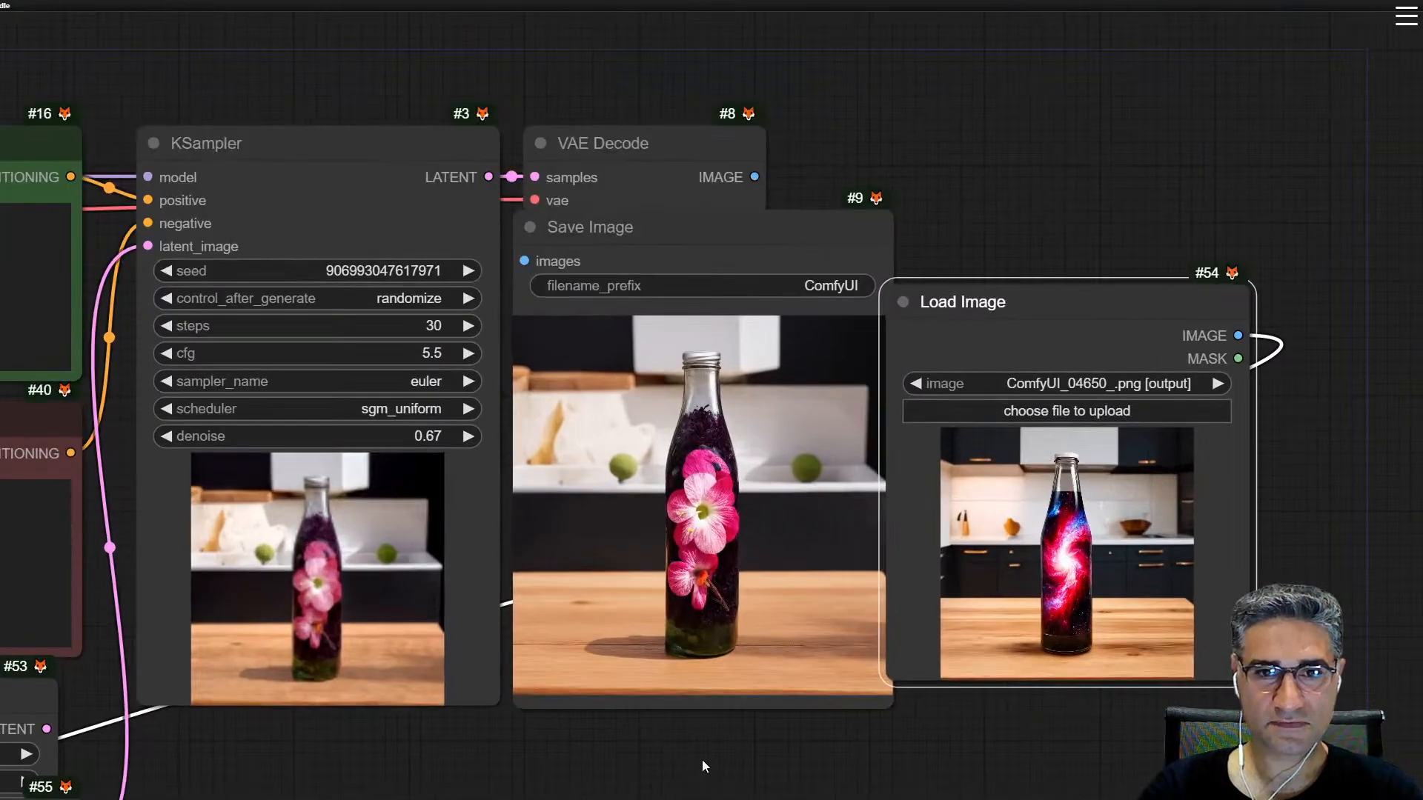
{"action": "scroll", "coordinate": [922, 745], "scroll_direction": "up", "scroll_amount": 1}
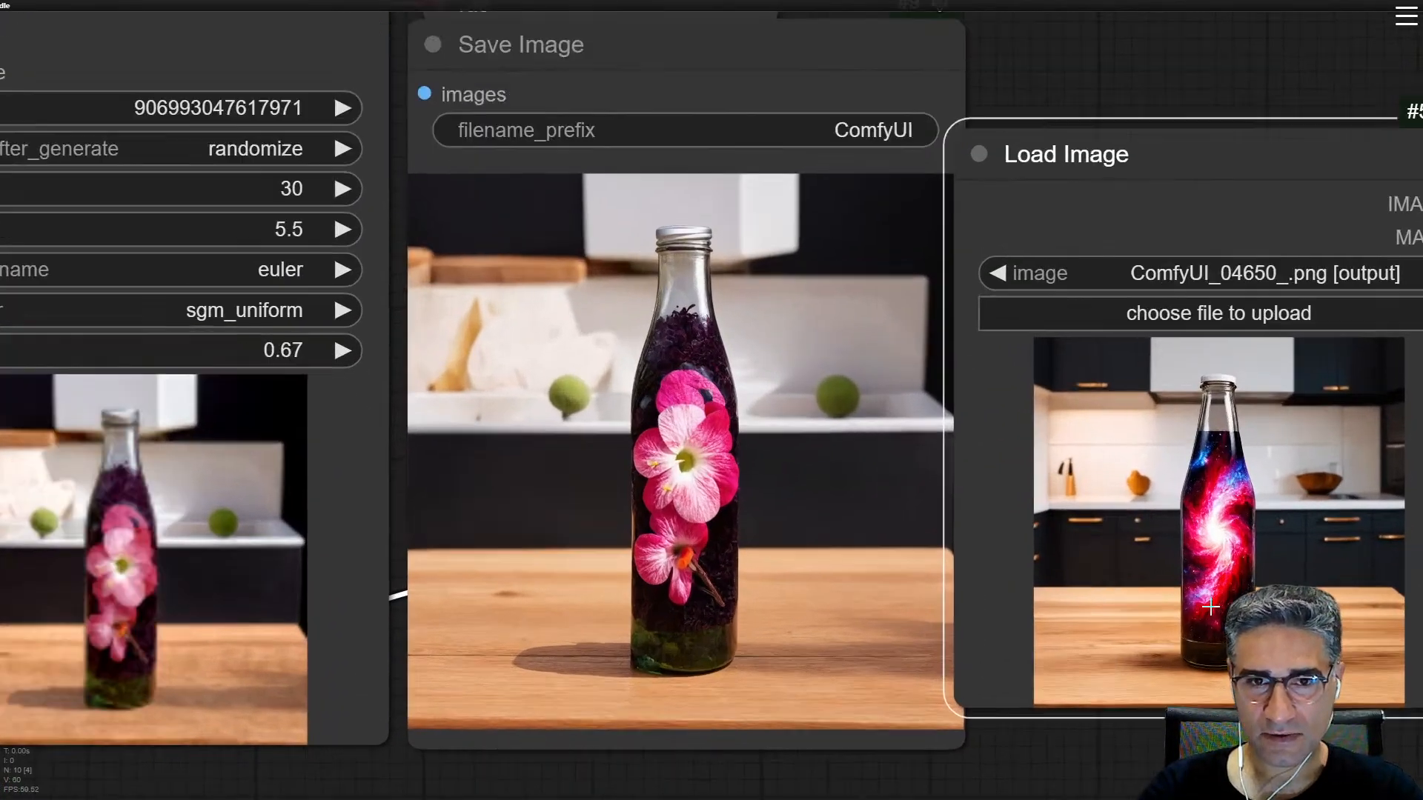
{"action": "scroll", "coordinate": [1210, 606], "scroll_direction": "up", "scroll_amount": 3}
{"action": "scroll", "coordinate": [1214, 584], "scroll_direction": "up", "scroll_amount": 3}
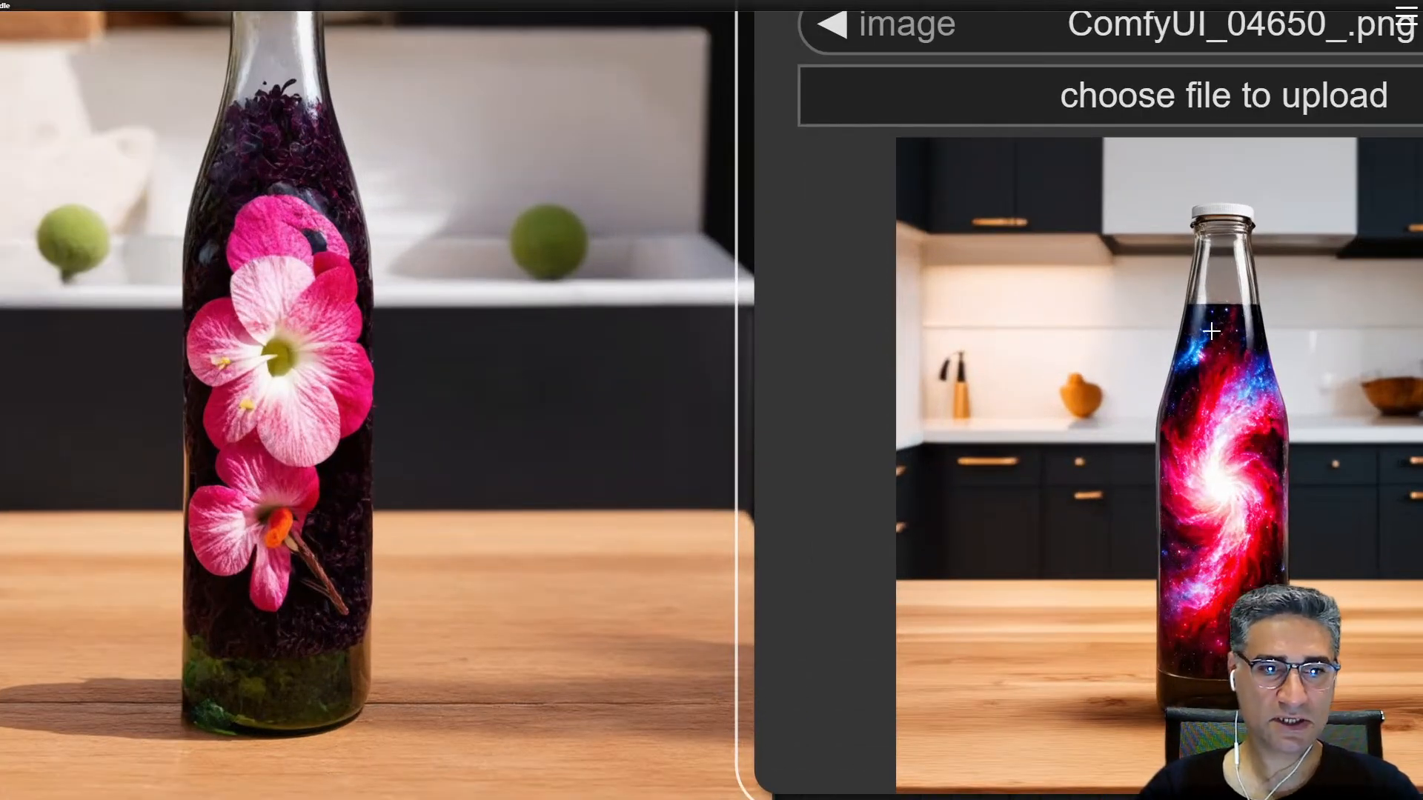
{"action": "left_click_drag", "start_coordinate": [340, 228], "coordinate": [871, 476]}
{"action": "scroll", "coordinate": [887, 460], "scroll_direction": "down", "scroll_amount": 3}
{"action": "scroll", "coordinate": [935, 392], "scroll_direction": "down", "scroll_amount": 1}
{"action": "scroll", "coordinate": [941, 419], "scroll_direction": "down", "scroll_amount": 2}
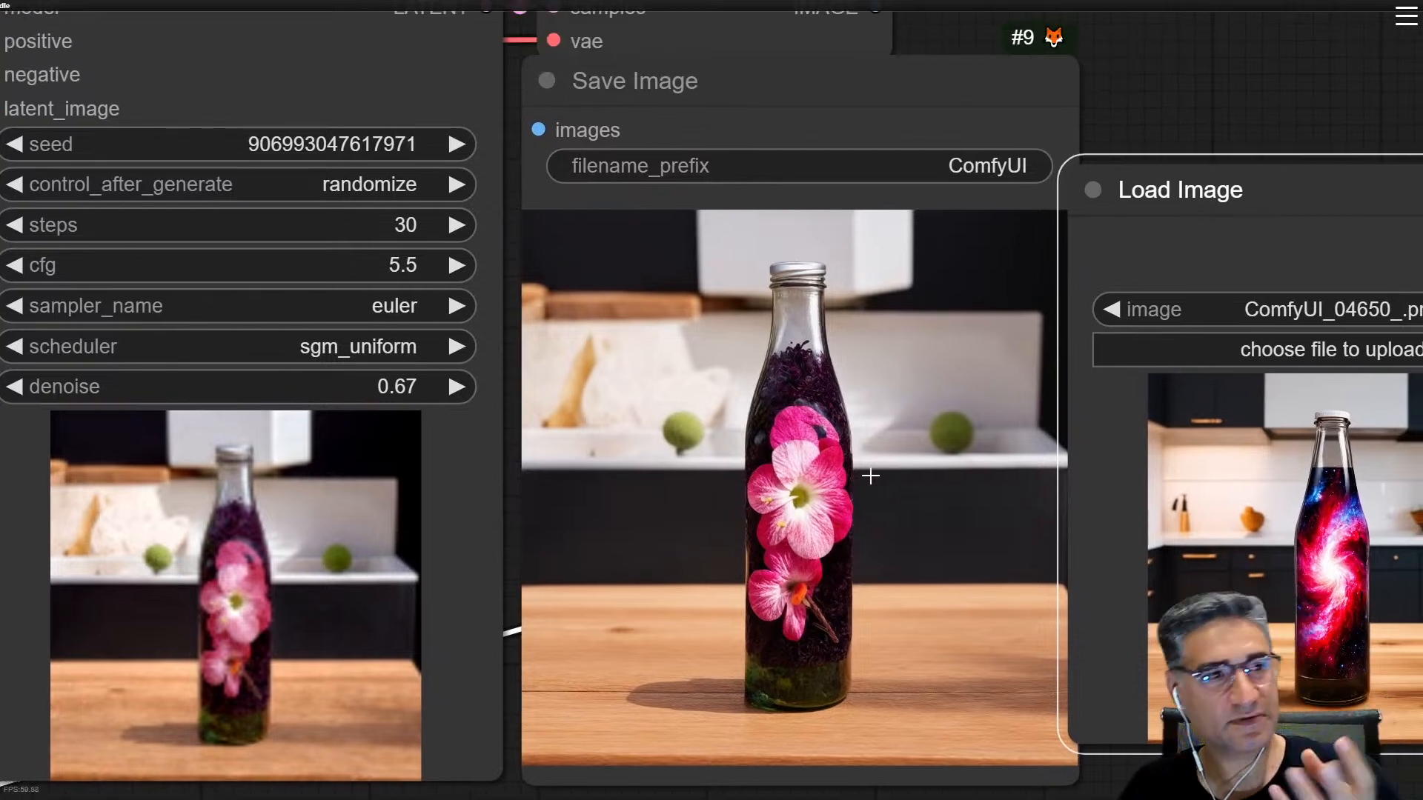
{"action": "scroll", "coordinate": [871, 475], "scroll_direction": "down", "scroll_amount": 1}
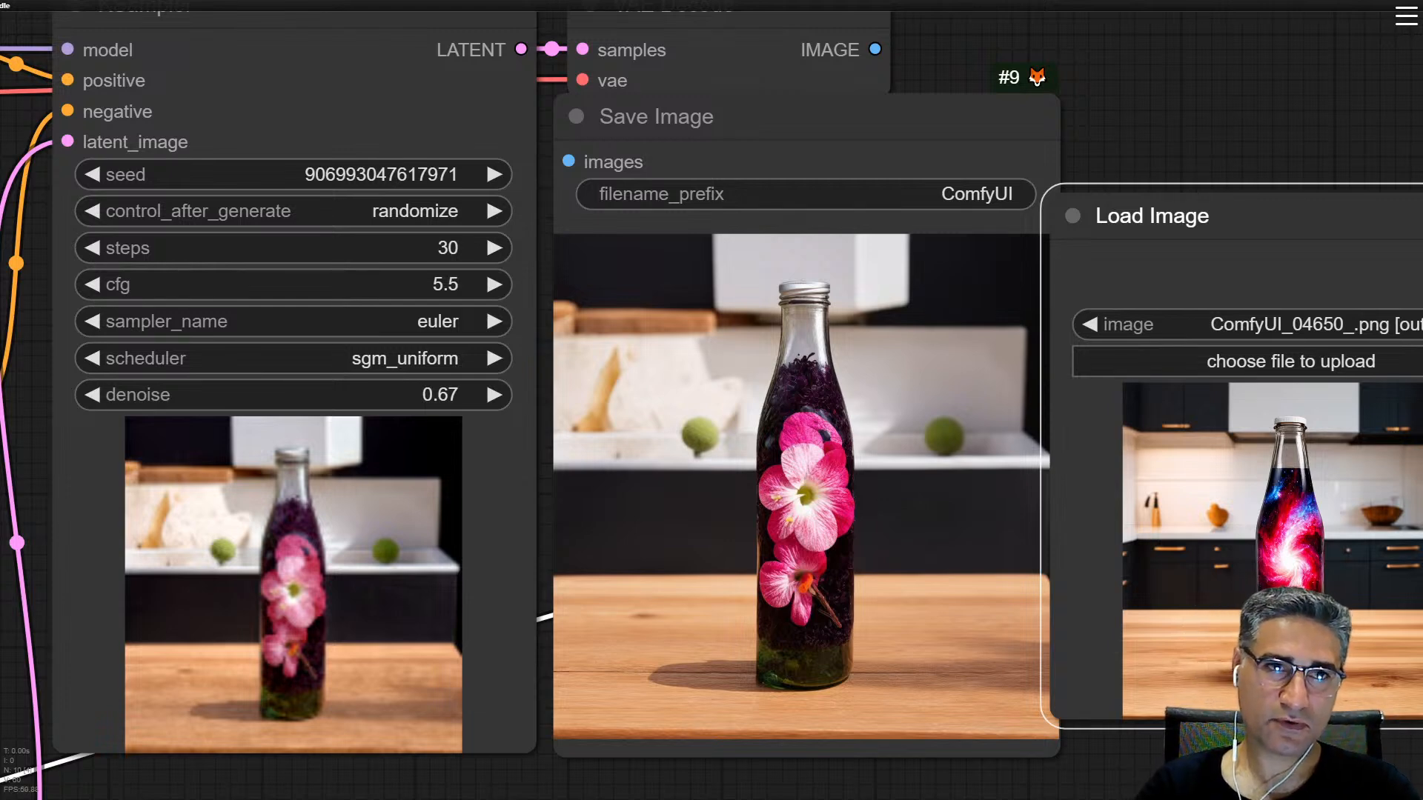
Step: Switch to a new browser tab and open the ELLA project page on equipping diffusion models with LLM
{"action": "key", "text": "ctrl+t"}
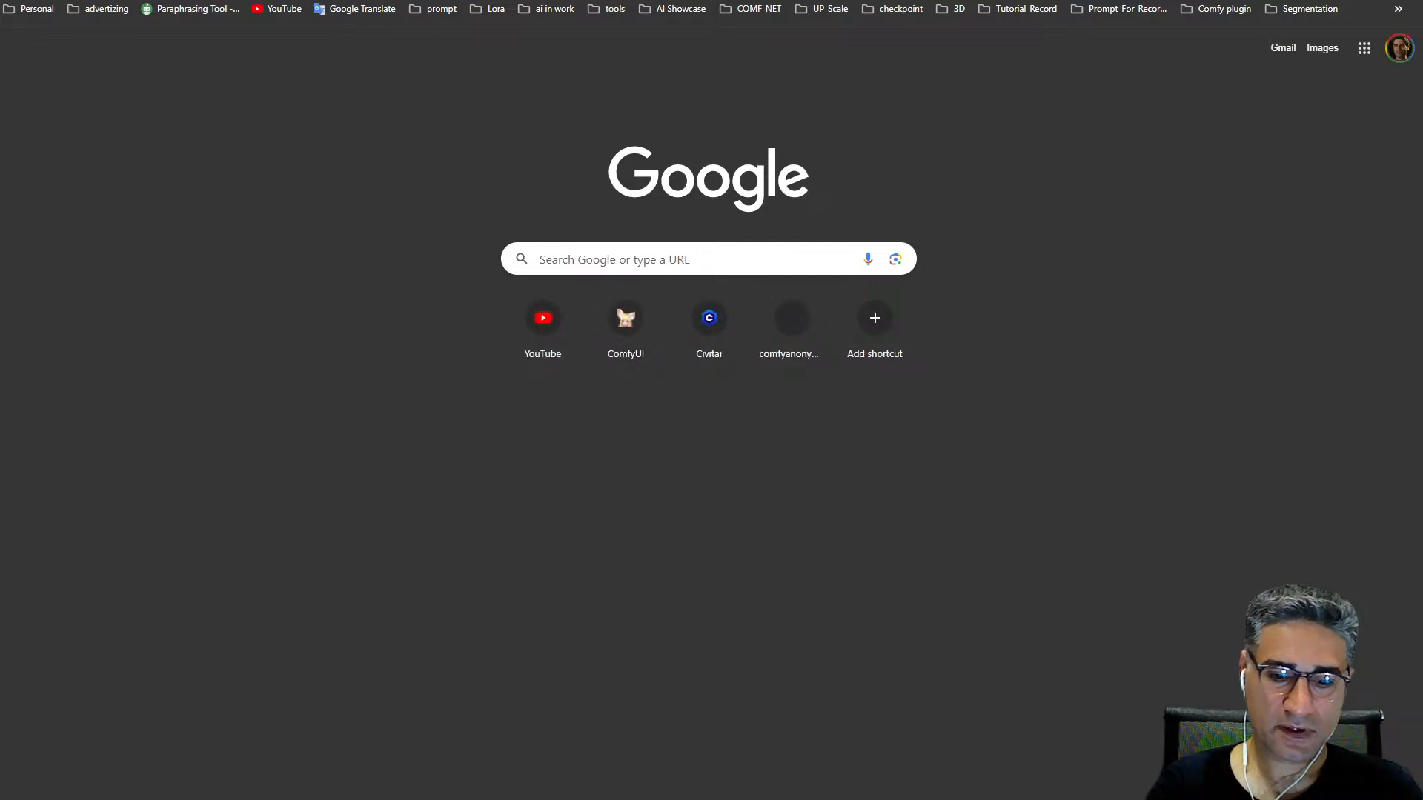
{"action": "type", "text": "ell"}
{"action": "key", "text": "Return"}
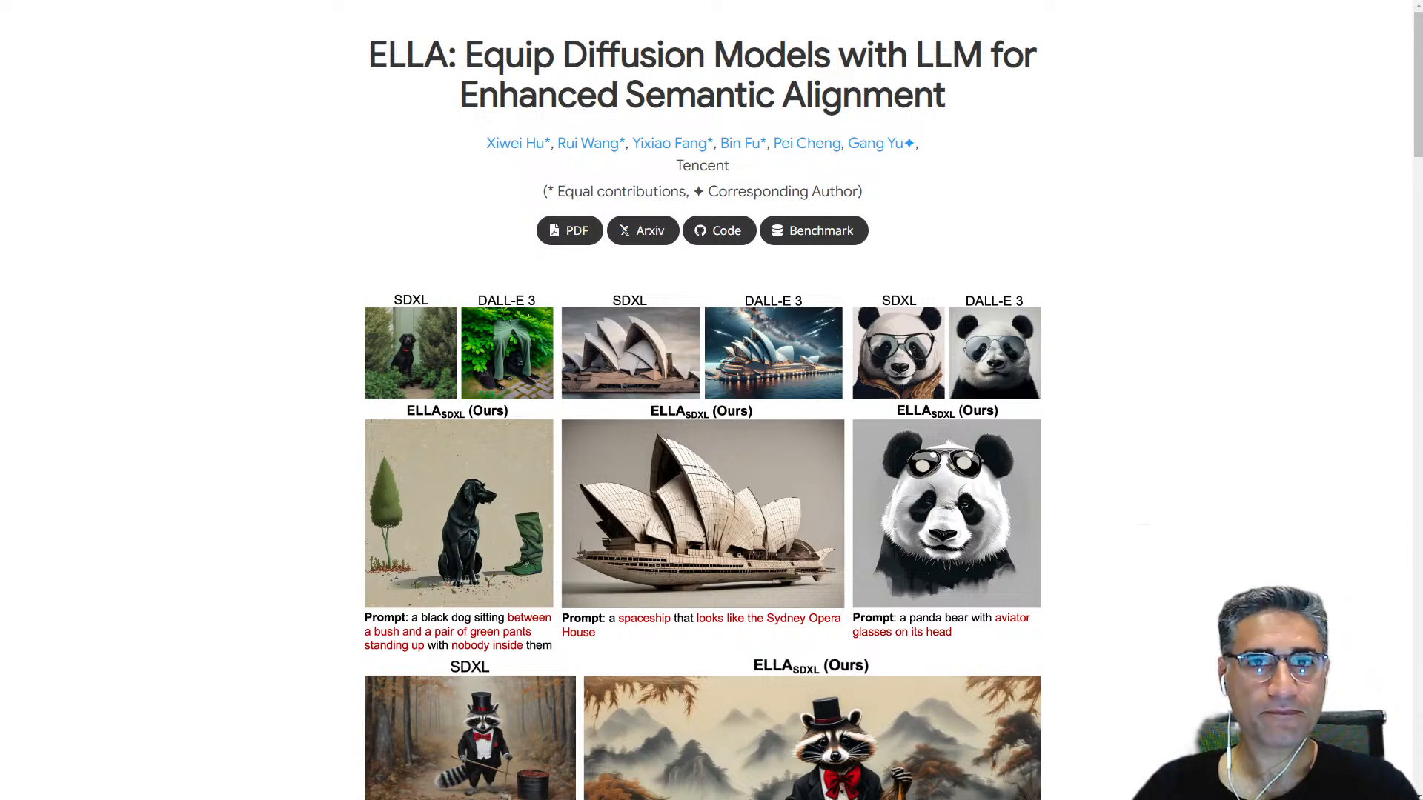
Step: Return to the ComfyUI workflow, set the KSampler denoise to 0.30 and queue a new generation
{"action": "key", "text": "ctrl+Tab"}
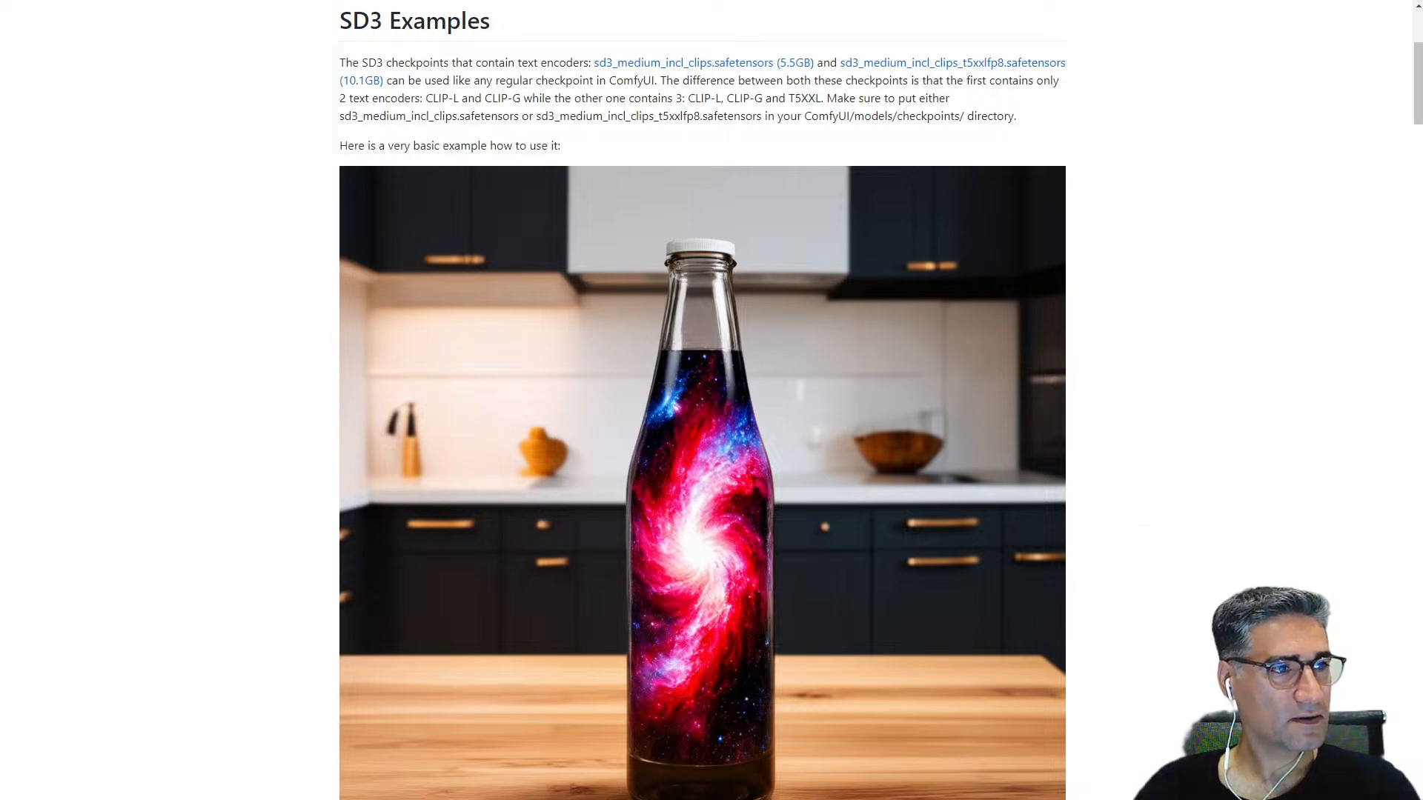
{"action": "scroll", "coordinate": [501, 83], "scroll_direction": "down", "scroll_amount": 10}
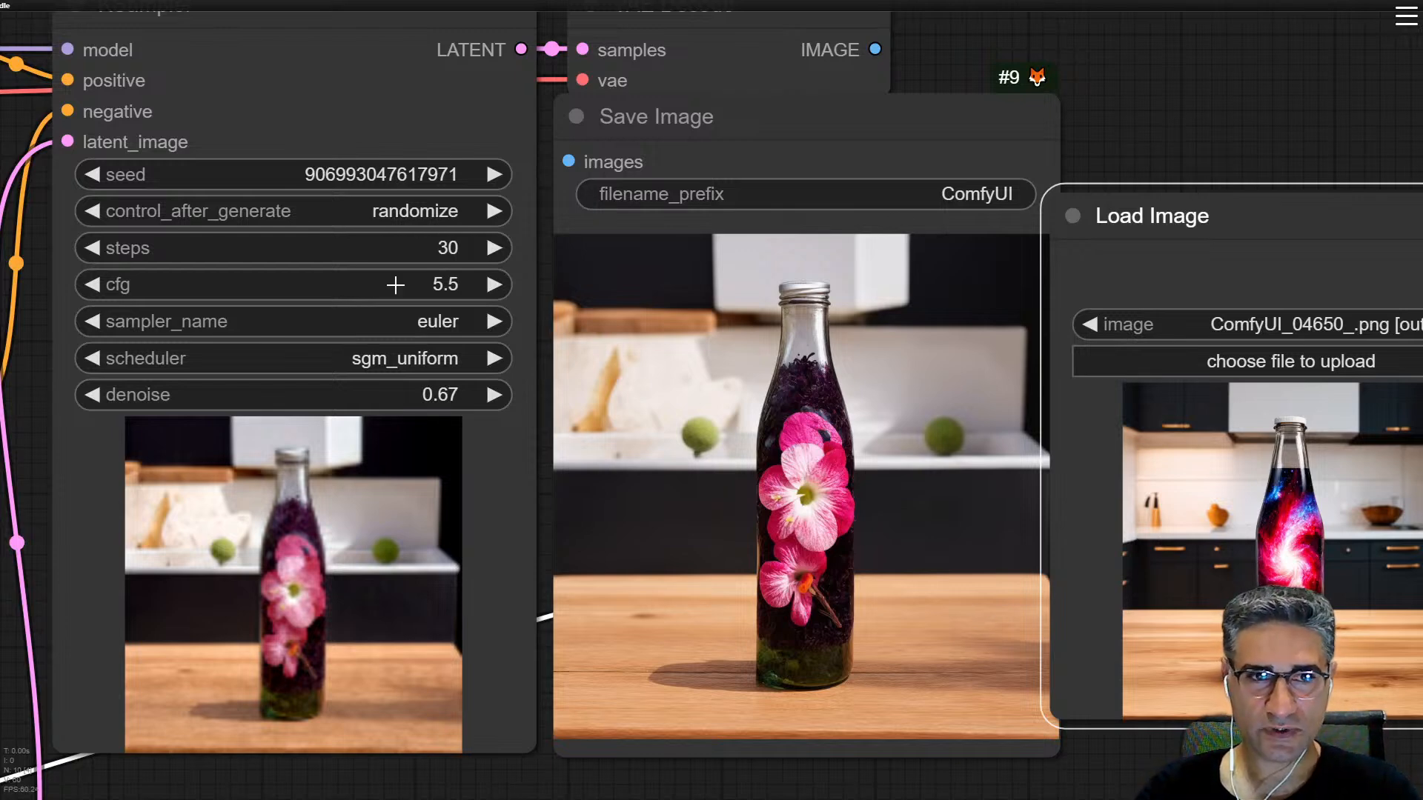
{"action": "left_click_drag", "start_coordinate": [386, 391], "coordinate": [359, 387]}
{"action": "right_click", "coordinate": [1220, 581]}
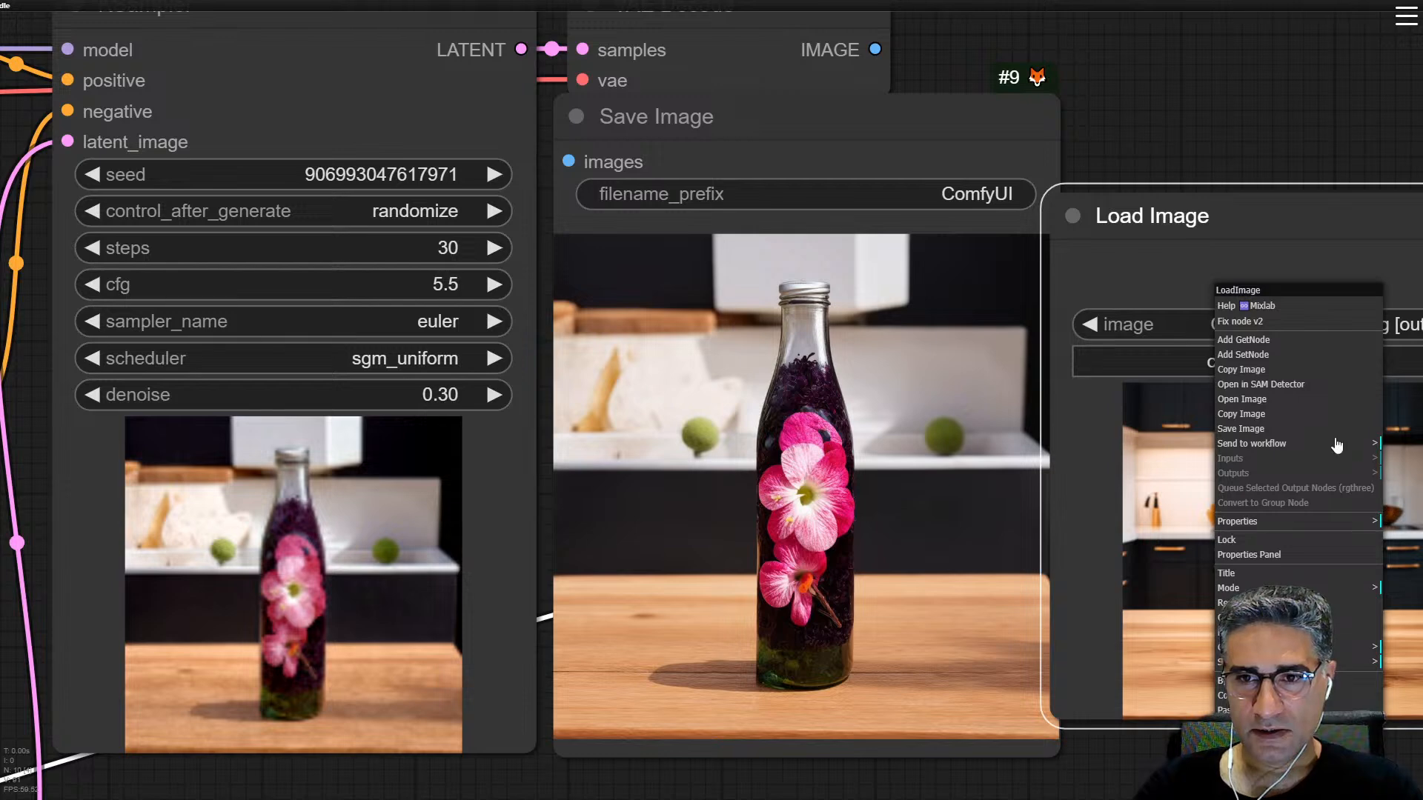
{"action": "left_click", "coordinate": [863, 470]}
{"action": "right_click", "coordinate": [863, 471]}
{"action": "left_click", "coordinate": [867, 468]}
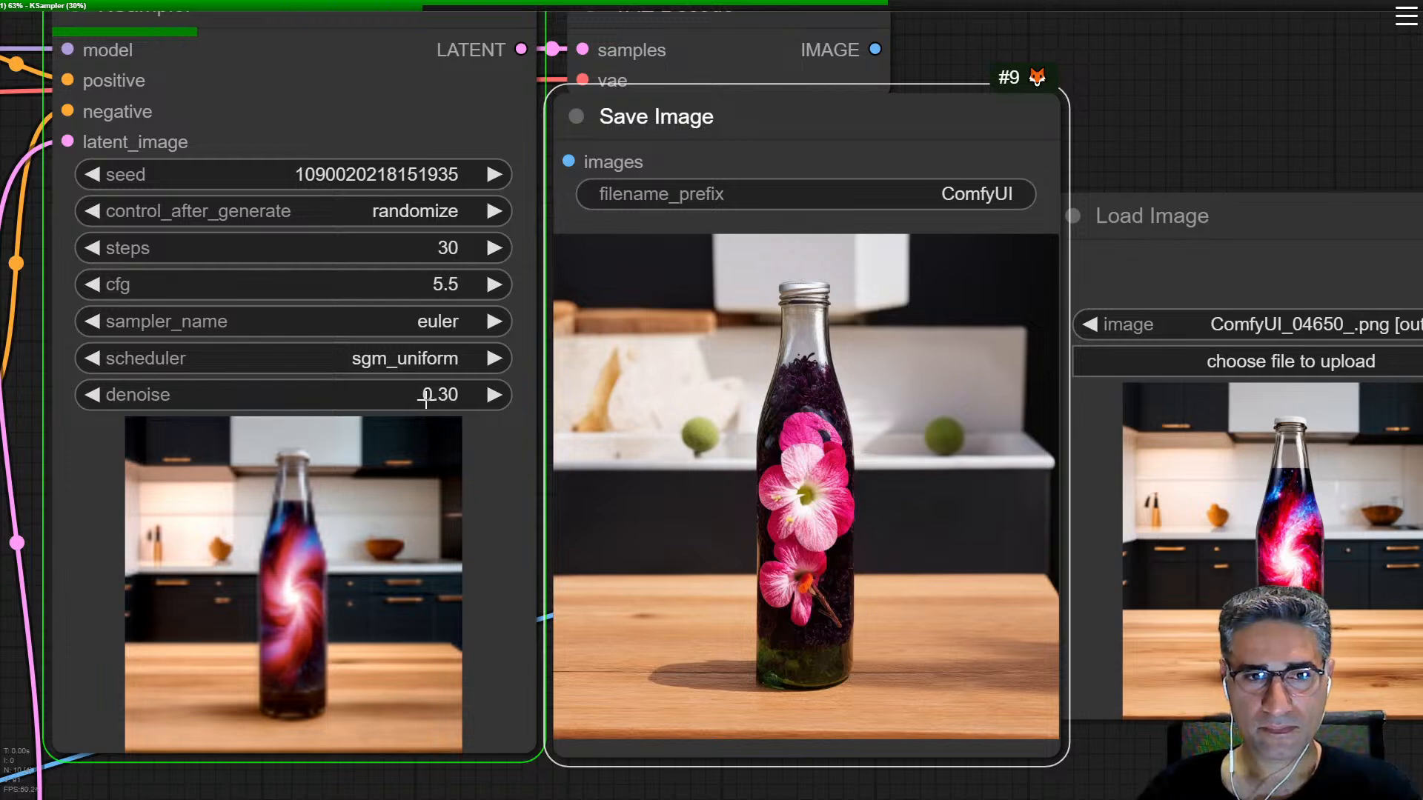
Step: Line up the Load Image node beside Save Image and compare the new bottle's swirl and background with the source image up close
{"action": "scroll", "coordinate": [863, 513], "scroll_direction": "down", "scroll_amount": 1}
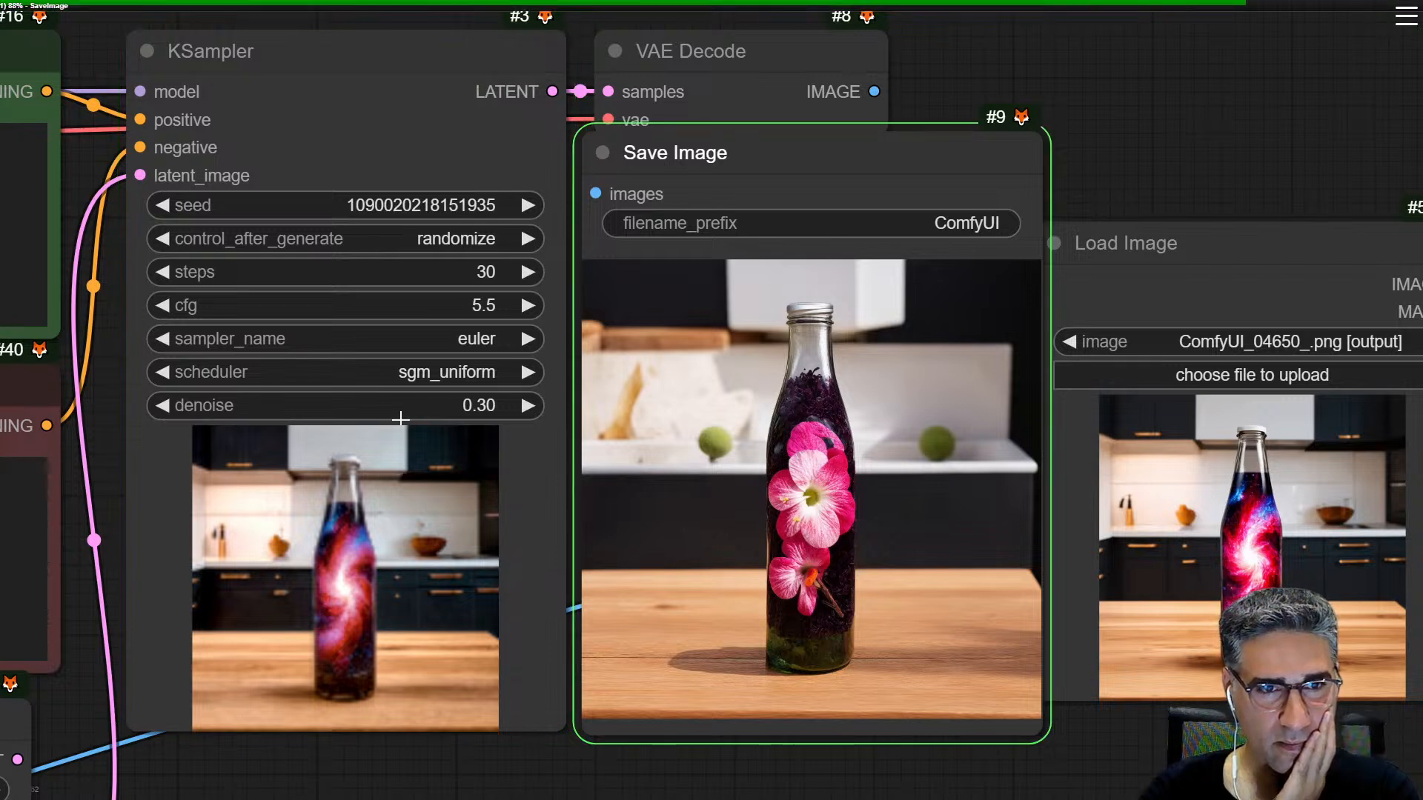
{"action": "left_click_drag", "start_coordinate": [1230, 234], "coordinate": [1245, 47]}
{"action": "scroll", "coordinate": [1238, 544], "scroll_direction": "down", "scroll_amount": 4}
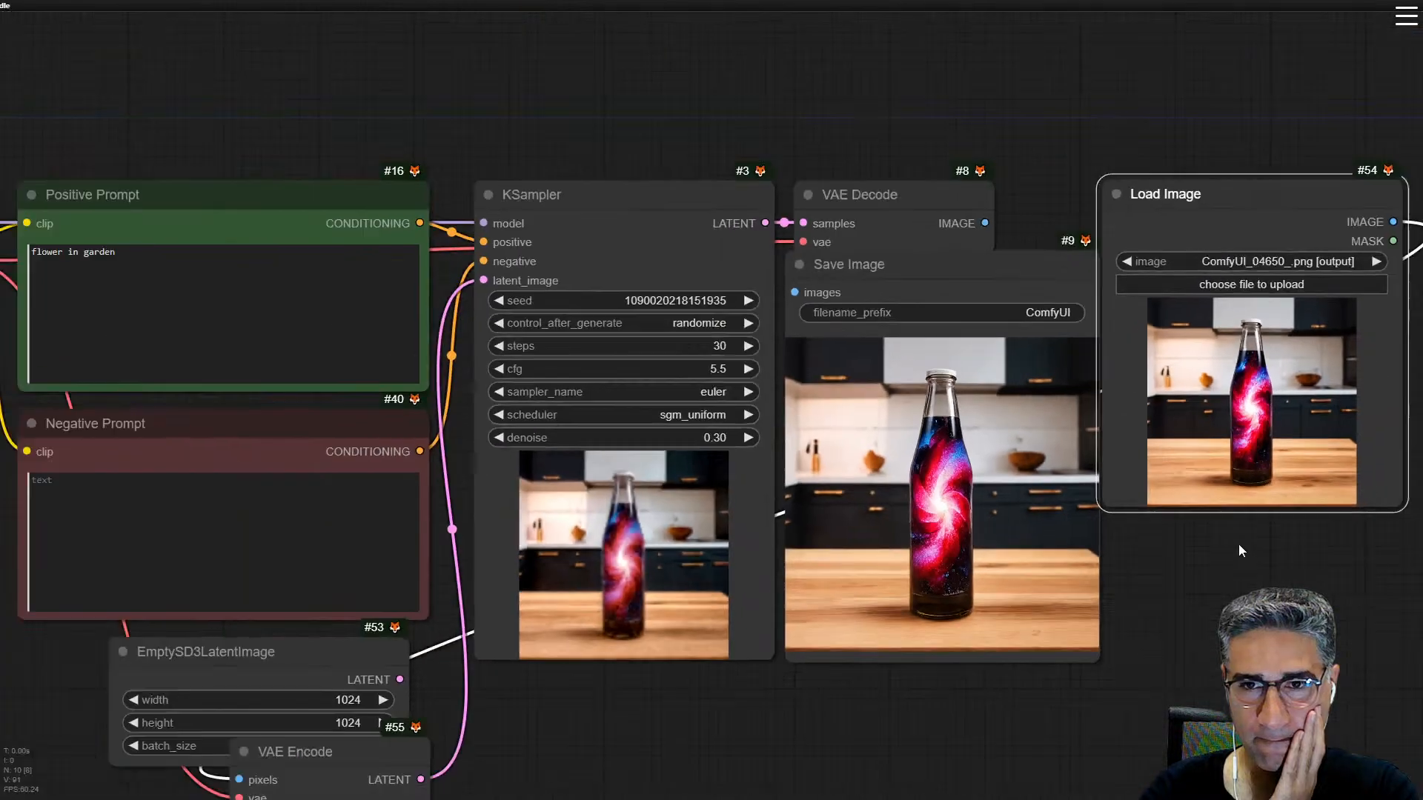
{"action": "left_click_drag", "start_coordinate": [1216, 461], "coordinate": [1269, 613]}
{"action": "scroll", "coordinate": [646, 466], "scroll_direction": "up", "scroll_amount": 1}
{"action": "scroll", "coordinate": [763, 445], "scroll_direction": "up", "scroll_amount": 9}
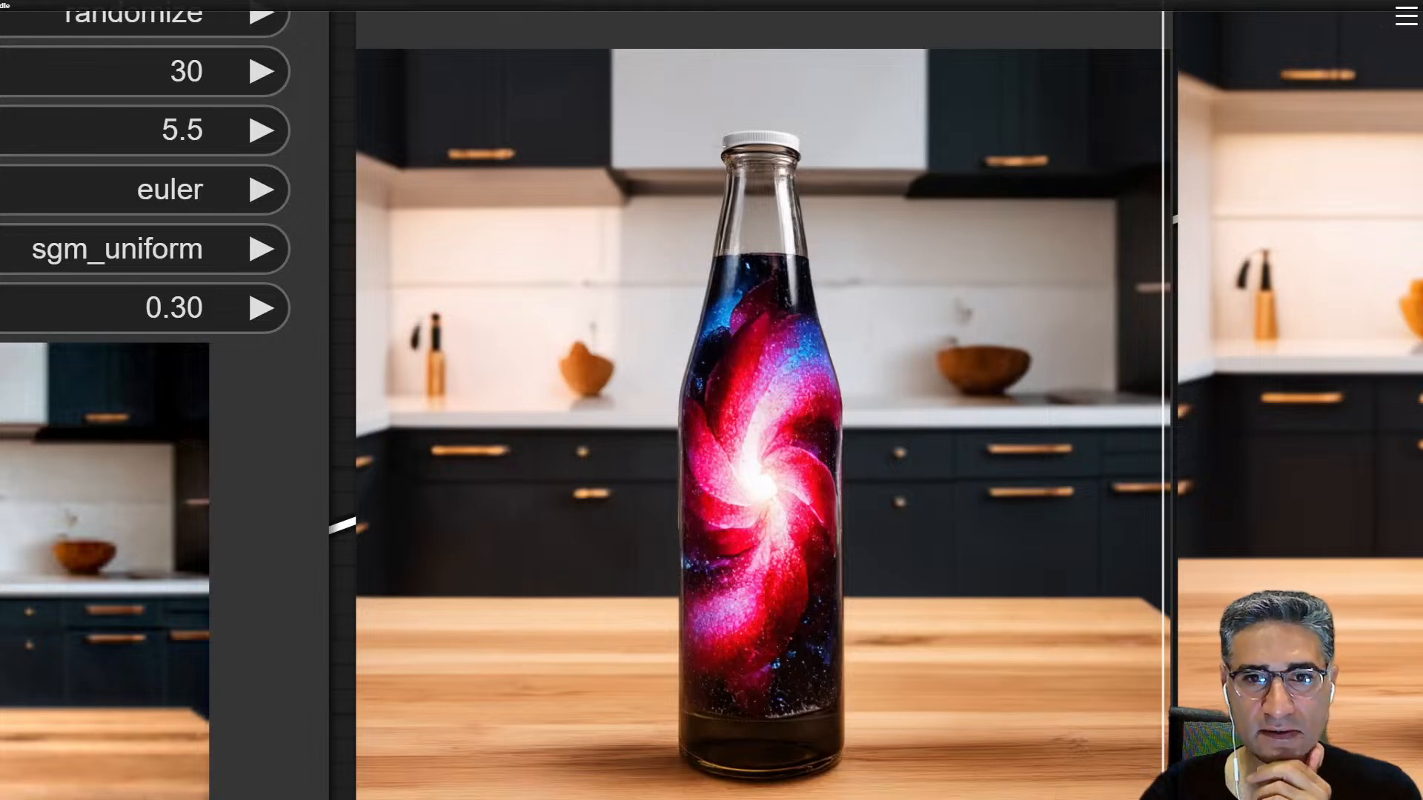
{"action": "scroll", "coordinate": [713, 243], "scroll_direction": "down", "scroll_amount": 3}
{"action": "left_click_drag", "start_coordinate": [713, 246], "coordinate": [597, 276]}
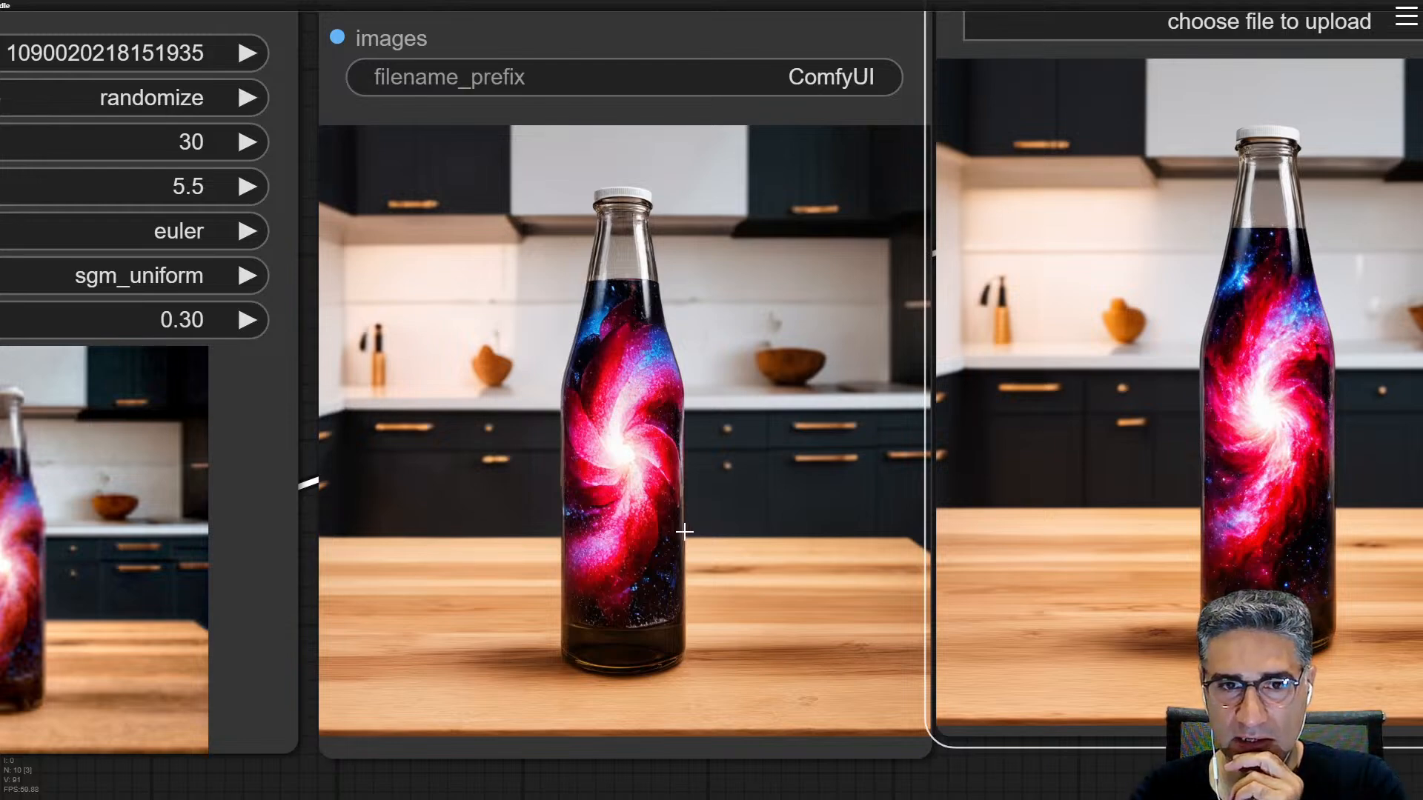
{"action": "scroll", "coordinate": [683, 530], "scroll_direction": "up", "scroll_amount": 3}
{"action": "scroll", "coordinate": [682, 531], "scroll_direction": "down", "scroll_amount": 2}
{"action": "scroll", "coordinate": [592, 415], "scroll_direction": "up", "scroll_amount": 10}
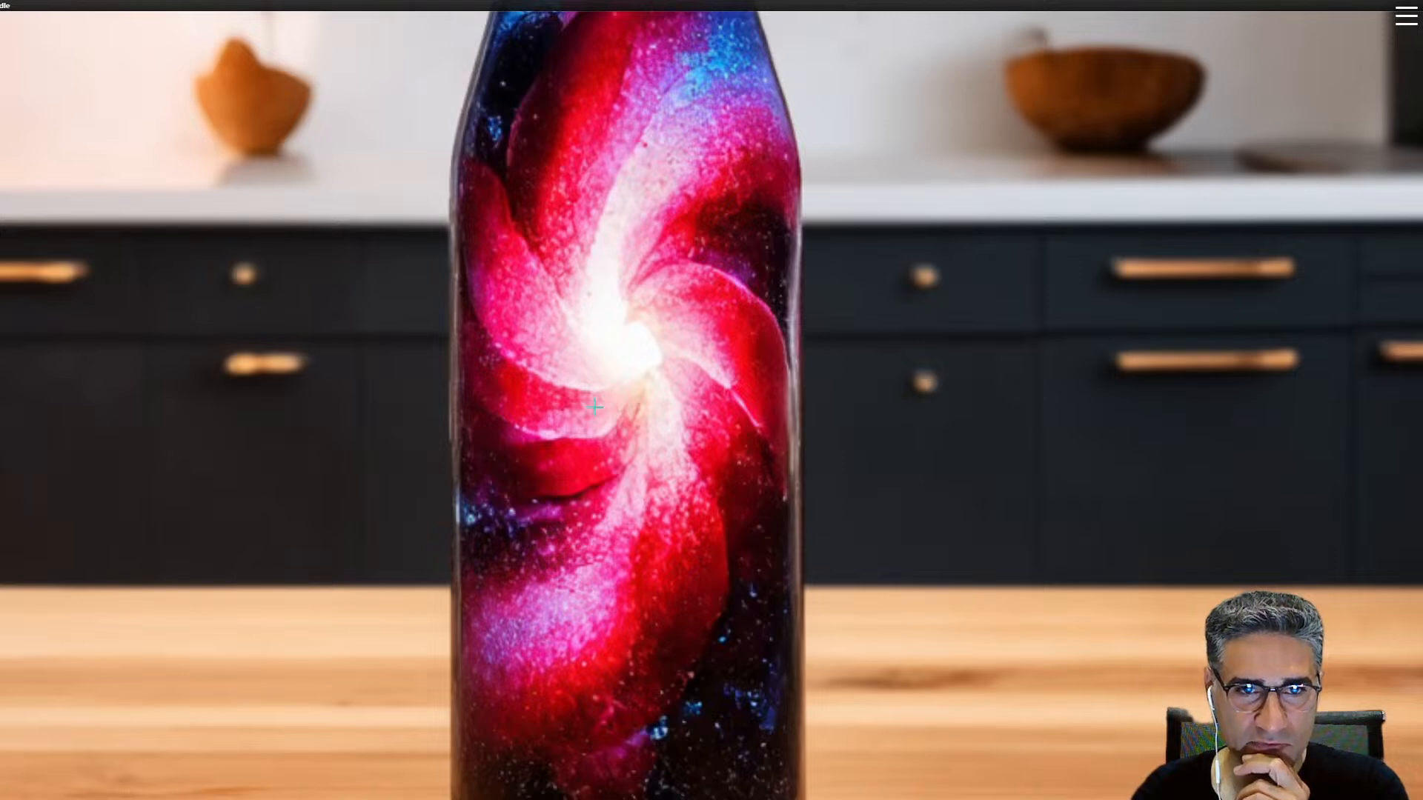
{"action": "scroll", "coordinate": [592, 417], "scroll_direction": "down", "scroll_amount": 8}
{"action": "left_click_drag", "start_coordinate": [622, 475], "coordinate": [693, 476]}
{"action": "scroll", "coordinate": [425, 303], "scroll_direction": "up", "scroll_amount": 5}
{"action": "left_click", "coordinate": [538, 374]}
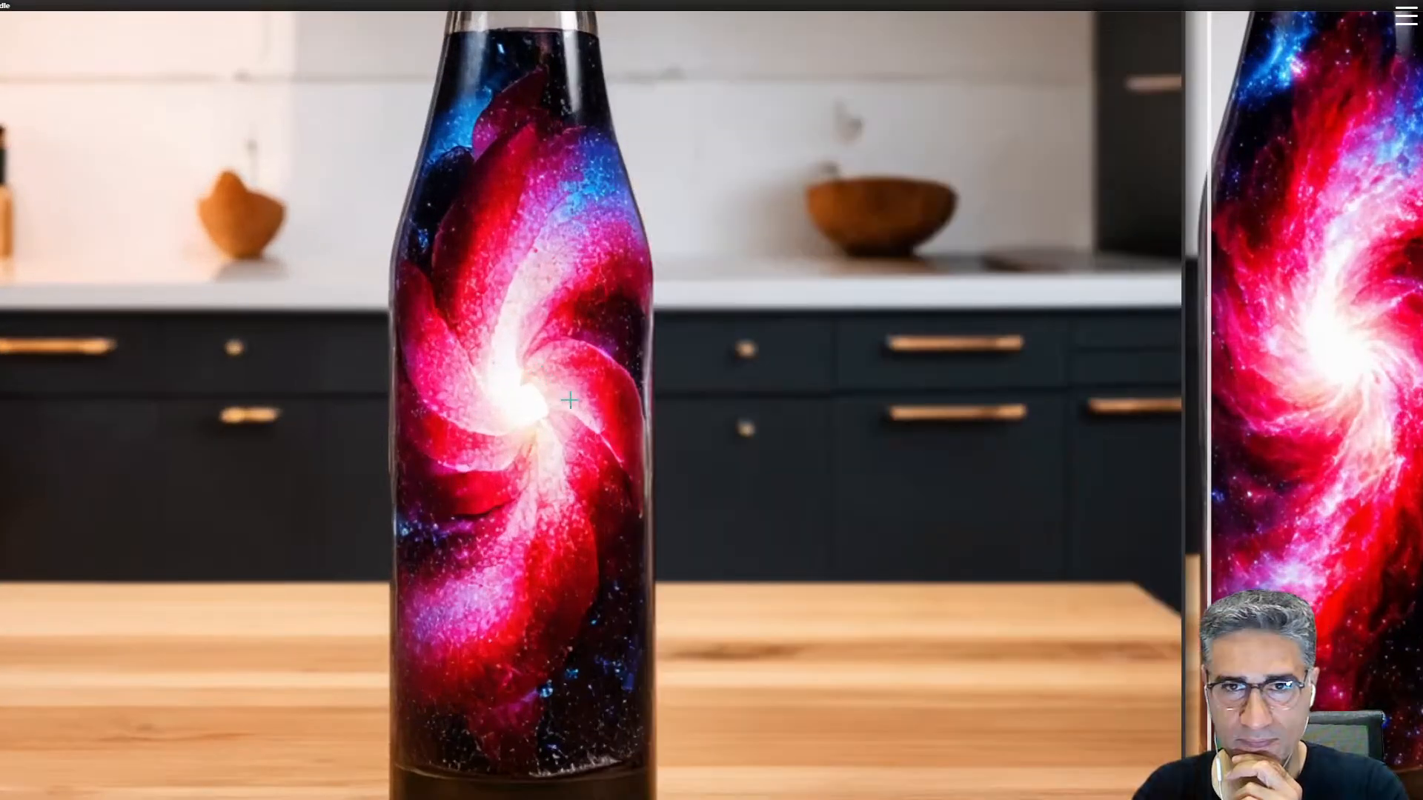
{"action": "scroll", "coordinate": [571, 400], "scroll_direction": "down", "scroll_amount": 15}
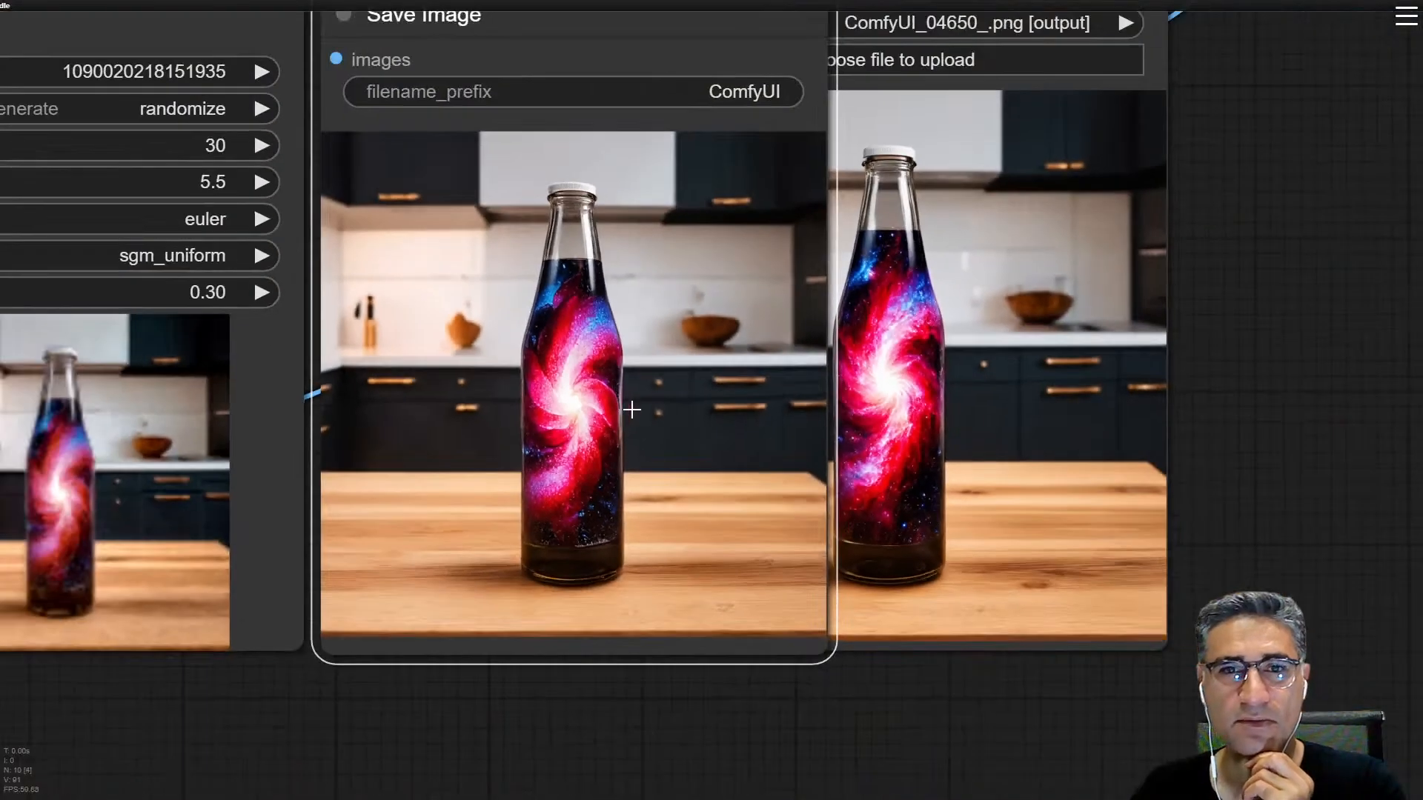
{"action": "left_click_drag", "start_coordinate": [868, 385], "coordinate": [1008, 395]}
{"action": "left_click", "coordinate": [525, 639]}
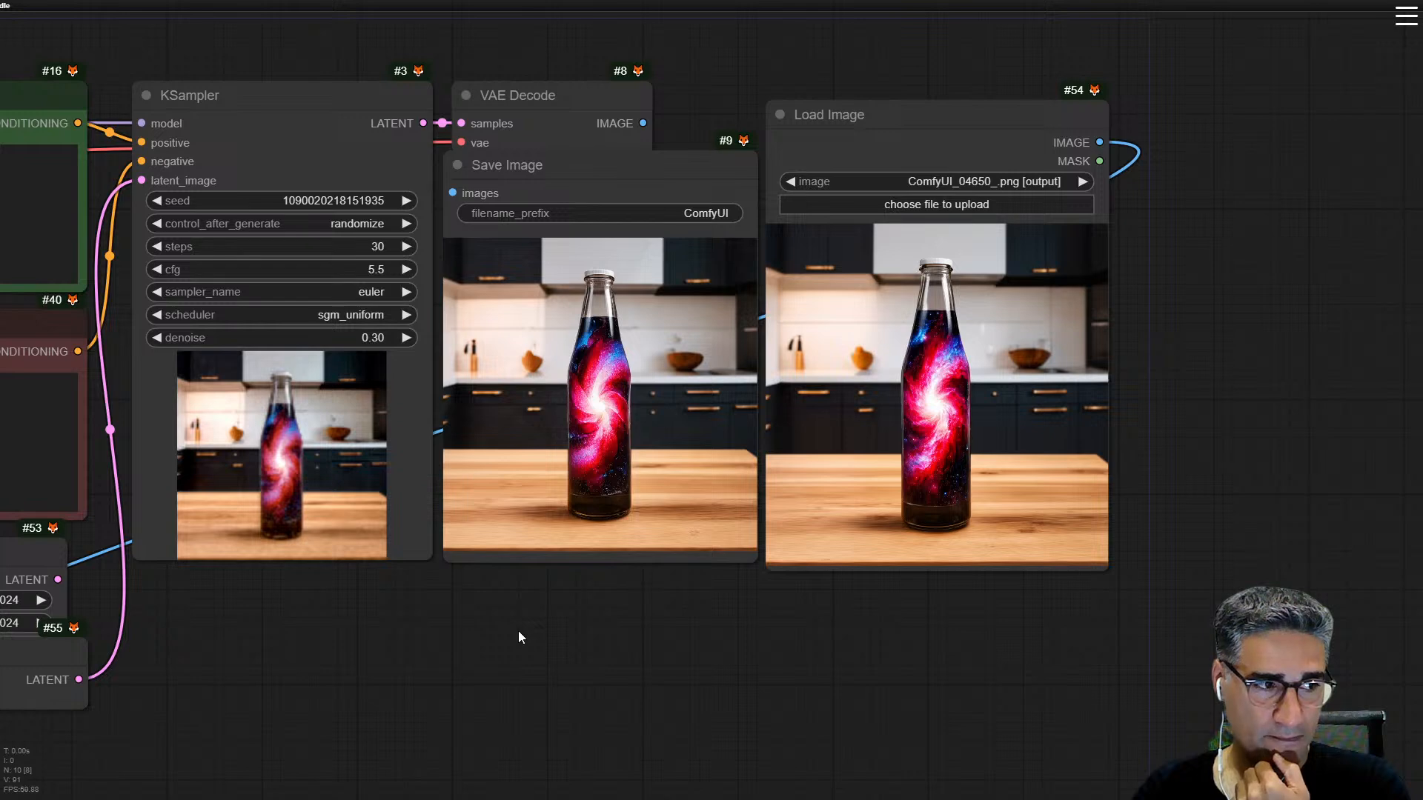
Step: Move the unused EmptySD3LatentImage node away from VAE Encode into the empty space below the Save Image node
{"action": "left_click_drag", "start_coordinate": [526, 664], "coordinate": [1358, 468]}
{"action": "left_click_drag", "start_coordinate": [757, 340], "coordinate": [535, 325]}
{"action": "left_click_drag", "start_coordinate": [644, 335], "coordinate": [1145, 545]}
{"action": "left_click_drag", "start_coordinate": [717, 232], "coordinate": [1362, 691]}
{"action": "left_click_drag", "start_coordinate": [816, 454], "coordinate": [397, 464]}
{"action": "left_click_drag", "start_coordinate": [862, 477], "coordinate": [899, 700]}
Step: Select the Load Checkpoint, Note and both prompt nodes together and move them away from the KSampler to make room
{"action": "left_click_drag", "start_coordinate": [697, 54], "coordinate": [366, 435]}
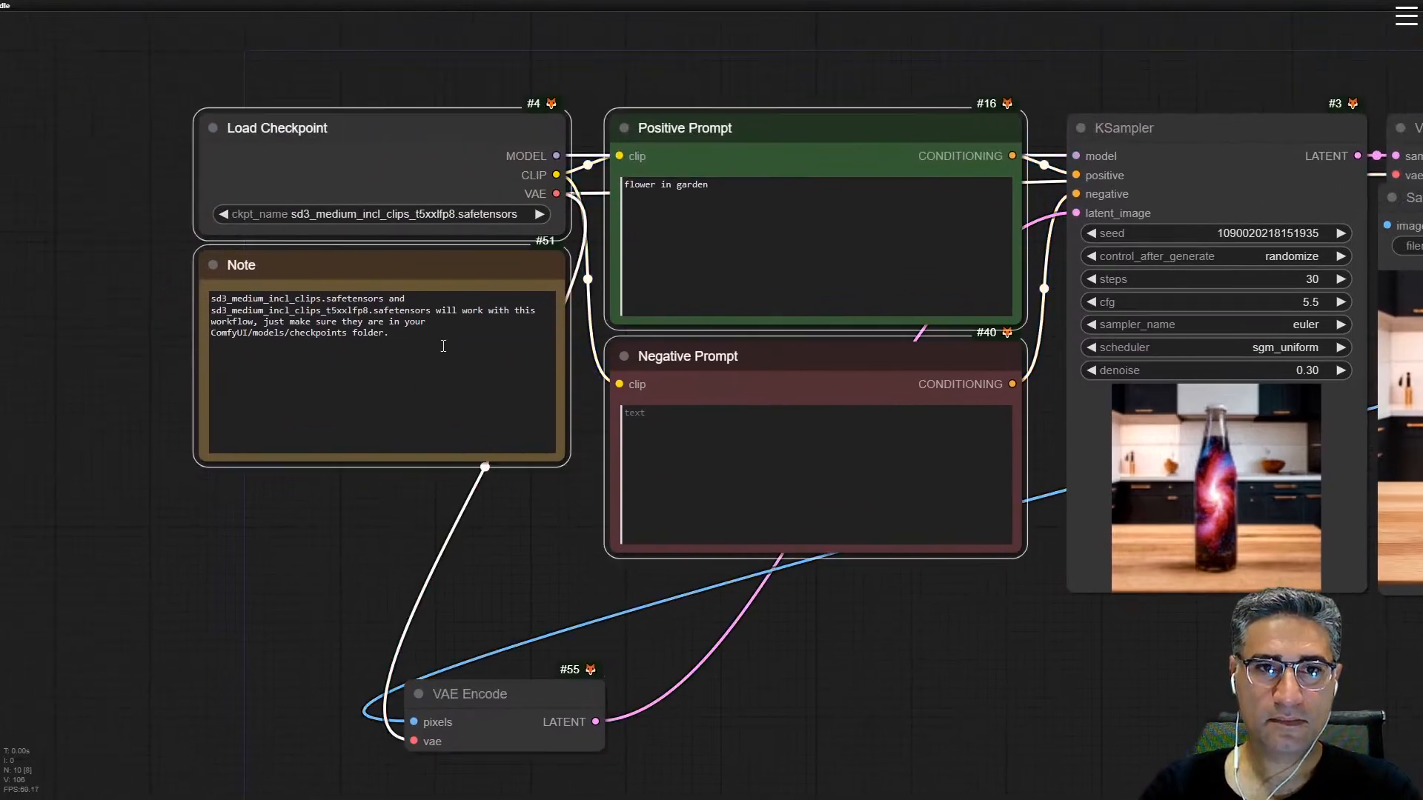
{"action": "left_click_drag", "start_coordinate": [789, 130], "coordinate": [348, 83]}
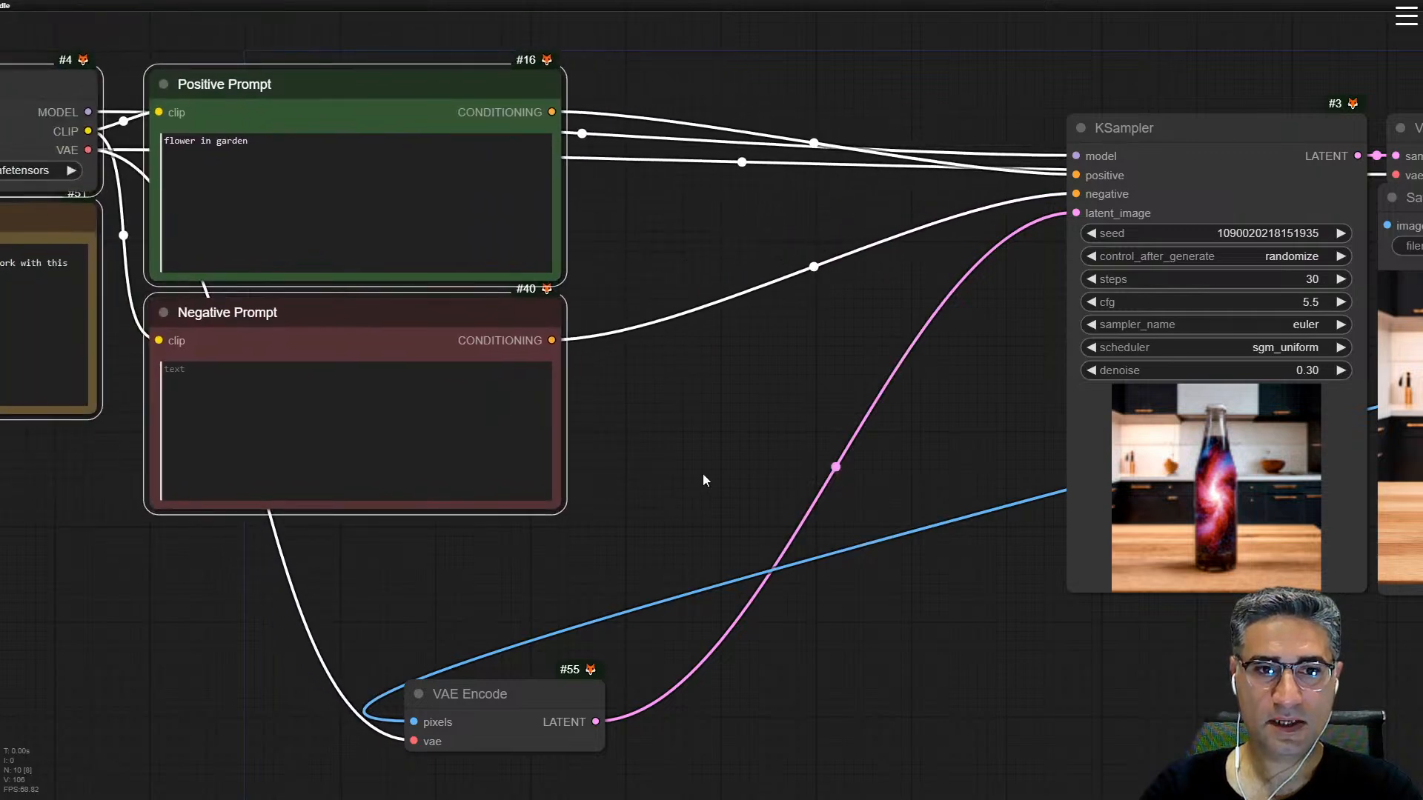
{"action": "scroll", "coordinate": [591, 483], "scroll_direction": "down", "scroll_amount": 3}
{"action": "left_click_drag", "start_coordinate": [600, 466], "coordinate": [666, 404]}
{"action": "left_click_drag", "start_coordinate": [862, 405], "coordinate": [791, 439]}
{"action": "left_click_drag", "start_coordinate": [532, 354], "coordinate": [564, 492]}
{"action": "scroll", "coordinate": [563, 492], "scroll_direction": "down", "scroll_amount": 3}
{"action": "scroll", "coordinate": [1262, 416], "scroll_direction": "down", "scroll_amount": 3}
{"action": "left_click_drag", "start_coordinate": [1279, 583], "coordinate": [1022, 489]}
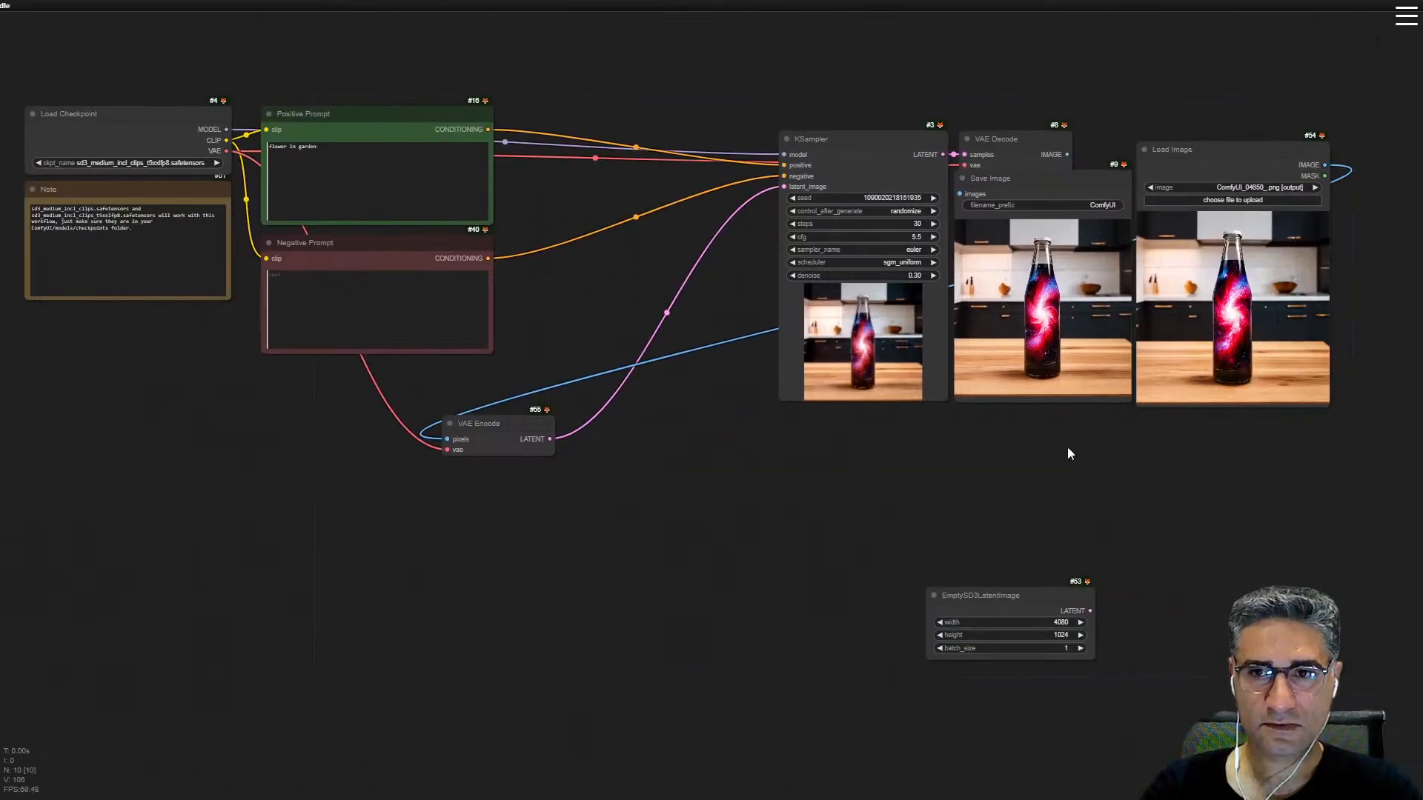
Step: Place the Load Image node below the Note and the VAE Encode node just beneath Negative Prompt
{"action": "left_click_drag", "start_coordinate": [1235, 151], "coordinate": [188, 358]}
{"action": "scroll", "coordinate": [647, 504], "scroll_direction": "up", "scroll_amount": 3}
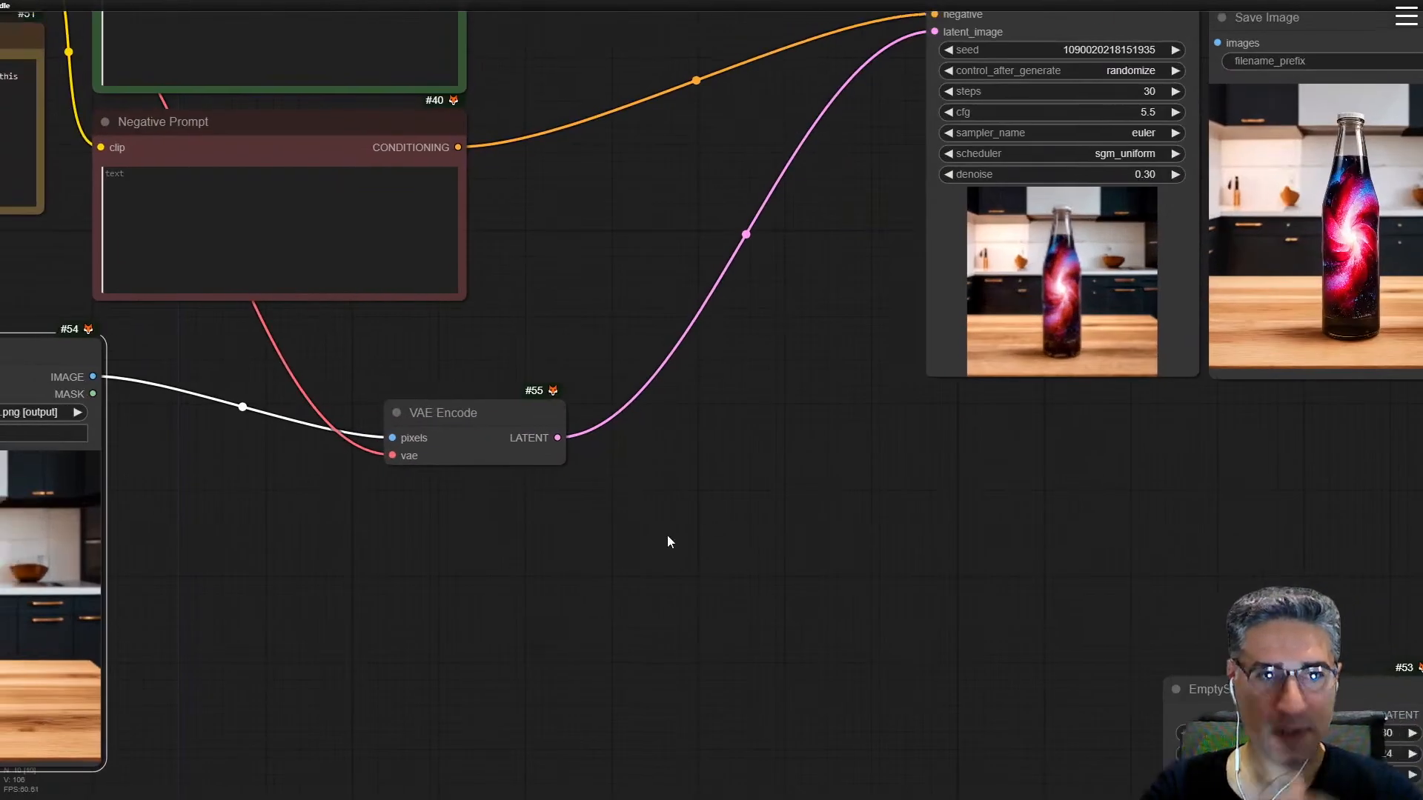
{"action": "scroll", "coordinate": [567, 427], "scroll_direction": "up", "scroll_amount": 3}
{"action": "left_click_drag", "start_coordinate": [577, 345], "coordinate": [998, 371]}
{"action": "scroll", "coordinate": [993, 374], "scroll_direction": "down", "scroll_amount": 4}
{"action": "mouse_move", "coordinate": [937, 454]}
{"action": "left_mouse_down"}
{"action": "mouse_move", "coordinate": [852, 612]}
{"action": "mouse_move", "coordinate": [934, 432]}
{"action": "left_mouse_up"}
{"action": "left_click_drag", "start_coordinate": [891, 580], "coordinate": [917, 343]}
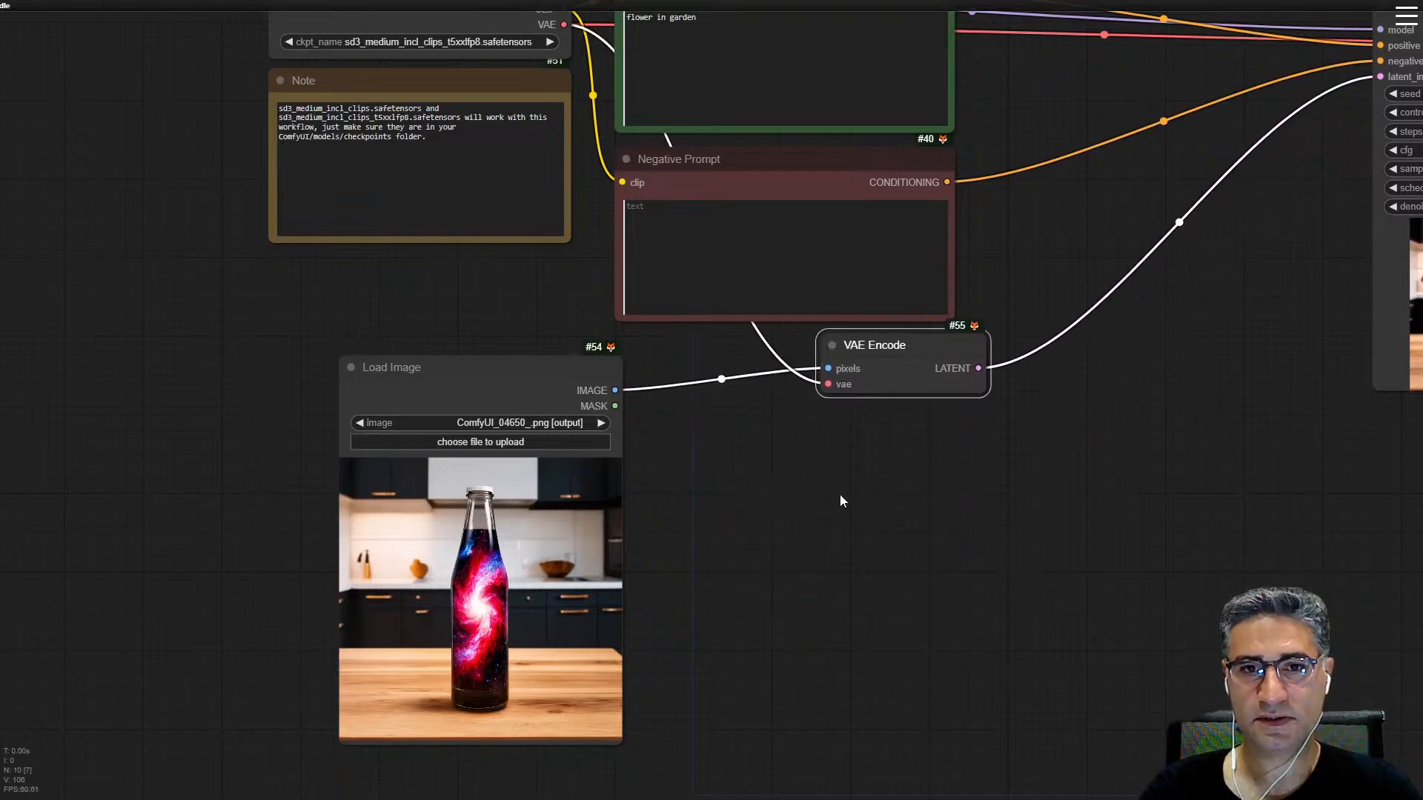
{"action": "left_click_drag", "start_coordinate": [840, 497], "coordinate": [826, 498]}
Step: Add an InpaintModelConditioning node fed by Load Image's IMAGE output and place it below VAE Encode
{"action": "left_click_drag", "start_coordinate": [601, 390], "coordinate": [678, 394]}
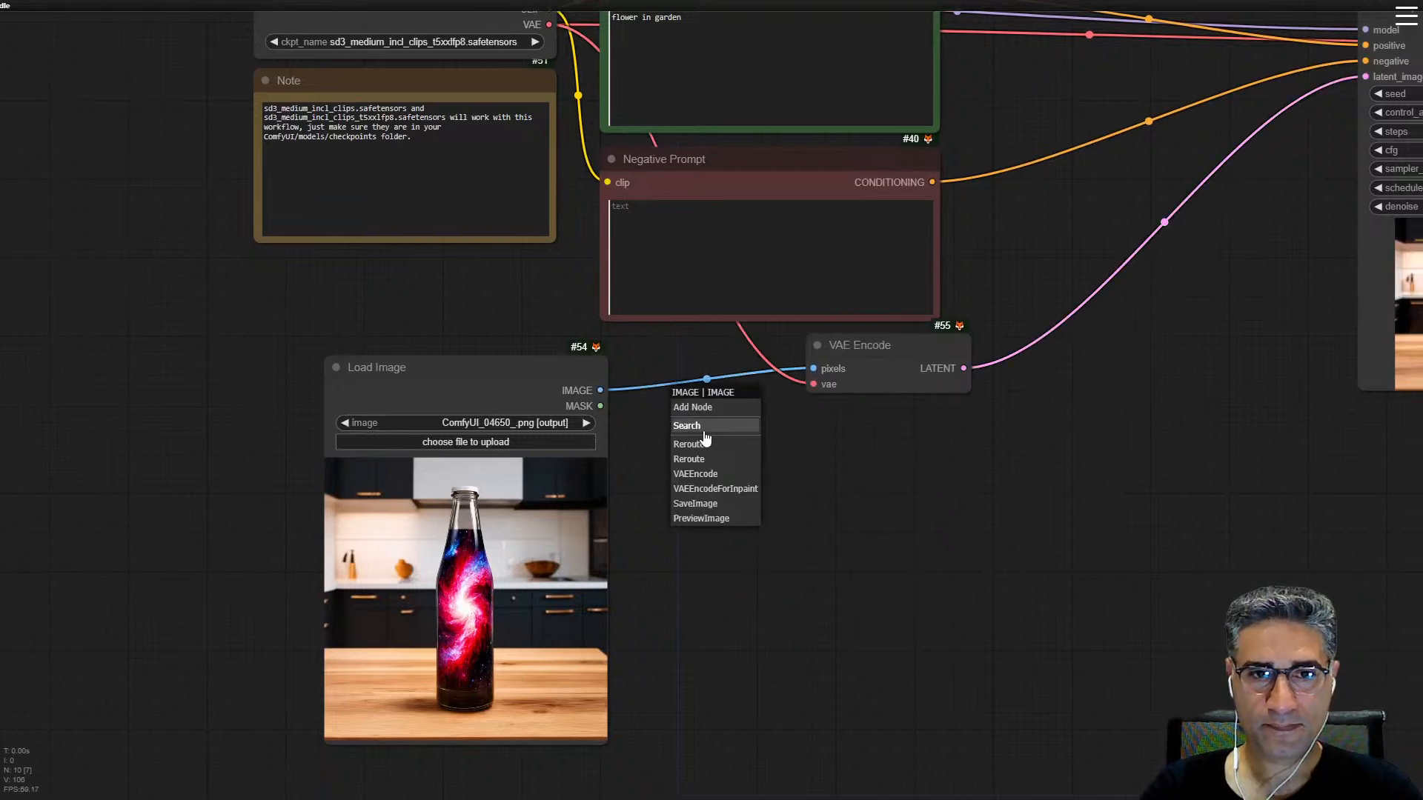
{"action": "left_click", "coordinate": [701, 427]}
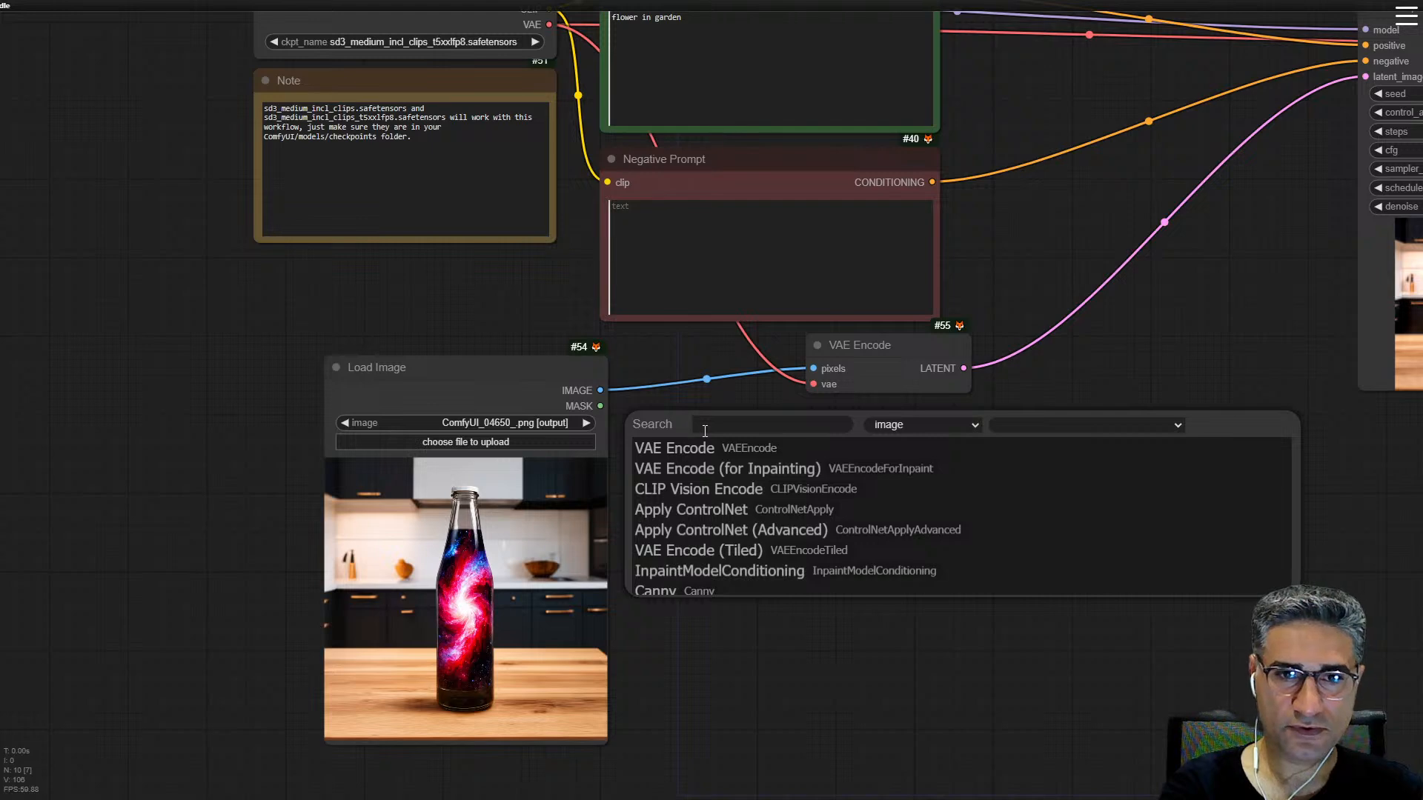
{"action": "type", "text": "inpa"}
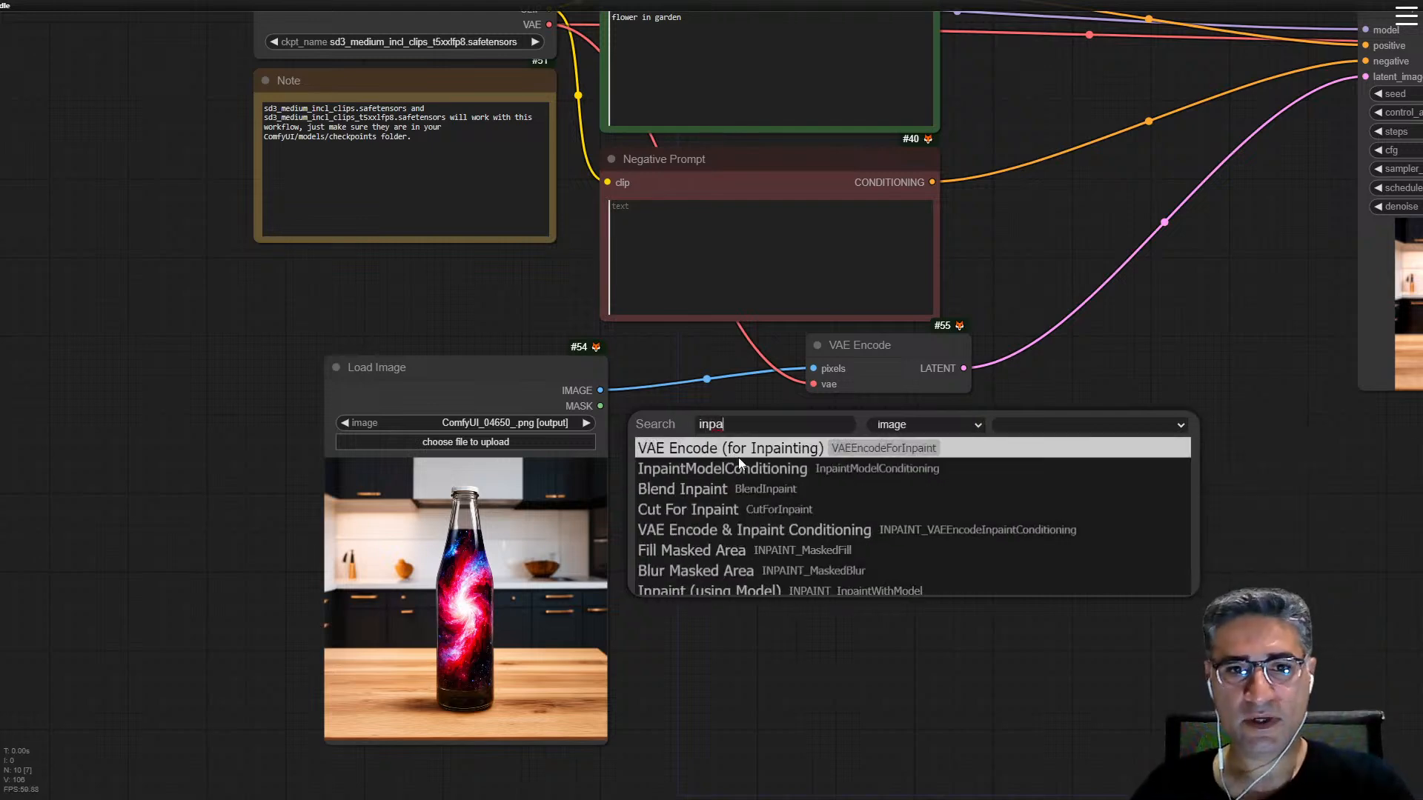
{"action": "left_click", "coordinate": [740, 461]}
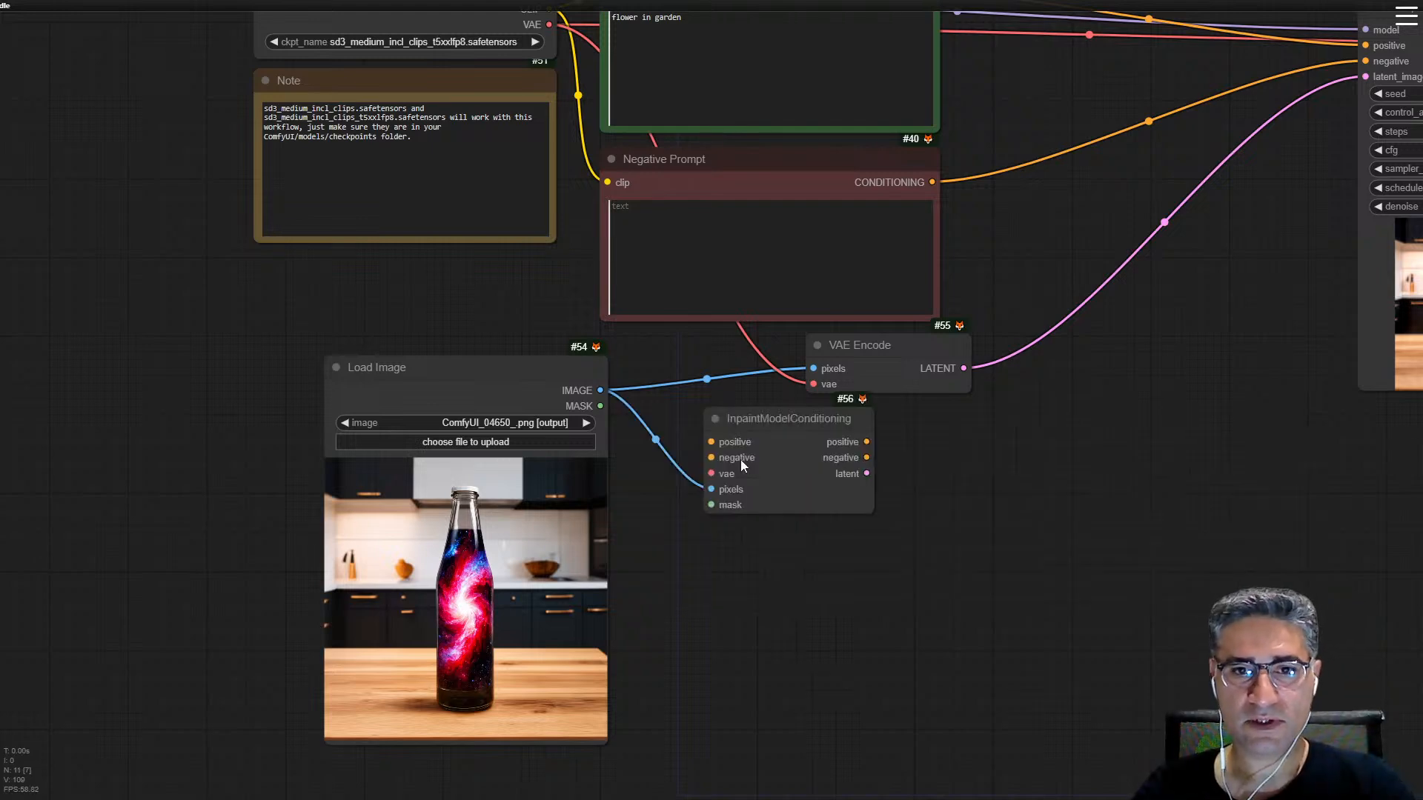
{"action": "left_click_drag", "start_coordinate": [786, 429], "coordinate": [896, 435]}
Step: Open the Load Image picture in MaskEditor, paint a mask over the bottle from cap to lower body with an enlarged brush, and save it
{"action": "scroll", "coordinate": [645, 467], "scroll_direction": "up", "scroll_amount": 5}
{"action": "left_click_drag", "start_coordinate": [757, 477], "coordinate": [1074, 238]}
{"action": "right_click", "coordinate": [609, 290]}
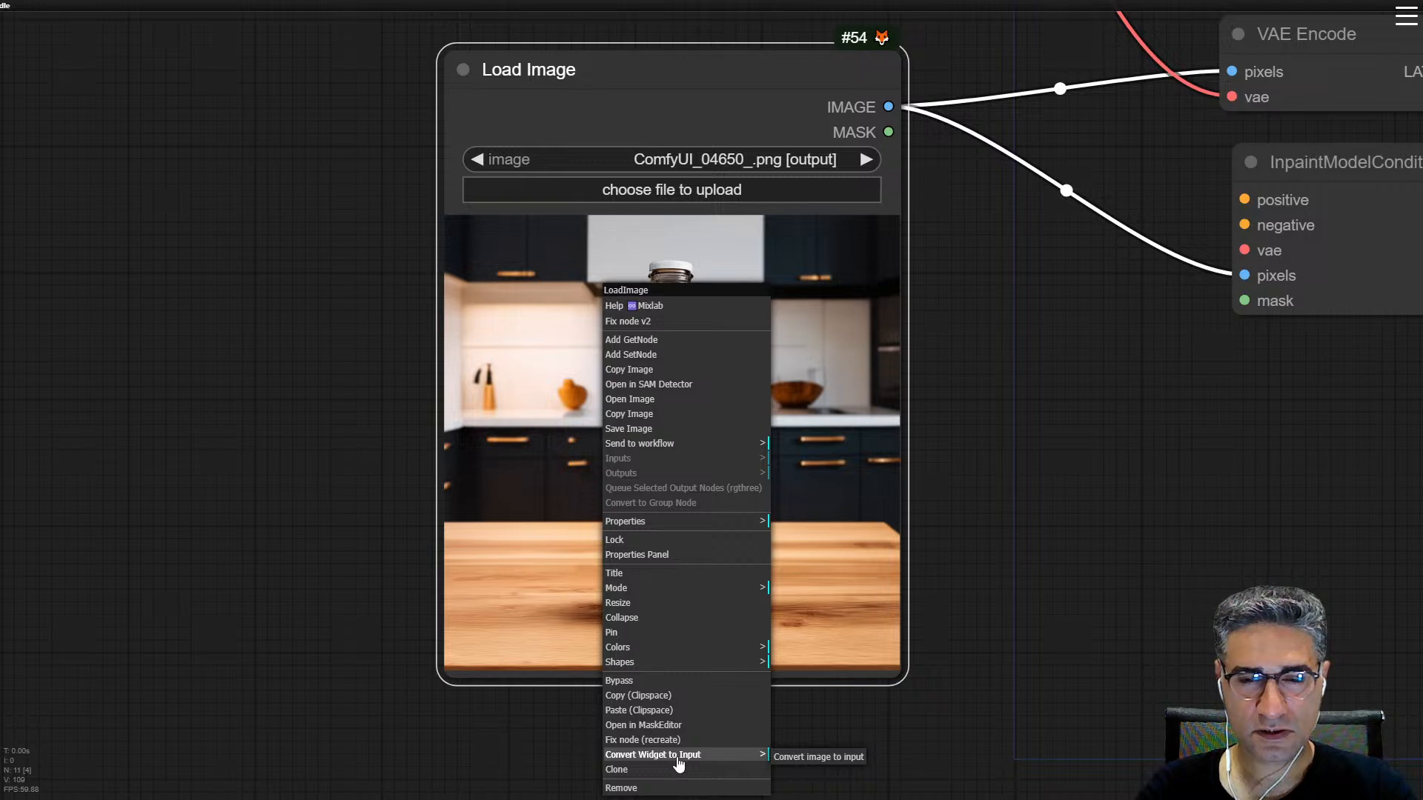
{"action": "left_click", "coordinate": [642, 725]}
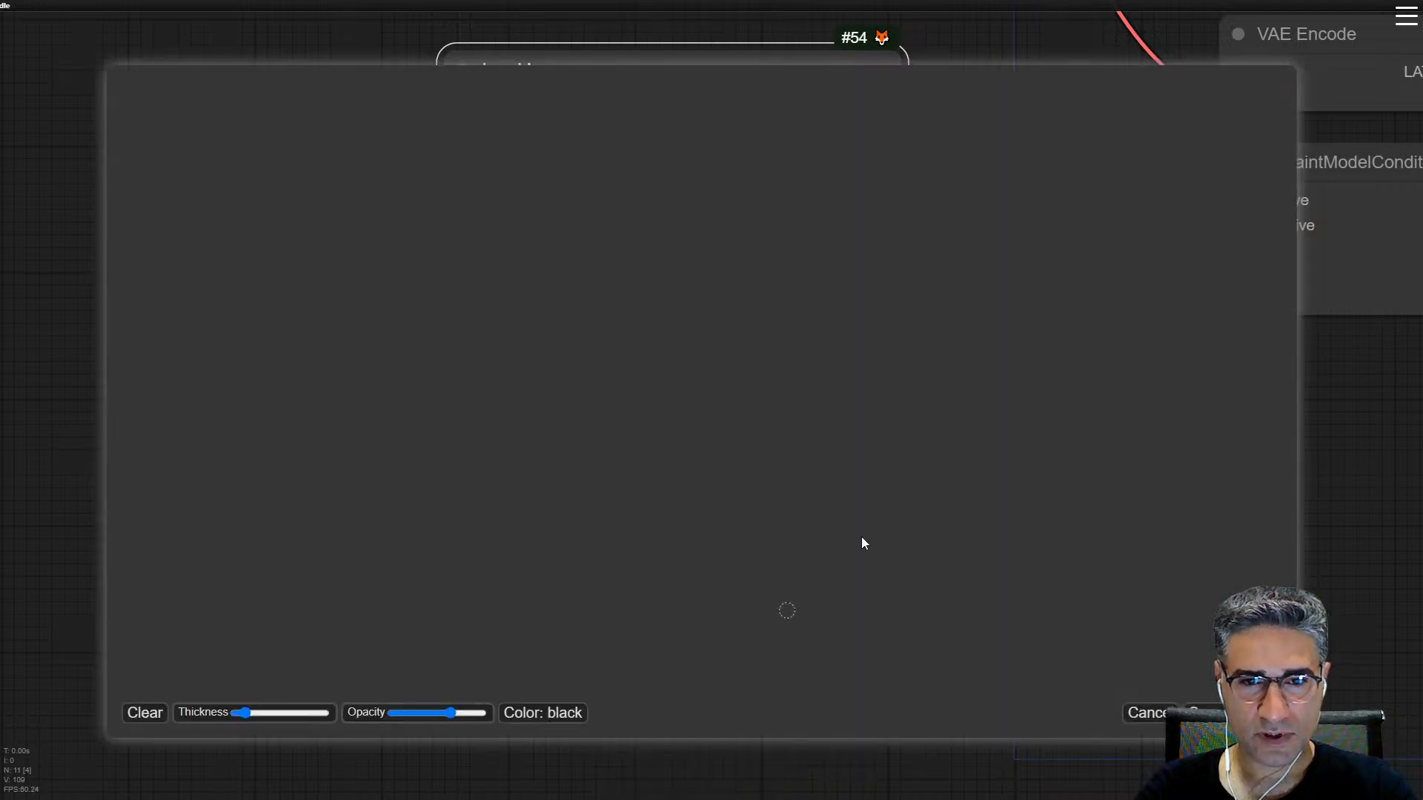
{"action": "scroll", "coordinate": [744, 354], "scroll_direction": "up", "scroll_amount": 8}
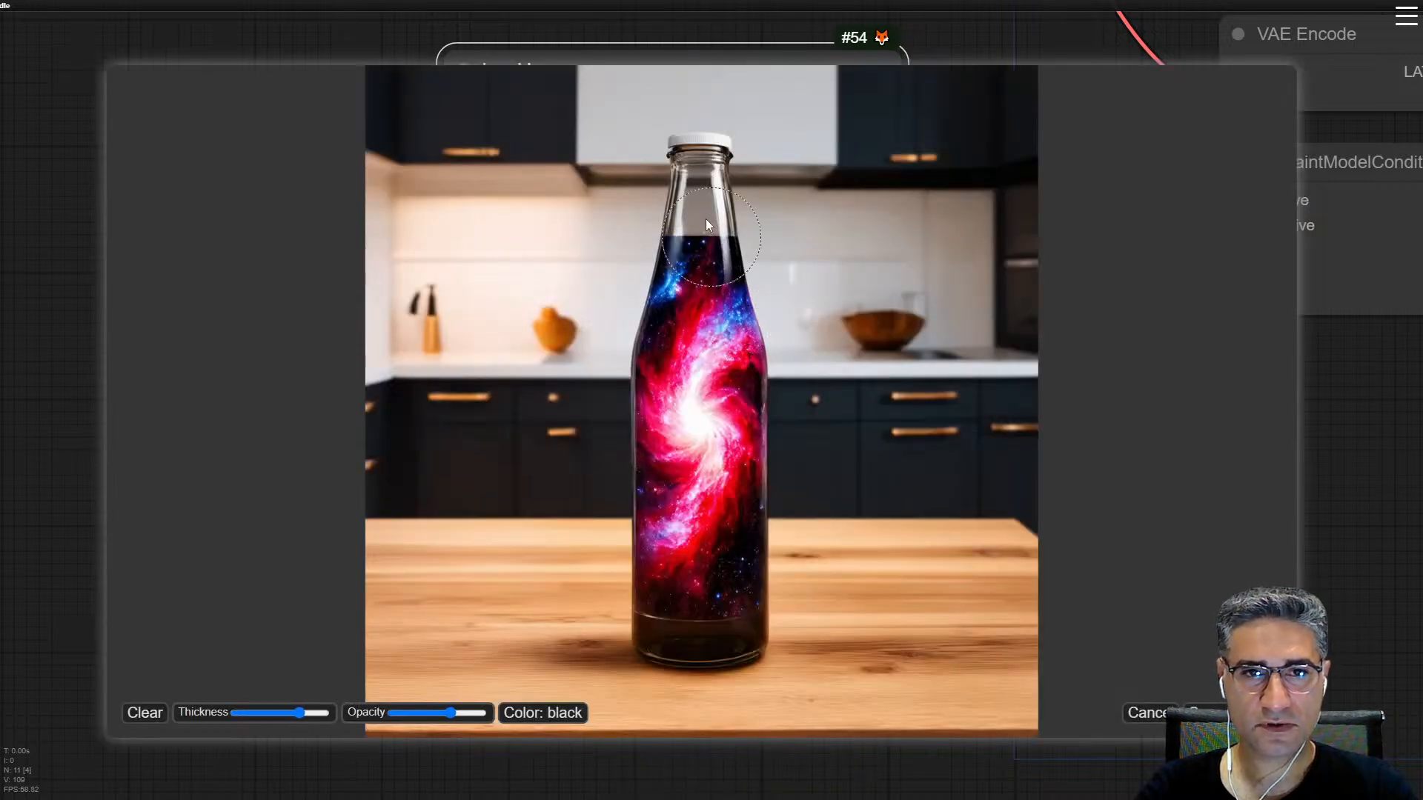
{"action": "scroll", "coordinate": [686, 169], "scroll_direction": "up", "scroll_amount": 2}
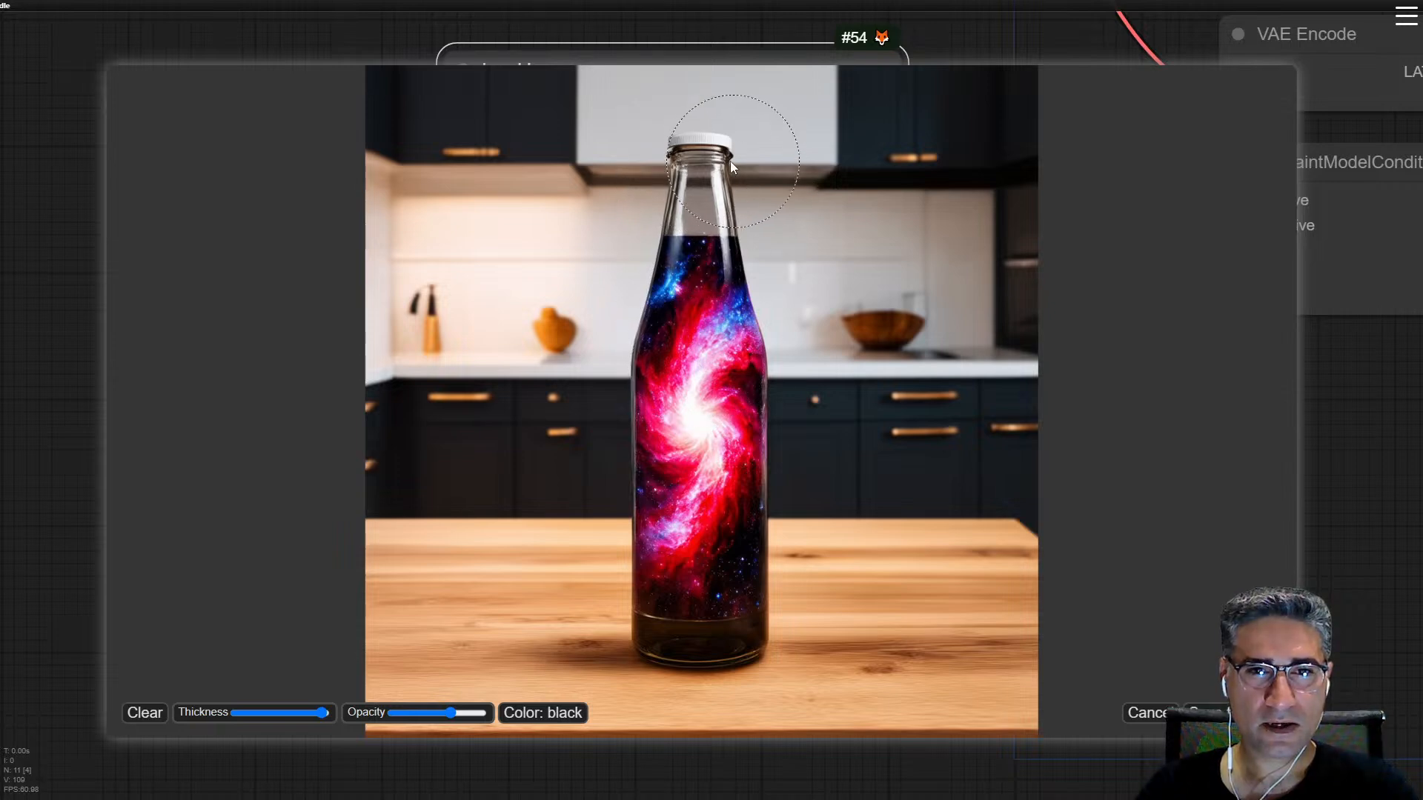
{"action": "mouse_move", "coordinate": [710, 173]}
{"action": "left_mouse_down"}
{"action": "mouse_move", "coordinate": [686, 389]}
{"action": "mouse_move", "coordinate": [717, 382]}
{"action": "mouse_move", "coordinate": [722, 224]}
{"action": "mouse_move", "coordinate": [687, 332]}
{"action": "mouse_move", "coordinate": [708, 505]}
{"action": "mouse_move", "coordinate": [713, 192]}
{"action": "mouse_move", "coordinate": [682, 511]}
{"action": "left_mouse_up"}
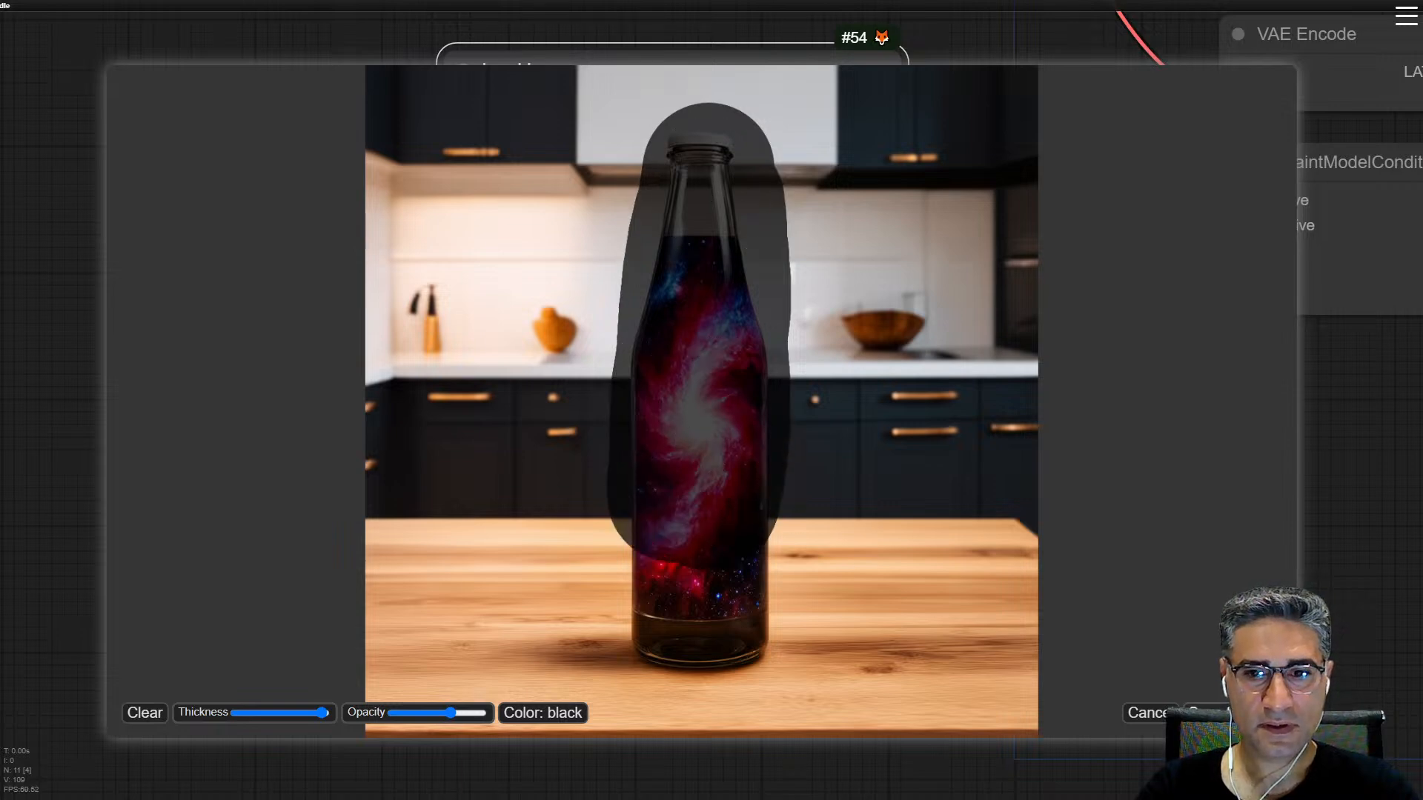
{"action": "left_click", "coordinate": [1204, 713]}
Step: Add a LayerMask: MaskGrow node connected to the MASK output of Load Image
{"action": "left_click_drag", "start_coordinate": [938, 327], "coordinate": [750, 445]}
{"action": "left_click_drag", "start_coordinate": [700, 251], "coordinate": [799, 441]}
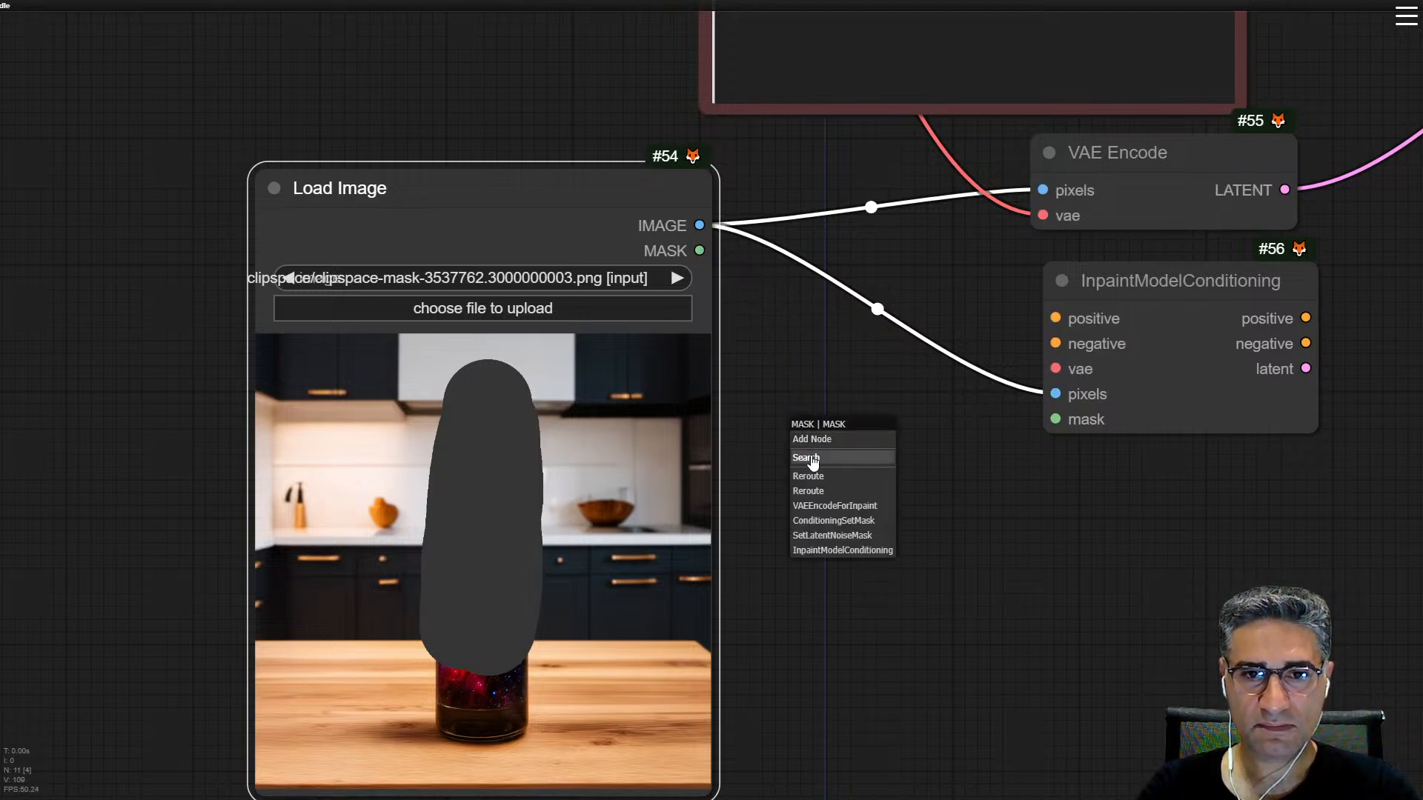
{"action": "left_click", "coordinate": [814, 459]}
{"action": "type", "text": "gr"}
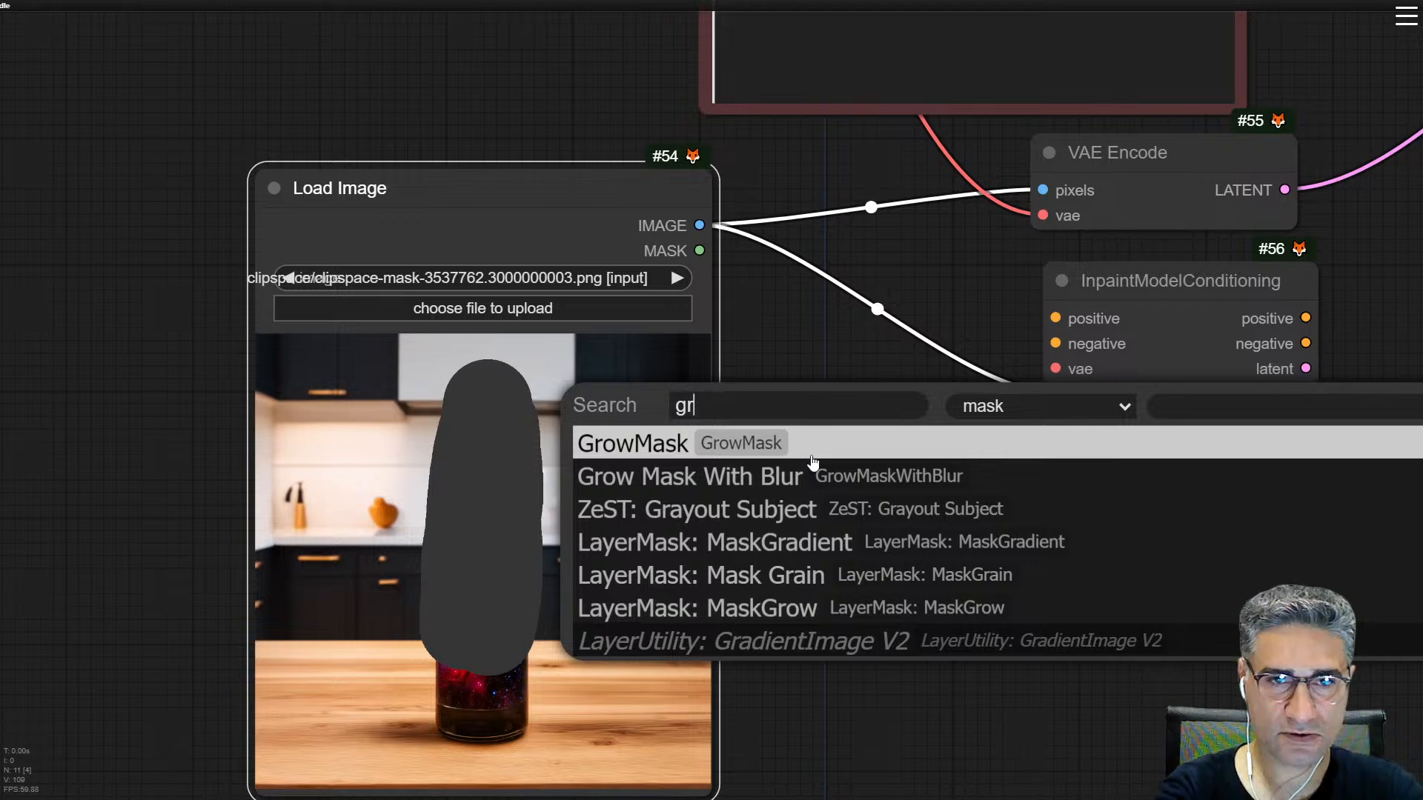
{"action": "key", "text": "Down"}
{"action": "key", "text": "Down"}
{"action": "key", "text": "Down"}
{"action": "key", "text": "Down"}
{"action": "key", "text": "Down"}
{"action": "key", "text": "Return"}
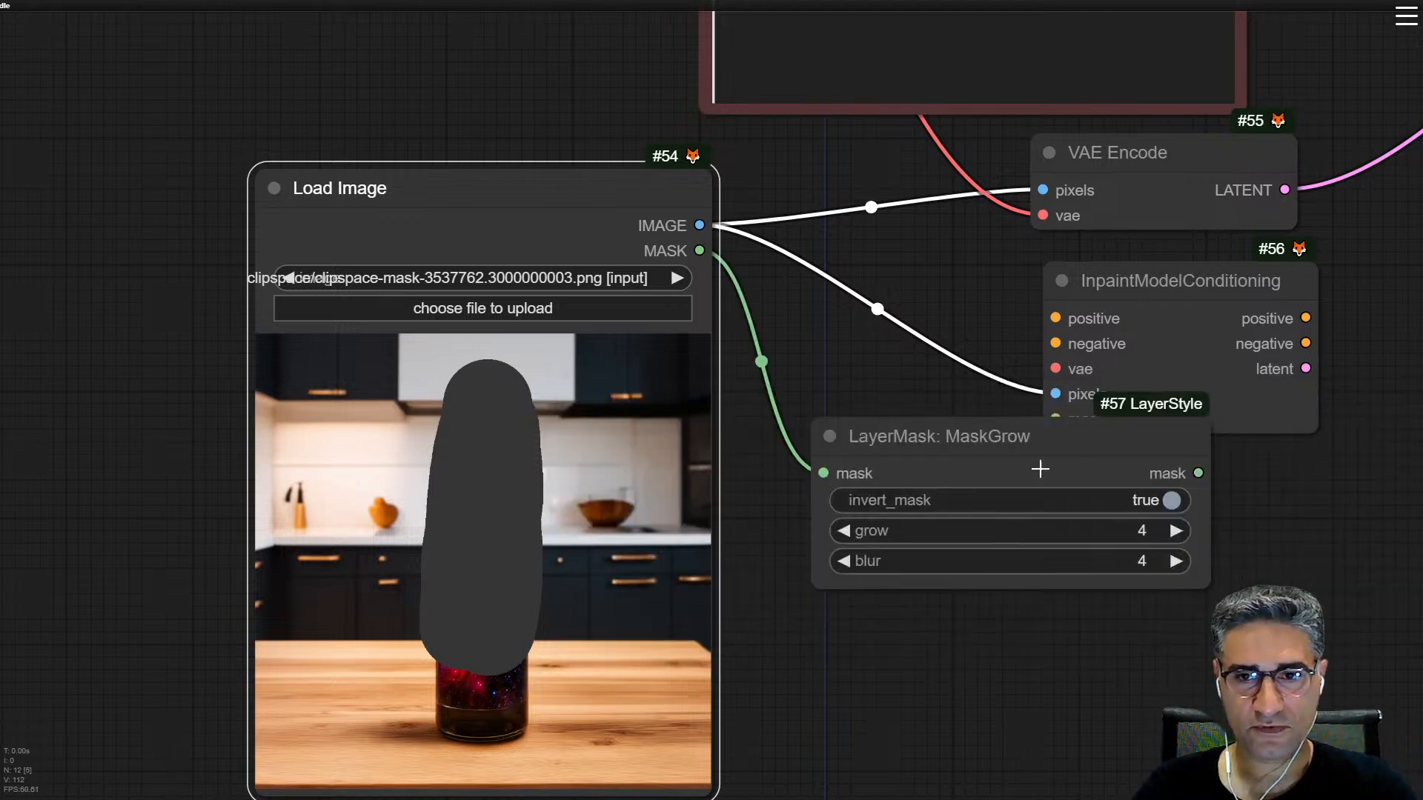
Step: Set MaskGrow's invert_mask to false, grow to 0 and blur to 0
{"action": "left_click", "coordinate": [1188, 501]}
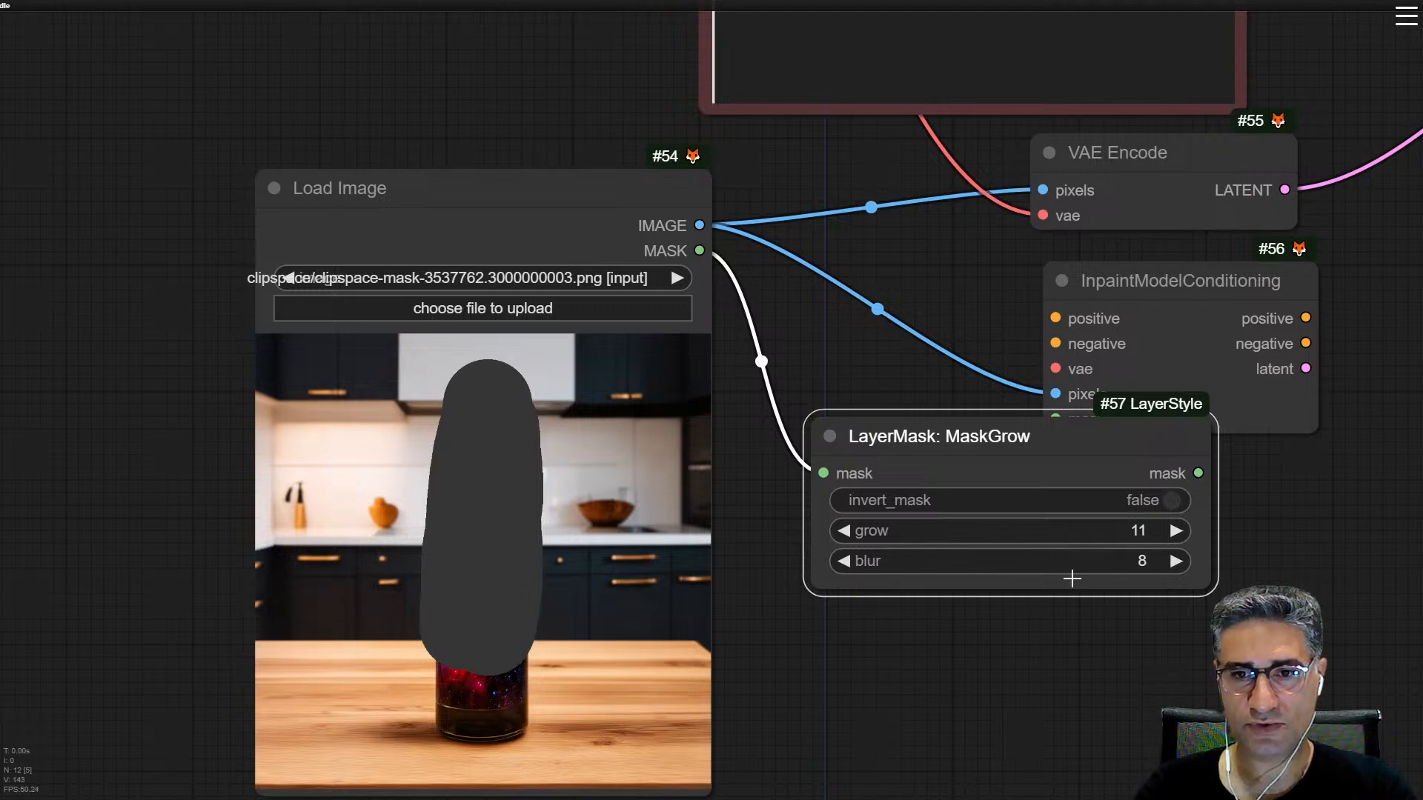
{"action": "left_click", "coordinate": [1075, 534]}
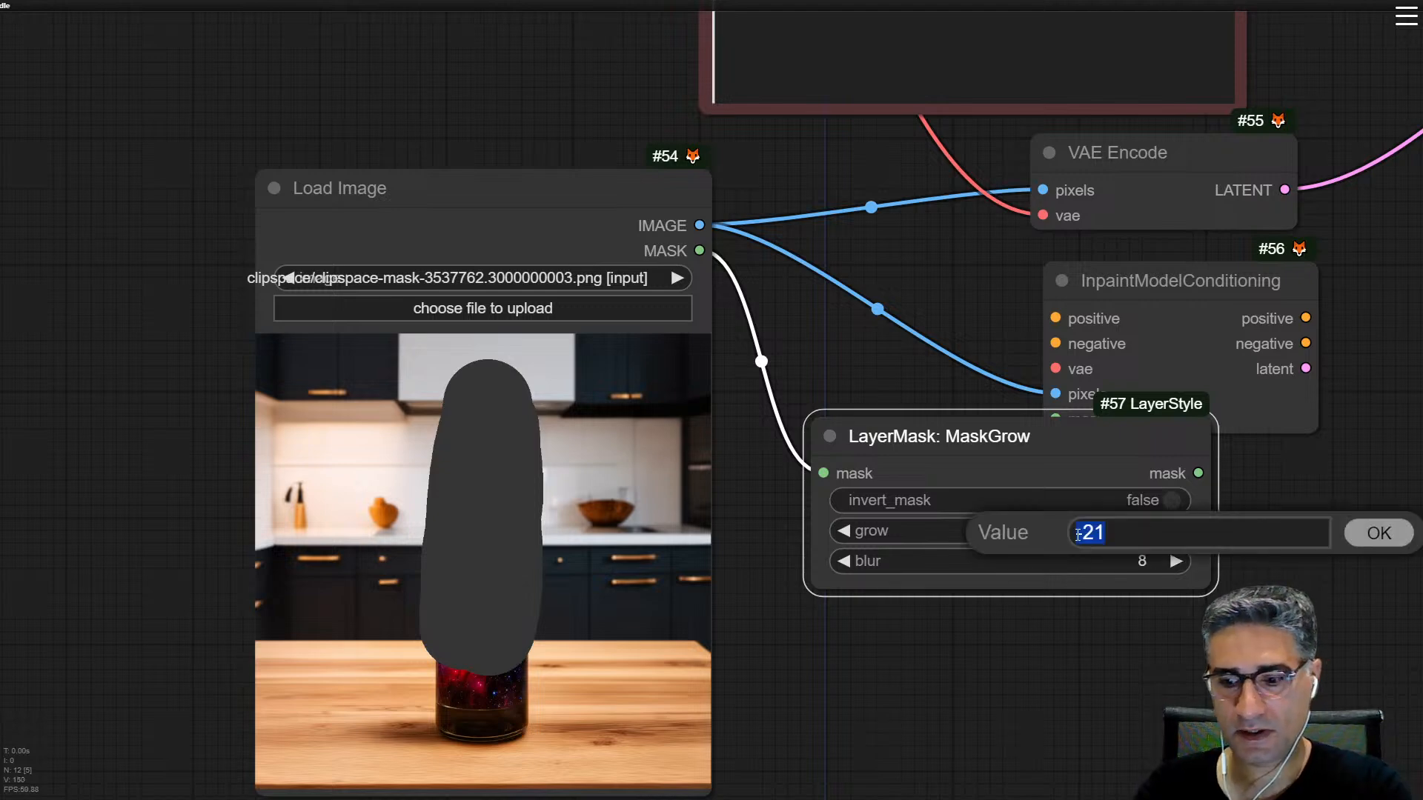
{"action": "type", "text": "0"}
{"action": "key", "text": "Return"}
{"action": "left_click", "coordinate": [1137, 561]}
{"action": "type", "text": "0"}
{"action": "key", "text": "Return"}
Step: Move and narrow the MaskGrow node beside Load Image, and attach a Preview Mask node to its mask output
{"action": "left_click_drag", "start_coordinate": [1127, 444], "coordinate": [1074, 522]}
{"action": "left_click_drag", "start_coordinate": [1155, 662], "coordinate": [807, 559]}
{"action": "left_click_drag", "start_coordinate": [1012, 546], "coordinate": [1048, 562]}
{"action": "left_click", "coordinate": [1094, 607]}
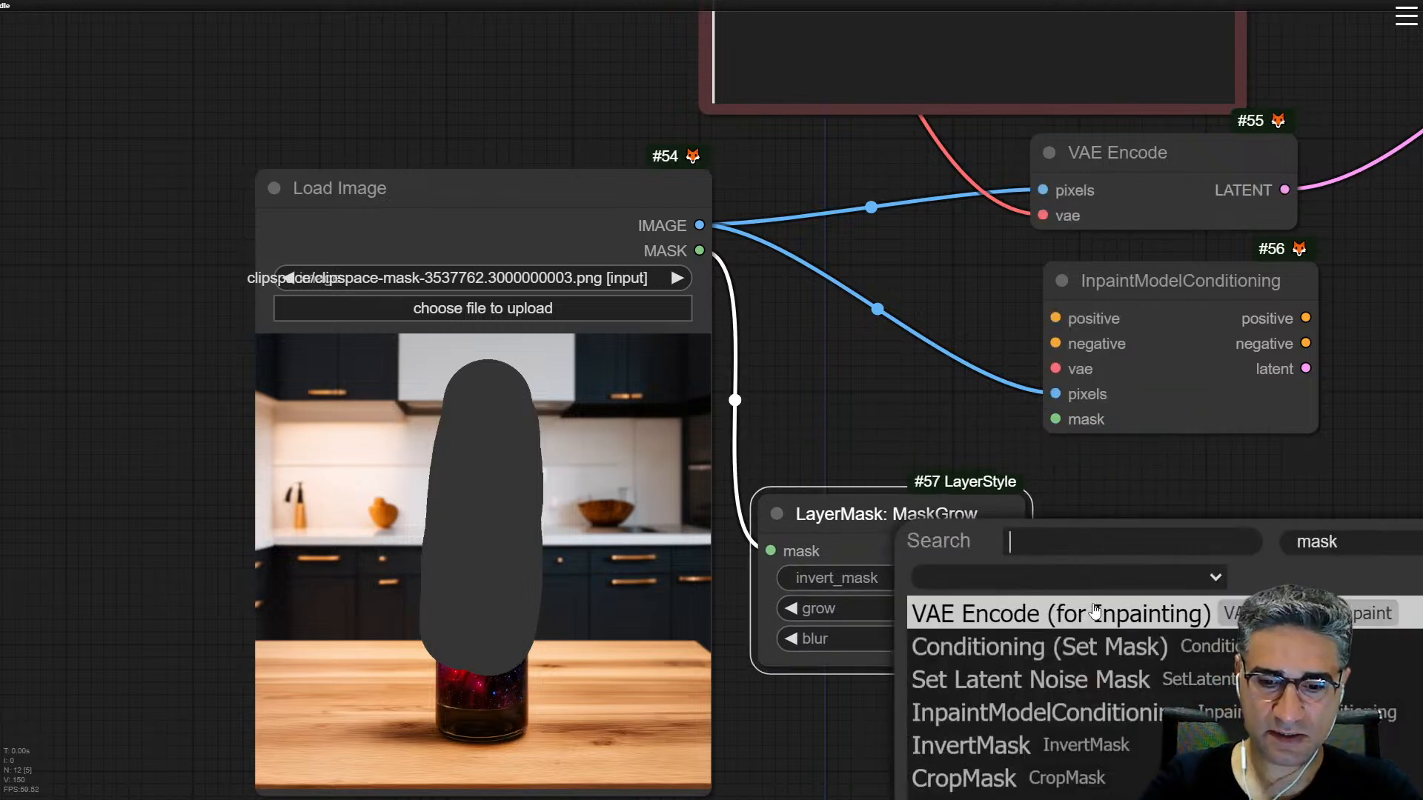
{"action": "type", "text": "pre"}
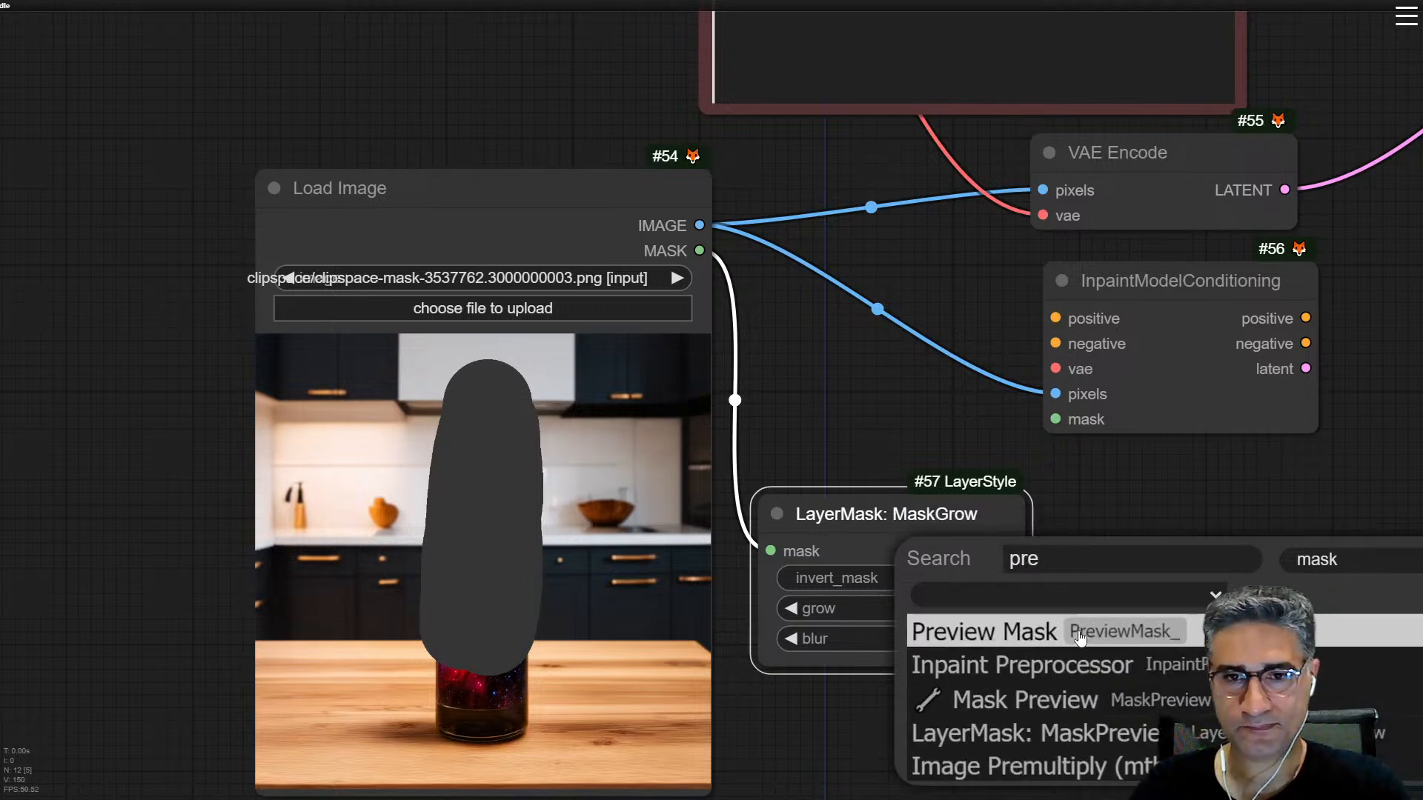
{"action": "key", "text": "Return"}
{"action": "left_click_drag", "start_coordinate": [1121, 468], "coordinate": [1060, 464]}
Step: Connect MaskGrow's mask to InpaintModelConditioning and reroute the VAE link from VAE Encode to that node's vae input
{"action": "left_click_drag", "start_coordinate": [951, 548], "coordinate": [994, 418]}
{"action": "left_click_drag", "start_coordinate": [1013, 301], "coordinate": [1039, 318]}
{"action": "scroll", "coordinate": [916, 272], "scroll_direction": "down", "scroll_amount": 2}
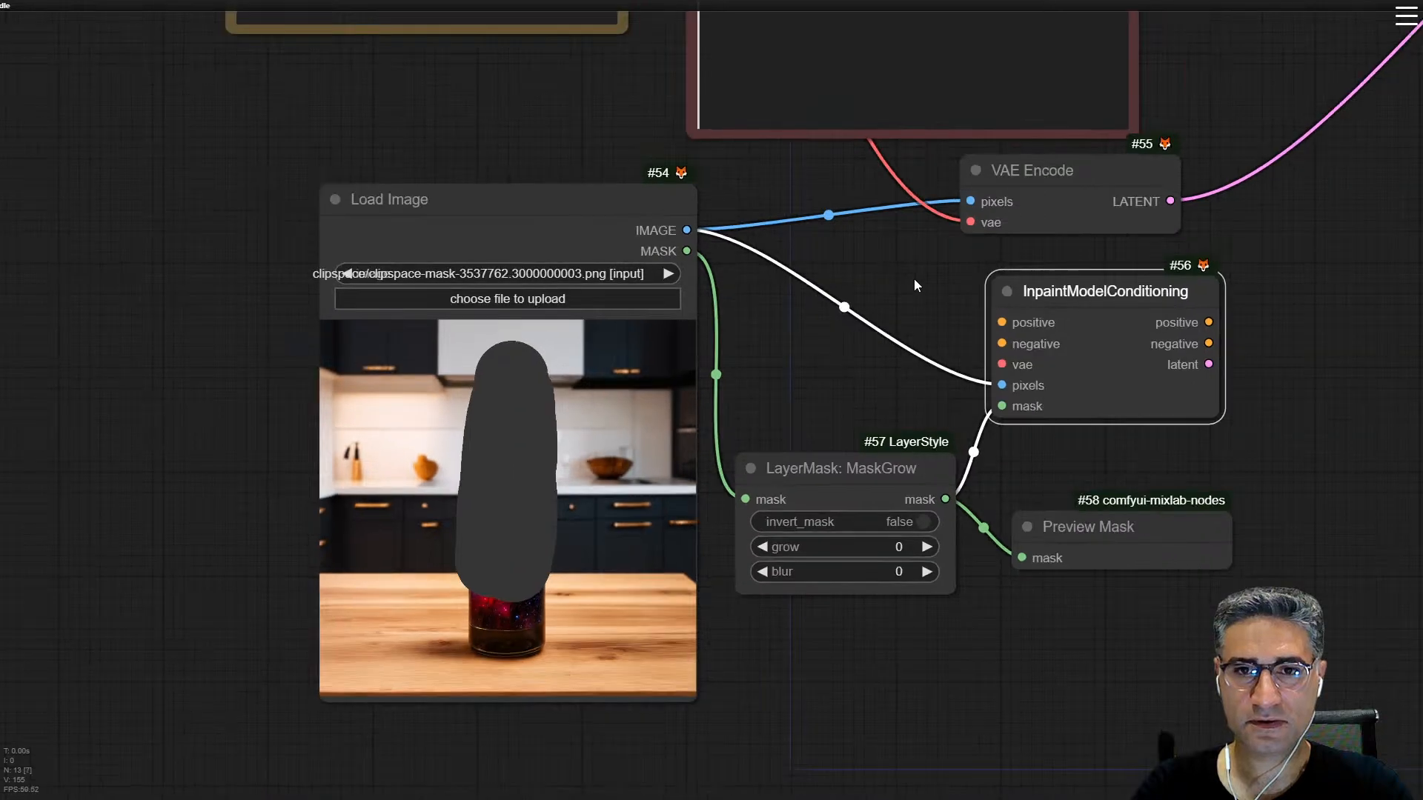
{"action": "left_click_drag", "start_coordinate": [916, 273], "coordinate": [916, 283]}
{"action": "left_click_drag", "start_coordinate": [964, 233], "coordinate": [1003, 376]}
Step: Move InpaintModelConditioning between Negative Prompt and the KSampler, and shift VAE Encode toward Load Image
{"action": "scroll", "coordinate": [938, 326], "scroll_direction": "down", "scroll_amount": 2}
{"action": "left_click_drag", "start_coordinate": [939, 327], "coordinate": [786, 581]}
{"action": "left_click_drag", "start_coordinate": [884, 571], "coordinate": [1092, 367]}
{"action": "left_click_drag", "start_coordinate": [1001, 472], "coordinate": [918, 489]}
{"action": "left_click_drag", "start_coordinate": [844, 527], "coordinate": [755, 525]}
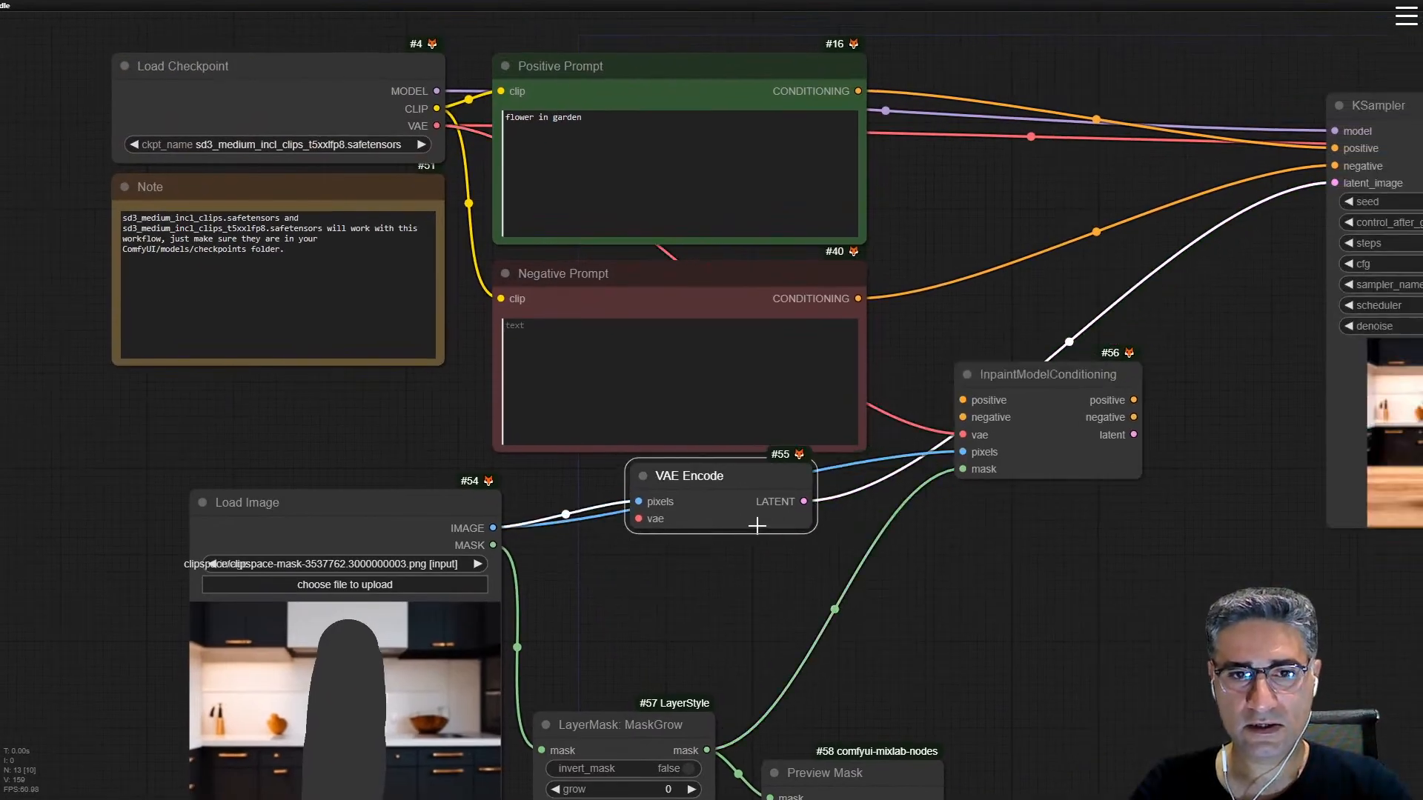
Step: Delete the VAE Encode node and connect the positive and negative prompt conditioning to InpaintModelConditioning's matching inputs
{"action": "key", "text": "Delete"}
{"action": "left_click_drag", "start_coordinate": [858, 90], "coordinate": [963, 400]}
{"action": "left_click_drag", "start_coordinate": [858, 298], "coordinate": [979, 467]}
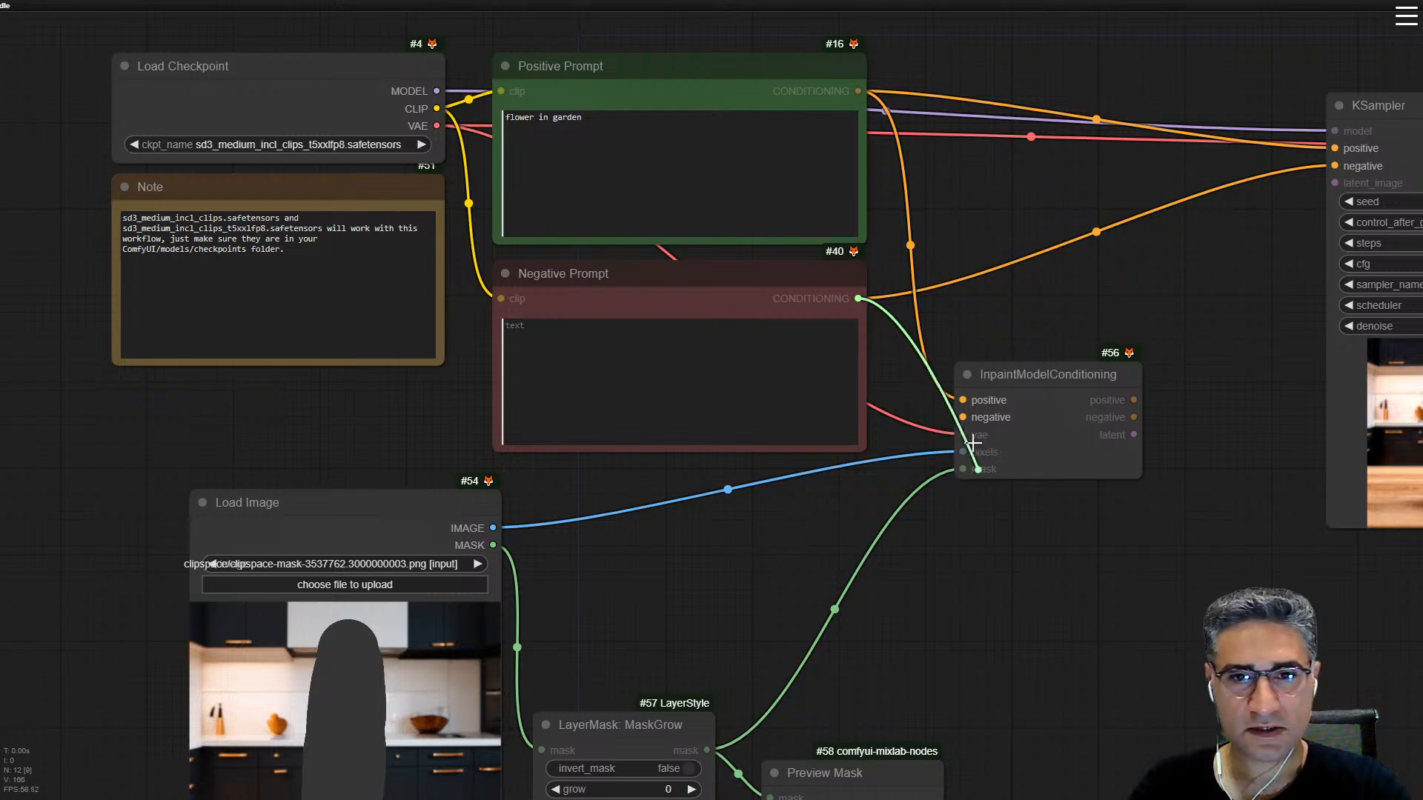
{"action": "left_click_drag", "start_coordinate": [963, 418], "coordinate": [963, 418]}
Step: Move InpaintModelConditioning up and connect its positive, negative and latent outputs to the KSampler's positive, negative and latent_image inputs
{"action": "left_click_drag", "start_coordinate": [1045, 387], "coordinate": [1102, 287]}
{"action": "left_click_drag", "start_coordinate": [1165, 223], "coordinate": [1061, 262]}
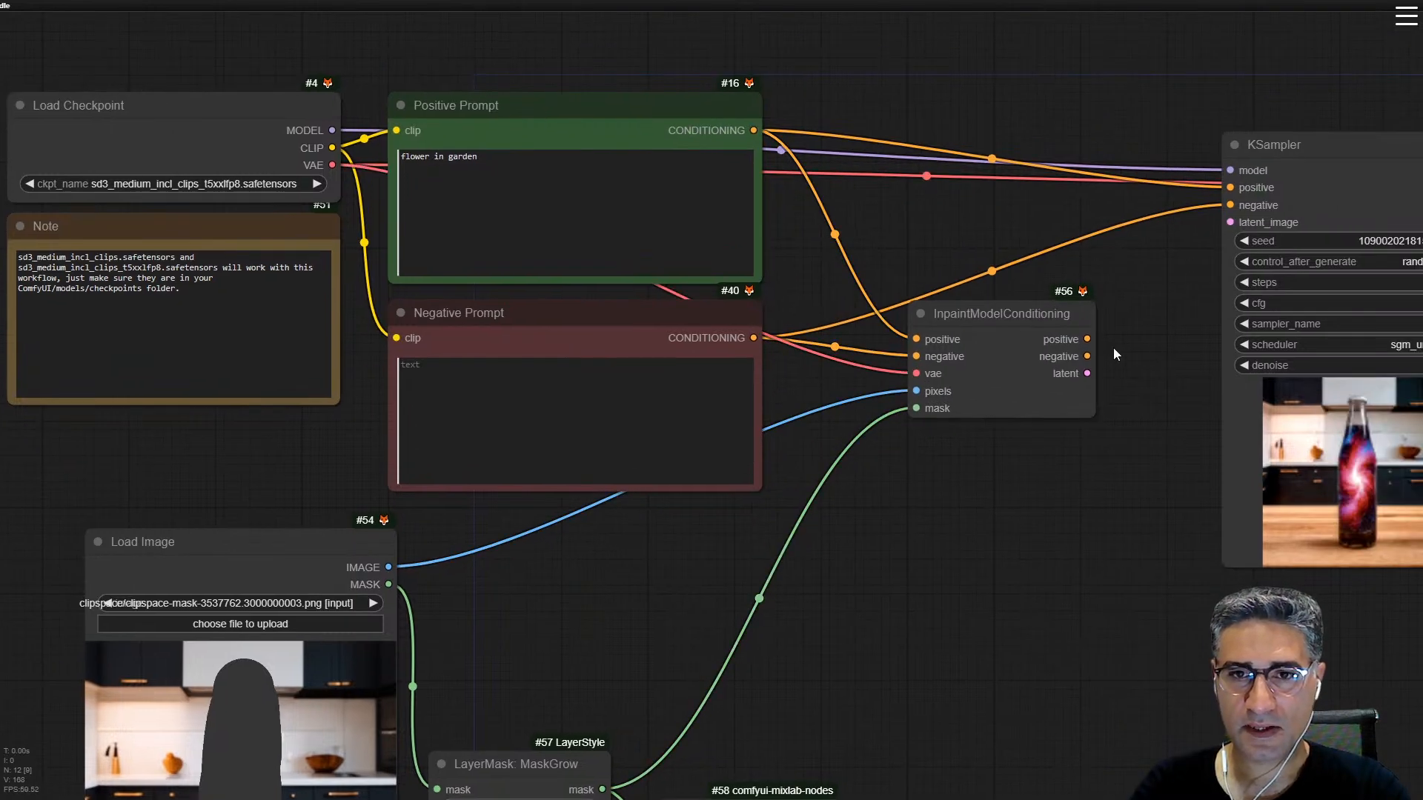
{"action": "left_click_drag", "start_coordinate": [1088, 339], "coordinate": [1231, 187]}
{"action": "left_click_drag", "start_coordinate": [1088, 356], "coordinate": [1230, 205]}
{"action": "left_click_drag", "start_coordinate": [1087, 373], "coordinate": [1233, 219]}
Step: Replace the Positive Prompt text with "fire on table"
{"action": "scroll", "coordinate": [1143, 574], "scroll_direction": "down", "scroll_amount": 3}
{"action": "left_click_drag", "start_coordinate": [1151, 587], "coordinate": [1176, 434]}
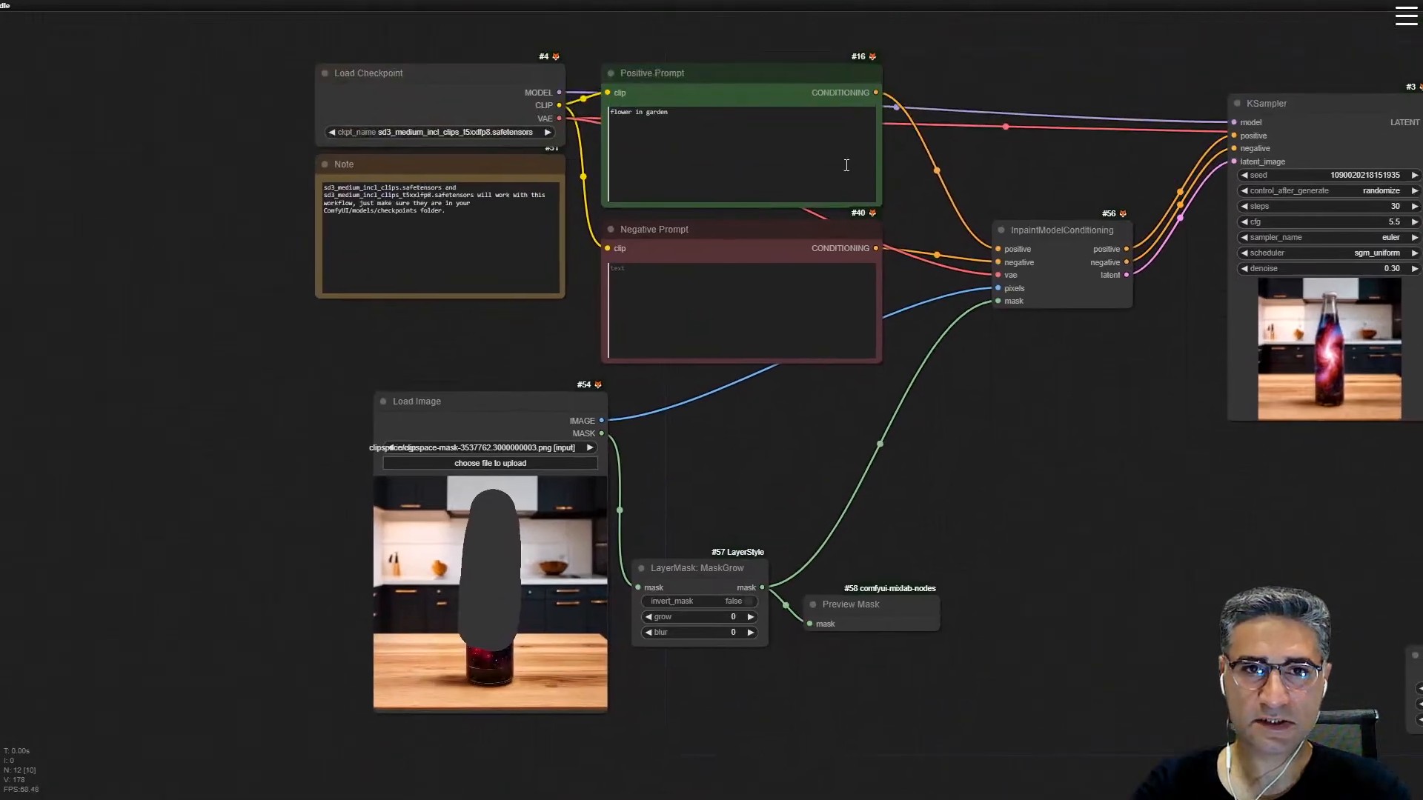
{"action": "scroll", "coordinate": [673, 87], "scroll_direction": "up", "scroll_amount": 5}
{"action": "scroll", "coordinate": [571, 141], "scroll_direction": "up", "scroll_amount": 3}
{"action": "triple_click", "coordinate": [593, 139]}
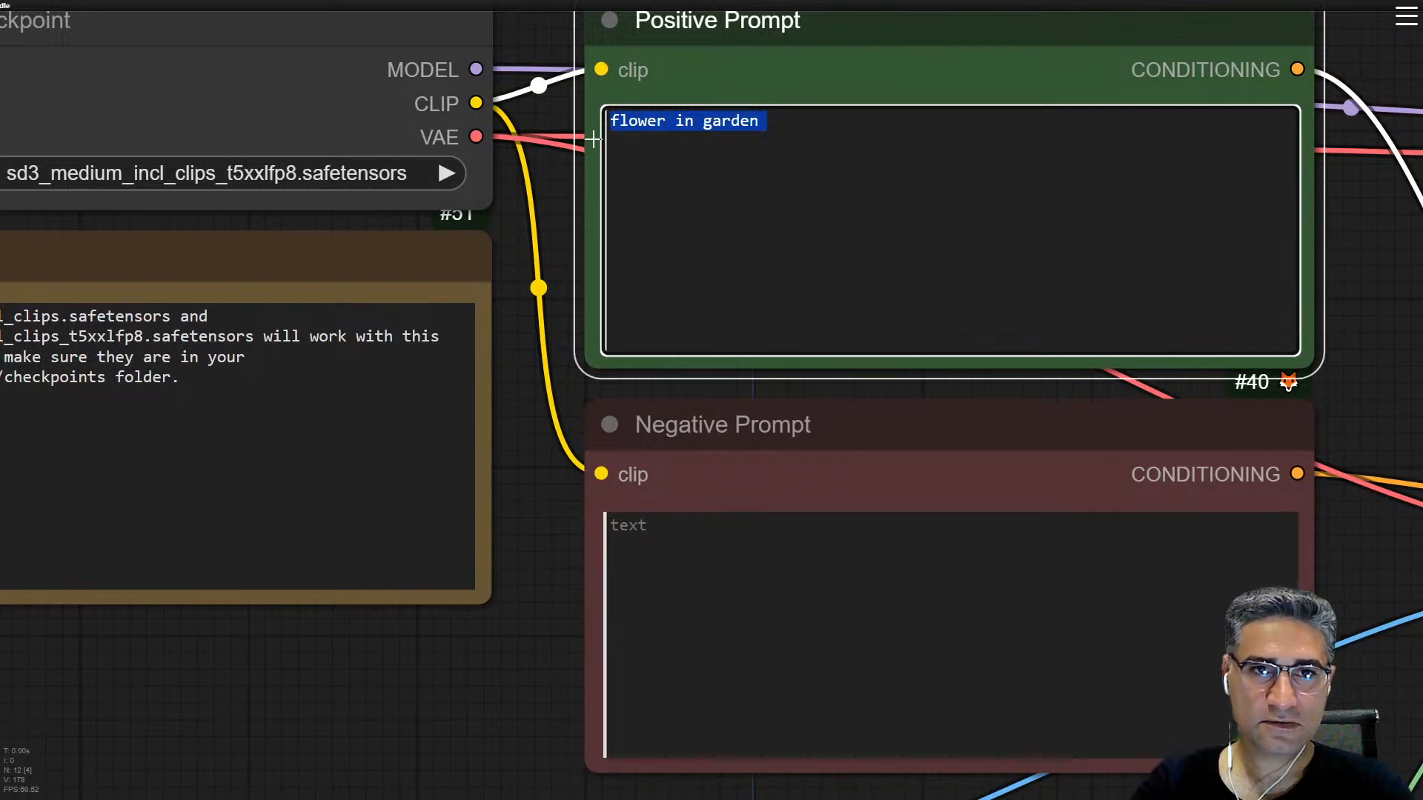
{"action": "type", "text": "fire on table"}
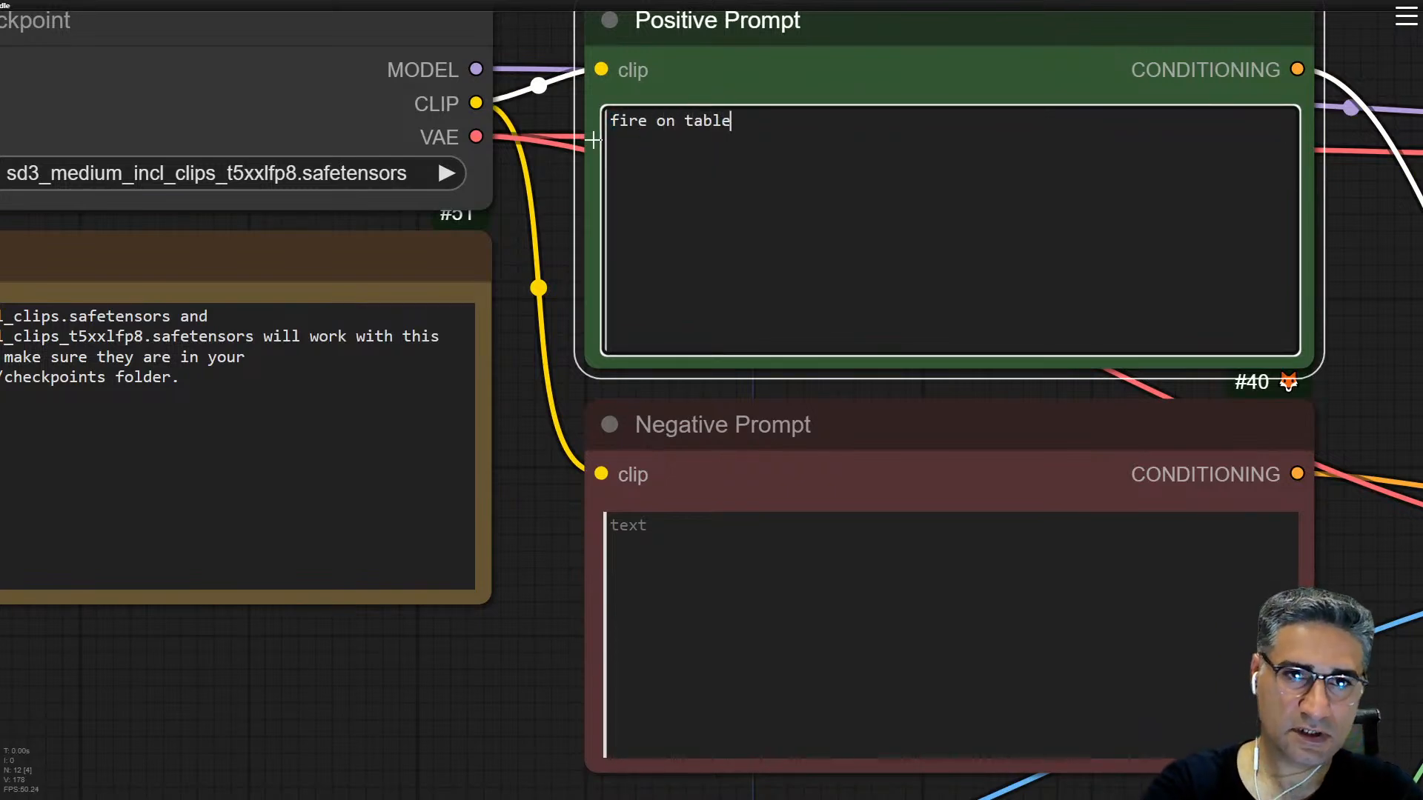
Step: Queue only the Save Image node's output and watch the KSampler preview at denoise 0.30
{"action": "scroll", "coordinate": [593, 139], "scroll_direction": "down", "scroll_amount": 5}
{"action": "left_click_drag", "start_coordinate": [1263, 619], "coordinate": [974, 372]}
{"action": "scroll", "coordinate": [973, 380], "scroll_direction": "down", "scroll_amount": 2}
{"action": "left_click_drag", "start_coordinate": [1229, 344], "coordinate": [944, 348]}
{"action": "right_click", "coordinate": [1103, 283]}
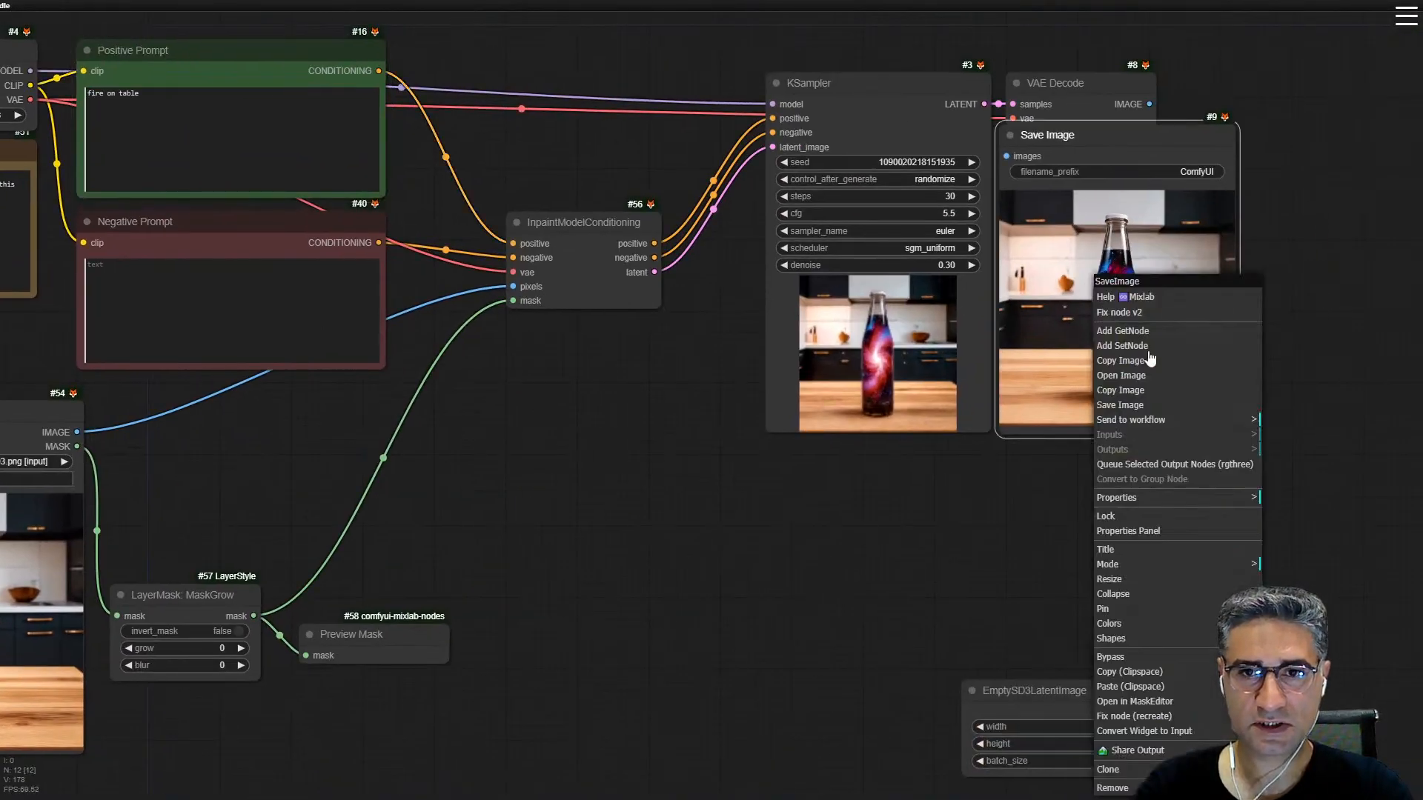
{"action": "left_click", "coordinate": [1185, 463]}
{"action": "scroll", "coordinate": [1134, 319], "scroll_direction": "up", "scroll_amount": 3}
{"action": "scroll", "coordinate": [1090, 427], "scroll_direction": "down", "scroll_amount": 2}
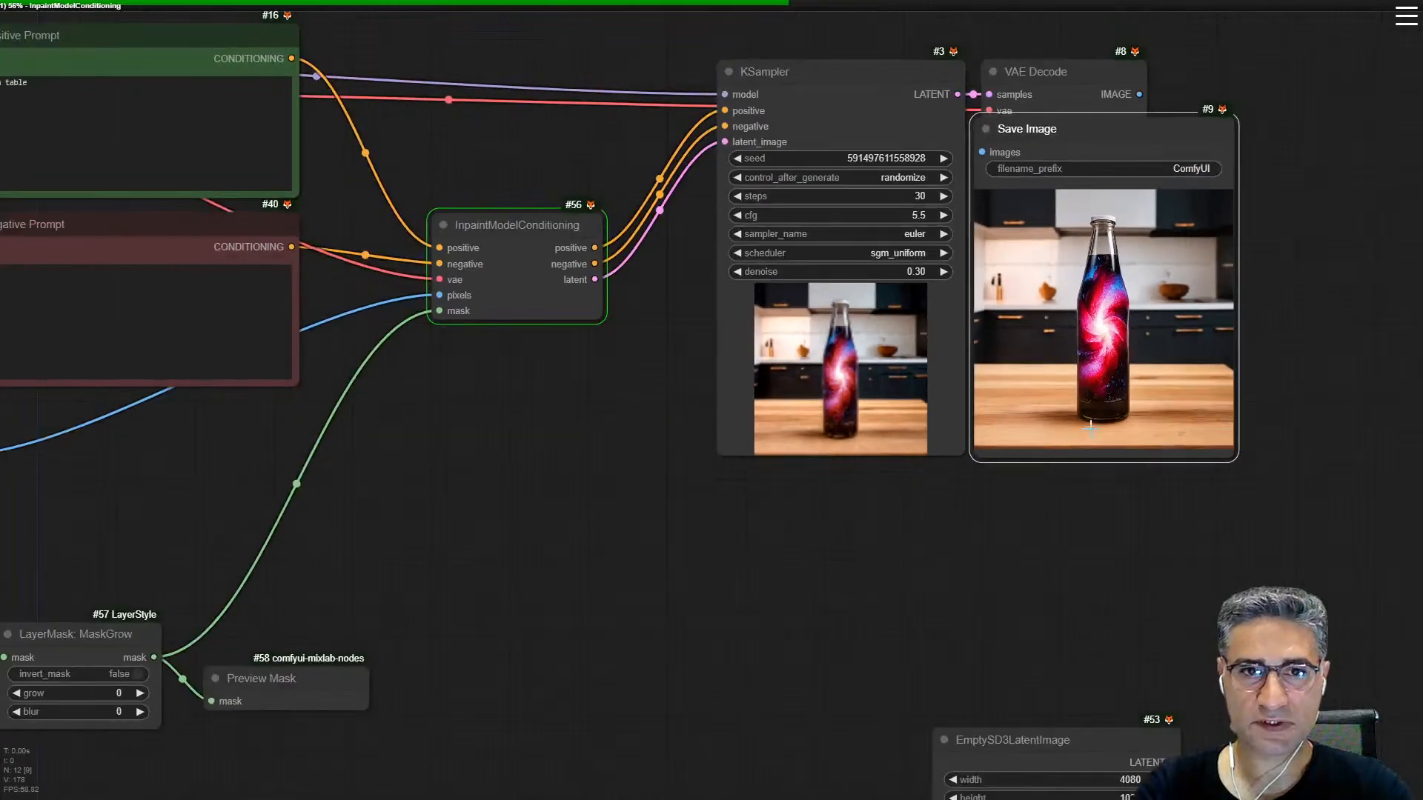
{"action": "scroll", "coordinate": [942, 404], "scroll_direction": "up", "scroll_amount": 5}
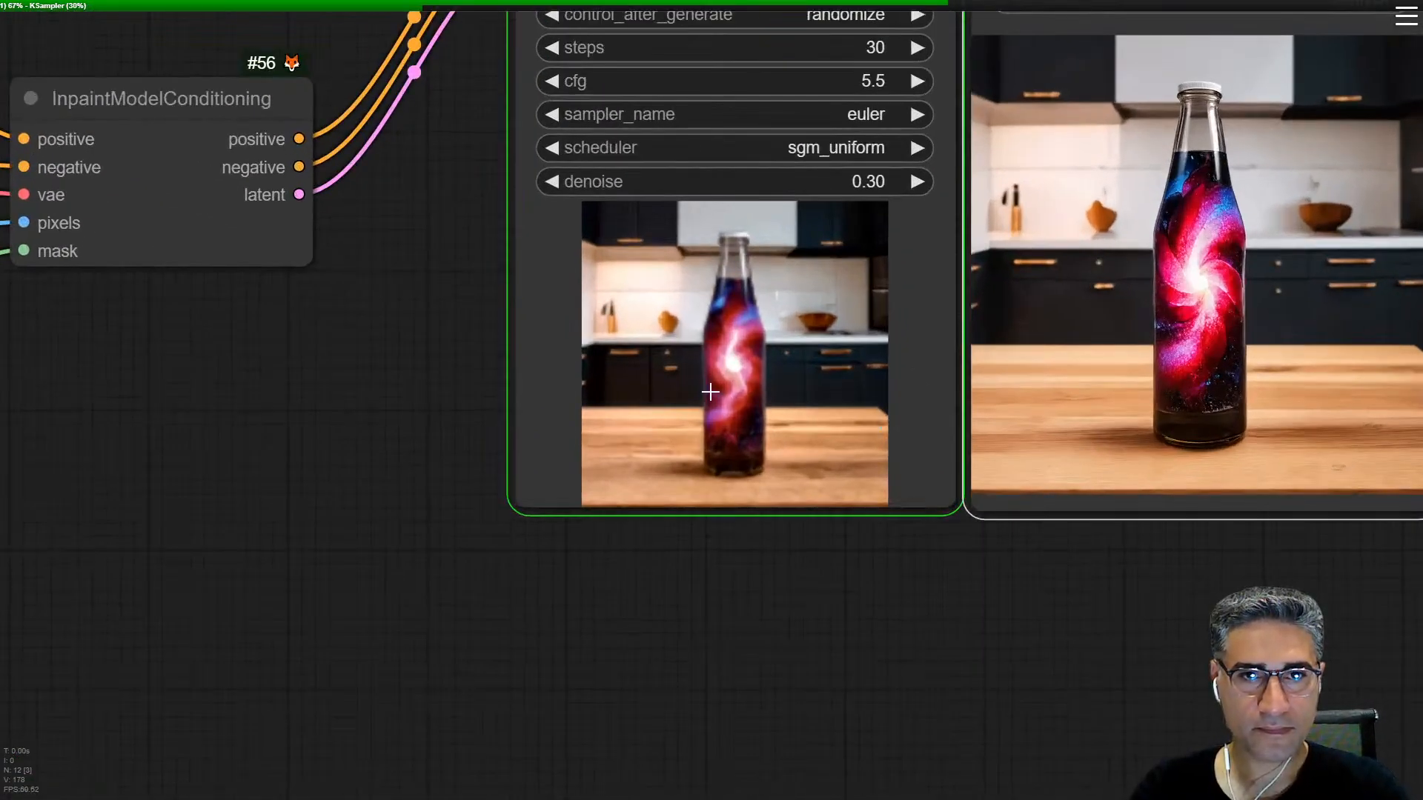
Step: Set the KSampler's denoise to 1.00, show the queue panel, and queue the Save Image output again
{"action": "left_click_drag", "start_coordinate": [735, 192], "coordinate": [1090, 269]}
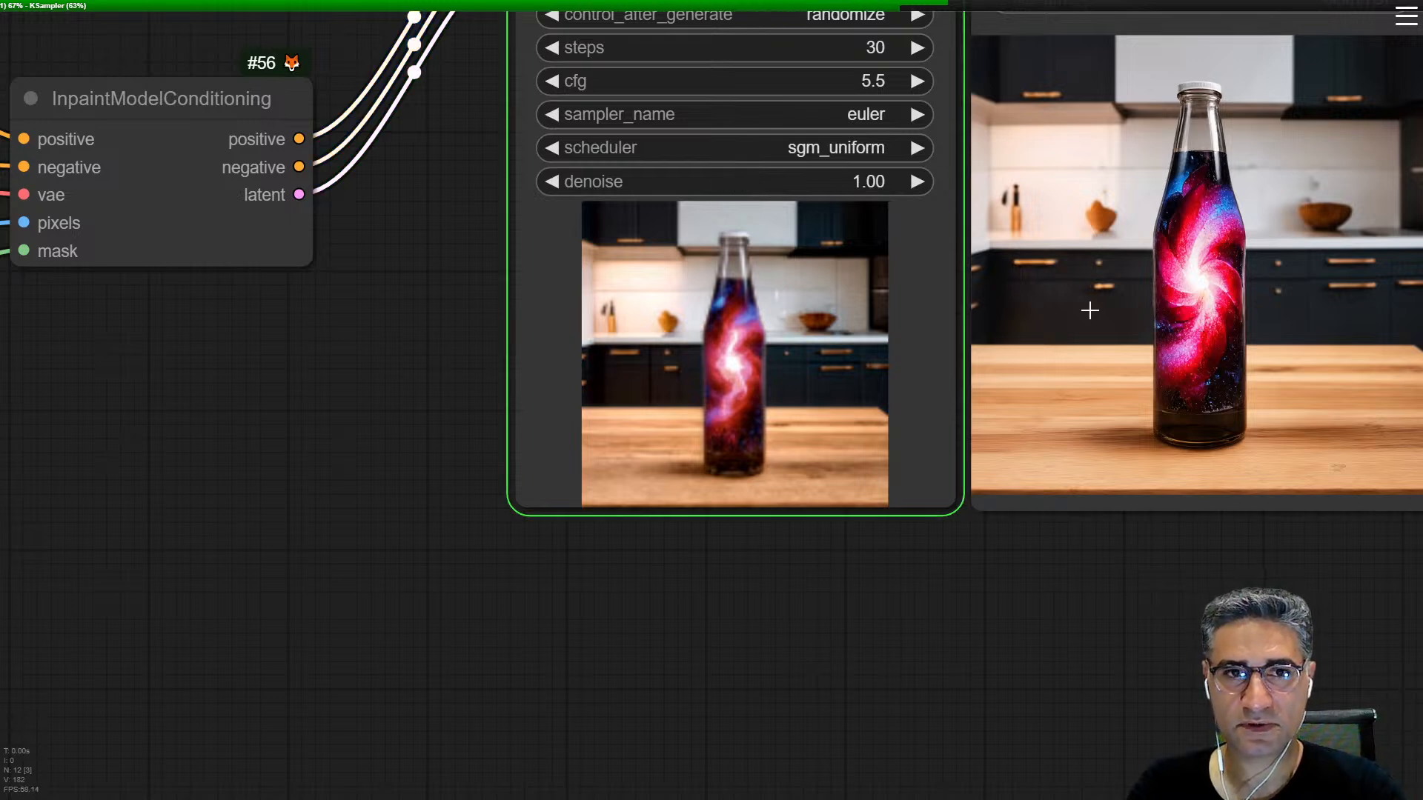
{"action": "right_click", "coordinate": [1180, 300]}
{"action": "left_click", "coordinate": [971, 449]}
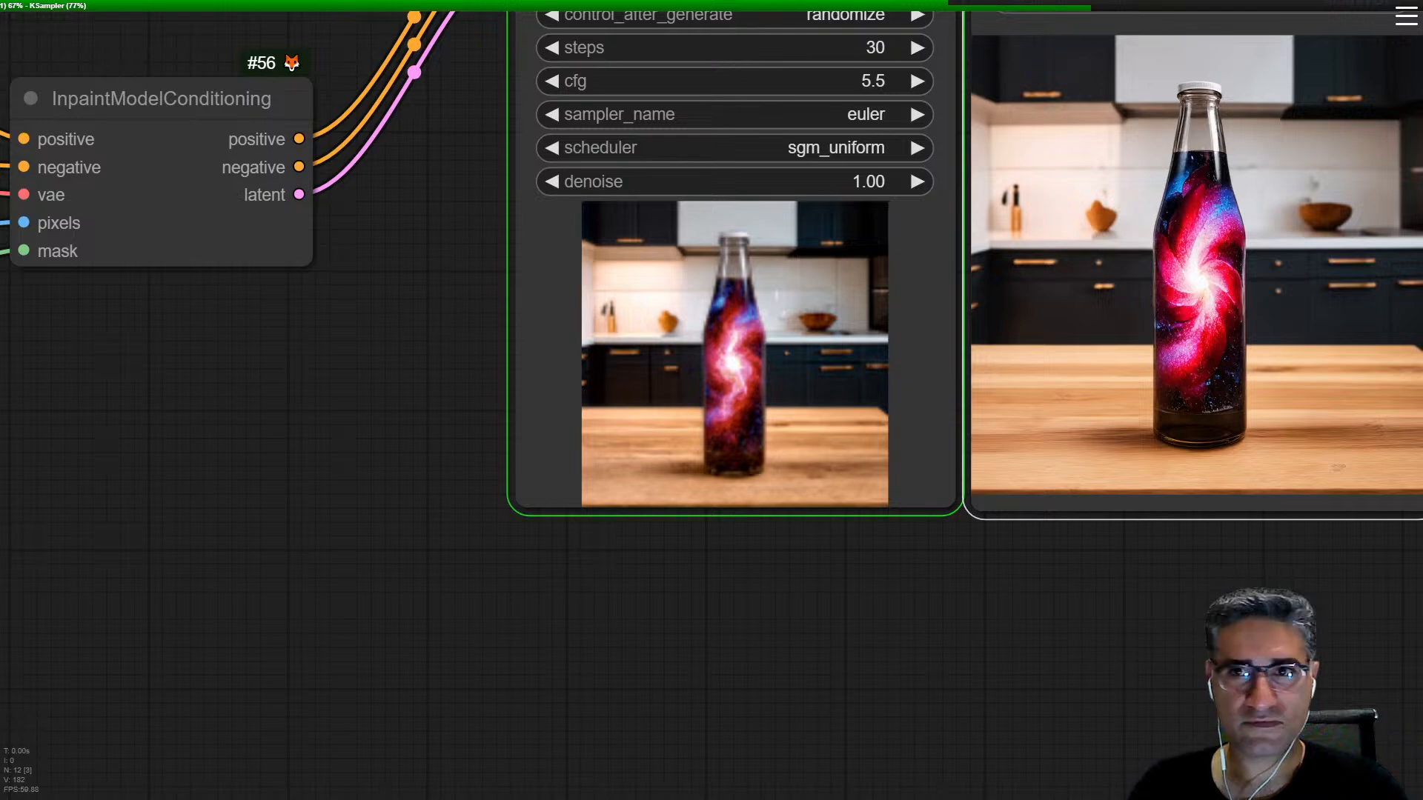
{"action": "left_click", "coordinate": [1405, 22]}
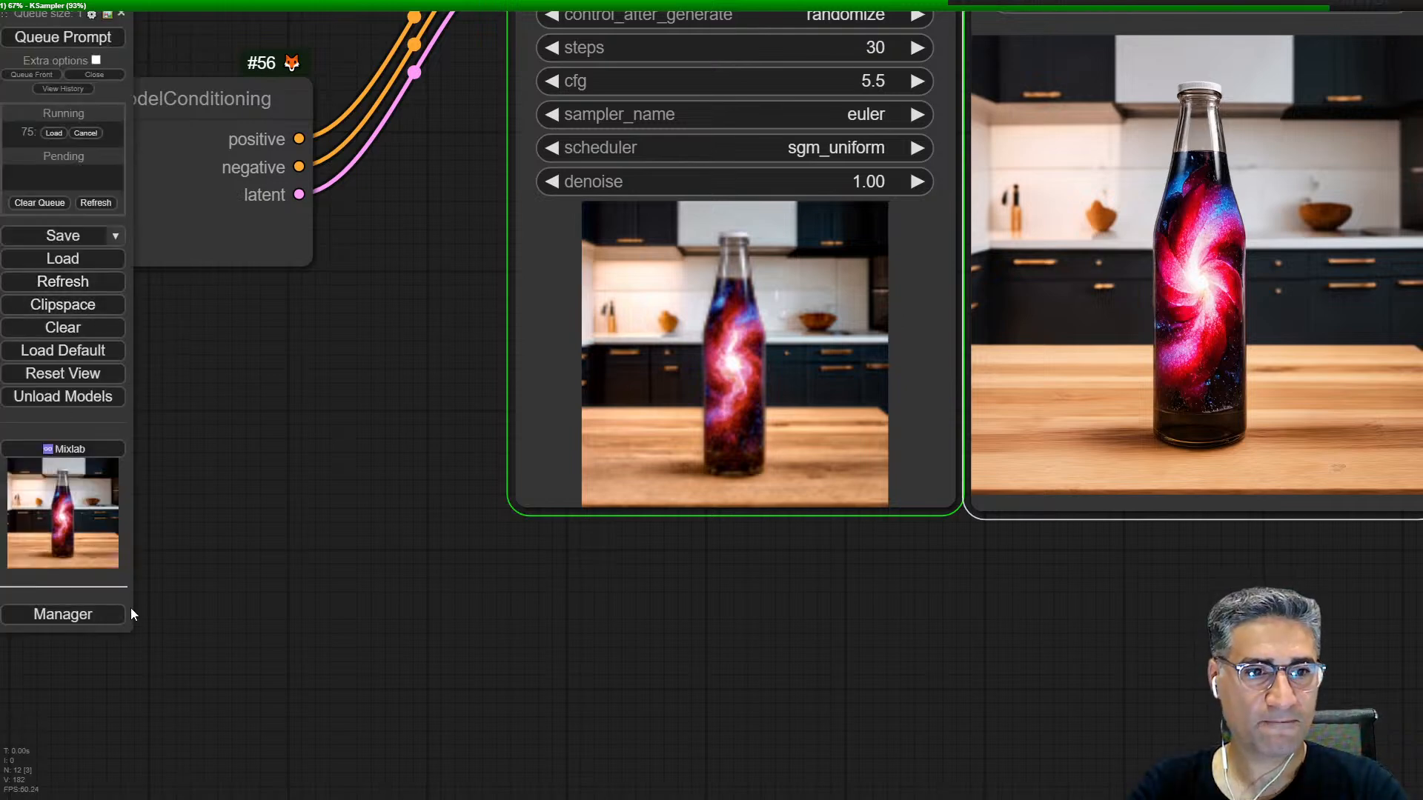
{"action": "right_click", "coordinate": [1117, 230]}
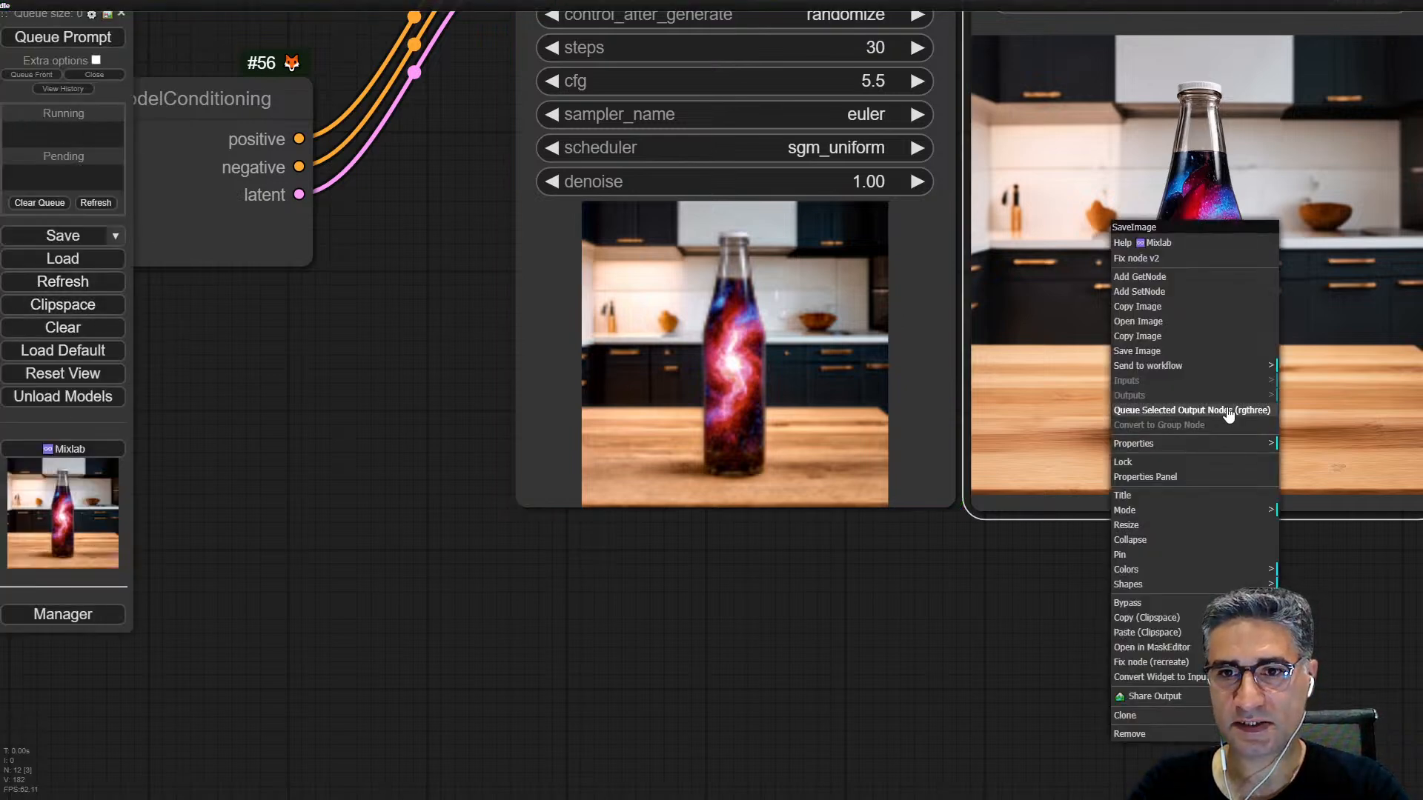
{"action": "left_click", "coordinate": [1228, 411]}
Step: Examine the inpainted area and its edges in the KSampler preview and the Save Image result
{"action": "scroll", "coordinate": [771, 357], "scroll_direction": "up", "scroll_amount": 3}
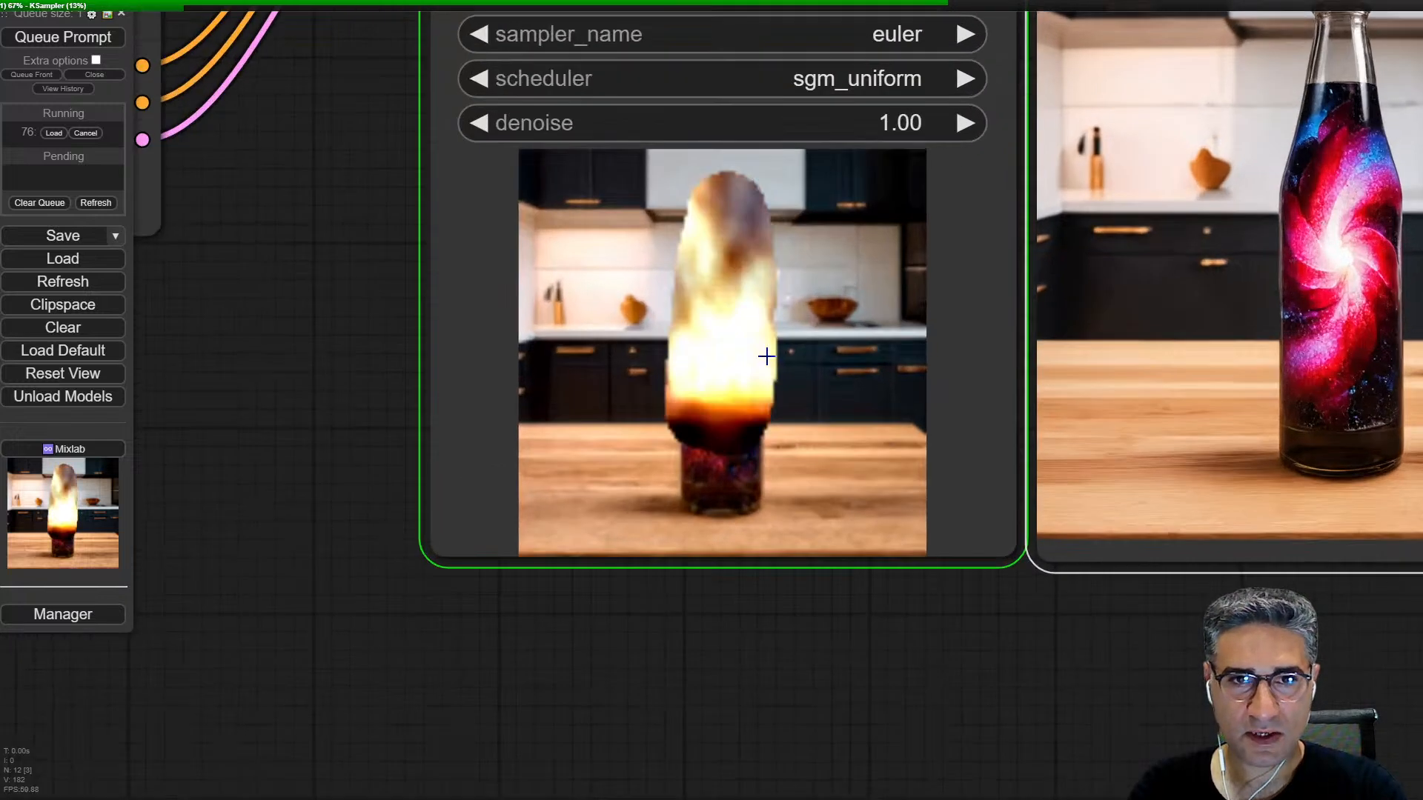
{"action": "scroll", "coordinate": [703, 350], "scroll_direction": "up", "scroll_amount": 4}
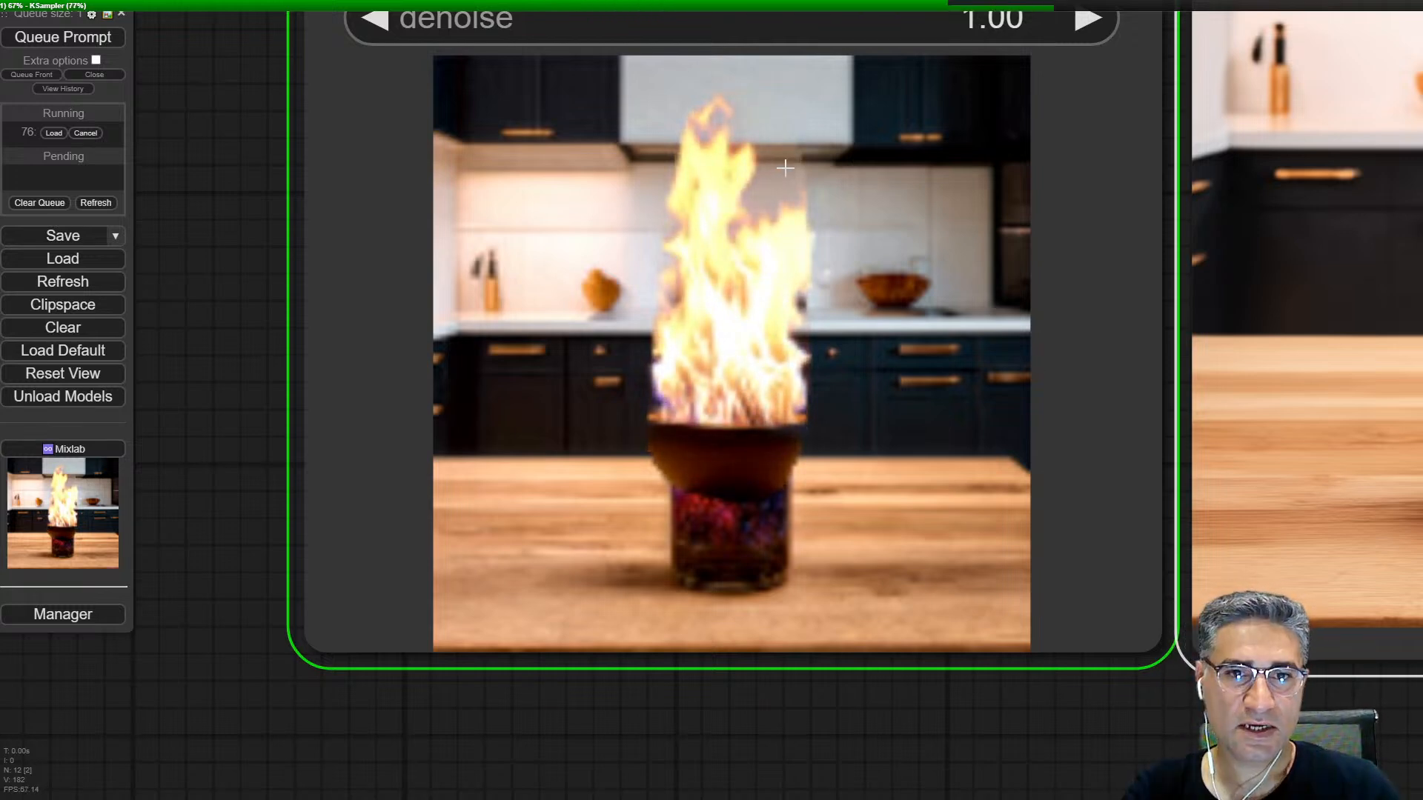
{"action": "scroll", "coordinate": [782, 169], "scroll_direction": "down", "scroll_amount": 5}
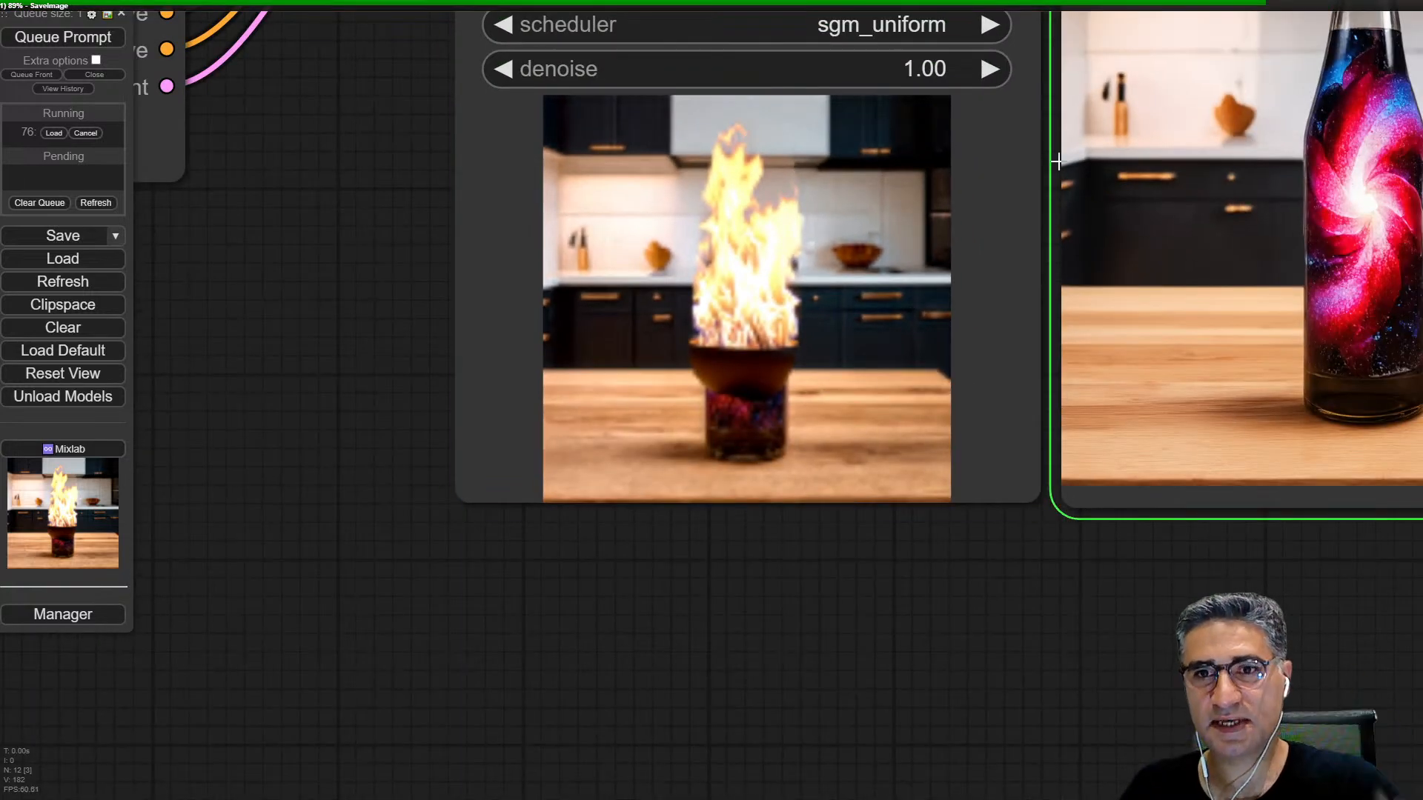
{"action": "left_click_drag", "start_coordinate": [1153, 165], "coordinate": [923, 392]}
{"action": "scroll", "coordinate": [1184, 235], "scroll_direction": "up", "scroll_amount": 4}
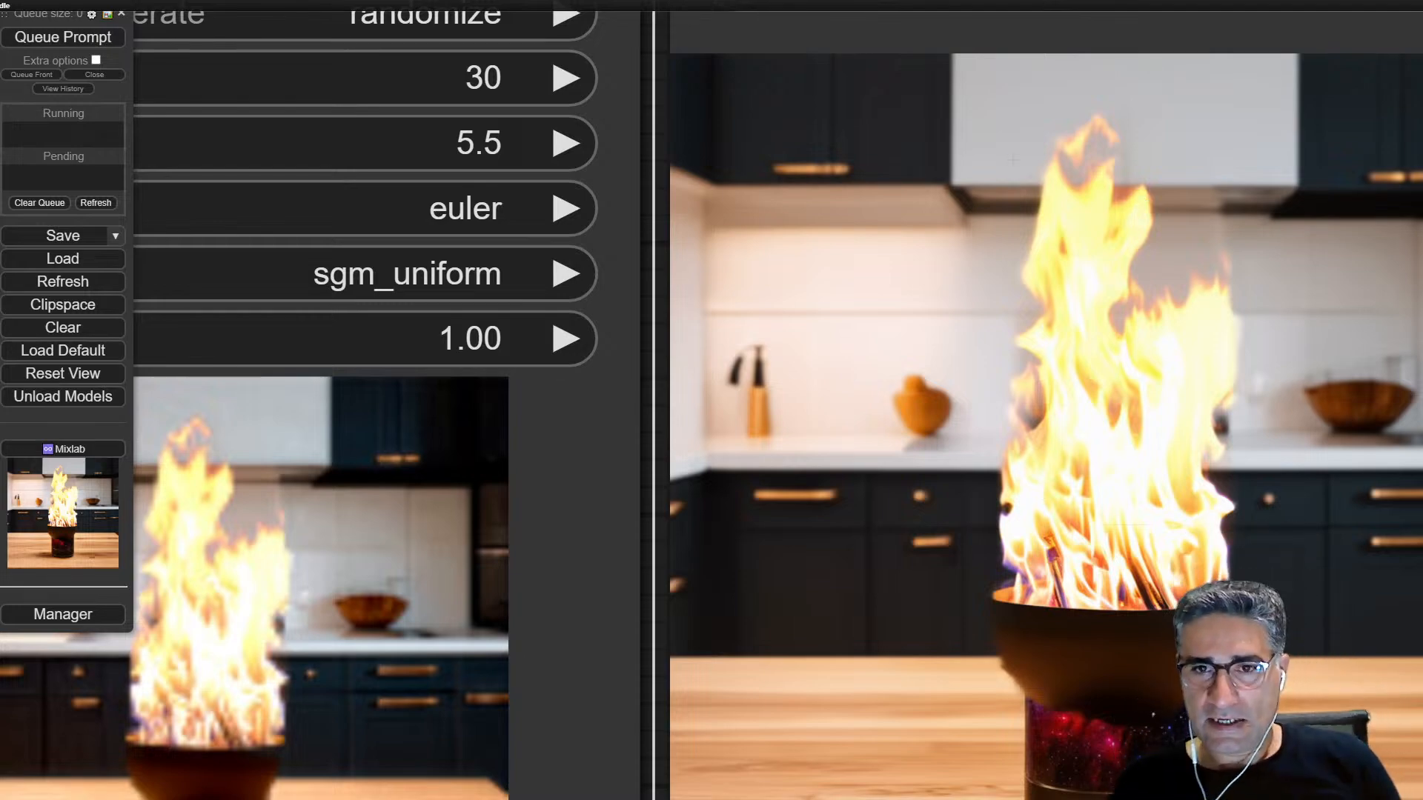
{"action": "scroll", "coordinate": [1014, 188], "scroll_direction": "up", "scroll_amount": 8}
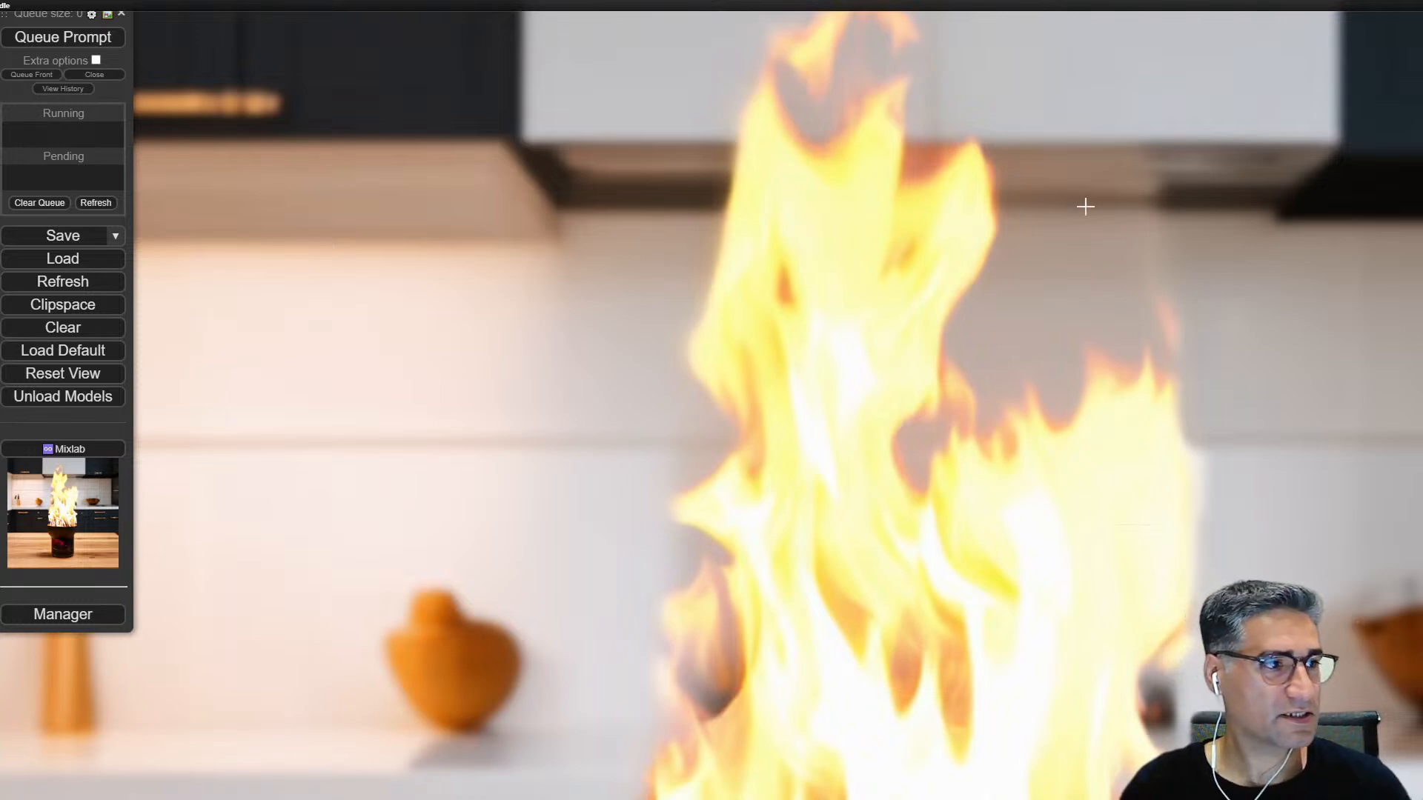
{"action": "scroll", "coordinate": [1088, 203], "scroll_direction": "down", "scroll_amount": 5}
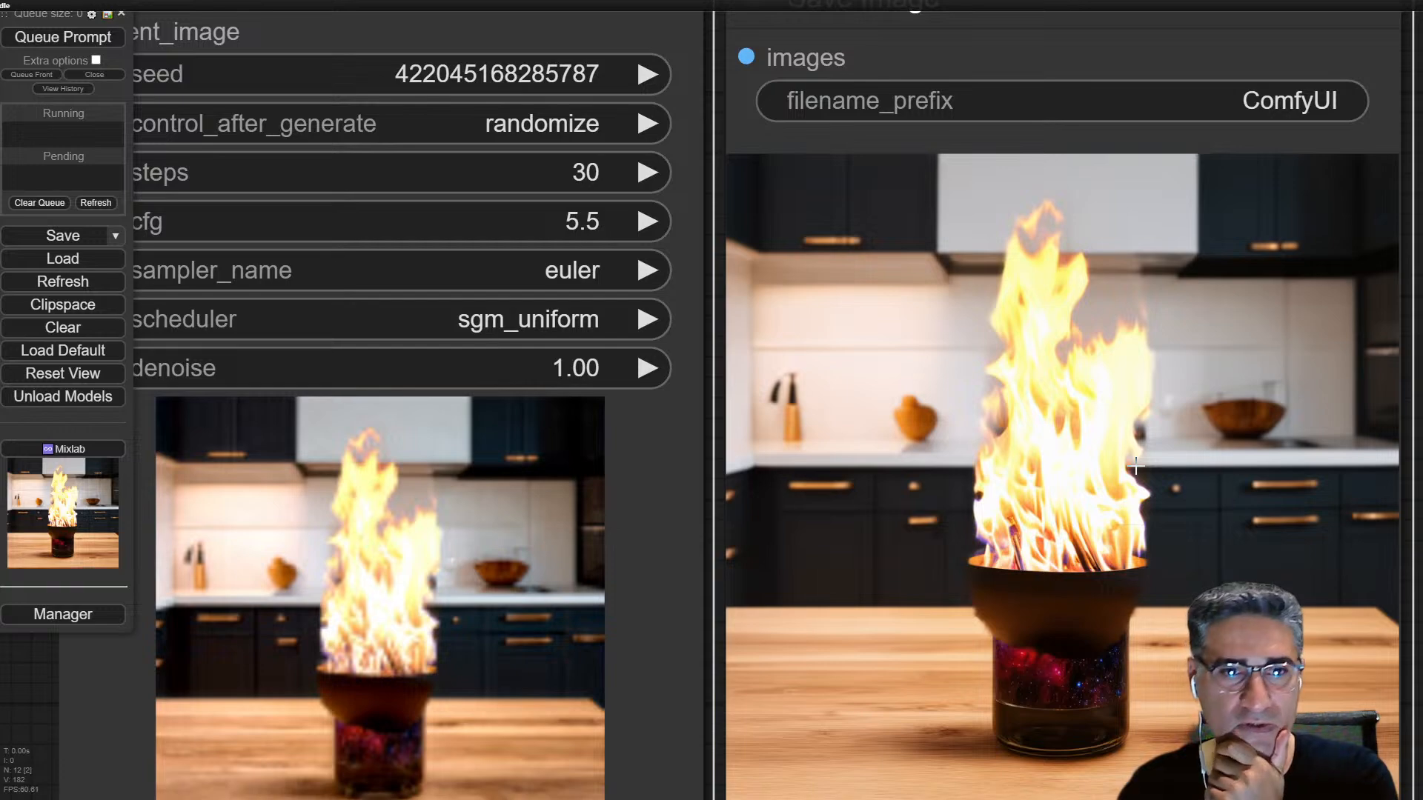
Step: Set MaskGrow's blur to 105, queue the Preview Mask node, and enlarge that node to show the mask
{"action": "scroll", "coordinate": [1136, 465], "scroll_direction": "down", "scroll_amount": 5}
{"action": "scroll", "coordinate": [1127, 488], "scroll_direction": "down", "scroll_amount": 5}
{"action": "left_click_drag", "start_coordinate": [601, 648], "coordinate": [1086, 236]}
{"action": "left_click_drag", "start_coordinate": [678, 304], "coordinate": [644, 477]}
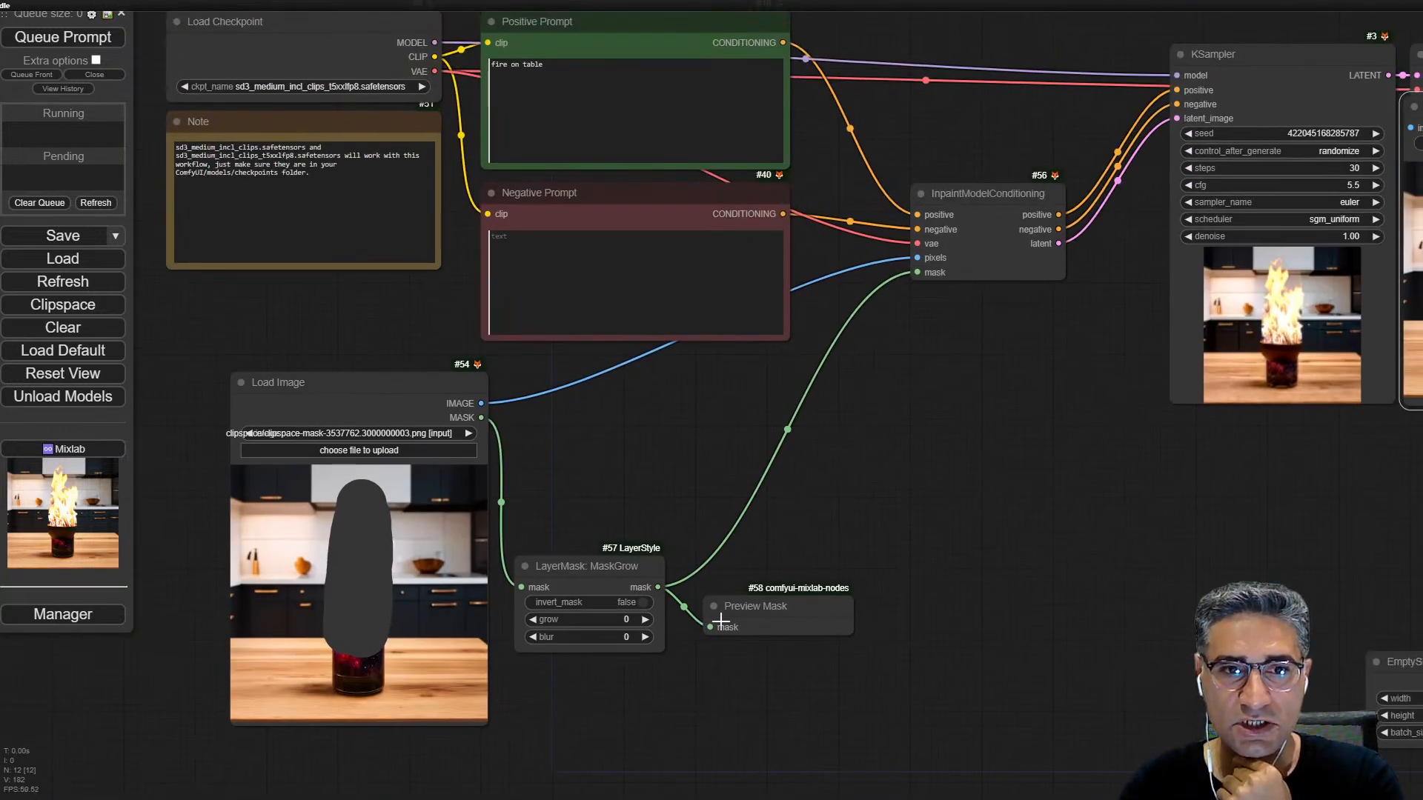
{"action": "scroll", "coordinate": [615, 619], "scroll_direction": "up", "scroll_amount": 5}
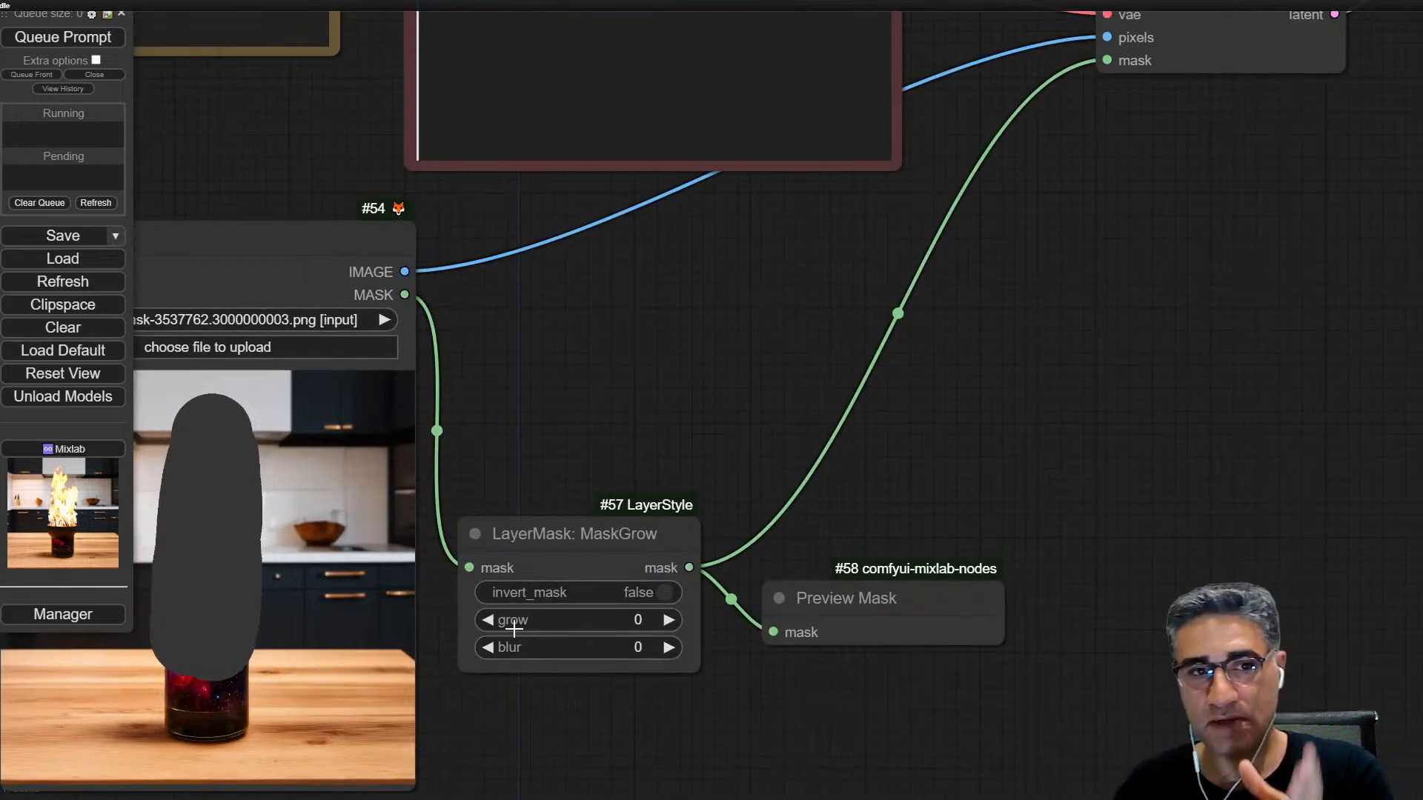
{"action": "left_click_drag", "start_coordinate": [530, 648], "coordinate": [604, 652]}
{"action": "right_click", "coordinate": [908, 620]}
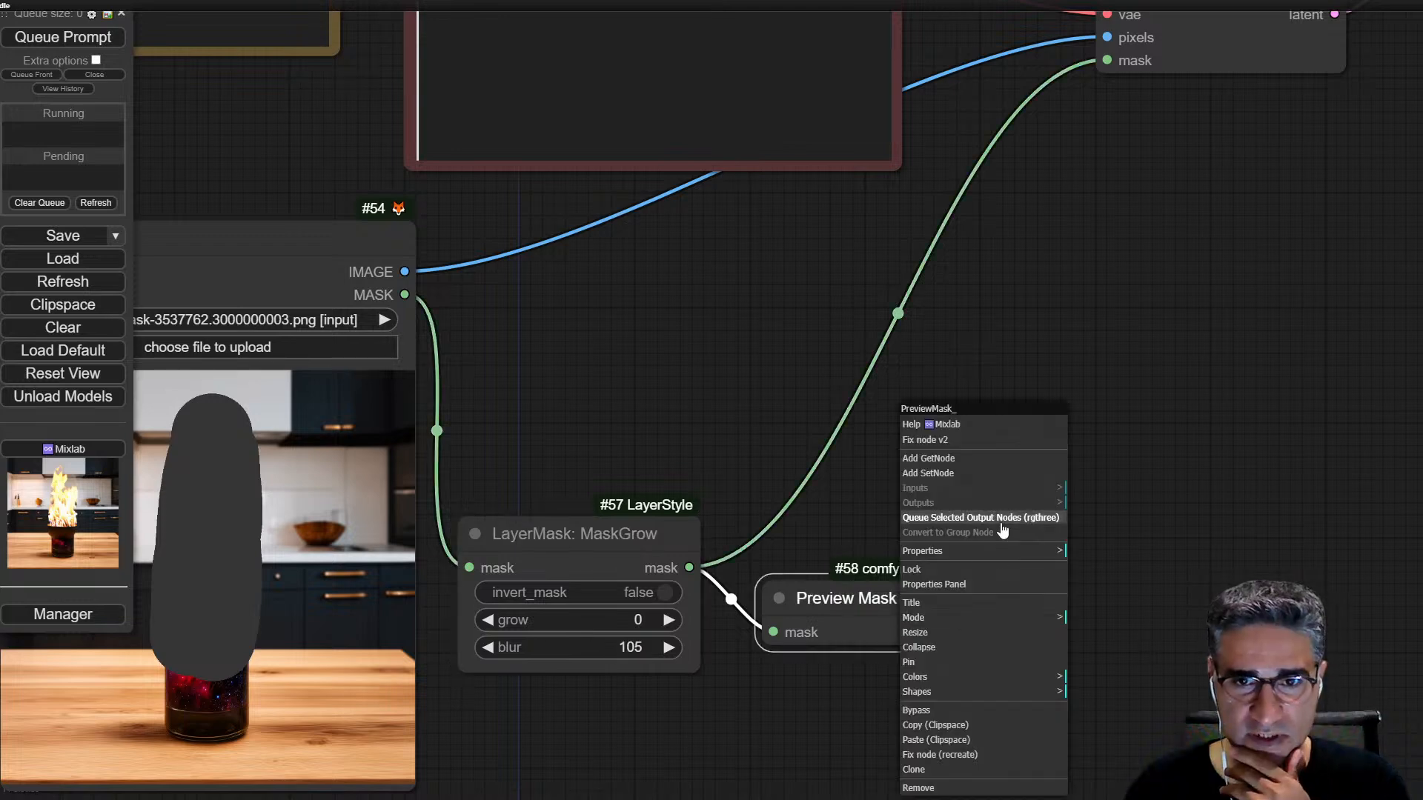
{"action": "left_click", "coordinate": [993, 519]}
{"action": "left_click_drag", "start_coordinate": [959, 616], "coordinate": [1062, 734]}
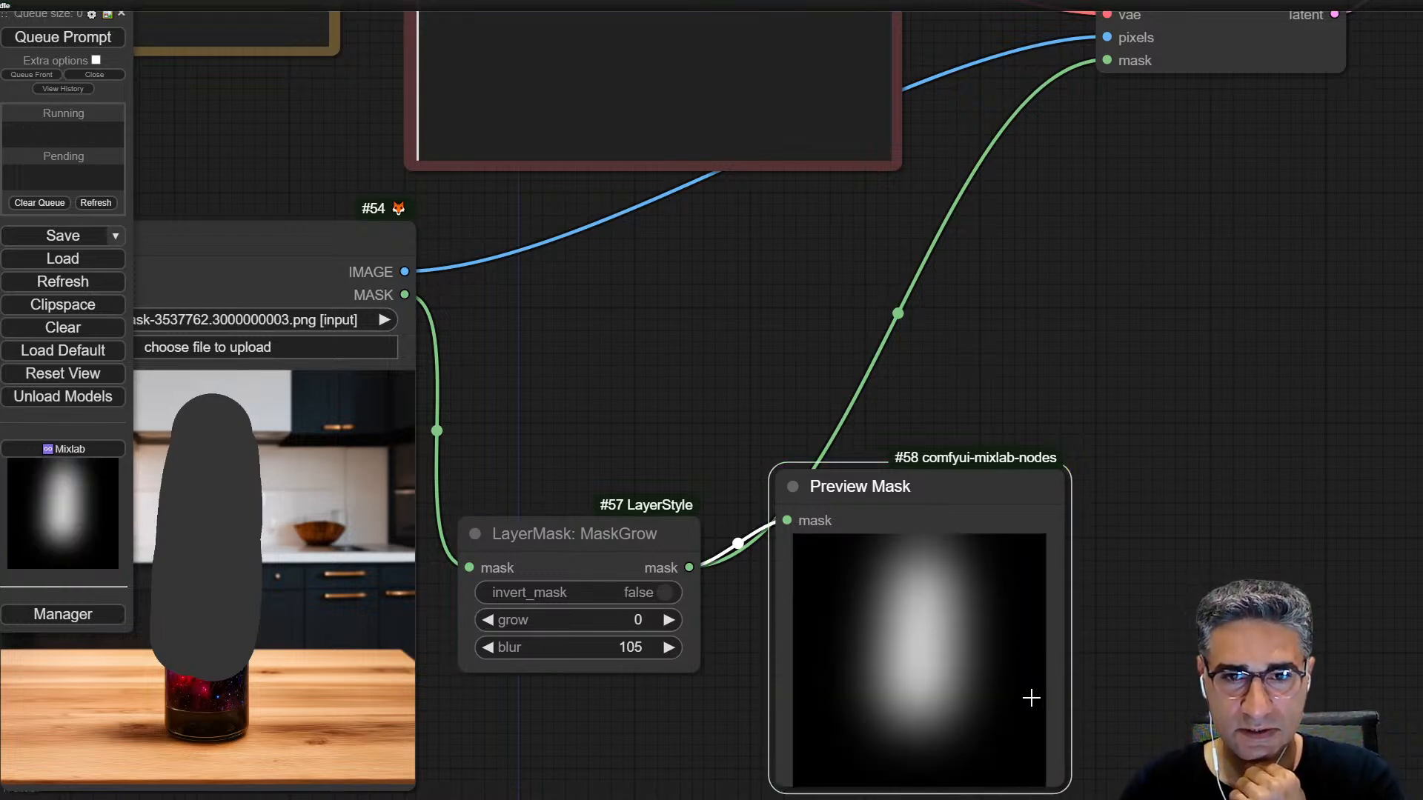
Step: Reduce MaskGrow's blur to 66 and then to 39, queuing the Preview Mask node after each change
{"action": "left_click_drag", "start_coordinate": [604, 647], "coordinate": [564, 646]}
{"action": "right_click", "coordinate": [943, 655]}
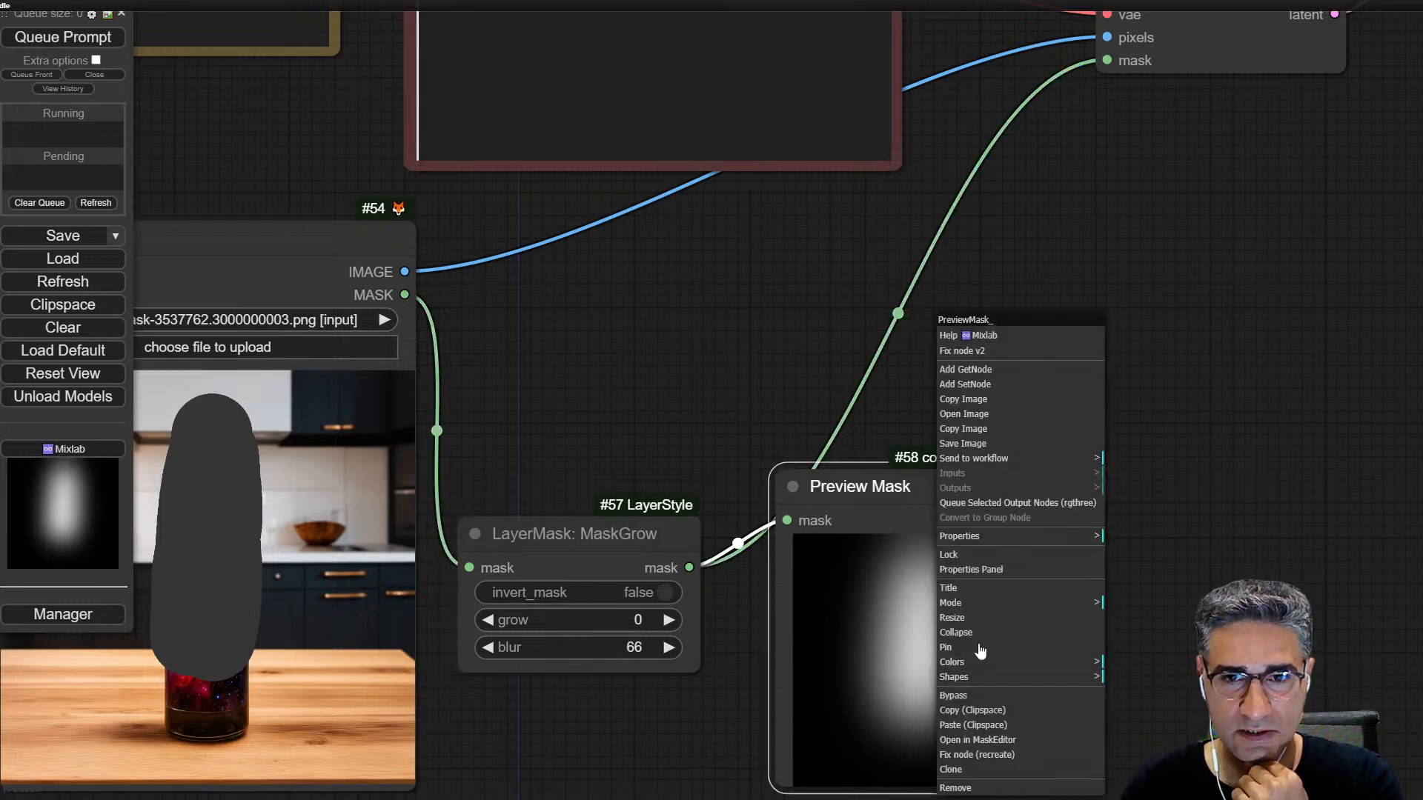
{"action": "left_click", "coordinate": [1023, 504]}
{"action": "left_click_drag", "start_coordinate": [593, 647], "coordinate": [570, 646]}
{"action": "right_click", "coordinate": [882, 652]}
{"action": "left_click", "coordinate": [984, 503]}
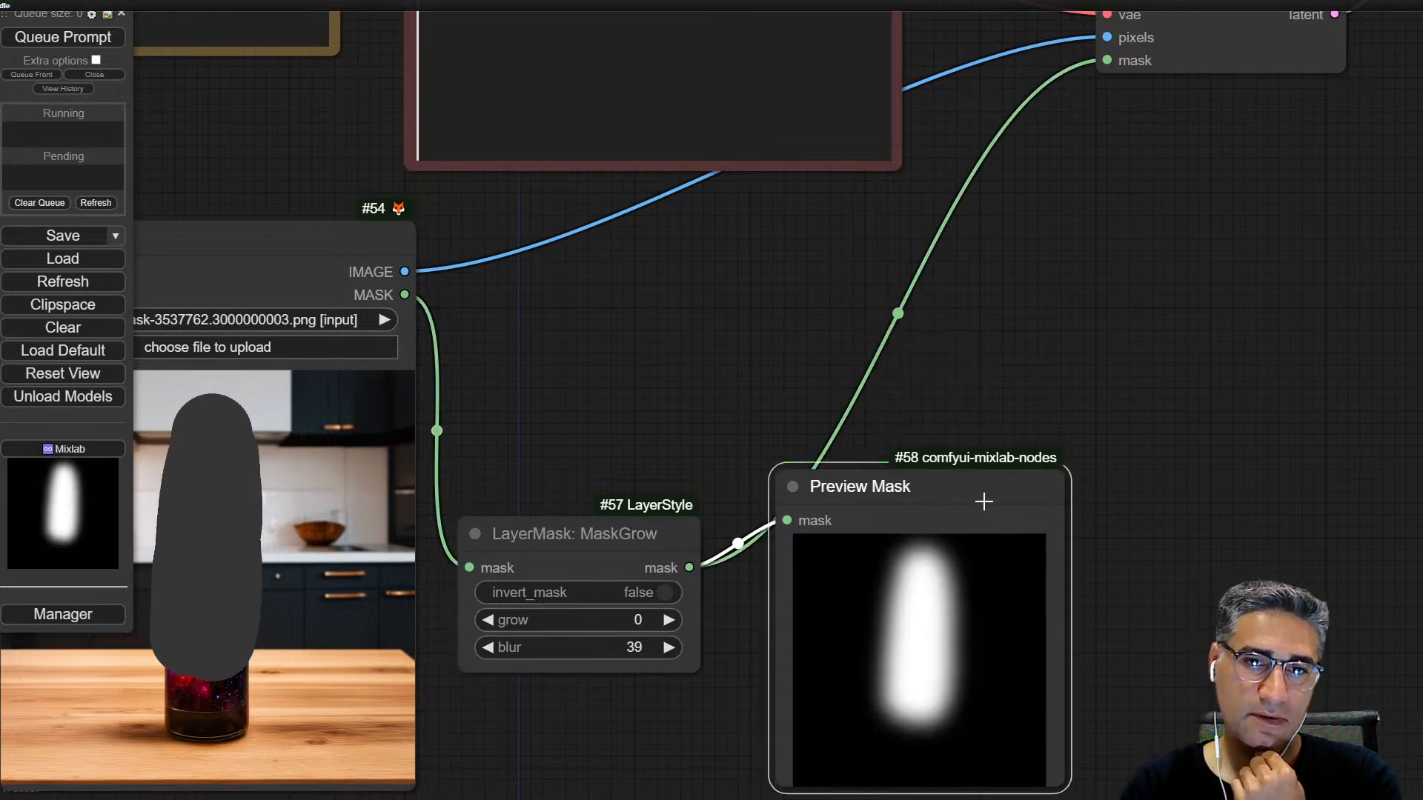
Step: Move the Positive Prompt node down to make room between Load Checkpoint and the KSampler's model link
{"action": "left_click_drag", "start_coordinate": [1281, 156], "coordinate": [868, 569]}
{"action": "scroll", "coordinate": [869, 569], "scroll_direction": "down", "scroll_amount": 3}
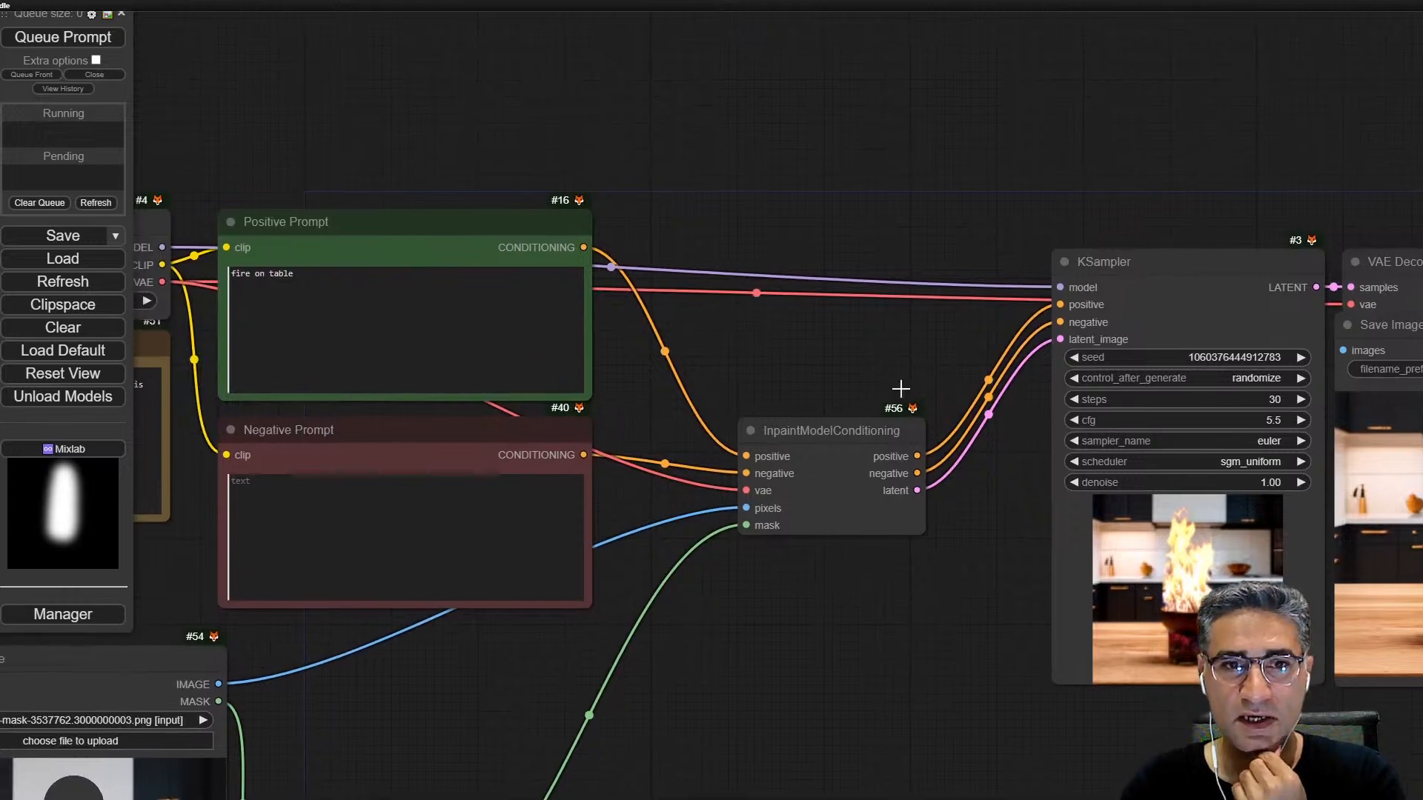
{"action": "left_click_drag", "start_coordinate": [893, 197], "coordinate": [948, 217]}
{"action": "left_click_drag", "start_coordinate": [597, 254], "coordinate": [604, 355]}
{"action": "left_click_drag", "start_coordinate": [641, 183], "coordinate": [996, 139]}
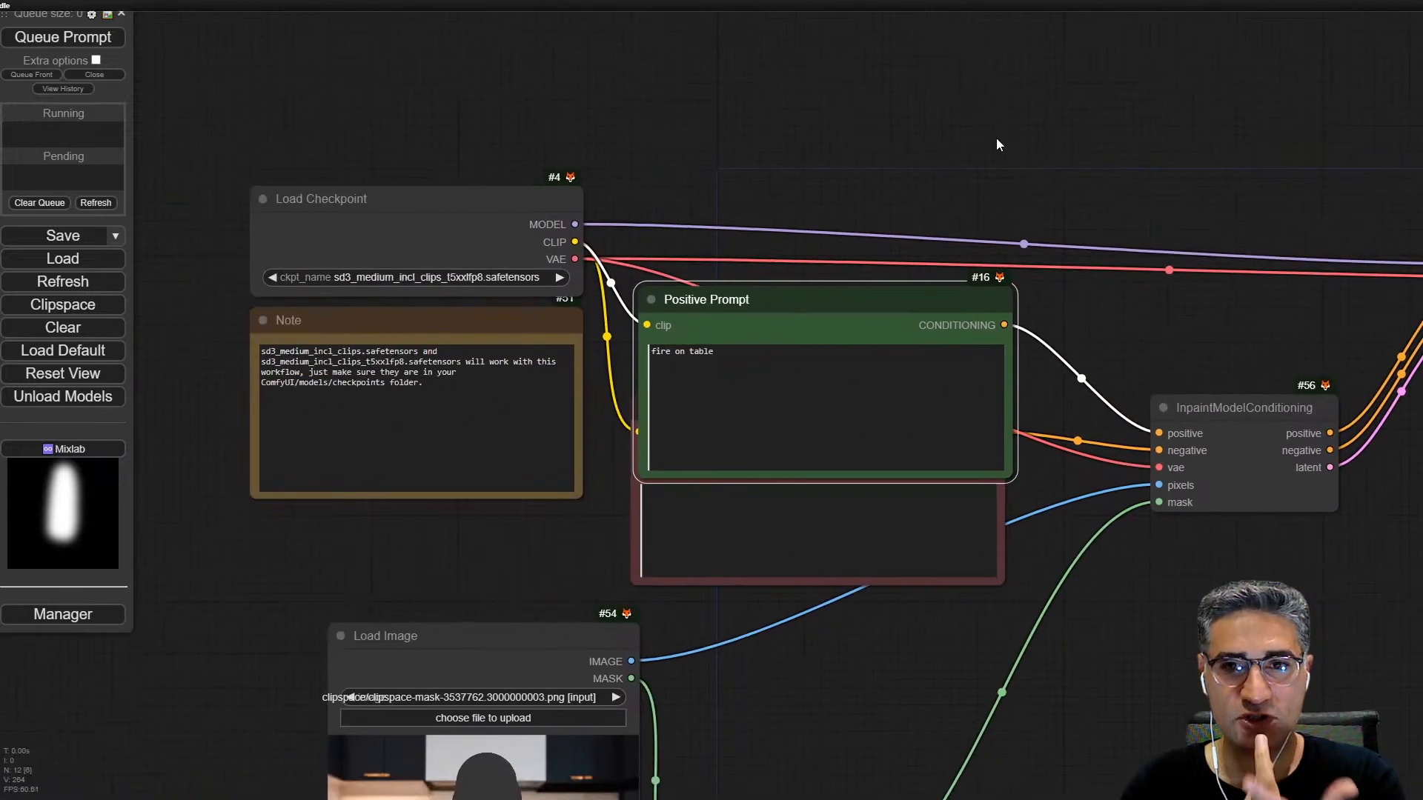
Step: Add a Differential Diffusion node above Positive Prompt and route Load Checkpoint's model through it to the KSampler
{"action": "scroll", "coordinate": [1005, 160], "scroll_direction": "down", "scroll_amount": 2}
{"action": "scroll", "coordinate": [1007, 164], "scroll_direction": "down", "scroll_amount": 1}
{"action": "double_click", "coordinate": [855, 159]}
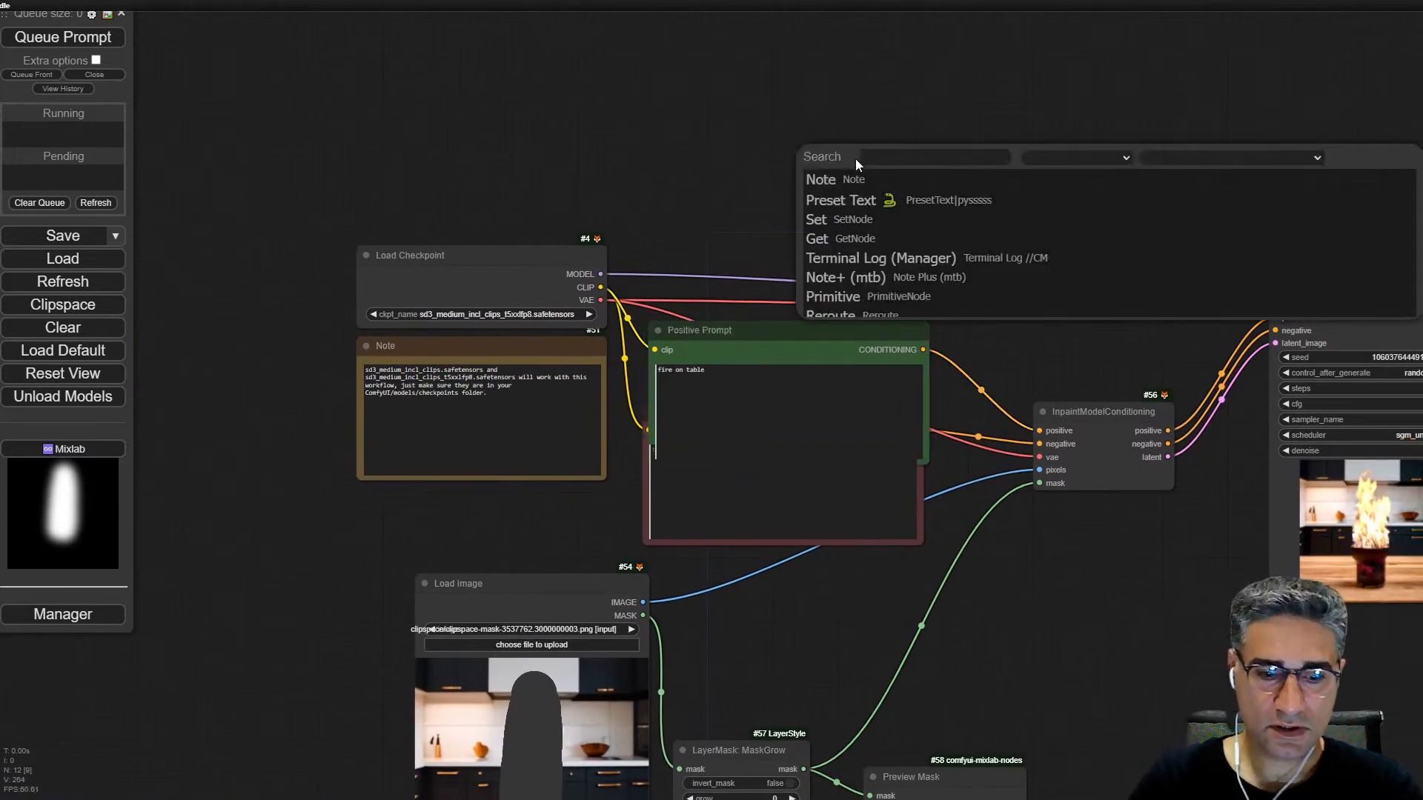
{"action": "type", "text": "diffe"}
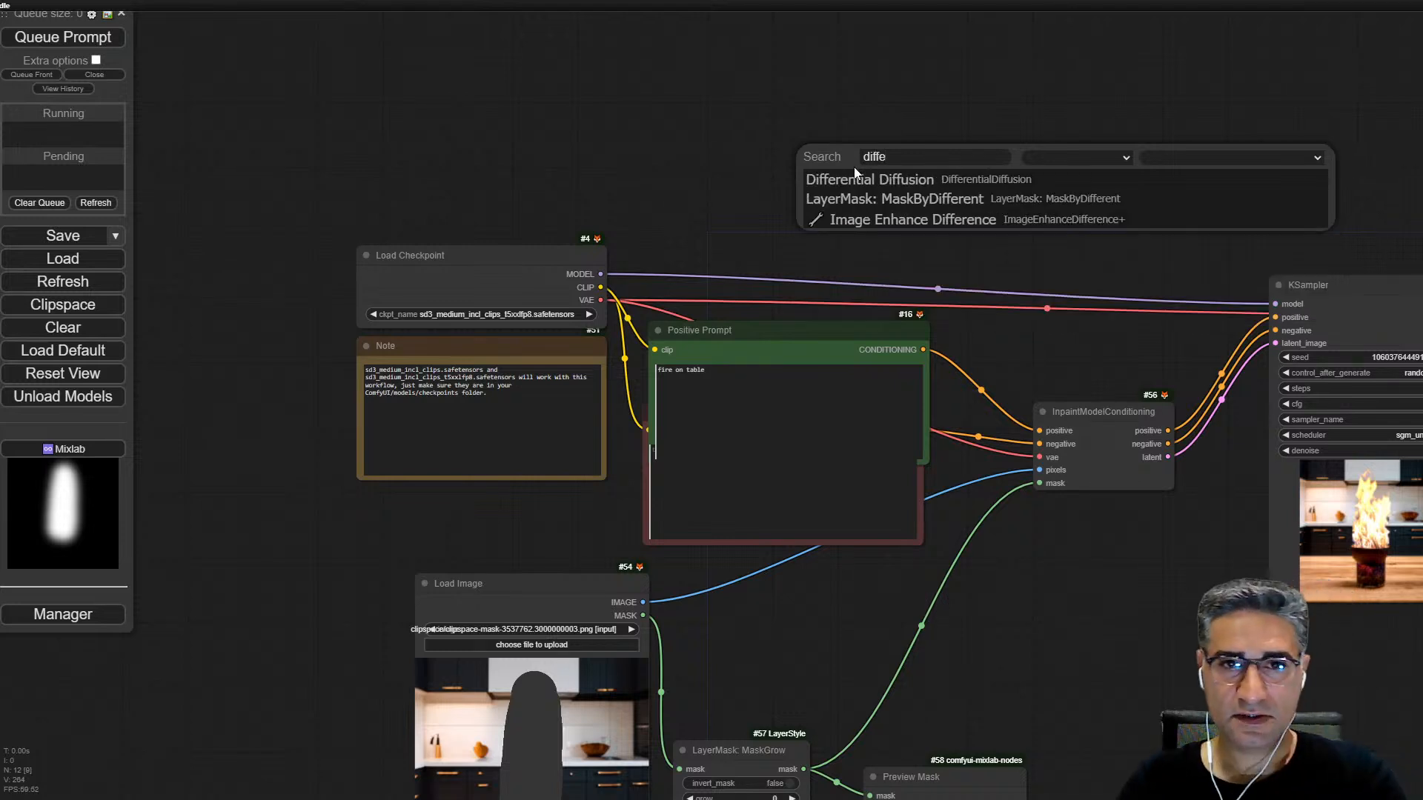
{"action": "left_click", "coordinate": [864, 180]}
{"action": "left_click_drag", "start_coordinate": [890, 149], "coordinate": [829, 222]}
{"action": "left_click_drag", "start_coordinate": [600, 274], "coordinate": [801, 241]}
{"action": "left_click_drag", "start_coordinate": [950, 233], "coordinate": [961, 294]}
Step: Queue the Save Image output with Differential Diffusion and the blurred mask, and watch the KSampler preview
{"action": "left_click_drag", "start_coordinate": [1089, 209], "coordinate": [989, 154]}
{"action": "scroll", "coordinate": [1211, 443], "scroll_direction": "up", "scroll_amount": 11}
{"action": "right_click", "coordinate": [1131, 358]}
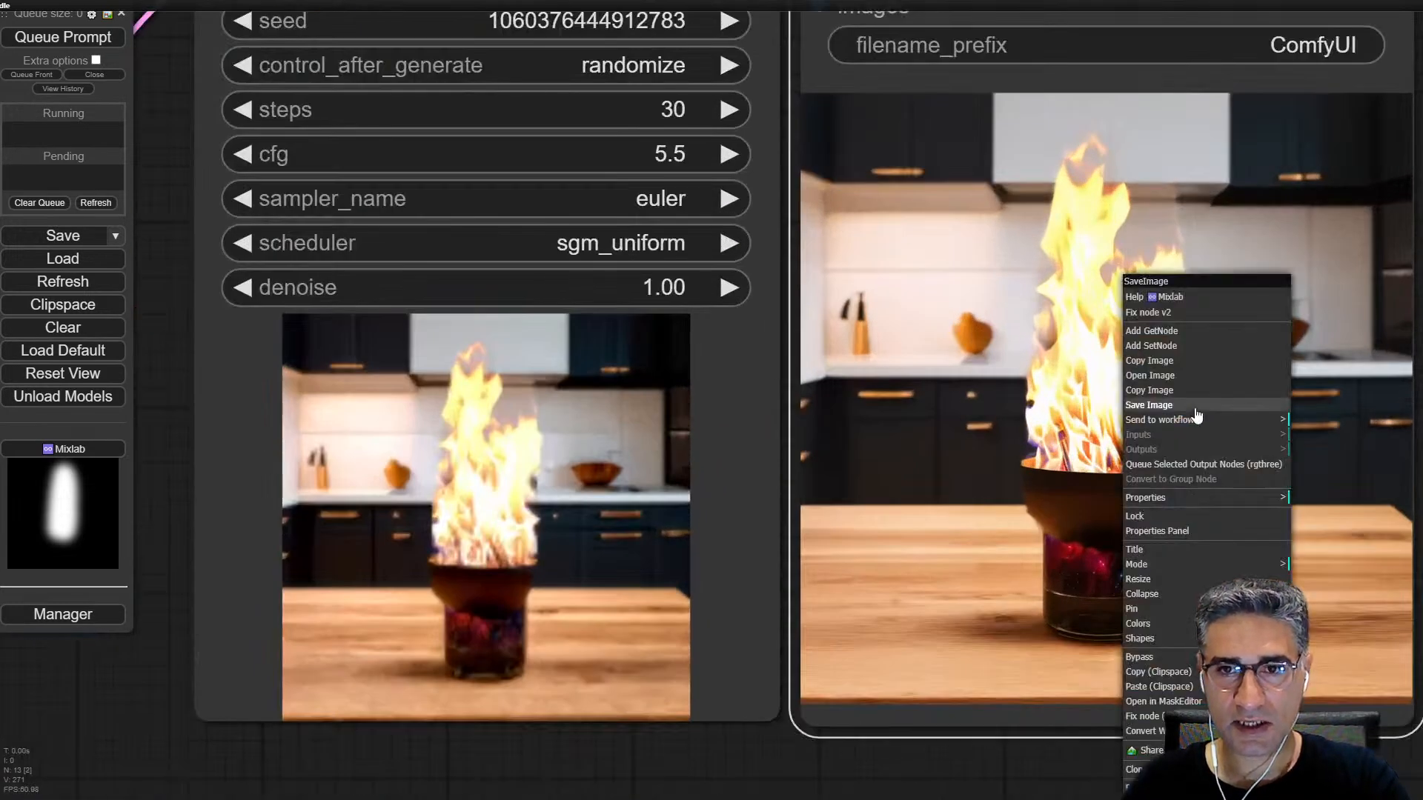
{"action": "left_click", "coordinate": [1209, 460]}
{"action": "scroll", "coordinate": [1144, 388], "scroll_direction": "up", "scroll_amount": 1}
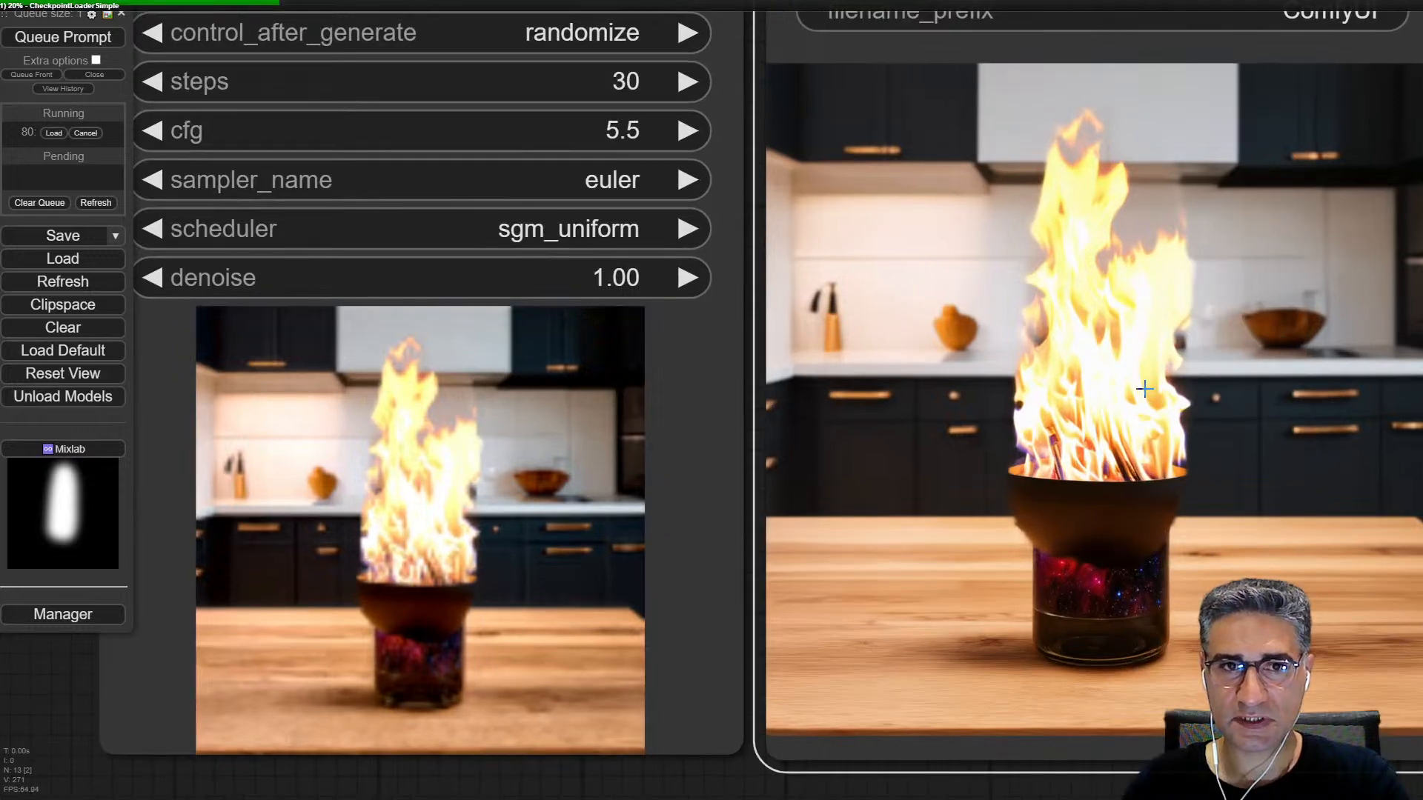
{"action": "left_click_drag", "start_coordinate": [481, 619], "coordinate": [830, 513]}
{"action": "scroll", "coordinate": [830, 519], "scroll_direction": "up", "scroll_amount": 2}
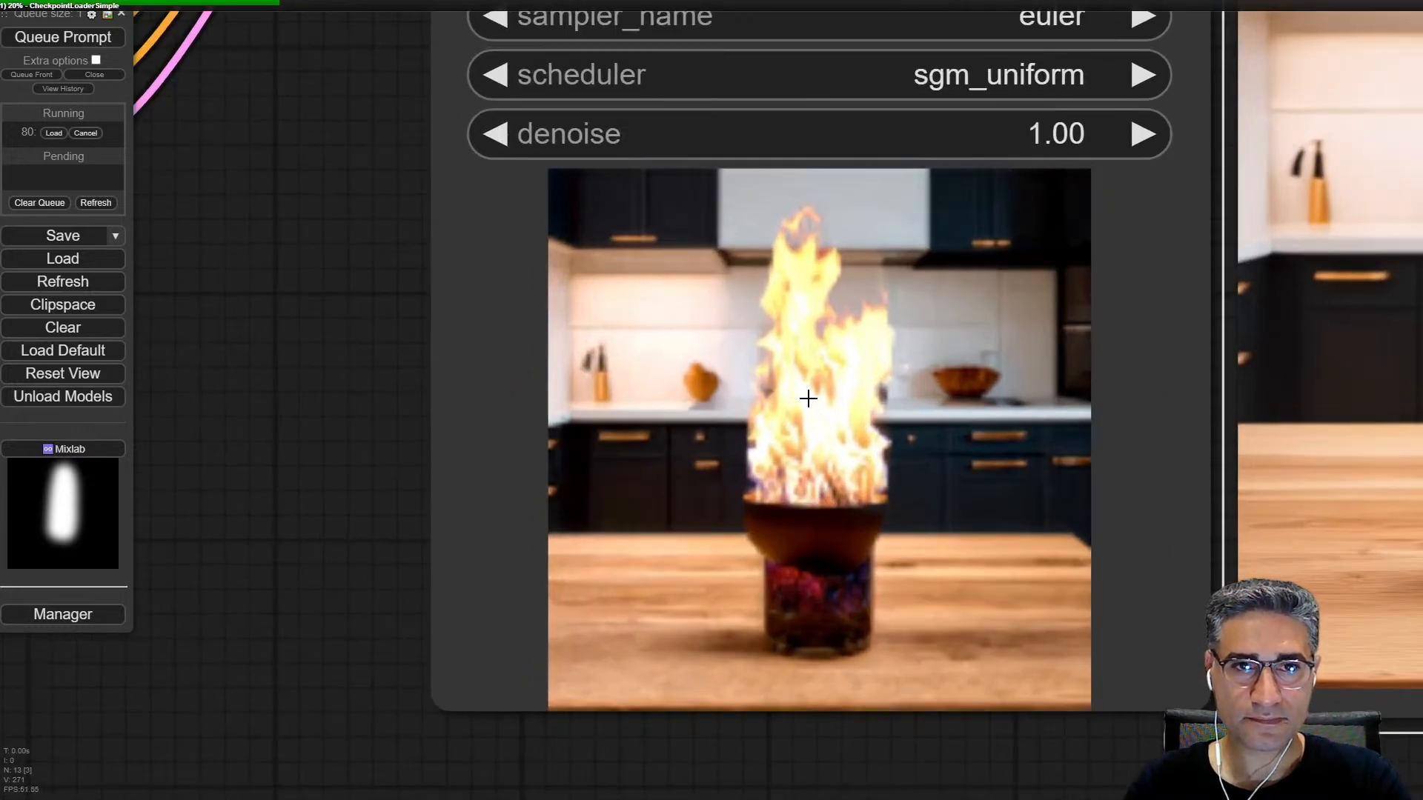
{"action": "scroll", "coordinate": [809, 399], "scroll_direction": "up", "scroll_amount": 3}
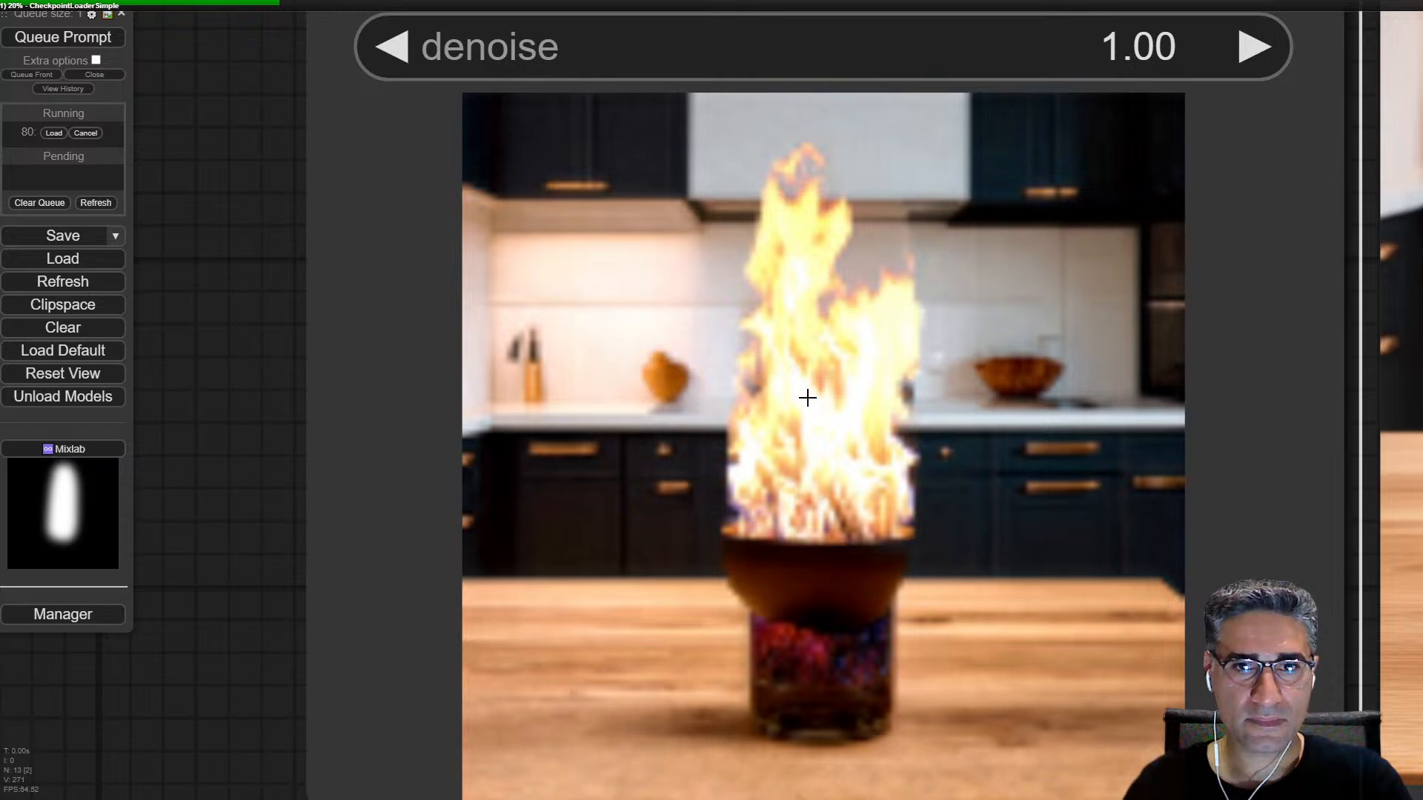
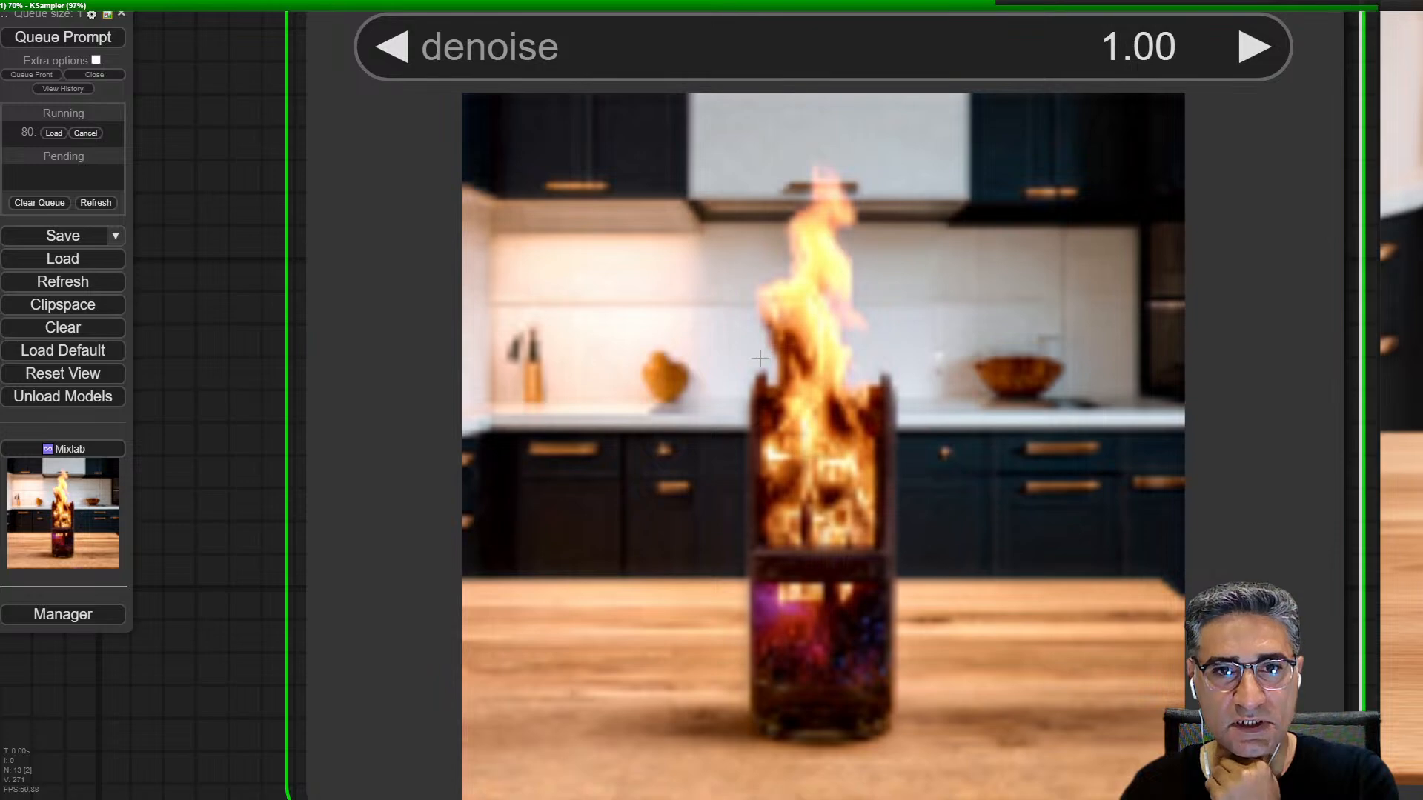
Step: Examine the generated fire in the Save Image output, from the flame tip to the galaxy bottle base
{"action": "scroll", "coordinate": [484, 494], "scroll_direction": "down", "scroll_amount": 6}
{"action": "left_click_drag", "start_coordinate": [1290, 250], "coordinate": [825, 292]}
{"action": "scroll", "coordinate": [825, 244], "scroll_direction": "up", "scroll_amount": 5}
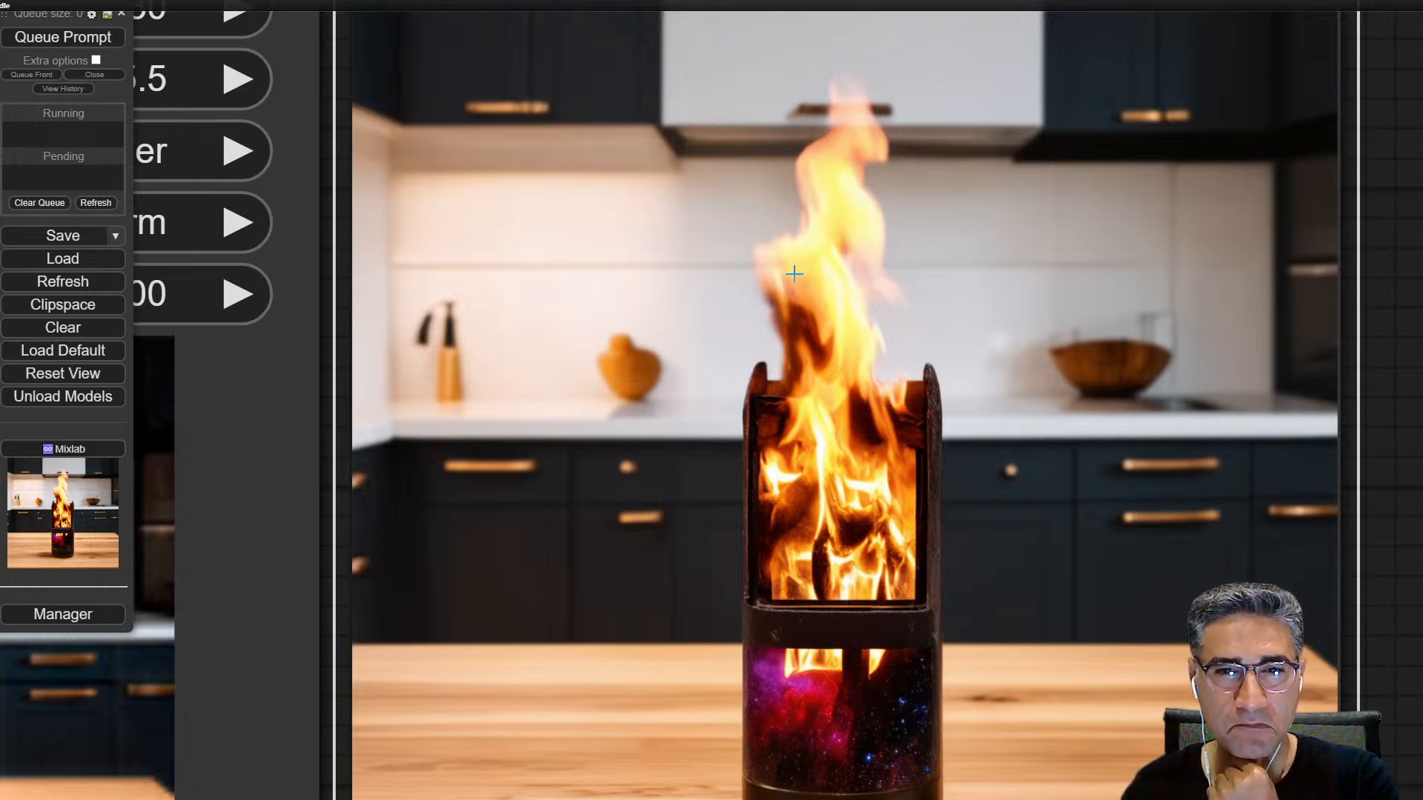
{"action": "scroll", "coordinate": [825, 529], "scroll_direction": "up", "scroll_amount": 5}
{"action": "scroll", "coordinate": [853, 280], "scroll_direction": "up", "scroll_amount": 3}
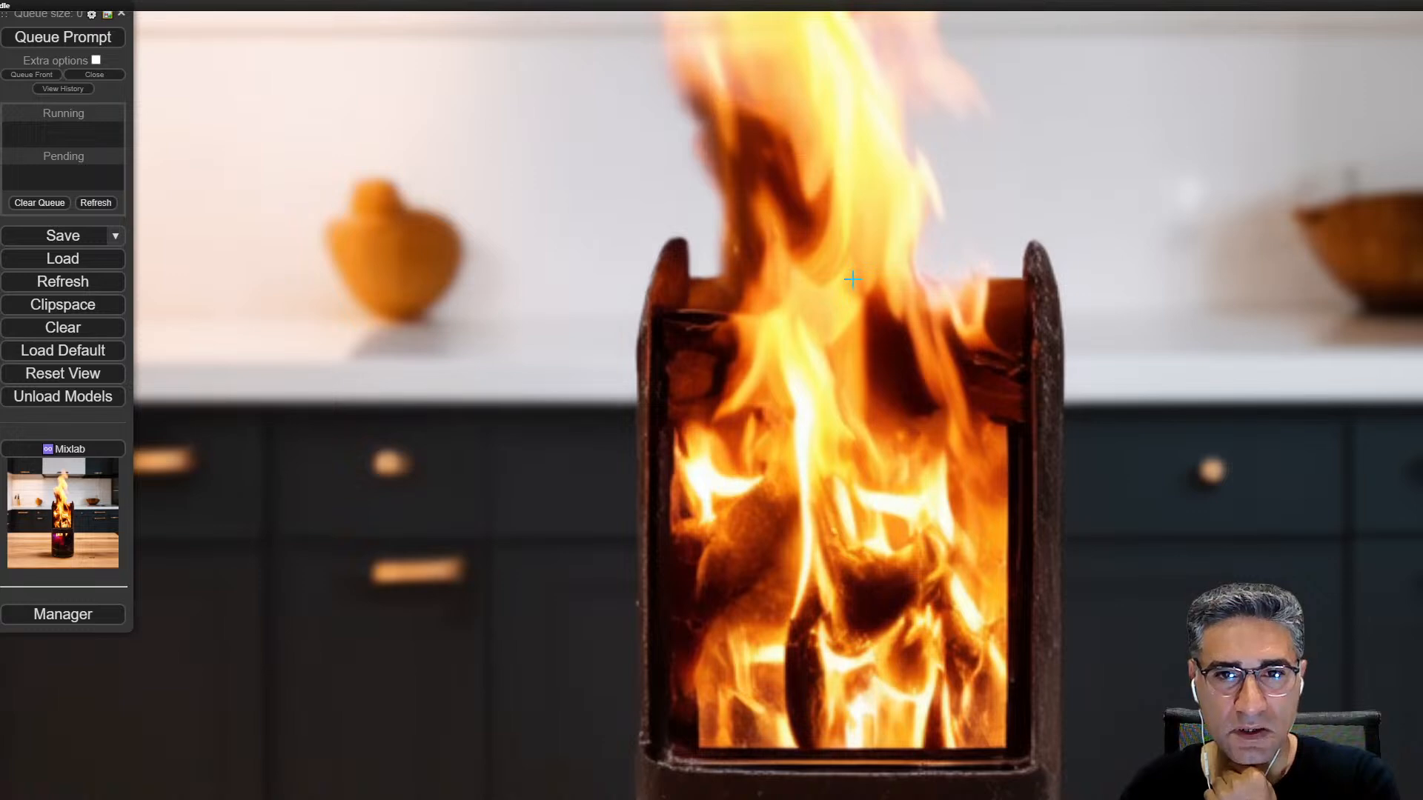
{"action": "left_click_drag", "start_coordinate": [861, 142], "coordinate": [830, 583]}
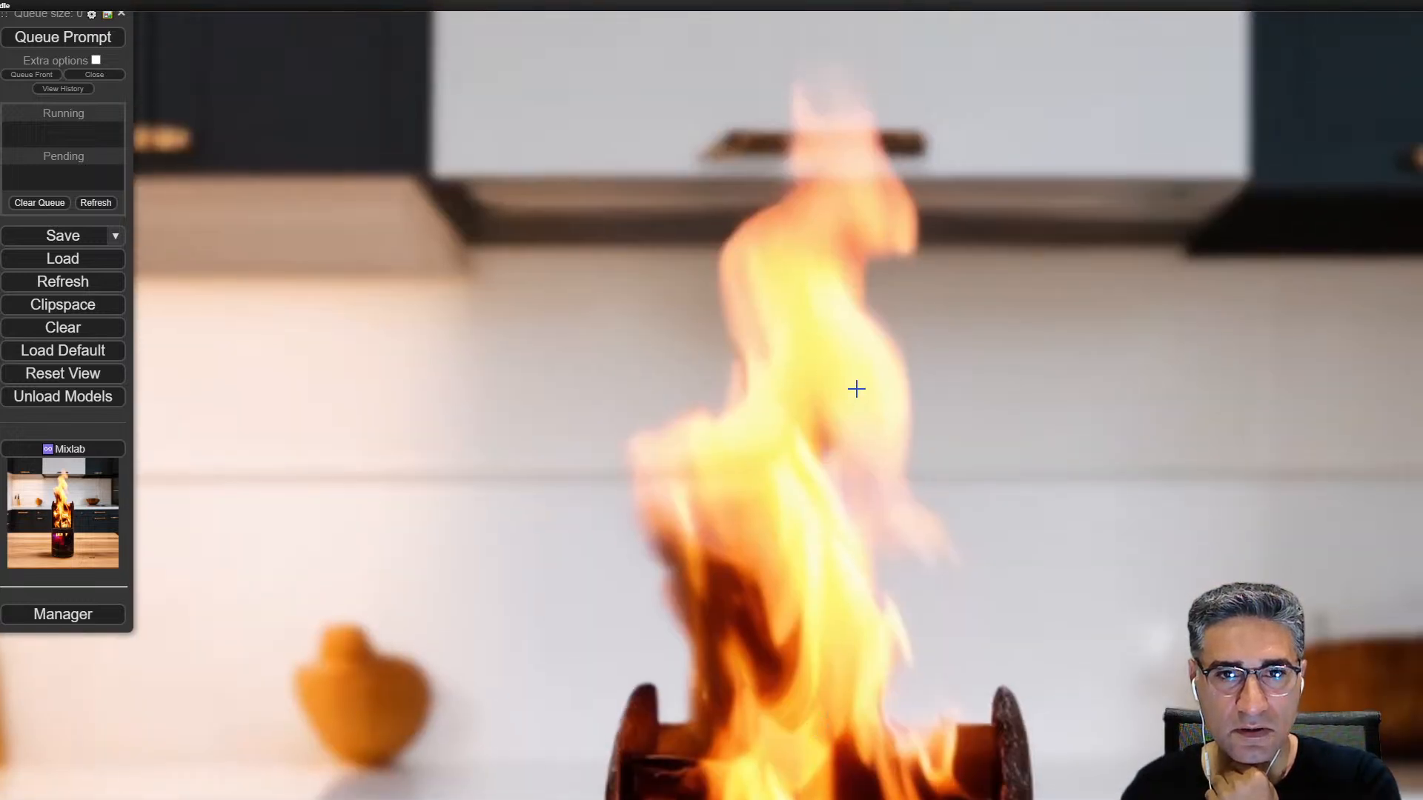
{"action": "scroll", "coordinate": [857, 389], "scroll_direction": "down", "scroll_amount": 4}
{"action": "left_click_drag", "start_coordinate": [852, 540], "coordinate": [865, 238]}
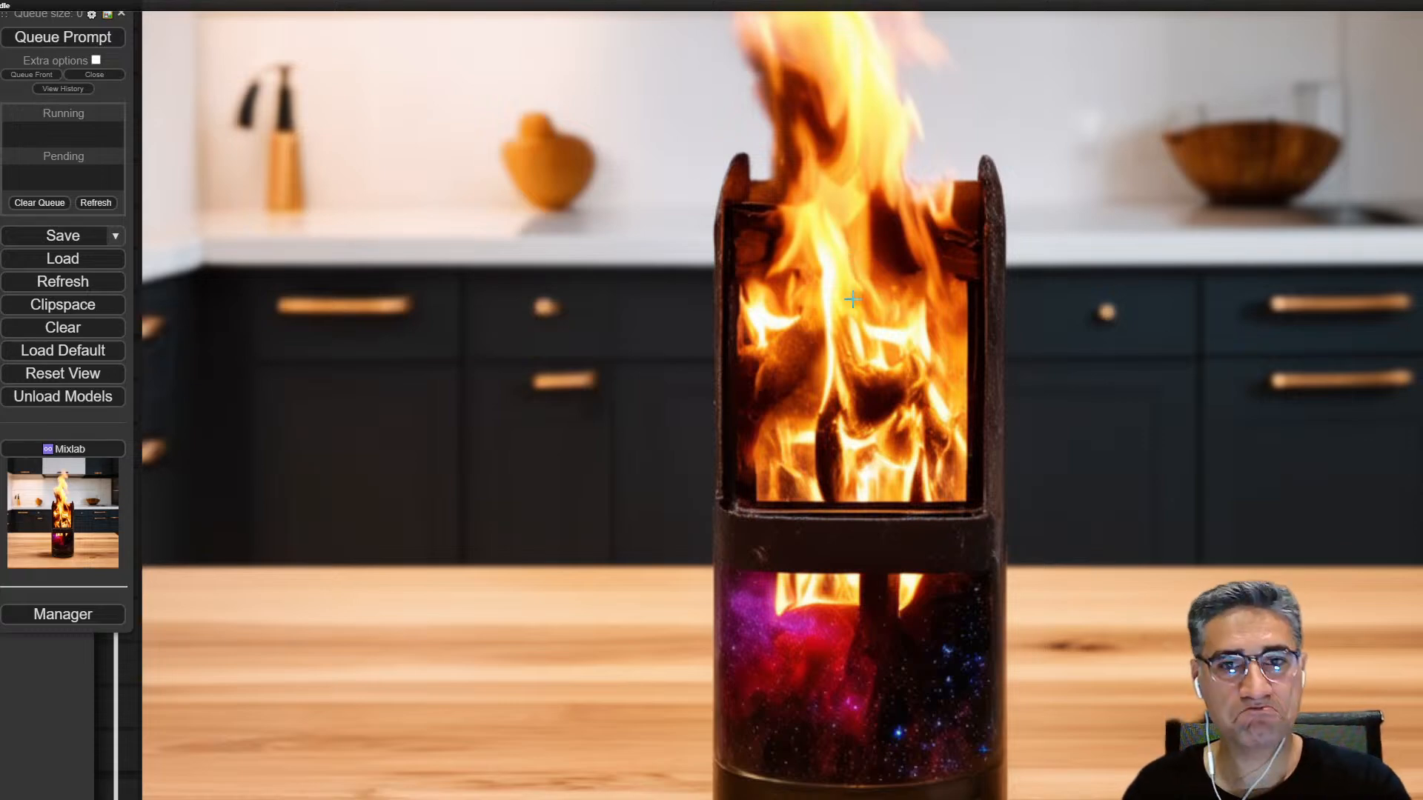
{"action": "scroll", "coordinate": [852, 298], "scroll_direction": "down", "scroll_amount": 5}
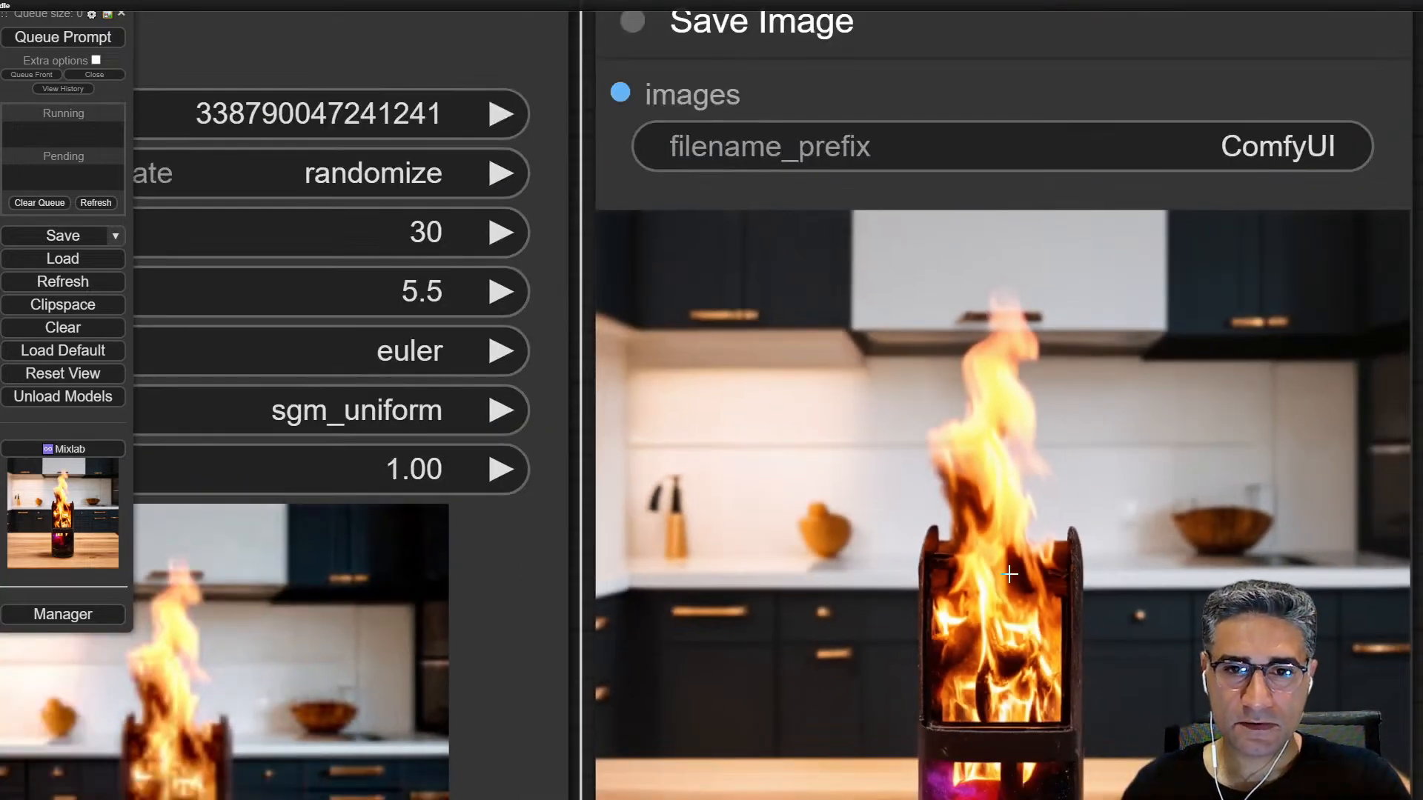
{"action": "scroll", "coordinate": [1010, 574], "scroll_direction": "down", "scroll_amount": 6}
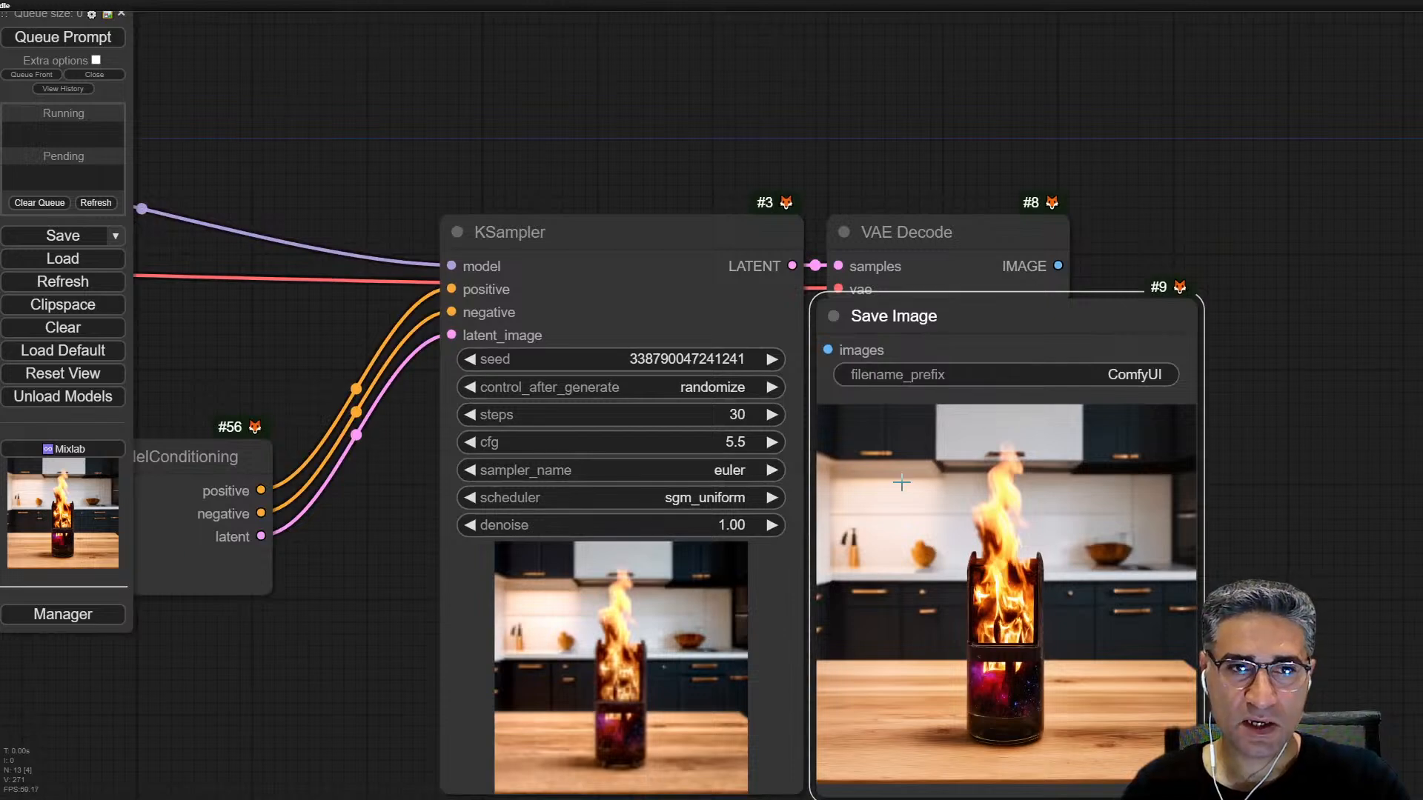
Step: Shrink the Positive Prompt and Negative Prompt nodes to compact boxes to tidy the workflow
{"action": "left_click_drag", "start_coordinate": [341, 565], "coordinate": [900, 366]}
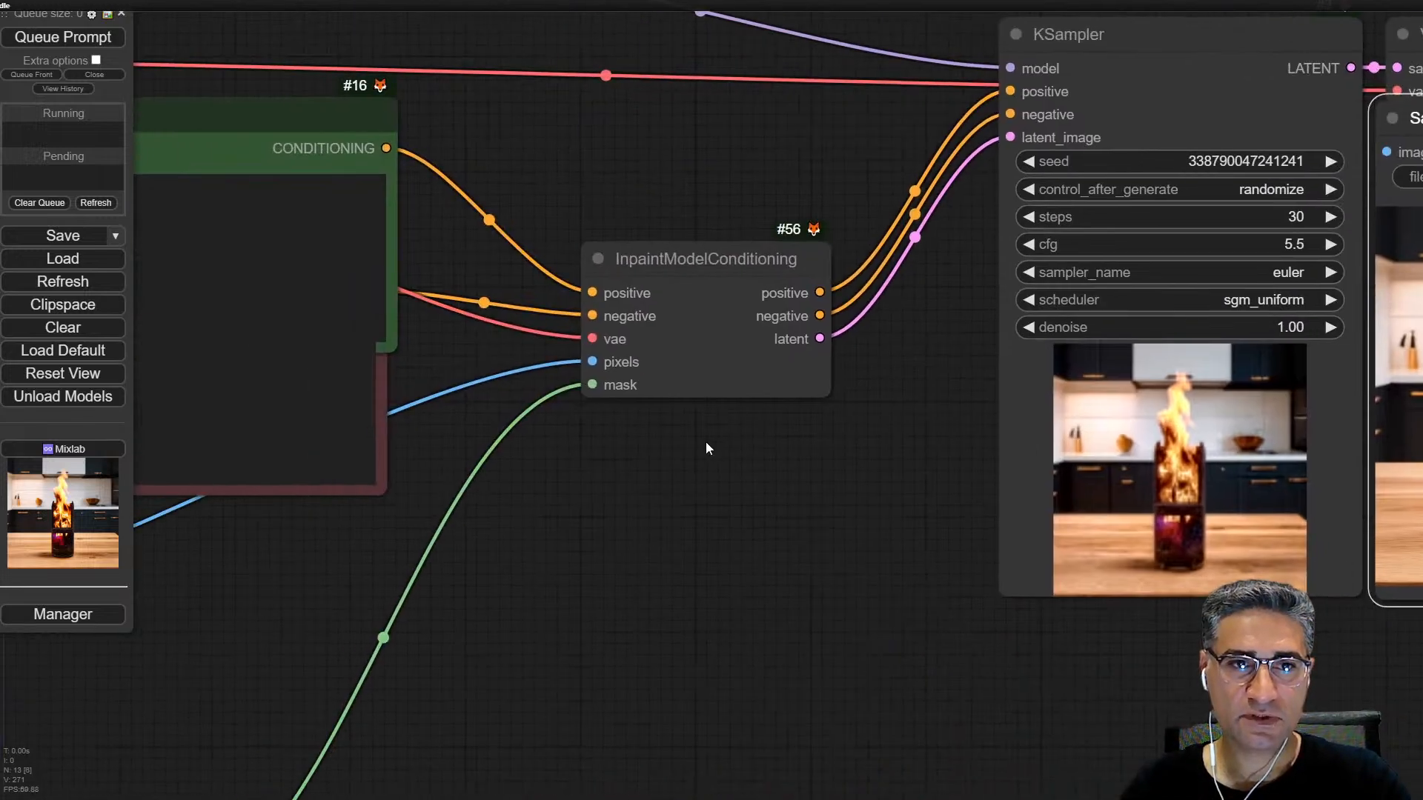
{"action": "scroll", "coordinate": [705, 443], "scroll_direction": "down", "scroll_amount": 4}
{"action": "left_click_drag", "start_coordinate": [296, 227], "coordinate": [296, 182]}
{"action": "left_click_drag", "start_coordinate": [491, 335], "coordinate": [328, 247]}
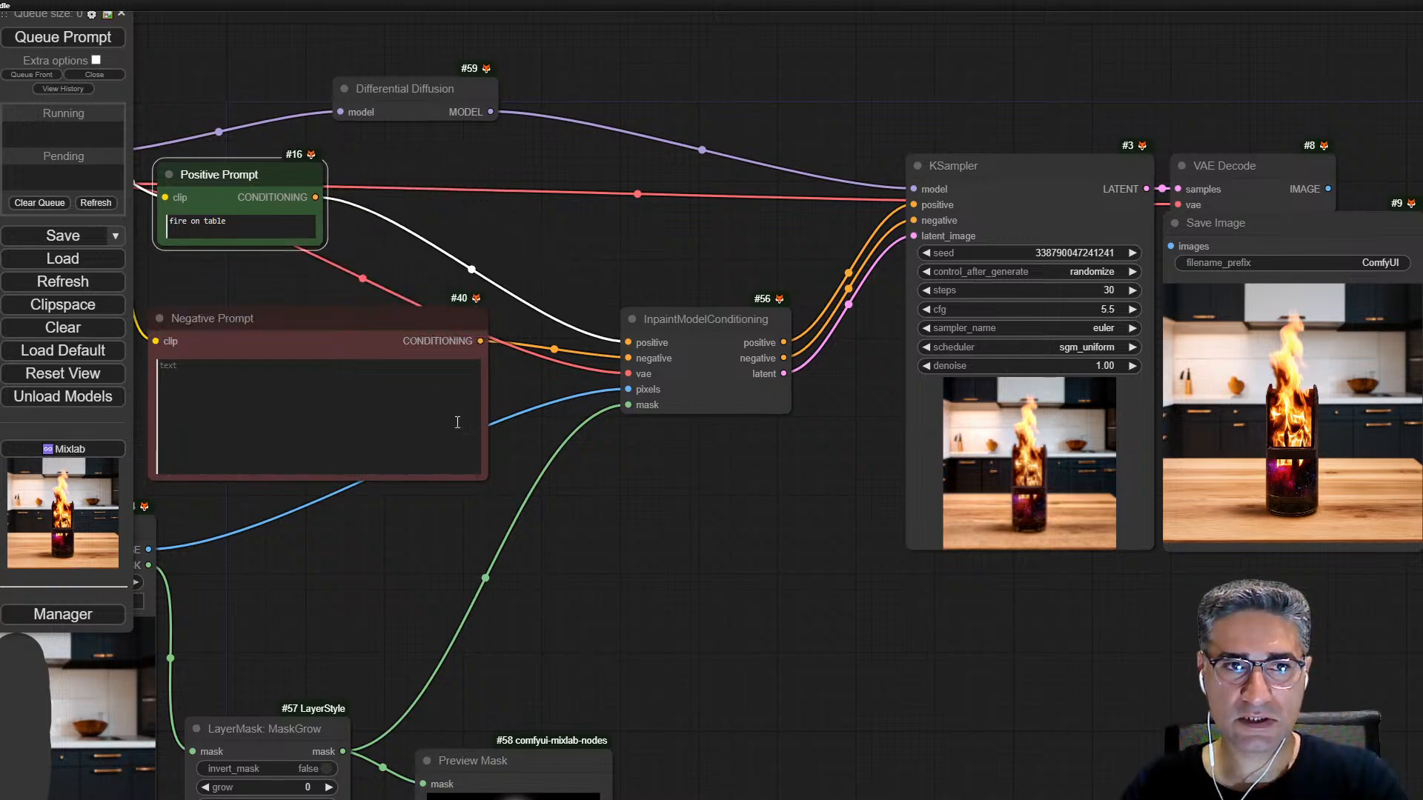
{"action": "left_click_drag", "start_coordinate": [483, 481], "coordinate": [445, 450]}
{"action": "left_click_drag", "start_coordinate": [372, 395], "coordinate": [269, 312]}
Step: Move the MaskGrow and Preview Mask nodes up, closer to InpaintModelConditioning
{"action": "left_click_drag", "start_coordinate": [565, 606], "coordinate": [785, 305]}
{"action": "left_click_drag", "start_coordinate": [817, 363], "coordinate": [934, 475]}
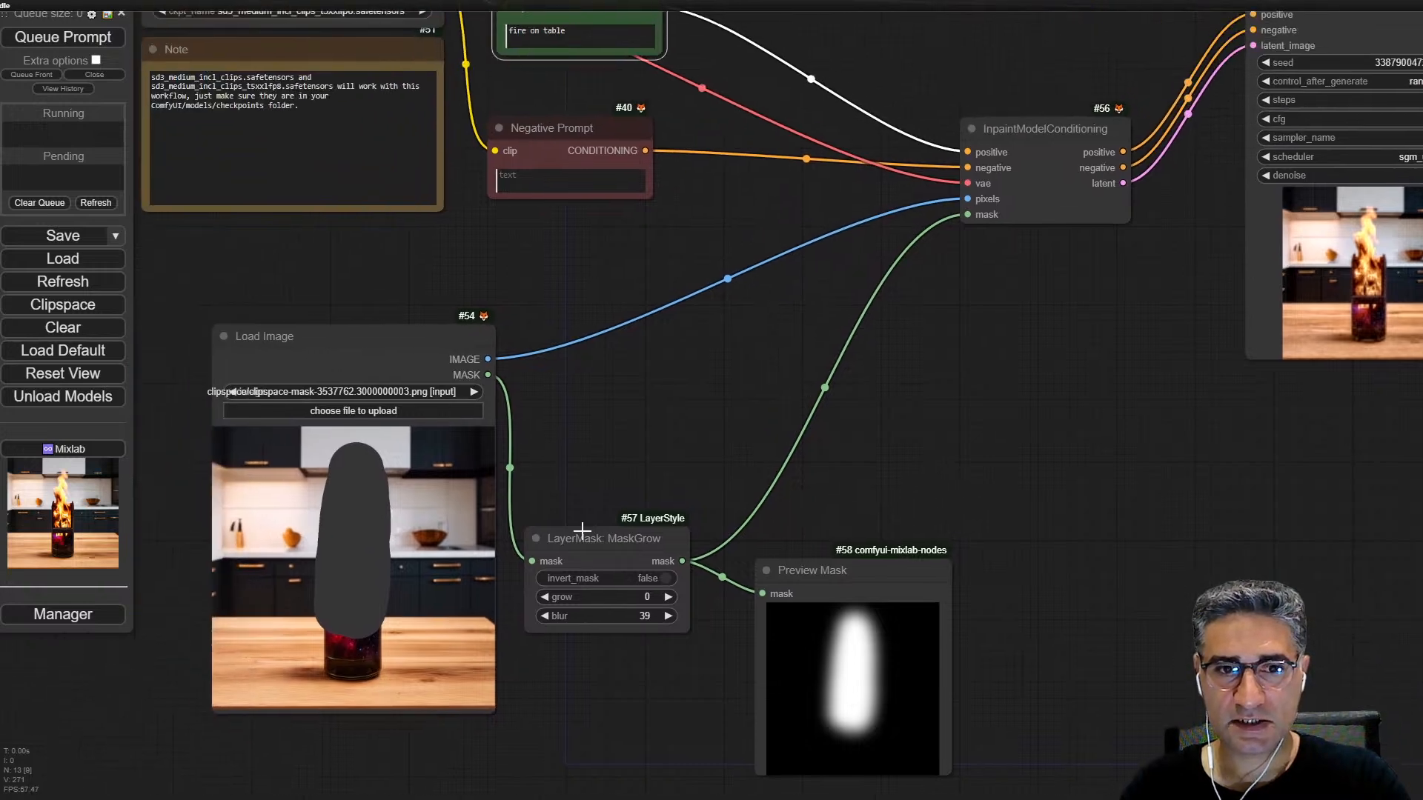
{"action": "left_click_drag", "start_coordinate": [593, 538], "coordinate": [617, 467]}
{"action": "left_click_drag", "start_coordinate": [922, 570], "coordinate": [965, 423]}
Step: Compare the Save Image result with the KSampler preview, checking how the fire blends into the kitchen background
{"action": "left_click_drag", "start_coordinate": [1037, 363], "coordinate": [635, 459]}
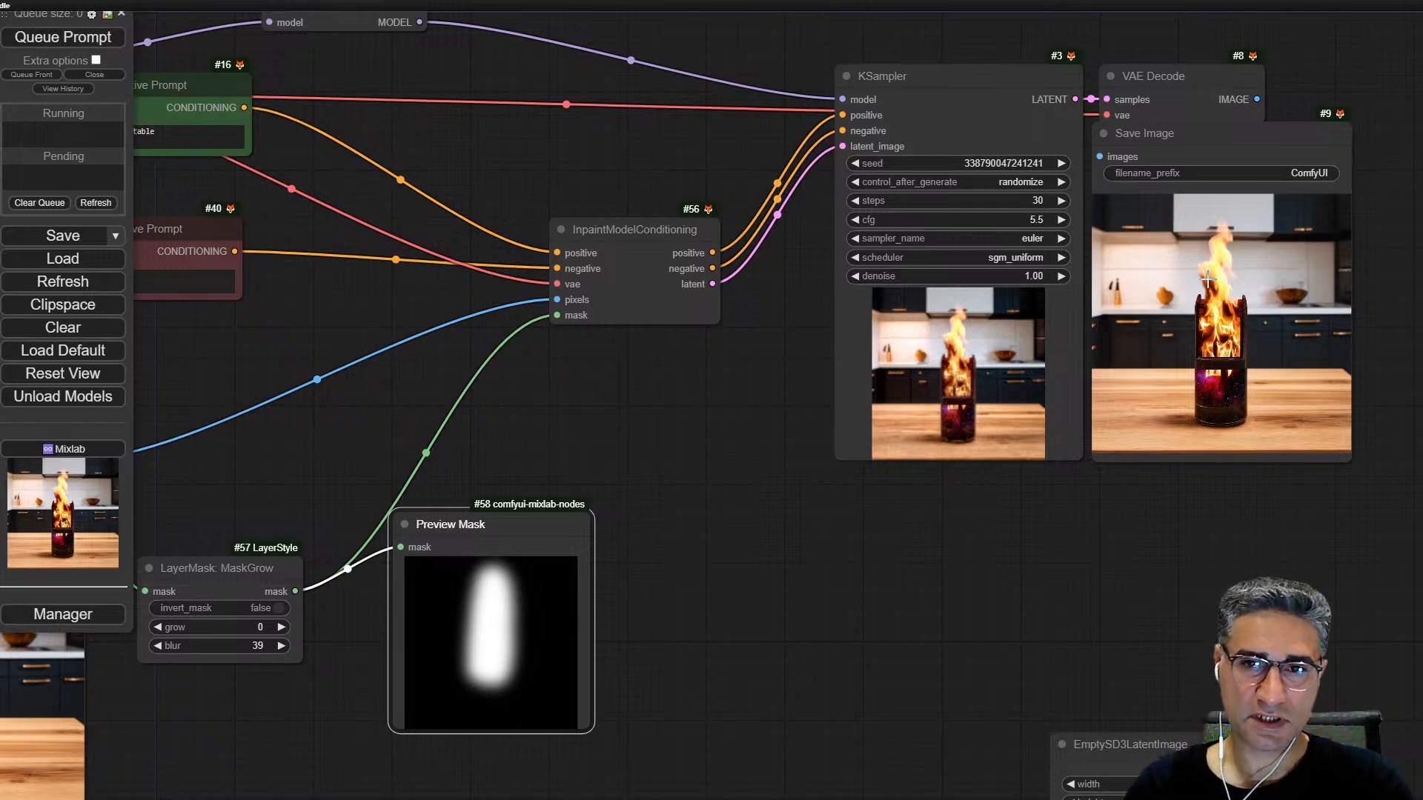
{"action": "scroll", "coordinate": [1208, 279], "scroll_direction": "up", "scroll_amount": 10}
{"action": "left_click_drag", "start_coordinate": [1254, 347], "coordinate": [1063, 405]}
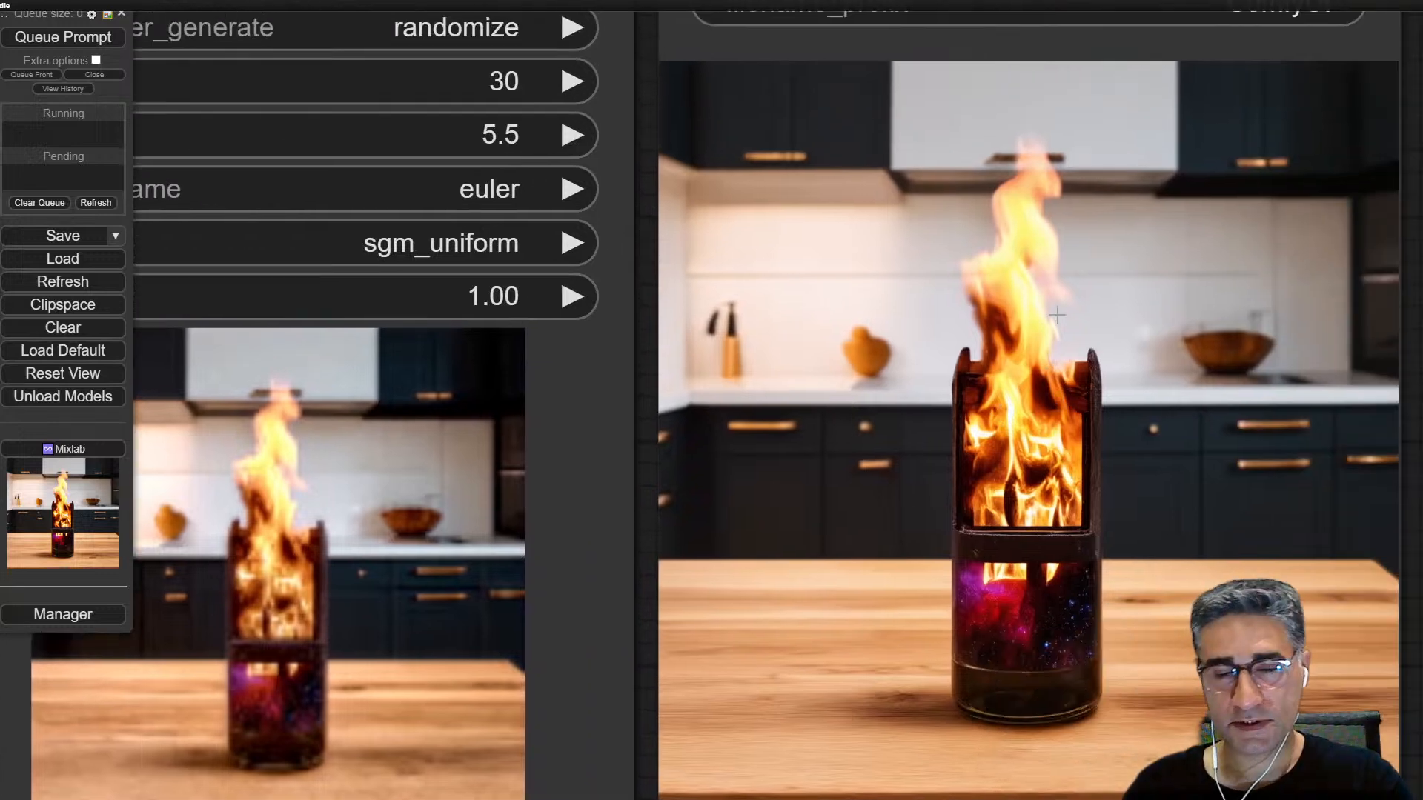
{"action": "scroll", "coordinate": [1051, 321], "scroll_direction": "up", "scroll_amount": 1}
{"action": "scroll", "coordinate": [1051, 321], "scroll_direction": "up", "scroll_amount": 2}
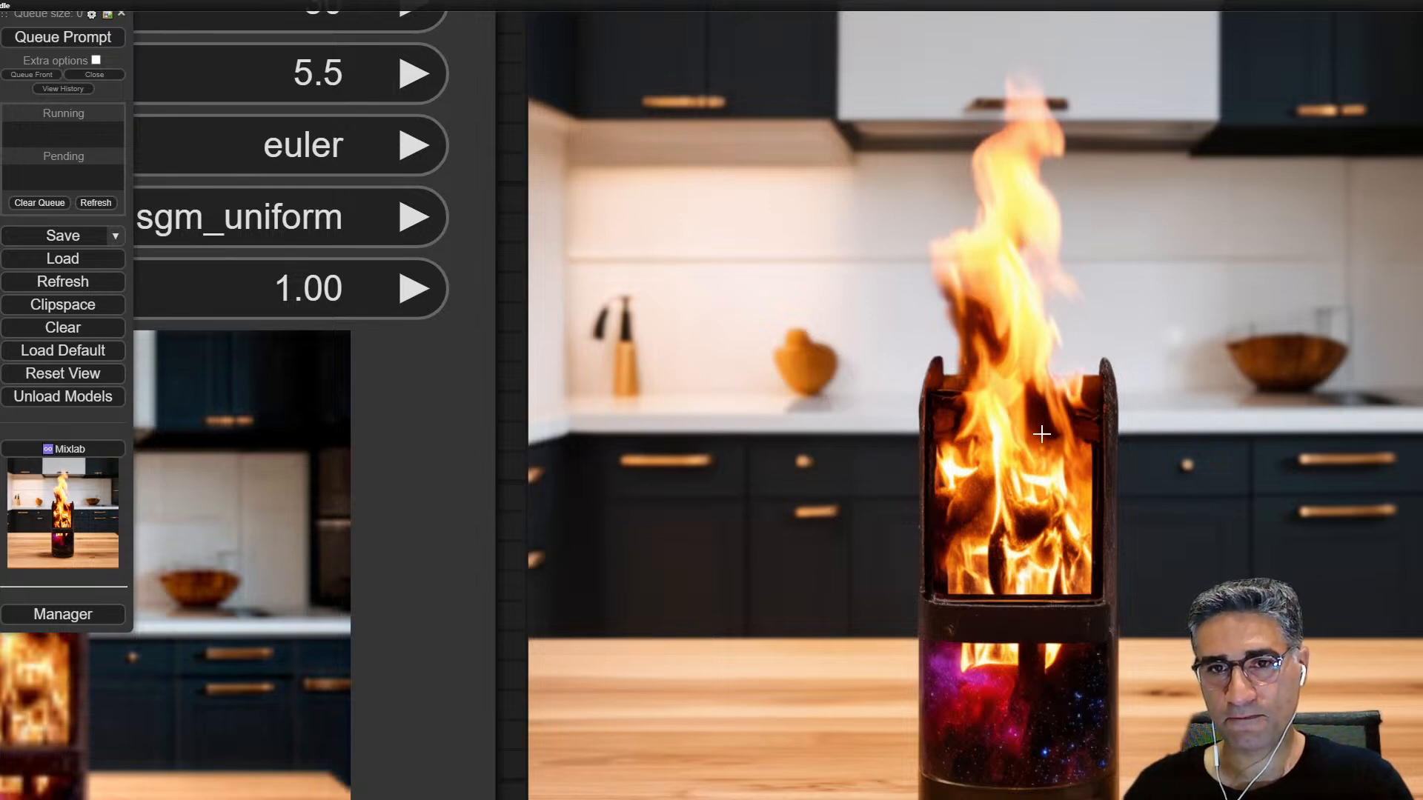
{"action": "scroll", "coordinate": [898, 399], "scroll_direction": "down", "scroll_amount": 4}
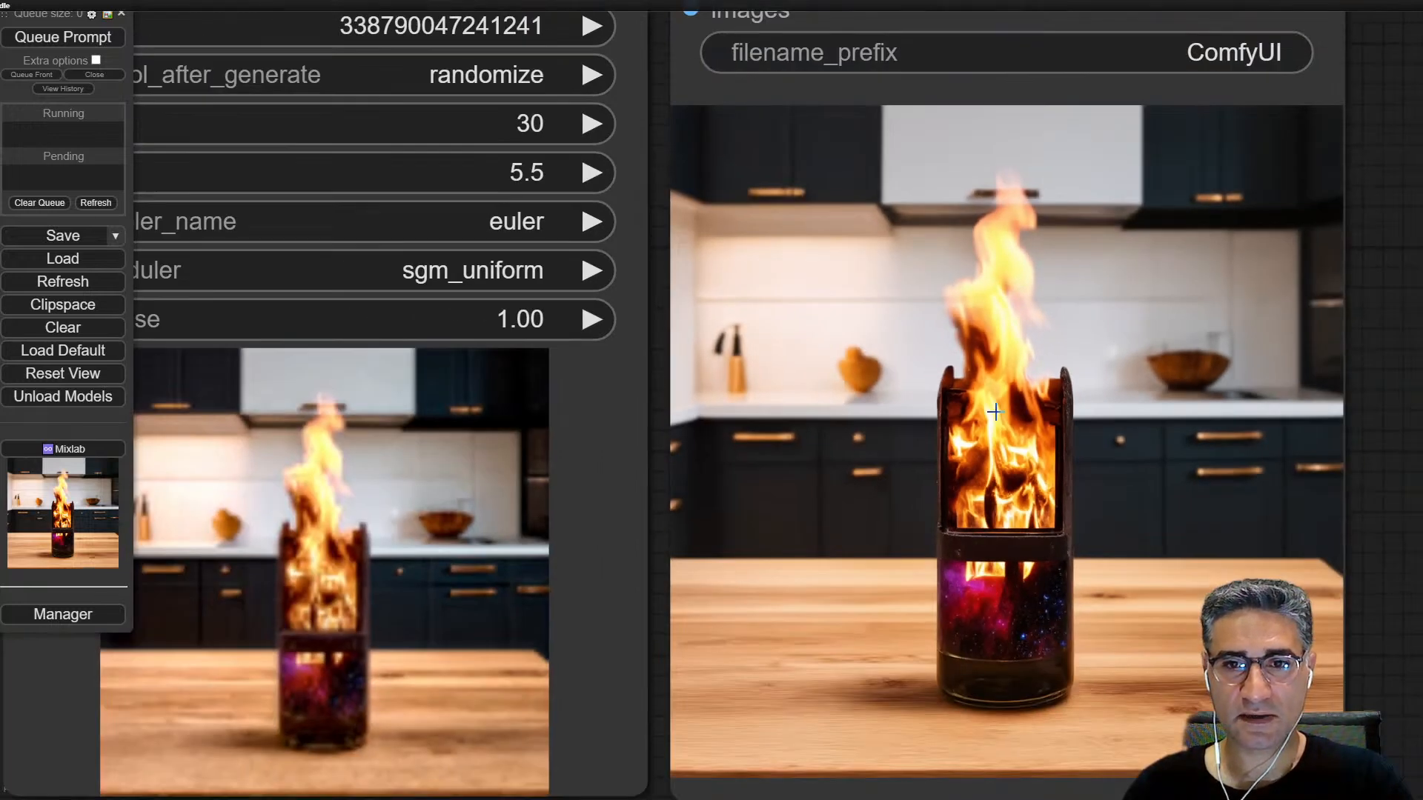
{"action": "scroll", "coordinate": [994, 421], "scroll_direction": "down", "scroll_amount": 6}
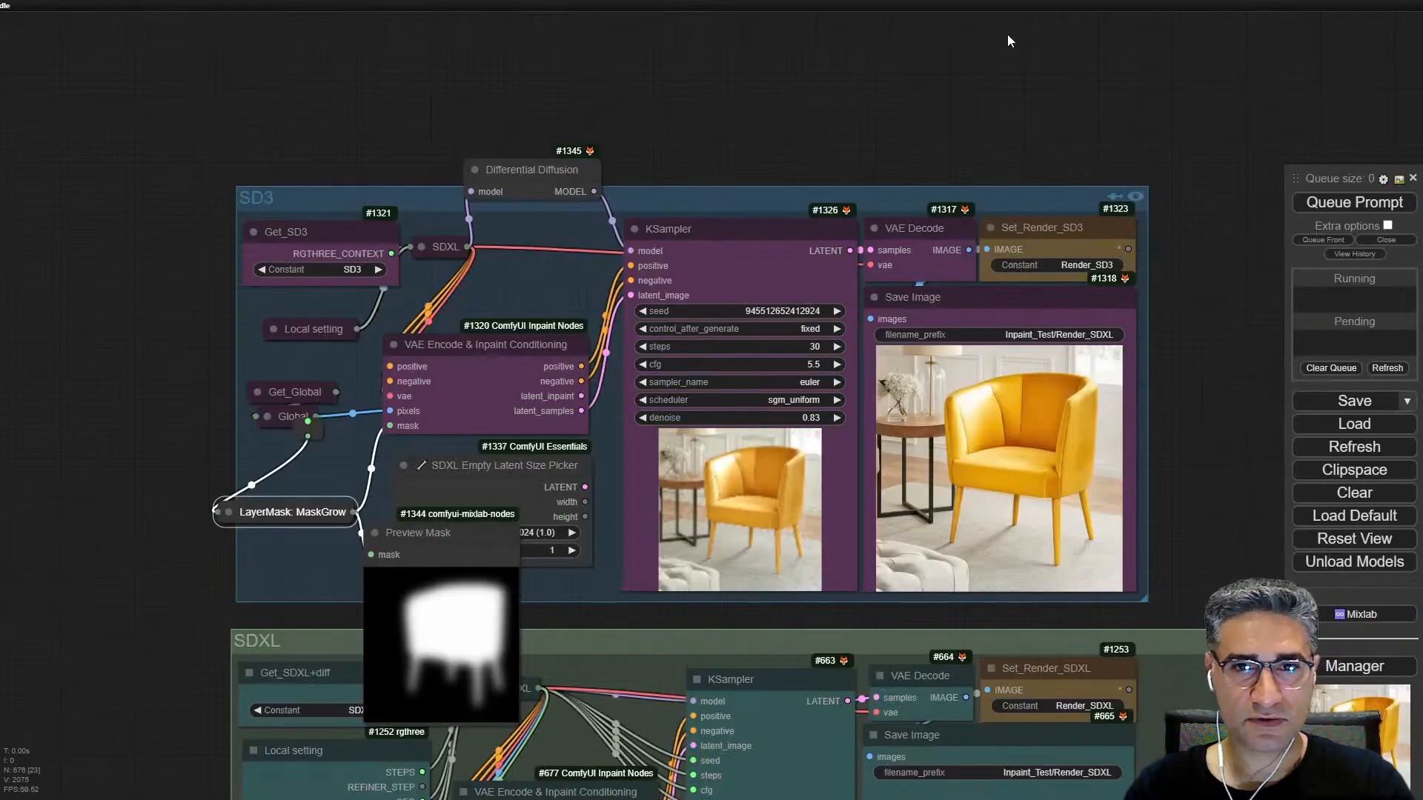
Step: Switch to the large compositing workflow and examine its Load Image node with the masked chair and the Final Composite groups
{"action": "scroll", "coordinate": [1008, 34], "scroll_direction": "down", "scroll_amount": 10}
{"action": "scroll", "coordinate": [1042, 576], "scroll_direction": "down", "scroll_amount": 5}
{"action": "left_click_drag", "start_coordinate": [1083, 636], "coordinate": [752, 379]}
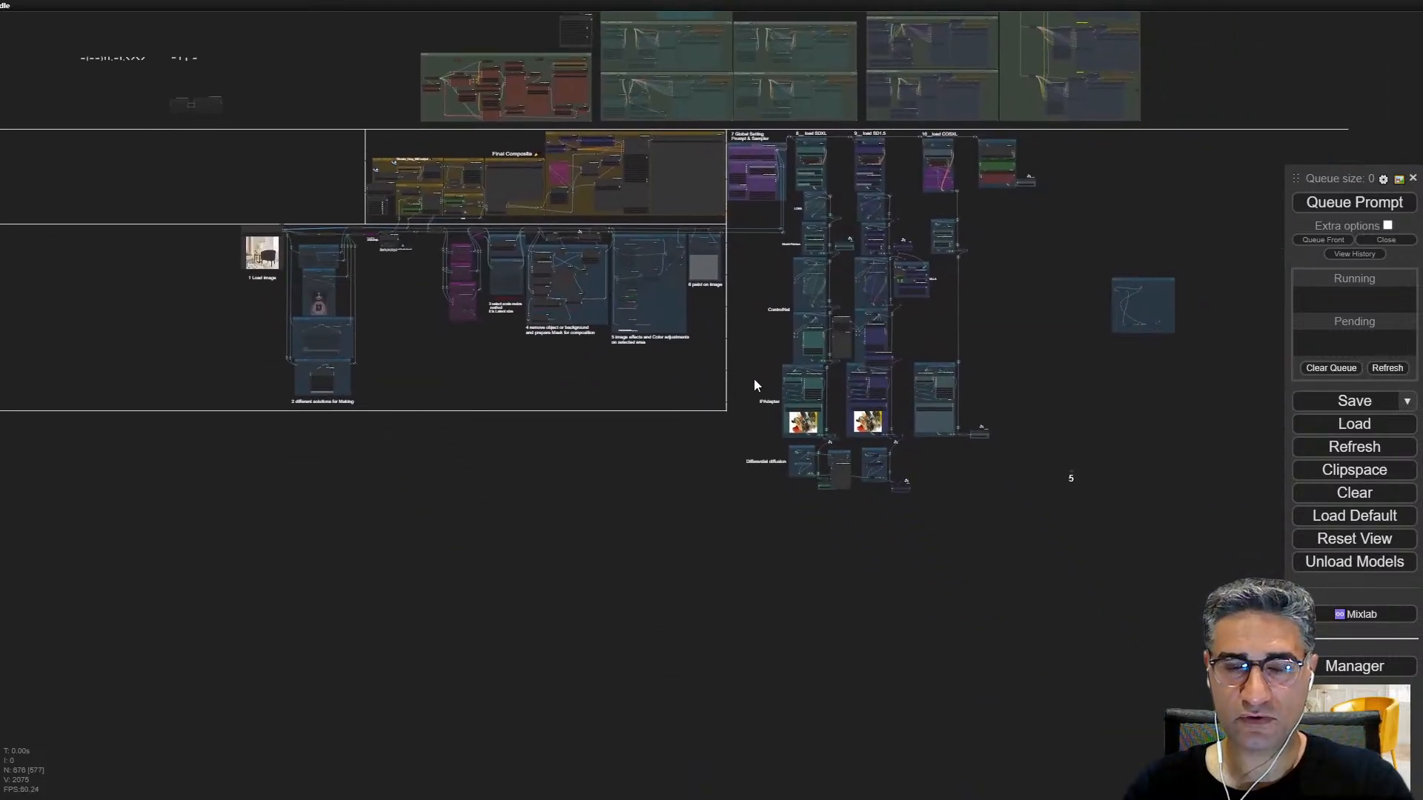
{"action": "scroll", "coordinate": [443, 253], "scroll_direction": "up", "scroll_amount": 10}
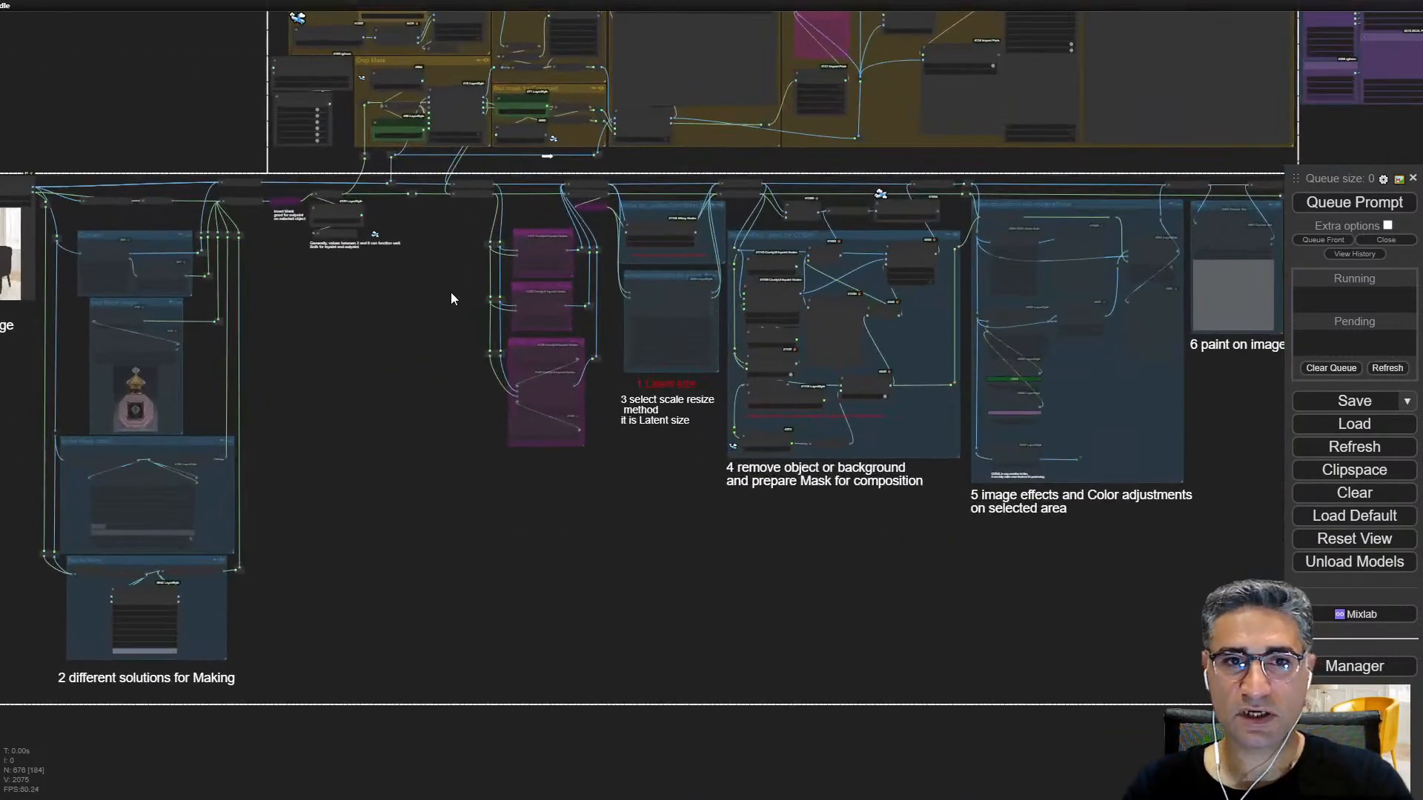
{"action": "left_click_drag", "start_coordinate": [461, 309], "coordinate": [989, 406]}
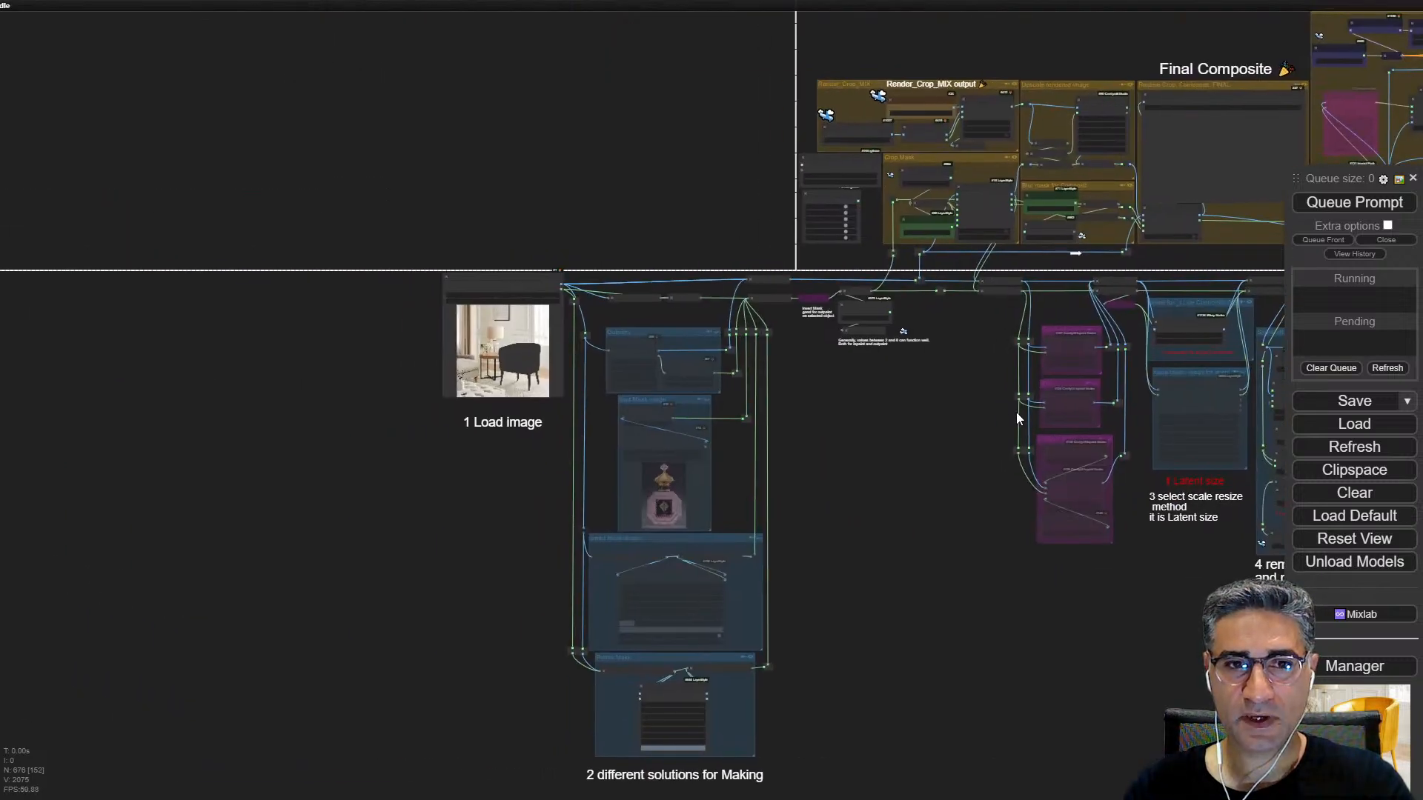
{"action": "scroll", "coordinate": [518, 352], "scroll_direction": "up", "scroll_amount": 15}
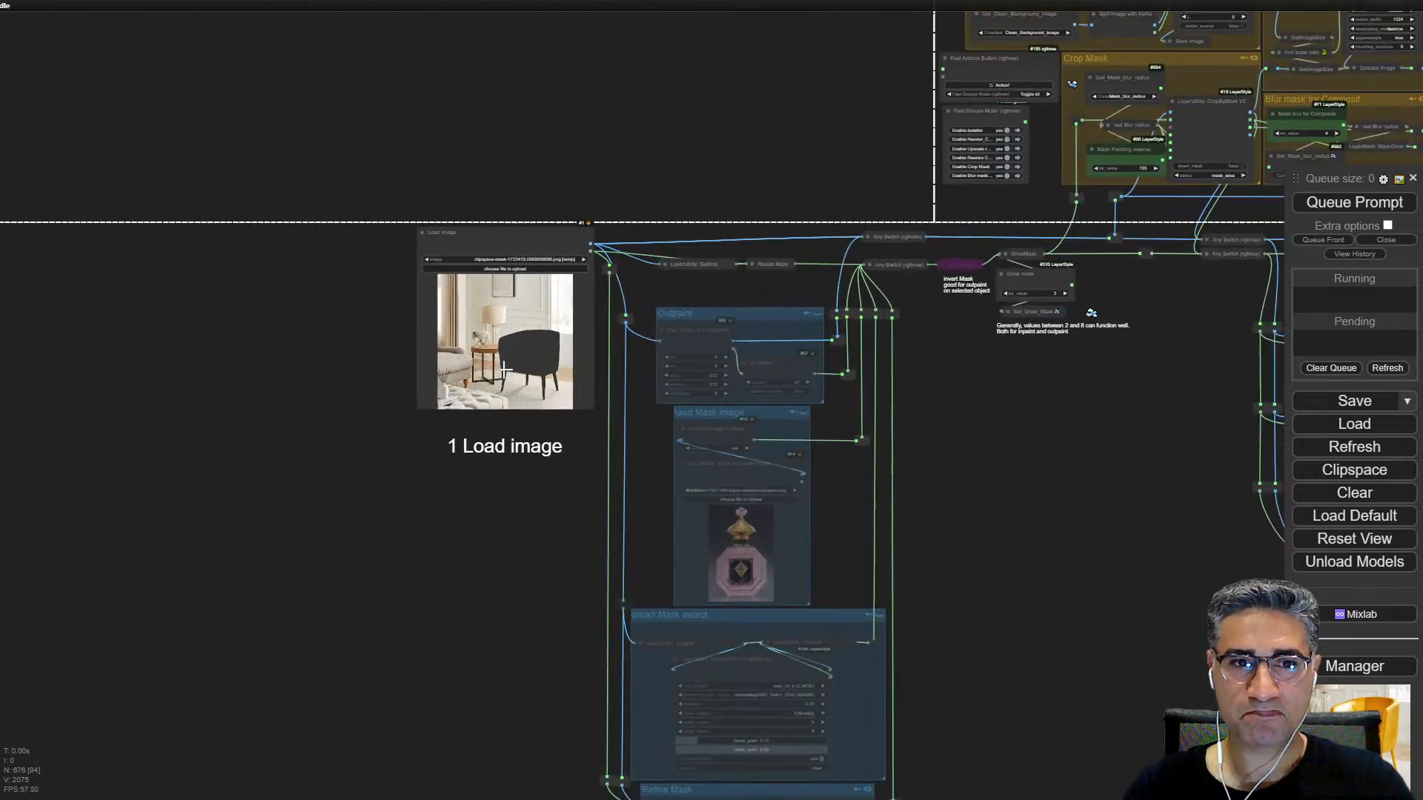
{"action": "scroll", "coordinate": [517, 352], "scroll_direction": "down", "scroll_amount": 15}
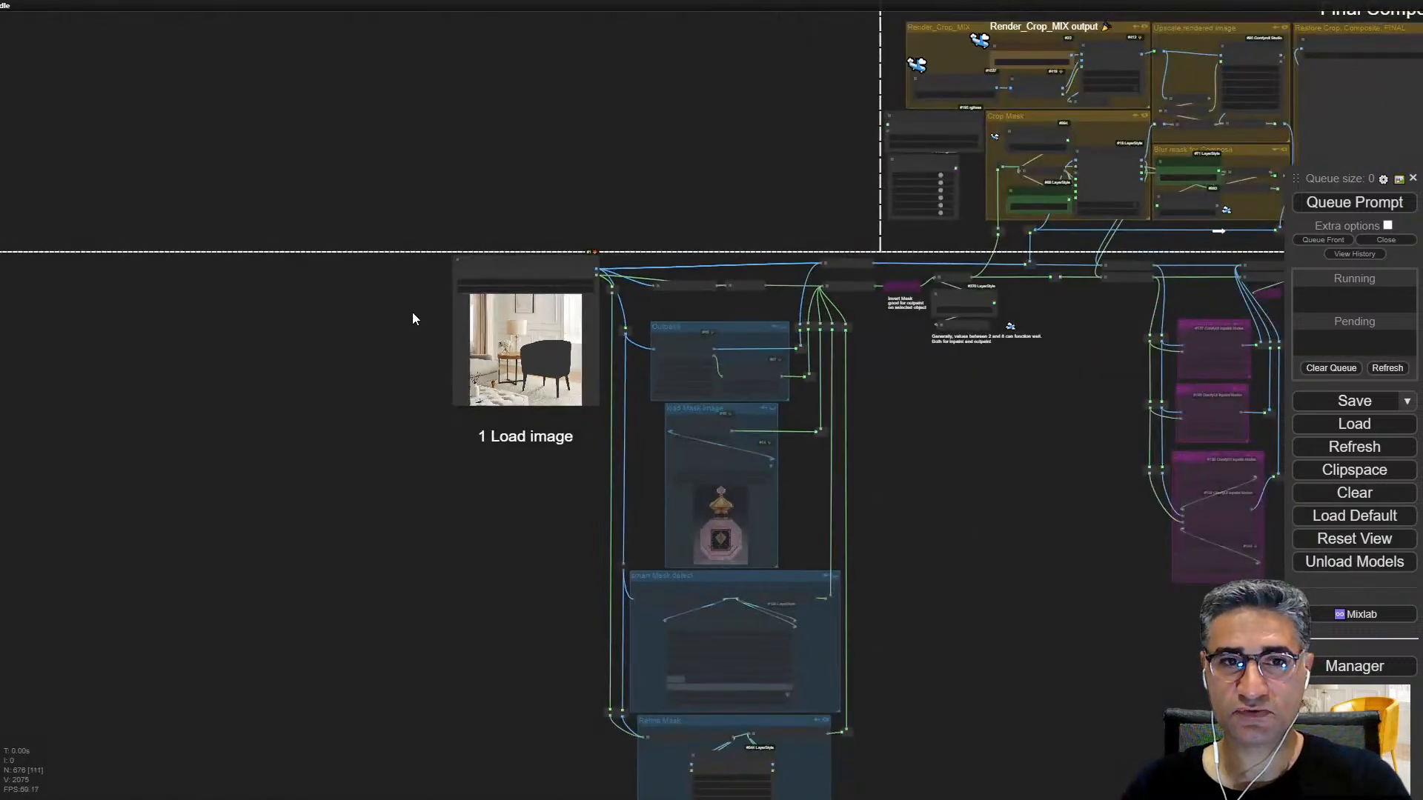
{"action": "scroll", "coordinate": [489, 326], "scroll_direction": "up", "scroll_amount": 12}
{"action": "scroll", "coordinate": [454, 404], "scroll_direction": "down", "scroll_amount": 12}
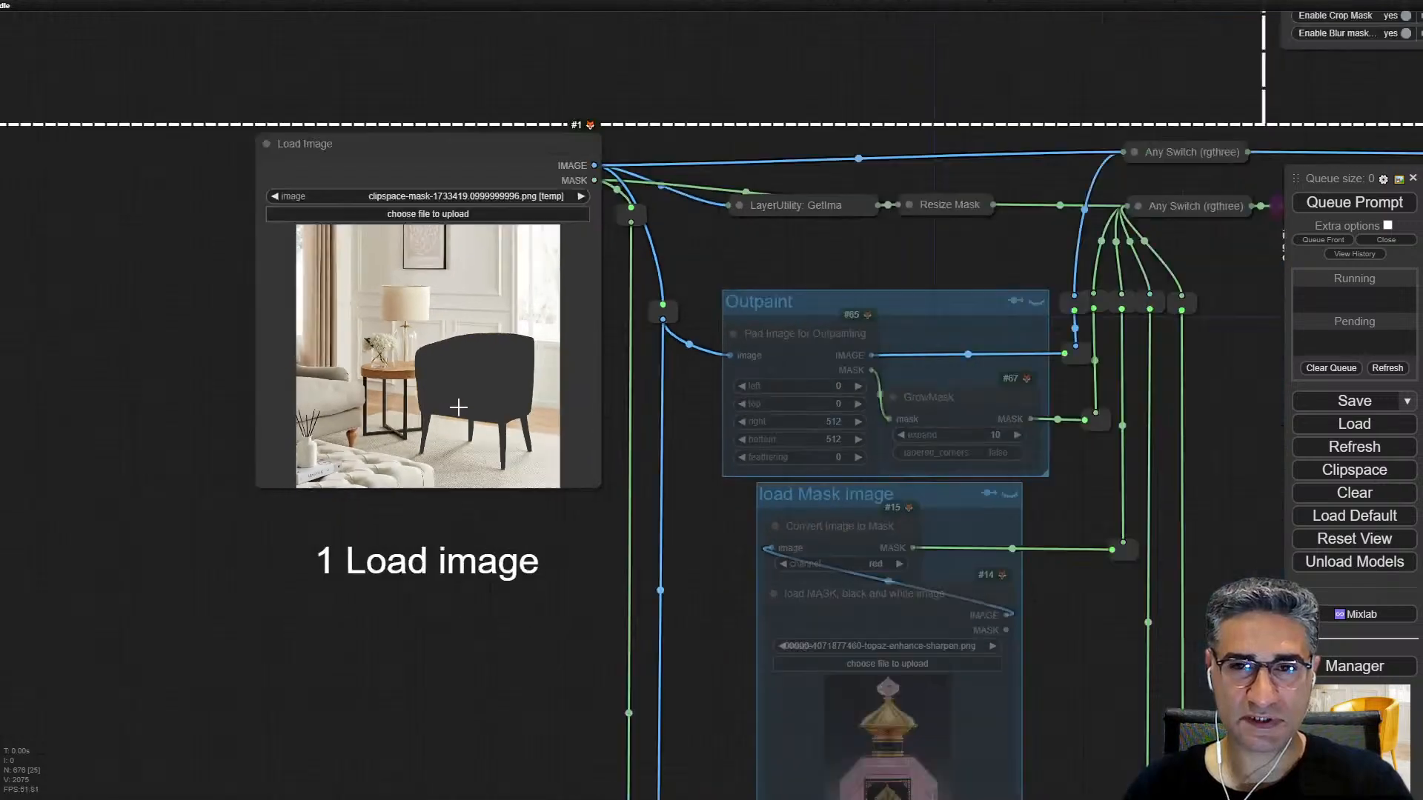
{"action": "scroll", "coordinate": [964, 444], "scroll_direction": "up", "scroll_amount": 14}
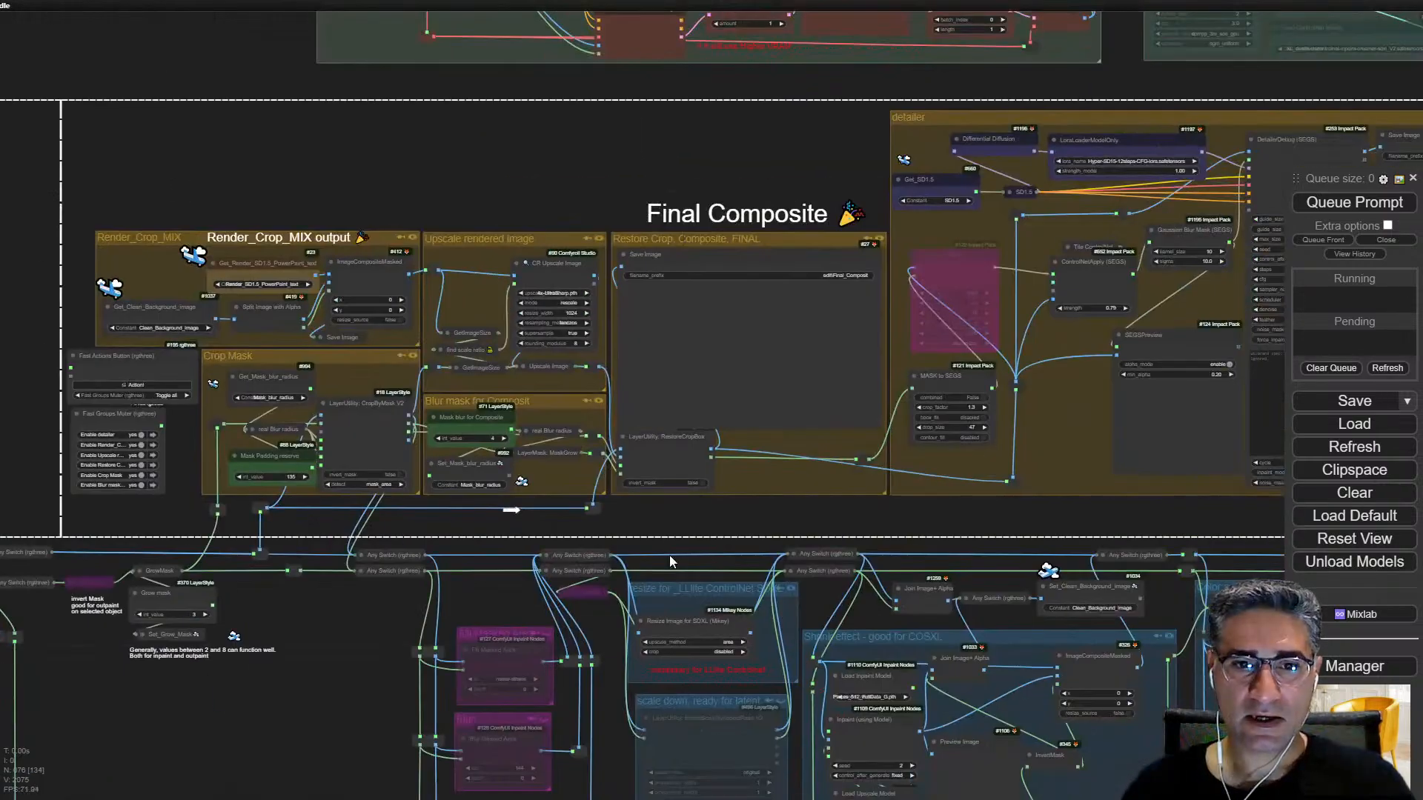
Step: Enable the LAMA + MAT group and connect a Preview Image node to the image output of Inpaint (using Model)
{"action": "scroll", "coordinate": [398, 674], "scroll_direction": "down", "scroll_amount": 3}
{"action": "left_click_drag", "start_coordinate": [397, 675], "coordinate": [576, 220]}
{"action": "scroll", "coordinate": [576, 220], "scroll_direction": "up", "scroll_amount": 5}
{"action": "scroll", "coordinate": [693, 396], "scroll_direction": "up", "scroll_amount": 5}
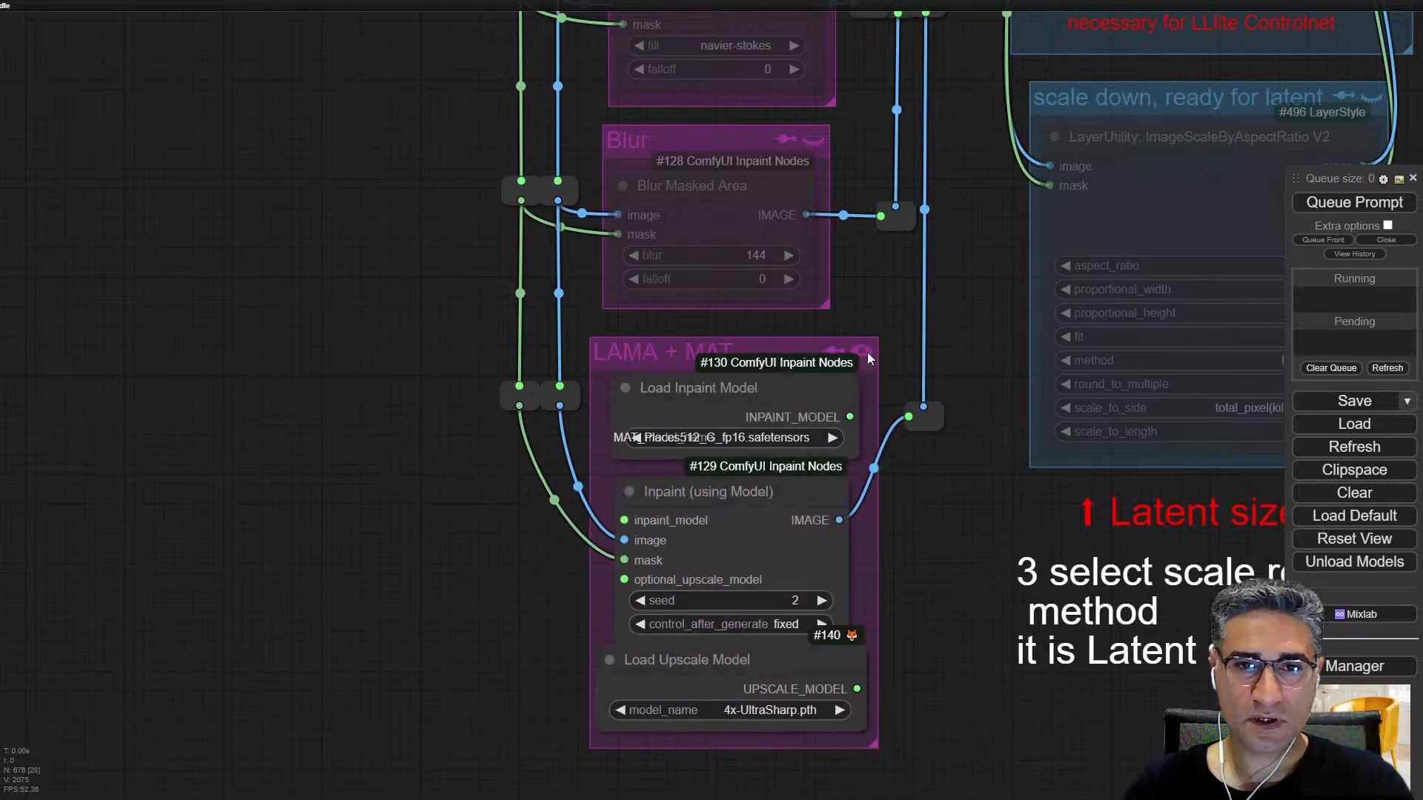
{"action": "scroll", "coordinate": [871, 385], "scroll_direction": "down", "scroll_amount": 7}
{"action": "scroll", "coordinate": [876, 426], "scroll_direction": "up", "scroll_amount": 7}
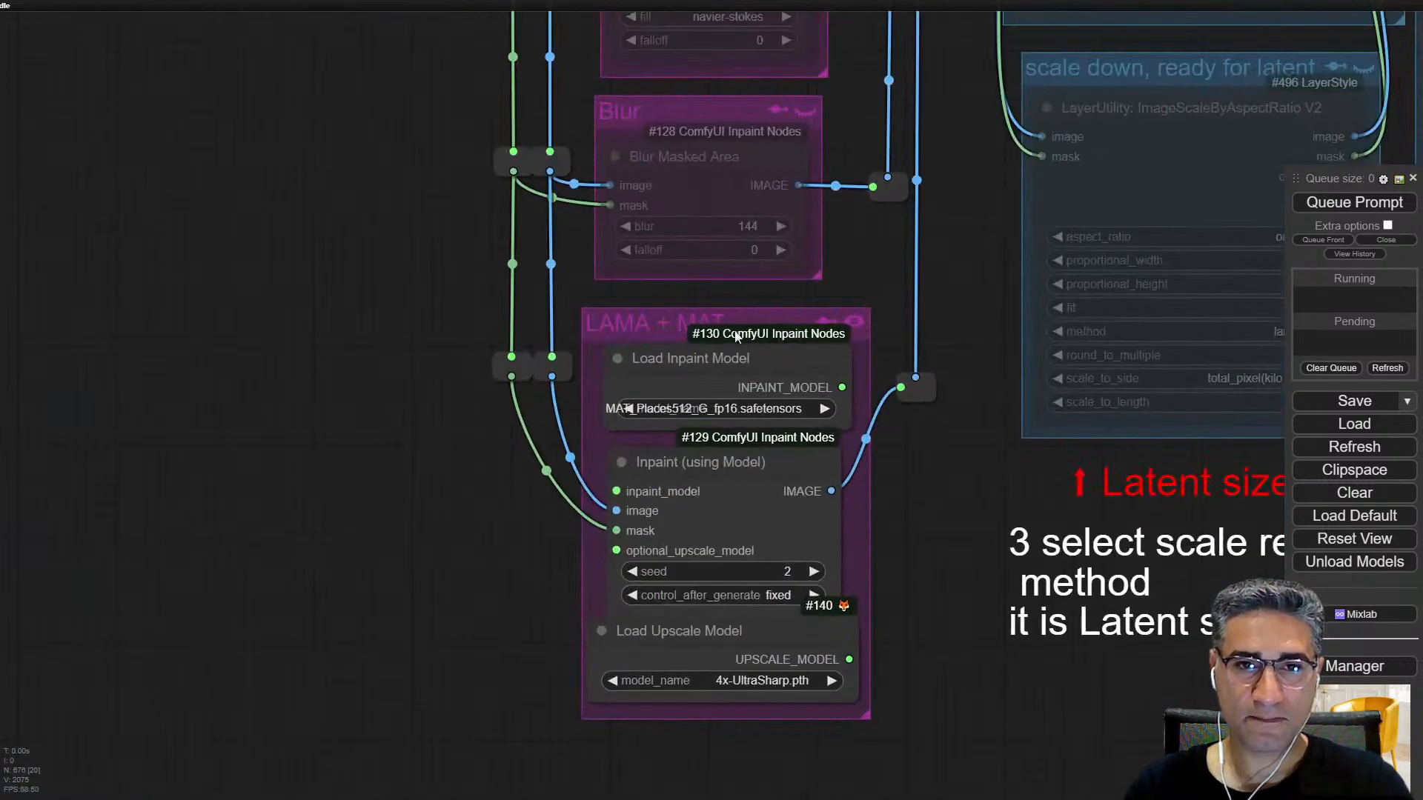
{"action": "left_click_drag", "start_coordinate": [868, 470], "coordinate": [927, 634]}
{"action": "left_click", "coordinate": [937, 543]}
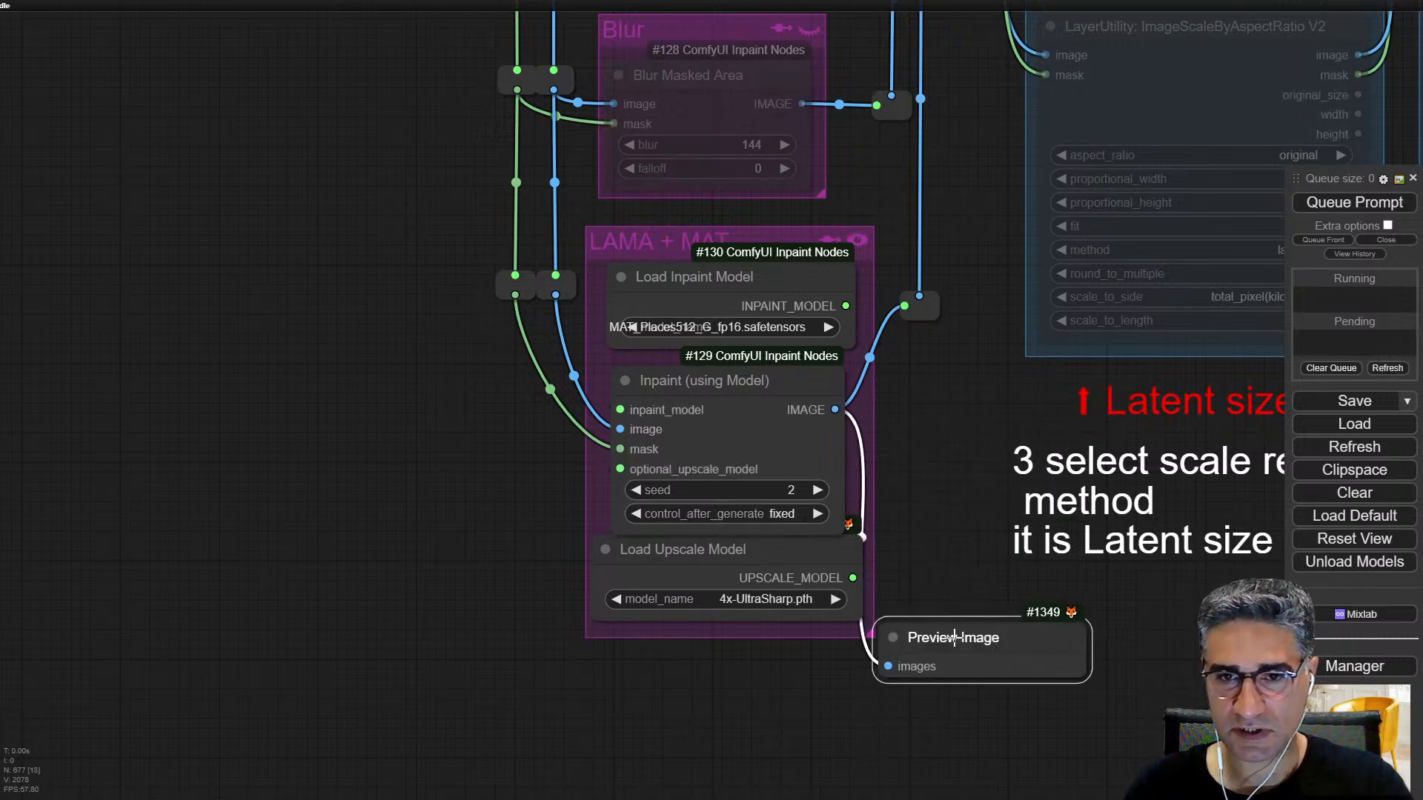
Step: Queue only the new Preview Image node, then shift it clear of the LAMA + MAT group and enlarge it
{"action": "right_click", "coordinate": [972, 639]}
{"action": "left_click", "coordinate": [1016, 494]}
{"action": "left_click_drag", "start_coordinate": [937, 546], "coordinate": [841, 264]}
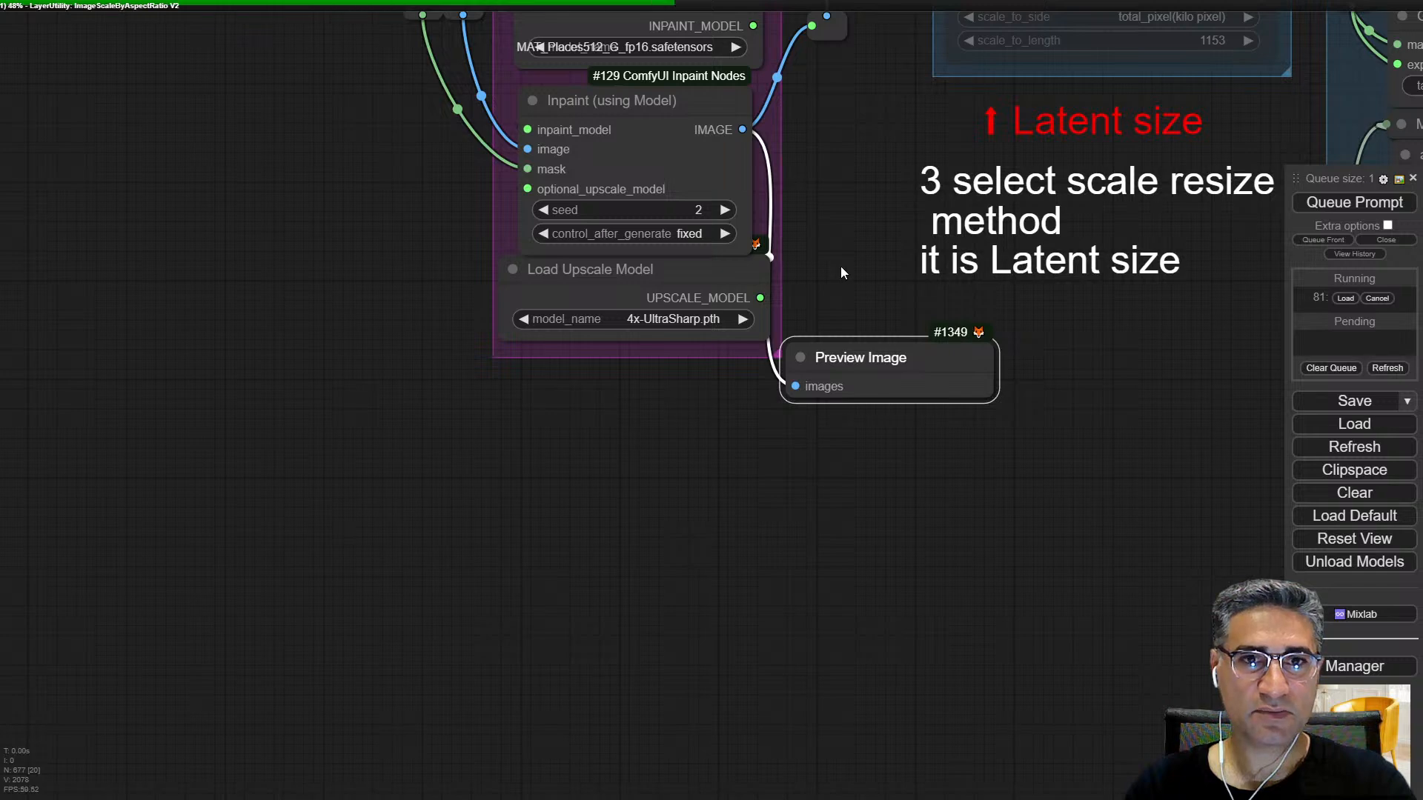
{"action": "left_click_drag", "start_coordinate": [878, 356], "coordinate": [912, 345]}
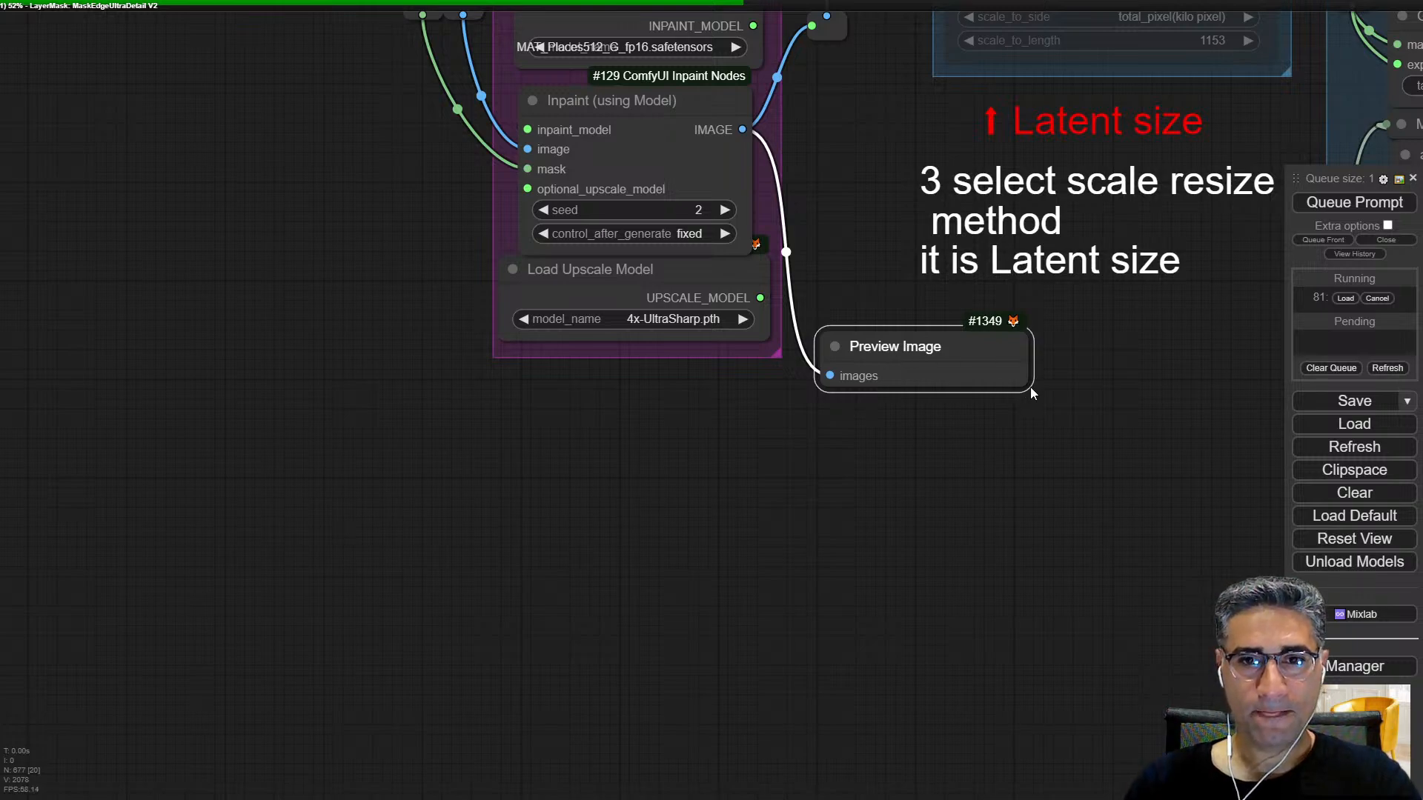
{"action": "left_click_drag", "start_coordinate": [1030, 387], "coordinate": [1104, 661]}
Step: Examine the masking groups below Load Image while the queue runs, focusing on the Refine Mask settings
{"action": "scroll", "coordinate": [571, 467], "scroll_direction": "down", "scroll_amount": 3}
{"action": "left_click_drag", "start_coordinate": [206, 487], "coordinate": [802, 525]}
{"action": "left_click_drag", "start_coordinate": [423, 281], "coordinate": [1128, 612]}
{"action": "scroll", "coordinate": [848, 456], "scroll_direction": "down", "scroll_amount": 3}
{"action": "scroll", "coordinate": [521, 163], "scroll_direction": "up", "scroll_amount": 1}
{"action": "scroll", "coordinate": [503, 188], "scroll_direction": "up", "scroll_amount": 11}
{"action": "scroll", "coordinate": [468, 231], "scroll_direction": "down", "scroll_amount": 13}
{"action": "scroll", "coordinate": [470, 318], "scroll_direction": "down", "scroll_amount": 6}
{"action": "left_click_drag", "start_coordinate": [386, 425], "coordinate": [389, 204]}
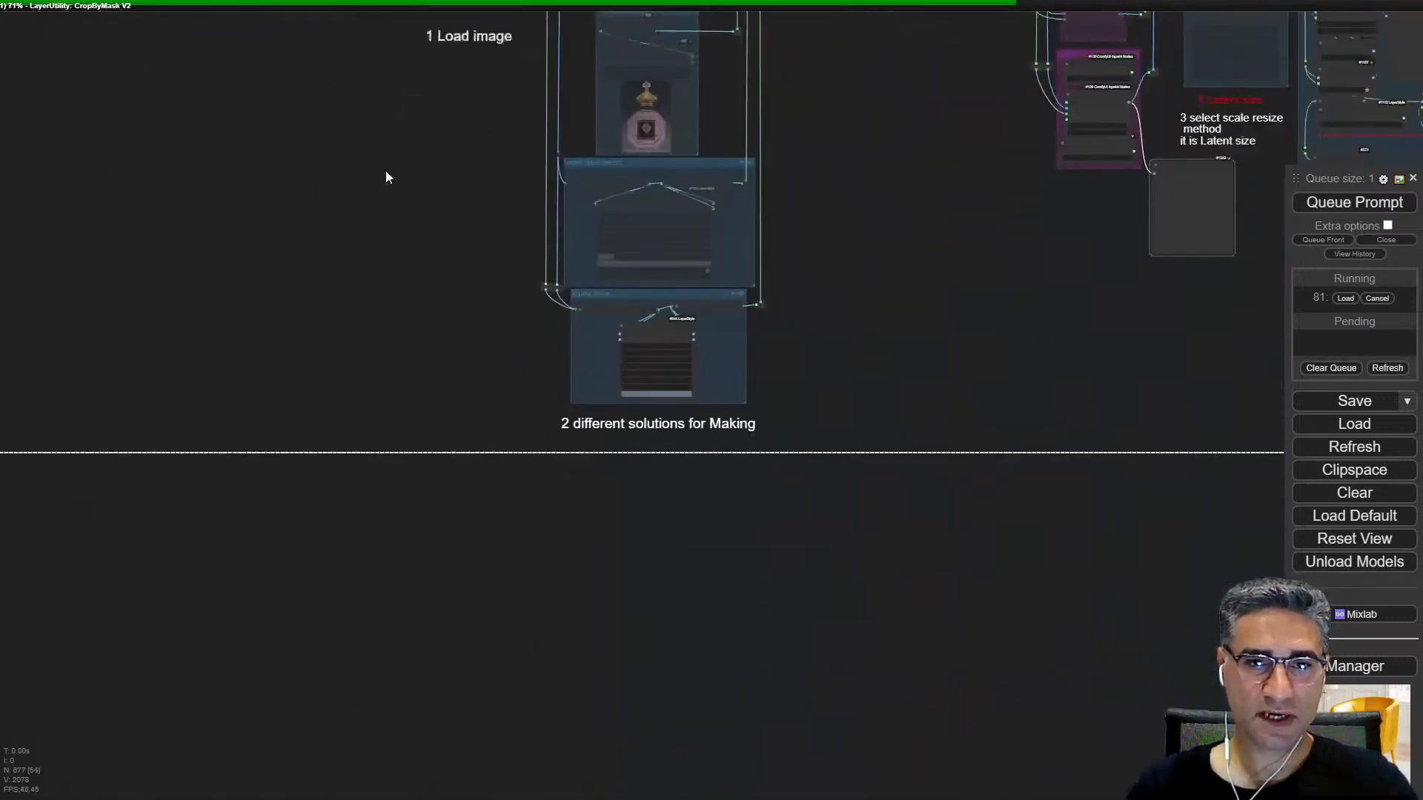
{"action": "scroll", "coordinate": [589, 296], "scroll_direction": "up", "scroll_amount": 7}
{"action": "scroll", "coordinate": [748, 289], "scroll_direction": "up", "scroll_amount": 5}
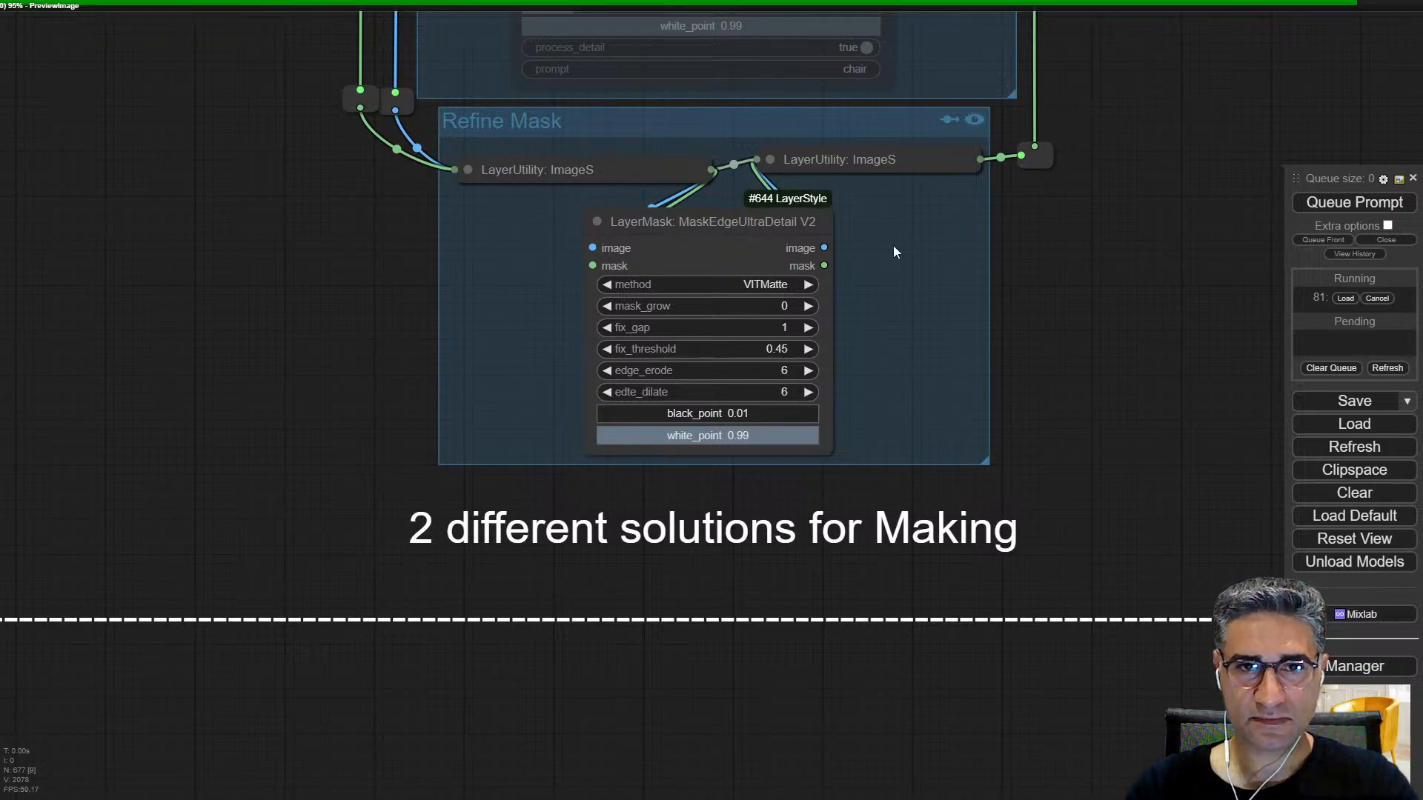
Step: Examine the inpainted chair area in the Preview Image node beside the LAMA + MAT group
{"action": "scroll", "coordinate": [853, 248], "scroll_direction": "down", "scroll_amount": 5}
{"action": "left_click_drag", "start_coordinate": [1072, 242], "coordinate": [434, 421]}
{"action": "scroll", "coordinate": [725, 353], "scroll_direction": "down", "scroll_amount": 6}
{"action": "scroll", "coordinate": [875, 312], "scroll_direction": "up", "scroll_amount": 6}
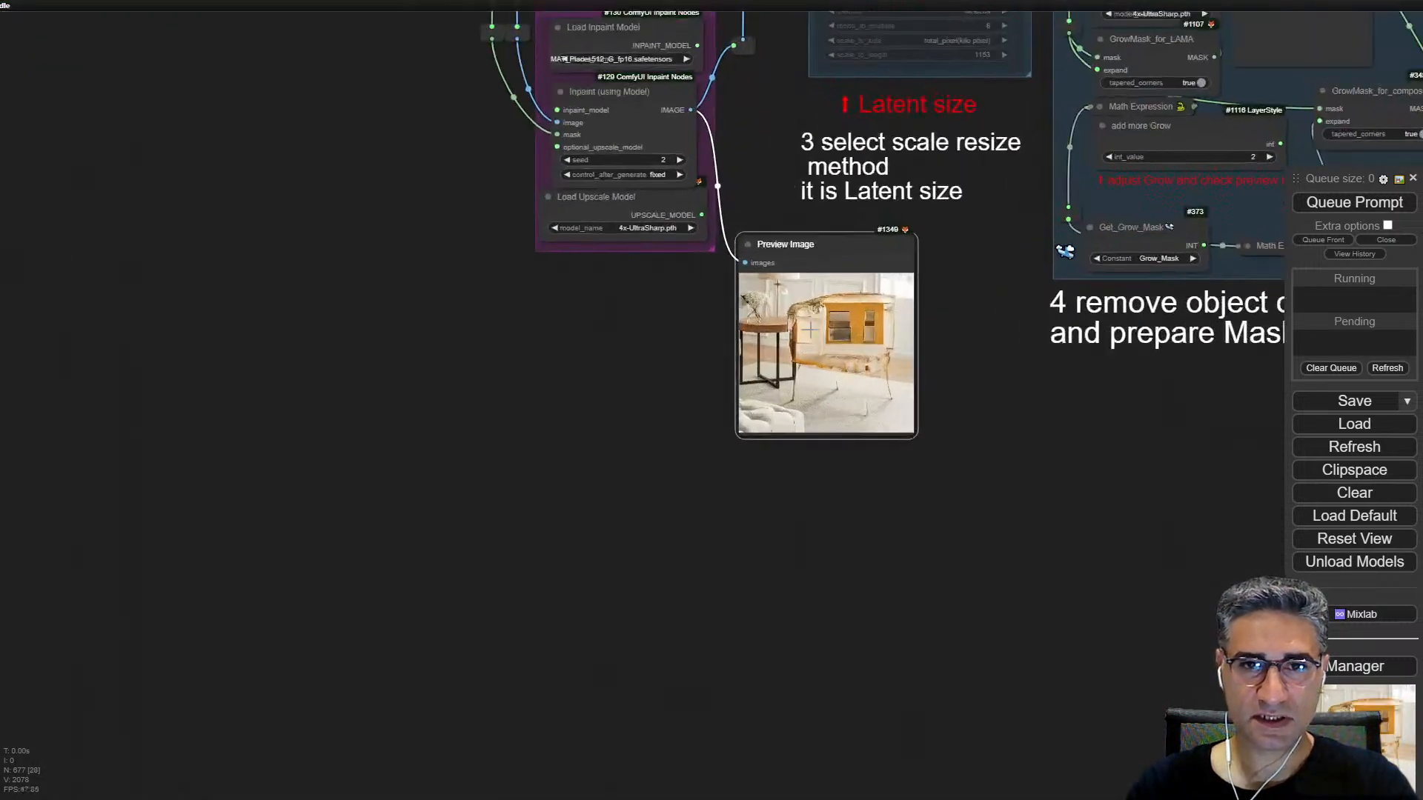
{"action": "scroll", "coordinate": [810, 330], "scroll_direction": "up", "scroll_amount": 10}
{"action": "scroll", "coordinate": [815, 345], "scroll_direction": "up", "scroll_amount": 5}
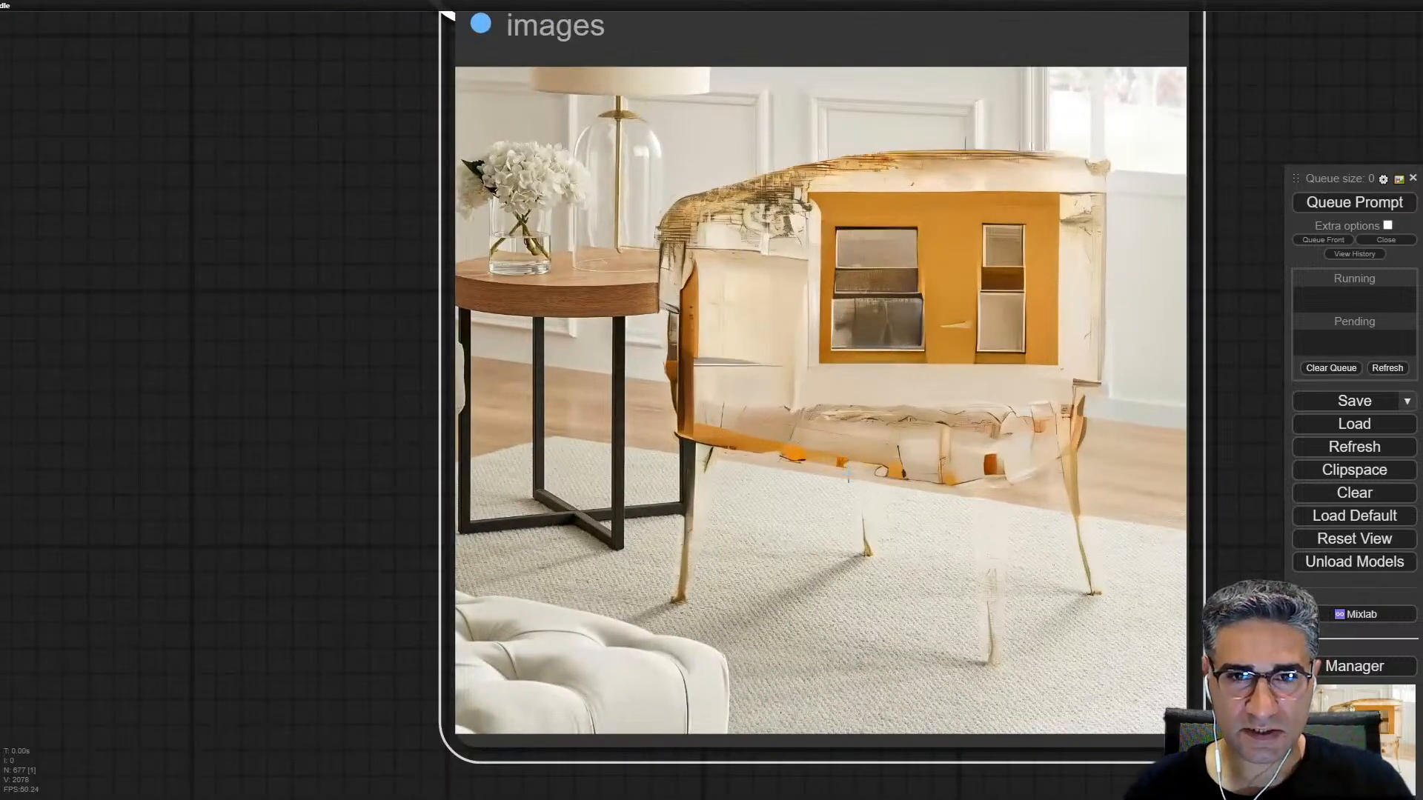
{"action": "scroll", "coordinate": [803, 483], "scroll_direction": "down", "scroll_amount": 12}
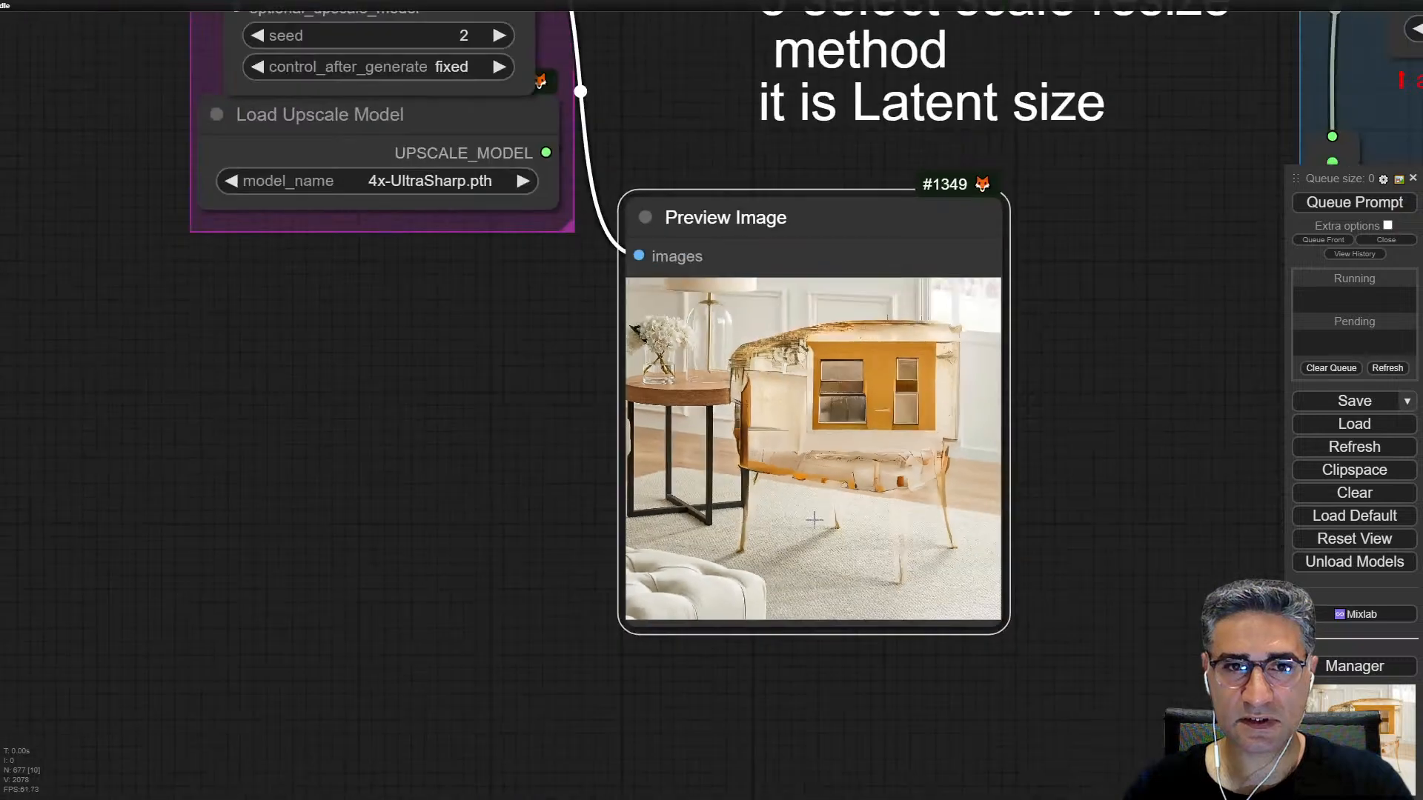
Step: Increase the Grow mask node's int_value to 11
{"action": "left_click_drag", "start_coordinate": [502, 372], "coordinate": [495, 459]}
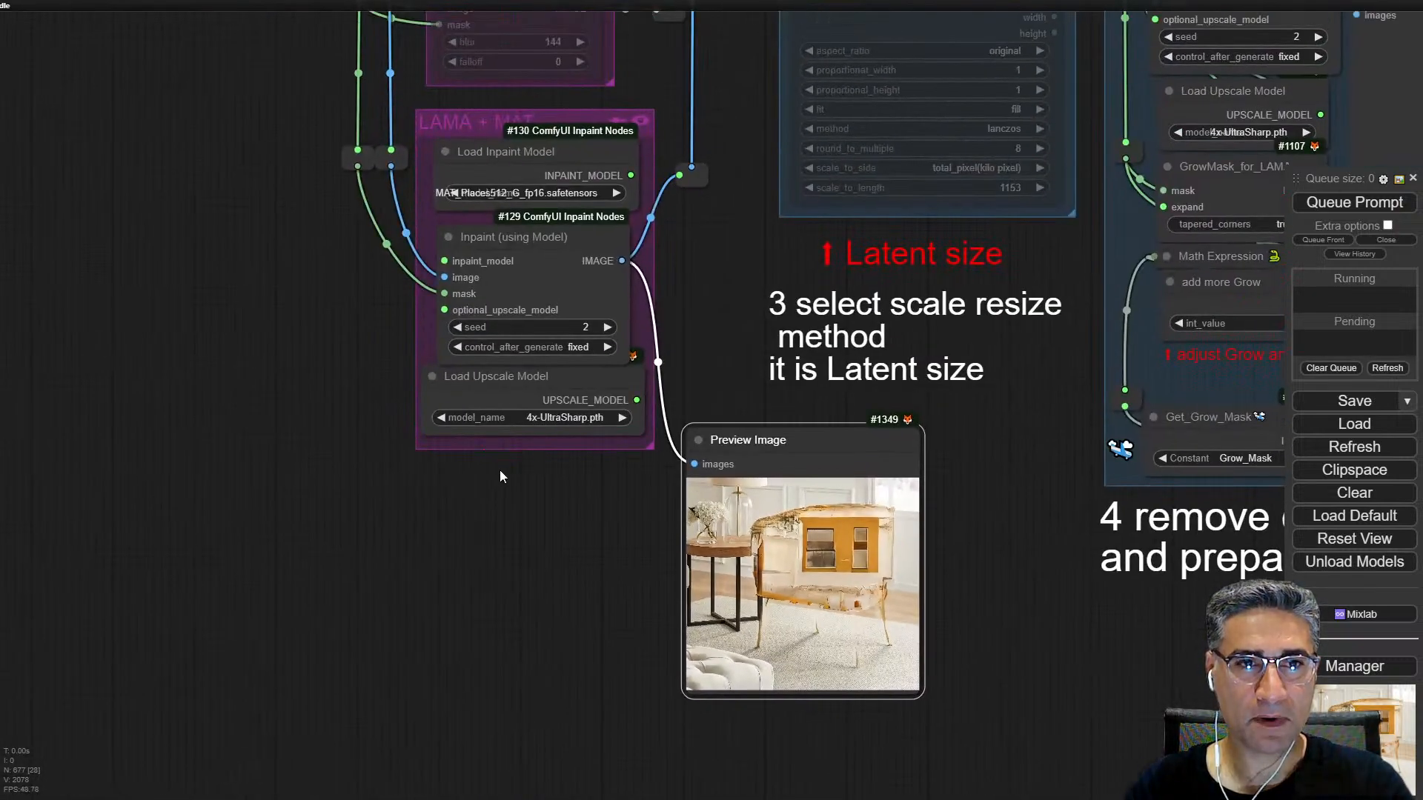
{"action": "scroll", "coordinate": [498, 478], "scroll_direction": "down", "scroll_amount": 5}
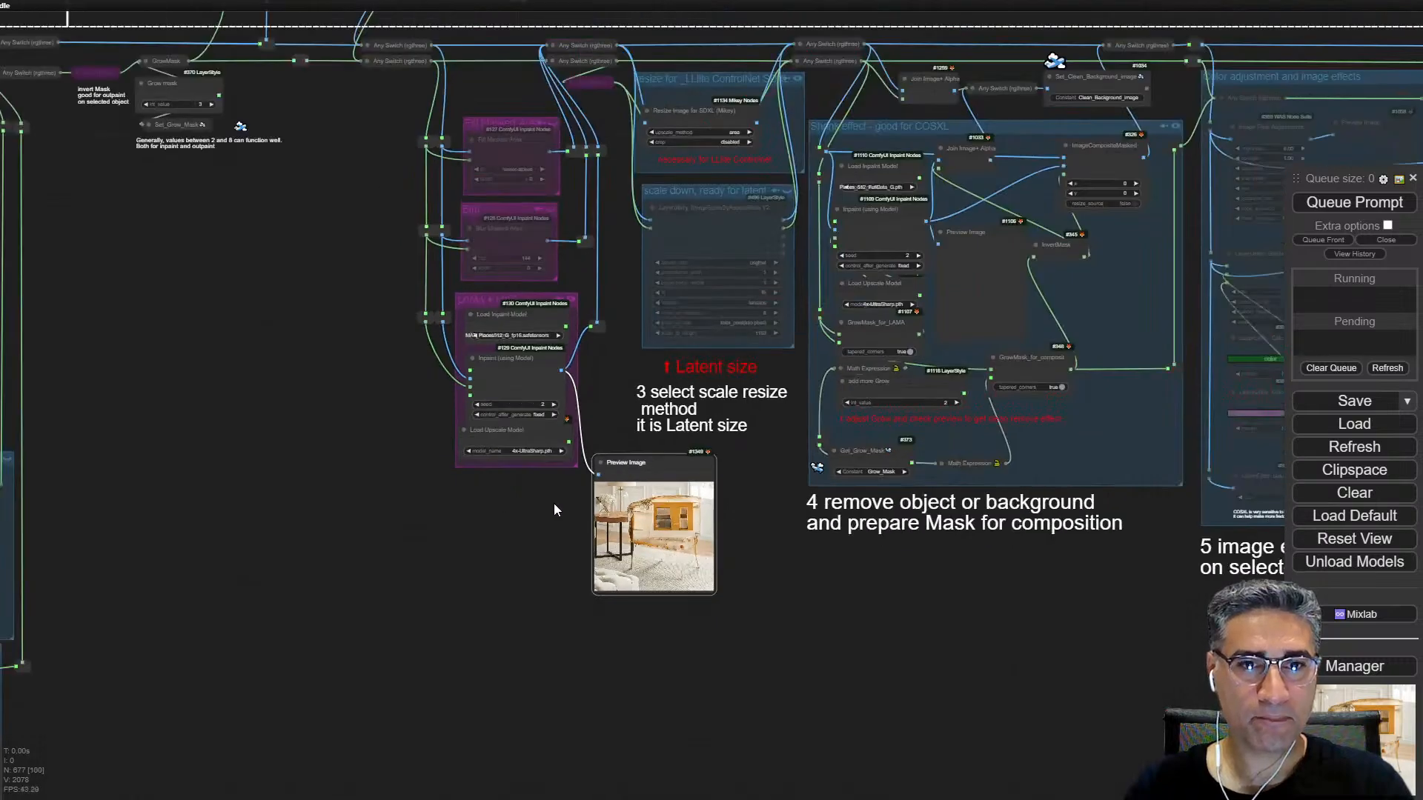
{"action": "scroll", "coordinate": [656, 515], "scroll_direction": "up", "scroll_amount": 15}
{"action": "scroll", "coordinate": [621, 492], "scroll_direction": "down", "scroll_amount": 9}
{"action": "left_click_drag", "start_coordinate": [221, 305], "coordinate": [1075, 700]}
{"action": "scroll", "coordinate": [718, 301], "scroll_direction": "down", "scroll_amount": 1}
{"action": "left_click_drag", "start_coordinate": [717, 301], "coordinate": [846, 499]}
{"action": "scroll", "coordinate": [727, 319], "scroll_direction": "down", "scroll_amount": 1}
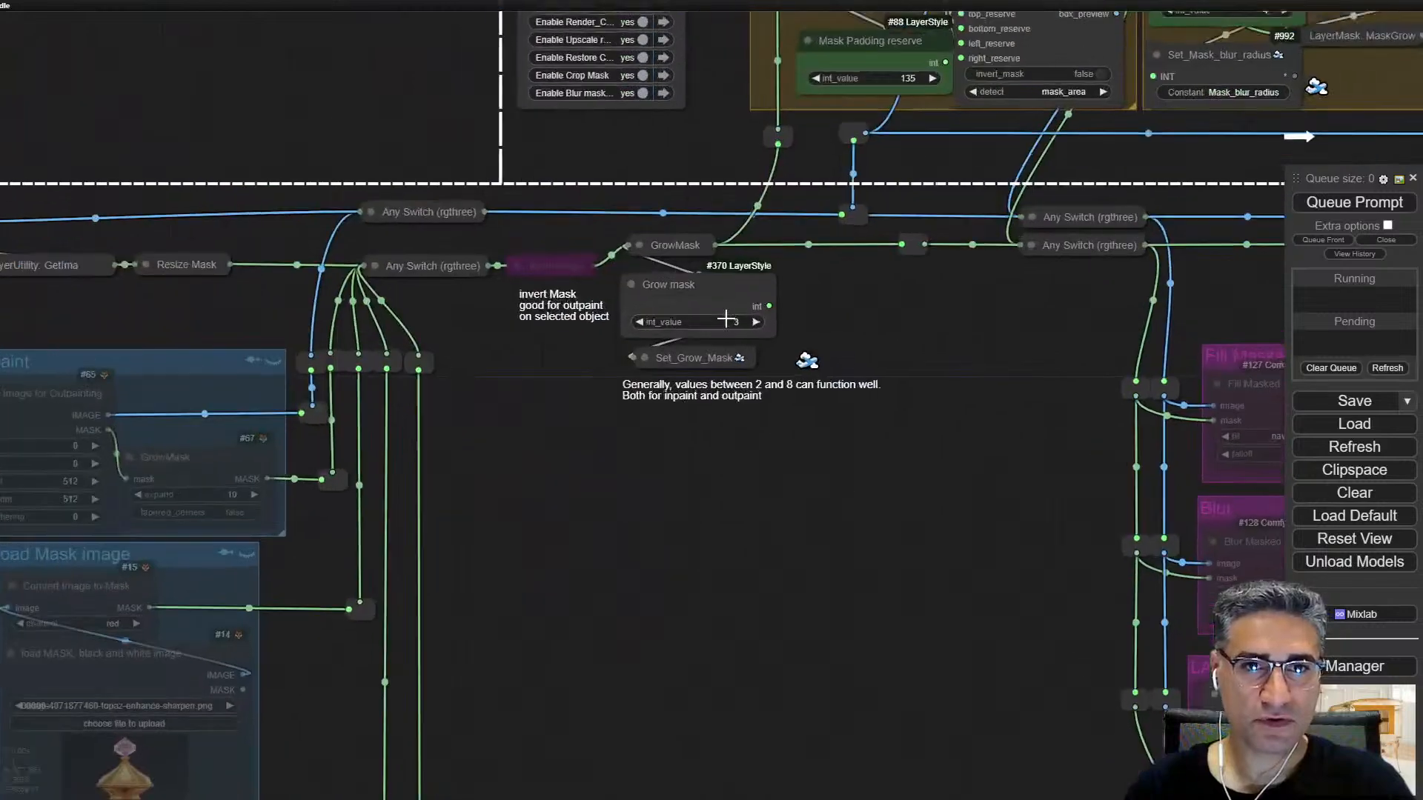
{"action": "scroll", "coordinate": [726, 319], "scroll_direction": "up", "scroll_amount": 9}
{"action": "left_click", "coordinate": [747, 322]}
{"action": "left_click", "coordinate": [747, 322]}
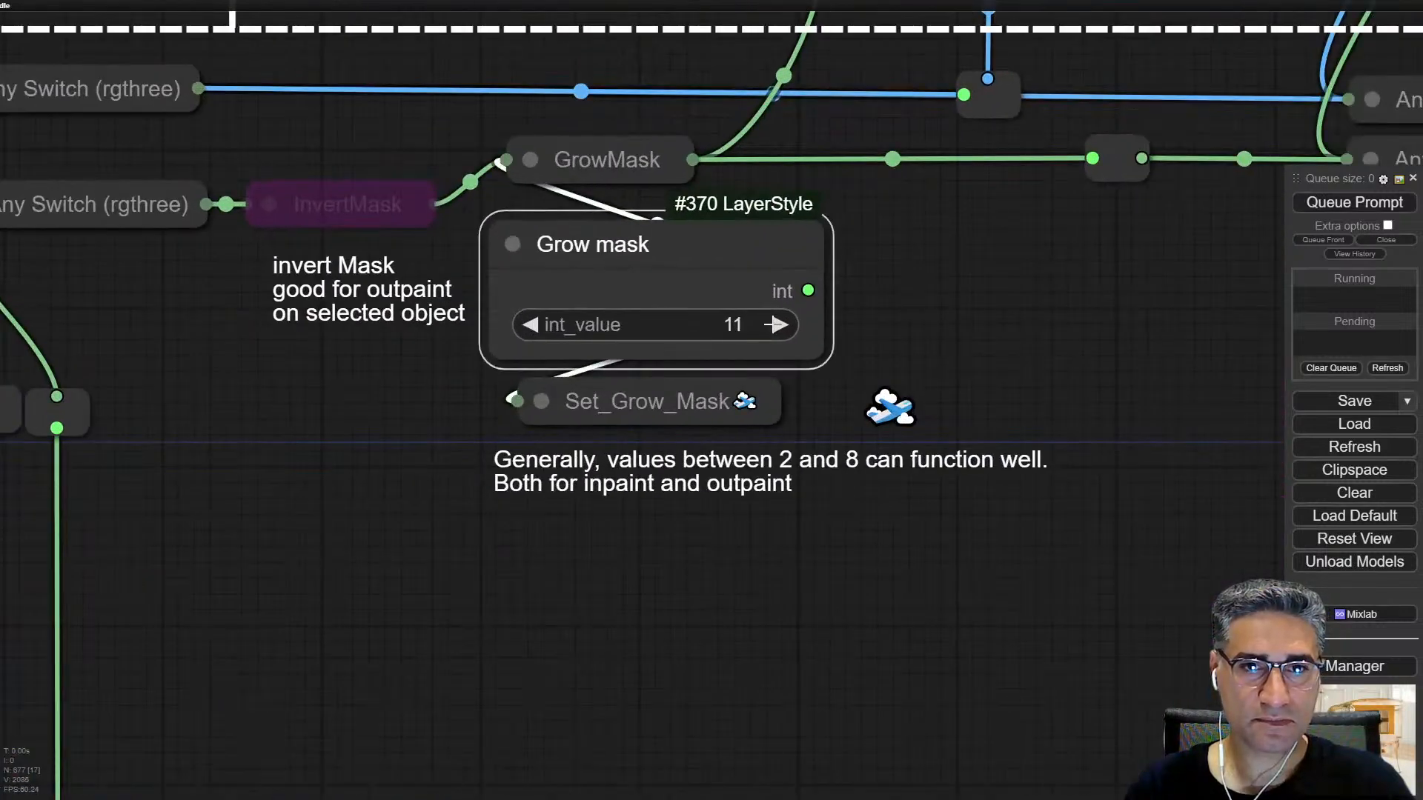
Step: Raise the Grow mask node's int_value to 13, and queue only the Preview Image node beside the LAMA + MAT group
{"action": "scroll", "coordinate": [922, 520], "scroll_direction": "down", "scroll_amount": 7}
{"action": "left_click_drag", "start_coordinate": [787, 337], "coordinate": [676, 250]}
{"action": "left_click_drag", "start_coordinate": [821, 590], "coordinate": [483, 165]}
{"action": "left_click_drag", "start_coordinate": [998, 711], "coordinate": [591, 317]}
{"action": "right_click", "coordinate": [978, 392]}
{"action": "left_click", "coordinate": [1038, 480]}
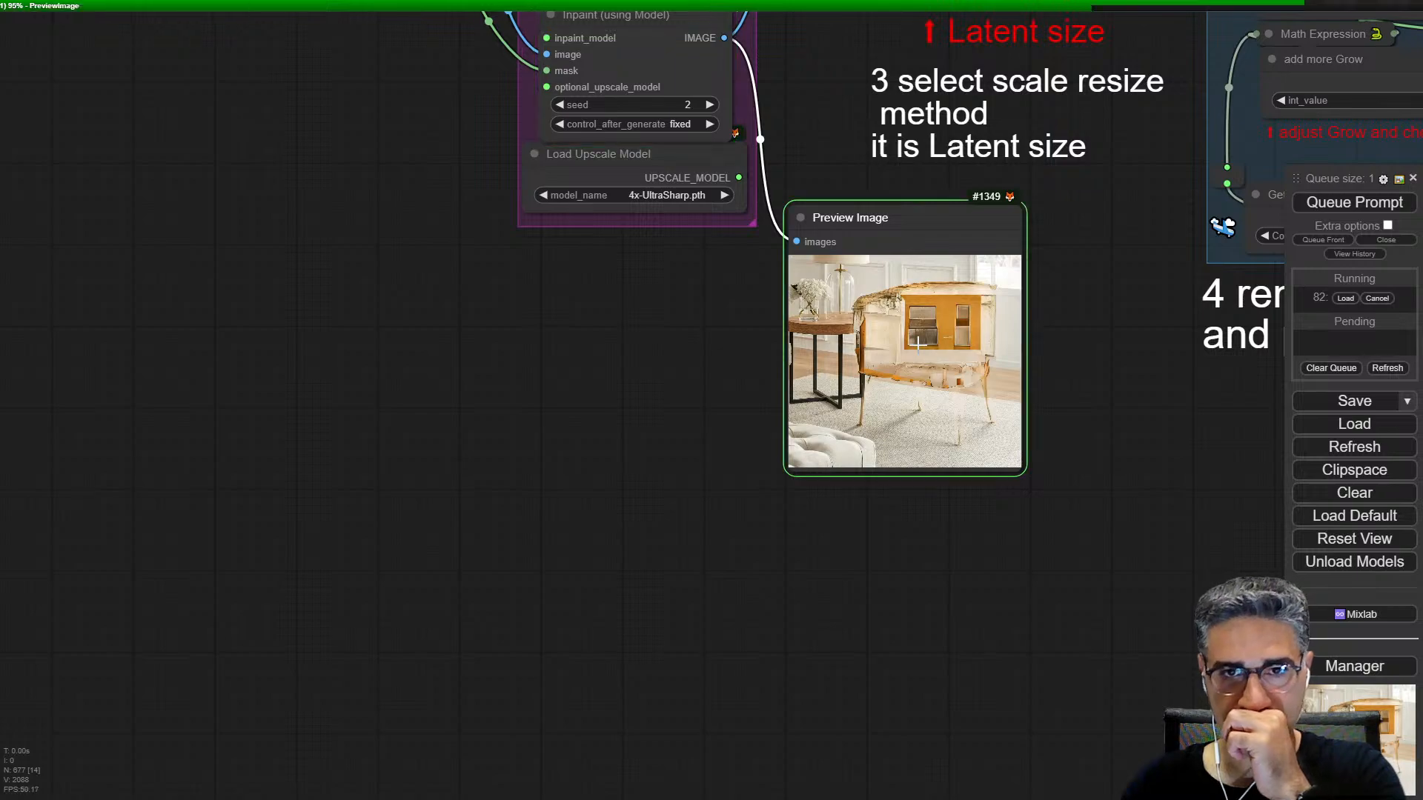
{"action": "scroll", "coordinate": [914, 347], "scroll_direction": "up", "scroll_amount": 15}
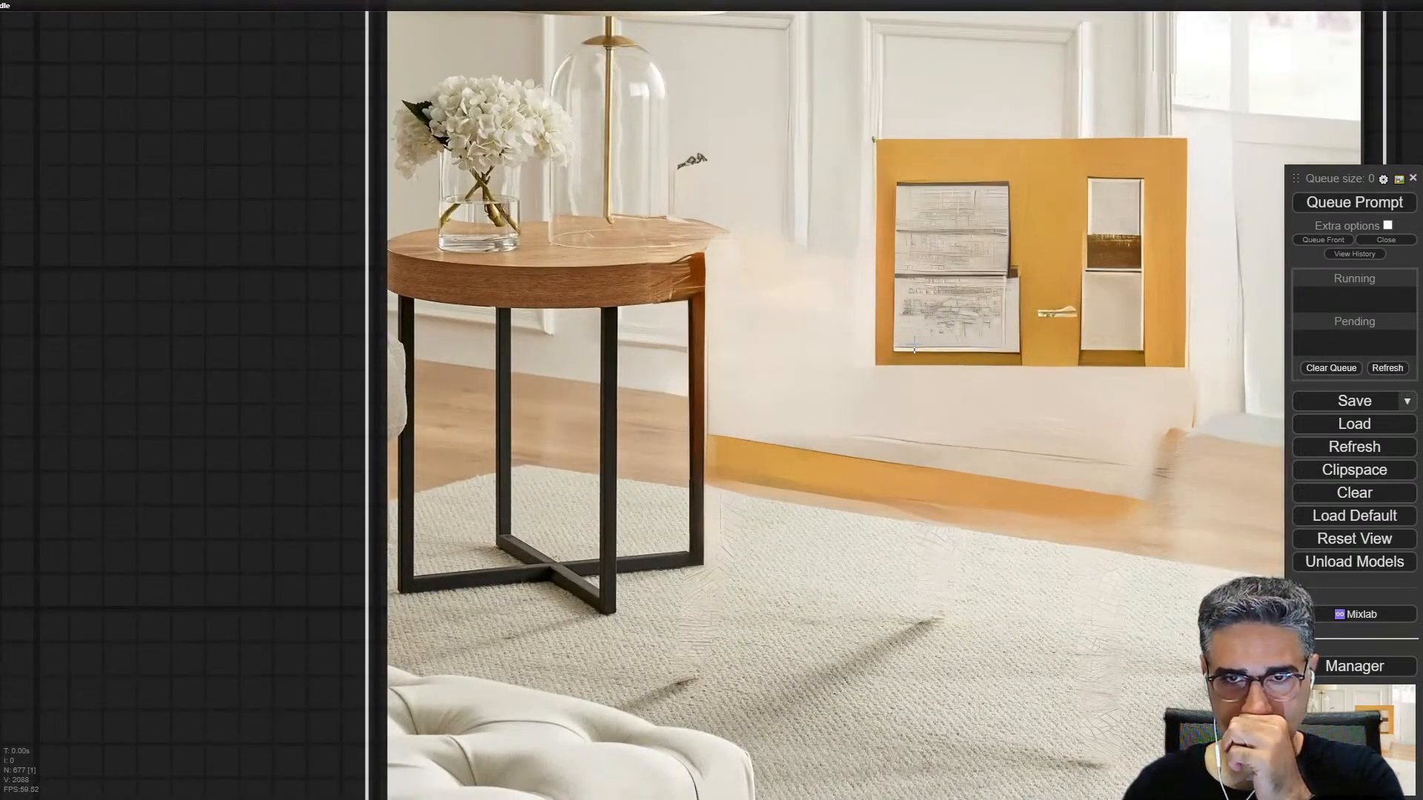
{"action": "scroll", "coordinate": [915, 347], "scroll_direction": "down", "scroll_amount": 14}
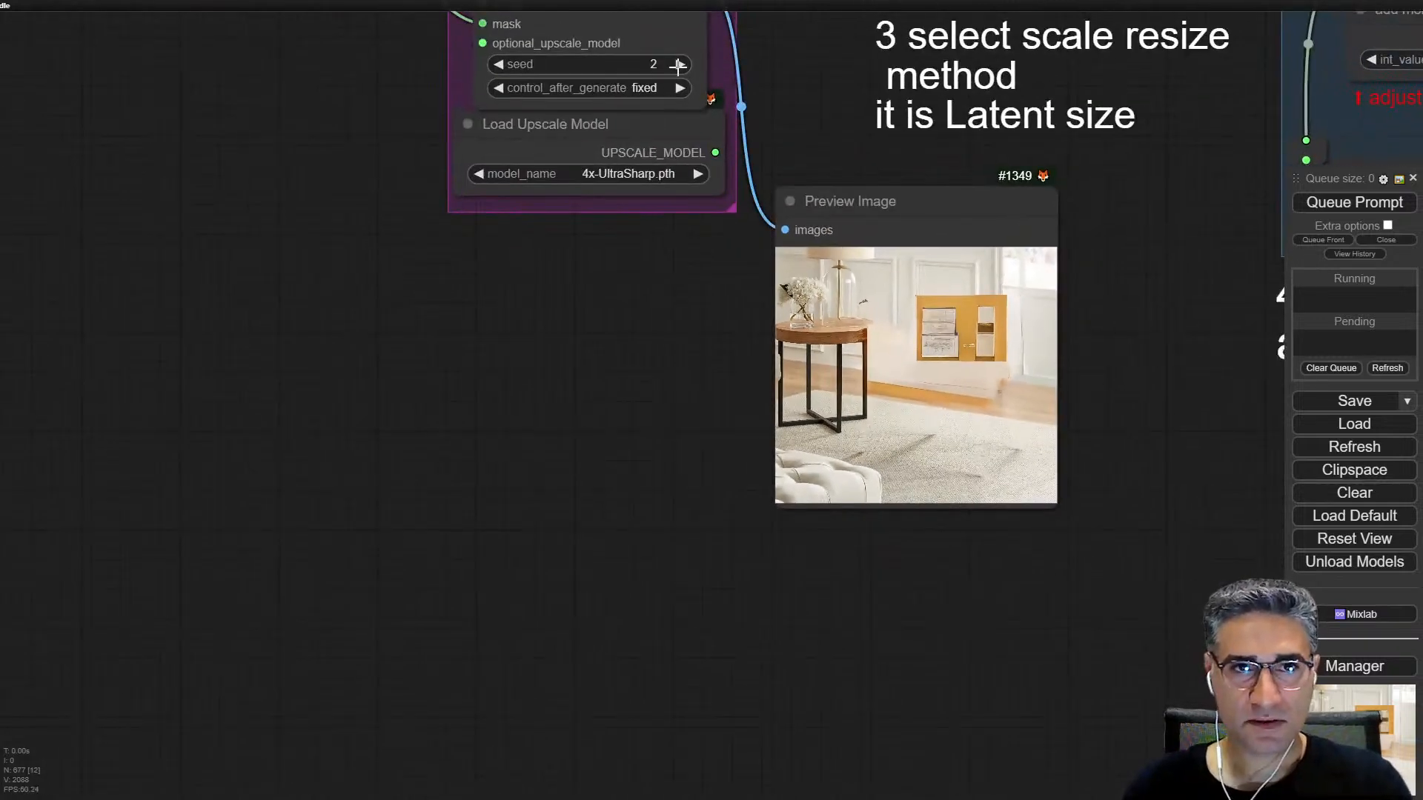
Step: Set the seed of the Inpaint (using Model) node to 3, and queue only its Preview Image node to inspect the fill
{"action": "left_click", "coordinate": [678, 65]}
{"action": "right_click", "coordinate": [848, 334]}
{"action": "left_click", "coordinate": [923, 477]}
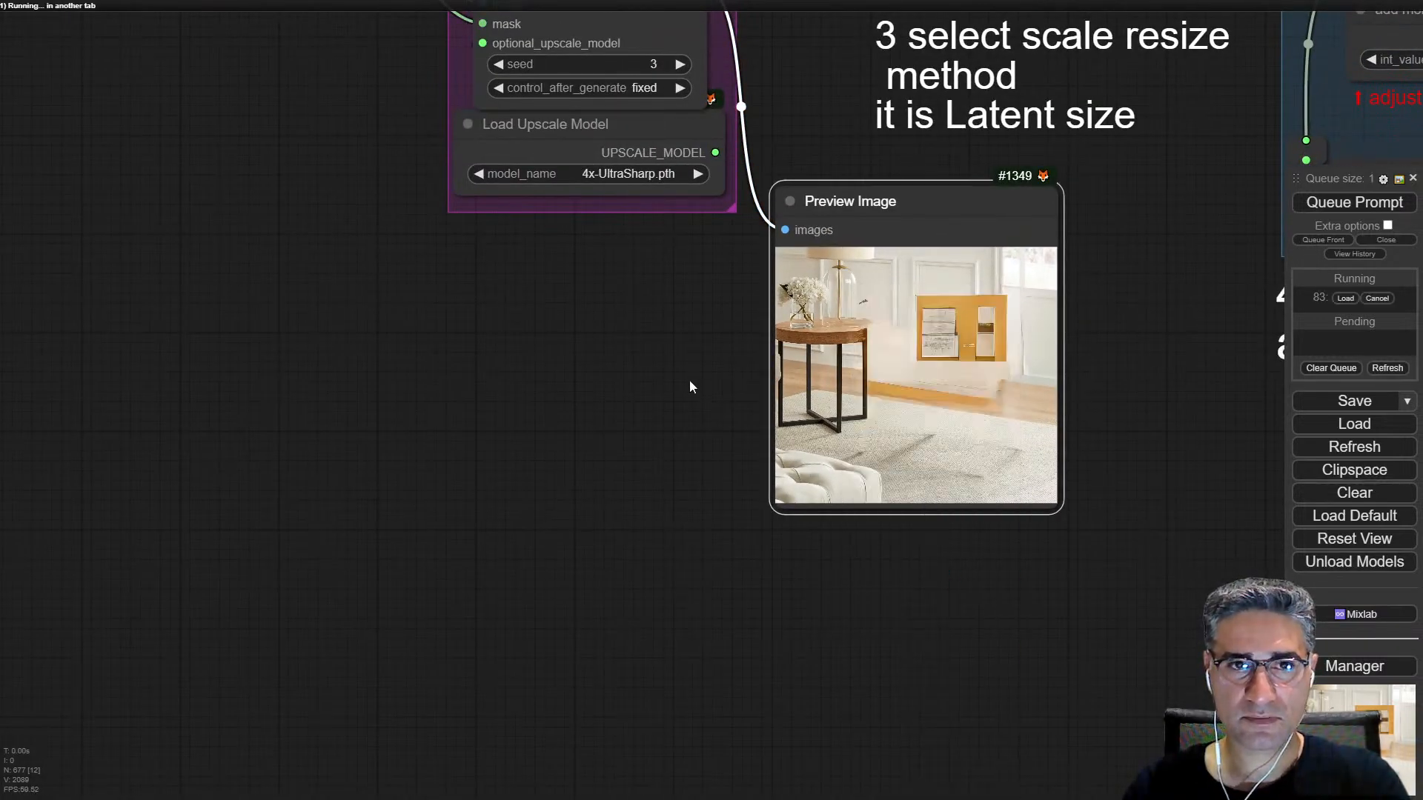
{"action": "scroll", "coordinate": [676, 598], "scroll_direction": "down", "scroll_amount": 5}
{"action": "scroll", "coordinate": [576, 245], "scroll_direction": "up", "scroll_amount": 10}
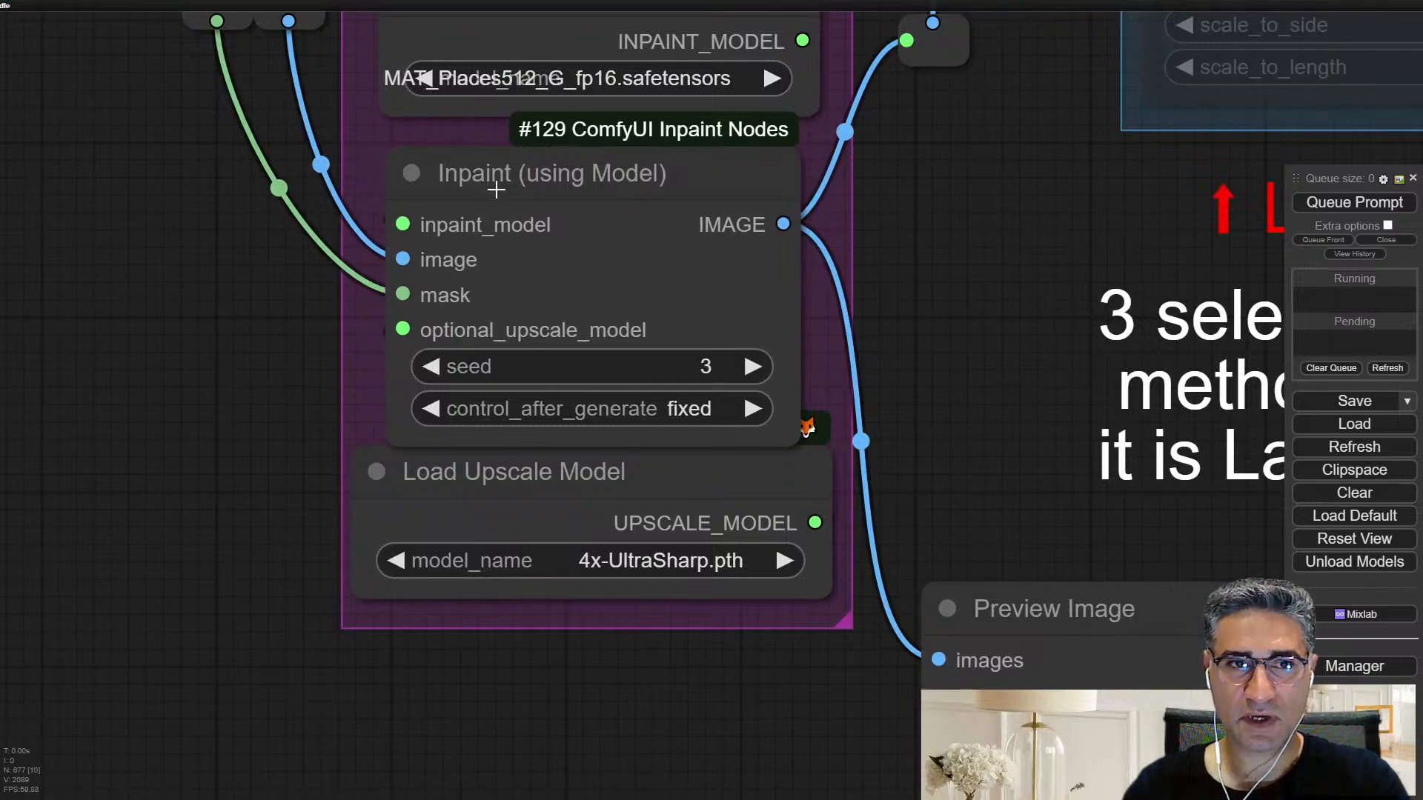
{"action": "left_click_drag", "start_coordinate": [1016, 504], "coordinate": [704, 3]}
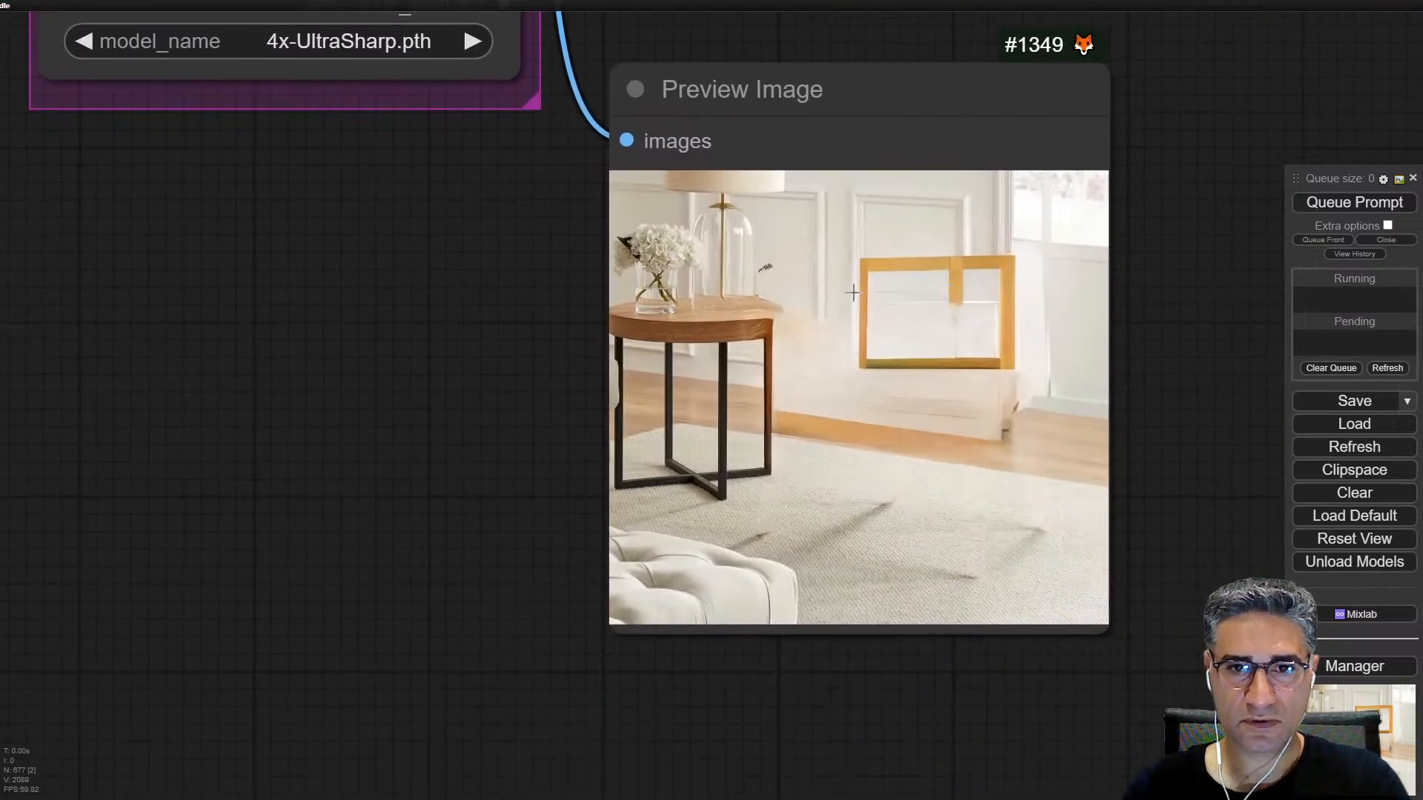
{"action": "scroll", "coordinate": [966, 492], "scroll_direction": "up", "scroll_amount": 12}
{"action": "scroll", "coordinate": [959, 486], "scroll_direction": "down", "scroll_amount": 12}
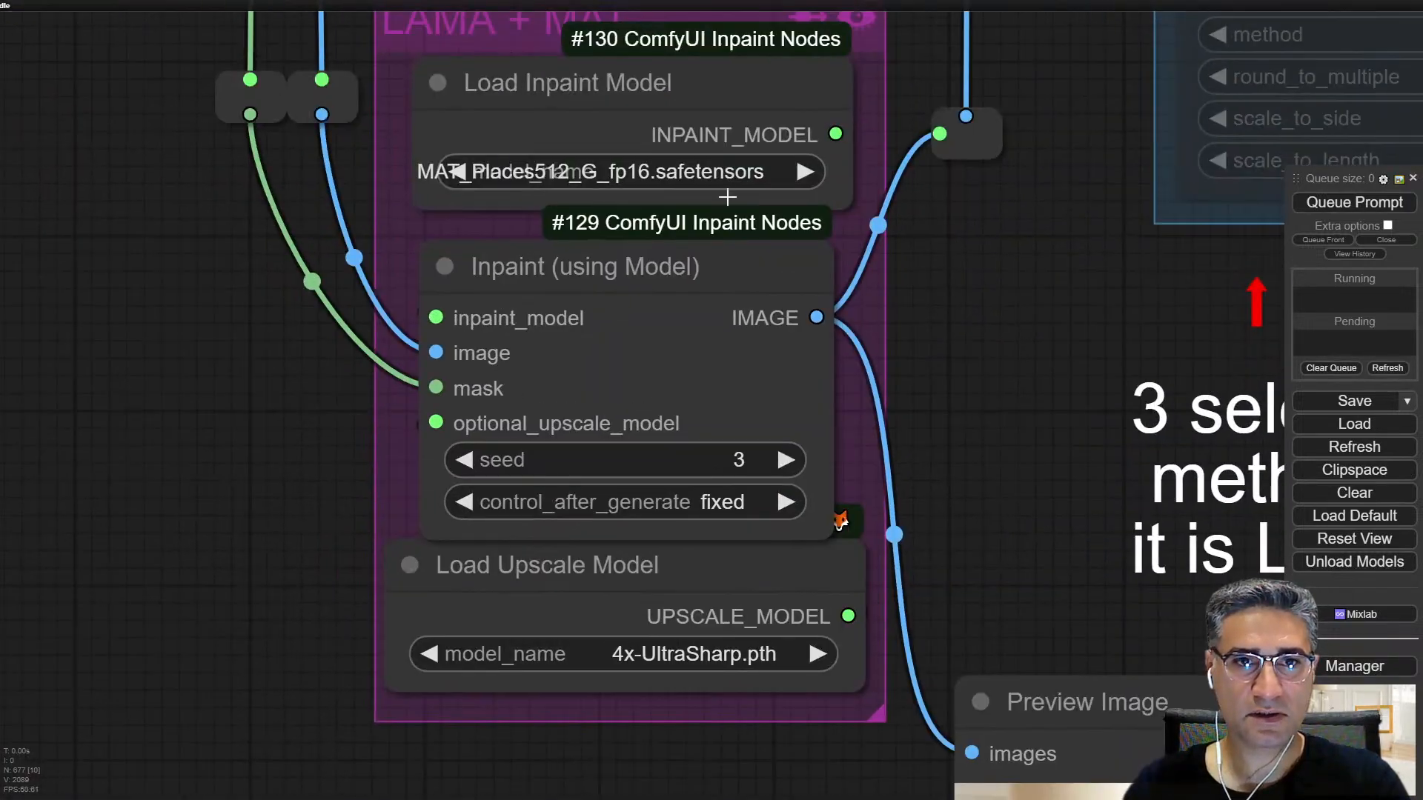
Step: Switch the Load Inpaint Model node to big-lama.pt, and queue only the Preview Image node
{"action": "left_click", "coordinate": [691, 172]}
{"action": "left_click", "coordinate": [681, 200]}
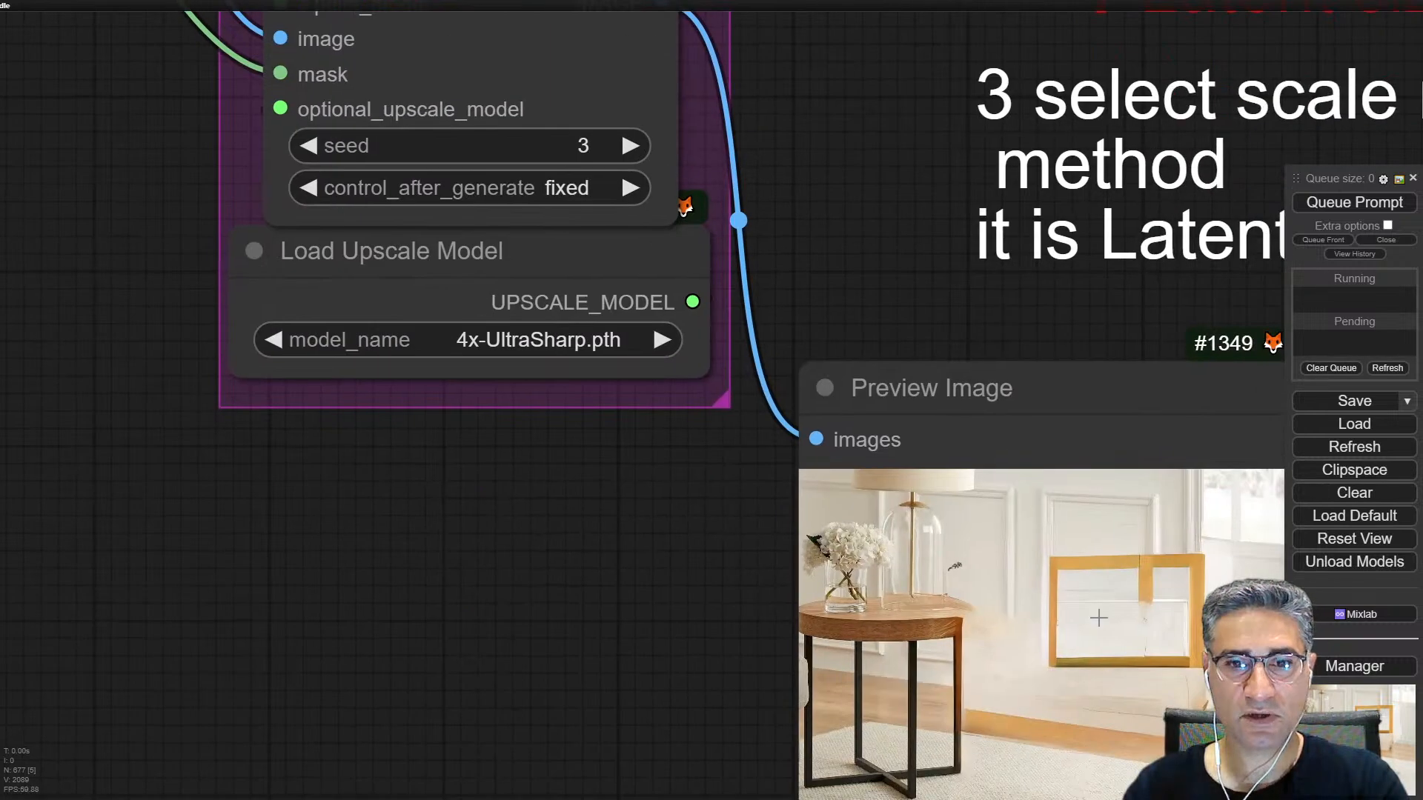
{"action": "right_click", "coordinate": [1154, 484]}
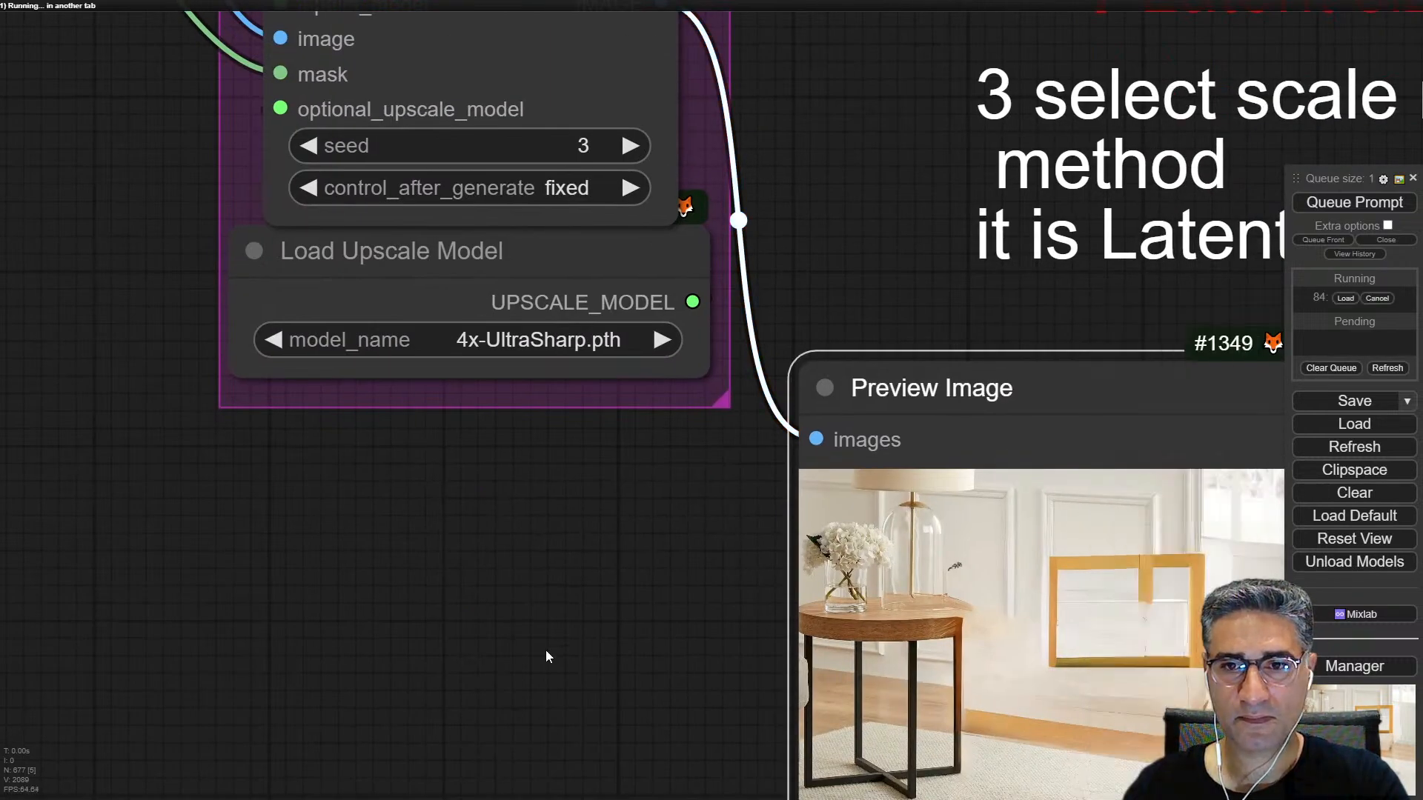
{"action": "left_click_drag", "start_coordinate": [592, 696], "coordinate": [438, 518]}
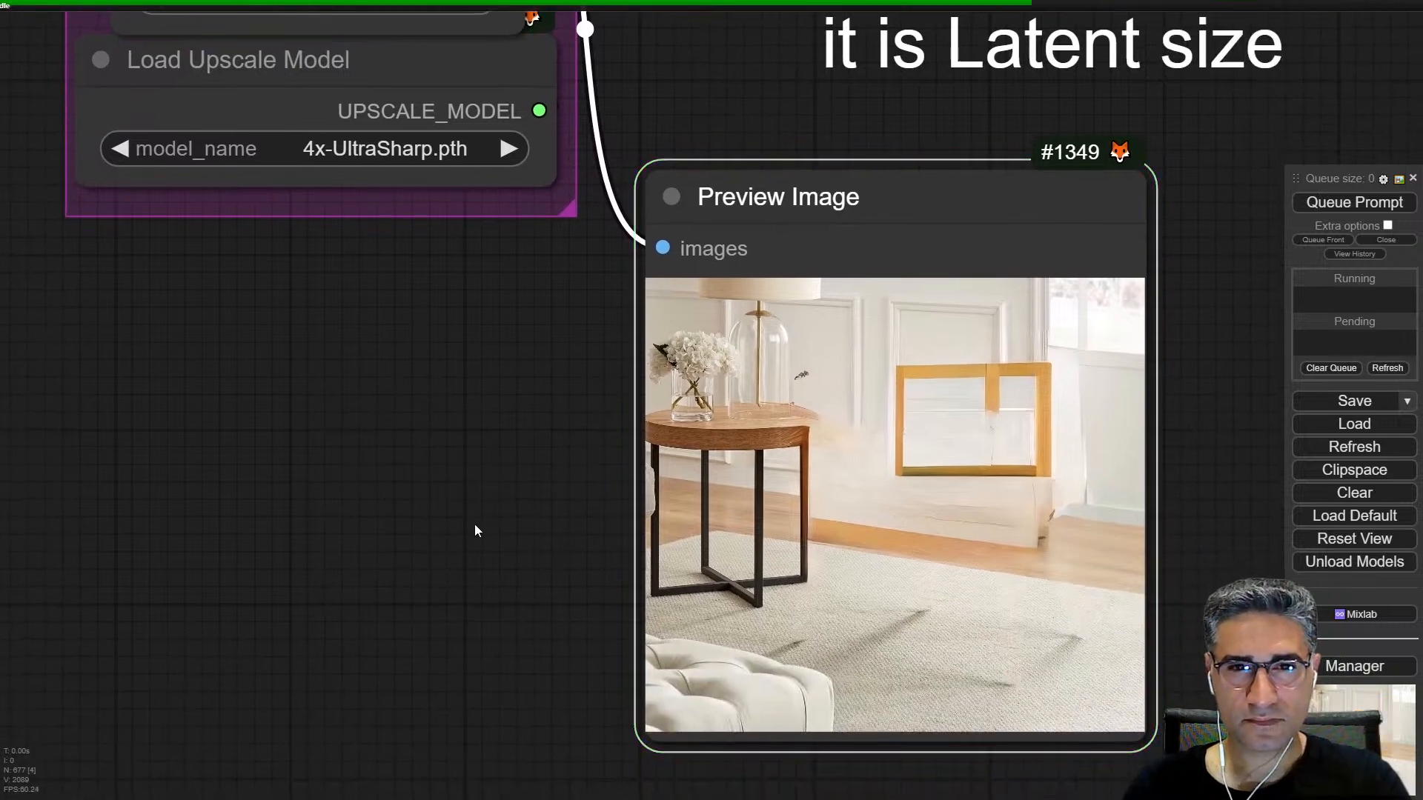
Step: Examine the wall, floor and rug where the chair was removed in the Preview Image node
{"action": "scroll", "coordinate": [922, 472], "scroll_direction": "up", "scroll_amount": 5}
{"action": "scroll", "coordinate": [994, 493], "scroll_direction": "up", "scroll_amount": 6}
{"action": "scroll", "coordinate": [996, 490], "scroll_direction": "down", "scroll_amount": 6}
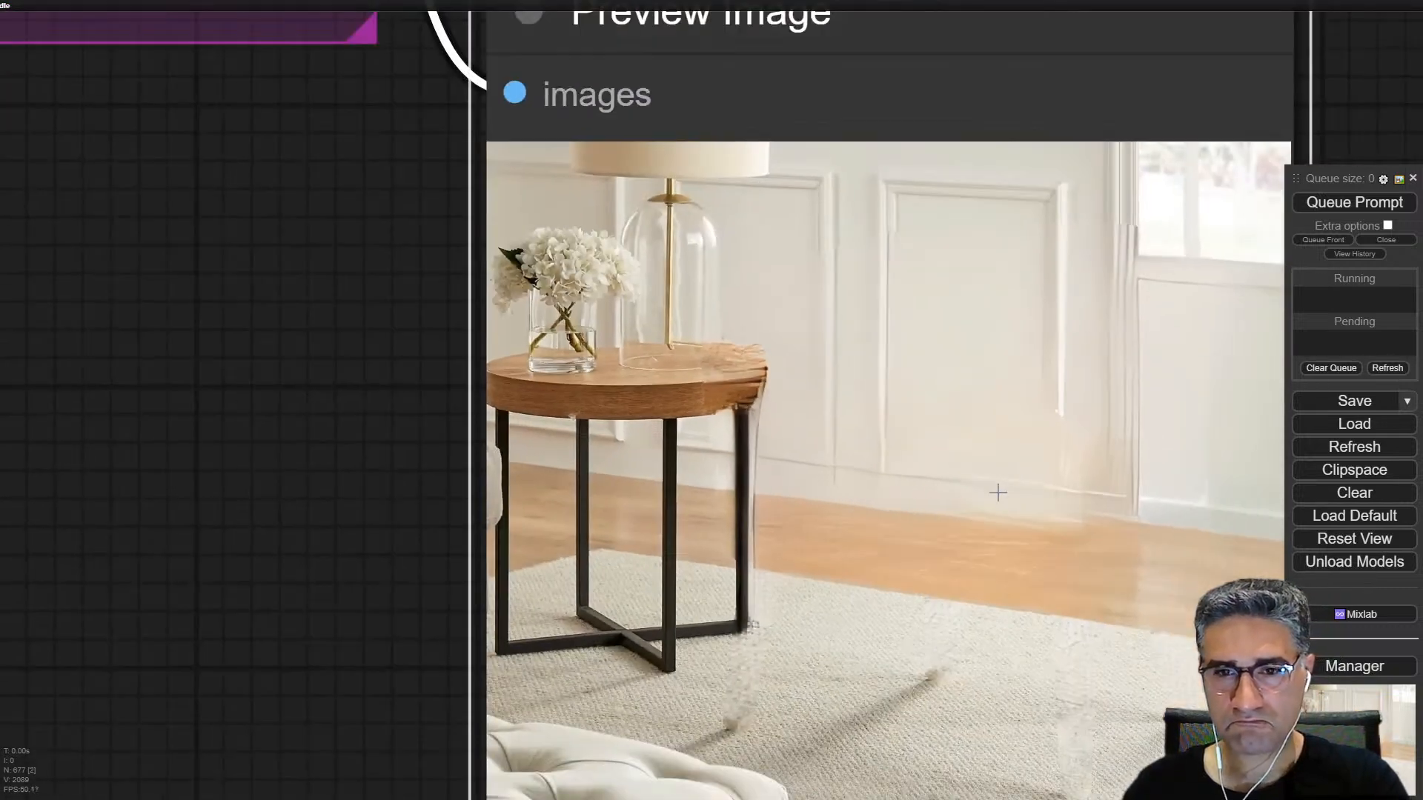
{"action": "left_click_drag", "start_coordinate": [1005, 552], "coordinate": [567, 480]}
{"action": "scroll", "coordinate": [606, 330], "scroll_direction": "up", "scroll_amount": 5}
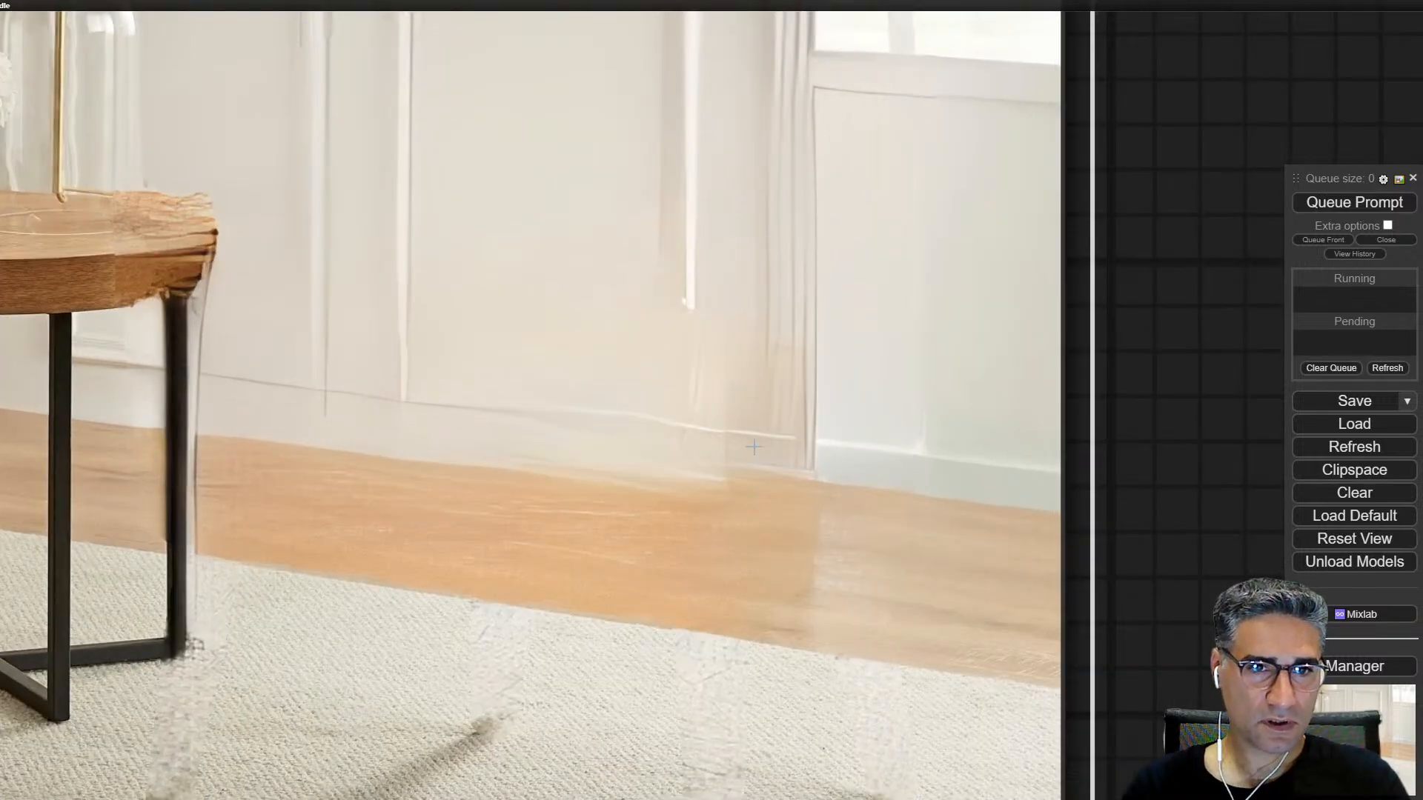
{"action": "scroll", "coordinate": [745, 468], "scroll_direction": "down", "scroll_amount": 4}
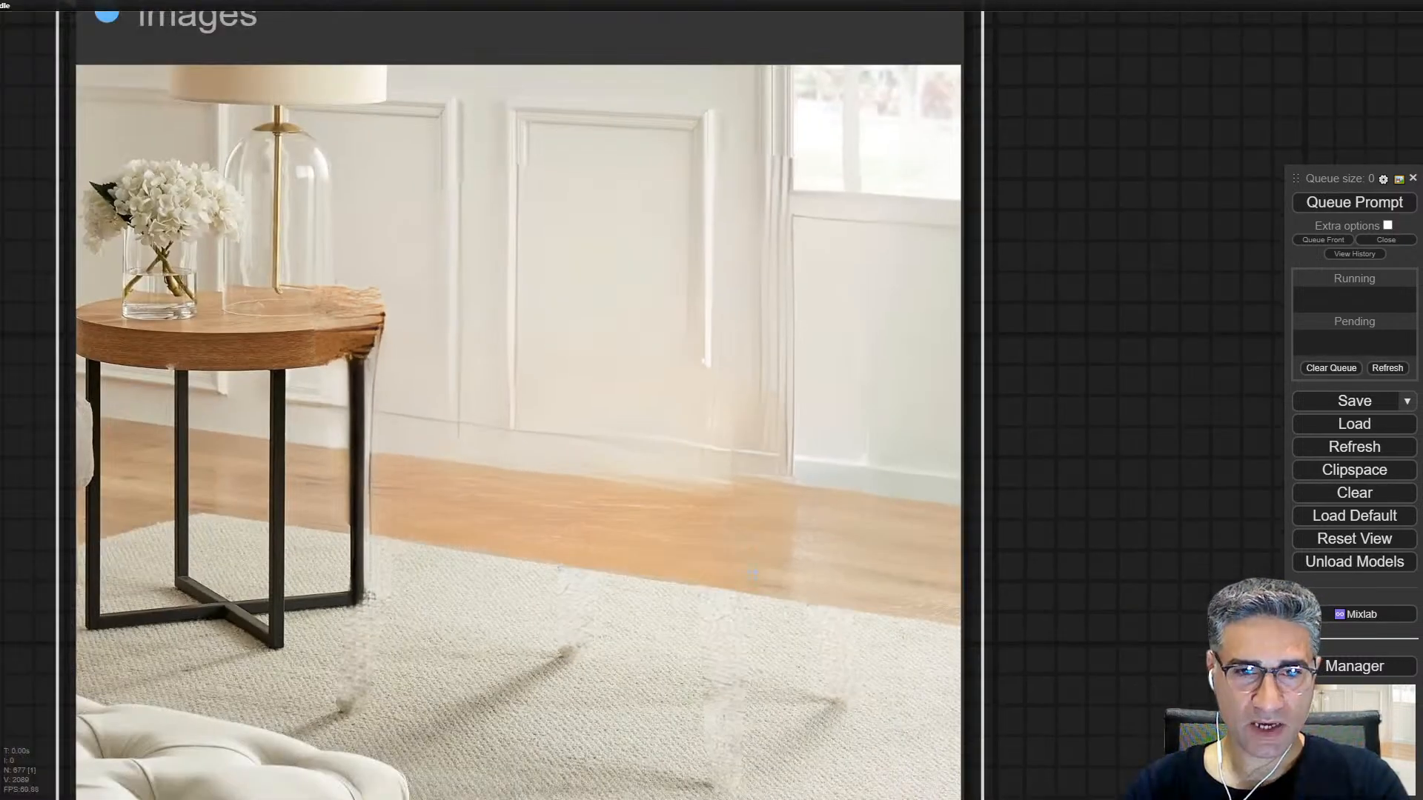
{"action": "left_click_drag", "start_coordinate": [717, 691], "coordinate": [741, 485]}
{"action": "scroll", "coordinate": [741, 485], "scroll_direction": "up", "scroll_amount": 6}
{"action": "scroll", "coordinate": [741, 494], "scroll_direction": "down", "scroll_amount": 11}
{"action": "scroll", "coordinate": [740, 494], "scroll_direction": "down", "scroll_amount": 2}
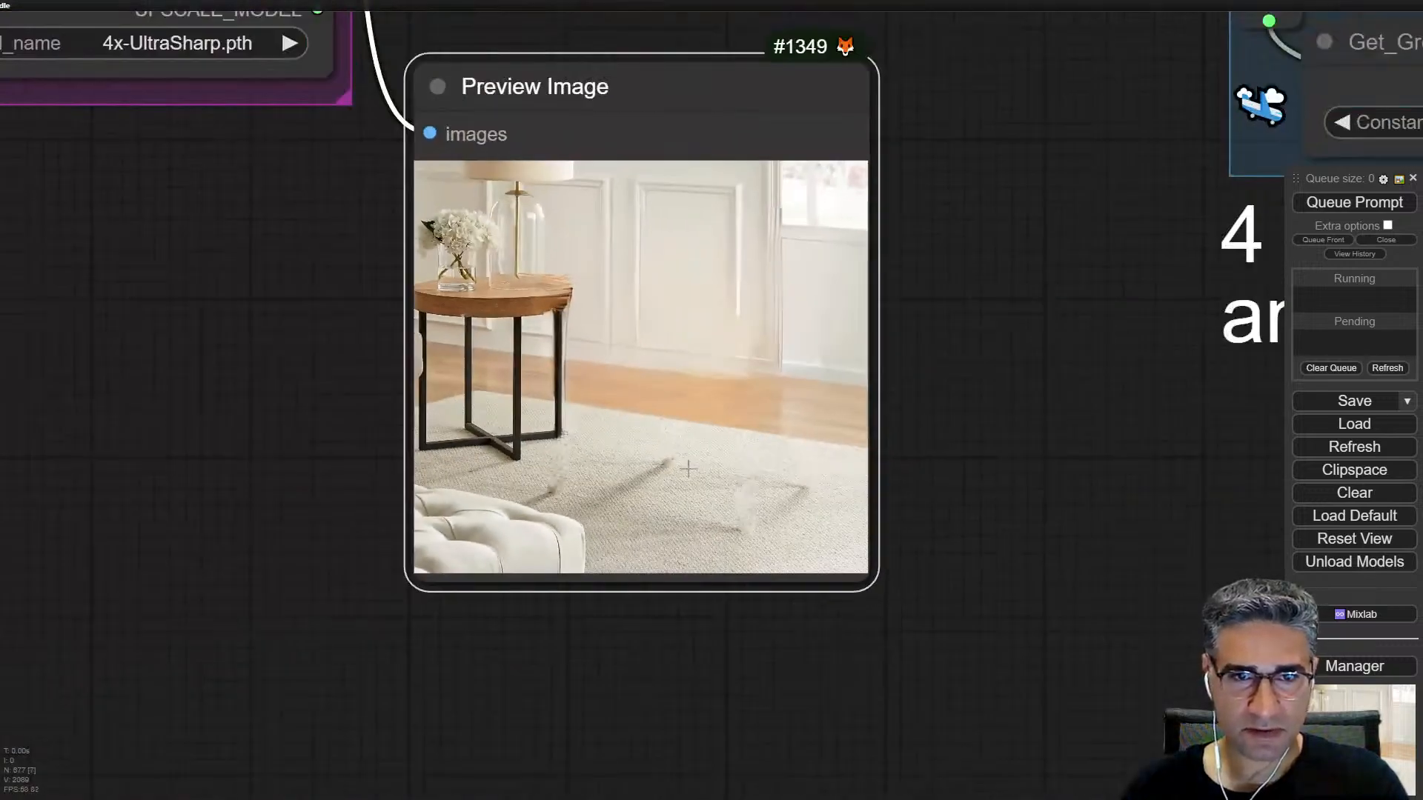
{"action": "scroll", "coordinate": [690, 468], "scroll_direction": "up", "scroll_amount": 6}
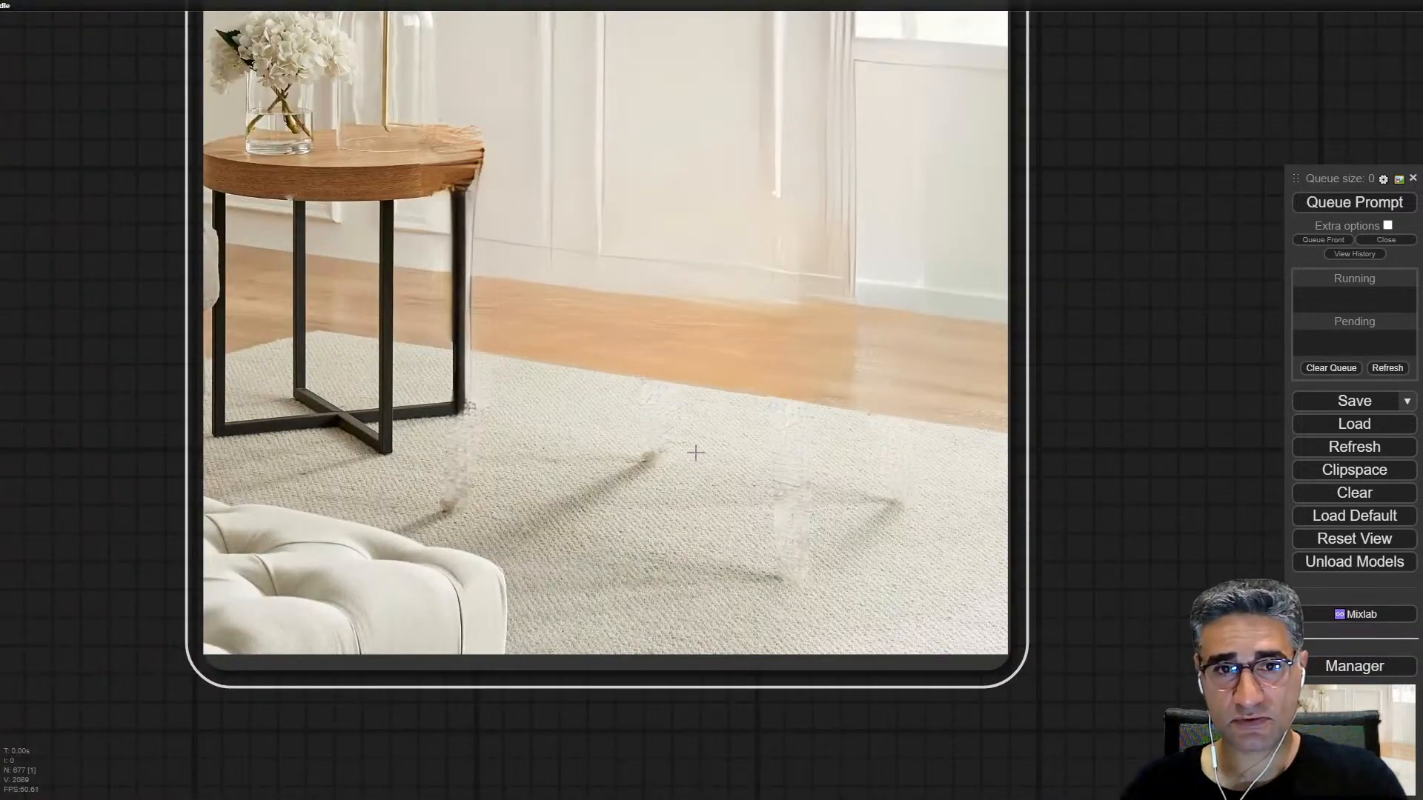
{"action": "scroll", "coordinate": [695, 452], "scroll_direction": "down", "scroll_amount": 15}
Step: Examine the SD3 loader group beside COSXL, including its checkpoint, prompt encoders and Set_SD3 node
{"action": "left_click_drag", "start_coordinate": [750, 383], "coordinate": [832, 716]}
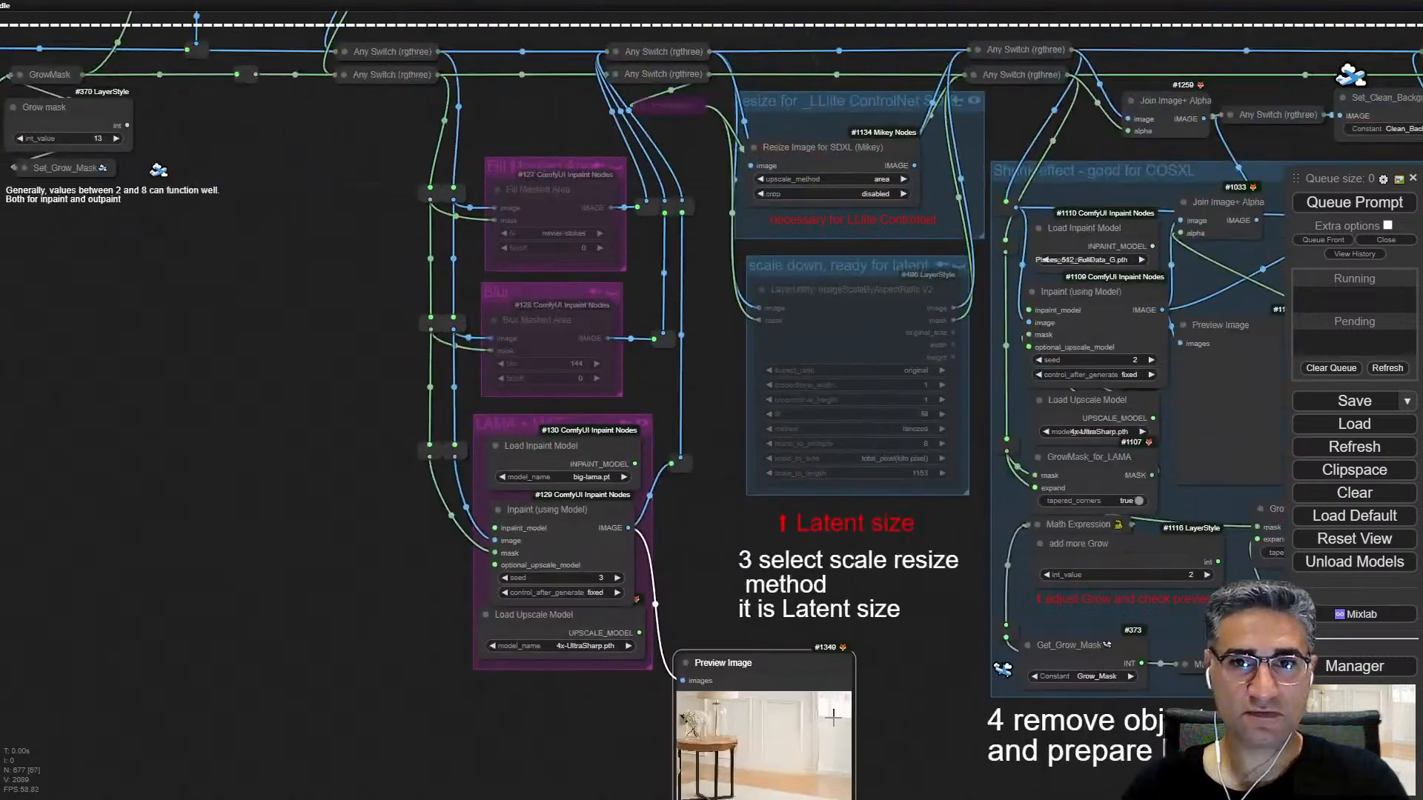
{"action": "scroll", "coordinate": [834, 717], "scroll_direction": "down", "scroll_amount": 5}
{"action": "left_click_drag", "start_coordinate": [1271, 350], "coordinate": [415, 319]}
{"action": "left_click_drag", "start_coordinate": [800, 363], "coordinate": [232, 327]}
{"action": "left_click_drag", "start_coordinate": [609, 369], "coordinate": [289, 644]}
{"action": "left_click_drag", "start_coordinate": [1092, 399], "coordinate": [594, 374]}
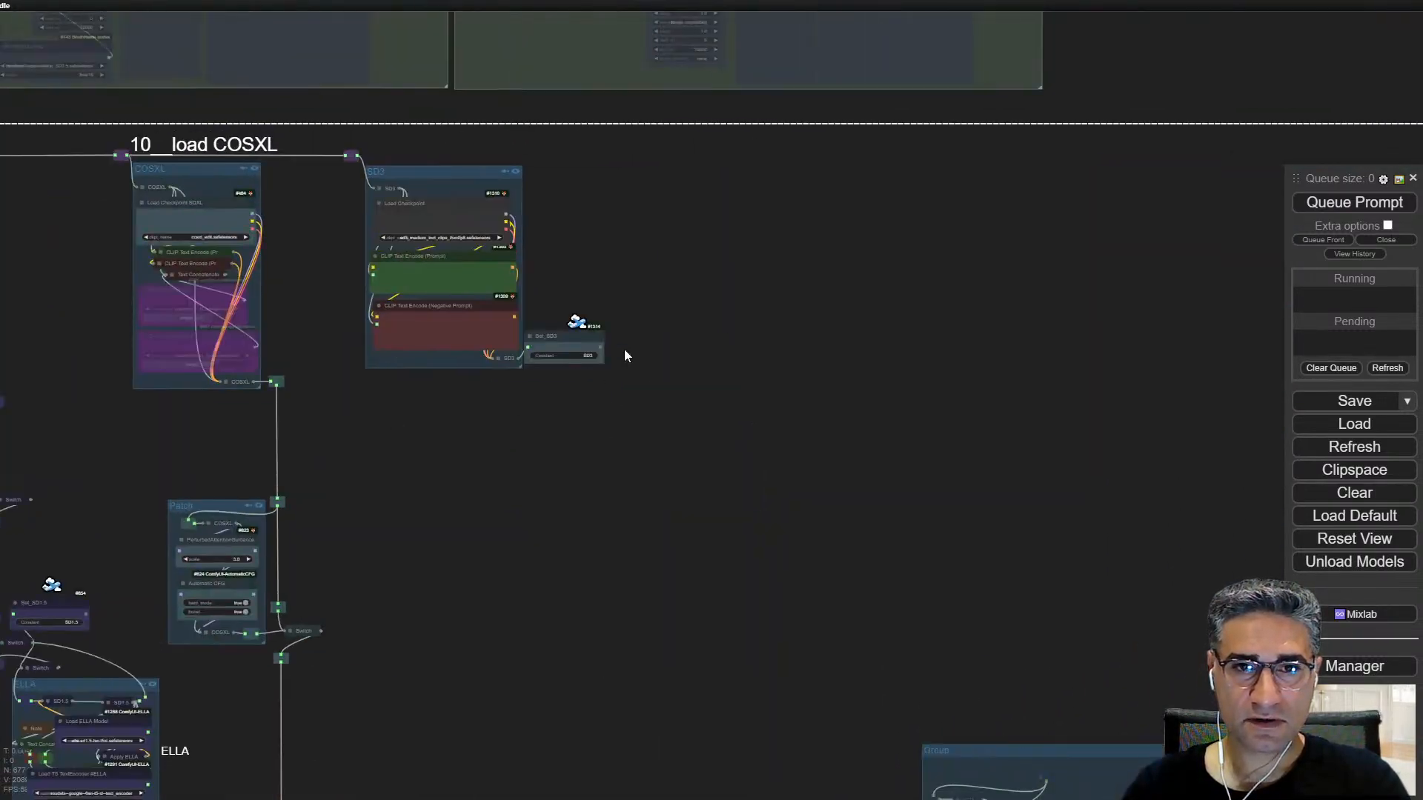
{"action": "scroll", "coordinate": [439, 197], "scroll_direction": "up", "scroll_amount": 12}
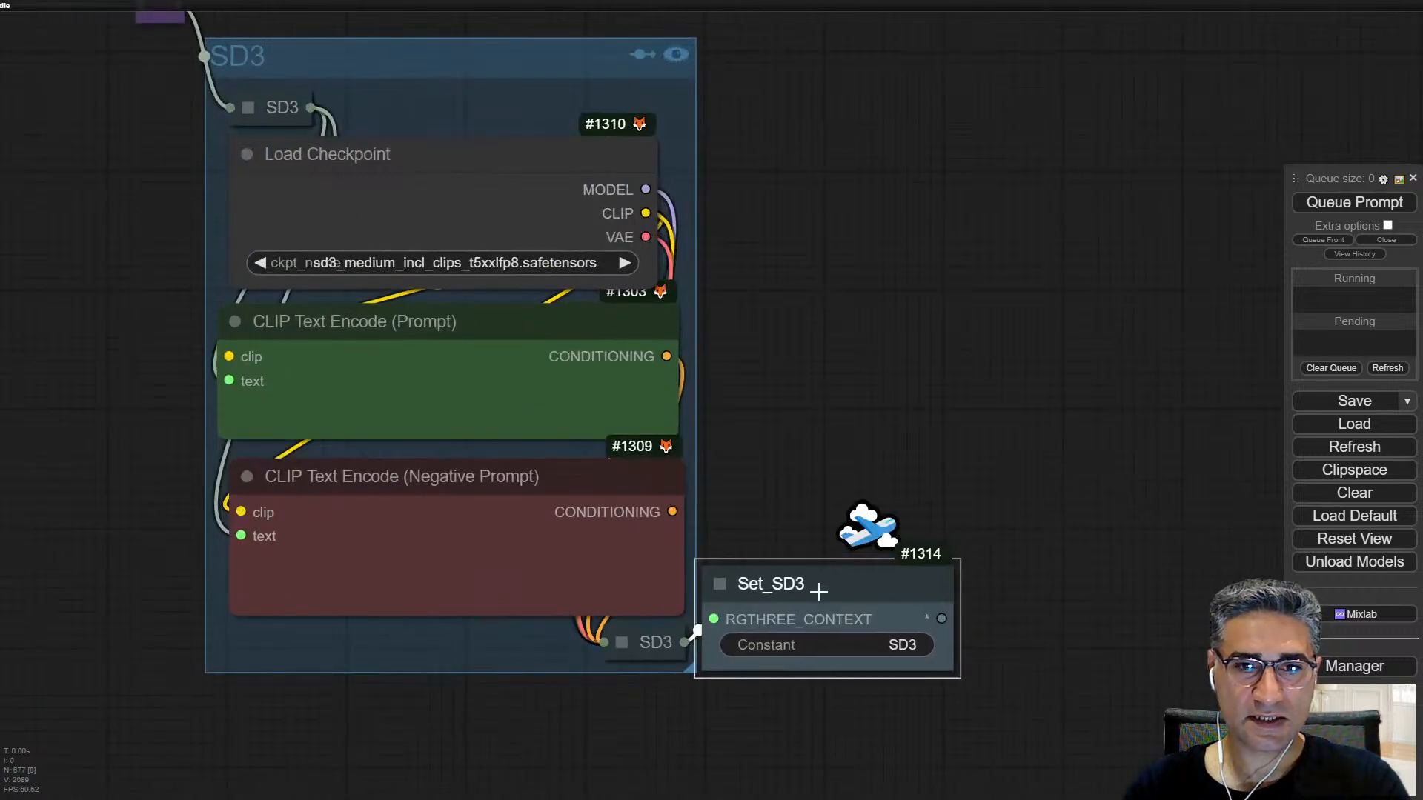
Step: Queue only the Preview Mask node attached to LayerMask: MaskGrow in the SD3 inpainting group
{"action": "scroll", "coordinate": [821, 585], "scroll_direction": "down", "scroll_amount": 10}
{"action": "left_click_drag", "start_coordinate": [170, 222], "coordinate": [770, 785]}
{"action": "scroll", "coordinate": [383, 132], "scroll_direction": "down", "scroll_amount": 4}
{"action": "left_click_drag", "start_coordinate": [384, 131], "coordinate": [1268, 526]}
{"action": "scroll", "coordinate": [798, 410], "scroll_direction": "up", "scroll_amount": 7}
{"action": "scroll", "coordinate": [815, 467], "scroll_direction": "up", "scroll_amount": 9}
{"action": "right_click", "coordinate": [518, 366]}
{"action": "left_click", "coordinate": [636, 502]}
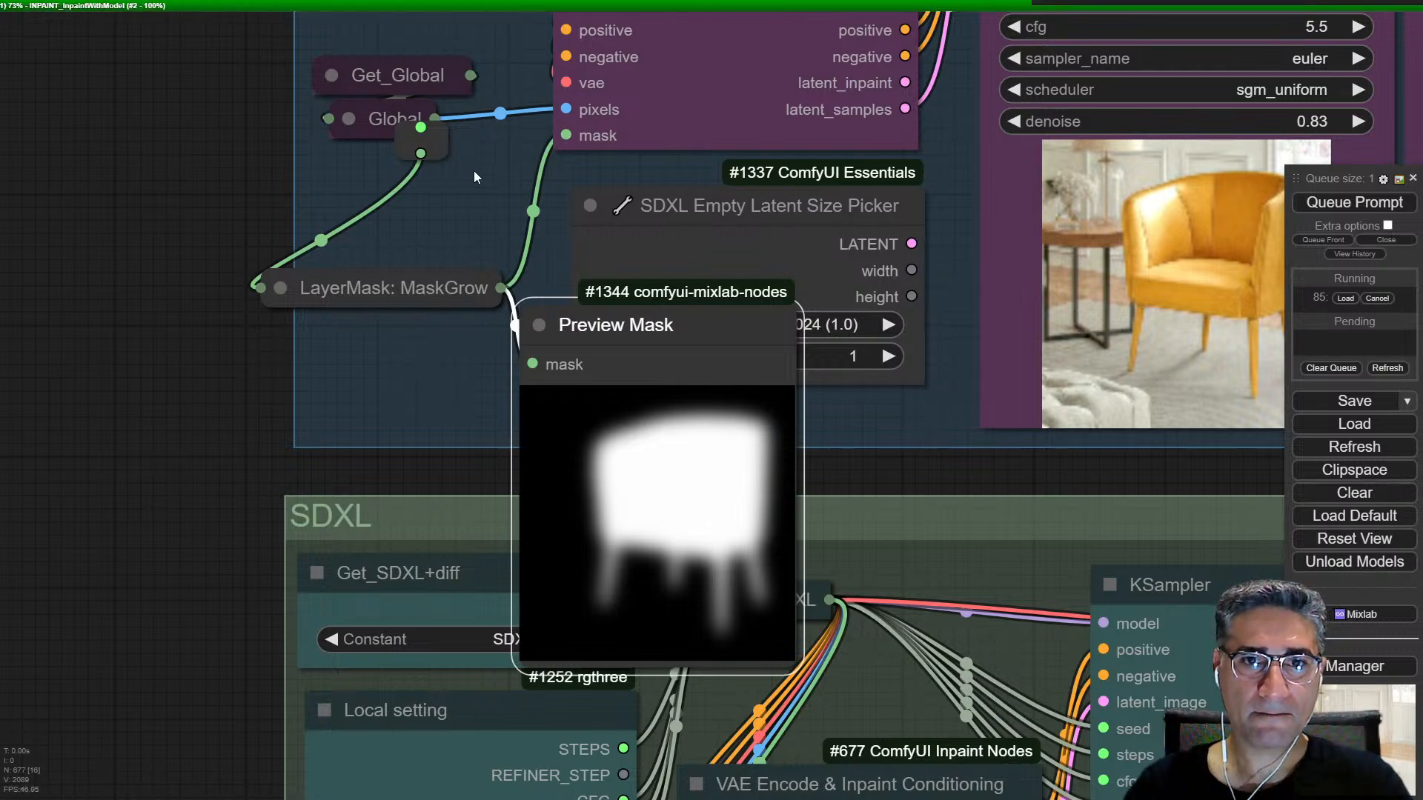
{"action": "left_click_drag", "start_coordinate": [456, 191], "coordinate": [449, 237]}
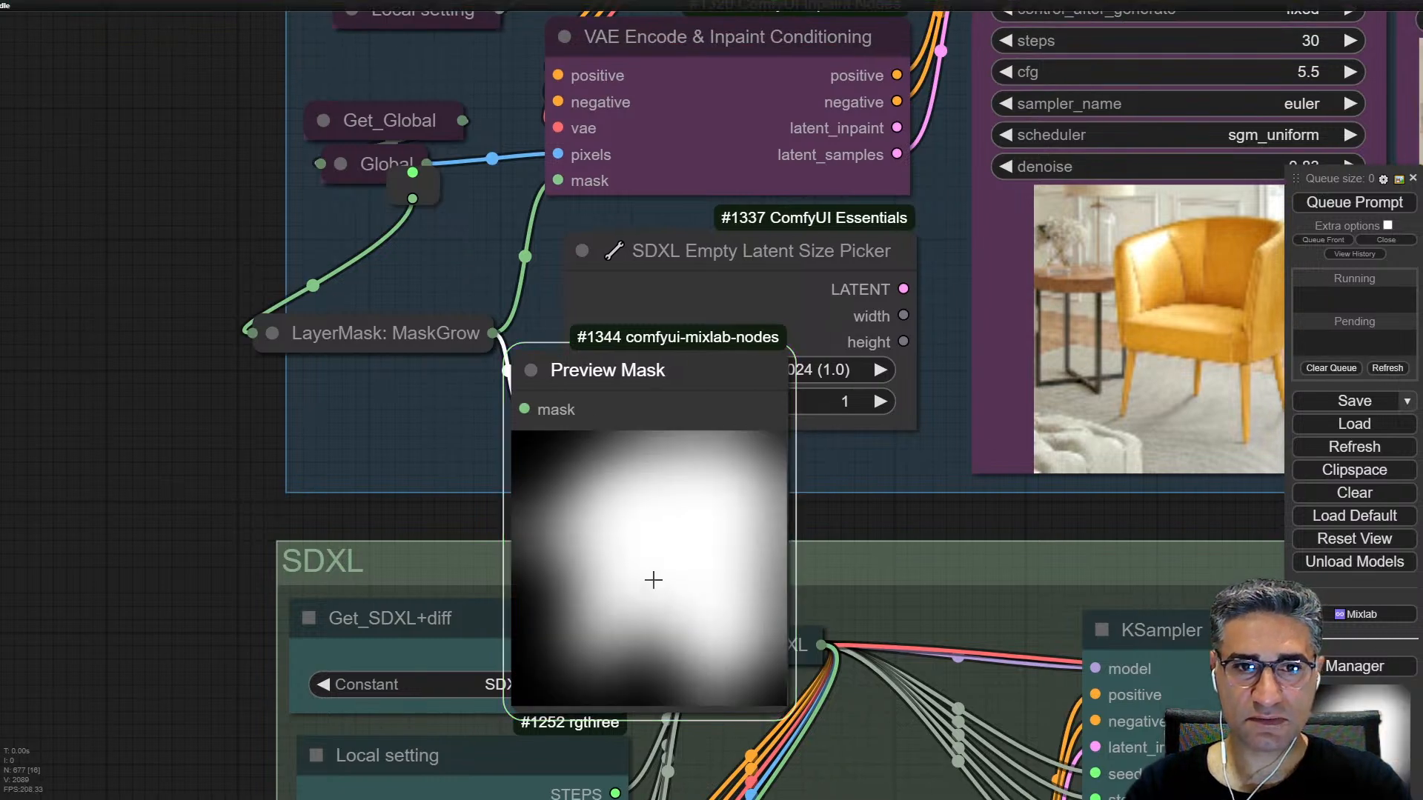
Step: Set the denoise of the KSampler in the SD3 inpainting group to 0.70
{"action": "scroll", "coordinate": [347, 443], "scroll_direction": "down", "scroll_amount": 7}
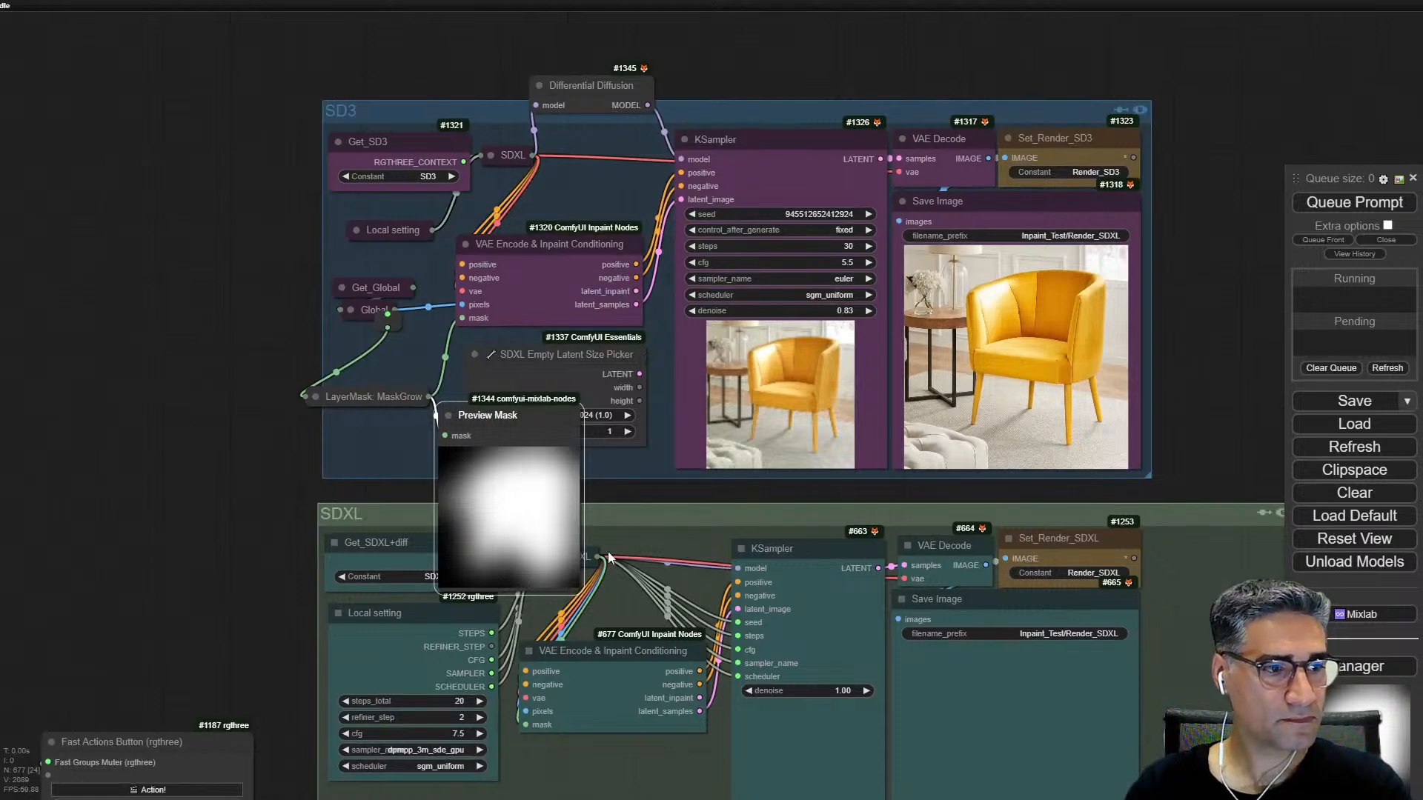
{"action": "scroll", "coordinate": [503, 577], "scroll_direction": "up", "scroll_amount": 6}
{"action": "scroll", "coordinate": [732, 424], "scroll_direction": "down", "scroll_amount": 4}
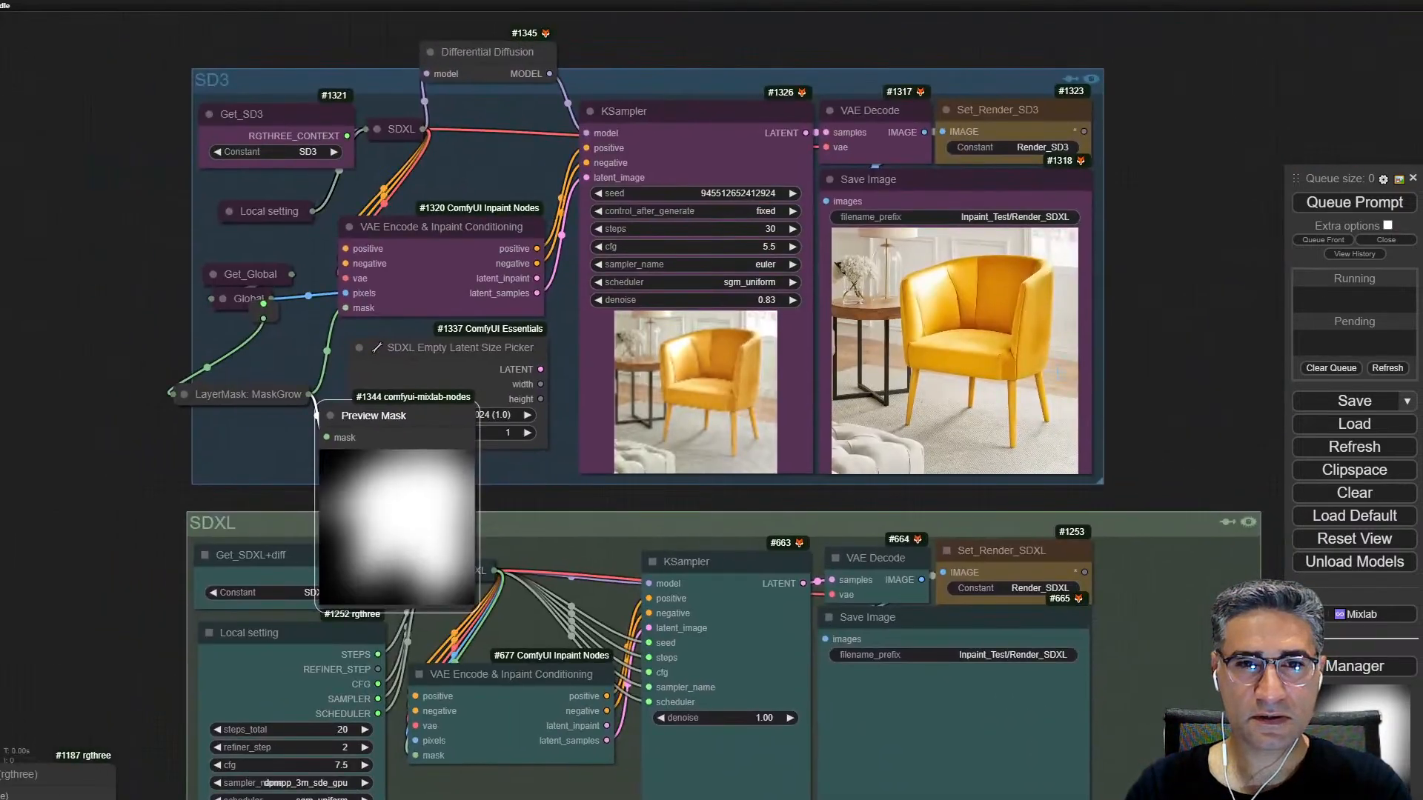
{"action": "scroll", "coordinate": [763, 319], "scroll_direction": "up", "scroll_amount": 5}
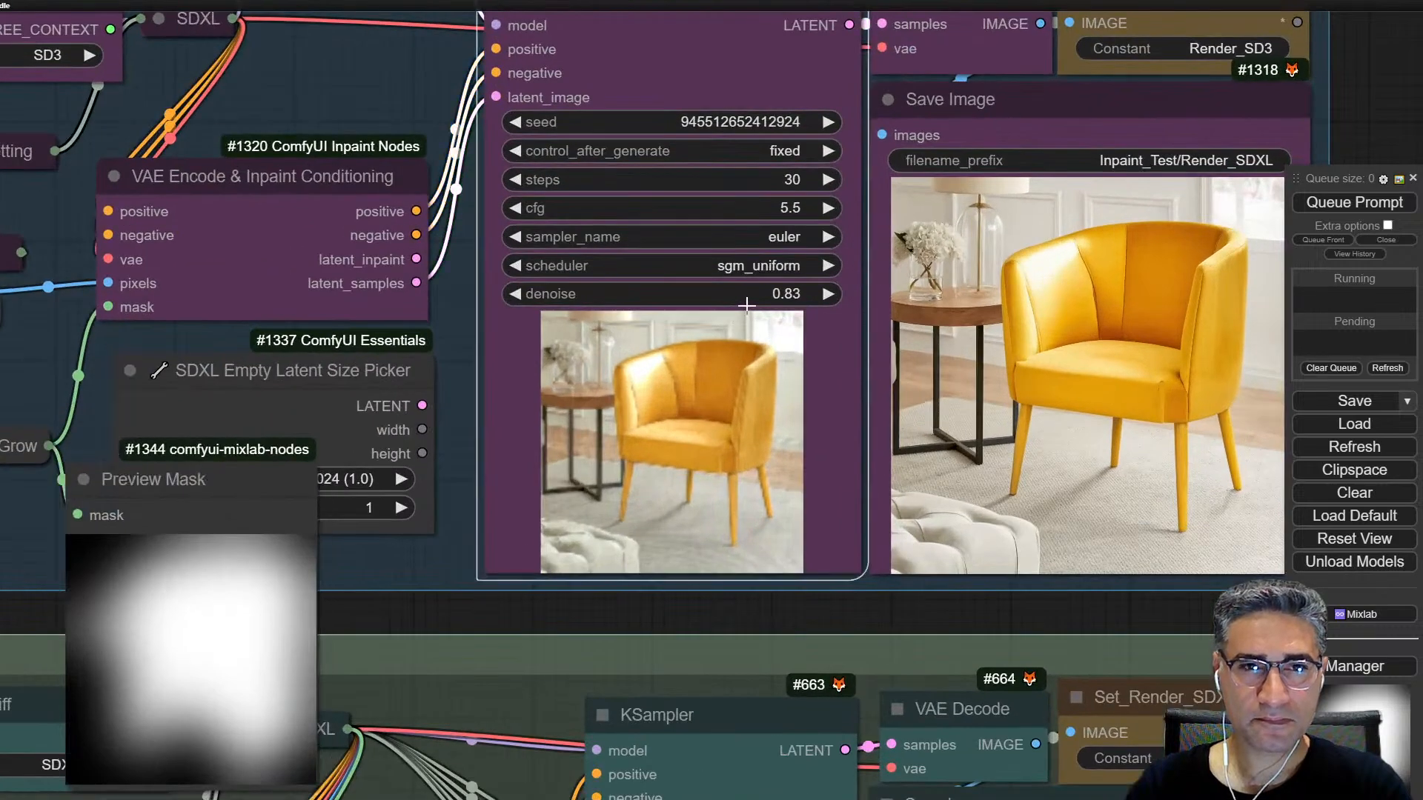
{"action": "scroll", "coordinate": [890, 474], "scroll_direction": "down", "scroll_amount": 6}
Step: Replace the positive prompt in the Global Setting group's SDXL Prompt Styler with "wall, floor, room"
{"action": "left_click_drag", "start_coordinate": [1145, 422], "coordinate": [615, 60]}
{"action": "scroll", "coordinate": [968, 537], "scroll_direction": "down", "scroll_amount": 6}
{"action": "left_click_drag", "start_coordinate": [968, 586], "coordinate": [891, 26]}
{"action": "left_click_drag", "start_coordinate": [809, 617], "coordinate": [708, 471]}
{"action": "scroll", "coordinate": [709, 472], "scroll_direction": "up", "scroll_amount": 6}
{"action": "scroll", "coordinate": [942, 632], "scroll_direction": "up", "scroll_amount": 3}
{"action": "scroll", "coordinate": [1016, 585], "scroll_direction": "up", "scroll_amount": 2}
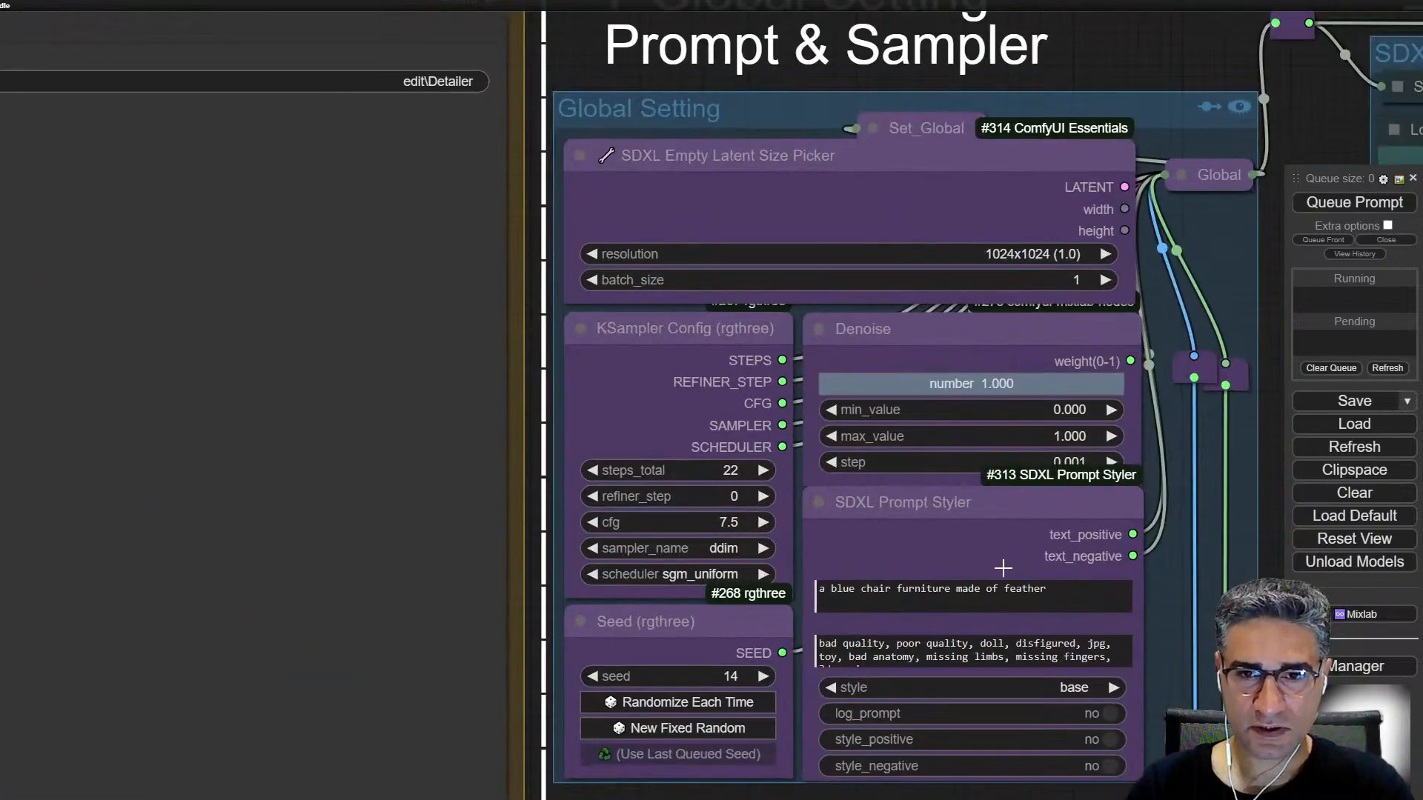
{"action": "scroll", "coordinate": [994, 578], "scroll_direction": "up", "scroll_amount": 5}
{"action": "left_click_drag", "start_coordinate": [1087, 629], "coordinate": [1002, 629]}
{"action": "key", "text": "ctrl+a"}
{"action": "type", "text": "w"}
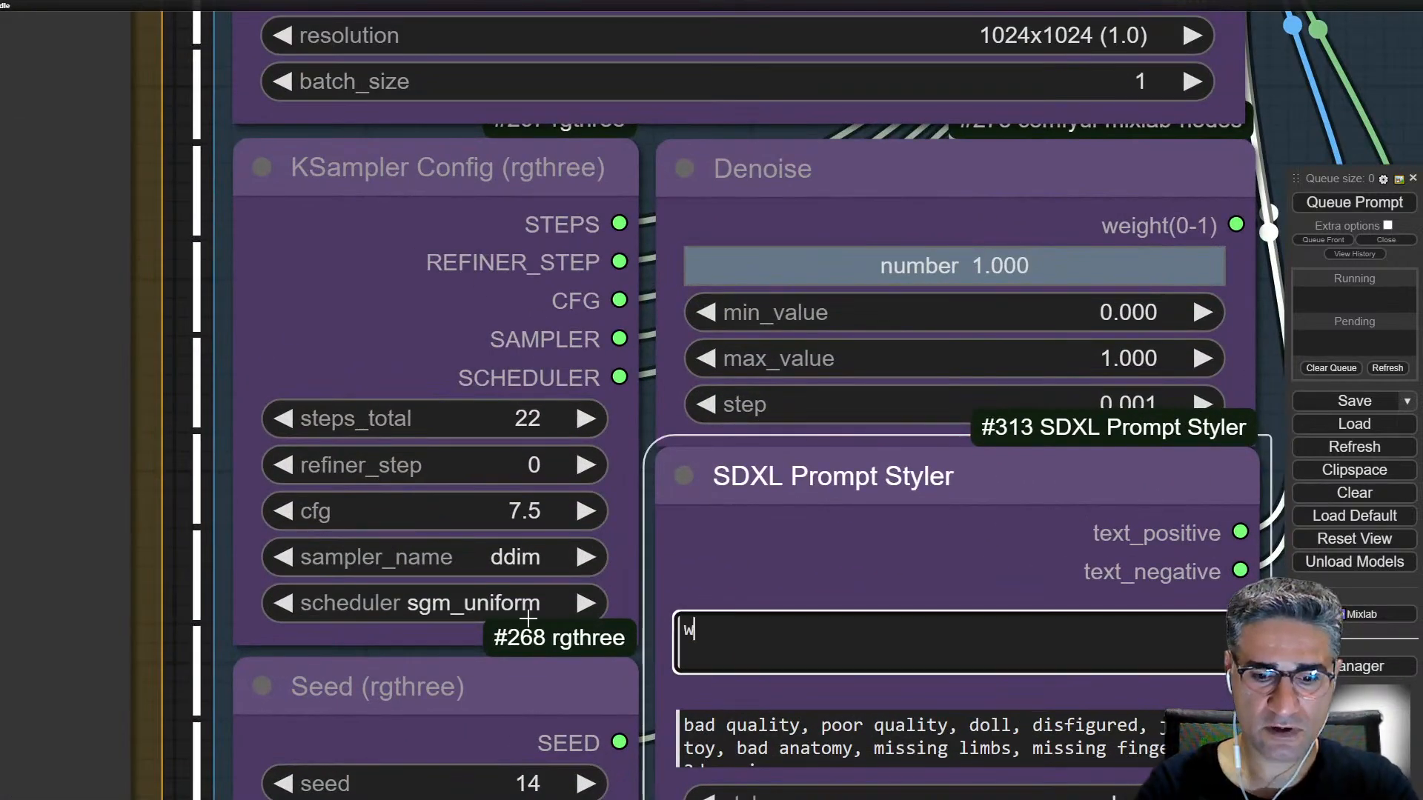
{"action": "type", "text": "all, fl"}
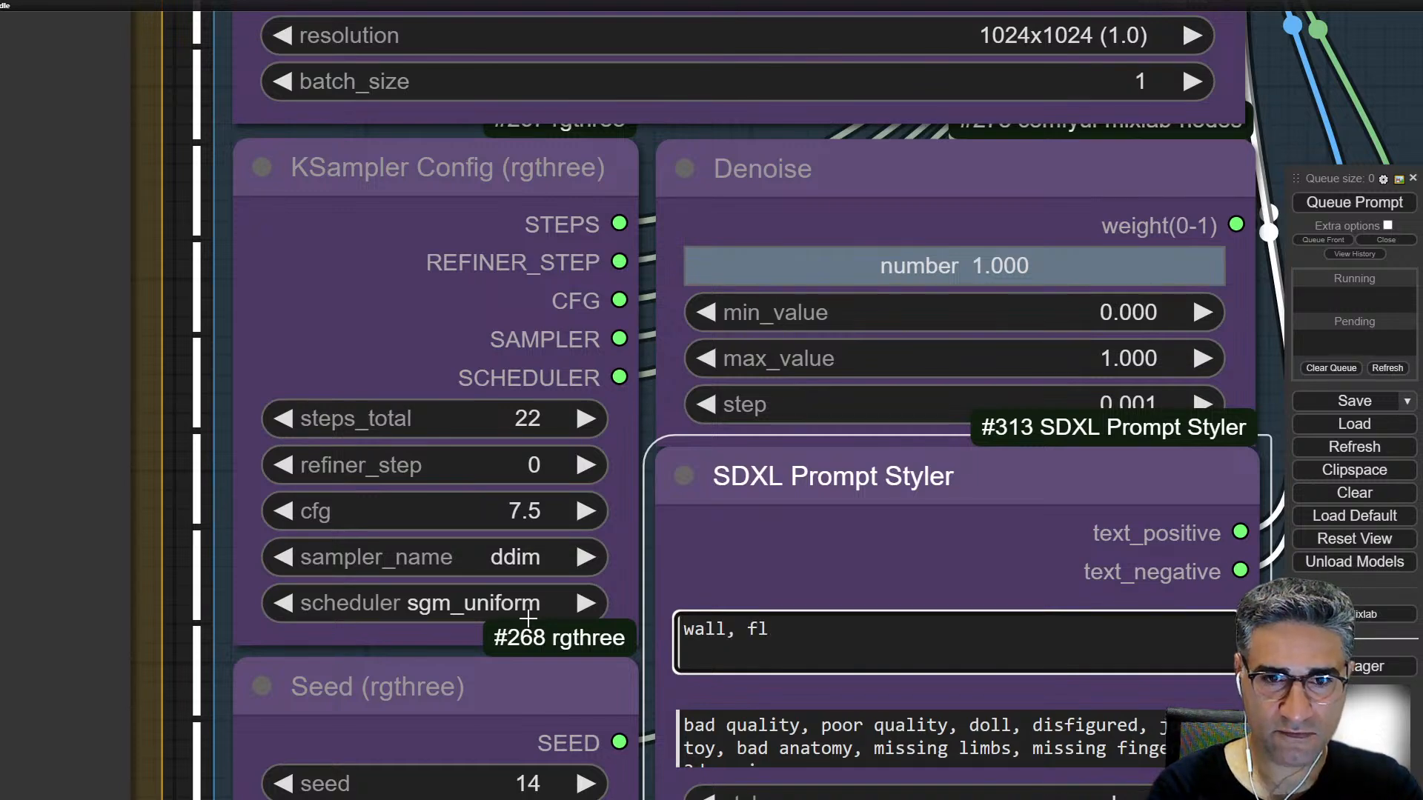
{"action": "type", "text": "oor, "}
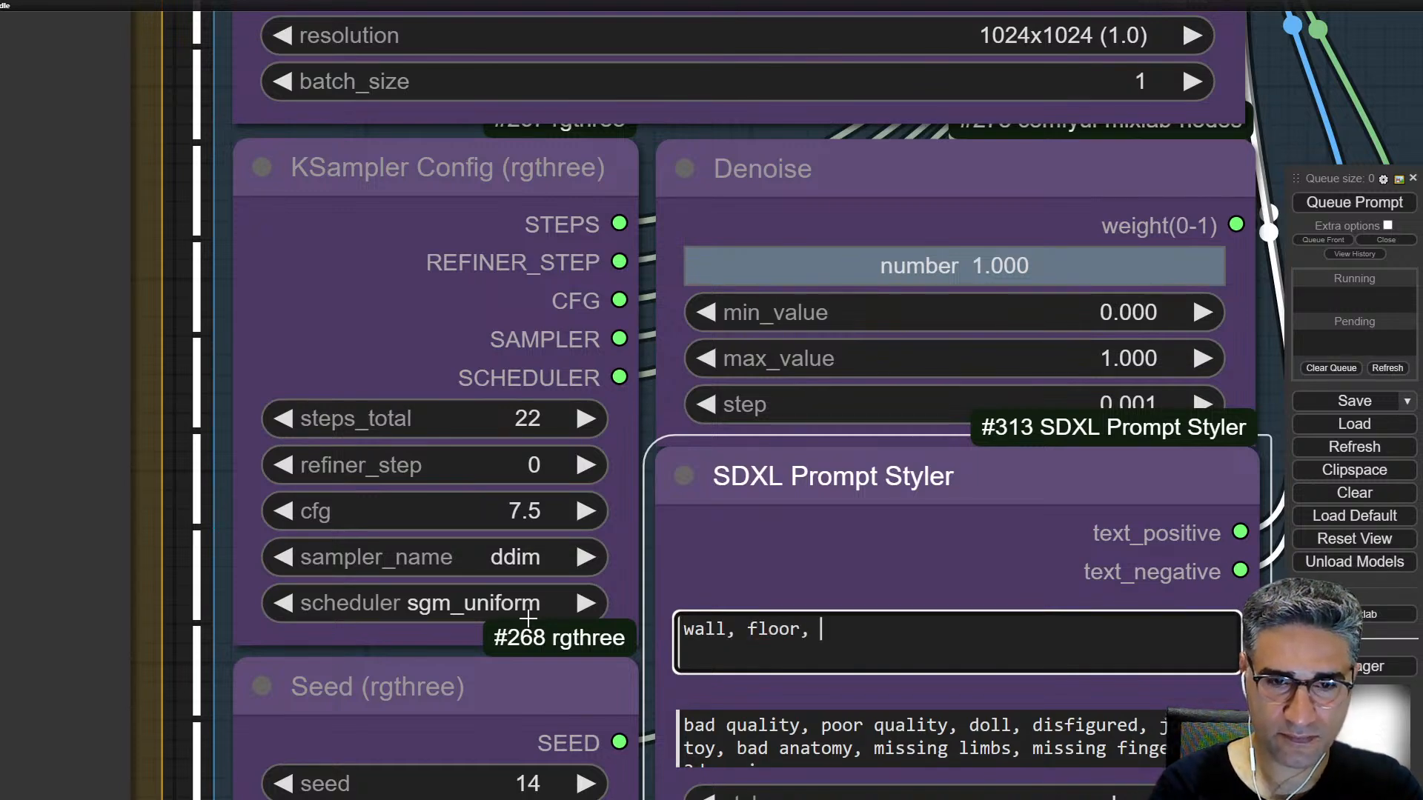
{"action": "type", "text": "room"}
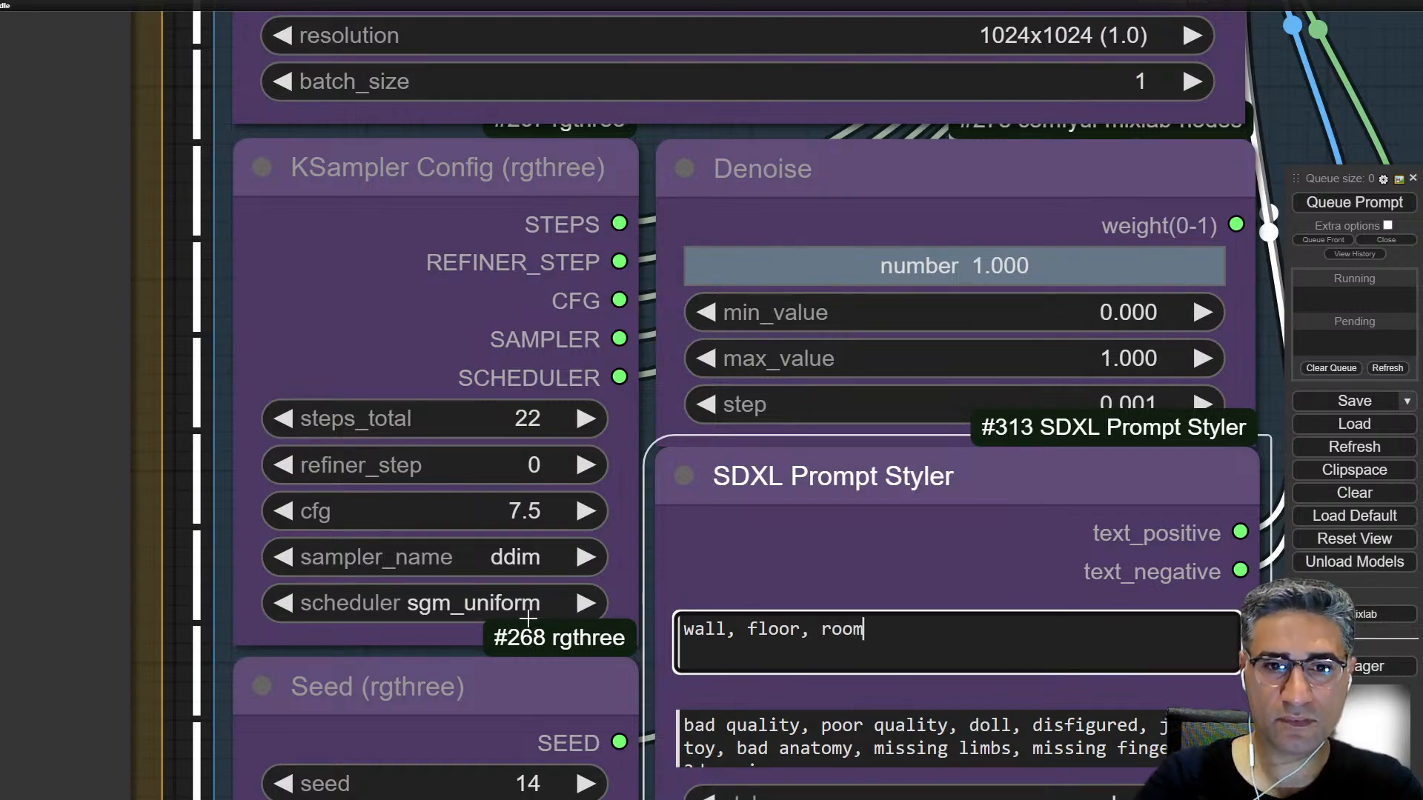
Step: Queue only the Save Image node of the SD3 inpainting group
{"action": "scroll", "coordinate": [665, 561], "scroll_direction": "down", "scroll_amount": 1}
{"action": "scroll", "coordinate": [761, 540], "scroll_direction": "down", "scroll_amount": 14}
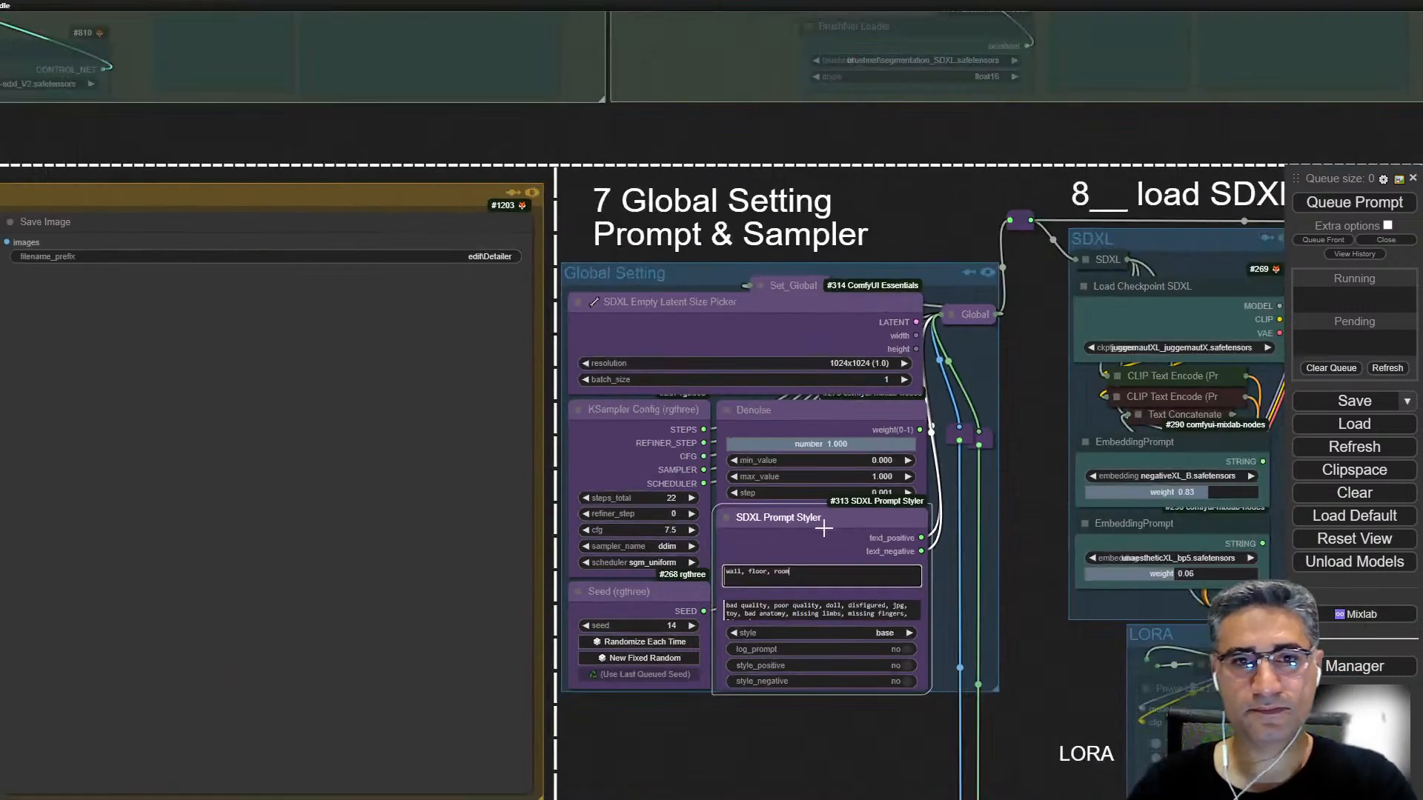
{"action": "left_click_drag", "start_coordinate": [723, 208], "coordinate": [1139, 583]}
{"action": "scroll", "coordinate": [1139, 583], "scroll_direction": "down", "scroll_amount": 5}
{"action": "left_click_drag", "start_coordinate": [563, 146], "coordinate": [363, 446]}
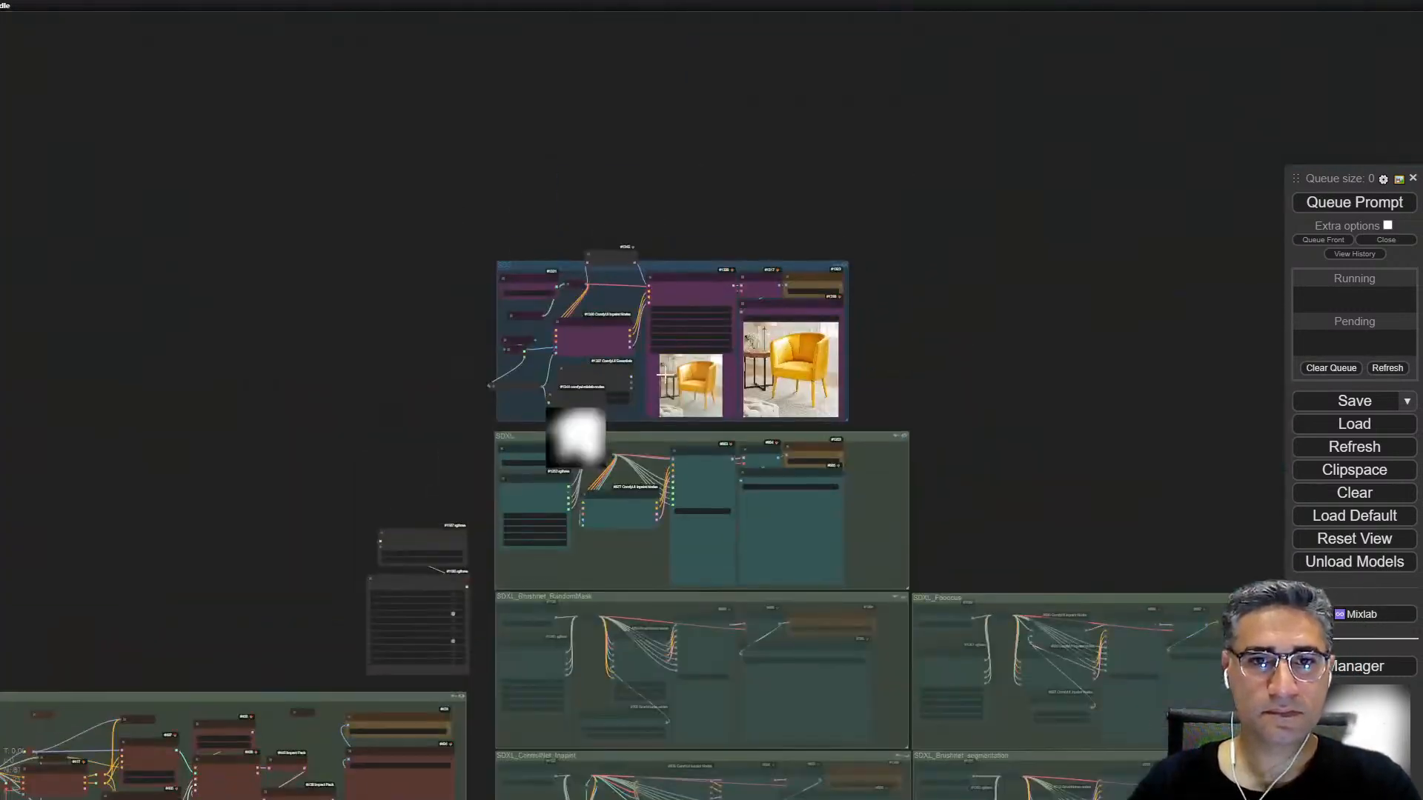
{"action": "scroll", "coordinate": [691, 351], "scroll_direction": "up", "scroll_amount": 7}
{"action": "right_click", "coordinate": [1029, 368]}
{"action": "right_click", "coordinate": [837, 346]}
{"action": "left_click", "coordinate": [961, 465]}
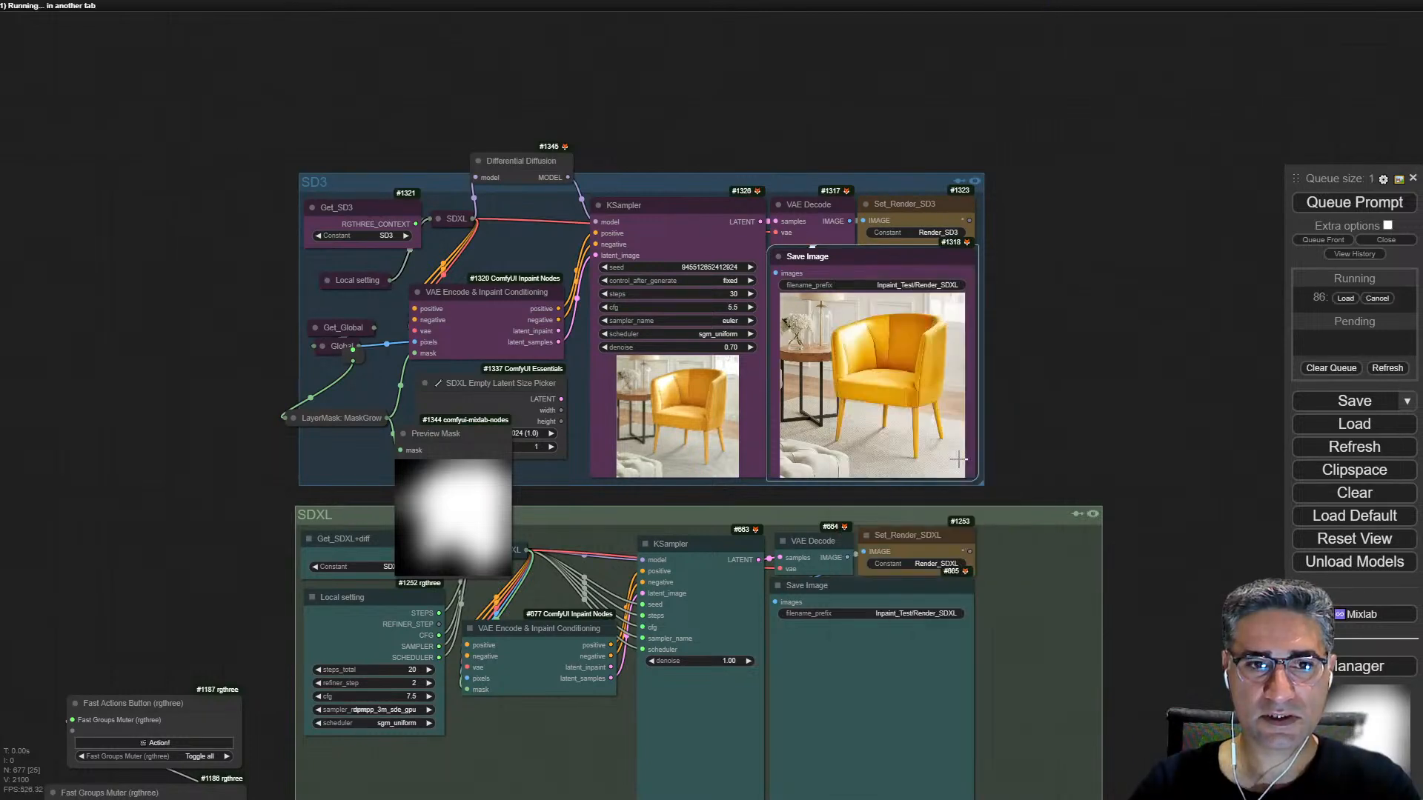
Step: Expand the LayerMask: MaskGrow node and move it clear of the Preview Mask node, then slightly reposition the Differential Diffusion node
{"action": "left_click", "coordinate": [293, 419]}
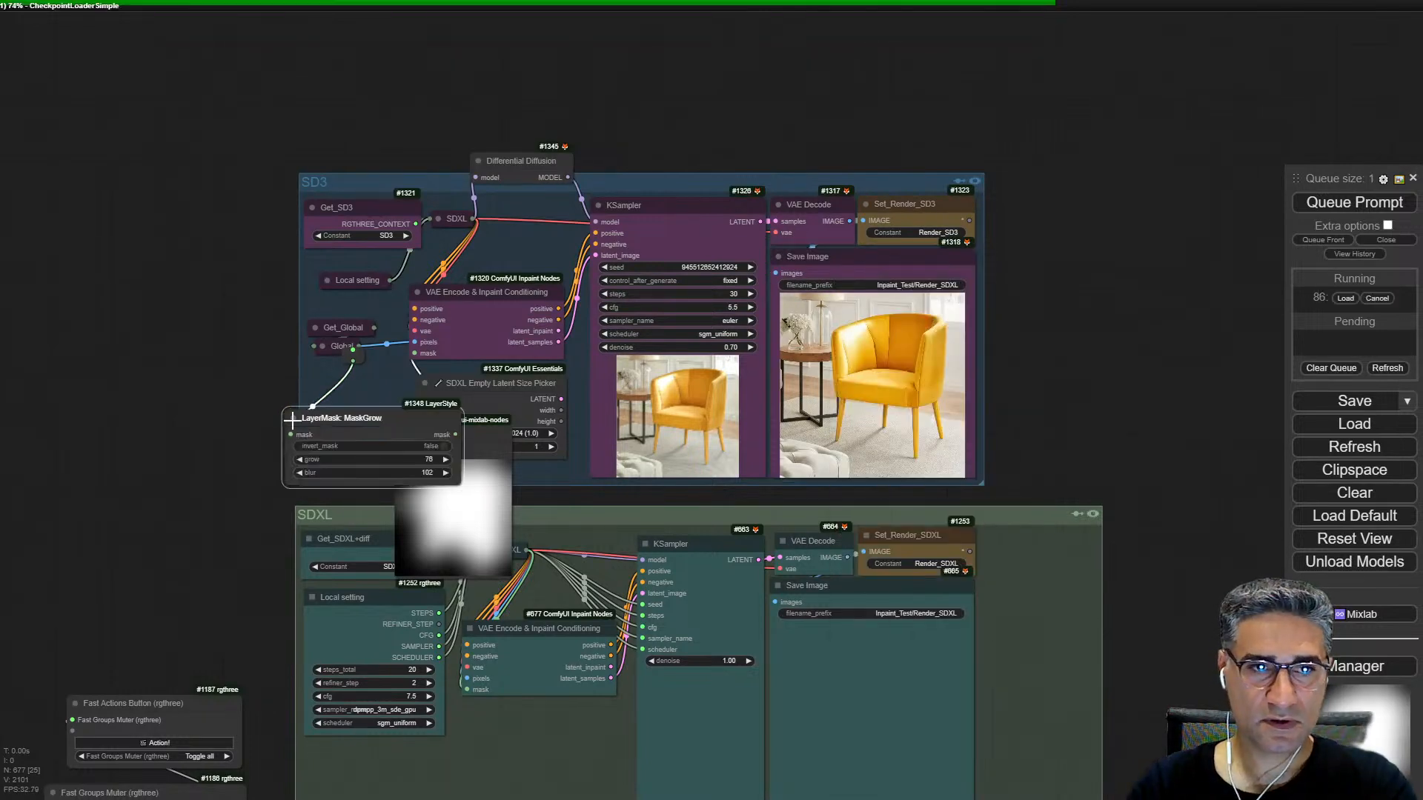
{"action": "left_click_drag", "start_coordinate": [354, 417], "coordinate": [257, 410]}
{"action": "scroll", "coordinate": [245, 483], "scroll_direction": "up", "scroll_amount": 5}
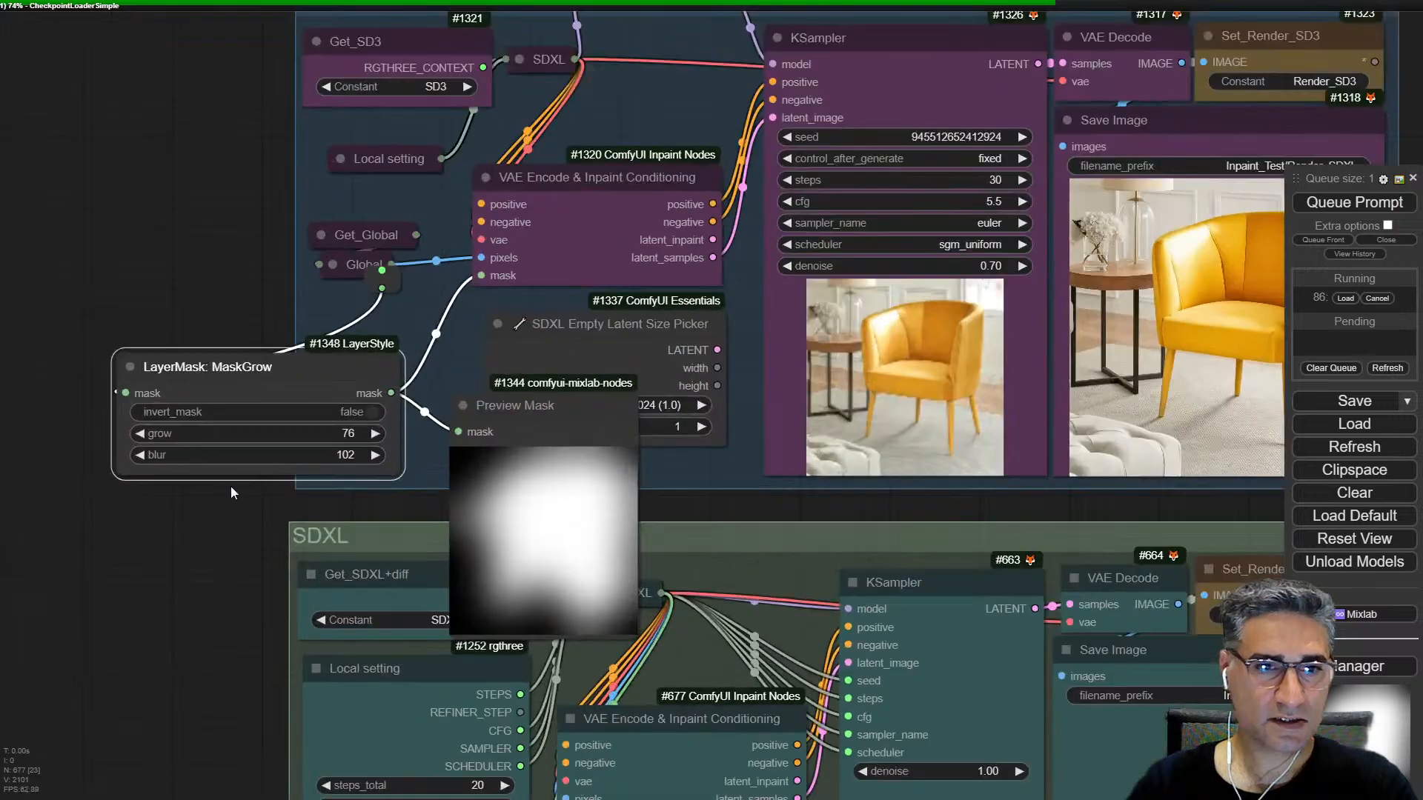
{"action": "scroll", "coordinate": [272, 431], "scroll_direction": "down", "scroll_amount": 5}
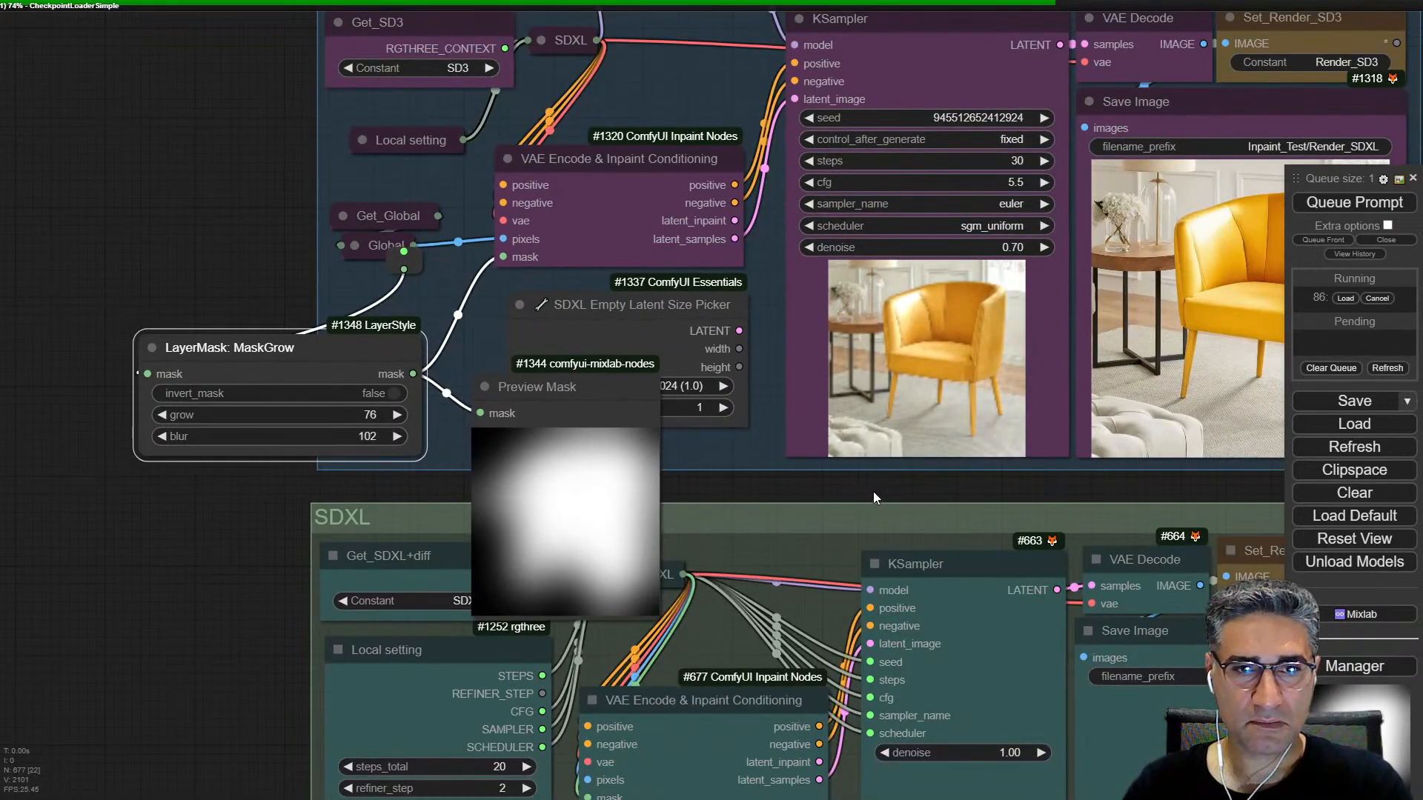
{"action": "left_click_drag", "start_coordinate": [873, 491], "coordinate": [704, 671]}
{"action": "left_click_drag", "start_coordinate": [502, 129], "coordinate": [518, 147]}
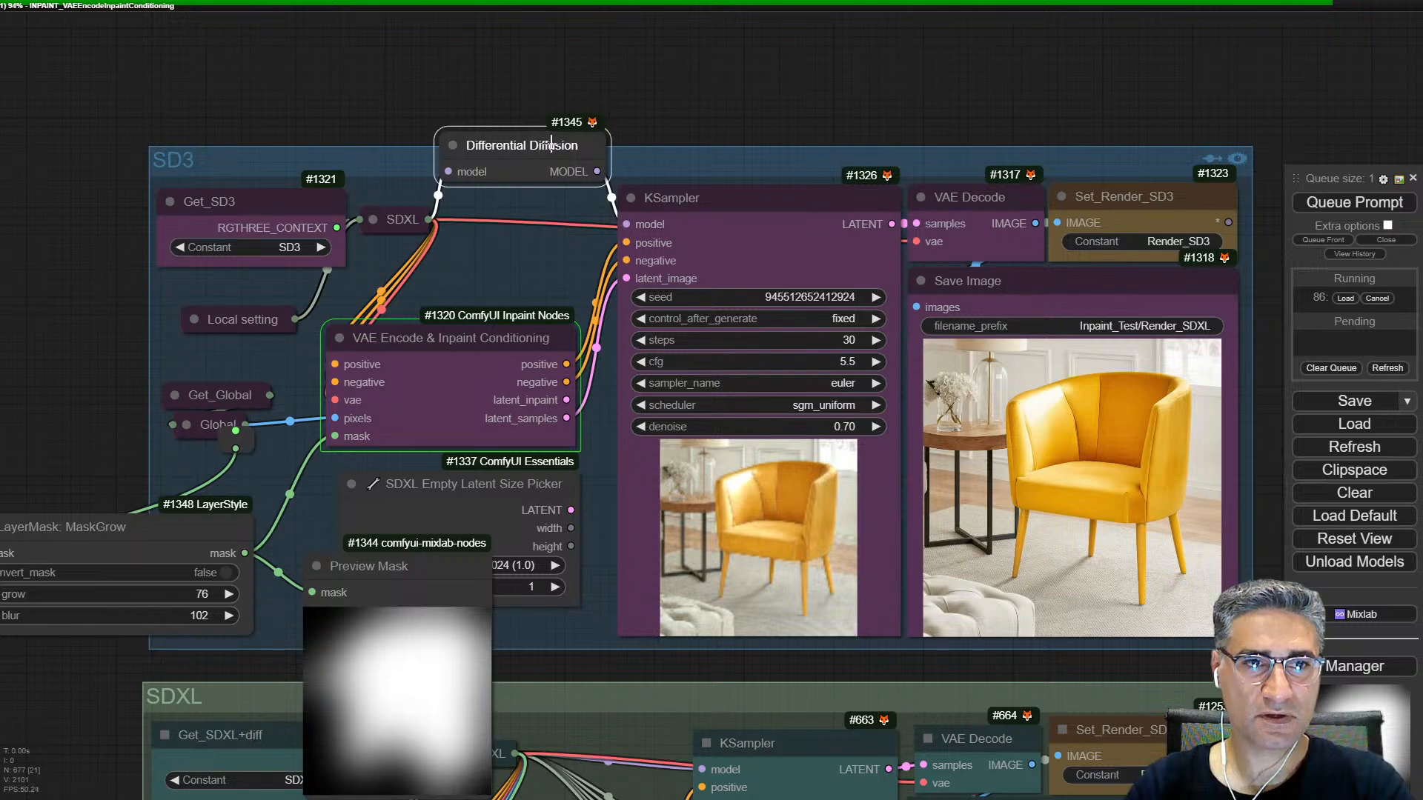
Step: Rename the collapsed context node beside Get_SD3 in the SD3 group to "SD3"
{"action": "scroll", "coordinate": [468, 152], "scroll_direction": "up", "scroll_amount": 5}
{"action": "right_click", "coordinate": [357, 245]}
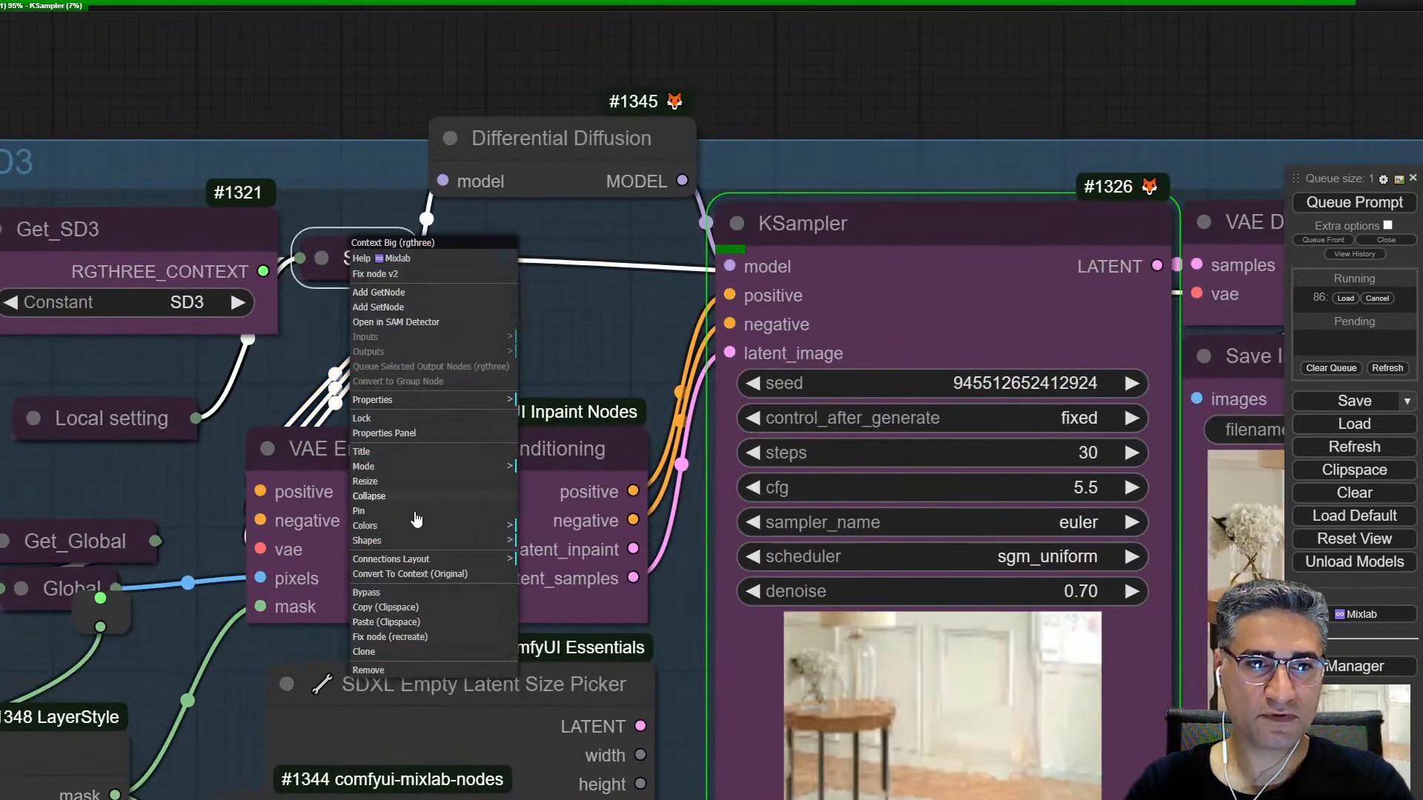
{"action": "left_click", "coordinate": [362, 451]}
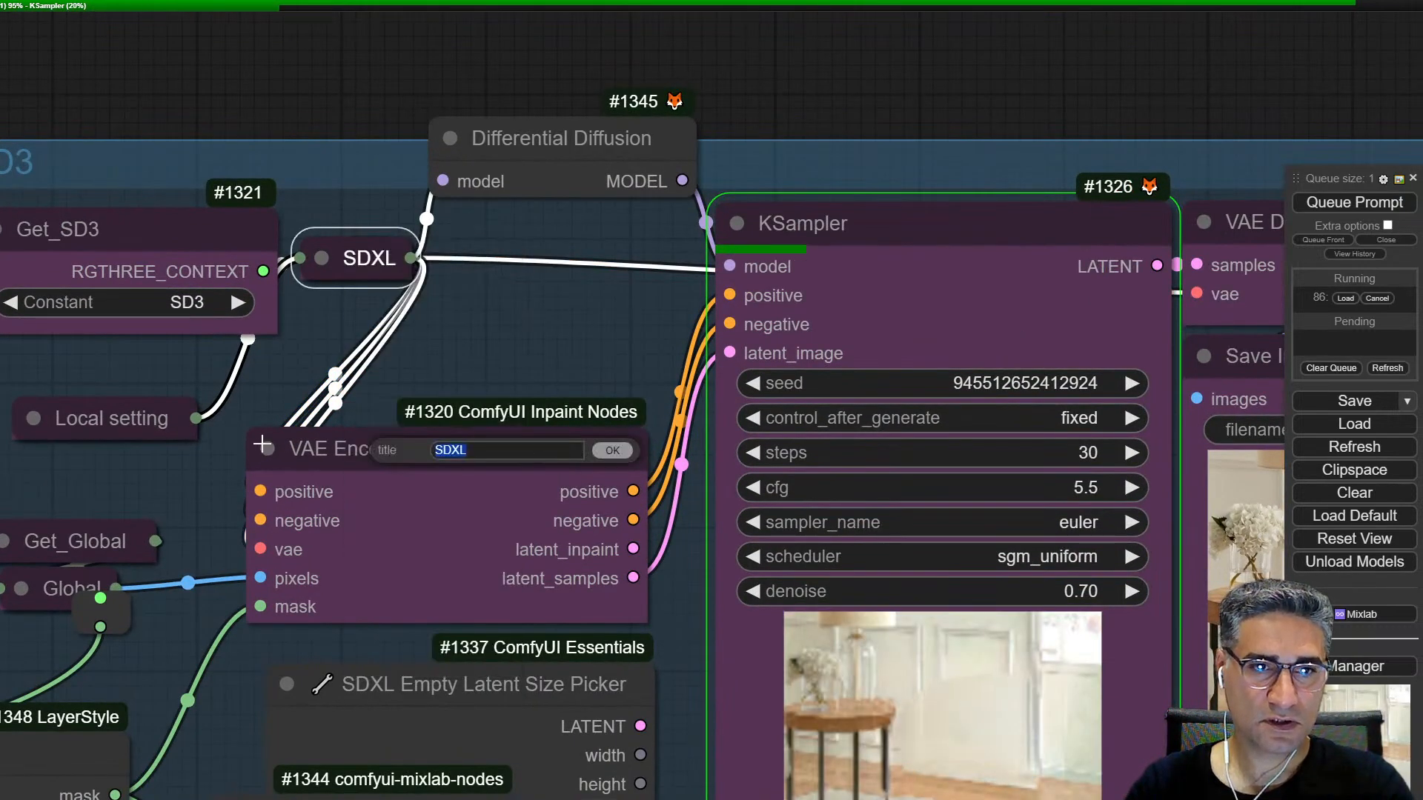
{"action": "type", "text": "SD"}
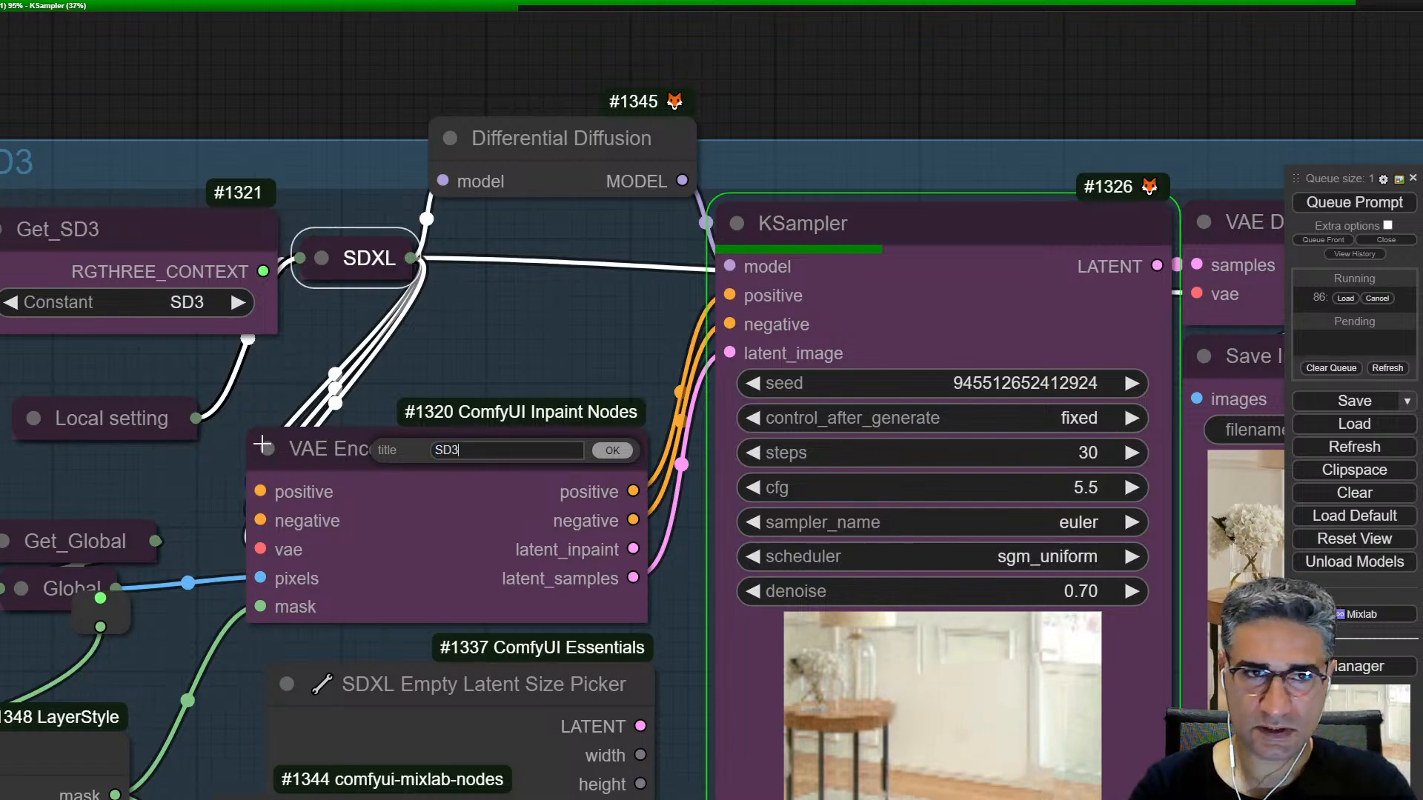
{"action": "type", "text": "3"}
{"action": "key", "text": "Return"}
Step: Examine the SD3 KSampler preview and the Save Image result up close, checking the wall, floor, rug shadows and table leg
{"action": "scroll", "coordinate": [631, 155], "scroll_direction": "down", "scroll_amount": 2}
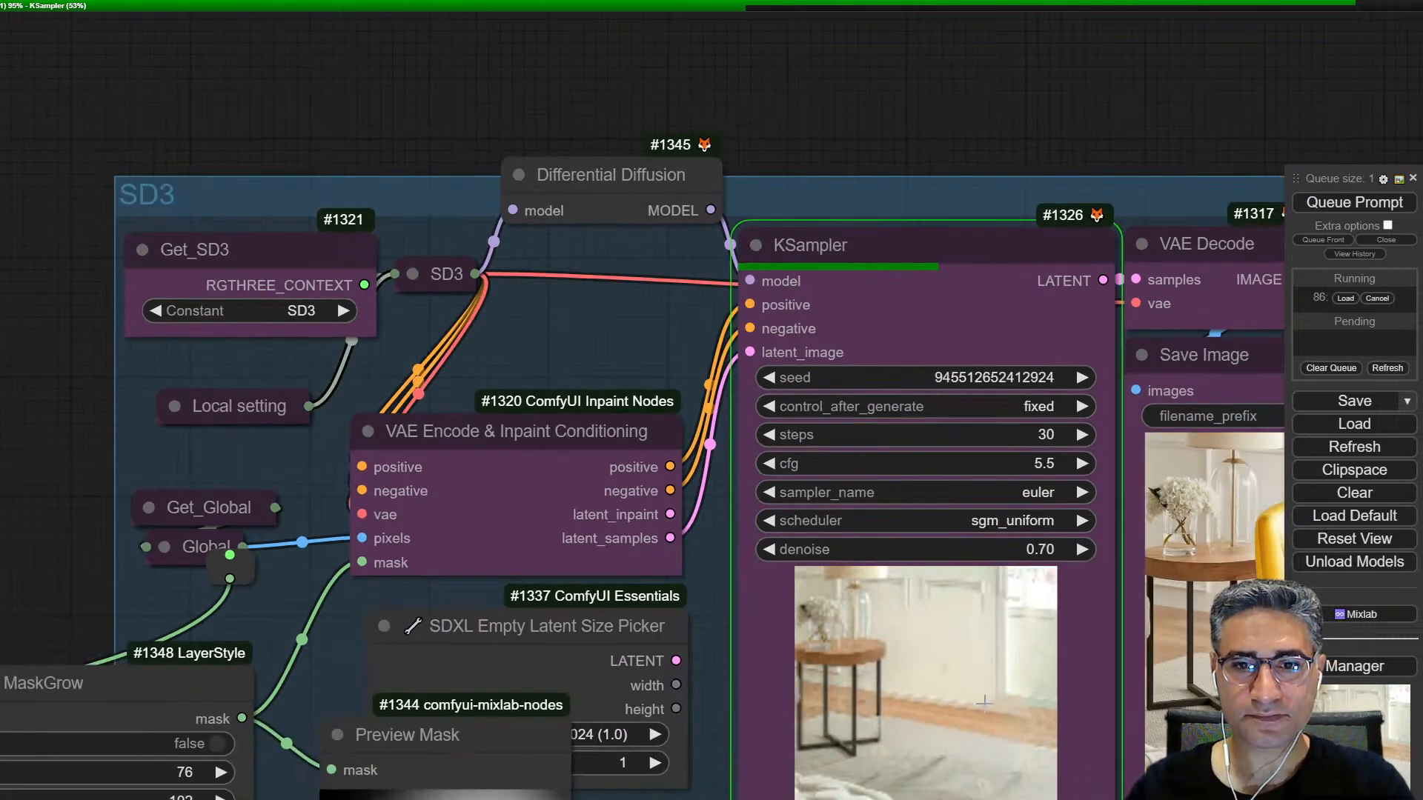
{"action": "scroll", "coordinate": [738, 387], "scroll_direction": "up", "scroll_amount": 5}
{"action": "scroll", "coordinate": [736, 390], "scroll_direction": "up", "scroll_amount": 4}
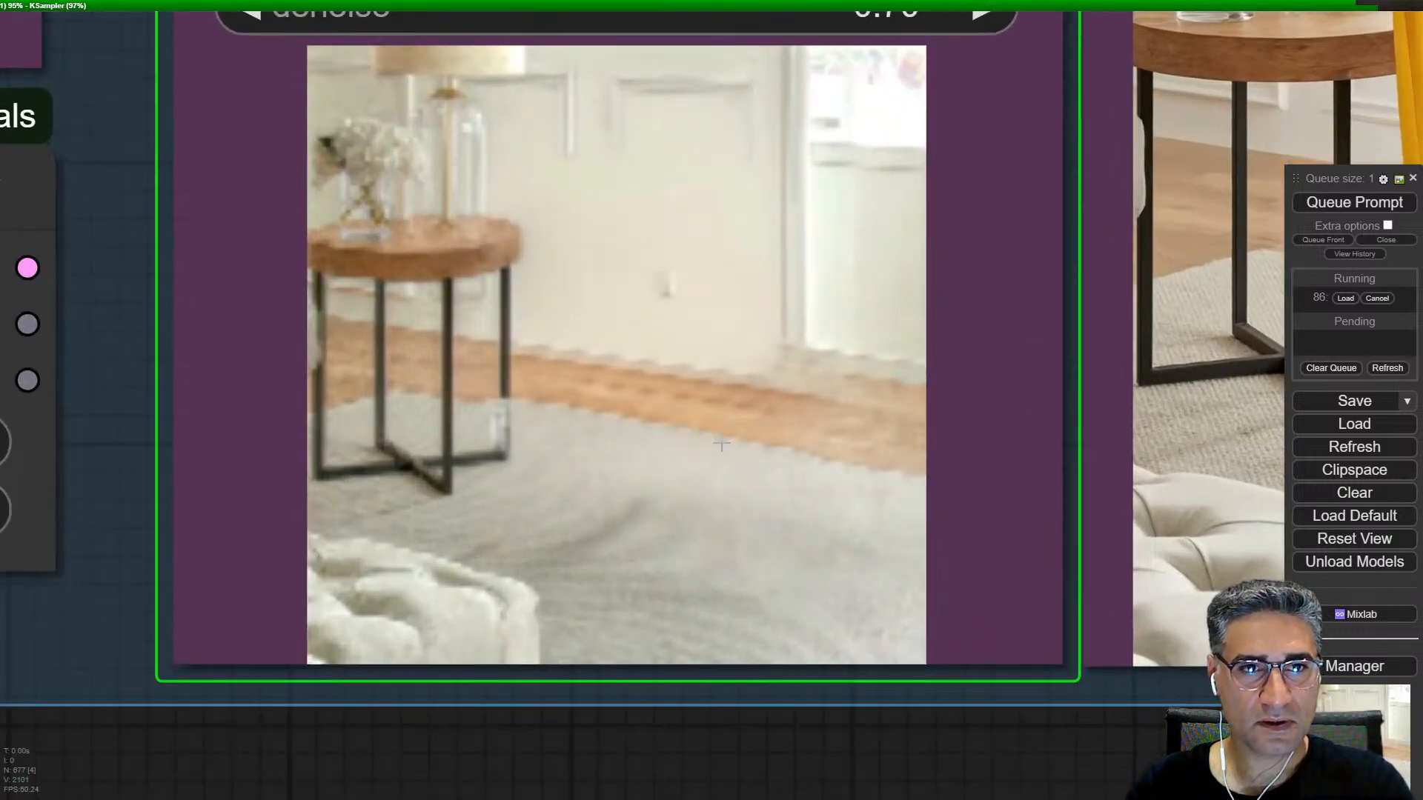
{"action": "scroll", "coordinate": [724, 437], "scroll_direction": "down", "scroll_amount": 2}
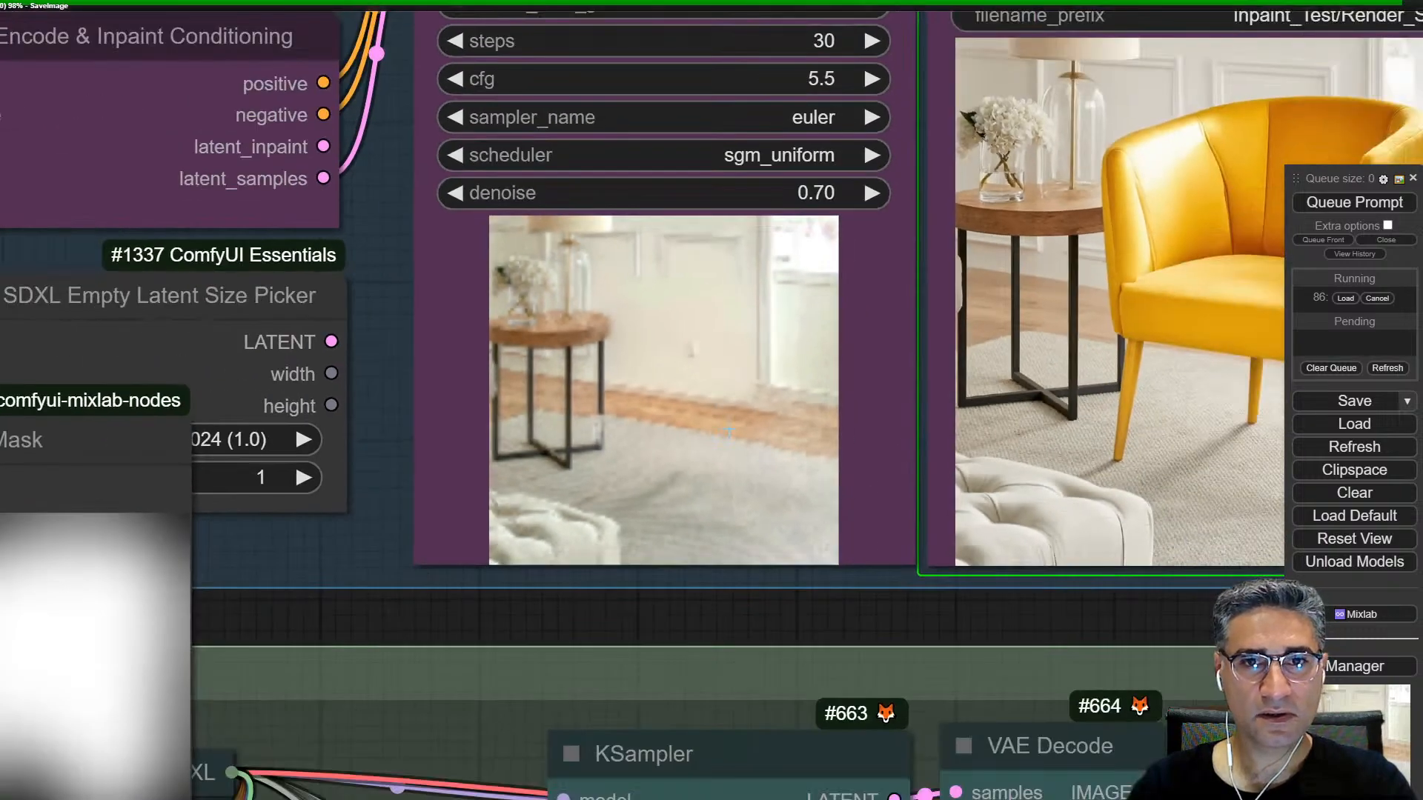
{"action": "left_click_drag", "start_coordinate": [728, 430], "coordinate": [653, 384]}
{"action": "scroll", "coordinate": [667, 321], "scroll_direction": "up", "scroll_amount": 5}
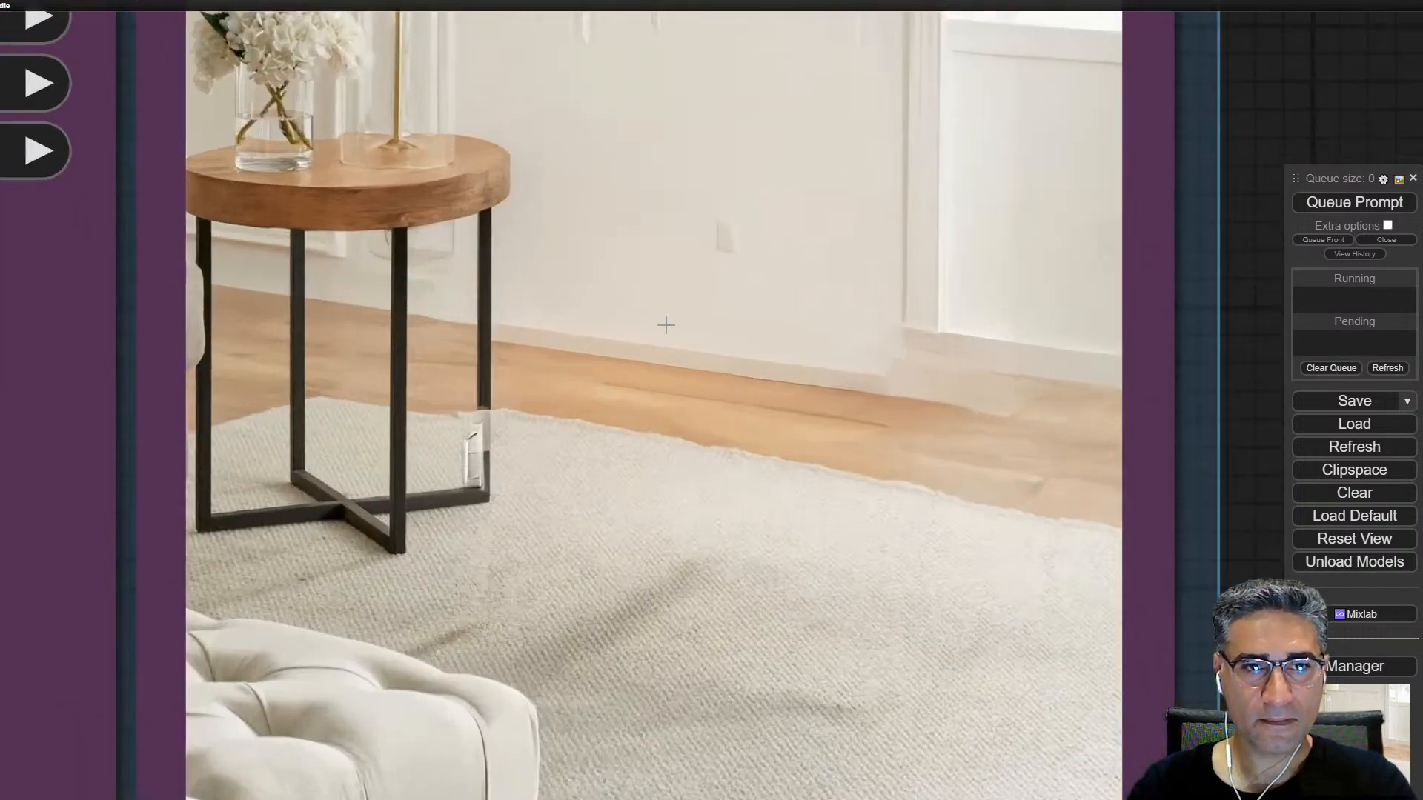
{"action": "scroll", "coordinate": [860, 648], "scroll_direction": "up", "scroll_amount": 6}
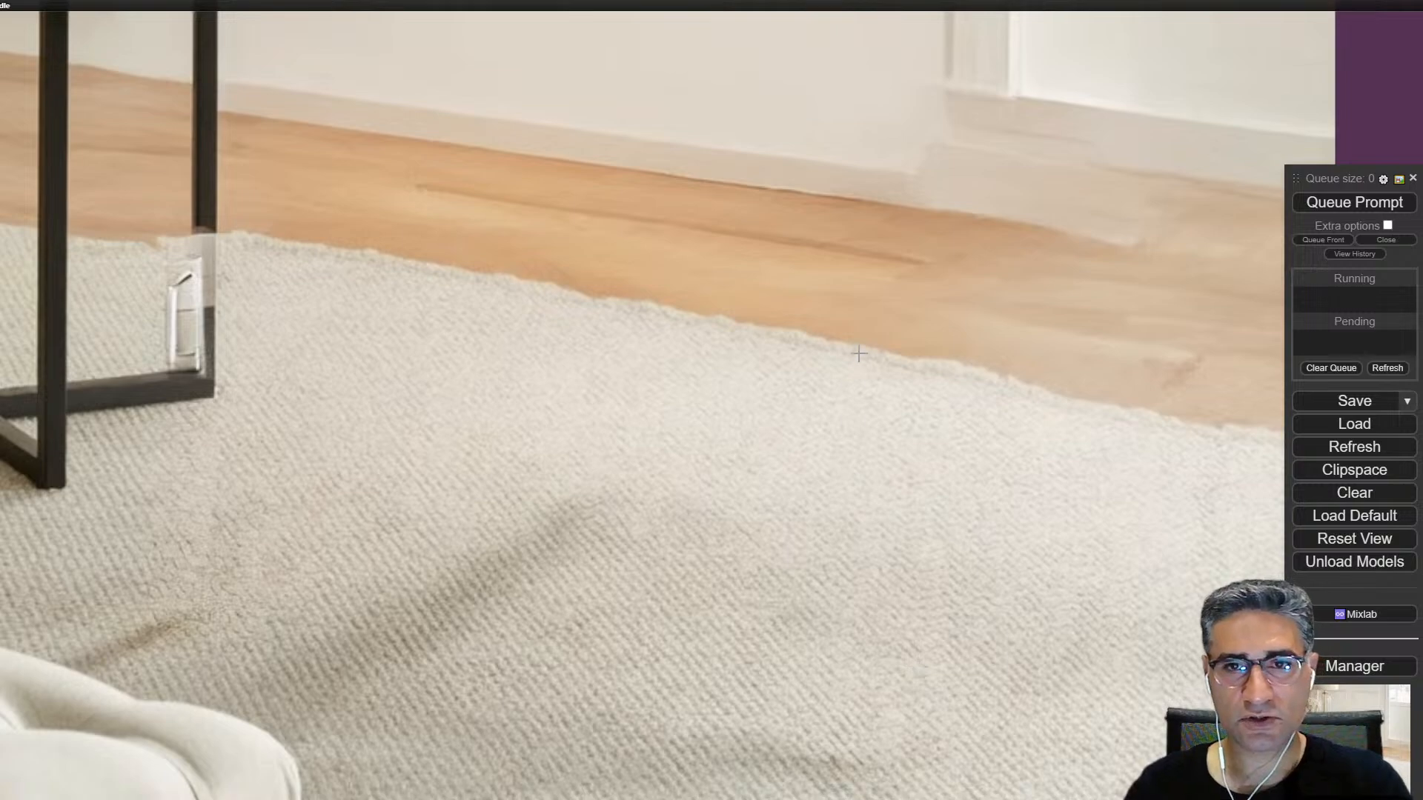
{"action": "scroll", "coordinate": [857, 358], "scroll_direction": "down", "scroll_amount": 8}
{"action": "scroll", "coordinate": [1000, 405], "scroll_direction": "up", "scroll_amount": 4}
{"action": "scroll", "coordinate": [1017, 236], "scroll_direction": "down", "scroll_amount": 10}
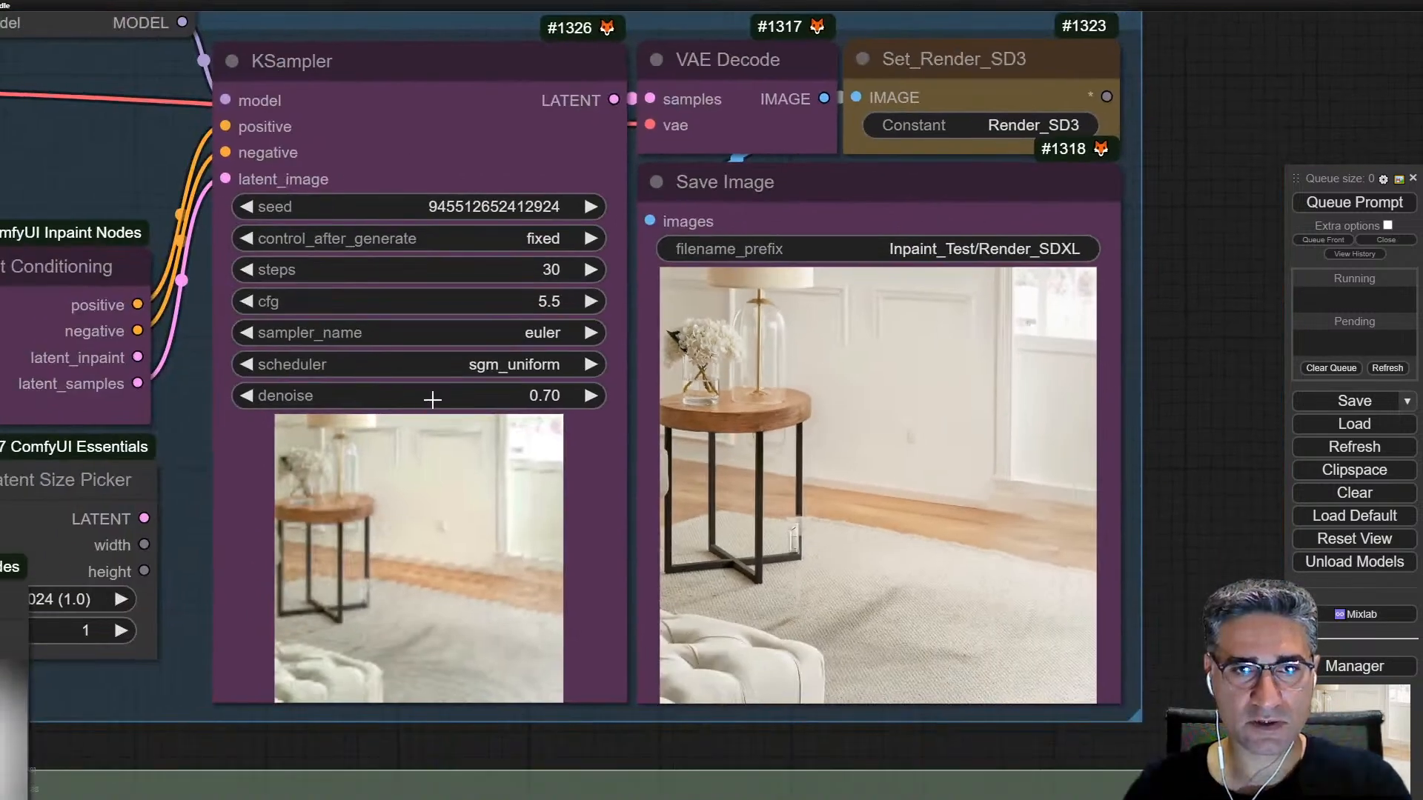
Step: Set the denoise of the SD3 group's KSampler to 0.85 and queue only that group's Save Image node
{"action": "left_click_drag", "start_coordinate": [433, 400], "coordinate": [442, 401]}
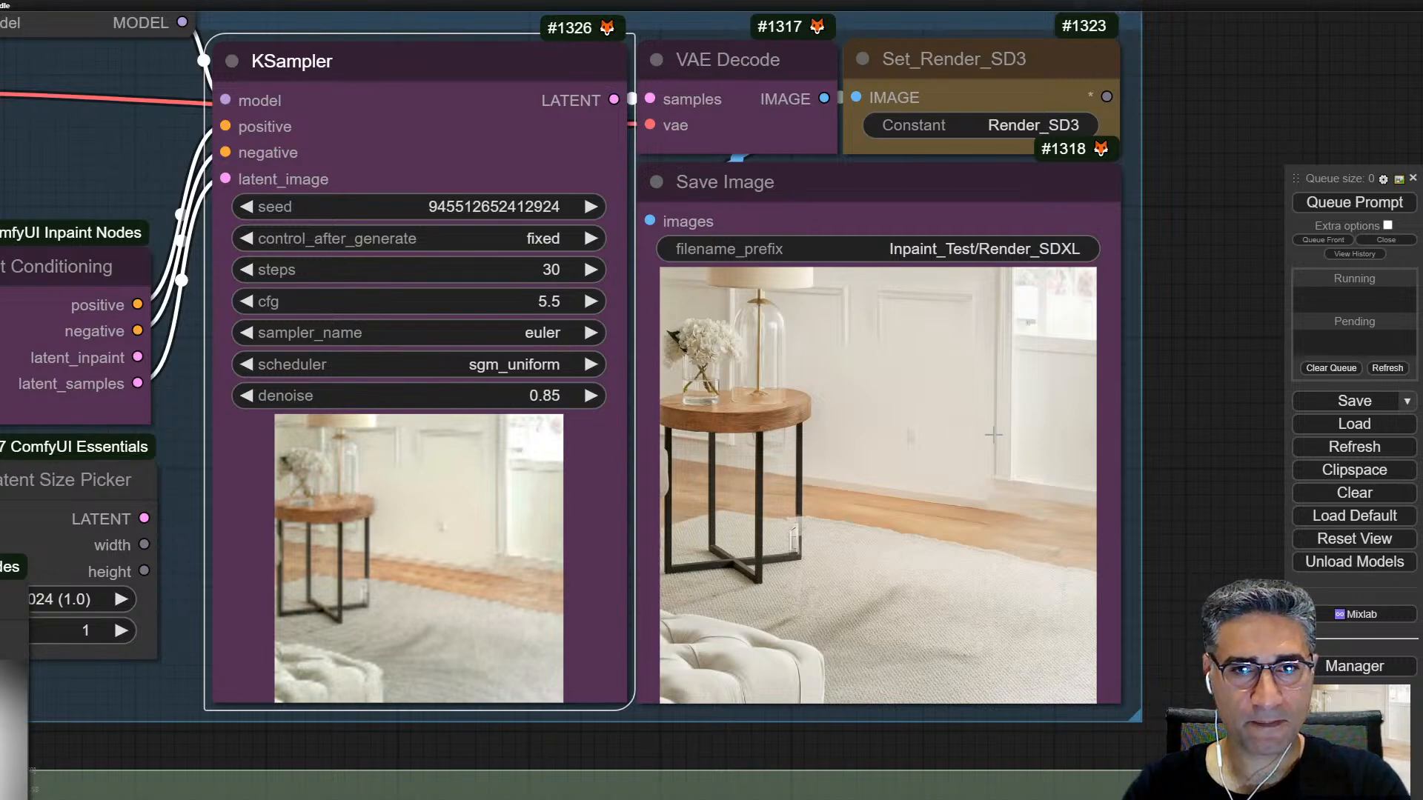
{"action": "right_click", "coordinate": [994, 435]}
{"action": "left_click", "coordinate": [1068, 465]}
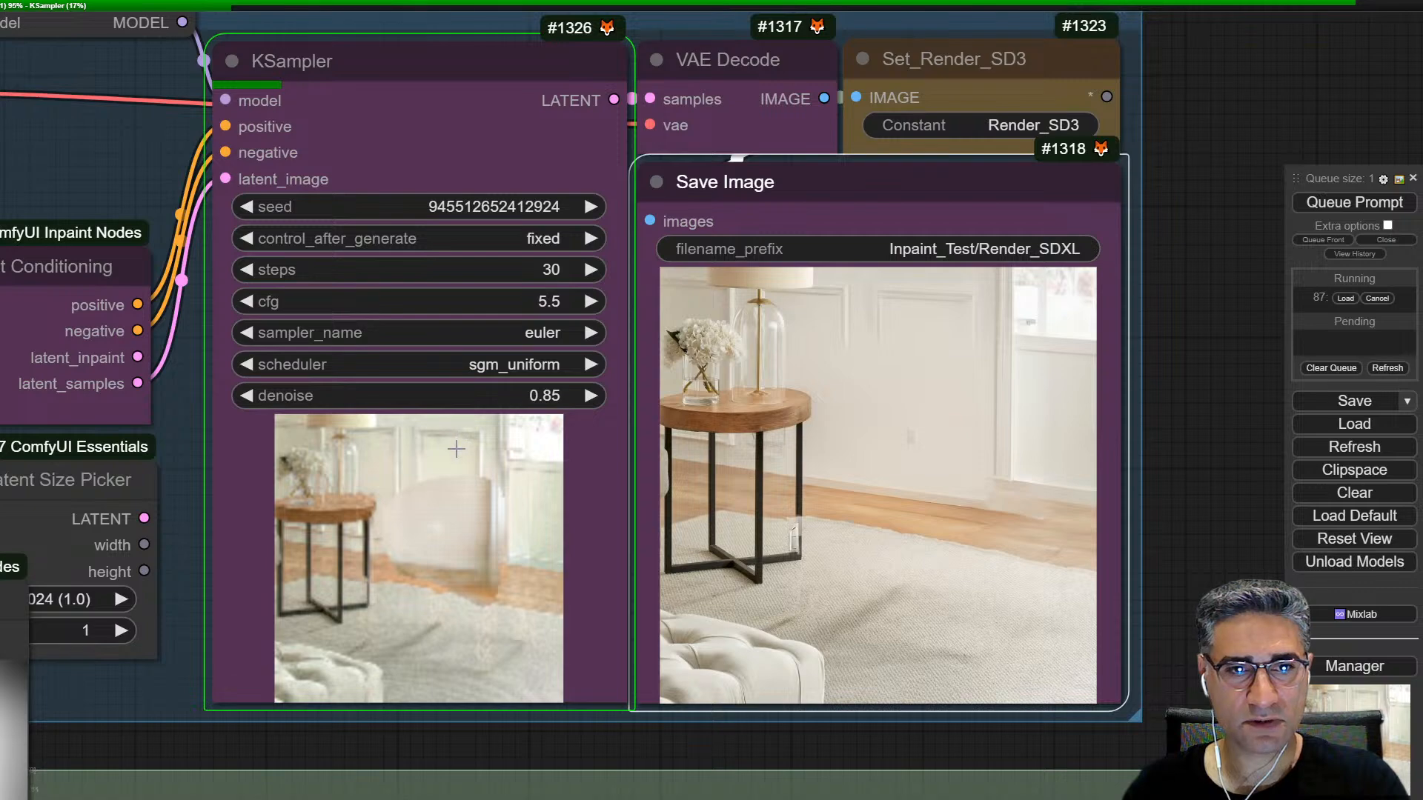
{"action": "scroll", "coordinate": [579, 693], "scroll_direction": "down", "scroll_amount": 5}
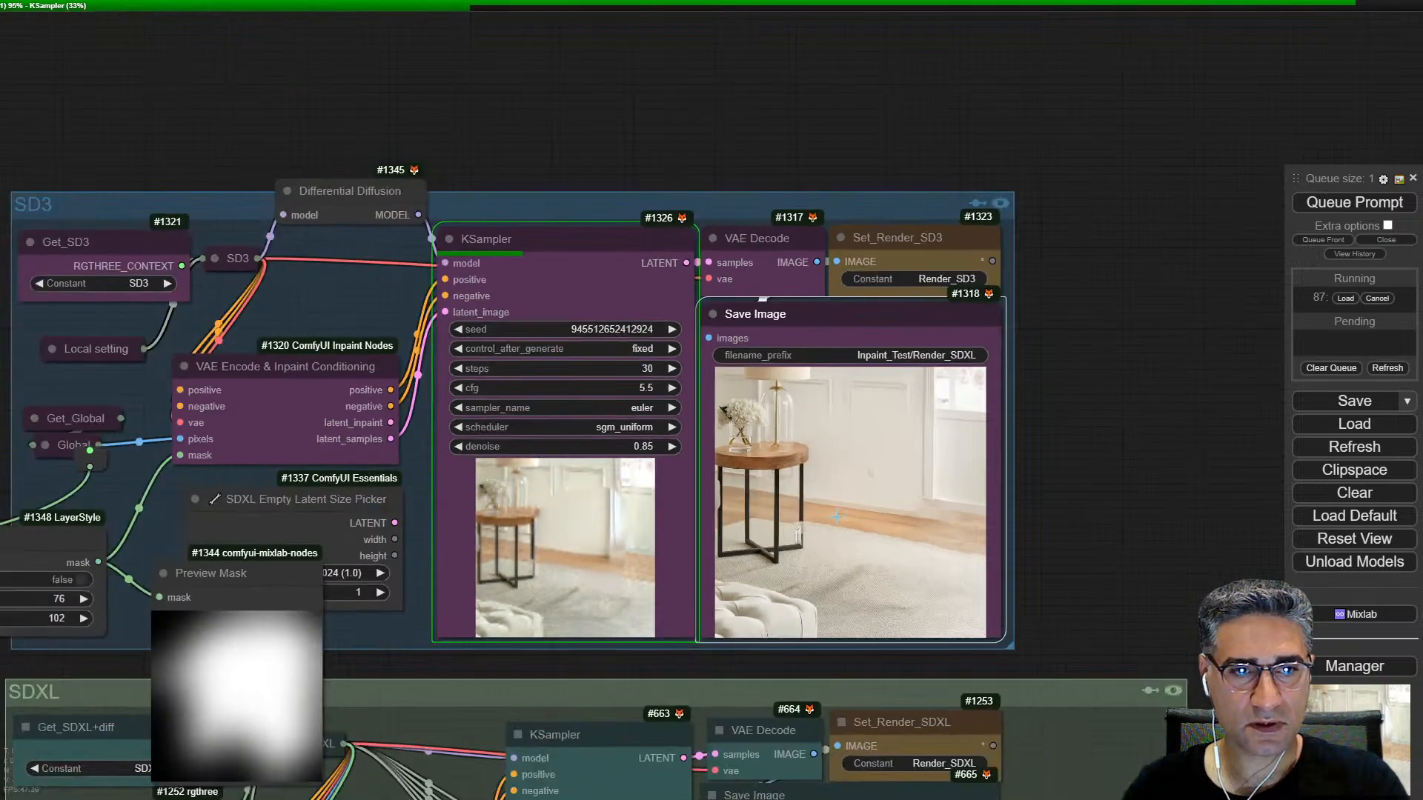
Step: Set grow to 0 and blur to 64 on the LayerMask: MaskGrow node feeding the SD3 group
{"action": "left_click_drag", "start_coordinate": [34, 615], "coordinate": [318, 417]}
{"action": "scroll", "coordinate": [317, 417], "scroll_direction": "up", "scroll_amount": 2}
{"action": "left_click_drag", "start_coordinate": [352, 350], "coordinate": [359, 332]}
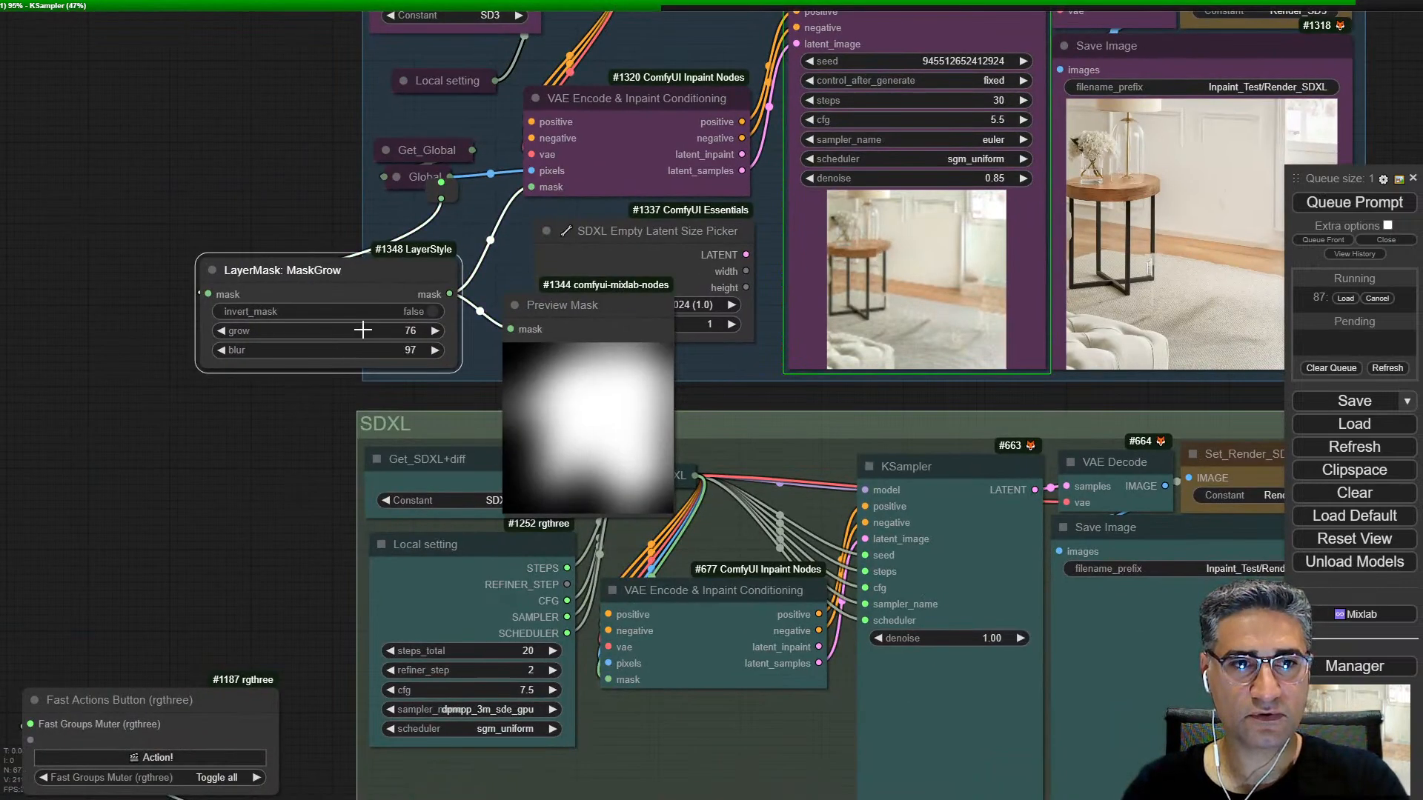
{"action": "left_click", "coordinate": [363, 333]}
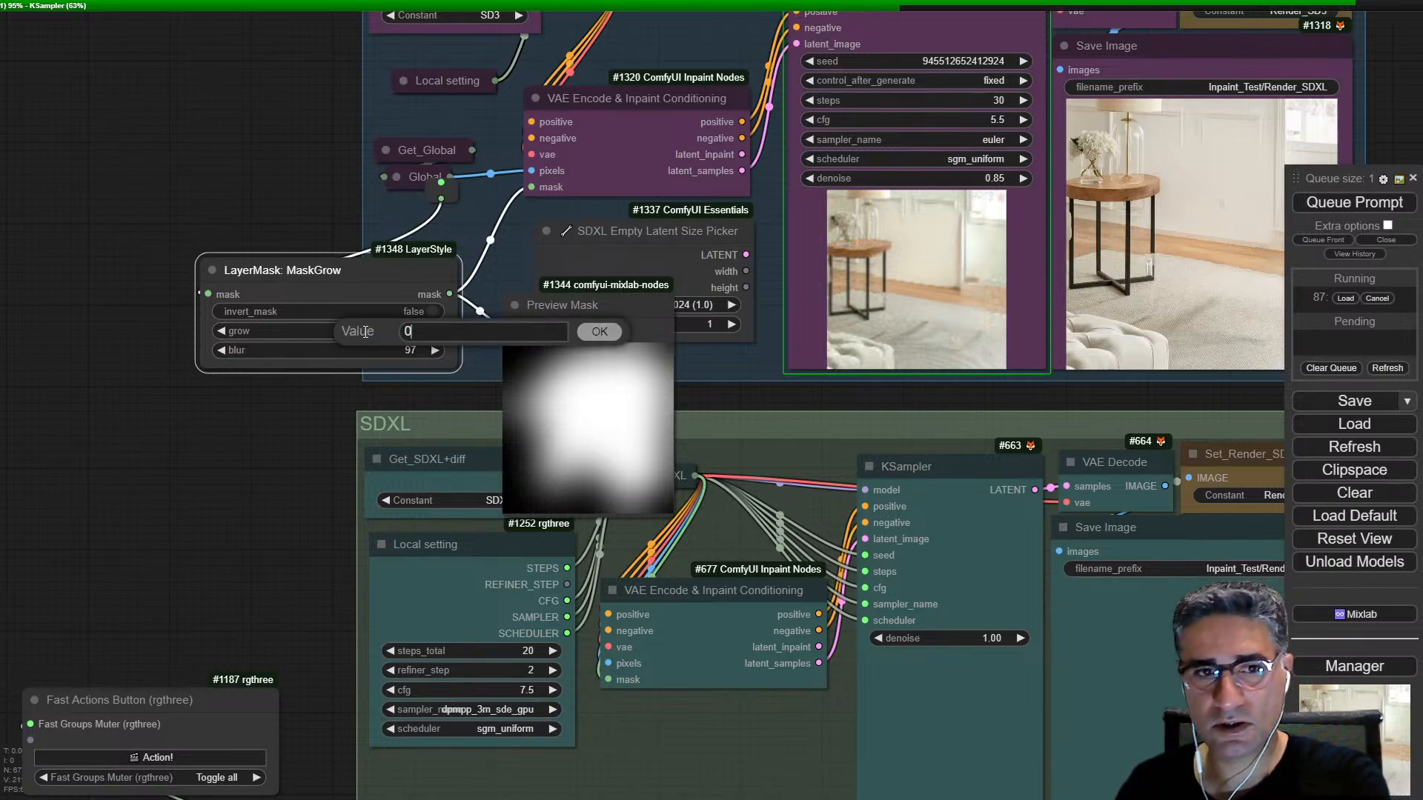
{"action": "key", "text": "Return"}
{"action": "left_click_drag", "start_coordinate": [372, 350], "coordinate": [364, 350]}
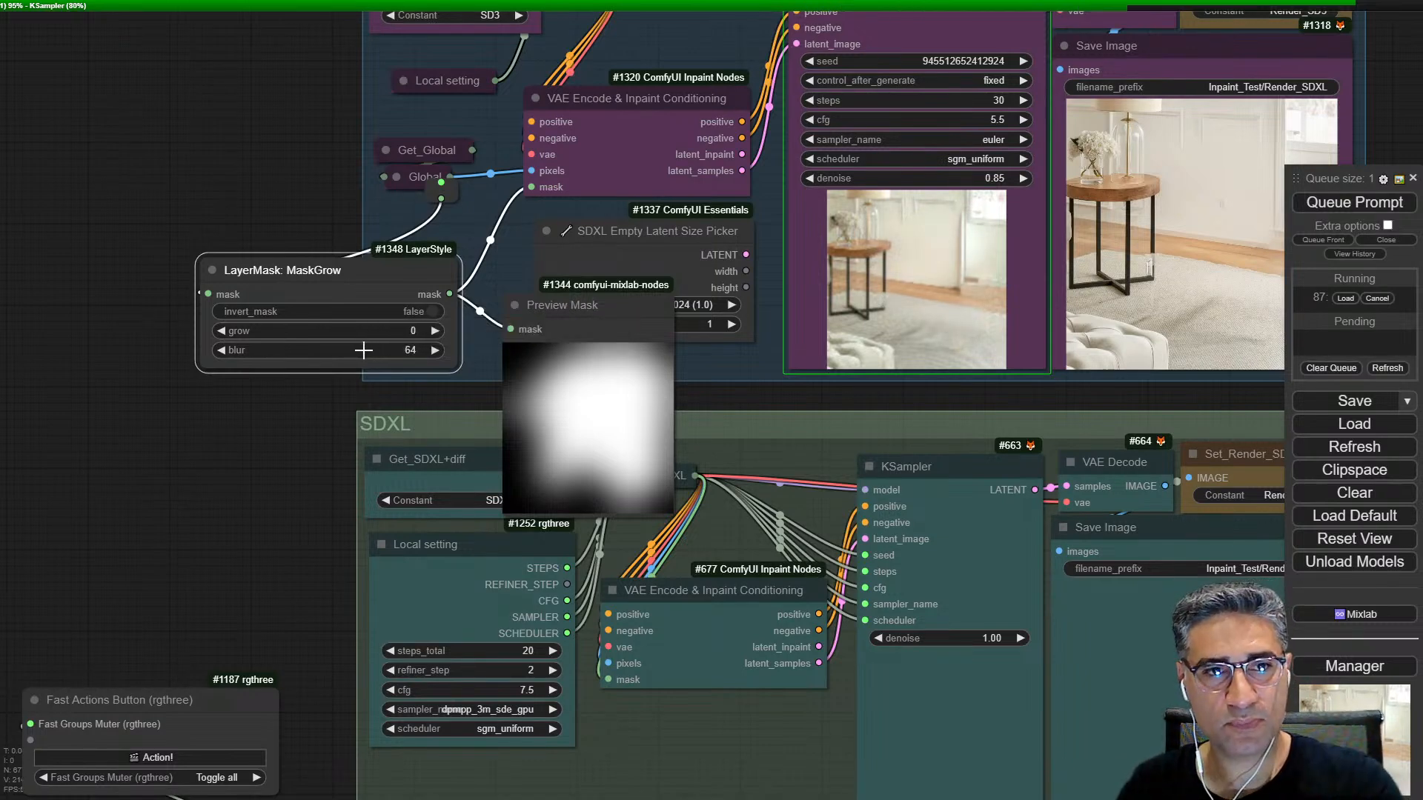
Step: Queue only the SD3 group's Save Image node with the reduced mask settings
{"action": "left_click_drag", "start_coordinate": [1049, 250], "coordinate": [908, 268]}
{"action": "scroll", "coordinate": [964, 265], "scroll_direction": "up", "scroll_amount": 5}
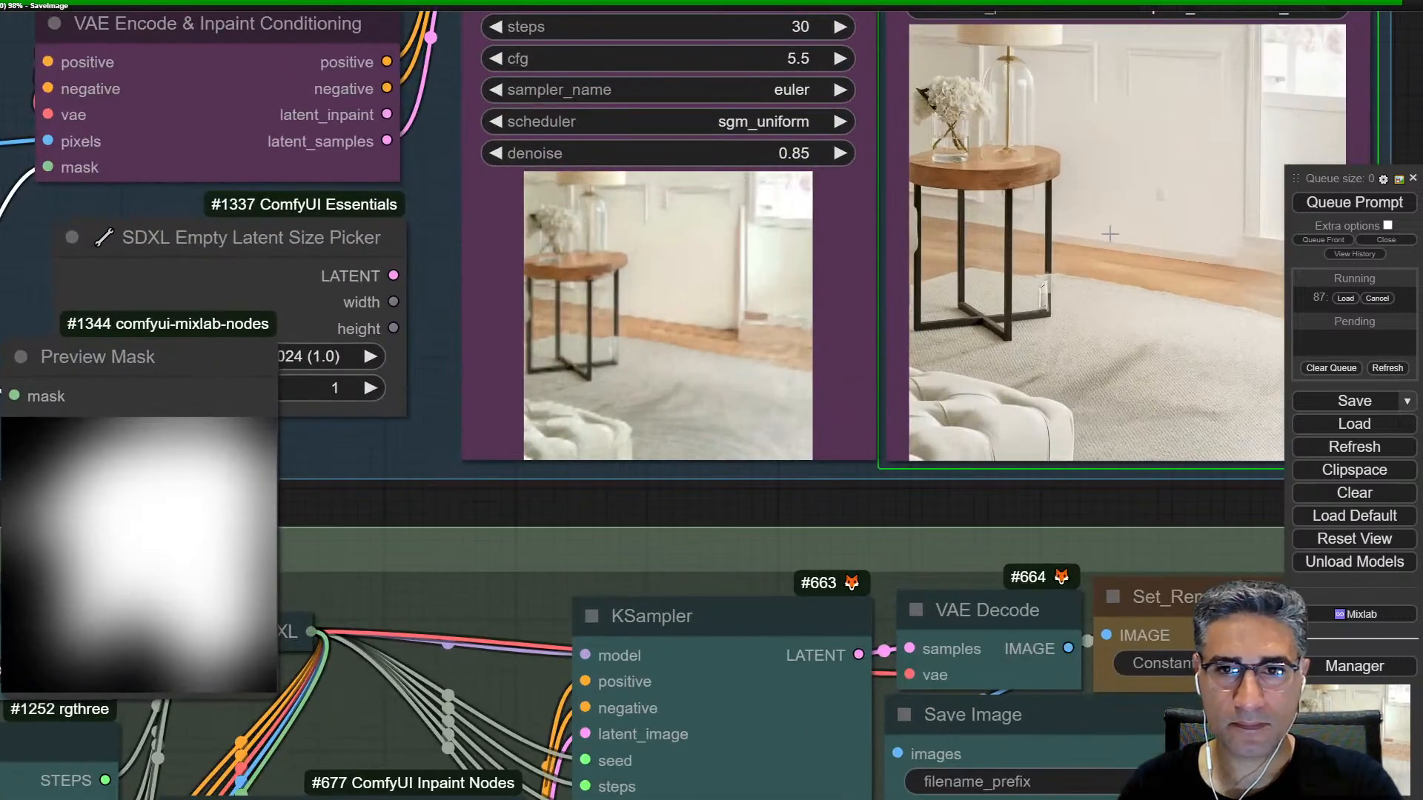
{"action": "right_click", "coordinate": [1104, 252]}
{"action": "left_click", "coordinate": [1178, 437]}
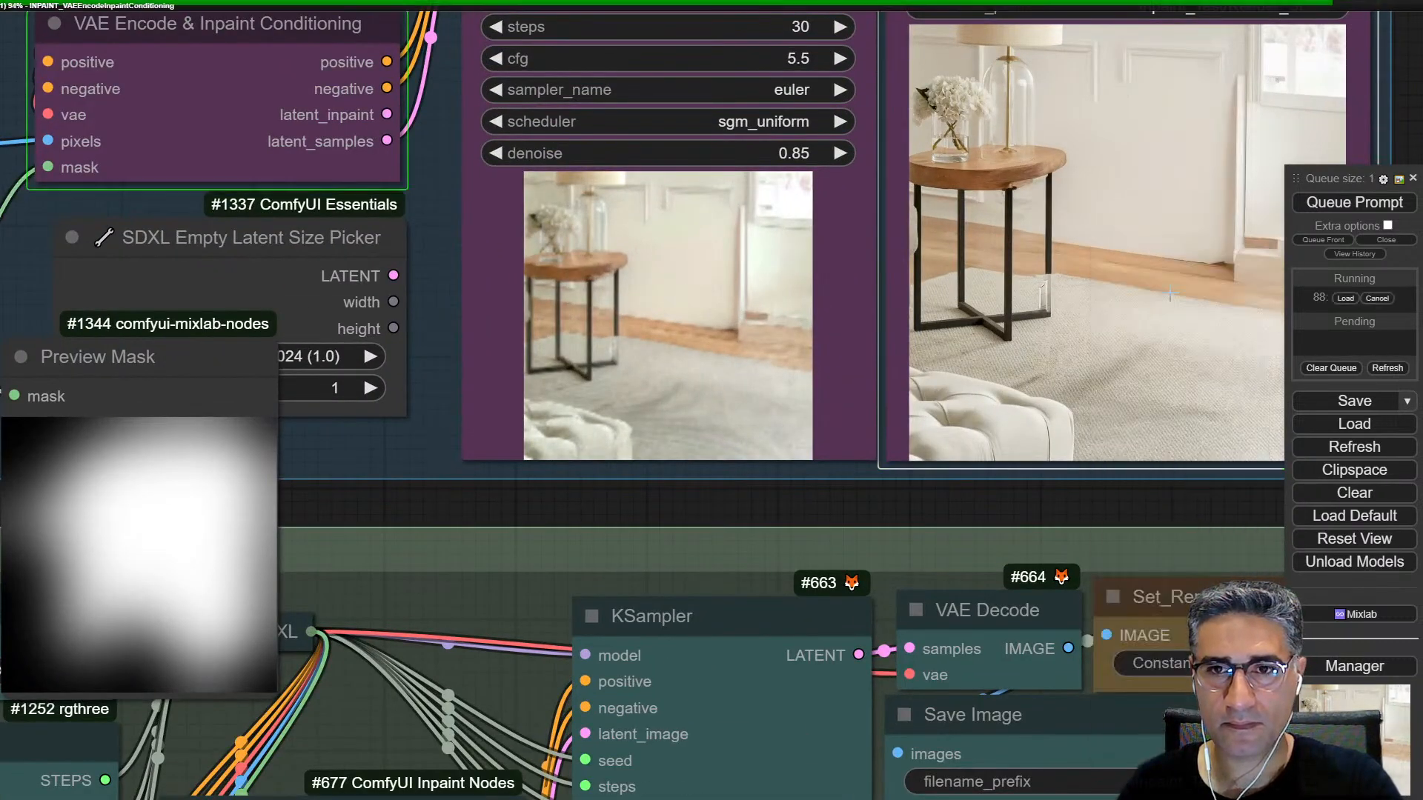
Step: Follow the SD3 KSampler preview and inspect the new Save Image render around the table, wall edge and rug
{"action": "scroll", "coordinate": [668, 317], "scroll_direction": "up", "scroll_amount": 3}
{"action": "scroll", "coordinate": [667, 317], "scroll_direction": "up", "scroll_amount": 2}
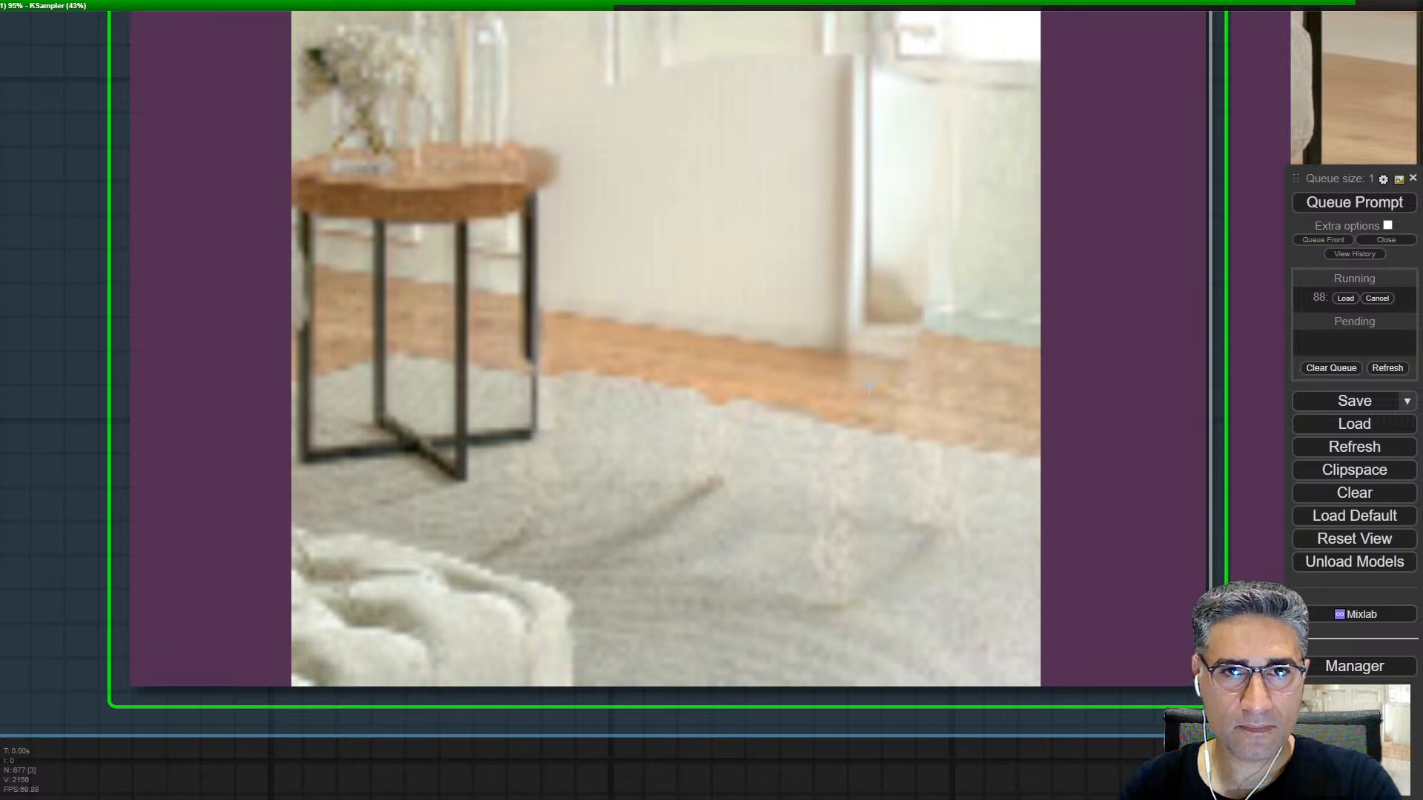
{"action": "left_click_drag", "start_coordinate": [675, 353], "coordinate": [675, 478]}
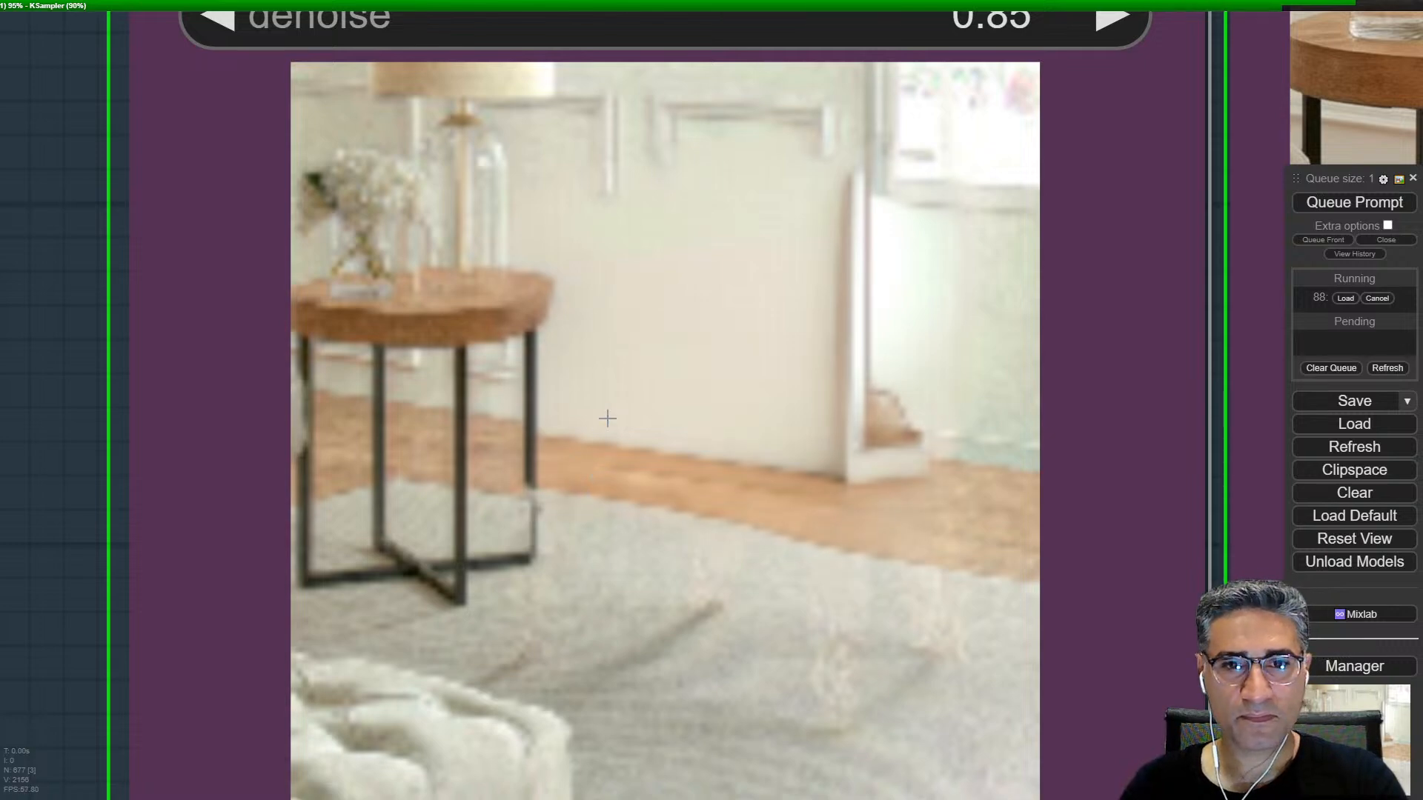
{"action": "scroll", "coordinate": [599, 427], "scroll_direction": "down", "scroll_amount": 4}
{"action": "left_click_drag", "start_coordinate": [678, 473], "coordinate": [48, 508]}
{"action": "left_click_drag", "start_coordinate": [986, 420], "coordinate": [930, 555]}
{"action": "scroll", "coordinate": [930, 554], "scroll_direction": "down", "scroll_amount": 1}
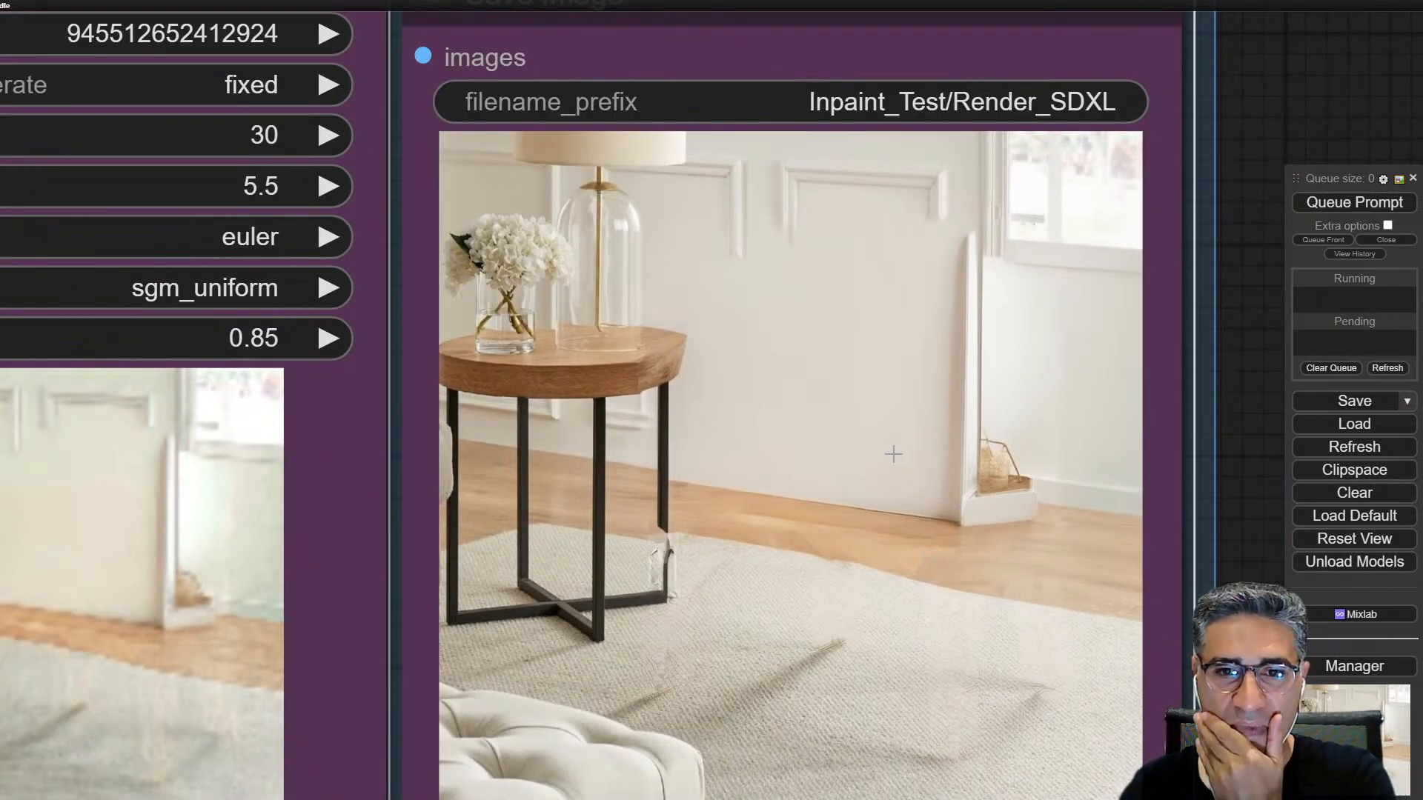
{"action": "scroll", "coordinate": [893, 453], "scroll_direction": "down", "scroll_amount": 15}
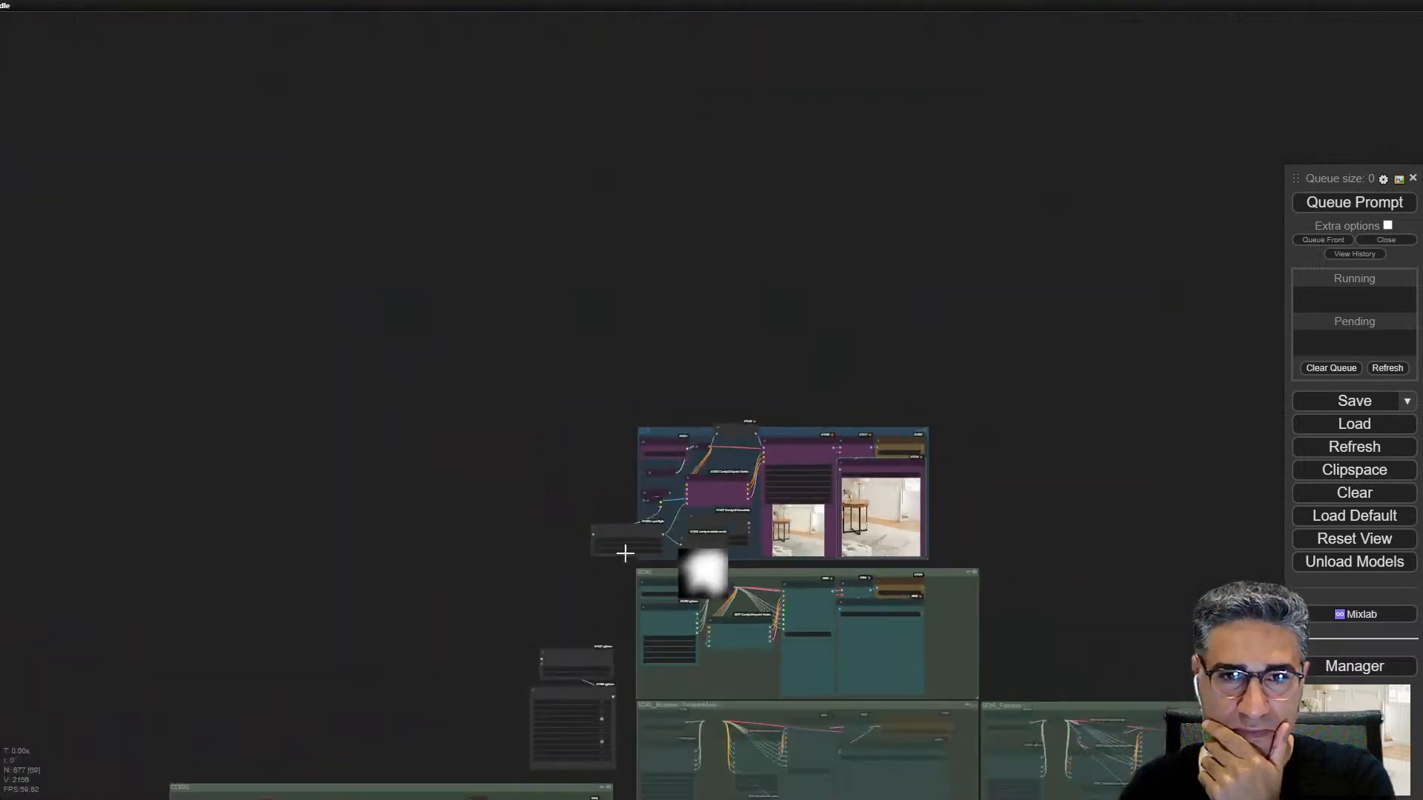
Step: Add a Preview Image node to the Load Image node's IMAGE output and queue only that preview
{"action": "left_click_drag", "start_coordinate": [296, 519], "coordinate": [499, 107]}
{"action": "scroll", "coordinate": [499, 107], "scroll_direction": "down", "scroll_amount": 5}
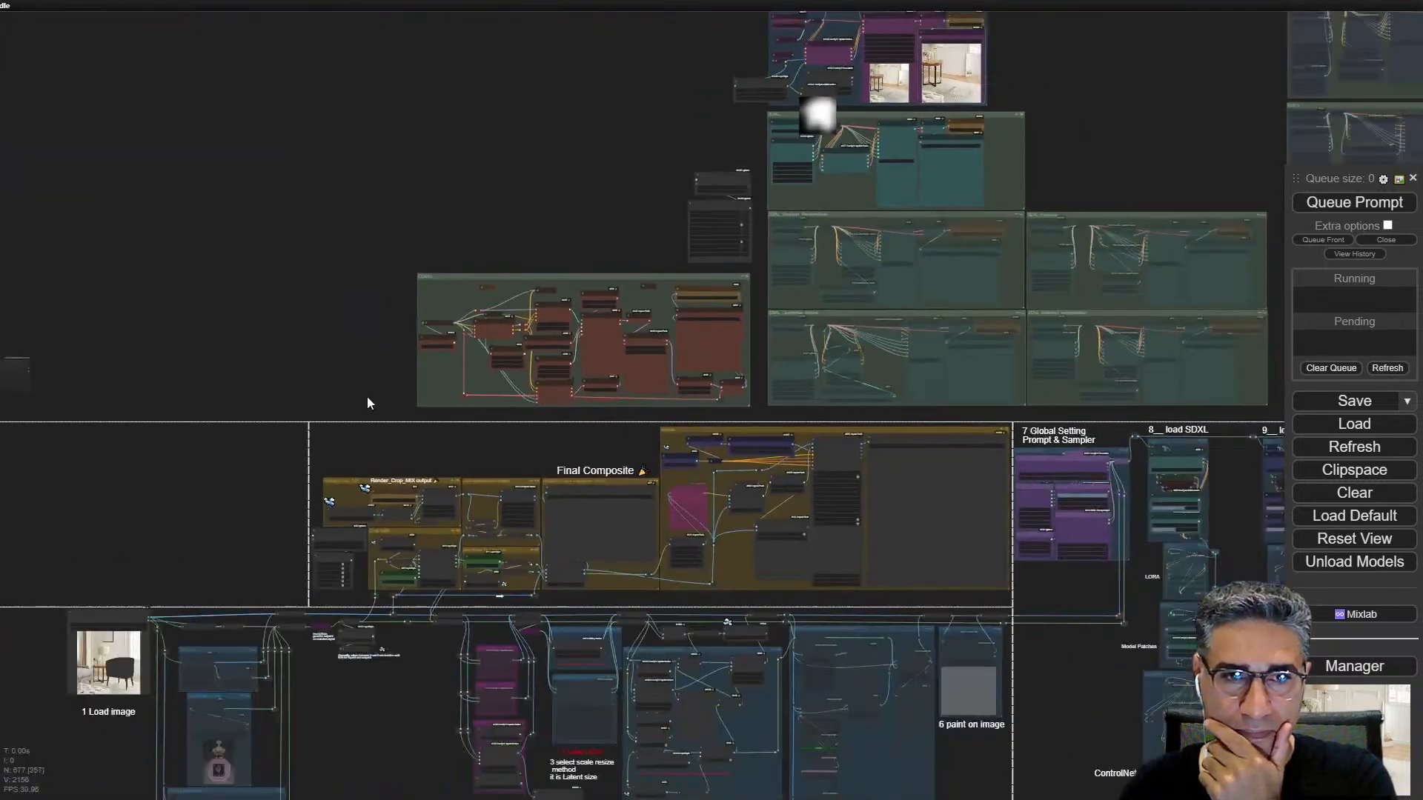
{"action": "scroll", "coordinate": [322, 482], "scroll_direction": "up", "scroll_amount": 10}
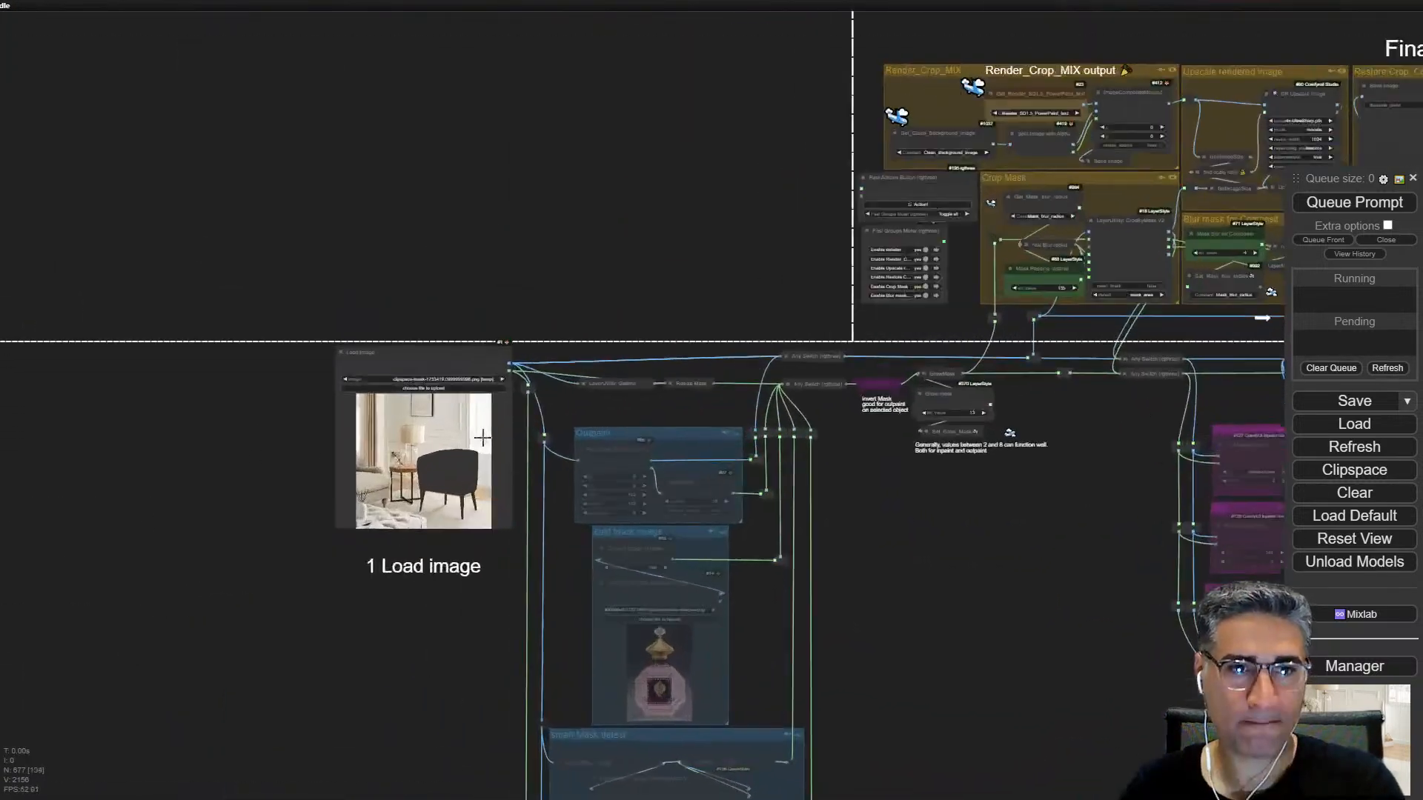
{"action": "scroll", "coordinate": [481, 438], "scroll_direction": "up", "scroll_amount": 2}
{"action": "scroll", "coordinate": [429, 383], "scroll_direction": "down", "scroll_amount": 3}
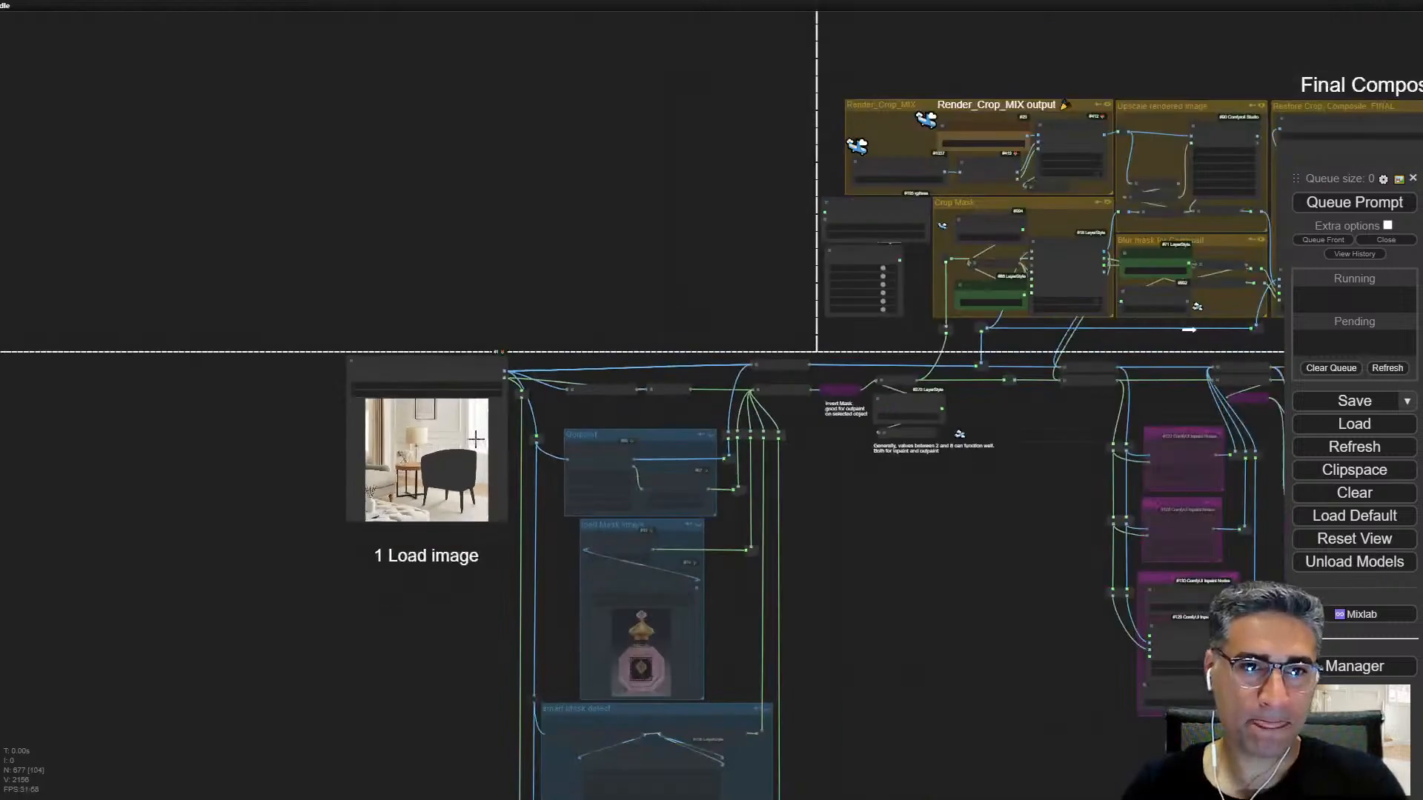
{"action": "scroll", "coordinate": [493, 379], "scroll_direction": "up", "scroll_amount": 7}
{"action": "left_click_drag", "start_coordinate": [519, 359], "coordinate": [622, 145]}
{"action": "left_click", "coordinate": [644, 267]}
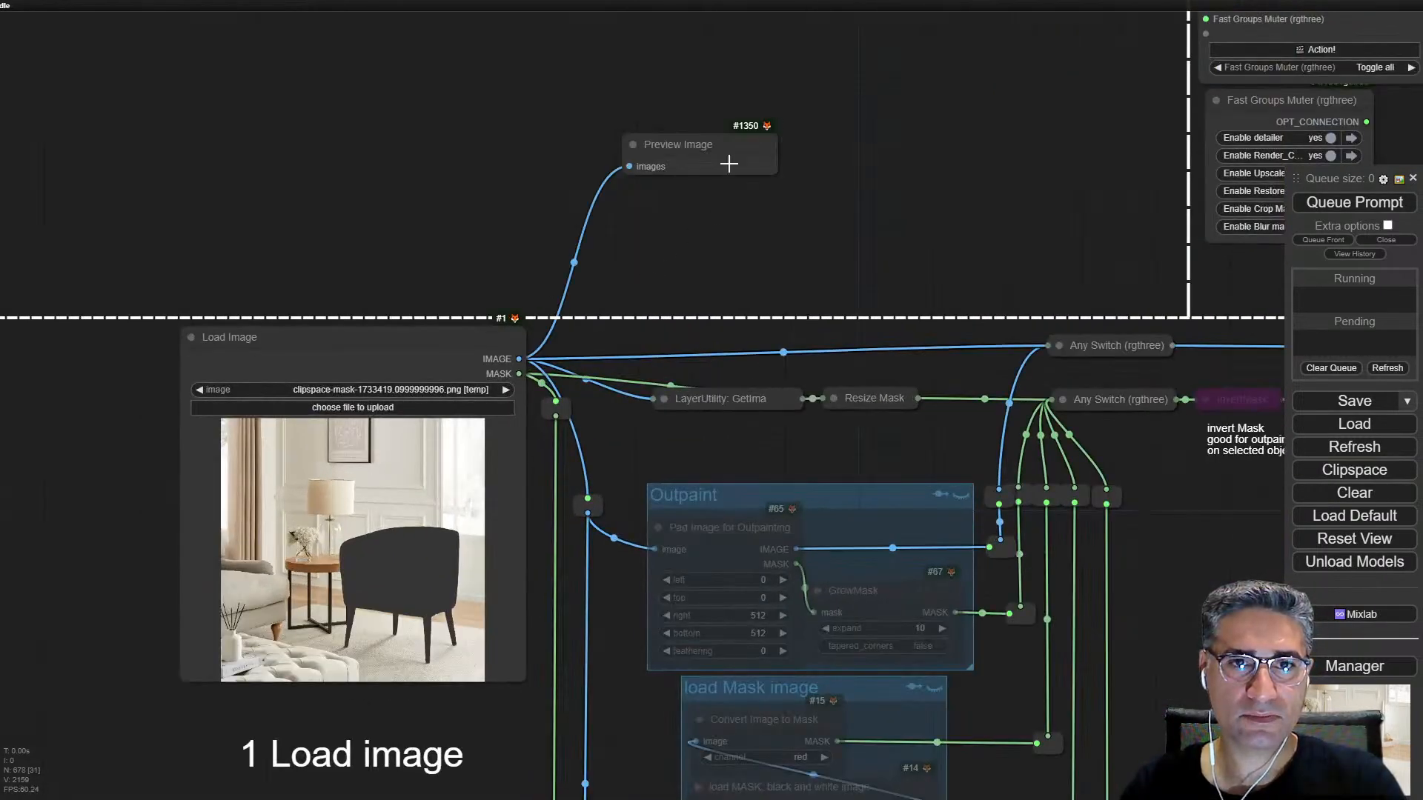
{"action": "right_click", "coordinate": [724, 145]}
{"action": "left_click", "coordinate": [817, 252]}
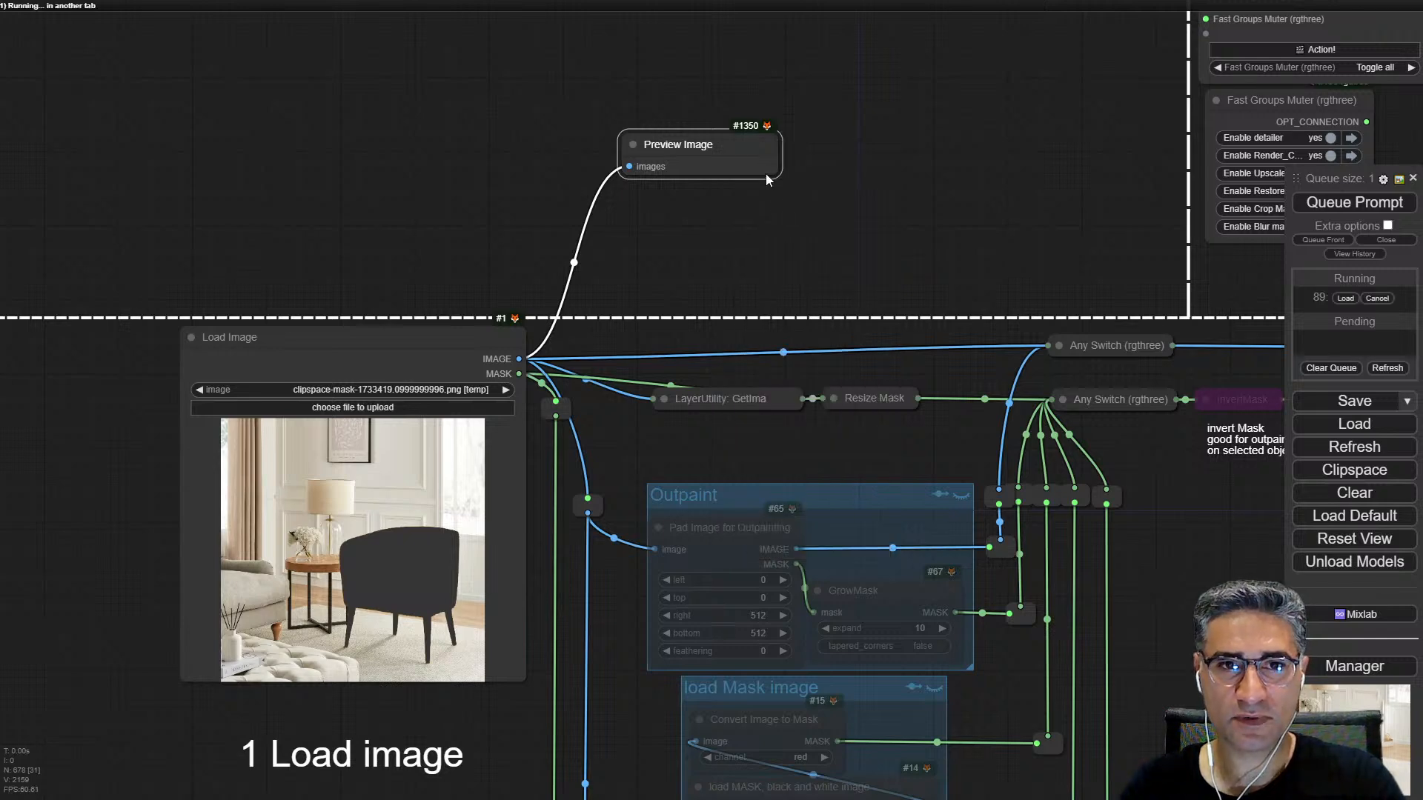
Step: Enlarge the new Preview Image node and place it beside the SD3 group's Save Image node for side-by-side comparison
{"action": "left_click_drag", "start_coordinate": [775, 169], "coordinate": [915, 326]}
{"action": "scroll", "coordinate": [982, 245], "scroll_direction": "down", "scroll_amount": 6}
{"action": "left_click_drag", "start_coordinate": [656, 441], "coordinate": [1199, 114]}
{"action": "left_click_drag", "start_coordinate": [1178, 65], "coordinate": [1108, 130]}
{"action": "scroll", "coordinate": [1104, 141], "scroll_direction": "up", "scroll_amount": 6}
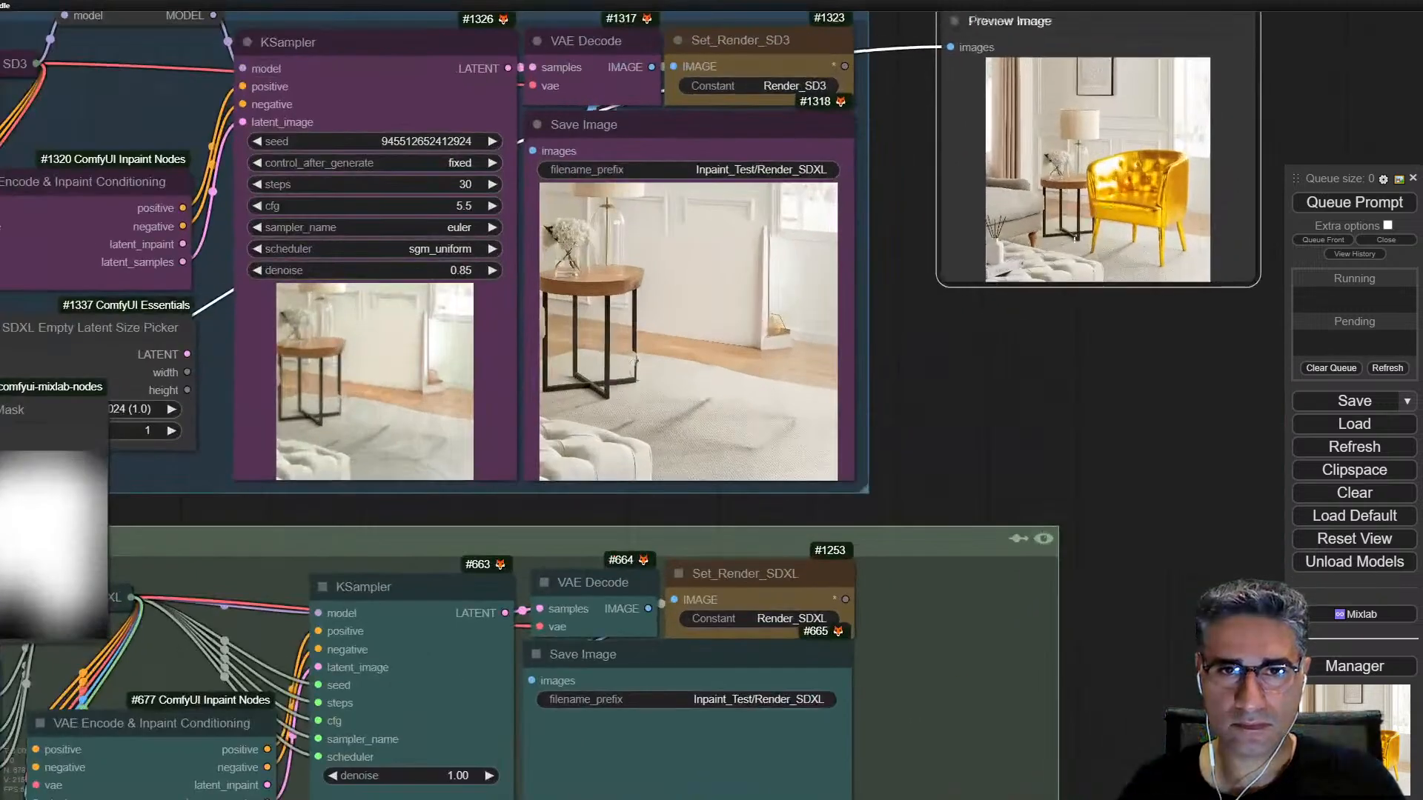
{"action": "left_click_drag", "start_coordinate": [1015, 9], "coordinate": [975, 99]}
{"action": "left_click_drag", "start_coordinate": [1219, 379], "coordinate": [1207, 460]}
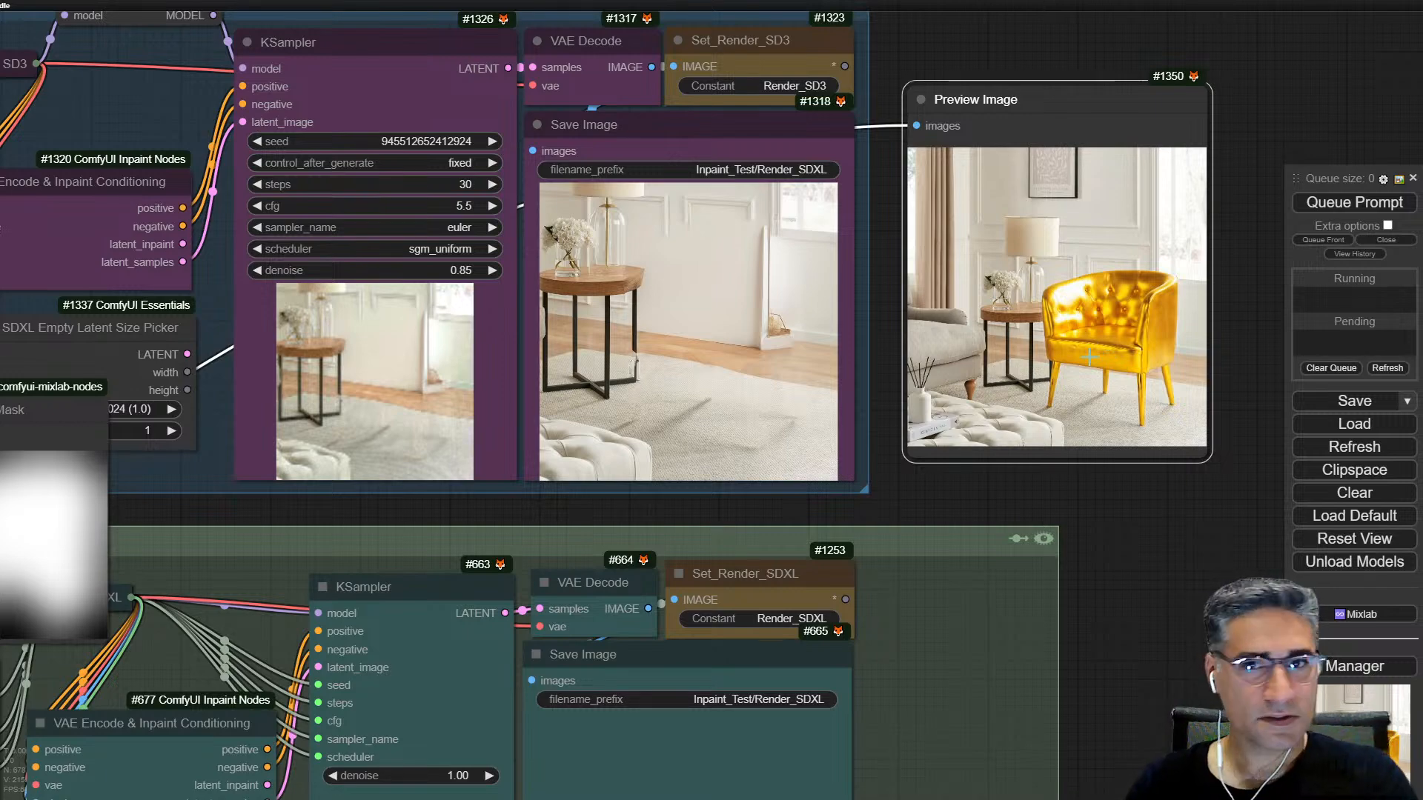
Step: Compare the original image with the SD3 render, and set the LayerMask: MaskGrow node to grow 16 and blur 27
{"action": "scroll", "coordinate": [1132, 344], "scroll_direction": "up", "scroll_amount": 10}
{"action": "scroll", "coordinate": [1127, 371], "scroll_direction": "down", "scroll_amount": 5}
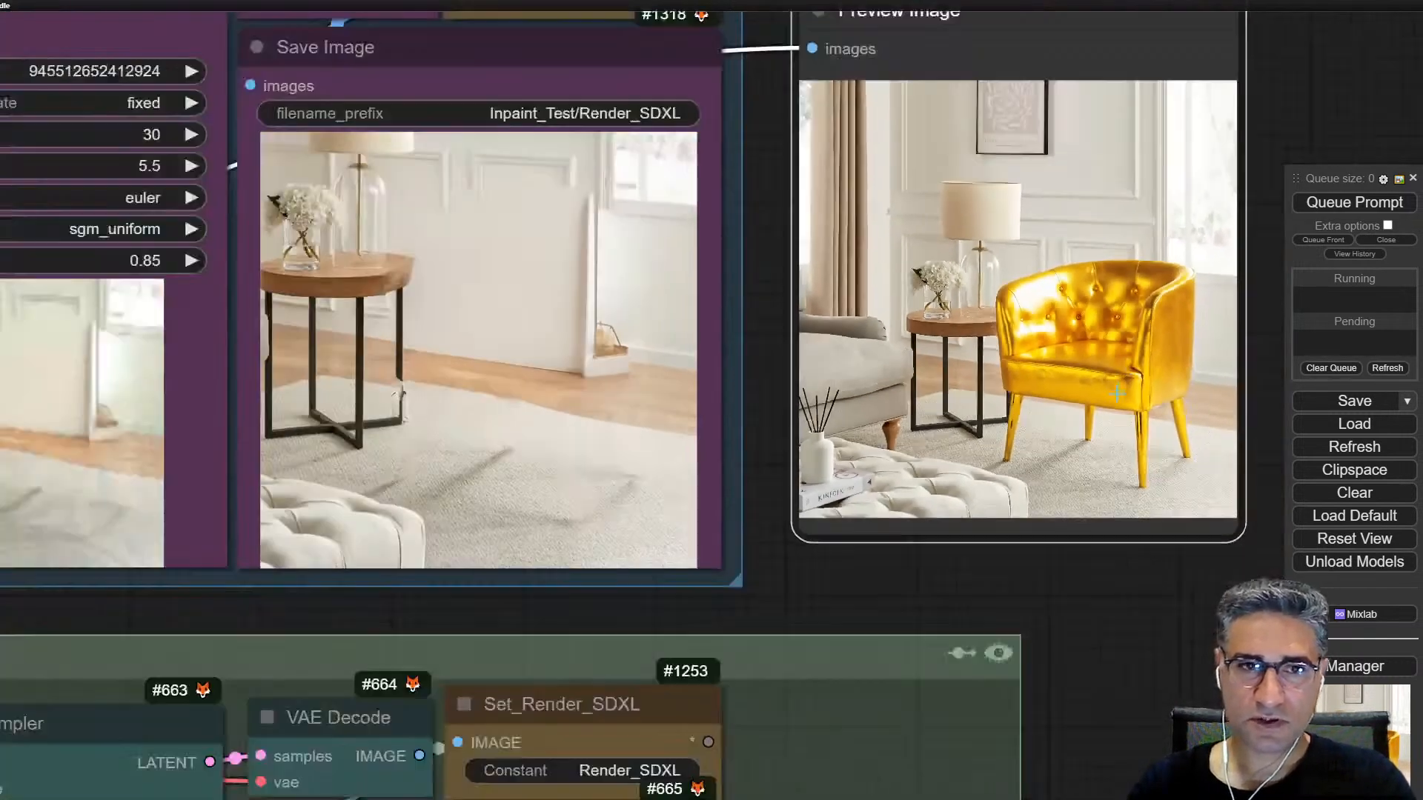
{"action": "scroll", "coordinate": [596, 406], "scroll_direction": "up", "scroll_amount": 8}
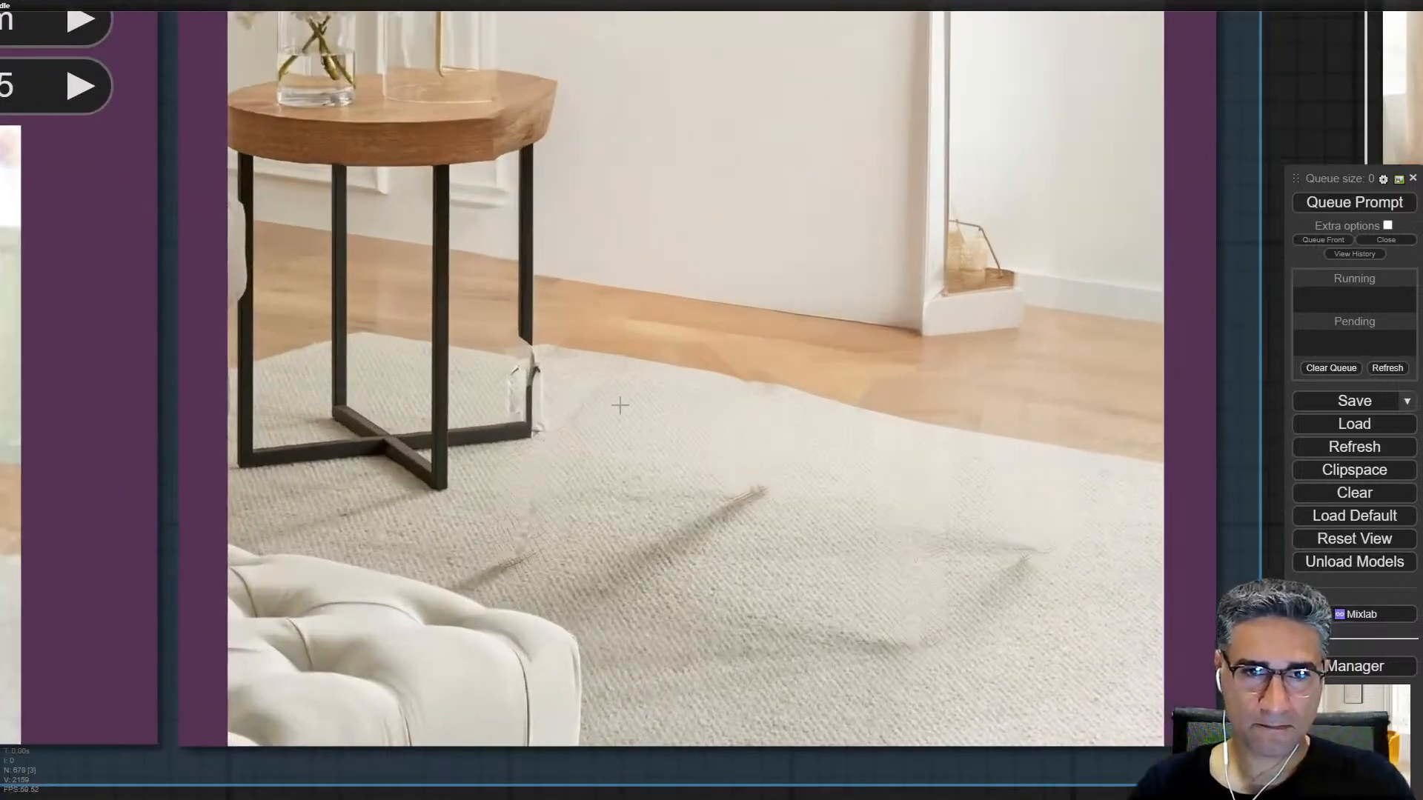
{"action": "scroll", "coordinate": [795, 537], "scroll_direction": "down", "scroll_amount": 8}
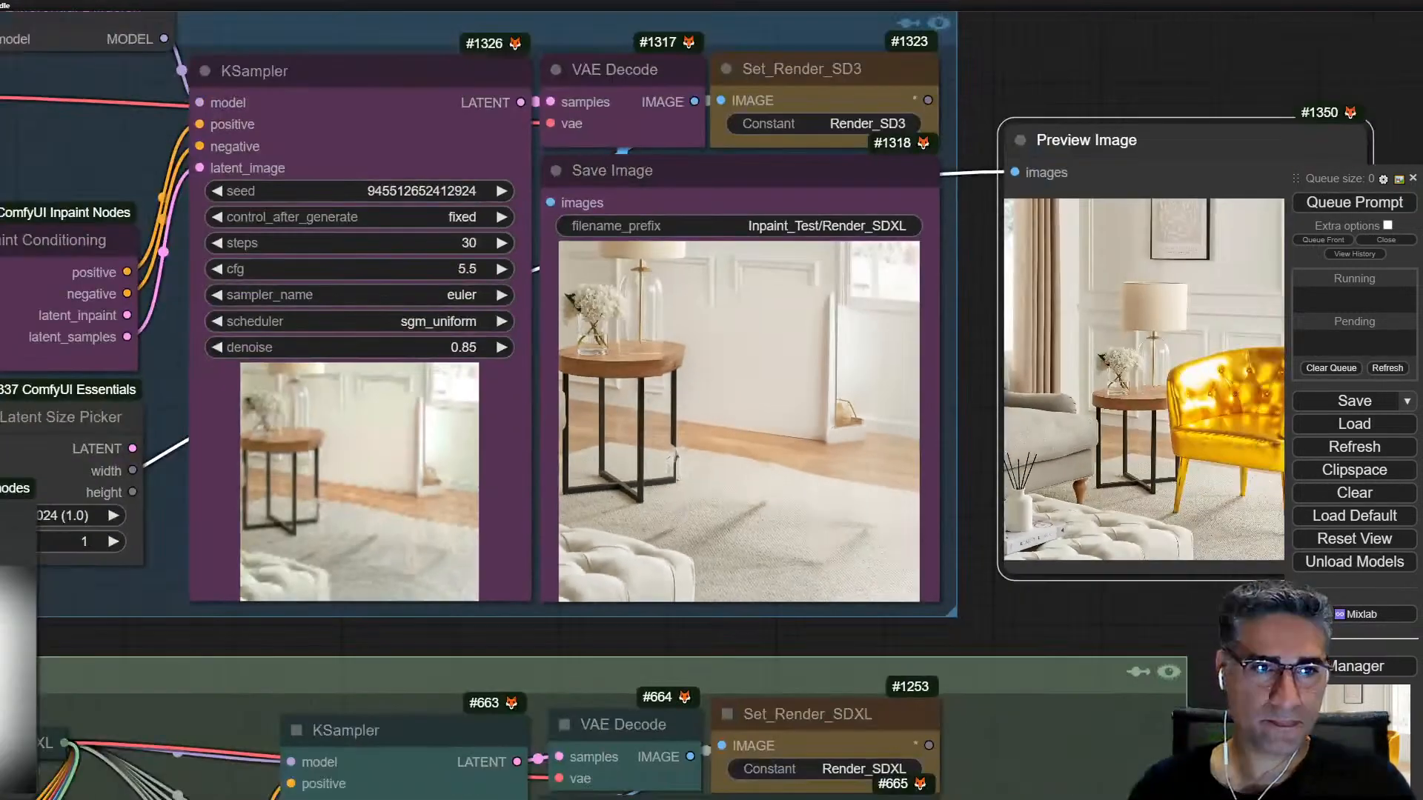
{"action": "left_click_drag", "start_coordinate": [169, 523], "coordinate": [782, 370]}
{"action": "left_click_drag", "start_coordinate": [232, 397], "coordinate": [252, 421]}
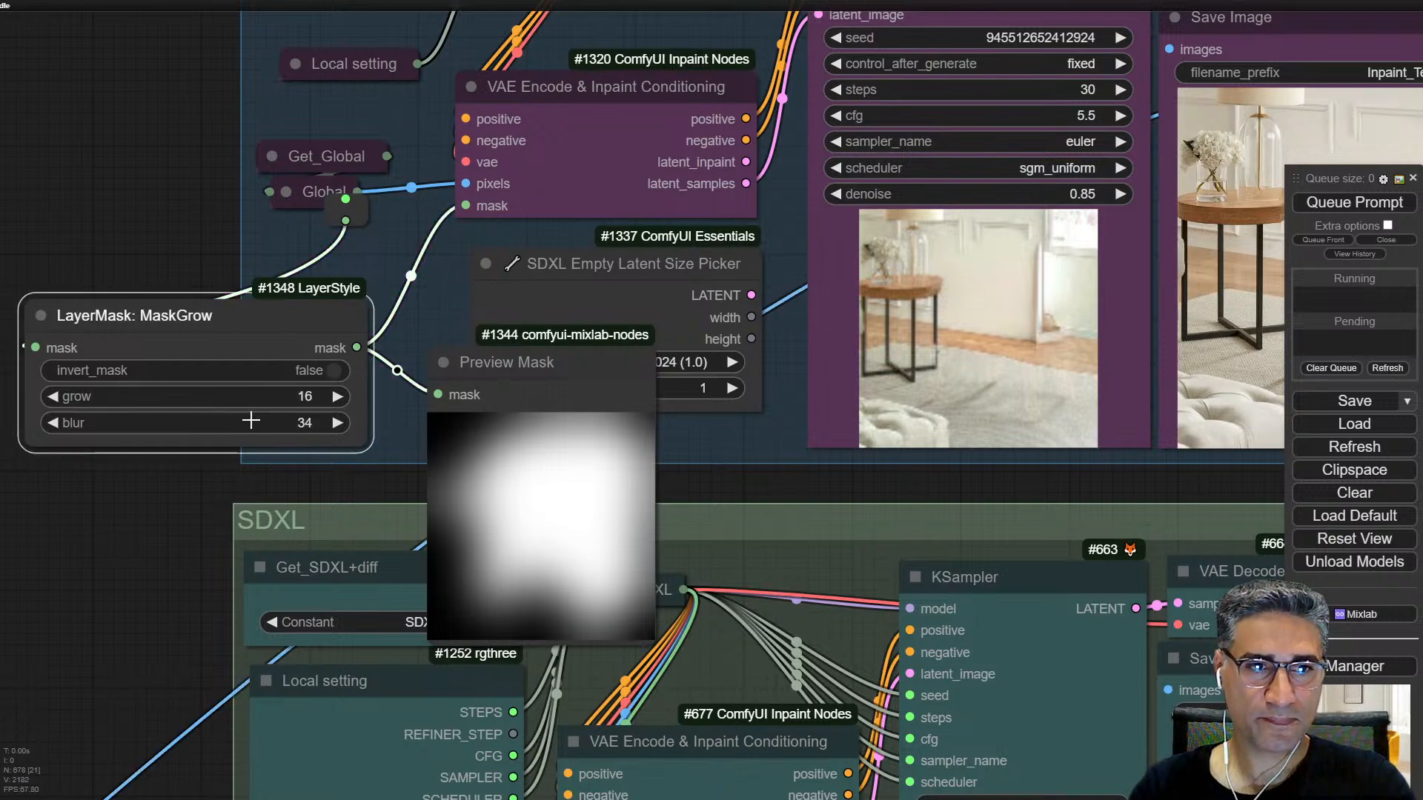
Step: Queue only the SD3 group's Save Image node to render with the readjusted mask
{"action": "left_click_drag", "start_coordinate": [1155, 297], "coordinate": [862, 322]}
{"action": "right_click", "coordinate": [1080, 278]}
{"action": "left_click", "coordinate": [1196, 442]}
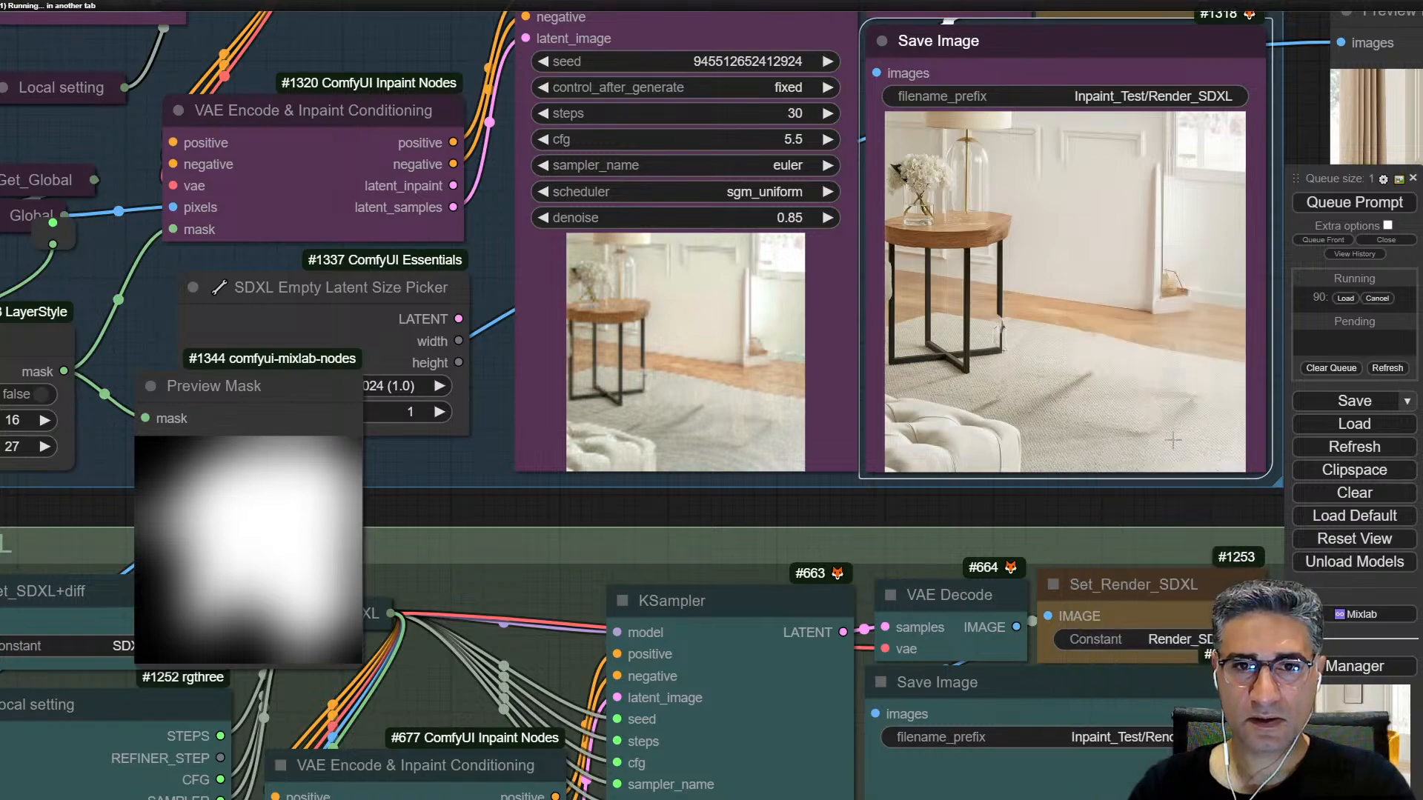
Step: Queue only the Preview Mask node connected to LayerMask: MaskGrow
{"action": "left_click_drag", "start_coordinate": [668, 396], "coordinate": [933, 290]}
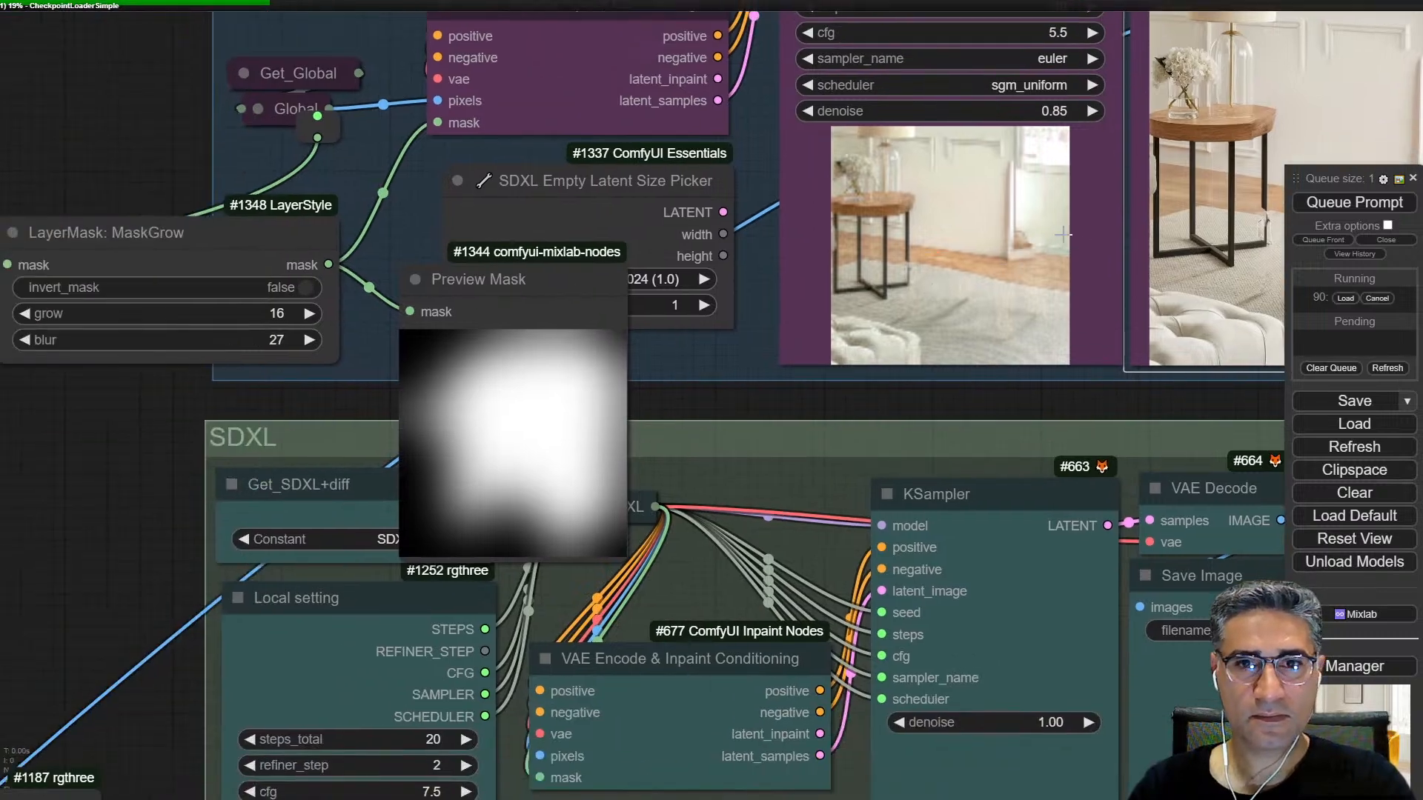
{"action": "scroll", "coordinate": [964, 220], "scroll_direction": "up", "scroll_amount": 5}
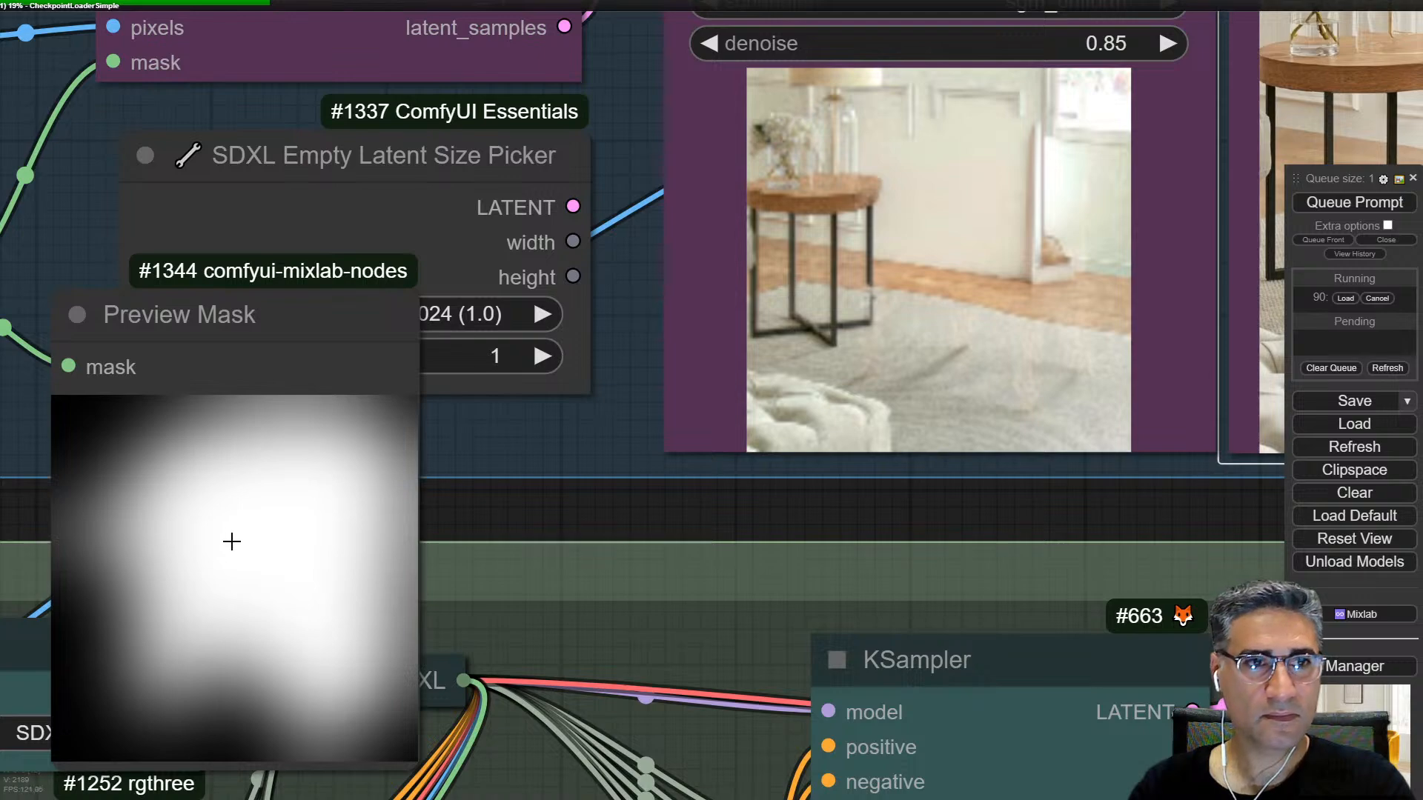
{"action": "right_click", "coordinate": [235, 530]}
{"action": "left_click", "coordinate": [283, 501]}
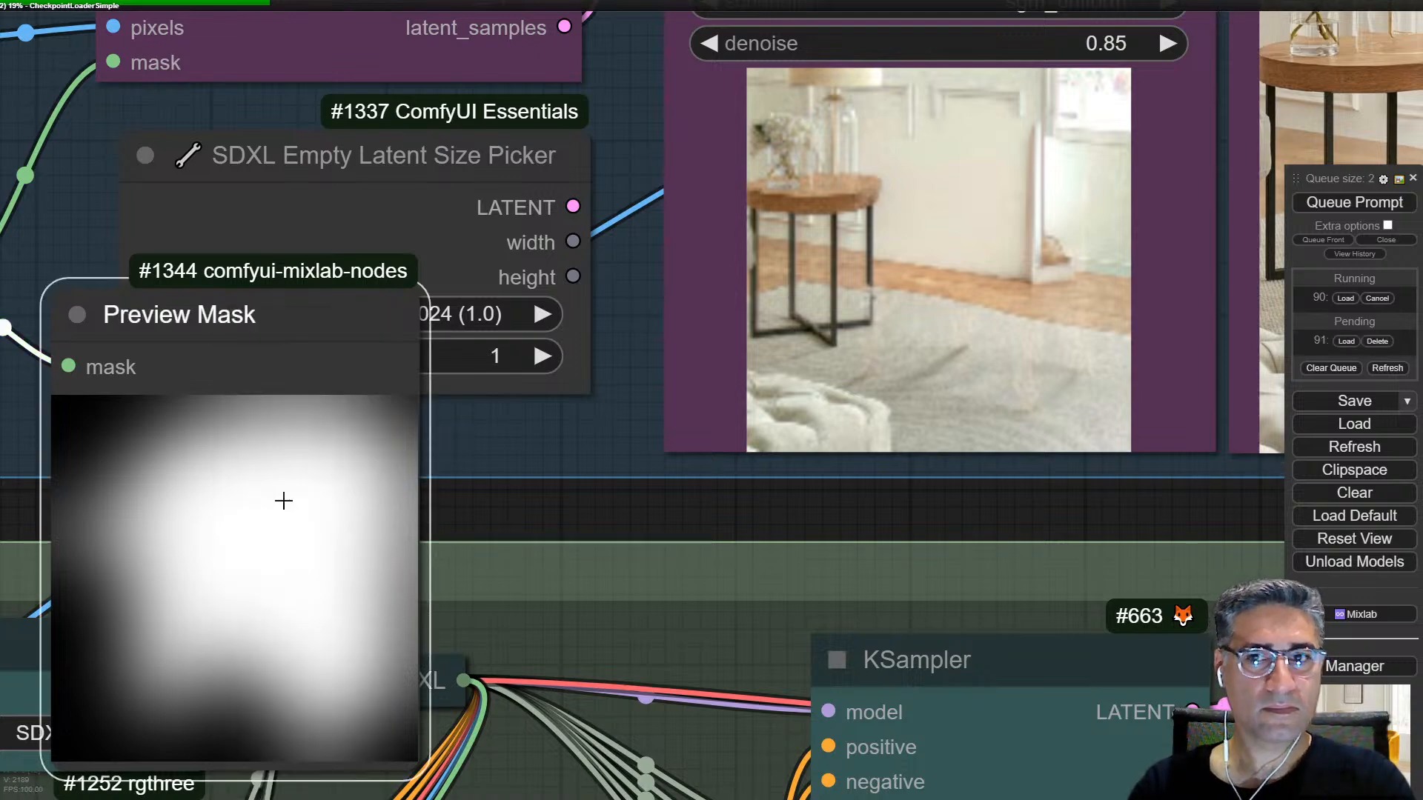
Step: Compare the blurred mask preview with the current SD3 render in the Save Image node
{"action": "scroll", "coordinate": [963, 255], "scroll_direction": "down", "scroll_amount": 8}
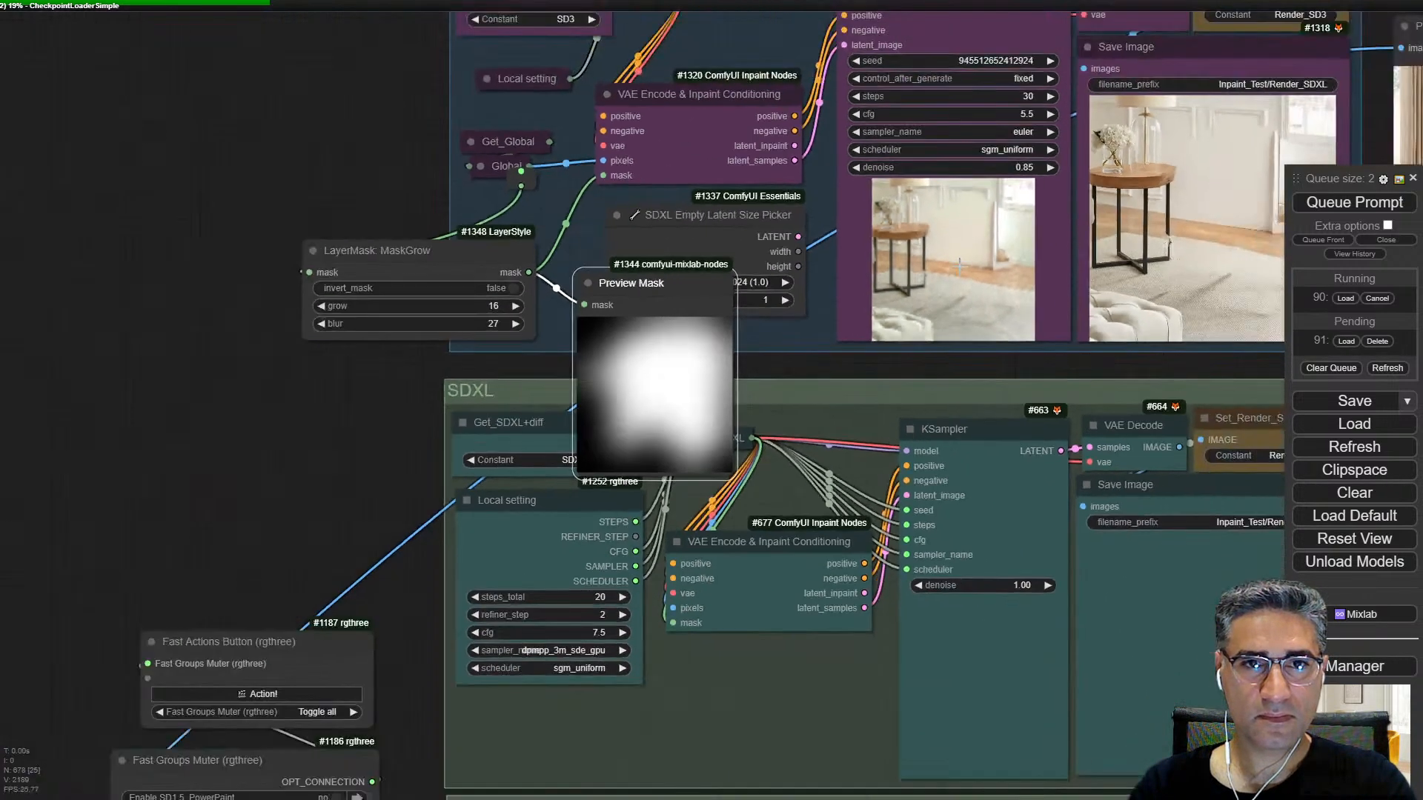
{"action": "left_click_drag", "start_coordinate": [959, 264], "coordinate": [939, 357]}
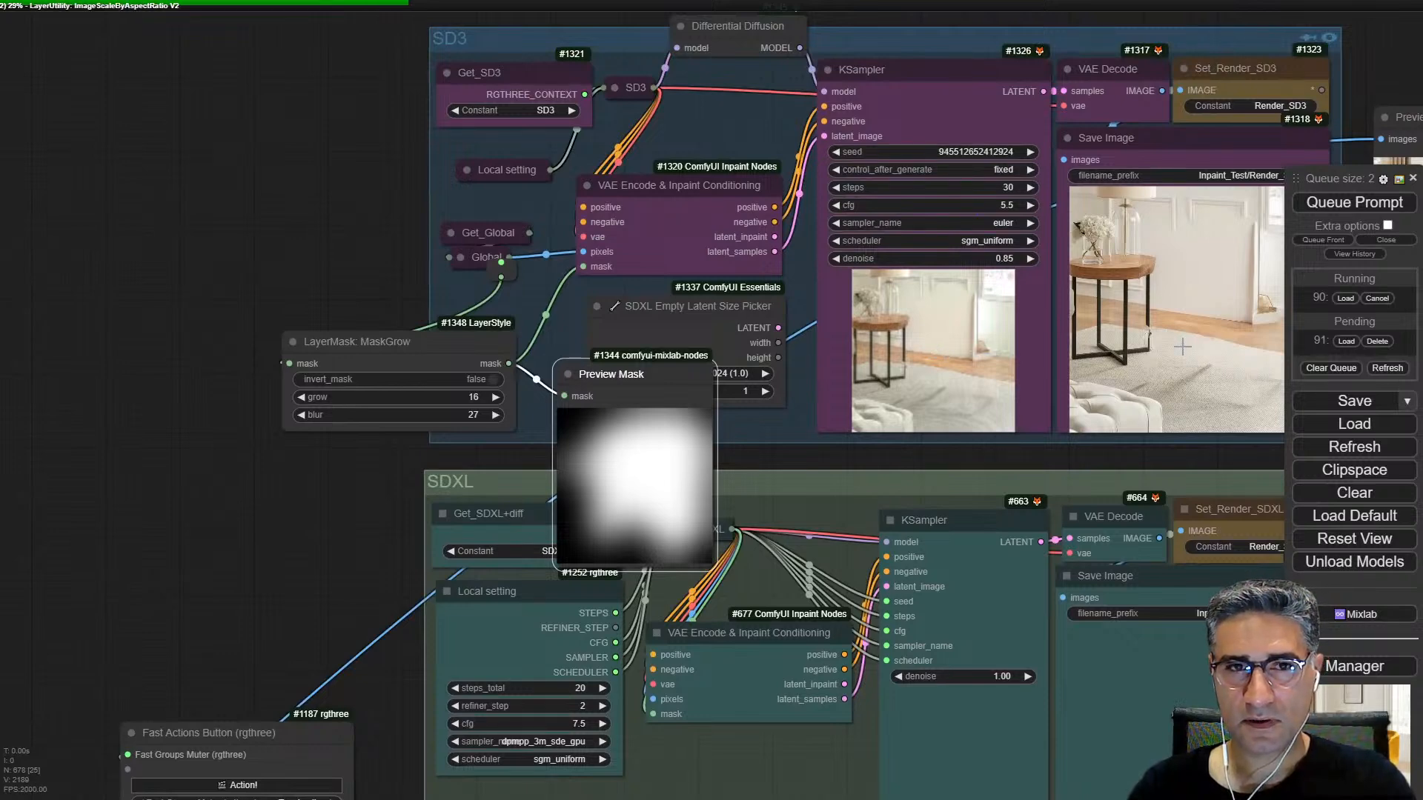
{"action": "left_click_drag", "start_coordinate": [1182, 347], "coordinate": [955, 350]}
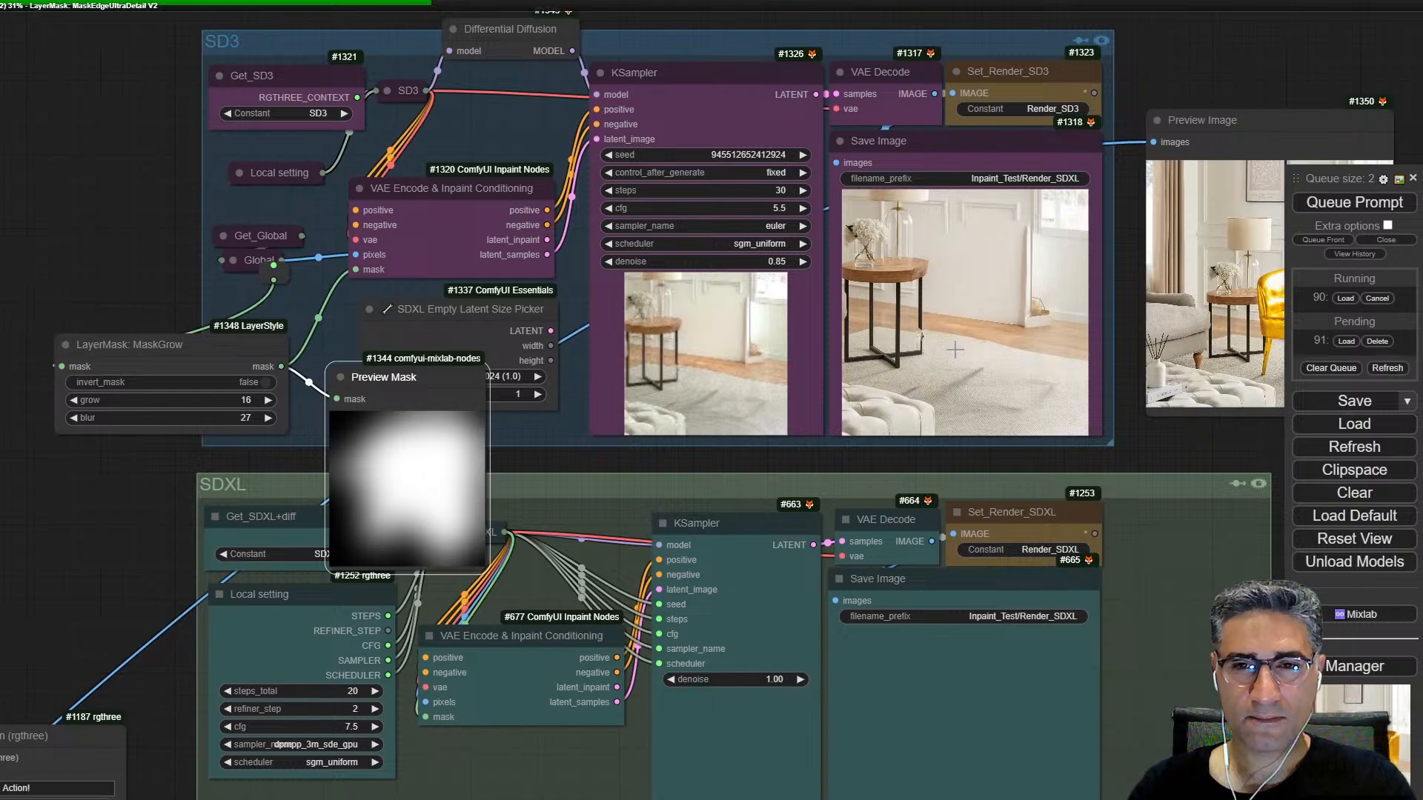
{"action": "scroll", "coordinate": [955, 350], "scroll_direction": "up", "scroll_amount": 5}
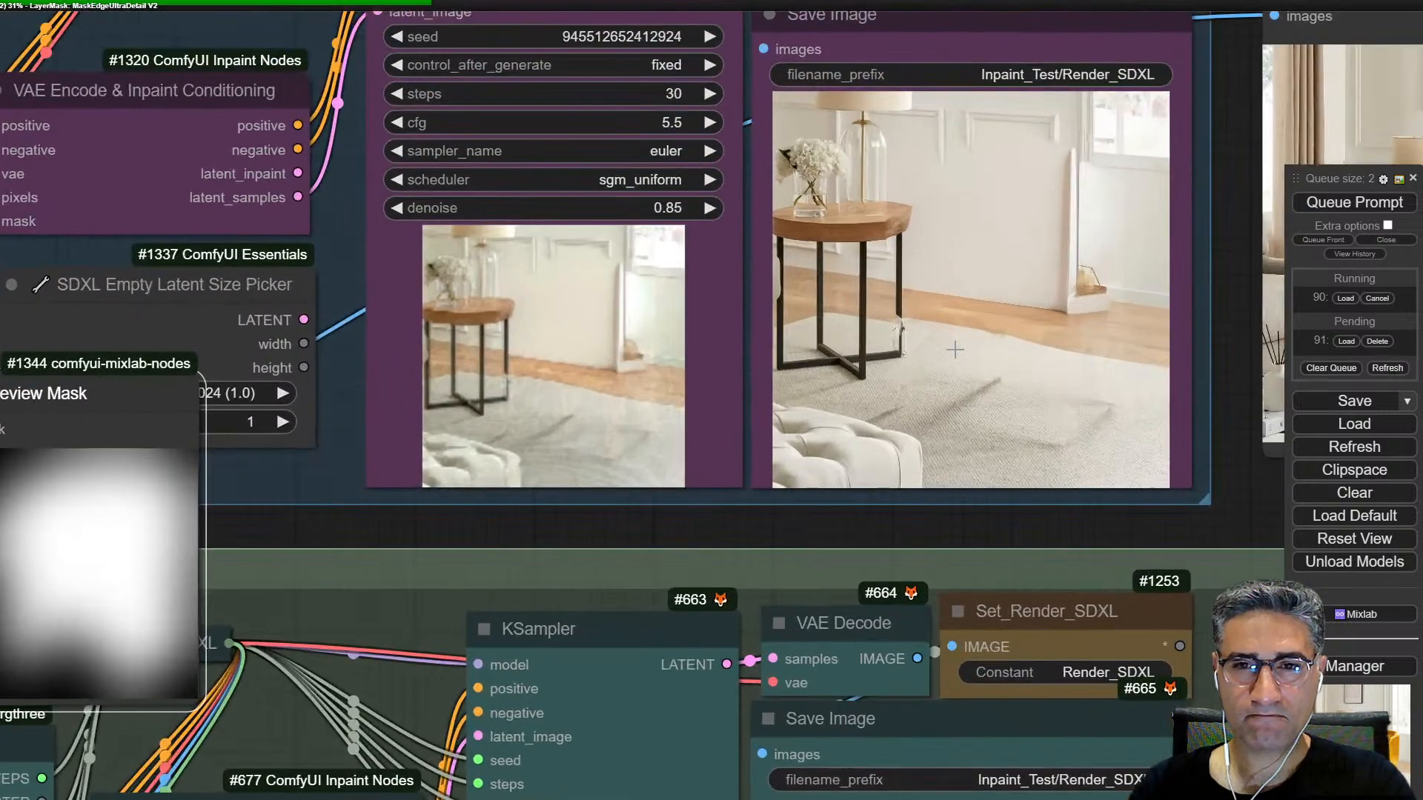
{"action": "scroll", "coordinate": [235, 75], "scroll_direction": "down", "scroll_amount": 18}
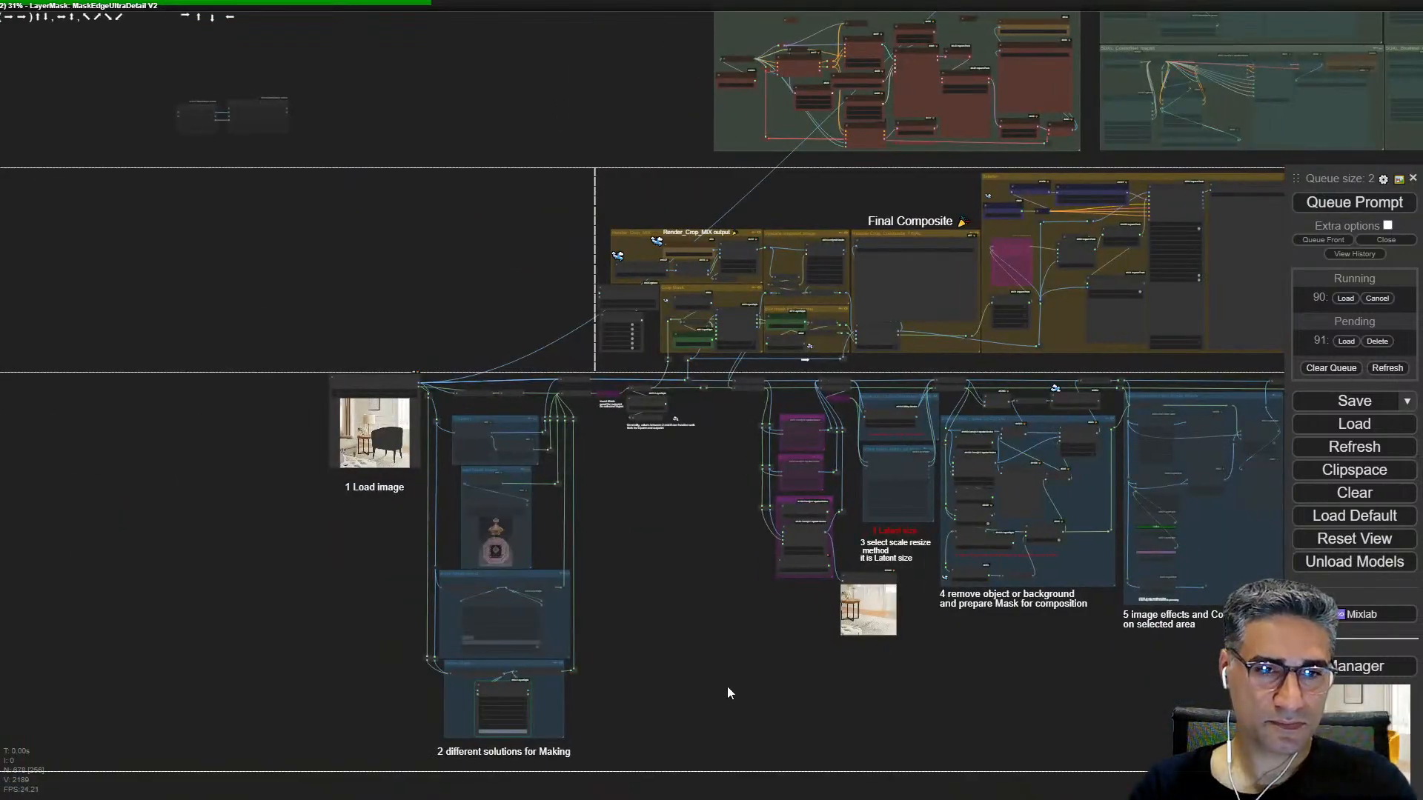
Step: Examine the LayerMask: MaskEdgeUltraDetail V2 node and its settings in the Refine Mask group
{"action": "left_click_drag", "start_coordinate": [733, 692], "coordinate": [708, 665]}
{"action": "scroll", "coordinate": [486, 689], "scroll_direction": "up", "scroll_amount": 3}
{"action": "scroll", "coordinate": [453, 678], "scroll_direction": "up", "scroll_amount": 6}
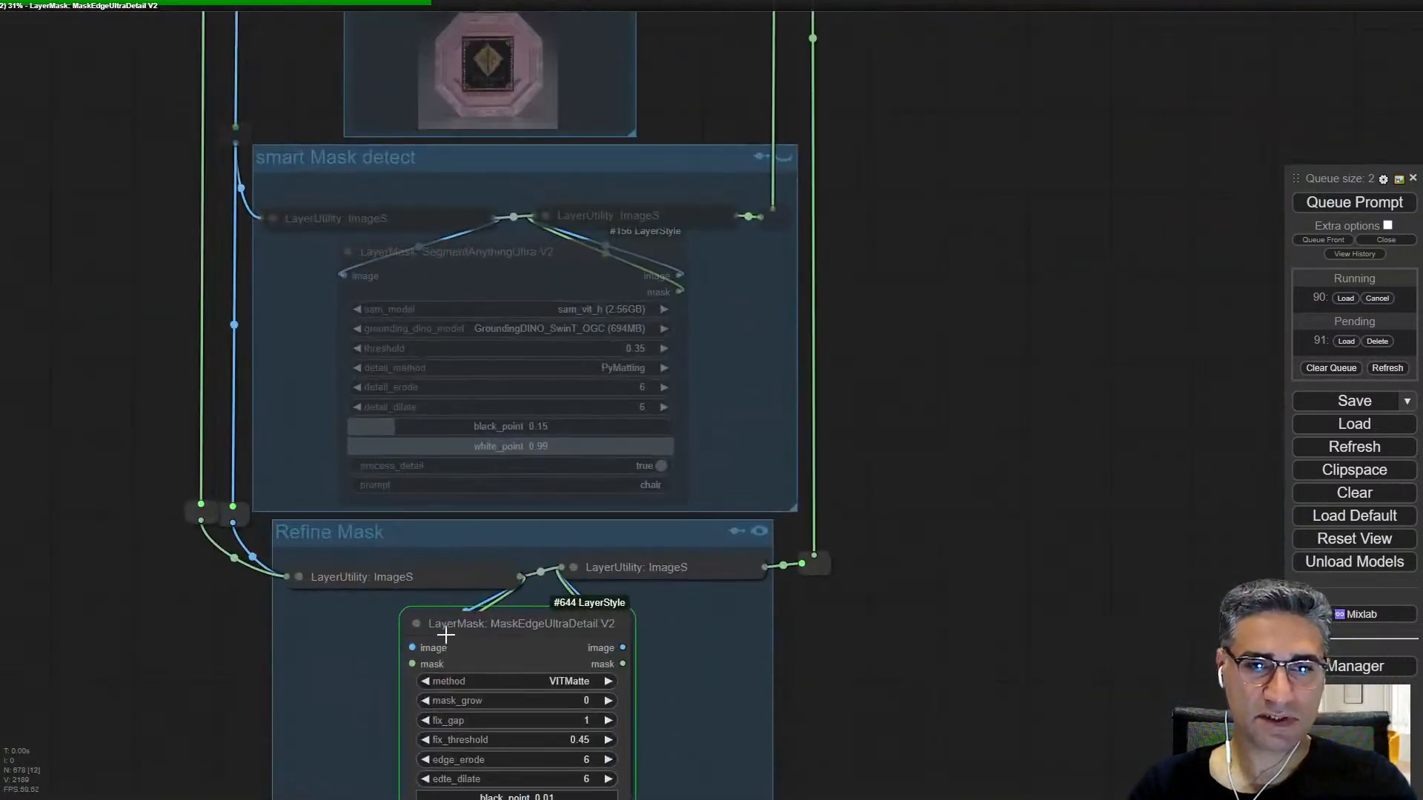
{"action": "scroll", "coordinate": [455, 636], "scroll_direction": "down", "scroll_amount": 5}
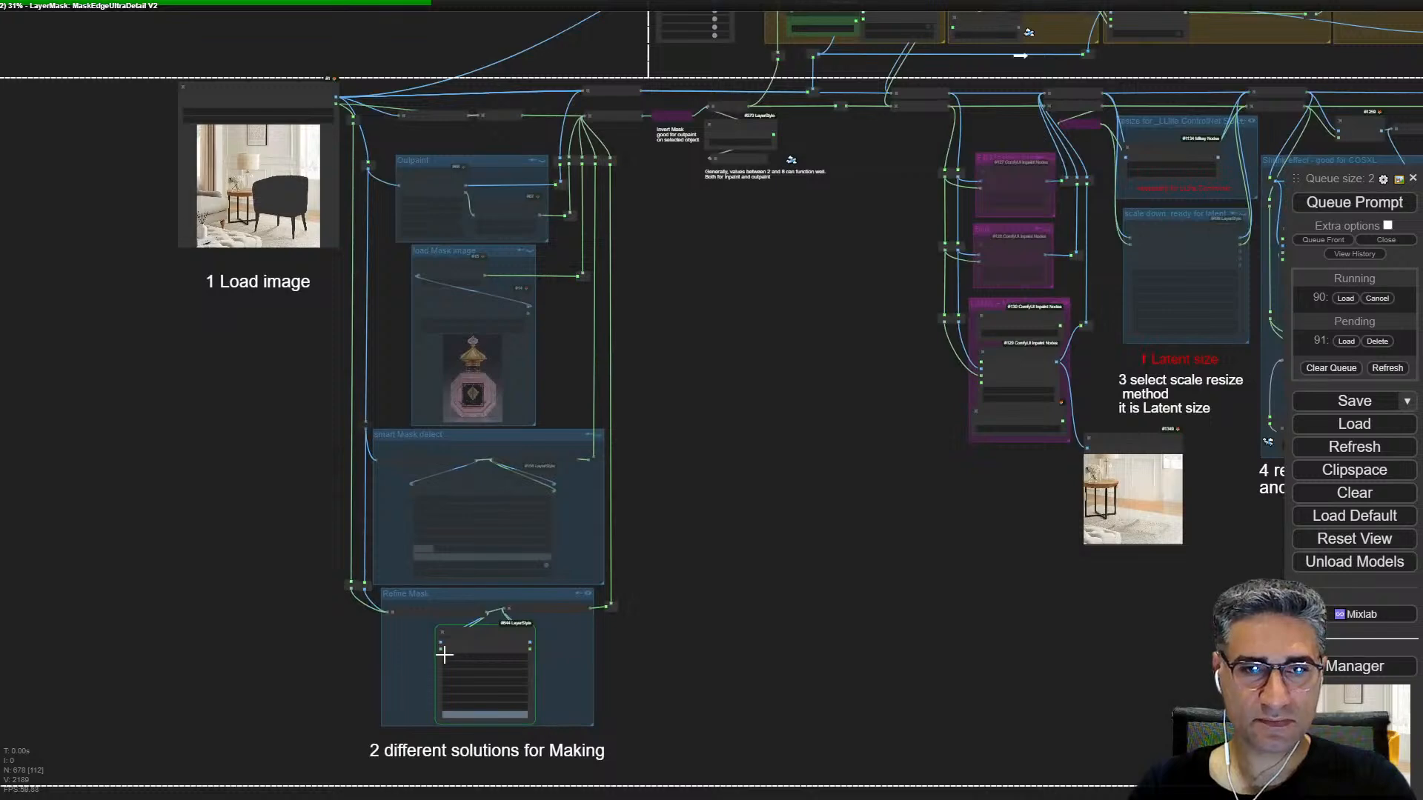
{"action": "scroll", "coordinate": [445, 655], "scroll_direction": "up", "scroll_amount": 13}
{"action": "left_click_drag", "start_coordinate": [877, 561], "coordinate": [963, 274]}
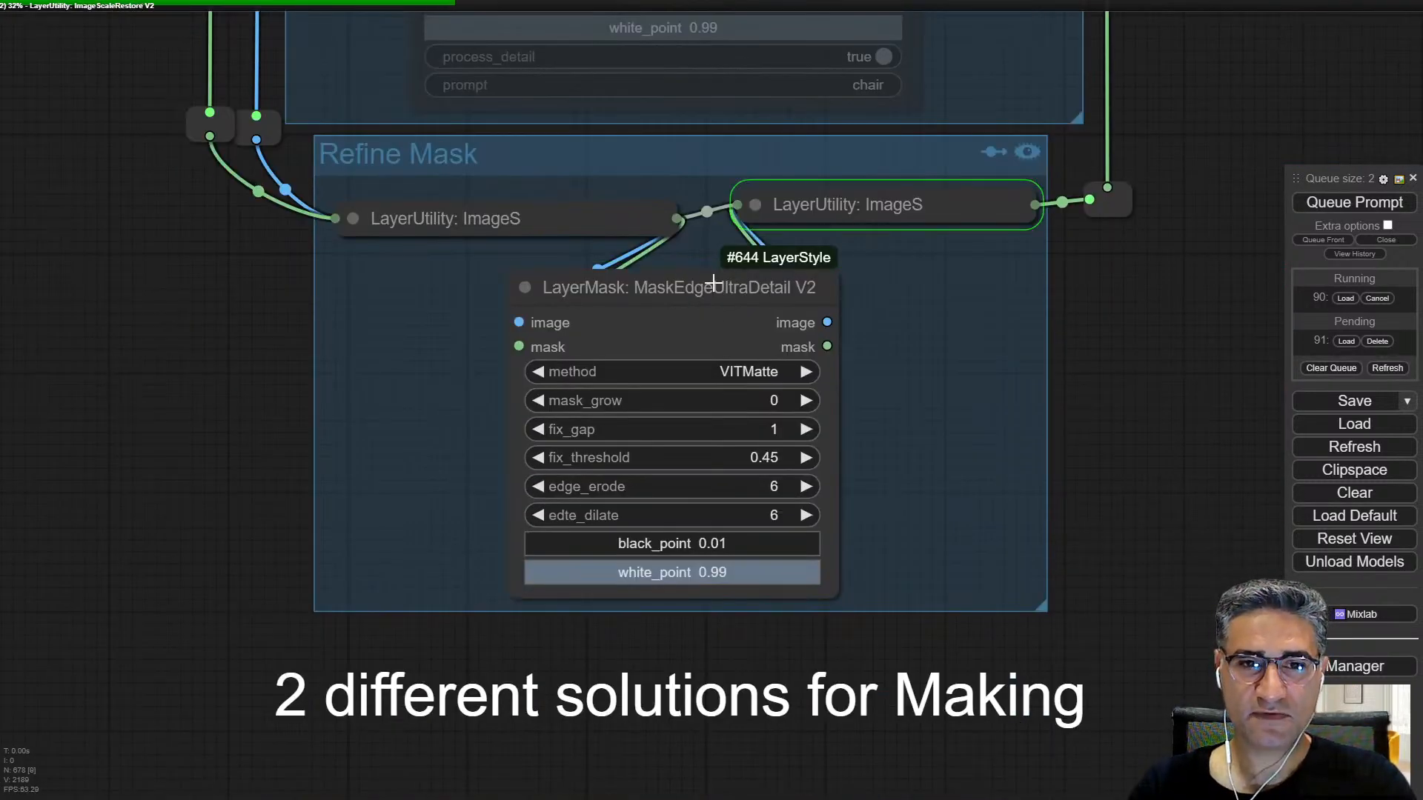
{"action": "scroll", "coordinate": [711, 371], "scroll_direction": "down", "scroll_amount": 16}
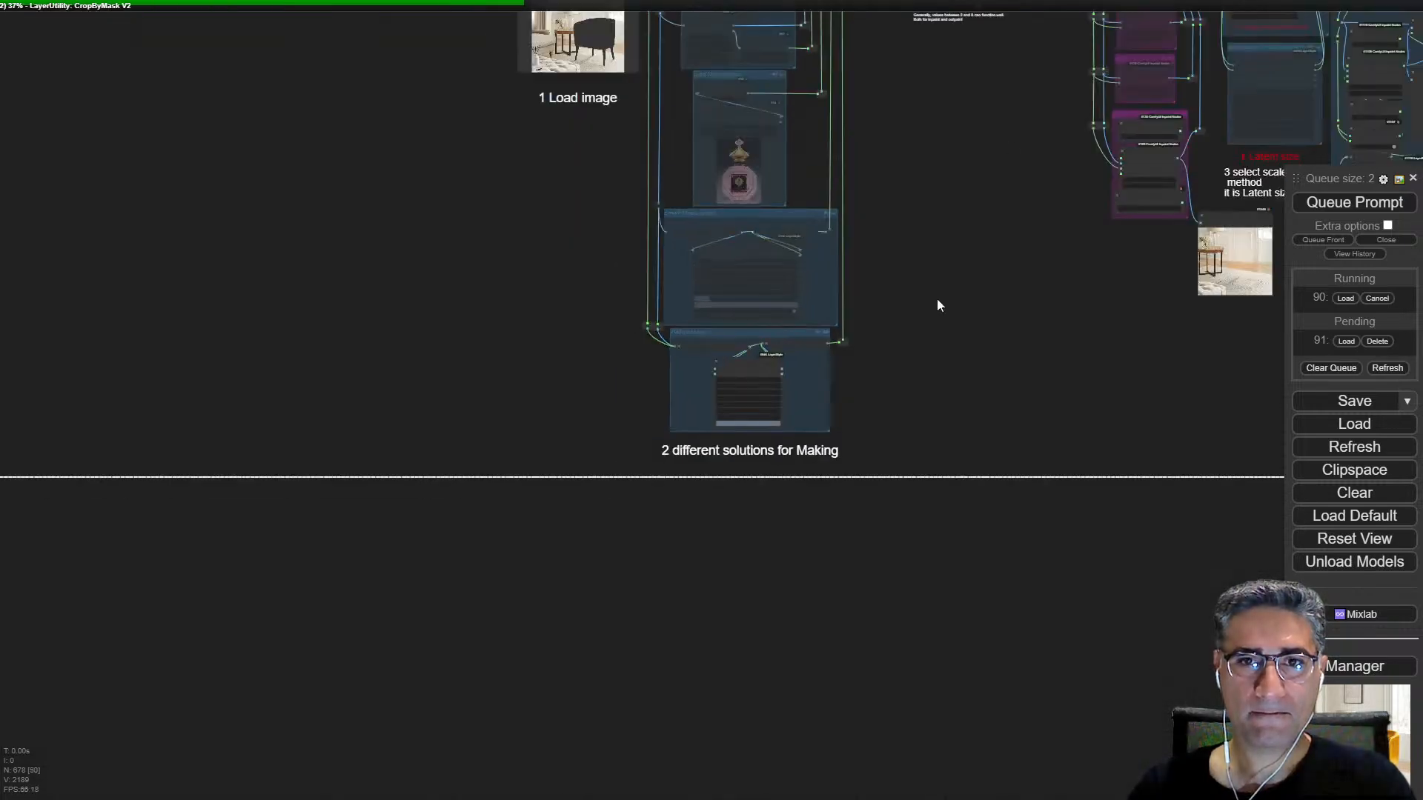
{"action": "left_click_drag", "start_coordinate": [1009, 146], "coordinate": [842, 630]}
{"action": "scroll", "coordinate": [842, 629], "scroll_direction": "down", "scroll_amount": 4}
{"action": "left_click_drag", "start_coordinate": [913, 59], "coordinate": [492, 430]}
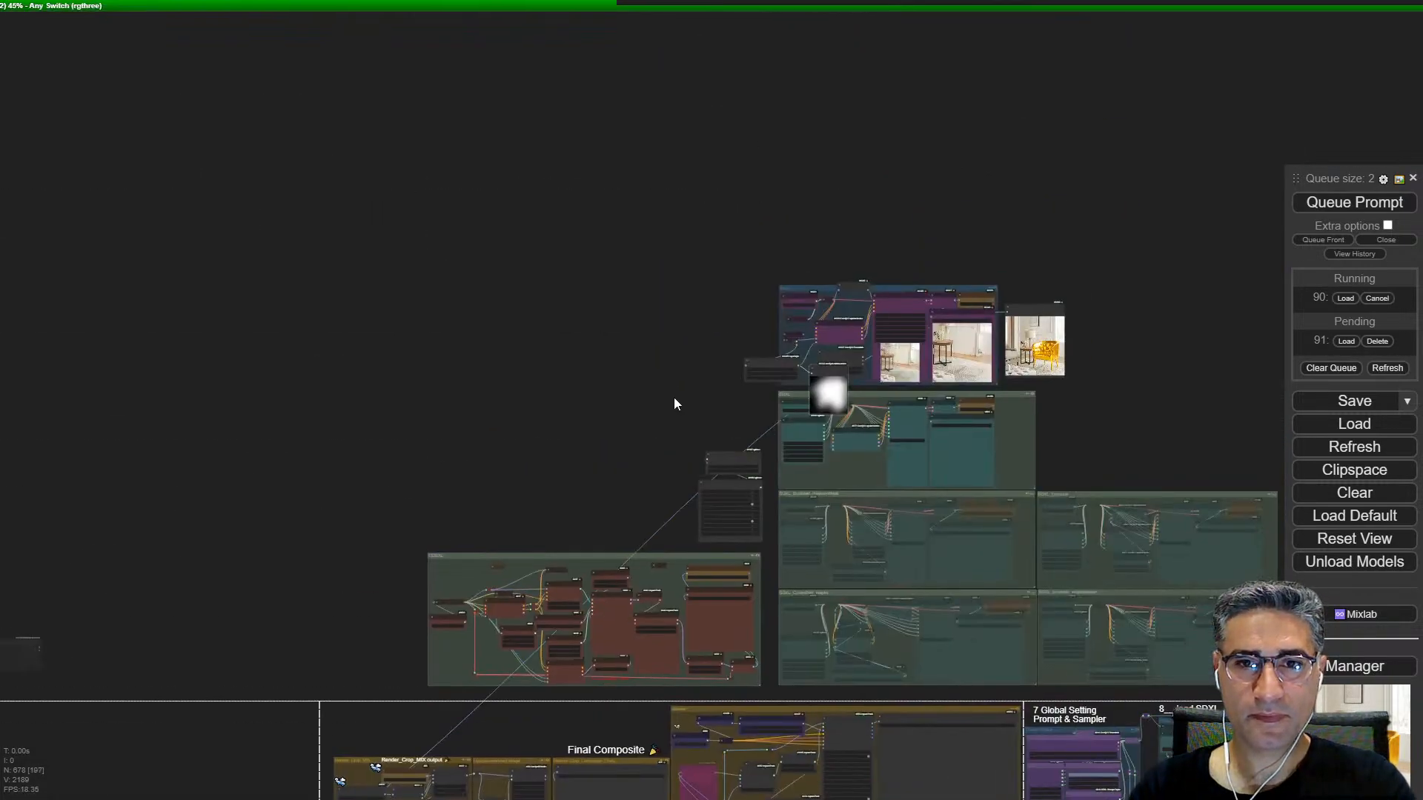
Step: Follow the SD3 KSampler preview, and inspect the new render's carpet shadows, table legs and back wall for leftover artifacts
{"action": "scroll", "coordinate": [940, 352], "scroll_direction": "up", "scroll_amount": 6}
{"action": "scroll", "coordinate": [920, 352], "scroll_direction": "up", "scroll_amount": 10}
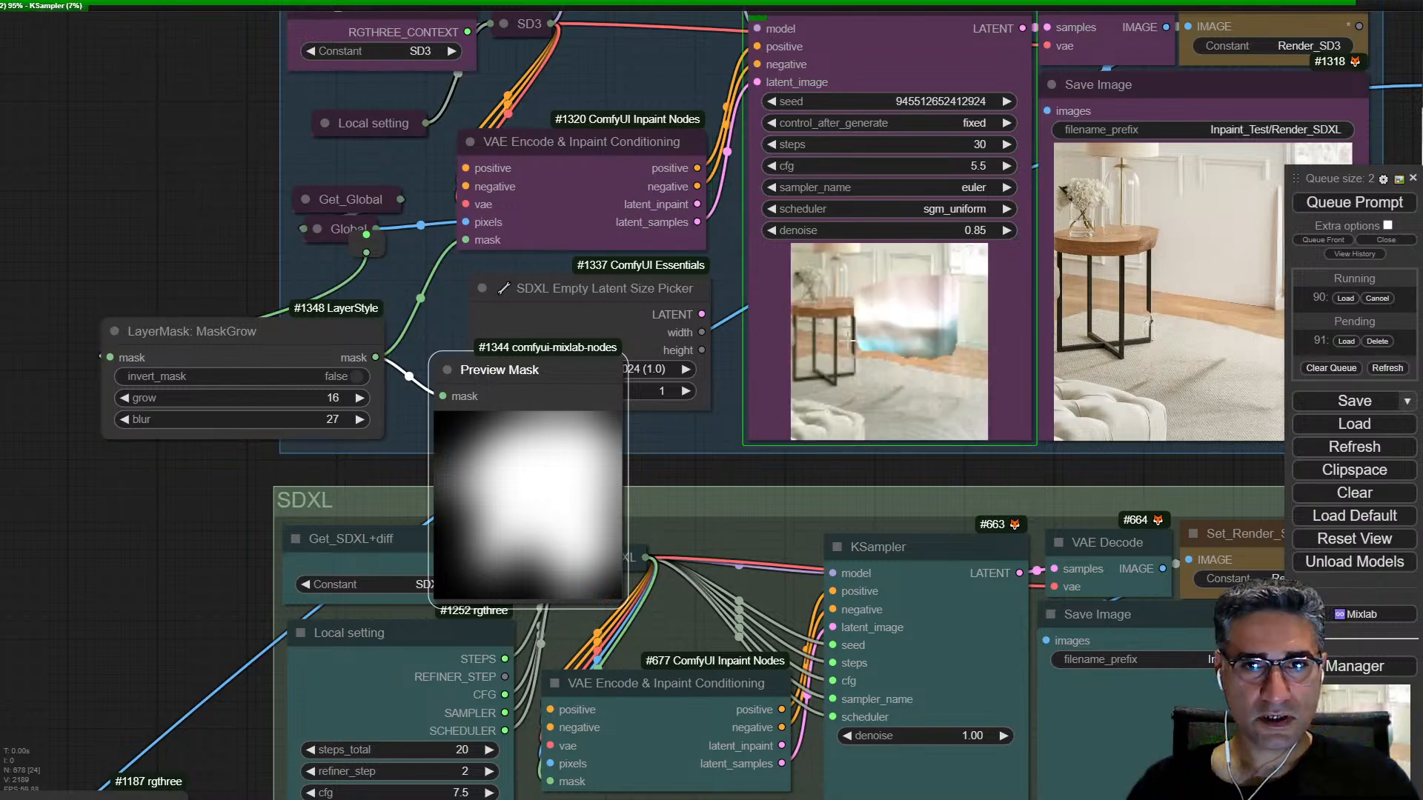
{"action": "scroll", "coordinate": [936, 312], "scroll_direction": "up", "scroll_amount": 10}
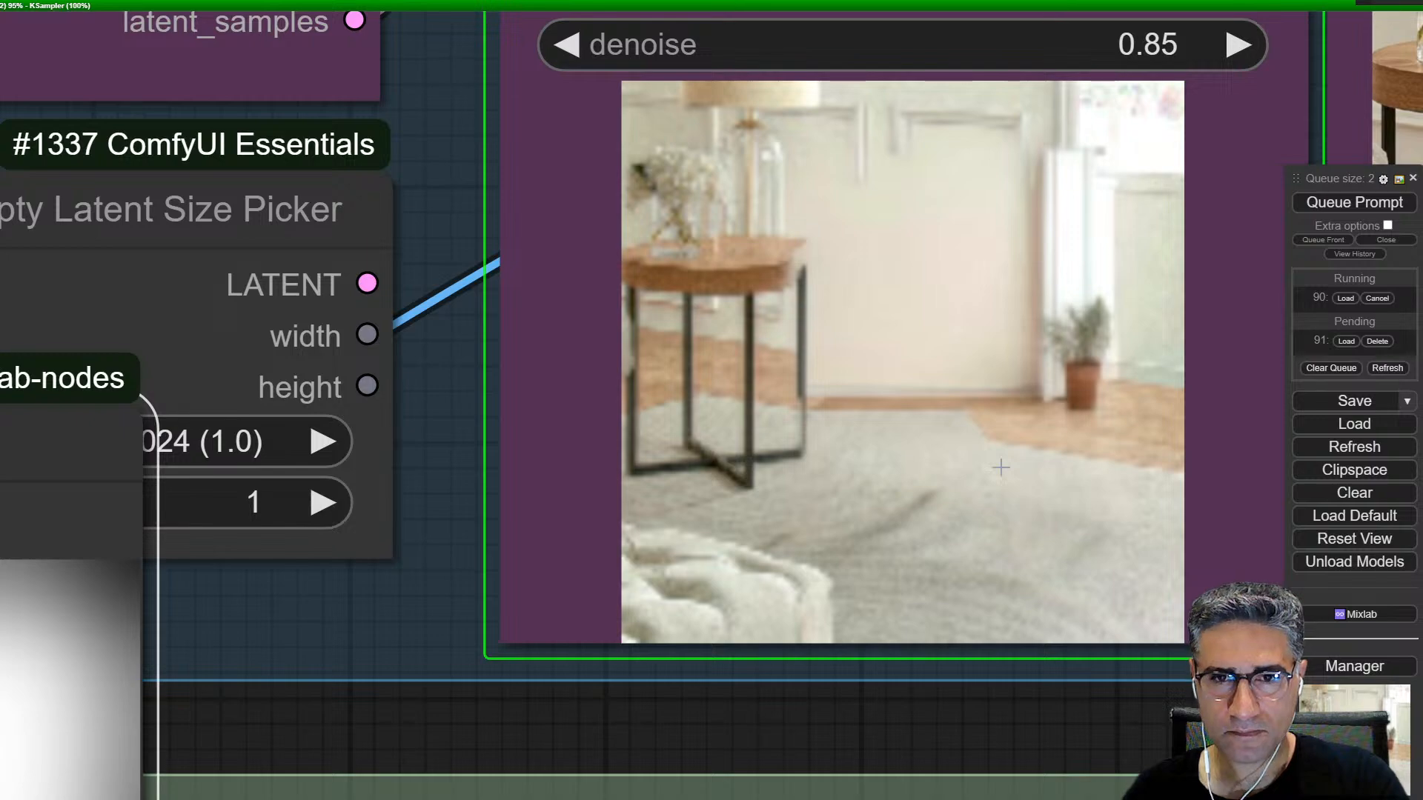
{"action": "scroll", "coordinate": [1010, 482], "scroll_direction": "down", "scroll_amount": 5}
{"action": "left_click_drag", "start_coordinate": [1015, 492], "coordinate": [215, 440]}
{"action": "scroll", "coordinate": [963, 445], "scroll_direction": "up", "scroll_amount": 5}
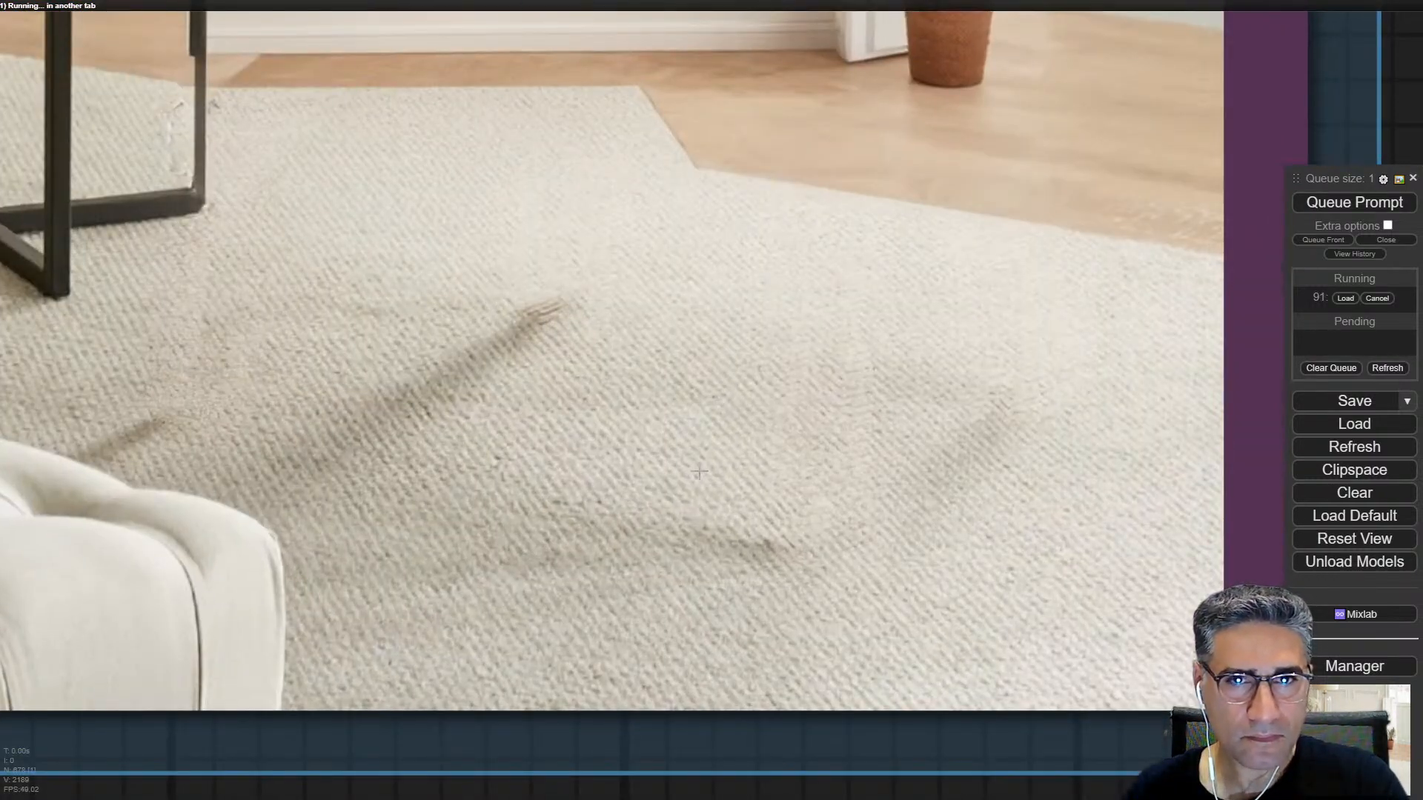
{"action": "scroll", "coordinate": [704, 486], "scroll_direction": "up", "scroll_amount": 2}
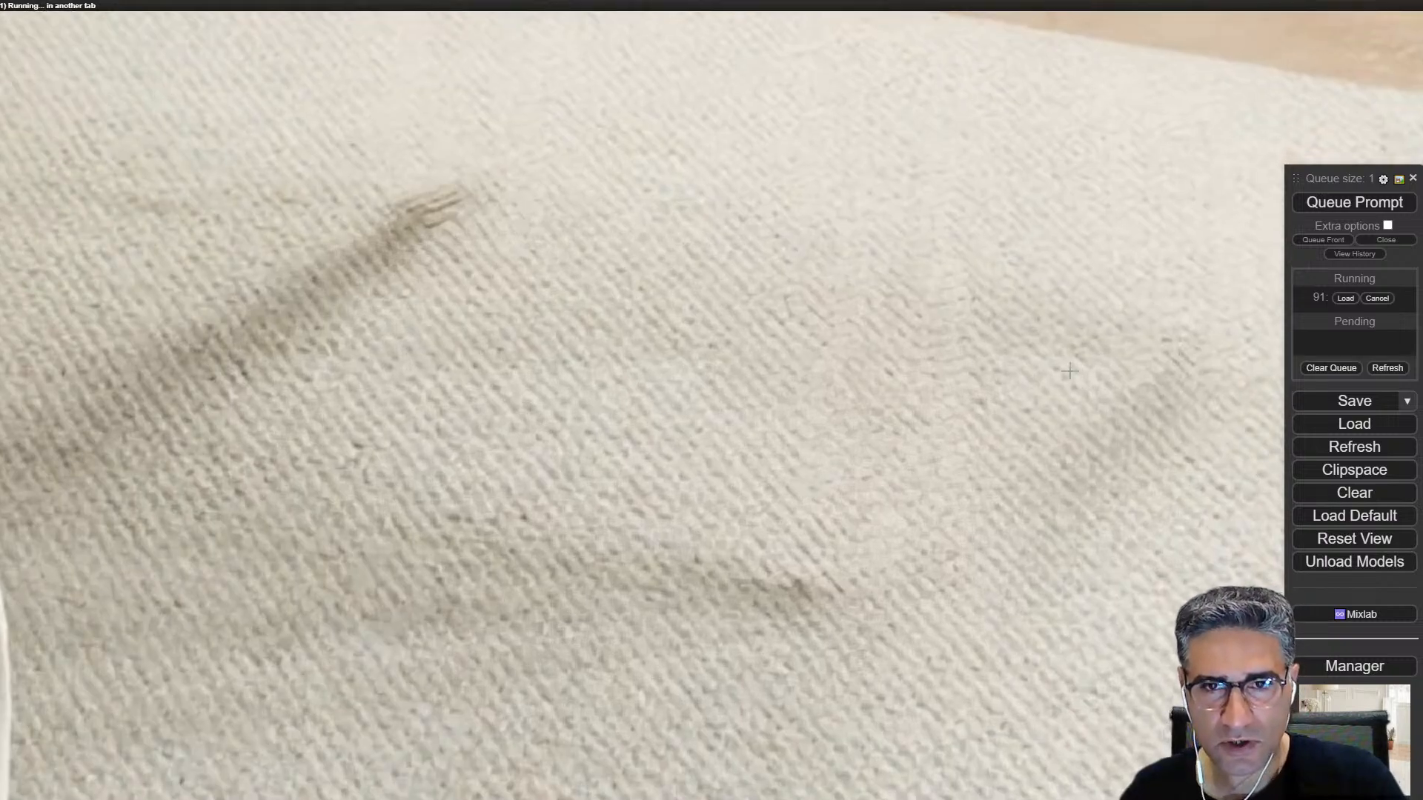
{"action": "scroll", "coordinate": [972, 421], "scroll_direction": "down", "scroll_amount": 4}
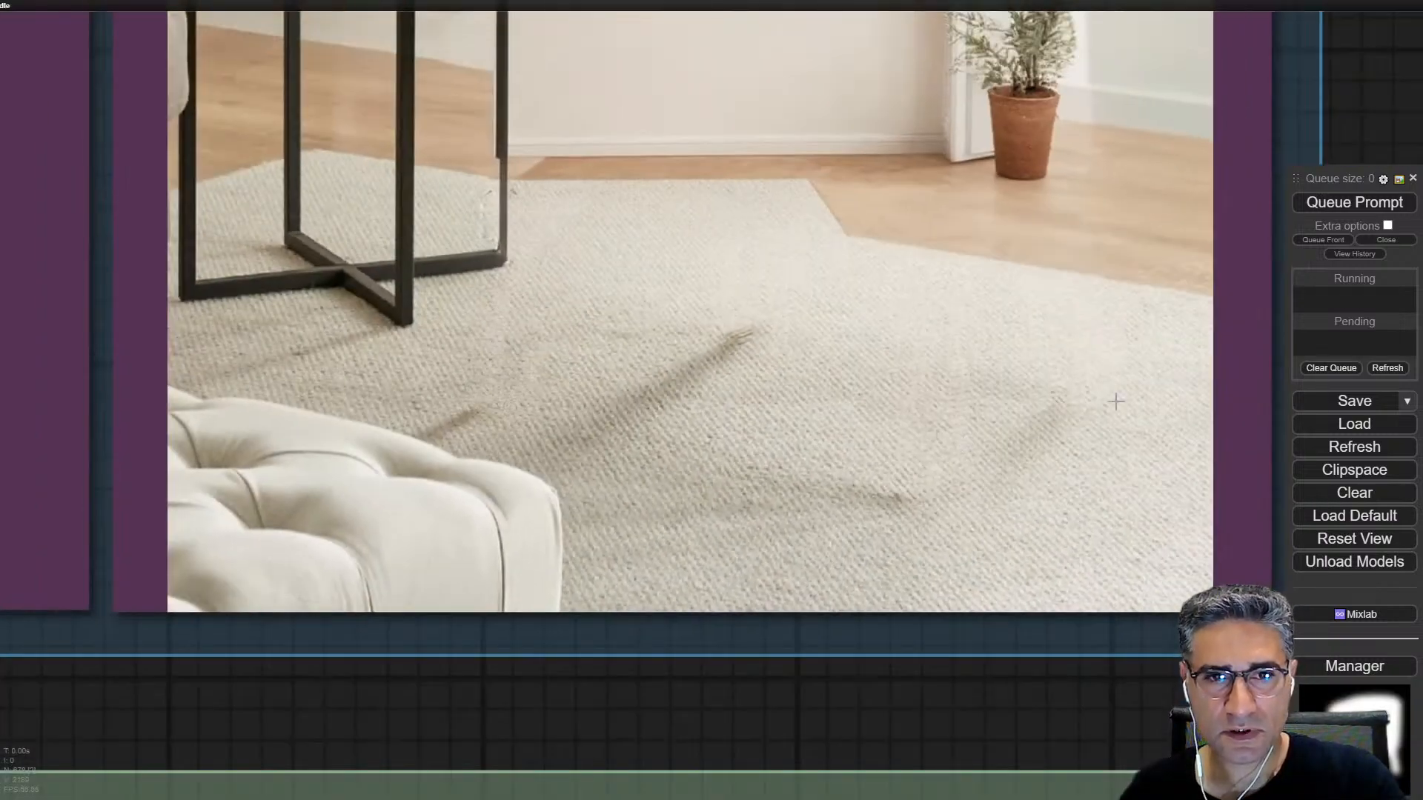
{"action": "scroll", "coordinate": [878, 338], "scroll_direction": "down", "scroll_amount": 3}
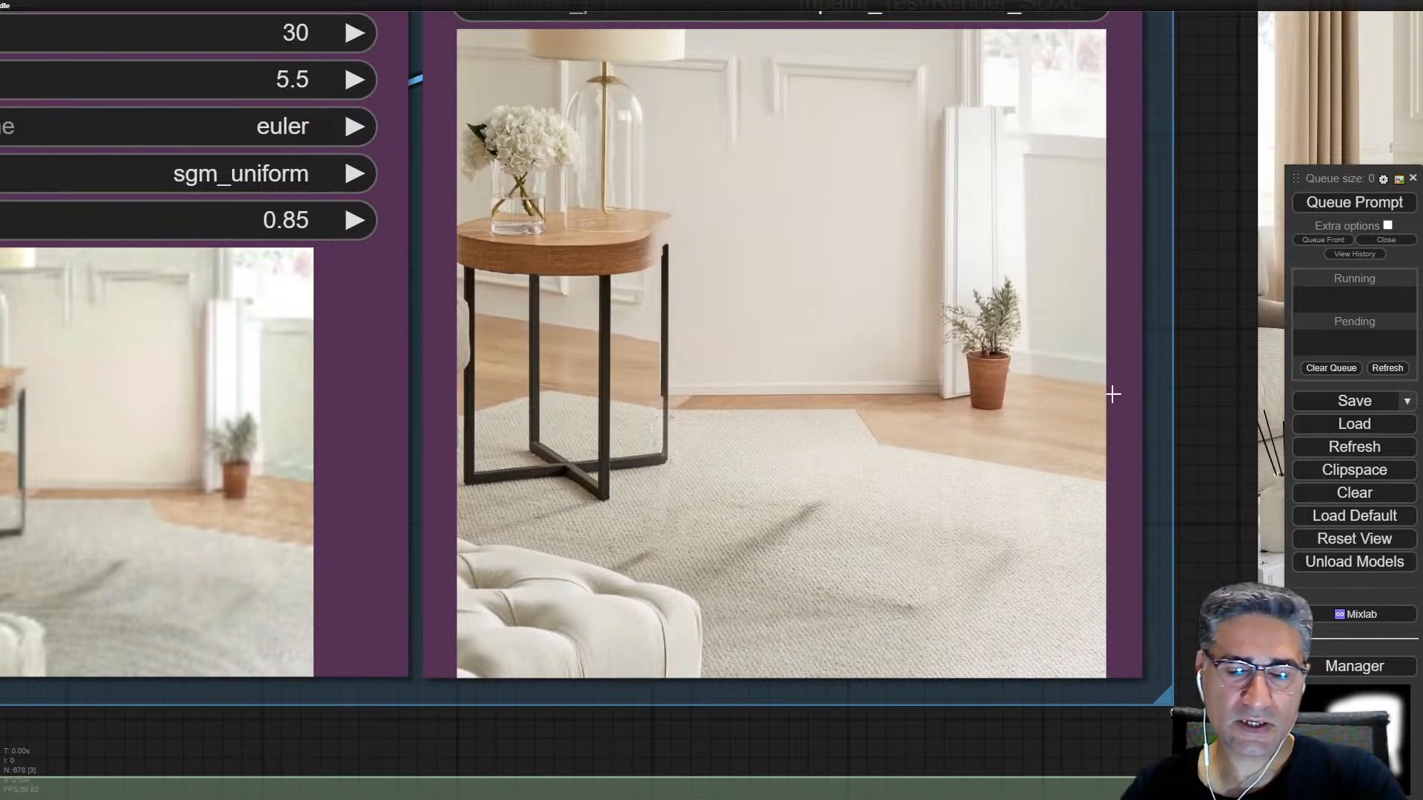
{"action": "scroll", "coordinate": [1111, 390], "scroll_direction": "down", "scroll_amount": 5}
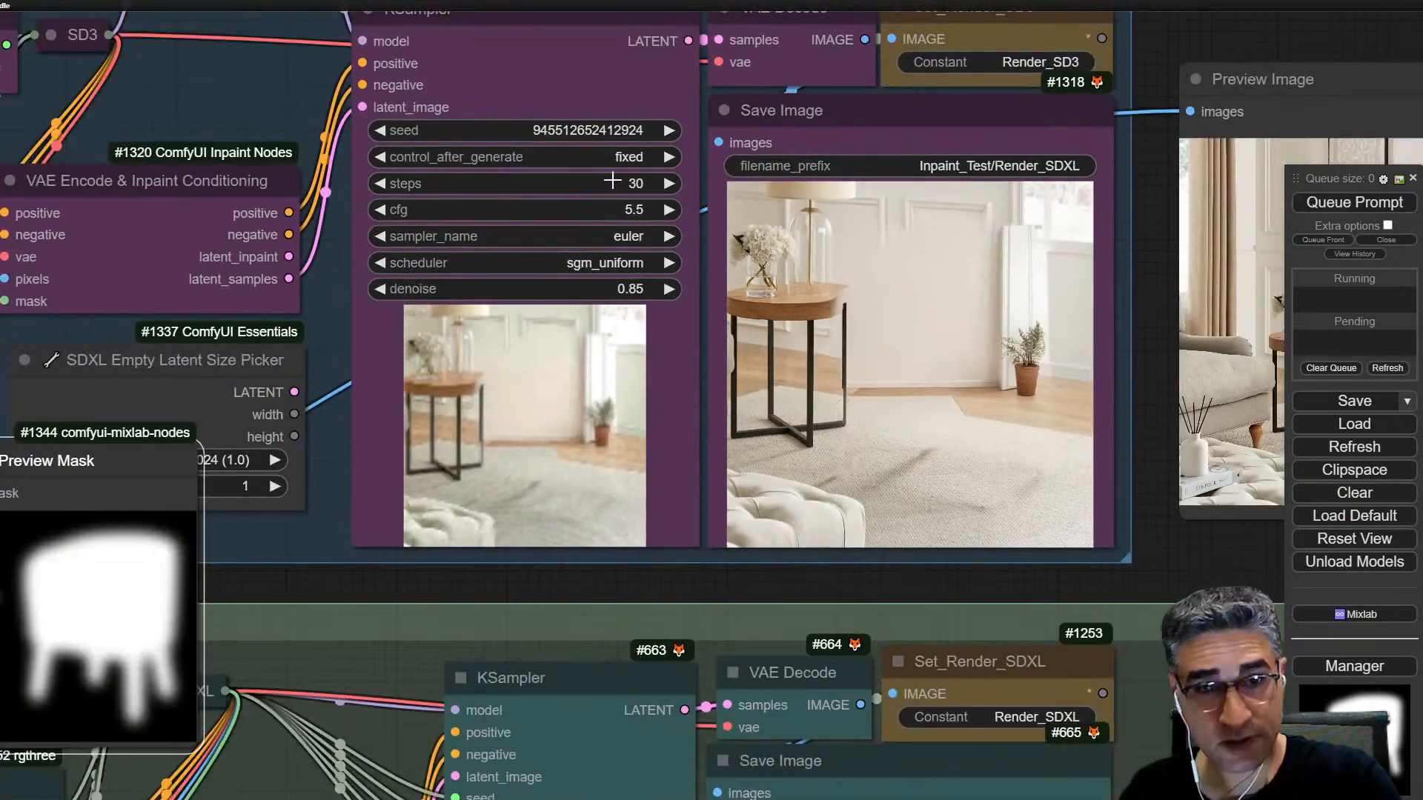
{"action": "left_click", "coordinate": [668, 132]}
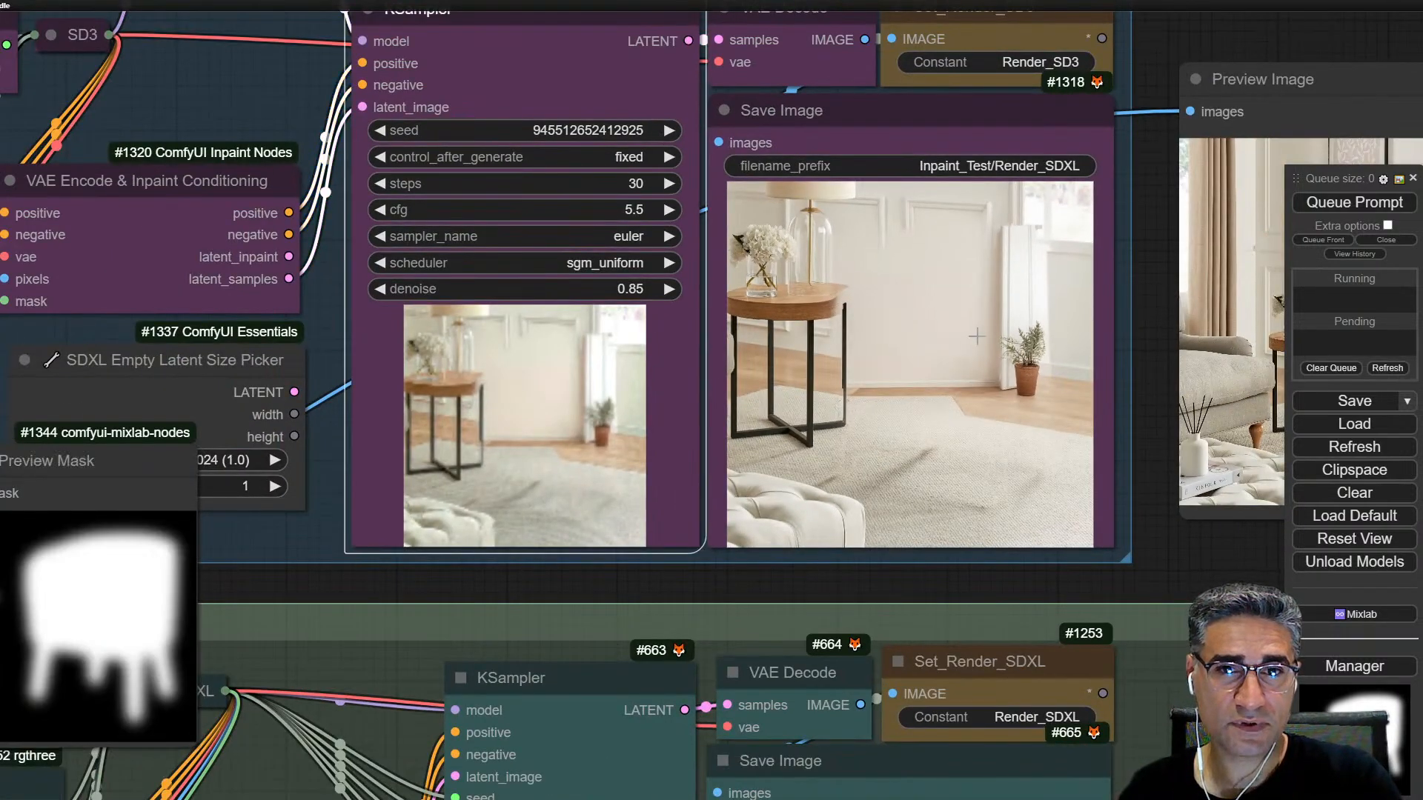
{"action": "scroll", "coordinate": [815, 311], "scroll_direction": "down", "scroll_amount": 3}
{"action": "scroll", "coordinate": [185, 450], "scroll_direction": "up", "scroll_amount": 3}
{"action": "left_click_drag", "start_coordinate": [94, 488], "coordinate": [303, 437]}
{"action": "left_click_drag", "start_coordinate": [1150, 385], "coordinate": [835, 367]}
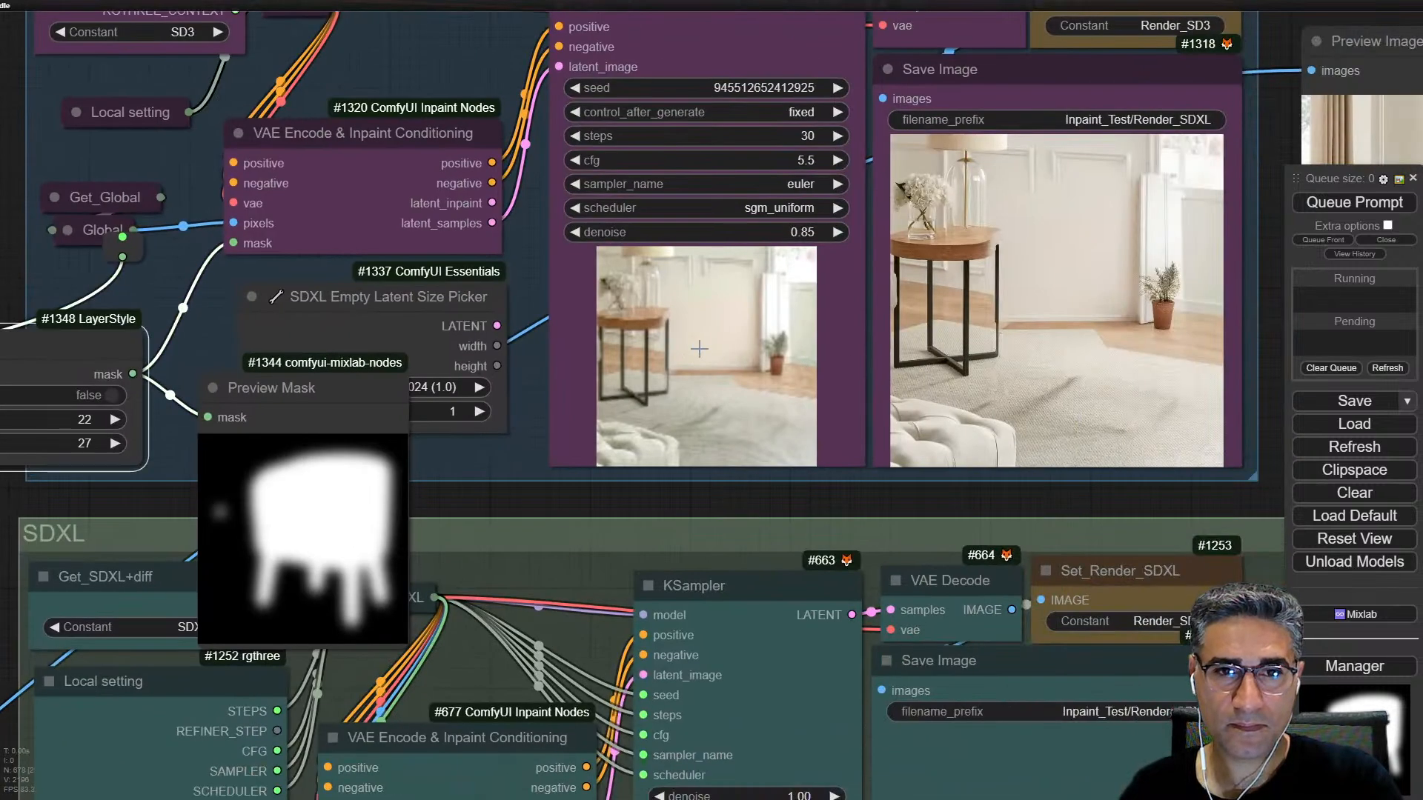
Step: Queue only the SD3 group's Save Image node to render with the changed seed and mask growth
{"action": "right_click", "coordinate": [700, 246]}
{"action": "right_click", "coordinate": [1145, 281]}
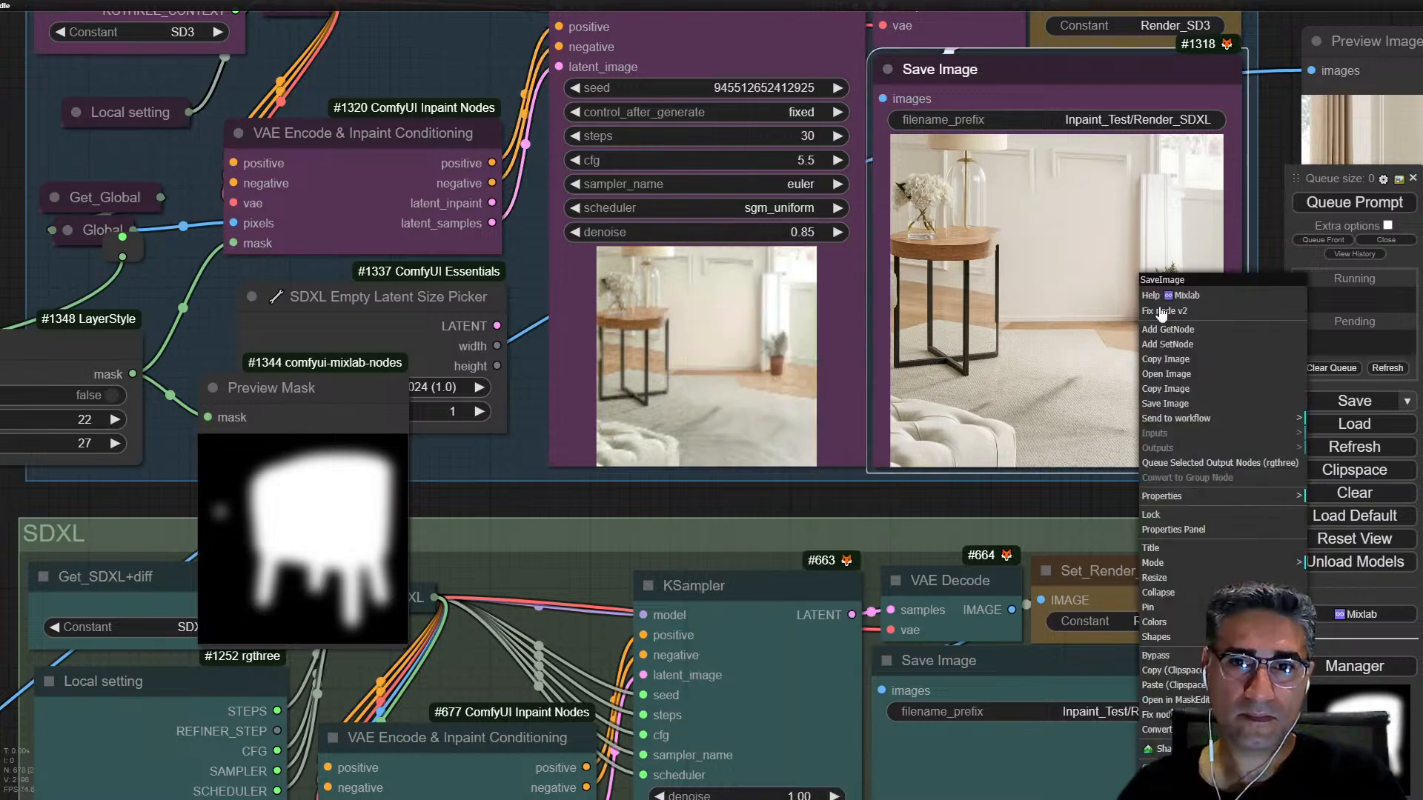
{"action": "left_click", "coordinate": [1225, 462]}
{"action": "left_click_drag", "start_coordinate": [773, 388], "coordinate": [822, 382]}
{"action": "left_click_drag", "start_coordinate": [384, 491], "coordinate": [470, 459]}
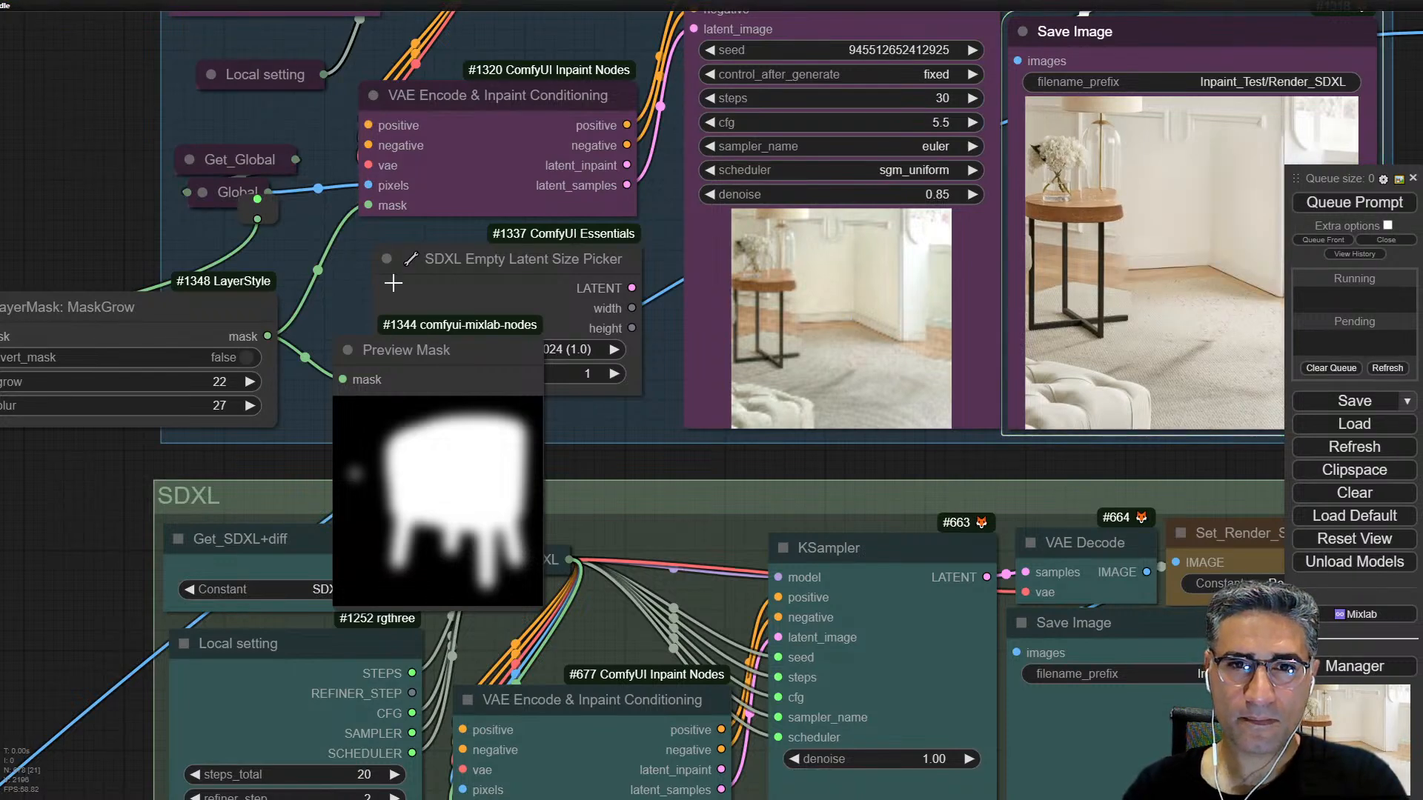
Step: Inspect the newly rendered SD3 image up close, checking the wall molding, room corner, floor edge, carpet texture and table
{"action": "left_click_drag", "start_coordinate": [1188, 295], "coordinate": [812, 296]}
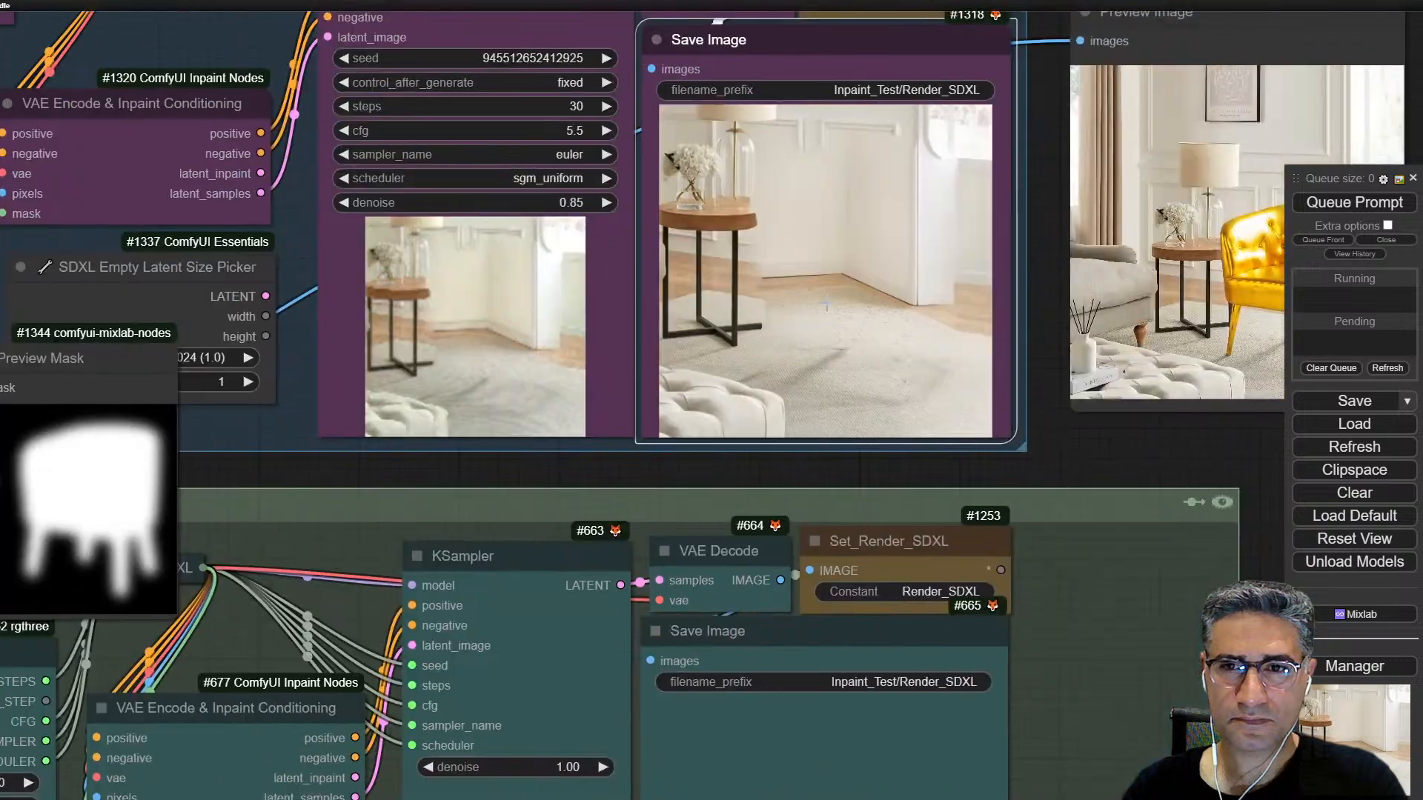
{"action": "scroll", "coordinate": [880, 284], "scroll_direction": "up", "scroll_amount": 10}
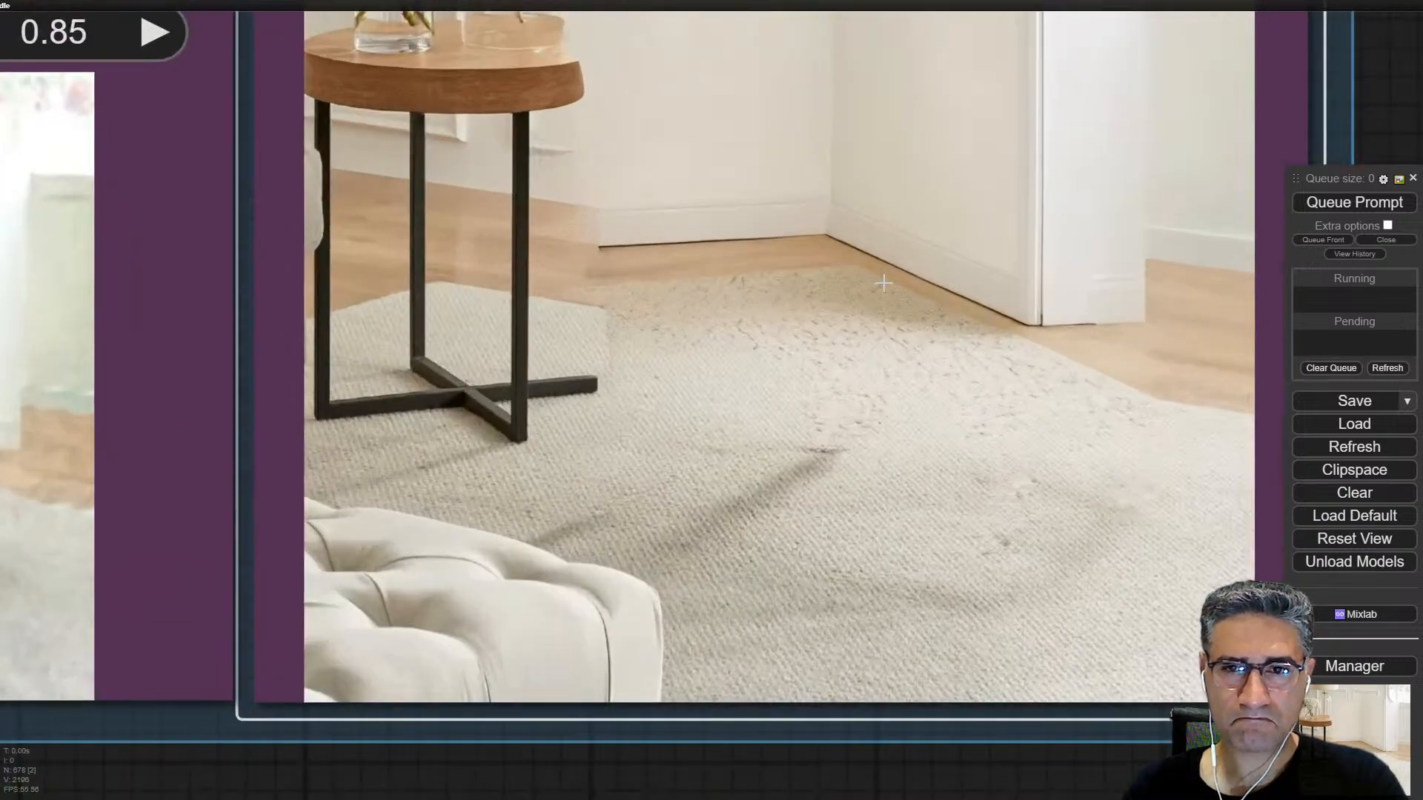
{"action": "scroll", "coordinate": [892, 281], "scroll_direction": "down", "scroll_amount": 8}
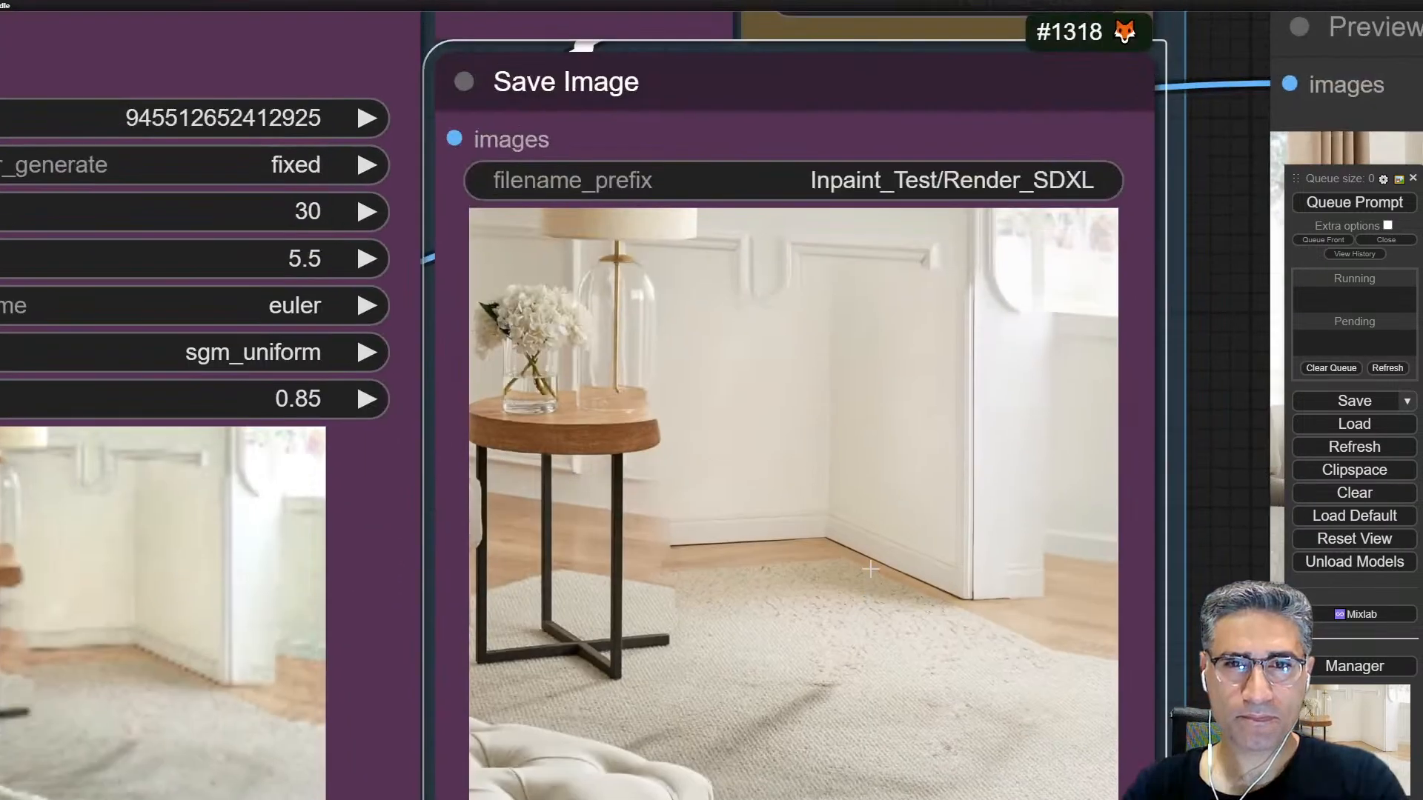
{"action": "scroll", "coordinate": [802, 303], "scroll_direction": "up", "scroll_amount": 9}
{"action": "scroll", "coordinate": [802, 302], "scroll_direction": "up", "scroll_amount": 3}
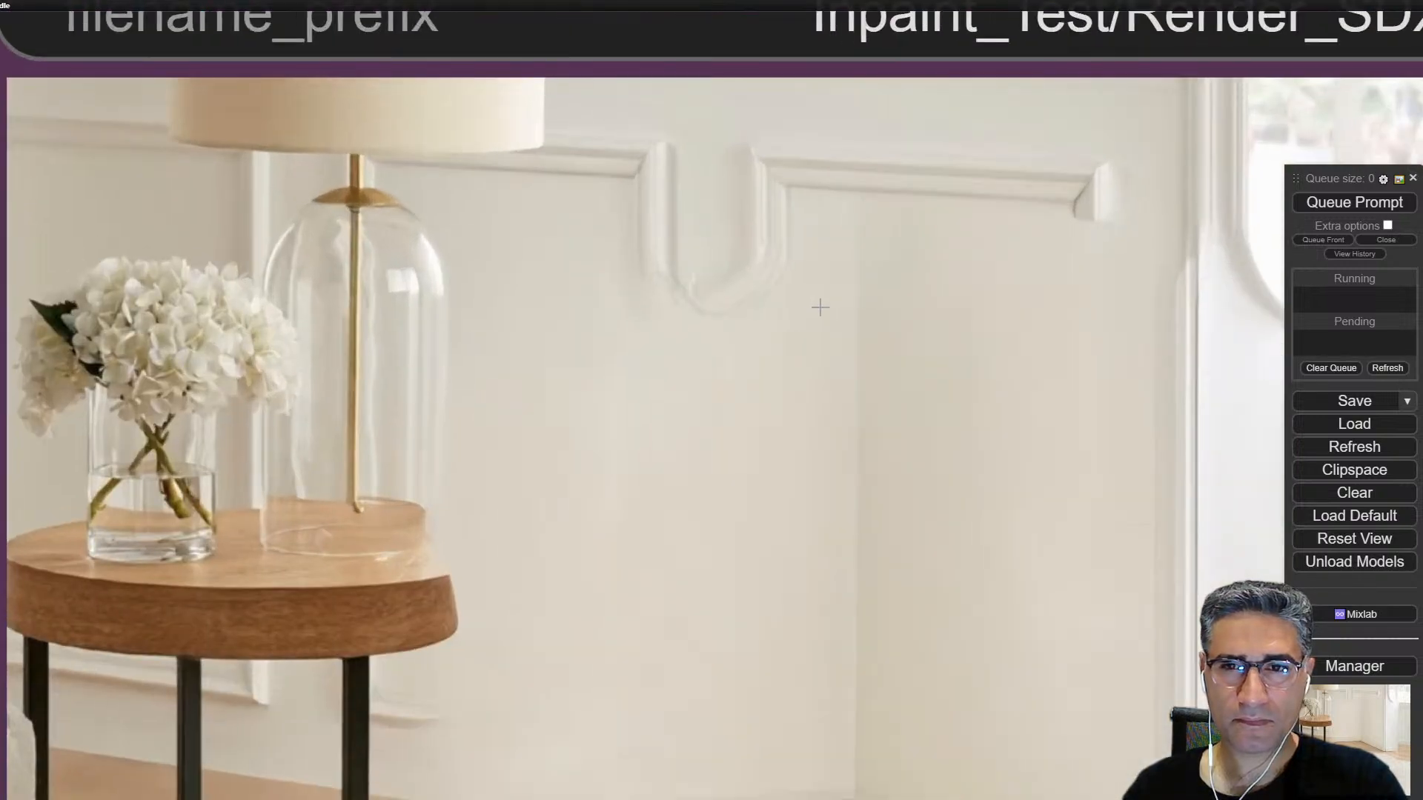
{"action": "scroll", "coordinate": [820, 307], "scroll_direction": "down", "scroll_amount": 6}
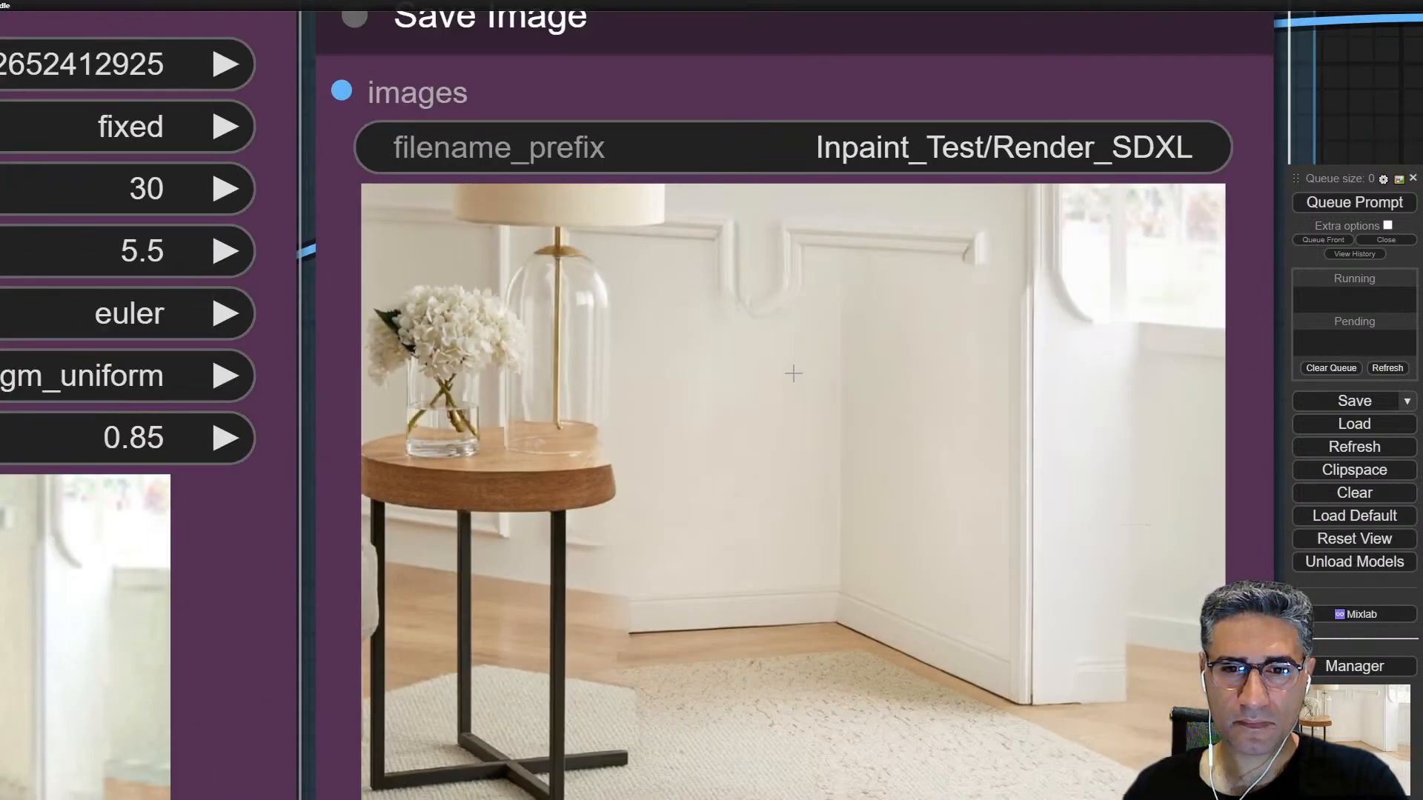
{"action": "scroll", "coordinate": [793, 373], "scroll_direction": "down", "scroll_amount": 3}
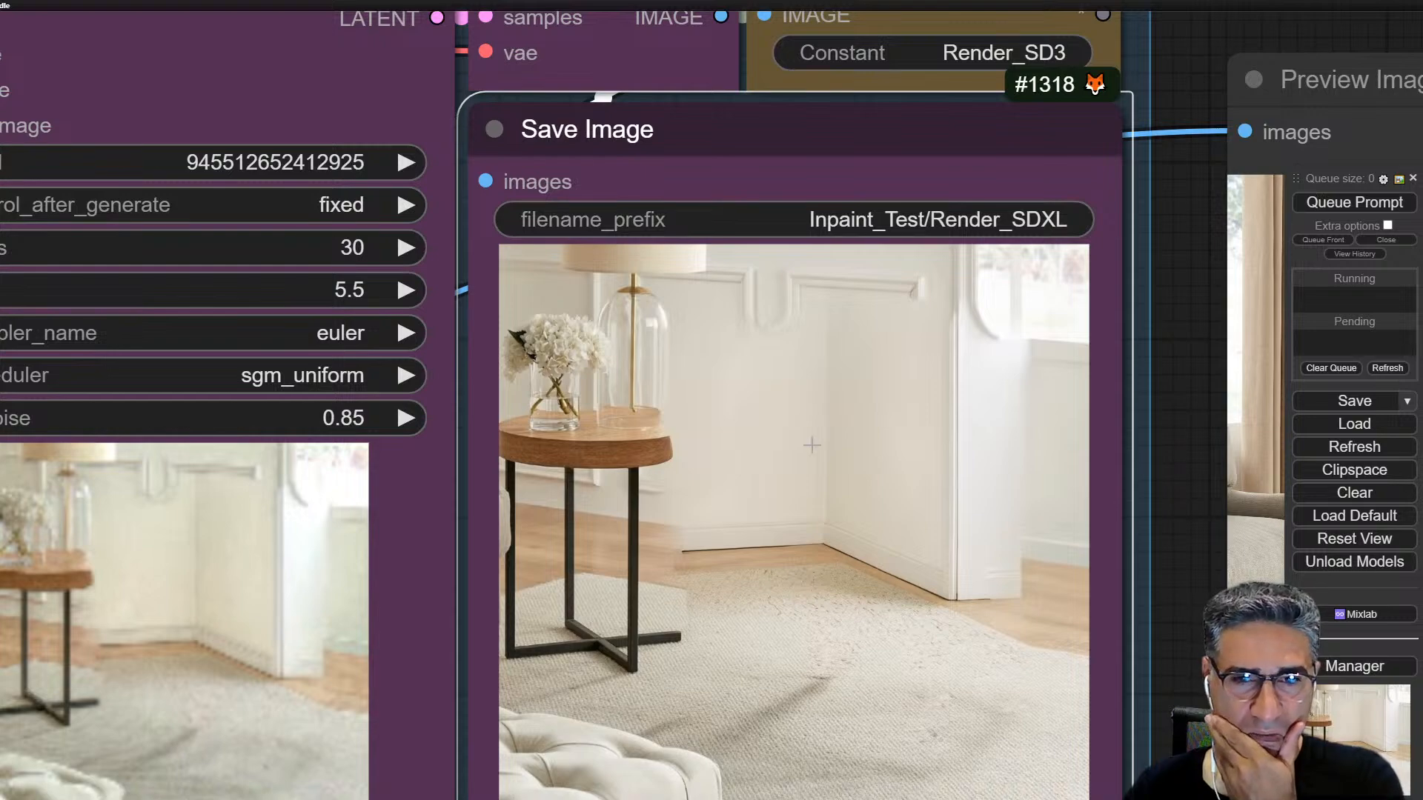
{"action": "scroll", "coordinate": [808, 416], "scroll_direction": "up", "scroll_amount": 5}
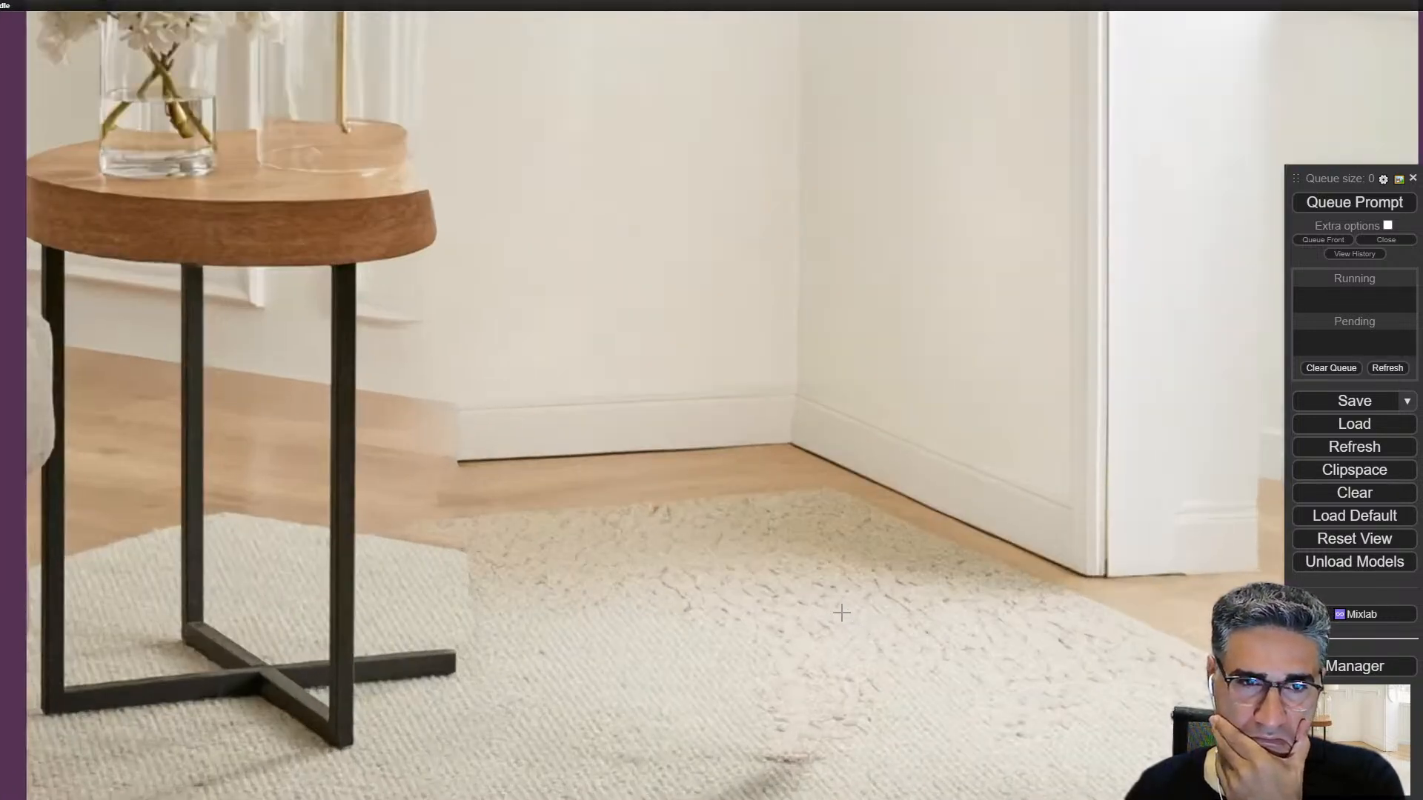
{"action": "scroll", "coordinate": [841, 613], "scroll_direction": "down", "scroll_amount": 2}
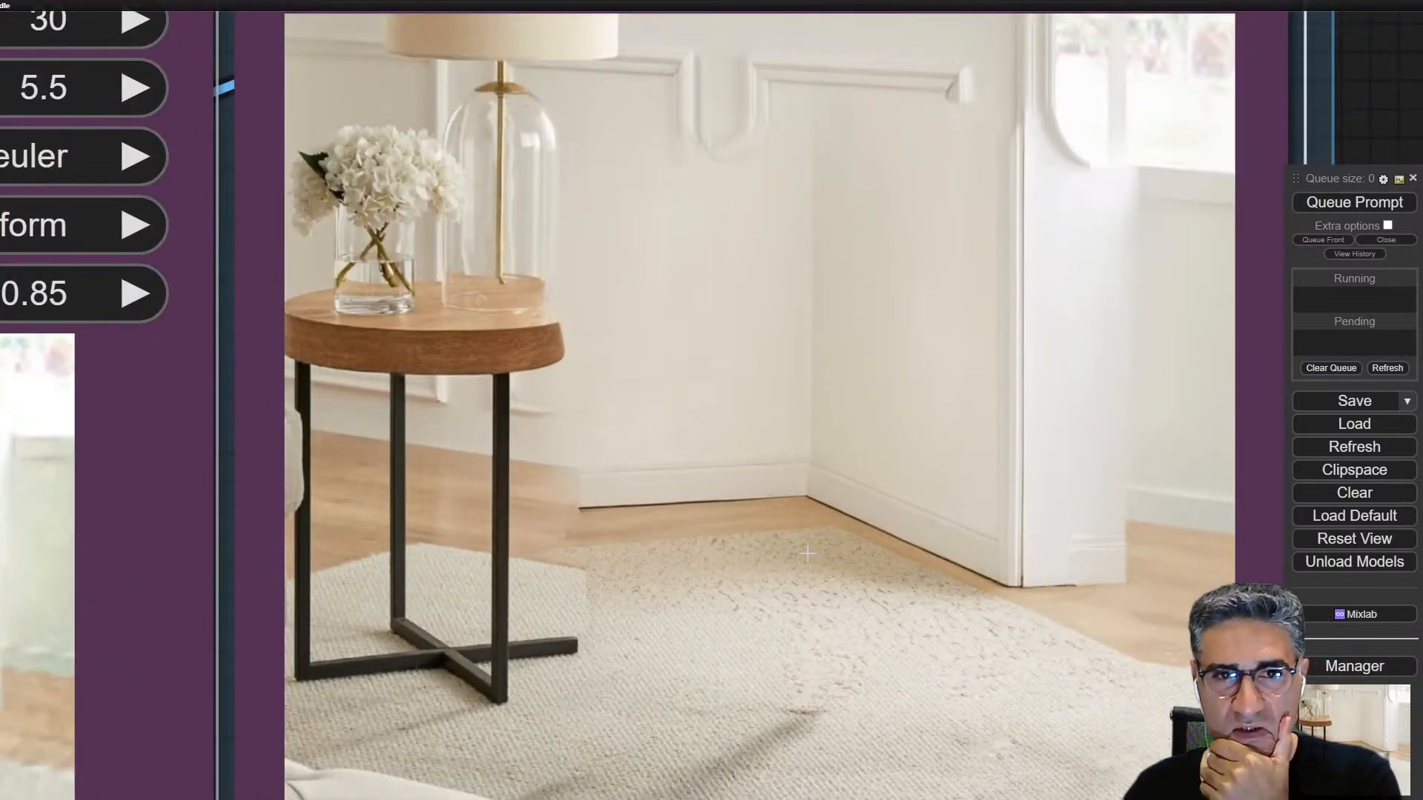
{"action": "scroll", "coordinate": [783, 540], "scroll_direction": "up", "scroll_amount": 2}
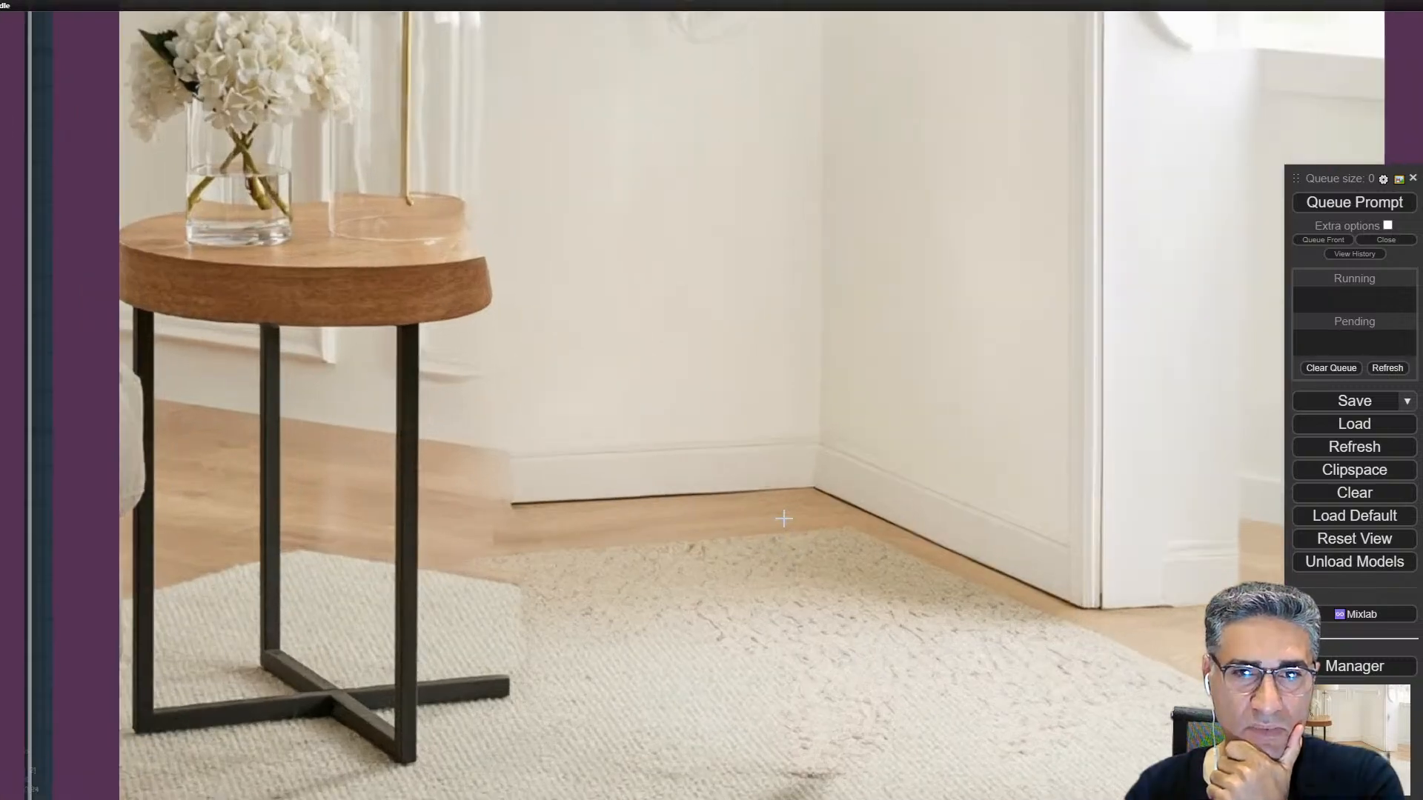
{"action": "scroll", "coordinate": [805, 492], "scroll_direction": "up", "scroll_amount": 2}
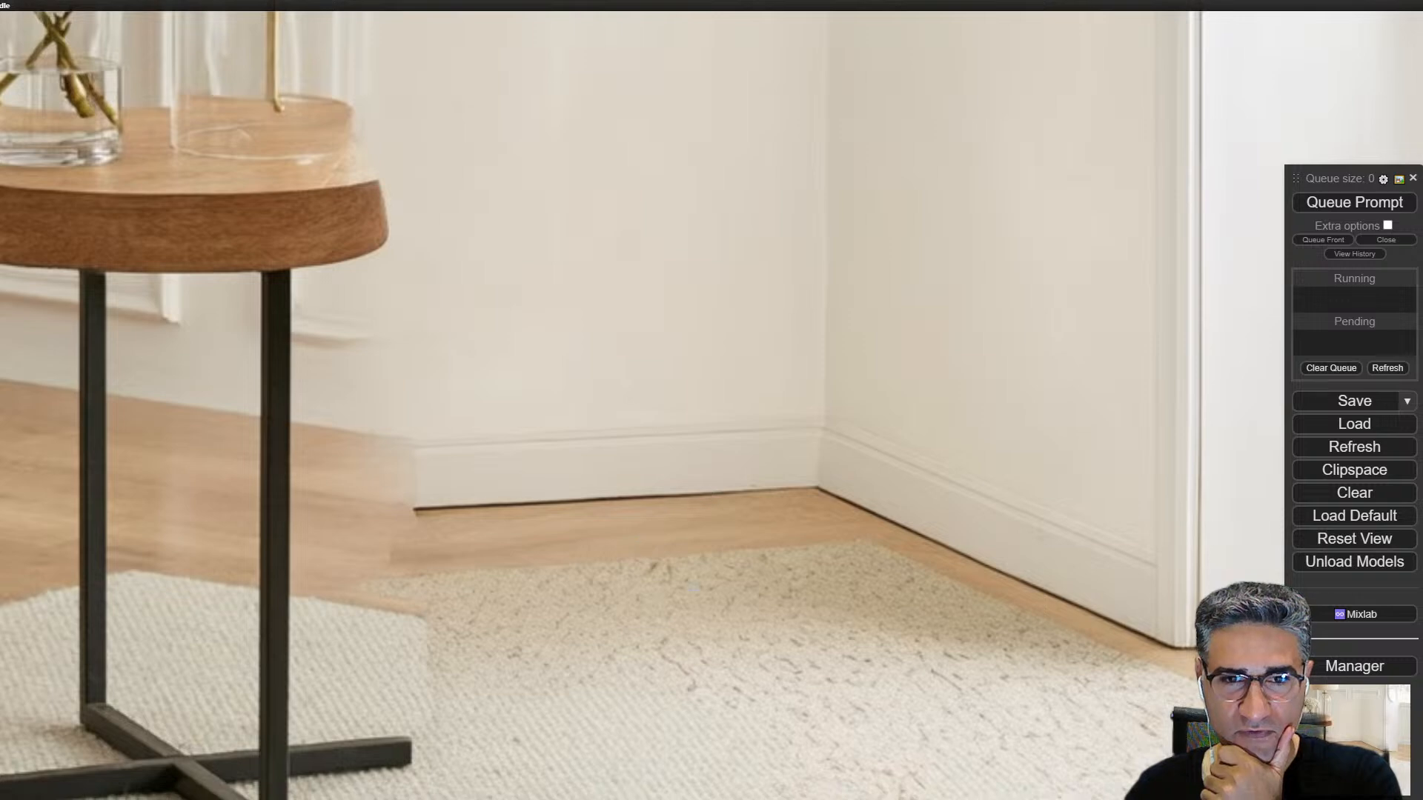
{"action": "scroll", "coordinate": [1021, 260], "scroll_direction": "down", "scroll_amount": 4}
{"action": "scroll", "coordinate": [938, 527], "scroll_direction": "up", "scroll_amount": 2}
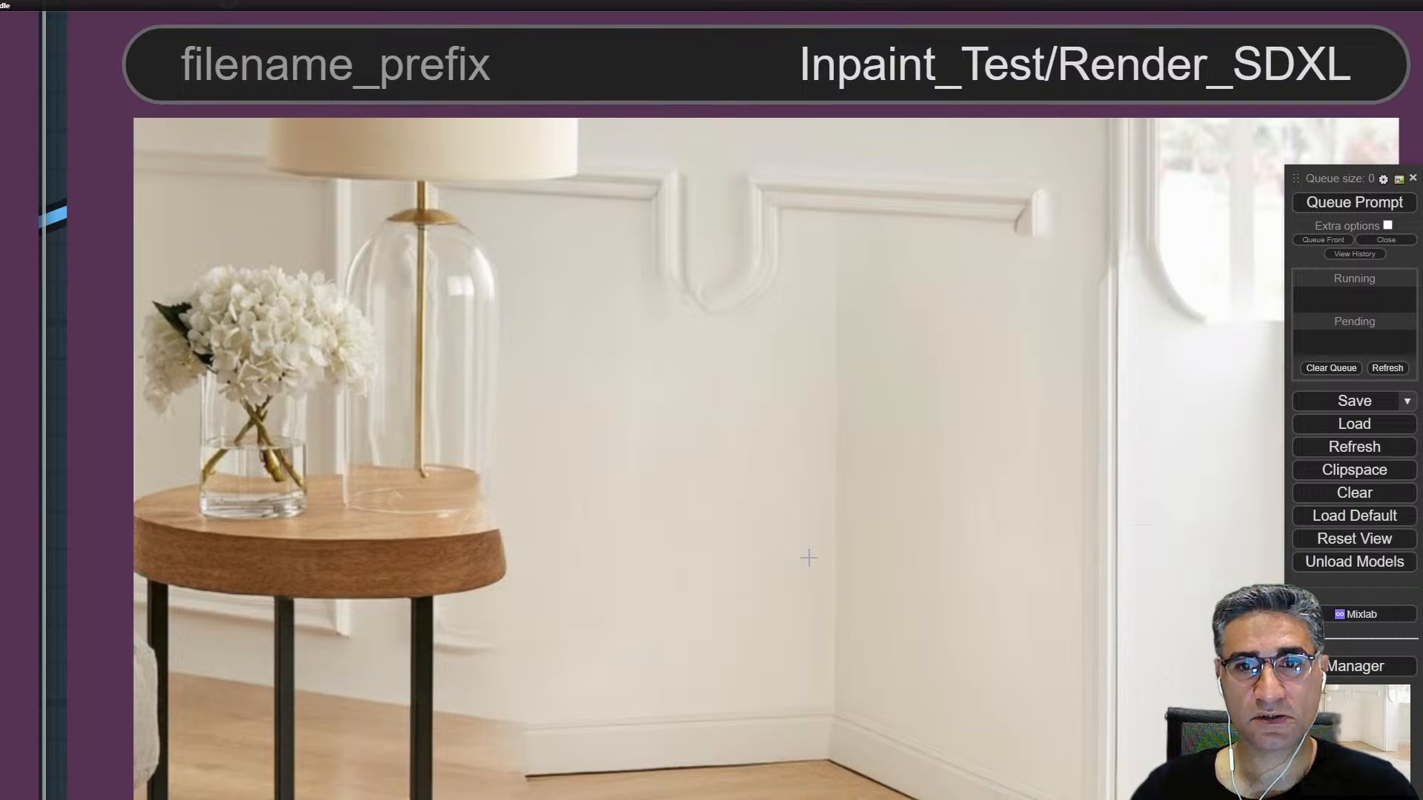
{"action": "scroll", "coordinate": [804, 547], "scroll_direction": "down", "scroll_amount": 5}
{"action": "scroll", "coordinate": [821, 575], "scroll_direction": "down", "scroll_amount": 10}
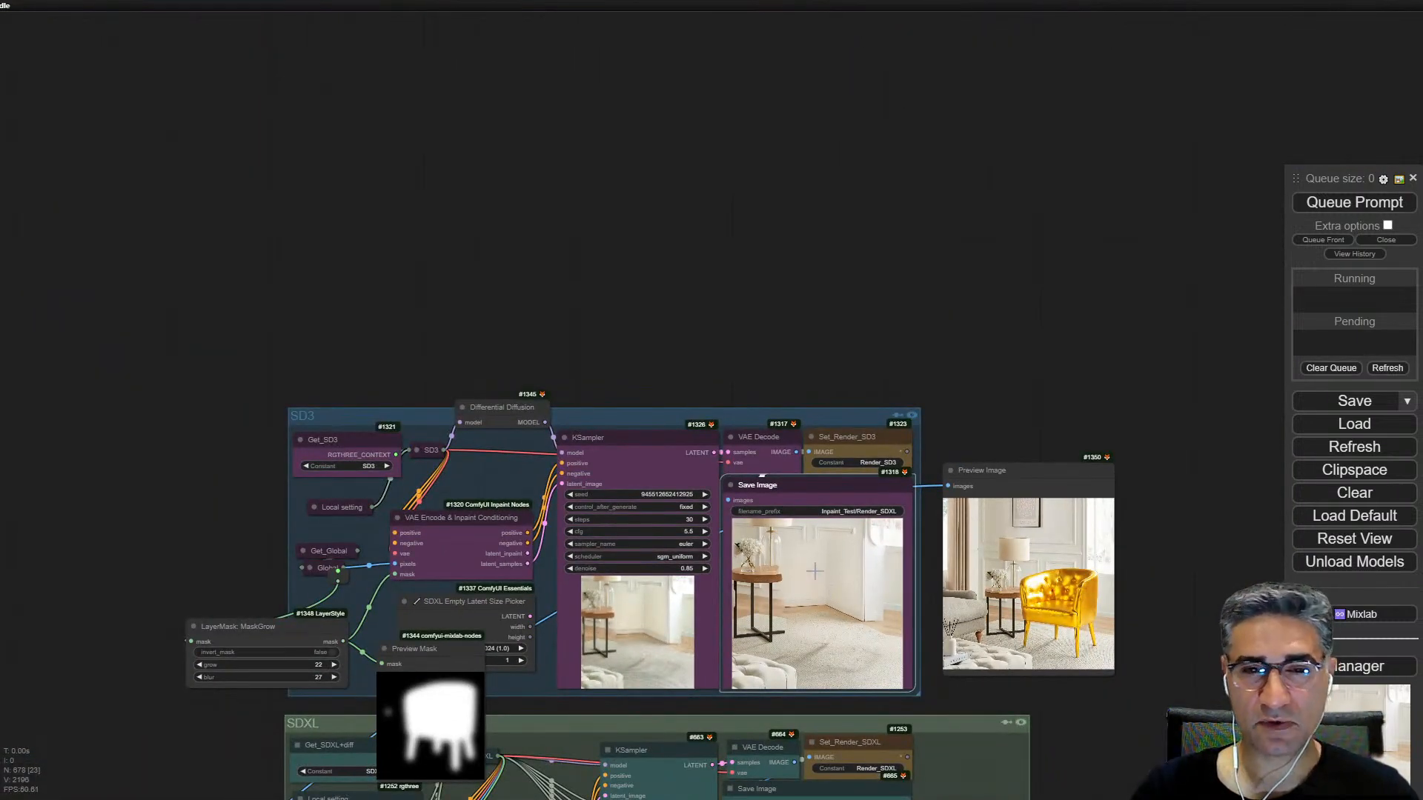
Step: Copy the Load Fooocus Inpaint and Apply Fooocus Inpaint nodes from the SDXL_Fooocus group onto the empty canvas above it
{"action": "left_click_drag", "start_coordinate": [638, 355], "coordinate": [829, 276]}
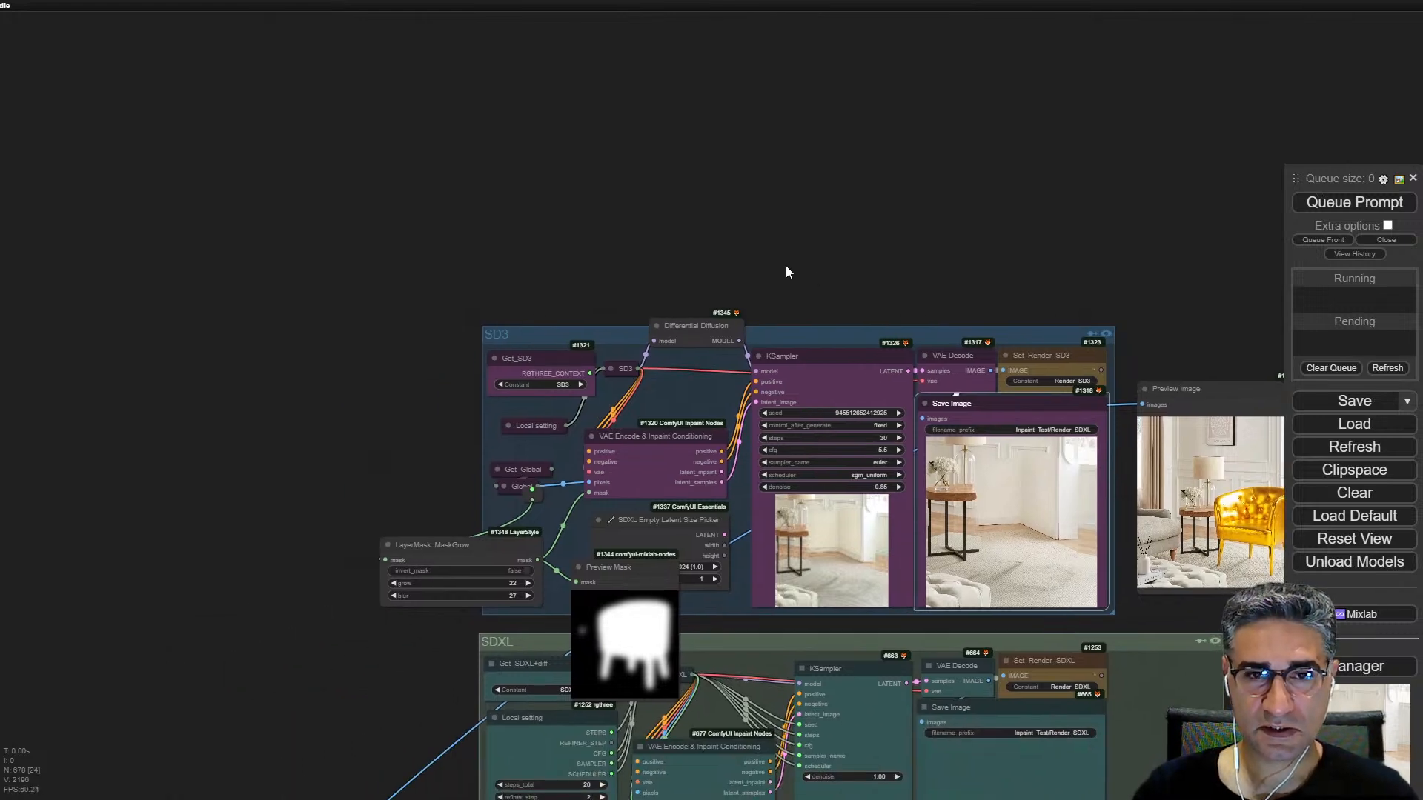
{"action": "scroll", "coordinate": [788, 270], "scroll_direction": "down", "scroll_amount": 5}
{"action": "left_click_drag", "start_coordinate": [1045, 549], "coordinate": [1069, 197]}
{"action": "scroll", "coordinate": [818, 475], "scroll_direction": "up", "scroll_amount": 2}
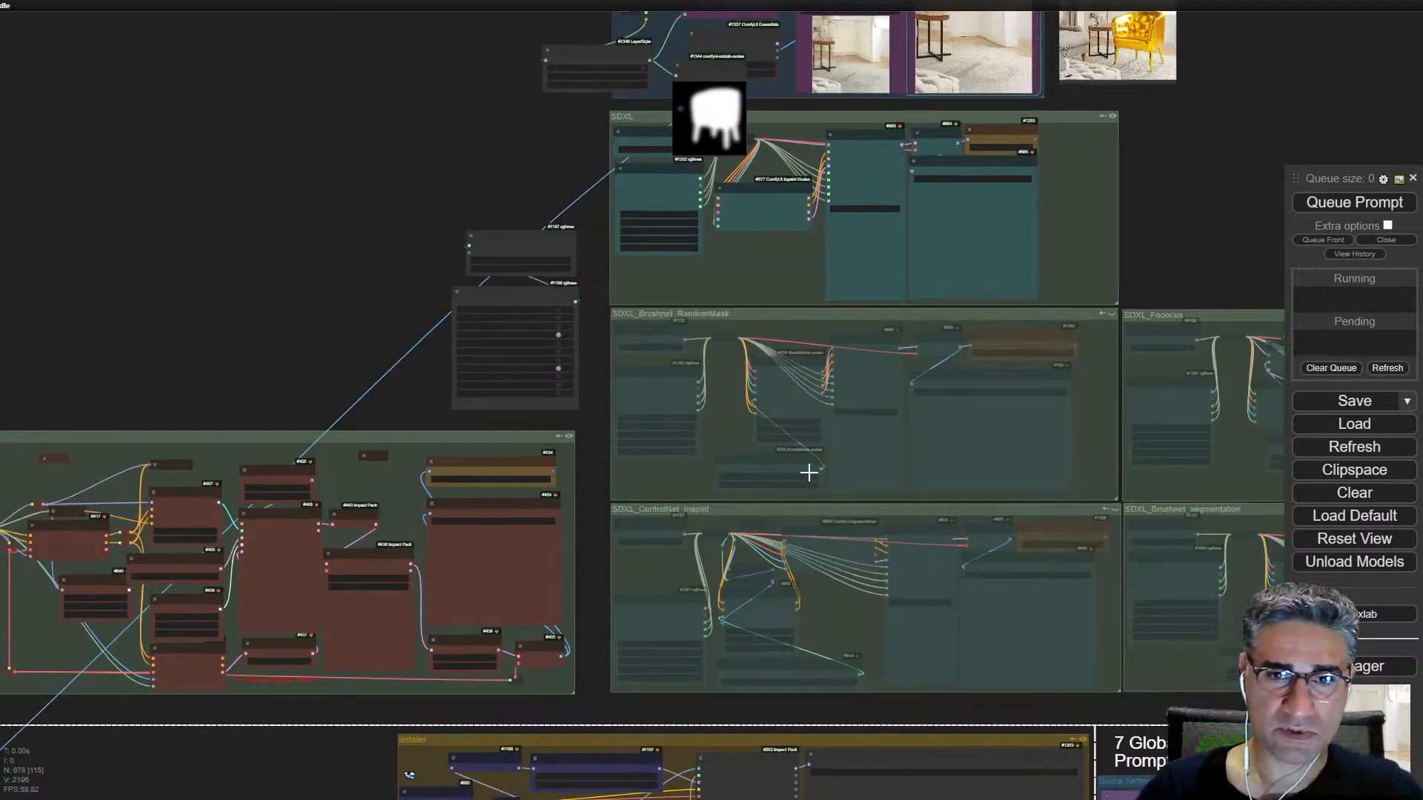
{"action": "scroll", "coordinate": [818, 475], "scroll_direction": "up", "scroll_amount": 5}
{"action": "left_click_drag", "start_coordinate": [891, 705], "coordinate": [953, 559]}
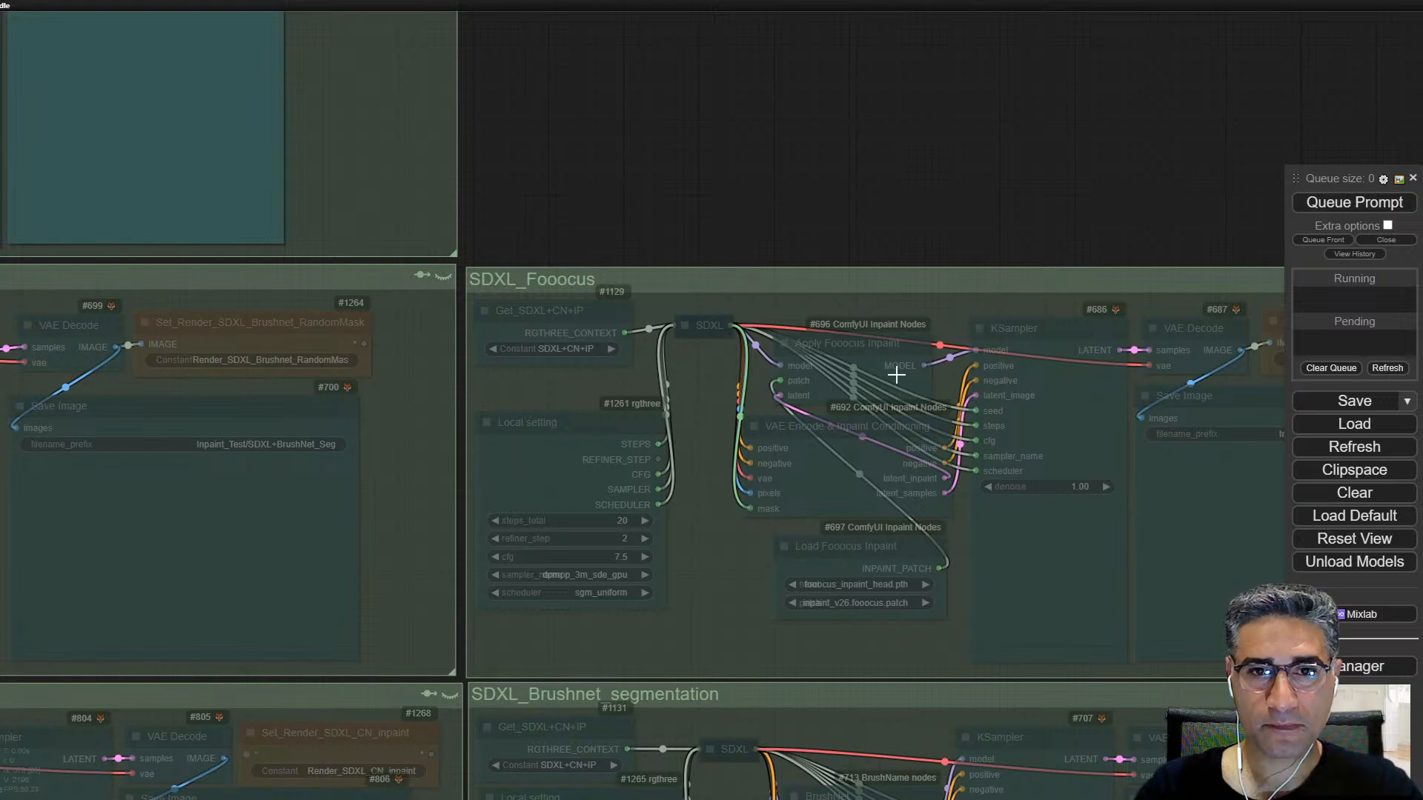
{"action": "left_click_drag", "start_coordinate": [897, 376], "coordinate": [880, 64], "text": "alt"}
{"action": "left_click_drag", "start_coordinate": [852, 566], "coordinate": [817, 149], "text": "alt"}
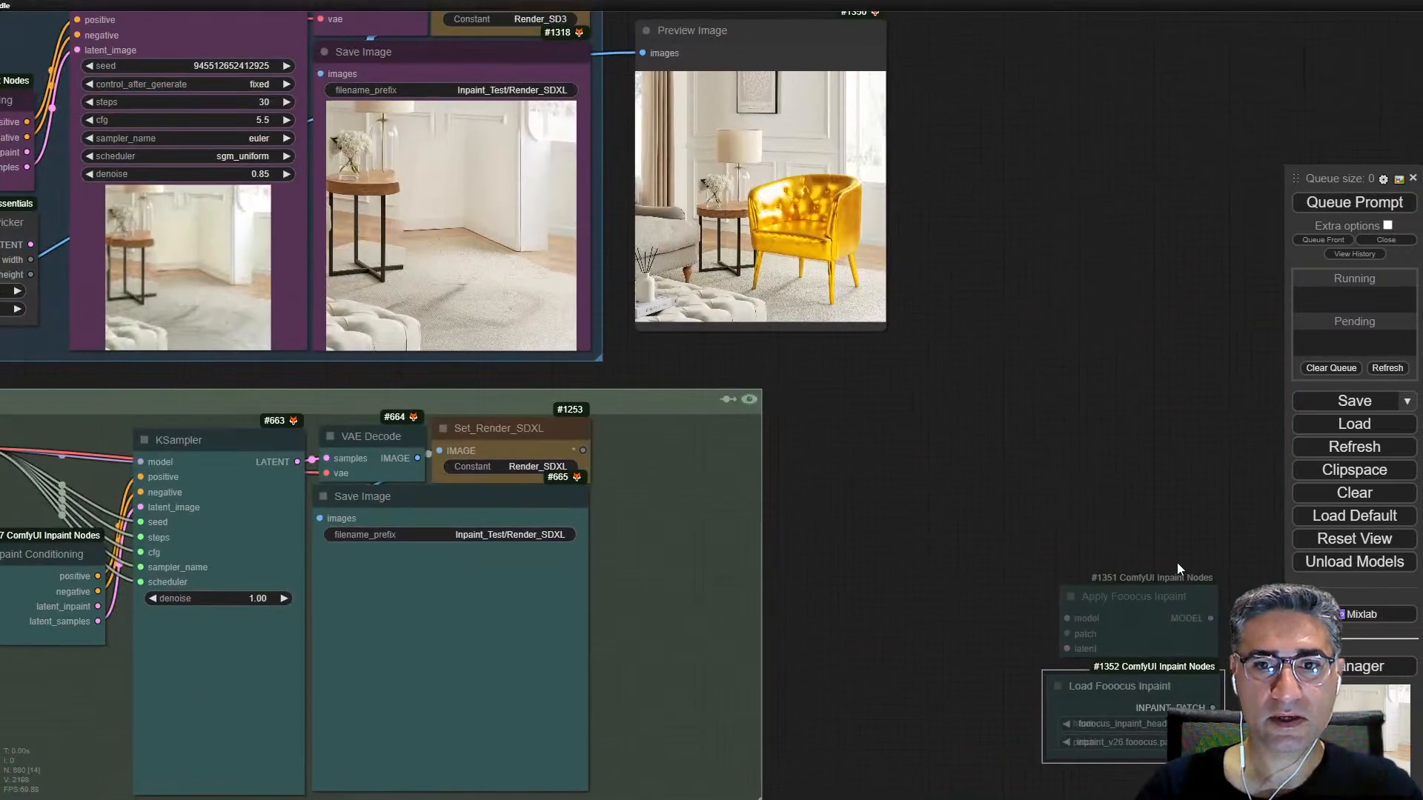
Step: Move the two copied Fooocus nodes above the SD3 group and turn off their bypass
{"action": "left_click_drag", "start_coordinate": [1177, 563], "coordinate": [1019, 66]}
{"action": "left_click_drag", "start_coordinate": [1060, 660], "coordinate": [954, 268]}
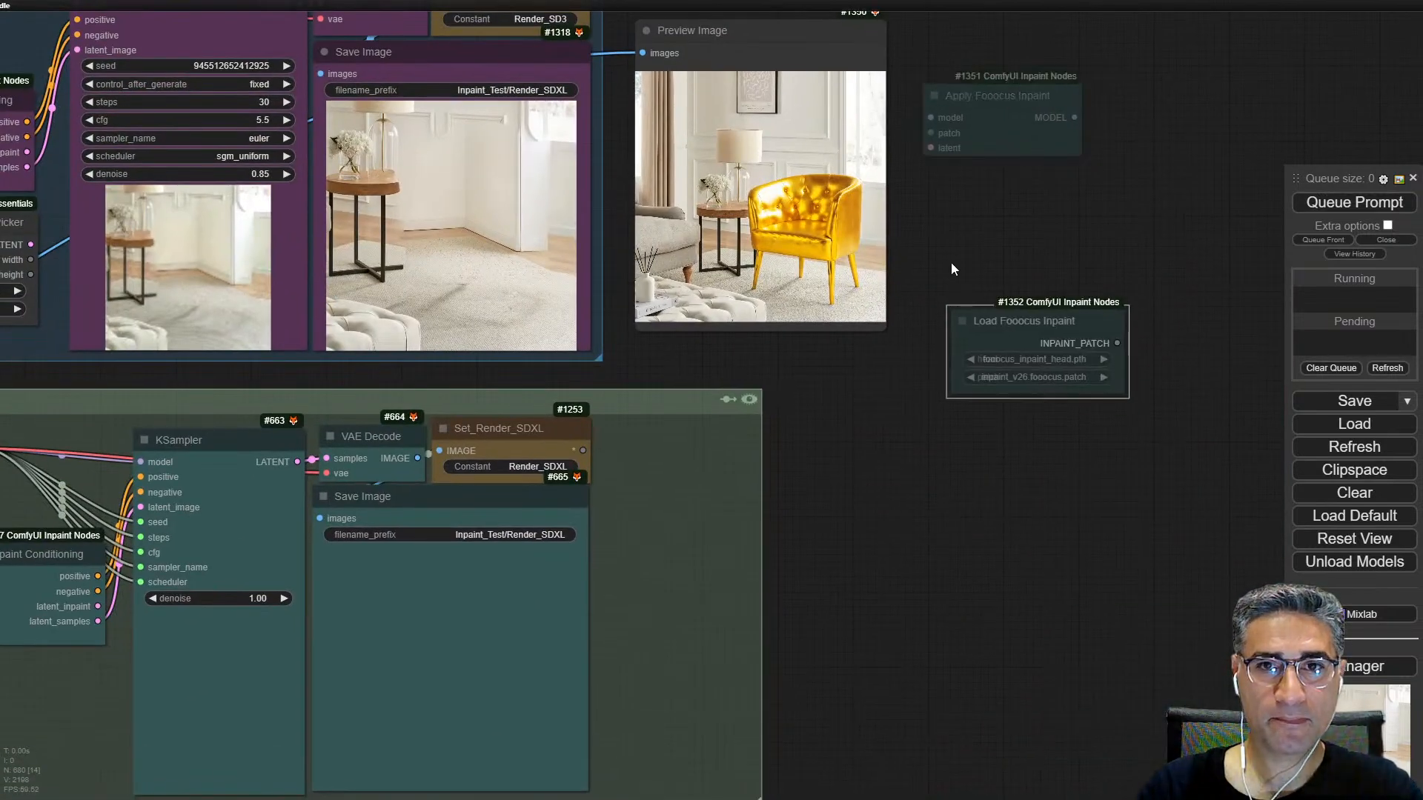
{"action": "scroll", "coordinate": [964, 252], "scroll_direction": "down", "scroll_amount": 5}
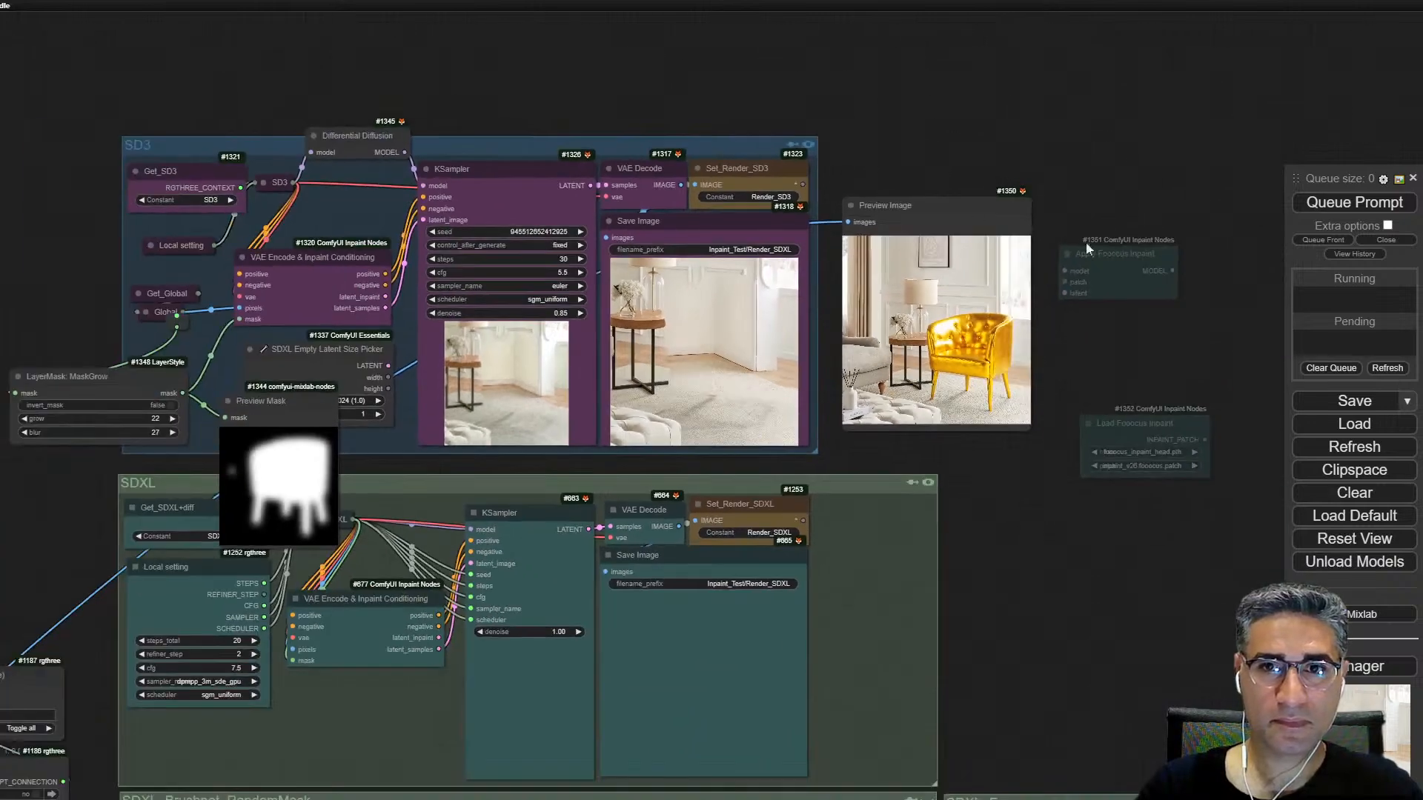
{"action": "left_click_drag", "start_coordinate": [1112, 249], "coordinate": [491, 27]}
{"action": "left_click_drag", "start_coordinate": [1142, 427], "coordinate": [601, 114]}
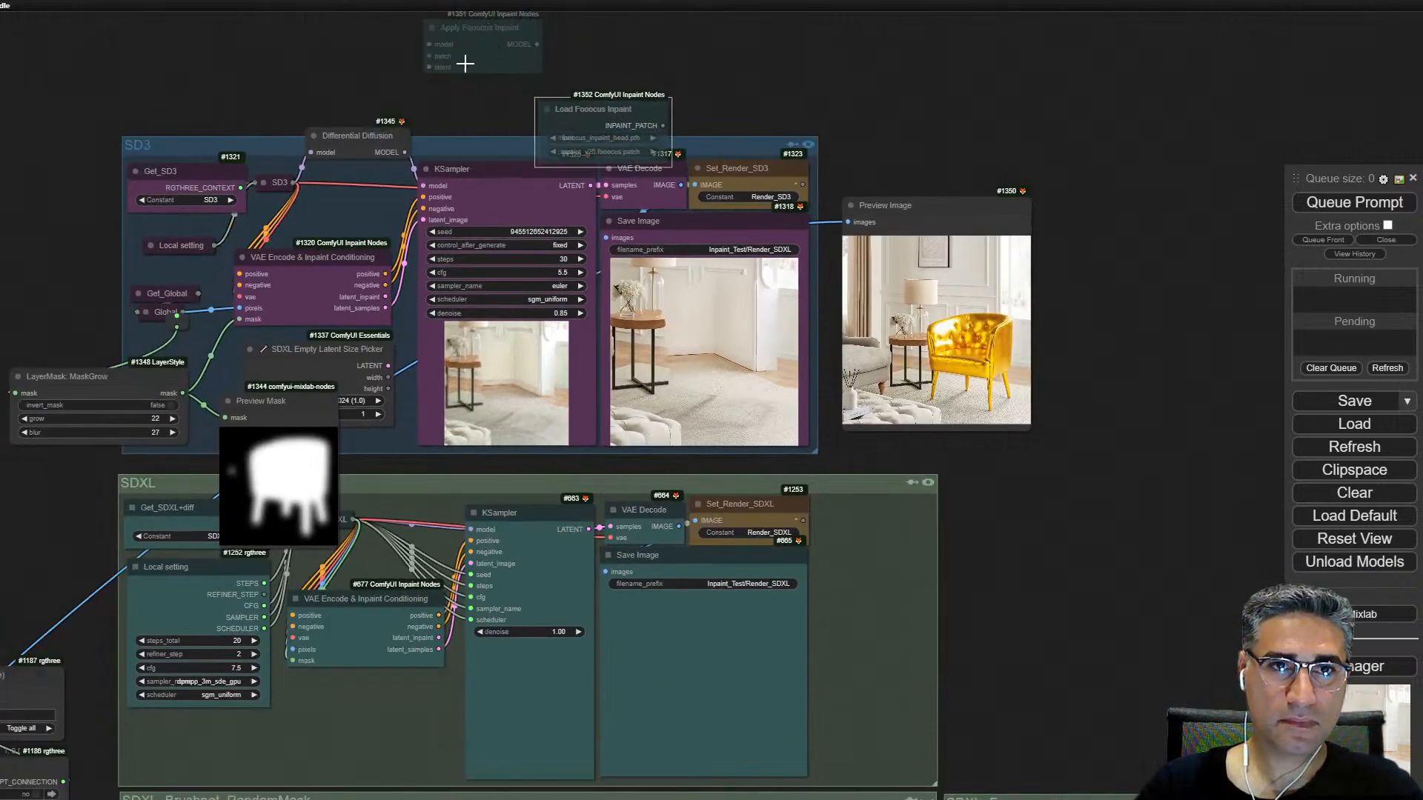
{"action": "scroll", "coordinate": [482, 82], "scroll_direction": "up", "scroll_amount": 6}
{"action": "left_click", "coordinate": [461, 27], "text": "shift"}
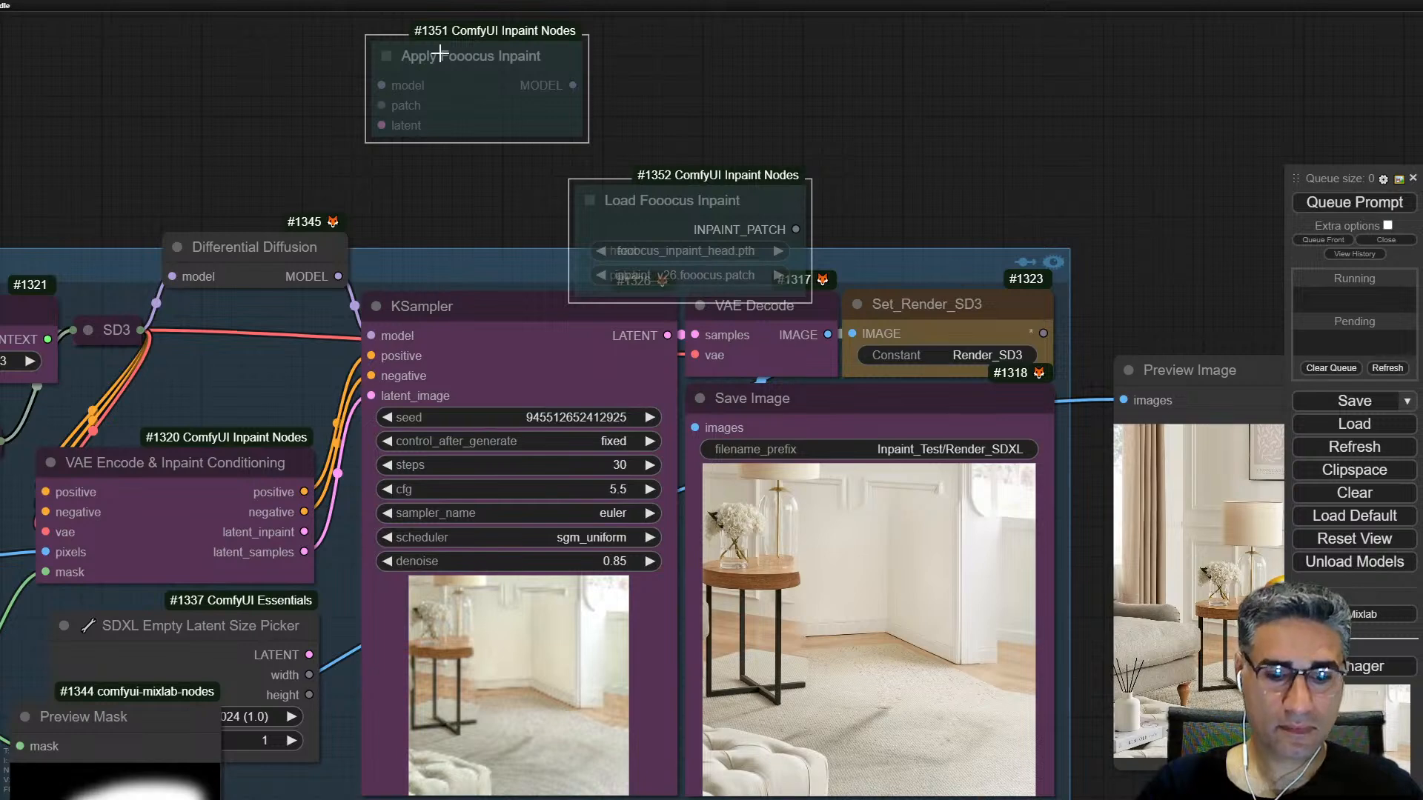
{"action": "key", "text": "ctrl+b"}
{"action": "key", "text": "ctrl+b"}
{"action": "left_click", "coordinate": [442, 207]}
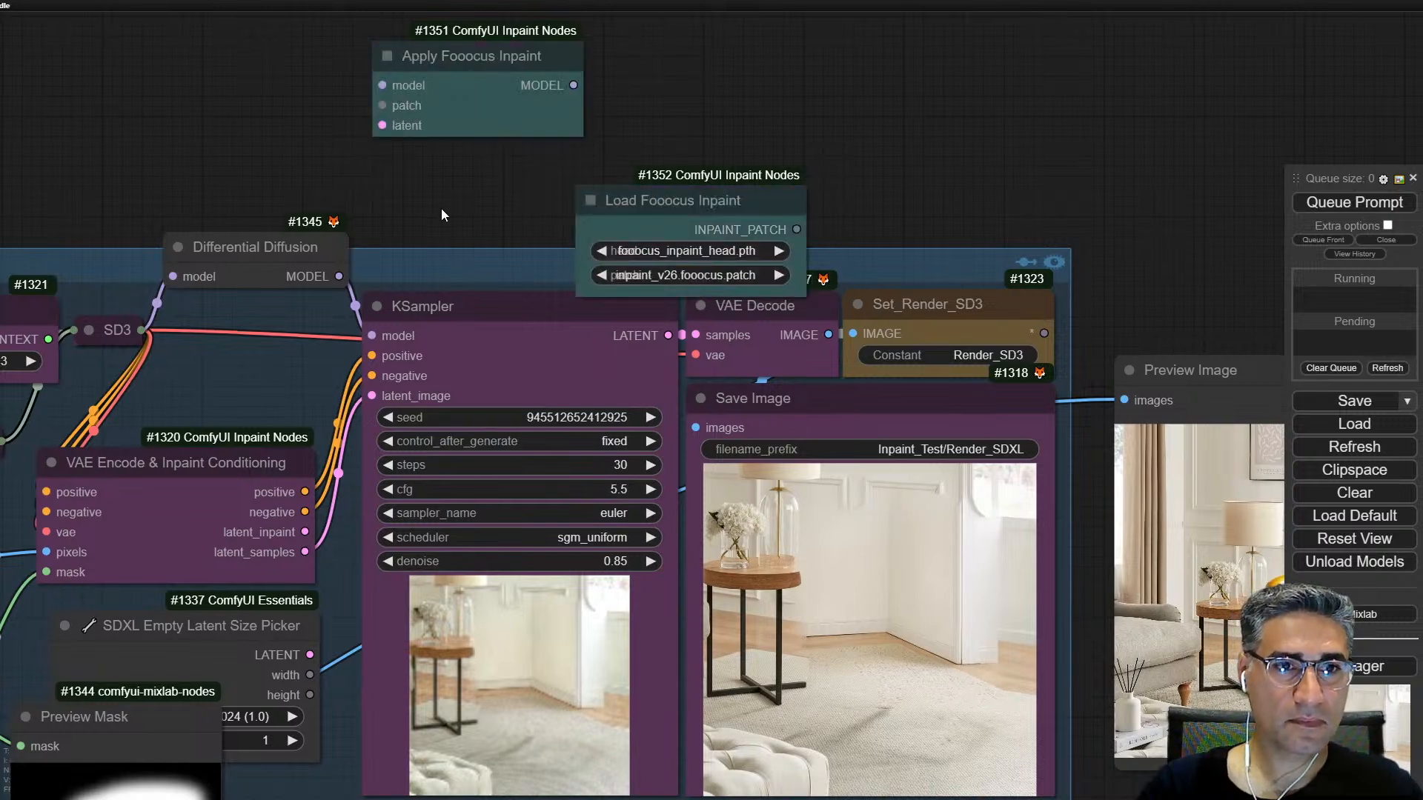
Step: Wire Apply Fooocus Inpaint between Differential Diffusion and the SD3 KSampler's model, feeding it the loaded inpaint patch and the latent_inpaint output
{"action": "left_click_drag", "start_coordinate": [441, 208], "coordinate": [574, 189]}
{"action": "left_click_drag", "start_coordinate": [471, 258], "coordinate": [515, 66]}
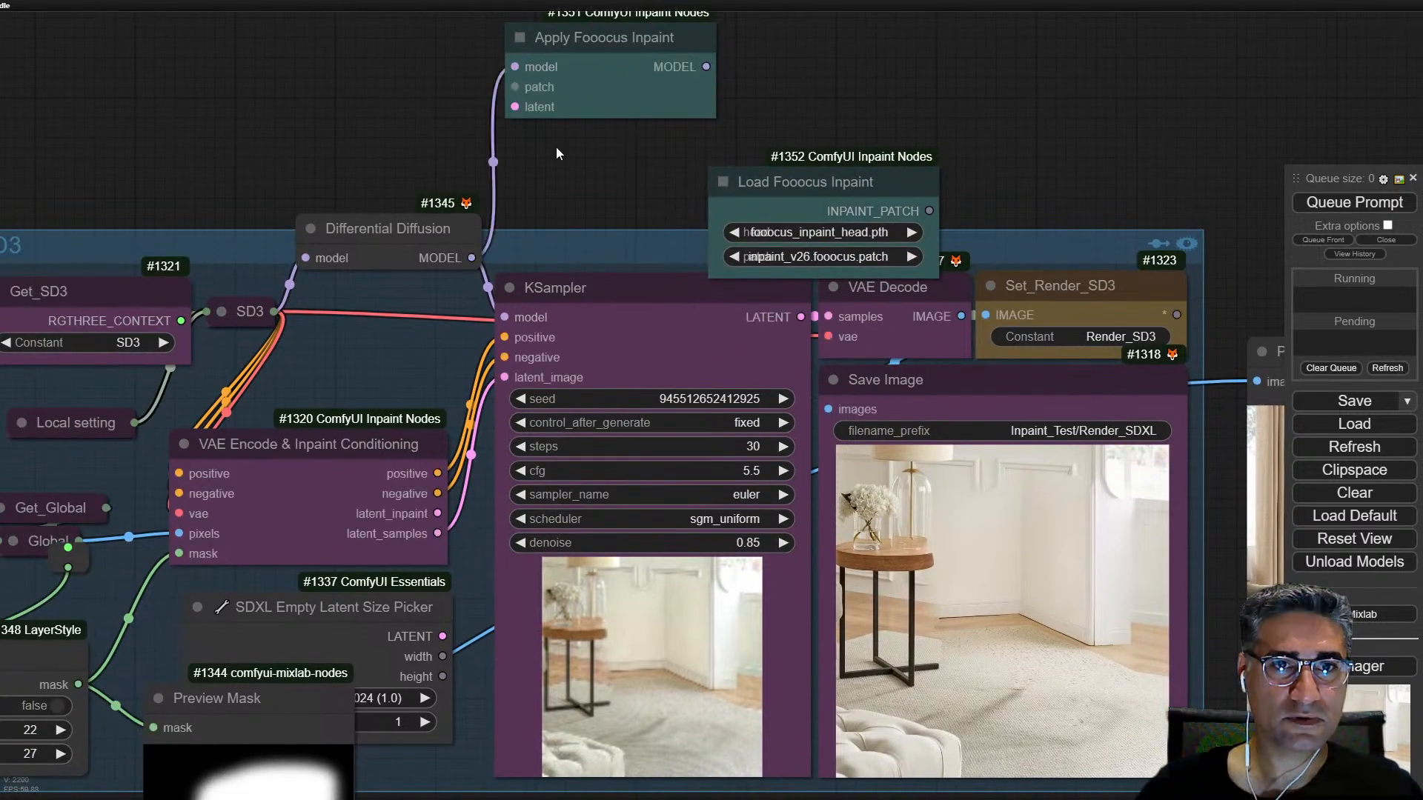
{"action": "scroll", "coordinate": [842, 253], "scroll_direction": "down", "scroll_amount": 6}
{"action": "left_click_drag", "start_coordinate": [1055, 488], "coordinate": [1035, 474]}
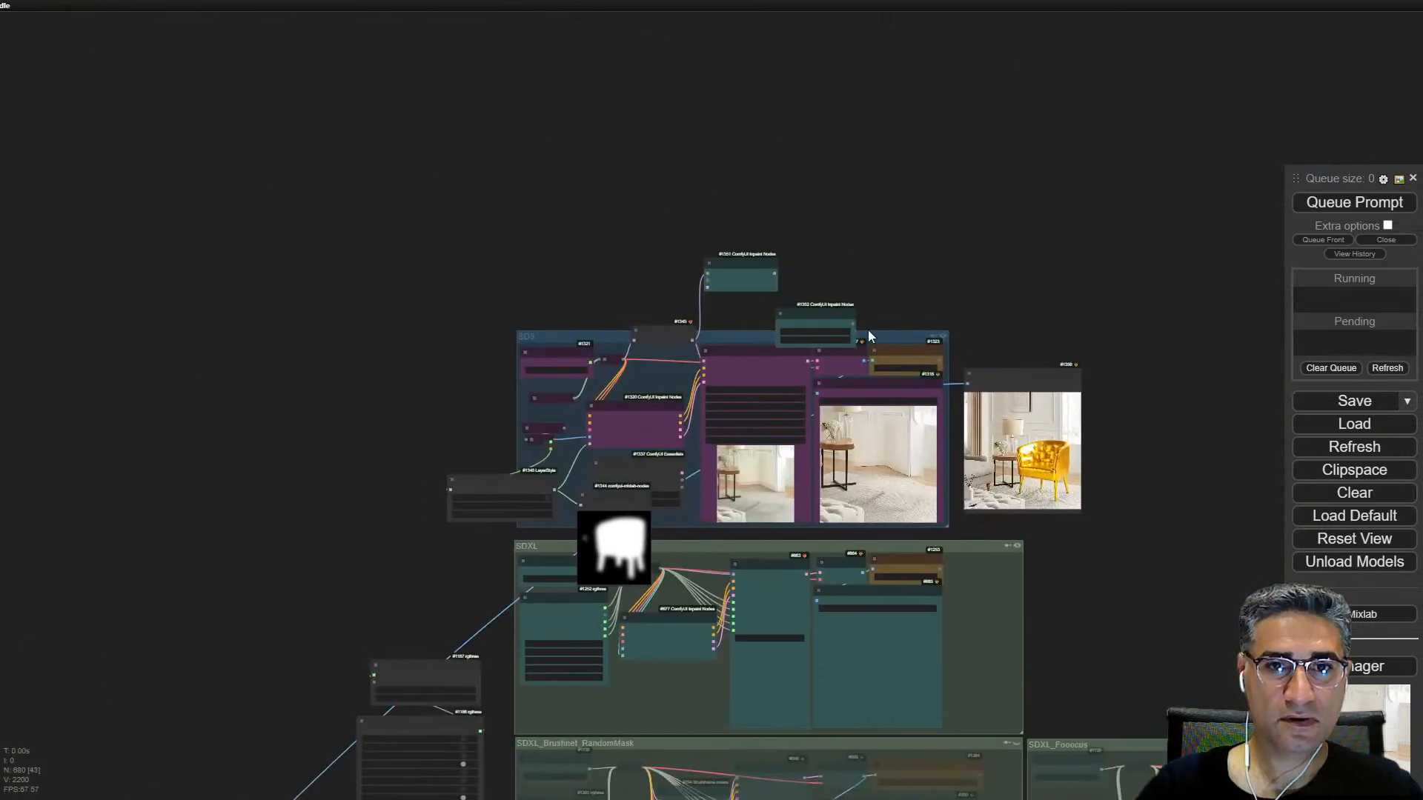
{"action": "scroll", "coordinate": [877, 315], "scroll_direction": "up", "scroll_amount": 5}
{"action": "left_click_drag", "start_coordinate": [937, 324], "coordinate": [558, 210]}
{"action": "left_click_drag", "start_coordinate": [864, 302], "coordinate": [353, 47]}
{"action": "left_click_drag", "start_coordinate": [487, 601], "coordinate": [557, 232]}
{"action": "left_click_drag", "start_coordinate": [731, 196], "coordinate": [548, 424]}
{"action": "left_click_drag", "start_coordinate": [788, 267], "coordinate": [837, 106]}
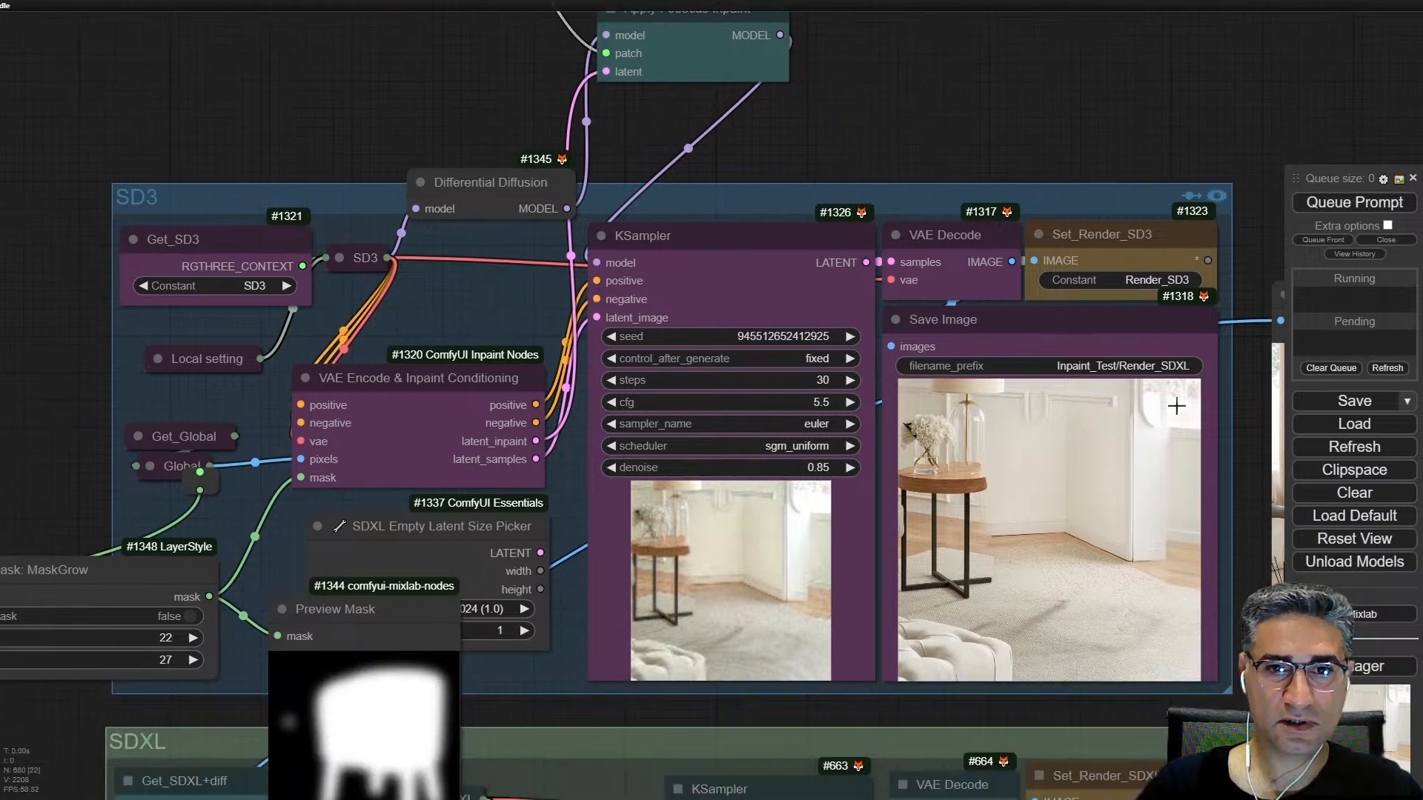
Step: Try to render only the SD3 group's Save Image node with the Fooocus patch applied
{"action": "right_click", "coordinate": [1057, 475]}
{"action": "left_click", "coordinate": [1132, 461]}
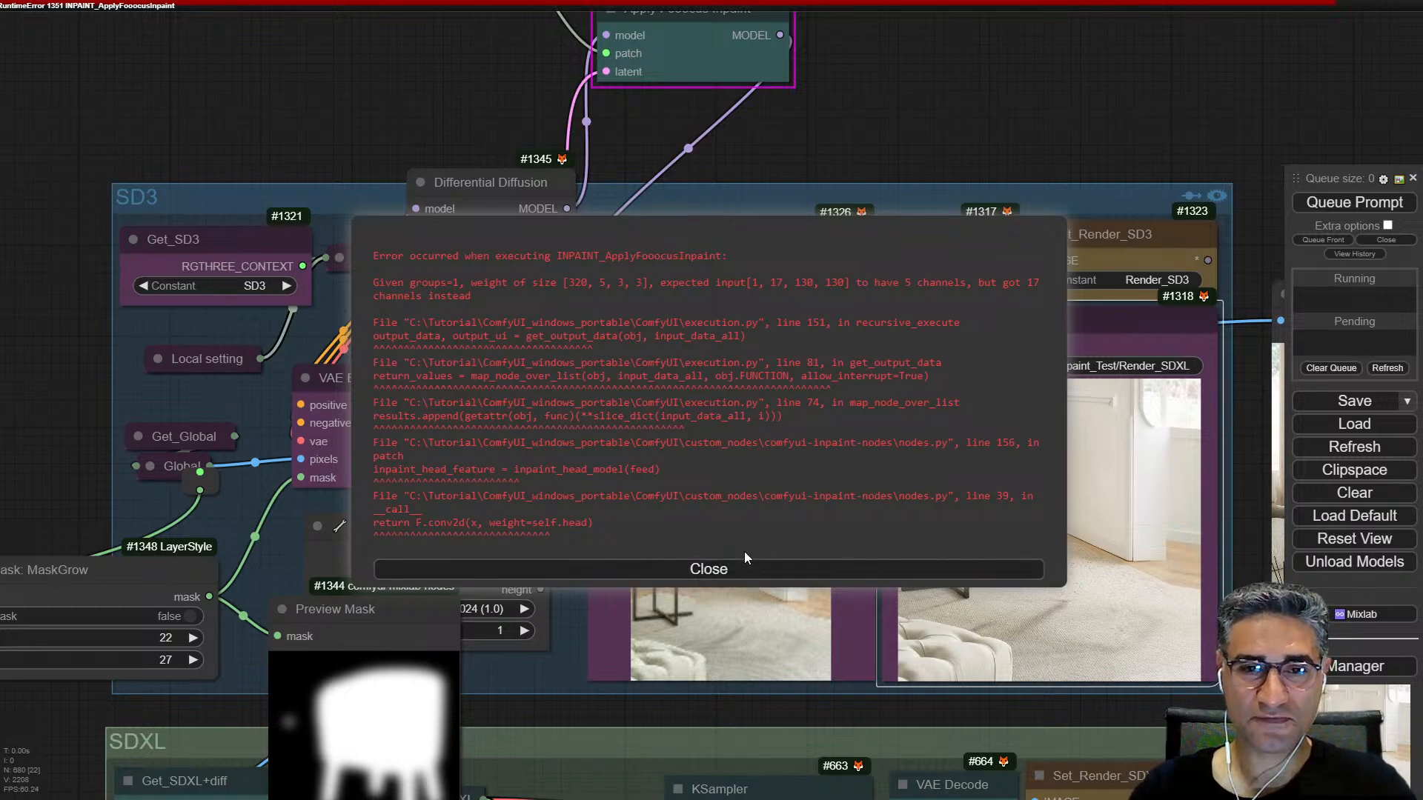
{"action": "left_click", "coordinate": [723, 571]}
Step: Delete the Load Fooocus Inpaint and Apply Fooocus Inpaint nodes added above the SD3 group
{"action": "left_click_drag", "start_coordinate": [896, 164], "coordinate": [947, 549]}
{"action": "left_click_drag", "start_coordinate": [787, 398], "coordinate": [657, 298]}
{"action": "scroll", "coordinate": [403, 305], "scroll_direction": "up", "scroll_amount": 5}
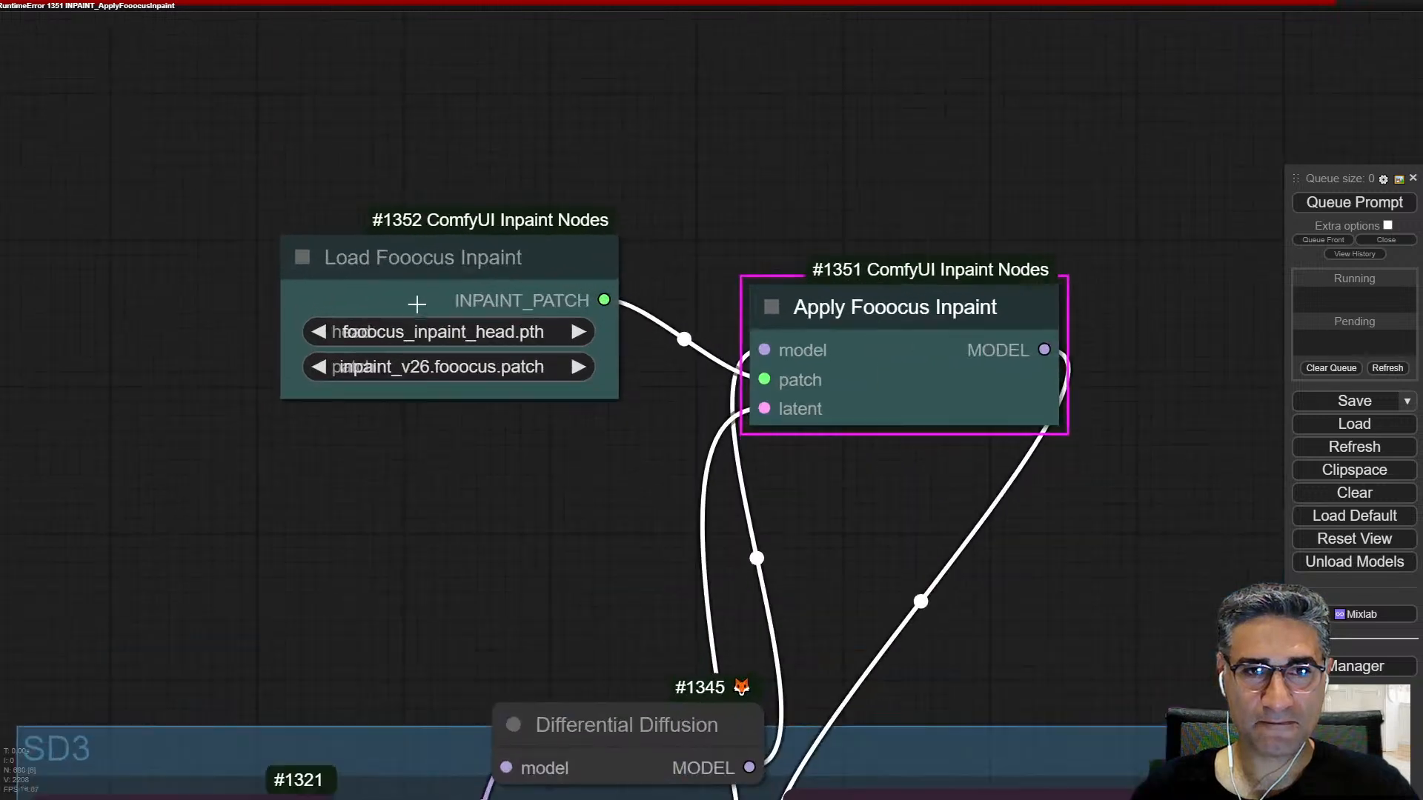
{"action": "scroll", "coordinate": [1154, 490], "scroll_direction": "down", "scroll_amount": 5}
{"action": "left_click_drag", "start_coordinate": [1021, 462], "coordinate": [762, 314]}
{"action": "left_click", "coordinate": [534, 205]}
{"action": "left_click", "coordinate": [823, 229], "text": "ctrl"}
{"action": "key", "text": "Delete"}
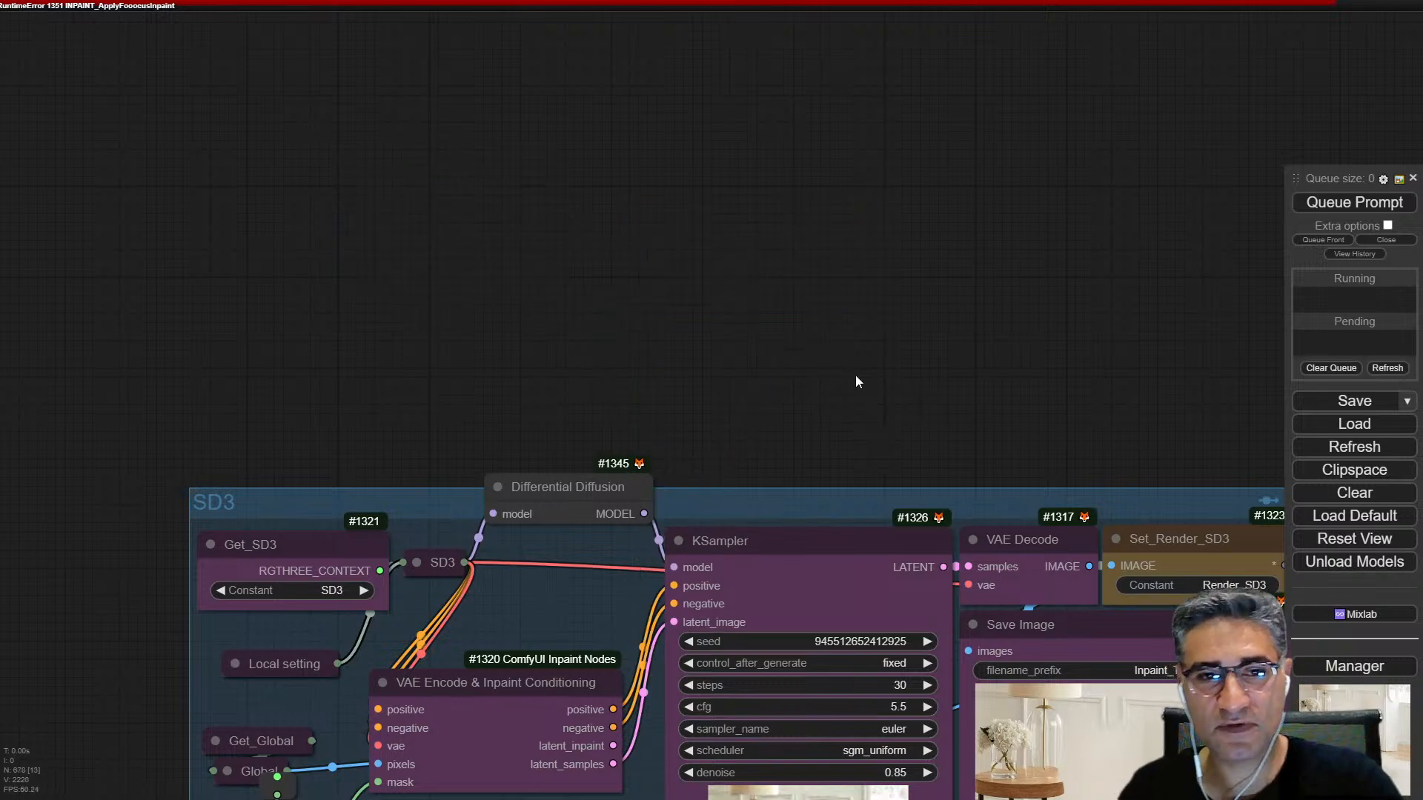
Step: Move the Differential Diffusion node slightly down into the upper edge of the SD3 group
{"action": "left_click_drag", "start_coordinate": [862, 400], "coordinate": [763, 136]}
{"action": "left_click_drag", "start_coordinate": [446, 221], "coordinate": [444, 255]}
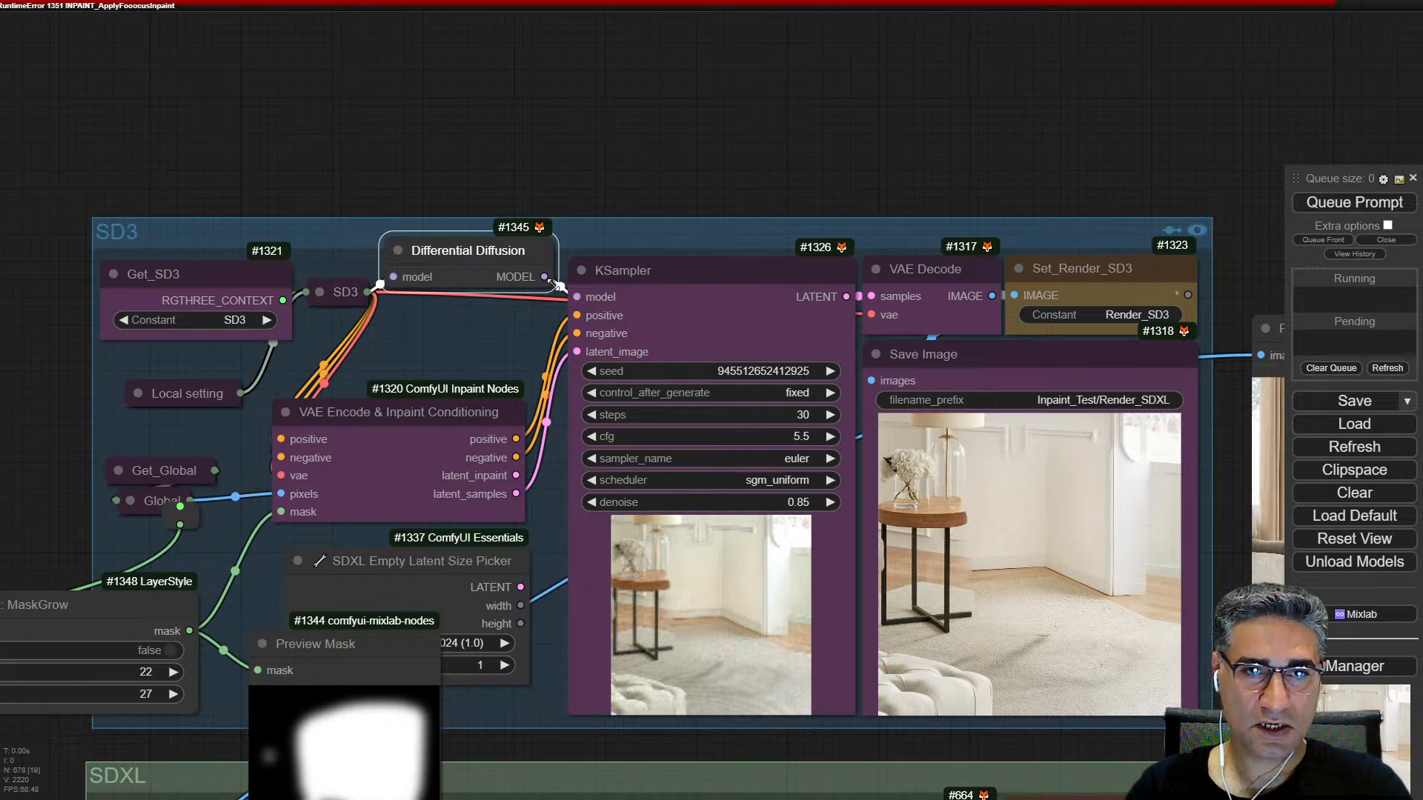
Step: Examine the SD3 render up close for carpet shadows, the table area's mask edge, the baseboard and the wall molding
{"action": "scroll", "coordinate": [1112, 624], "scroll_direction": "up", "scroll_amount": 10}
{"action": "scroll", "coordinate": [1025, 635], "scroll_direction": "up", "scroll_amount": 2}
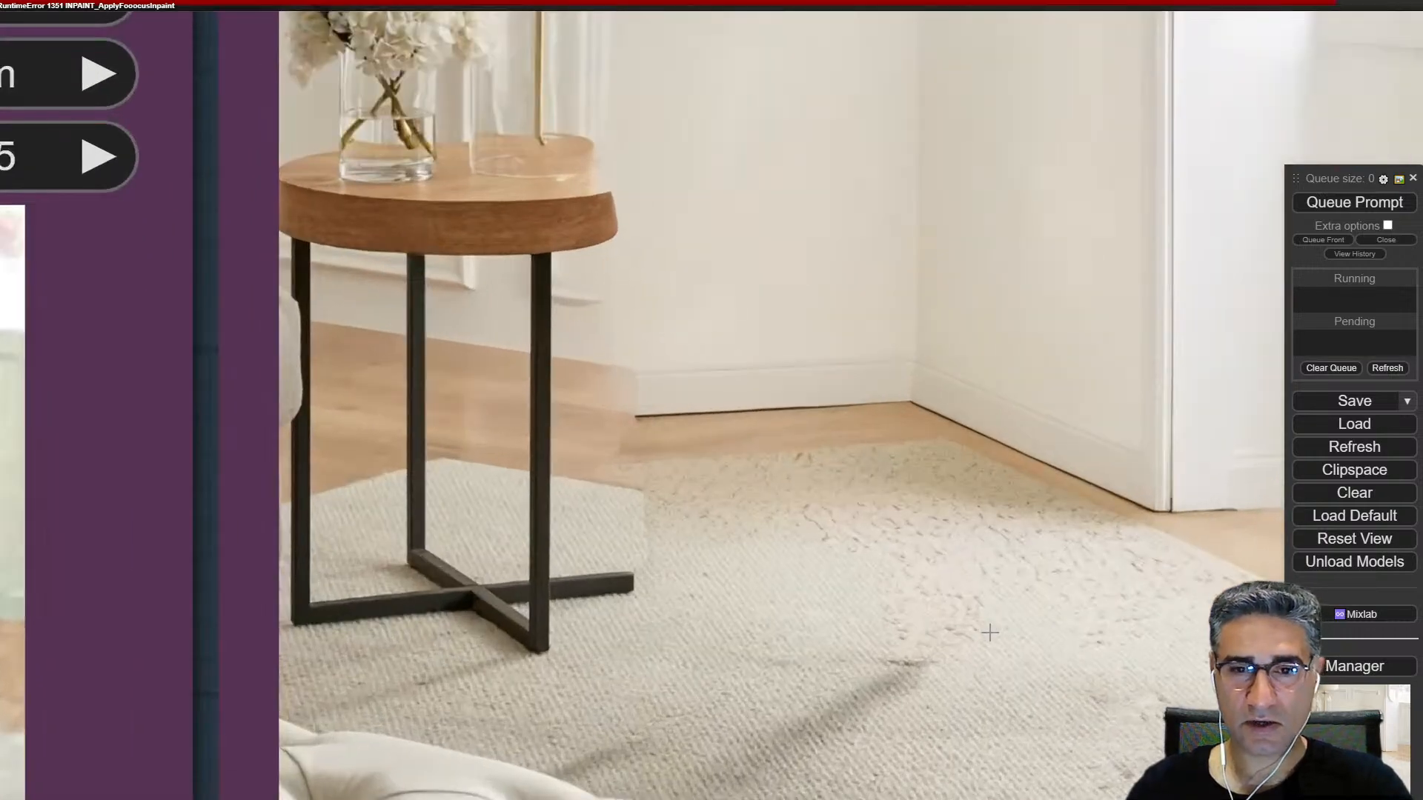
{"action": "scroll", "coordinate": [793, 457], "scroll_direction": "down", "scroll_amount": 5}
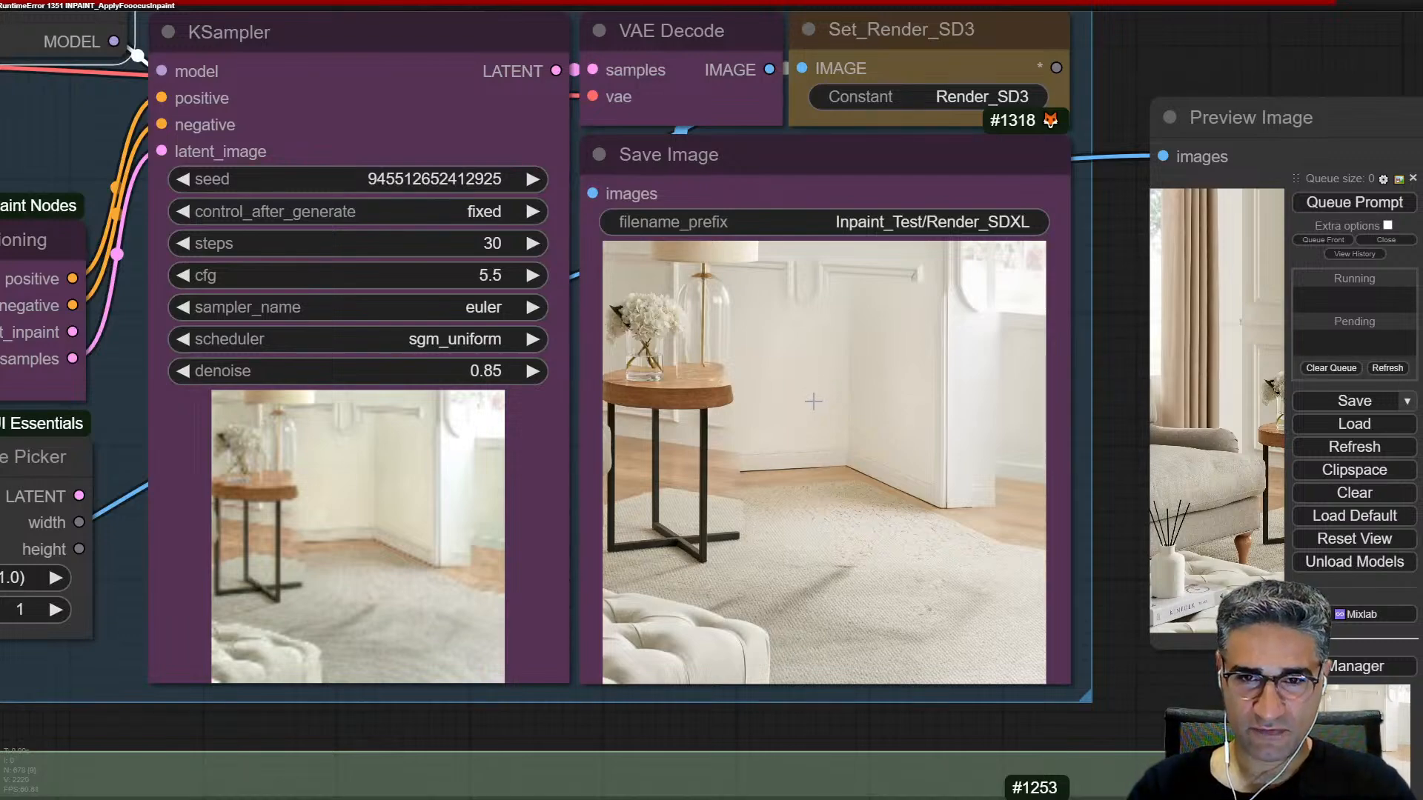
{"action": "scroll", "coordinate": [928, 478], "scroll_direction": "down", "scroll_amount": 4}
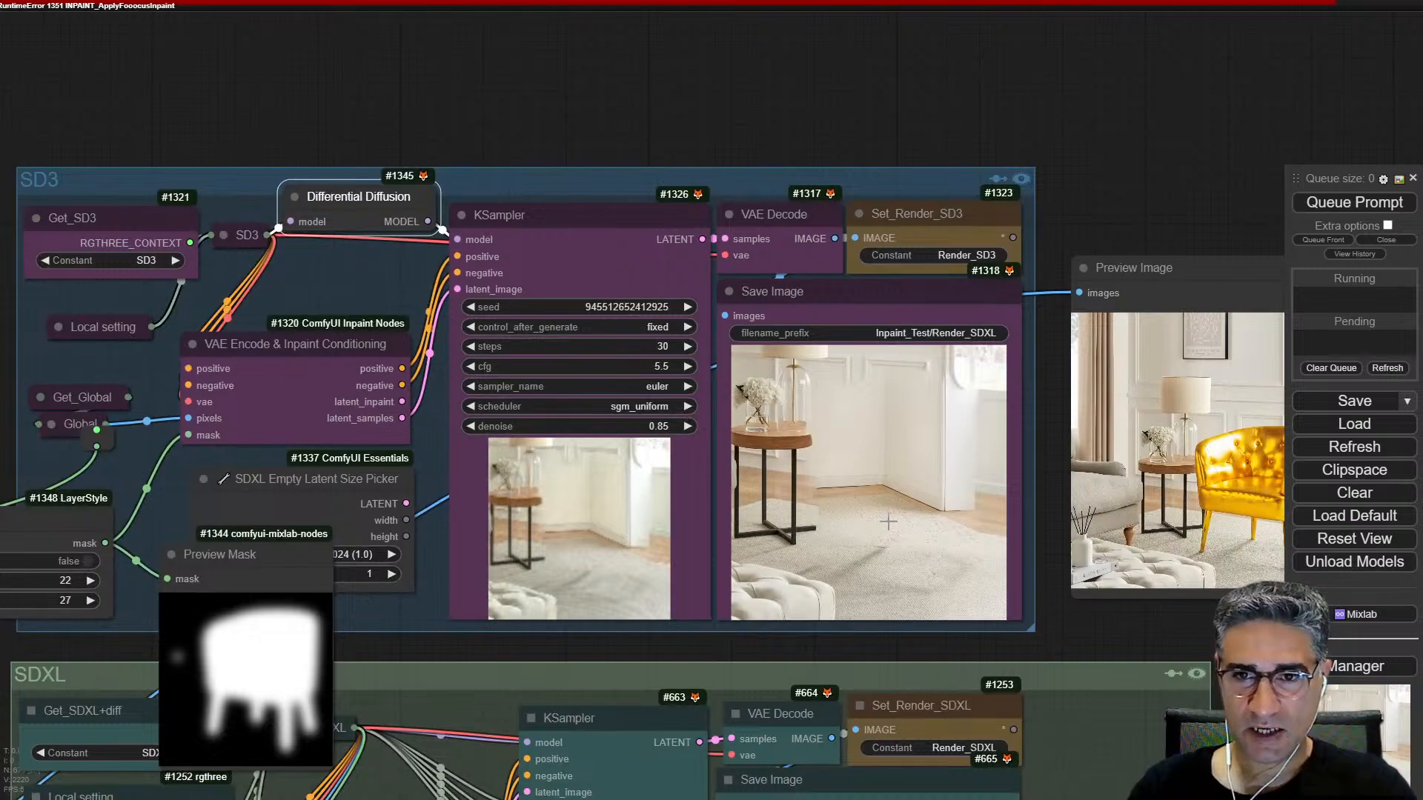
{"action": "scroll", "coordinate": [885, 522], "scroll_direction": "up", "scroll_amount": 6}
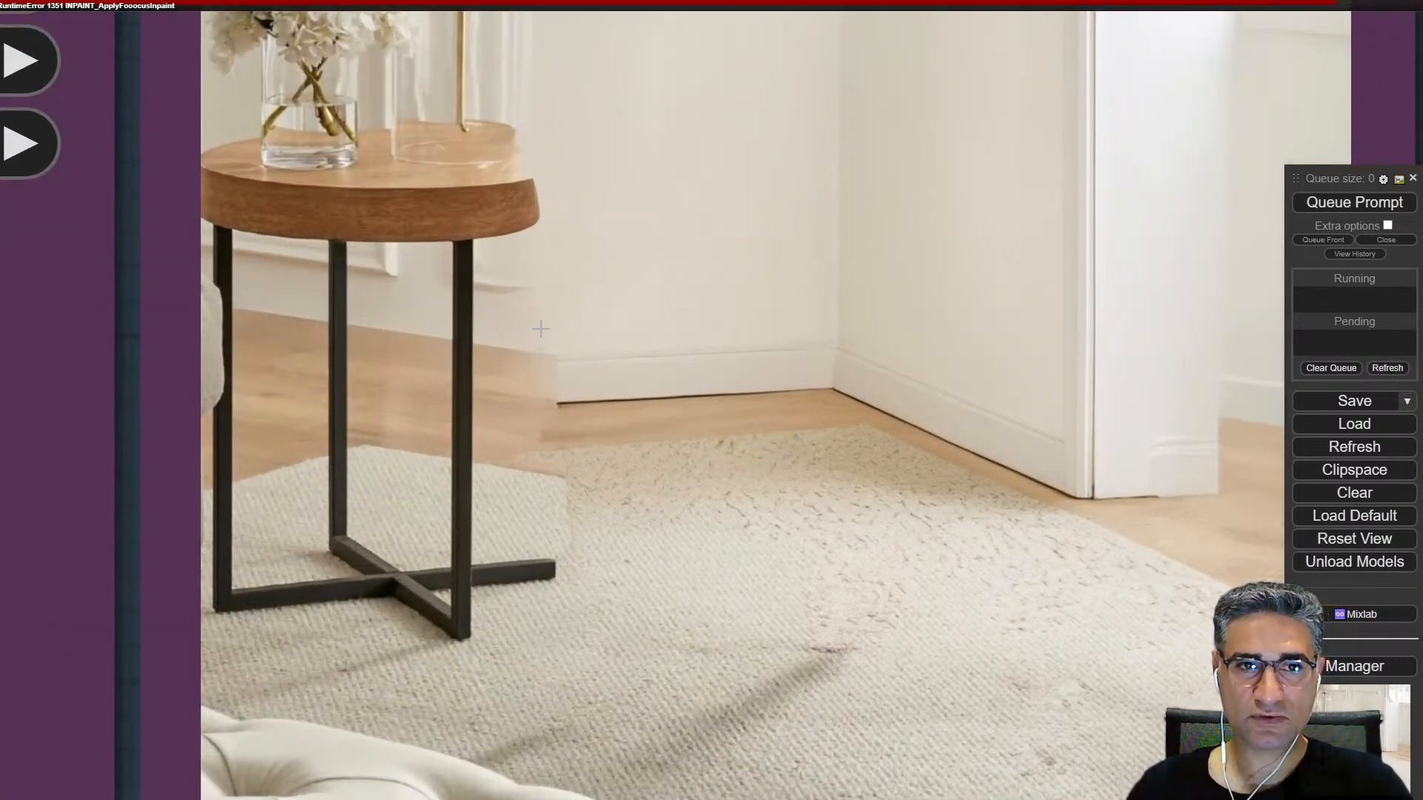
{"action": "scroll", "coordinate": [385, 463], "scroll_direction": "down", "scroll_amount": 5}
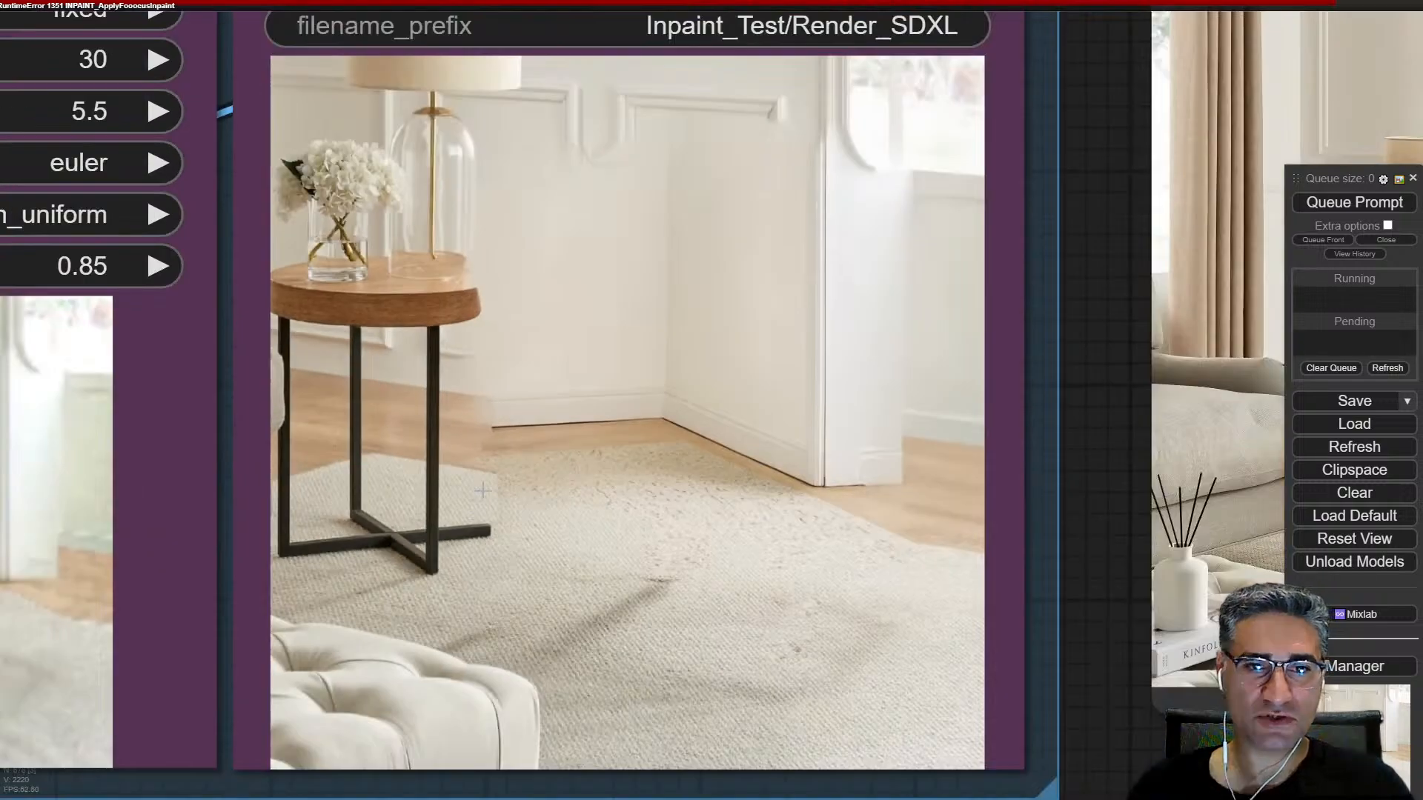
{"action": "scroll", "coordinate": [482, 490], "scroll_direction": "down", "scroll_amount": 10}
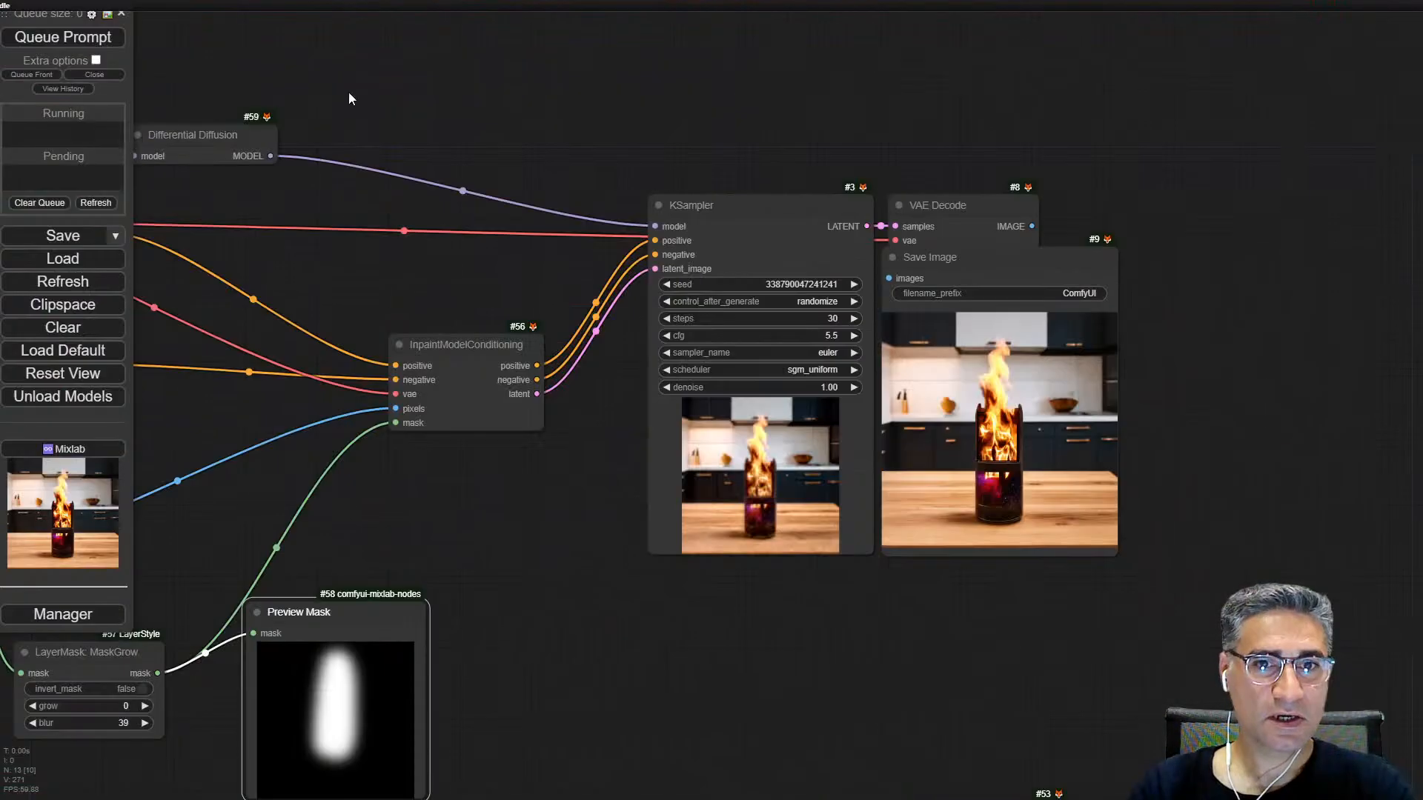
Step: Examine the basic SD3 inpainting workflow's masked bottle image, its MaskGrow settings and the blurred mask preview
{"action": "left_click_drag", "start_coordinate": [504, 613], "coordinate": [1149, 393]}
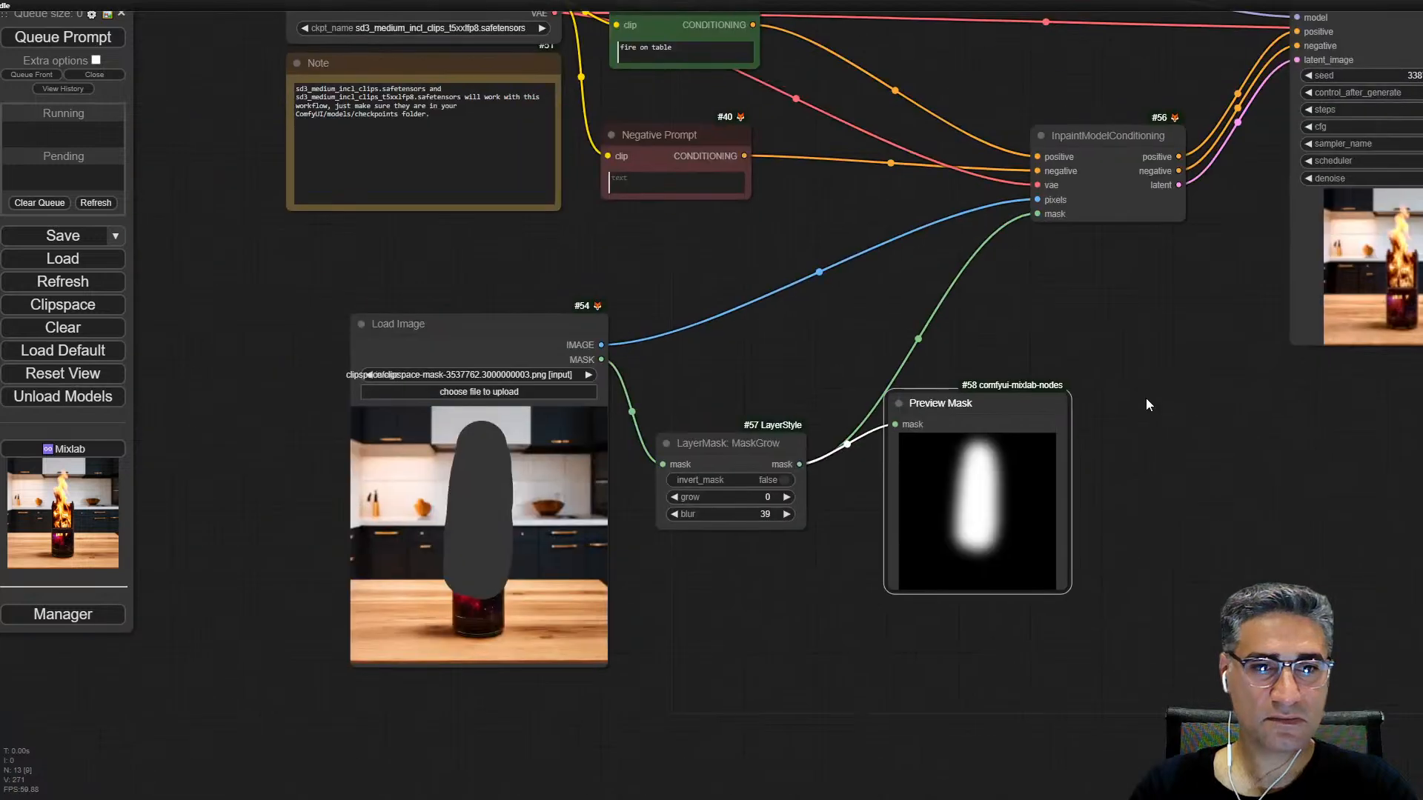
{"action": "left_click_drag", "start_coordinate": [765, 273], "coordinate": [753, 218]}
{"action": "left_click", "coordinate": [452, 256]}
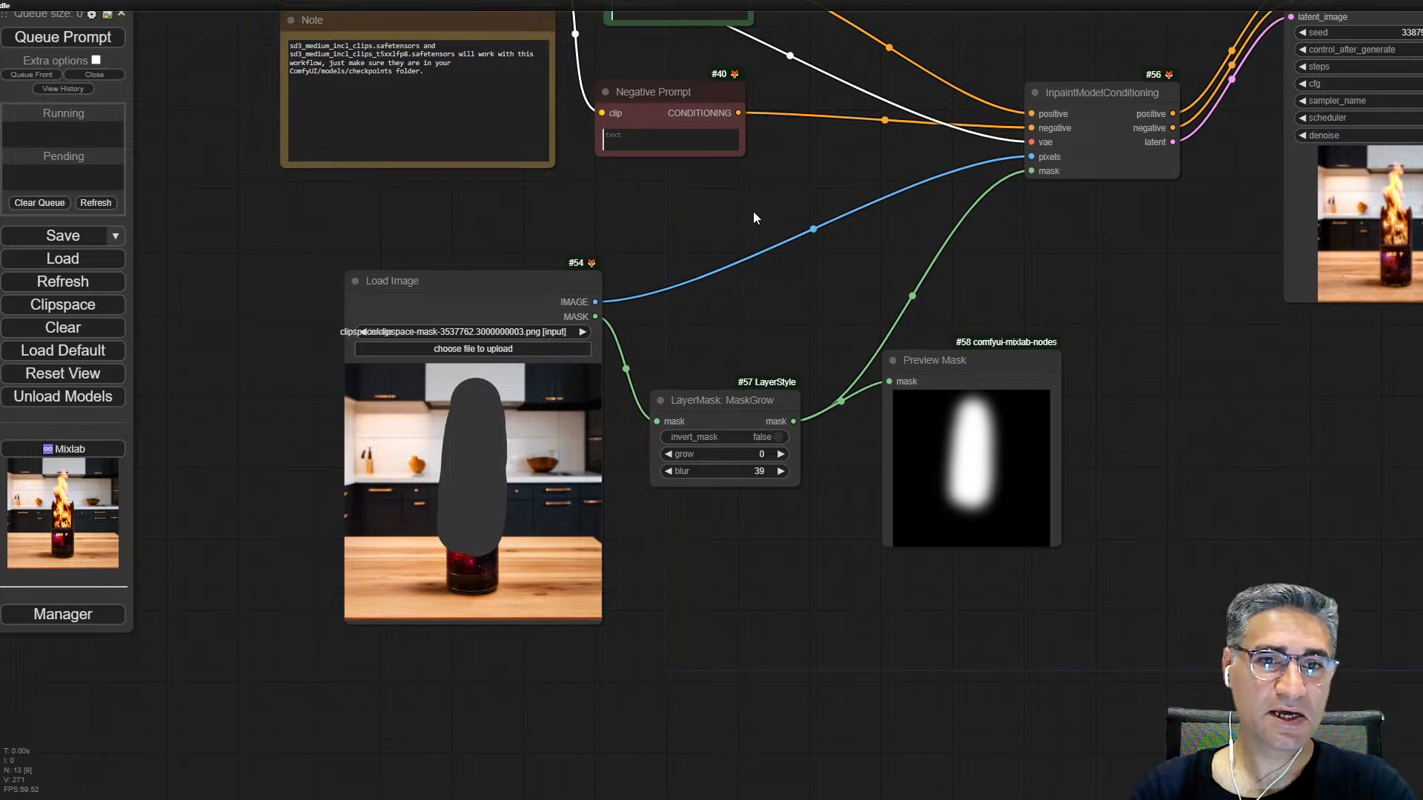
{"action": "scroll", "coordinate": [751, 444], "scroll_direction": "up", "scroll_amount": 3}
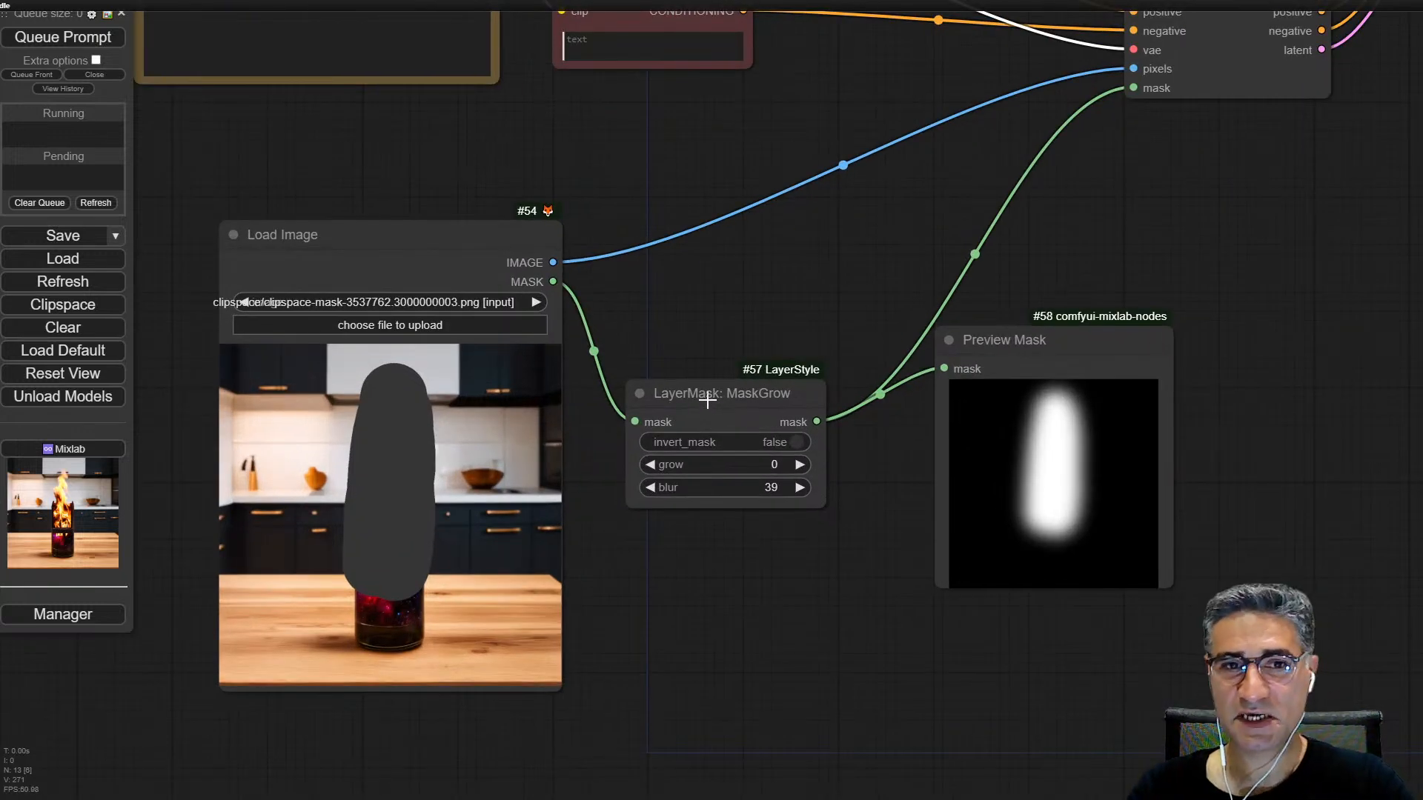
{"action": "scroll", "coordinate": [337, 533], "scroll_direction": "up", "scroll_amount": 4}
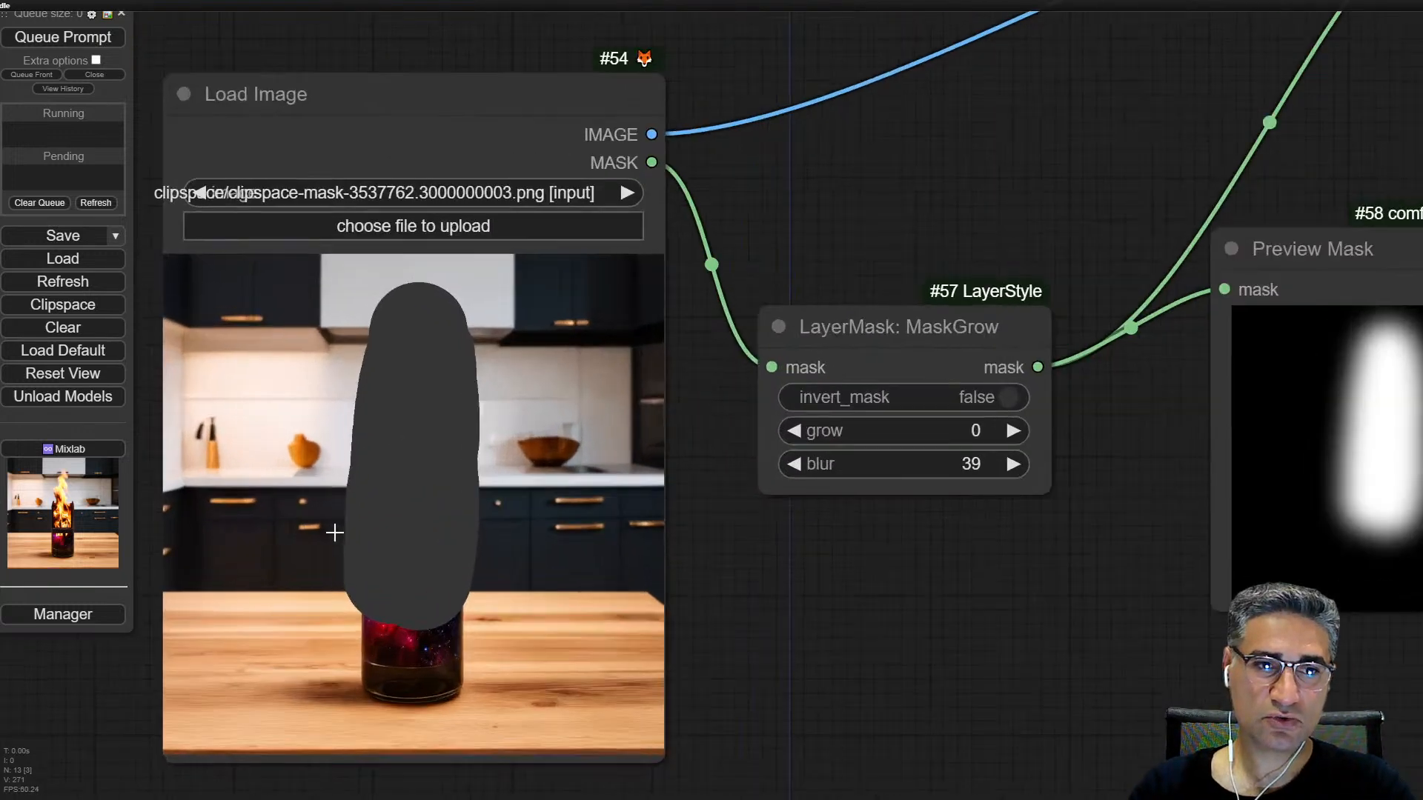
{"action": "scroll", "coordinate": [949, 585], "scroll_direction": "down", "scroll_amount": 4}
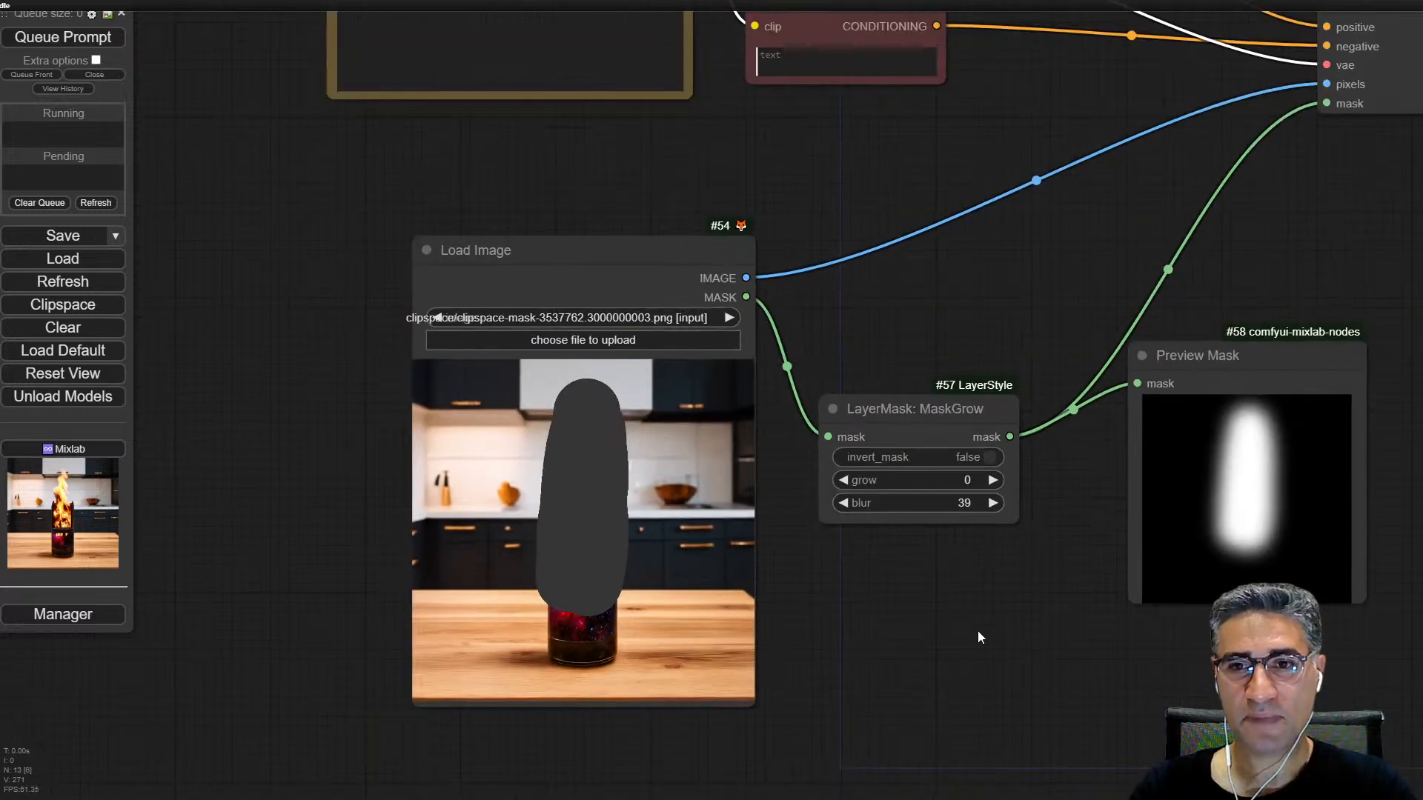
{"action": "scroll", "coordinate": [960, 556], "scroll_direction": "down", "scroll_amount": 3}
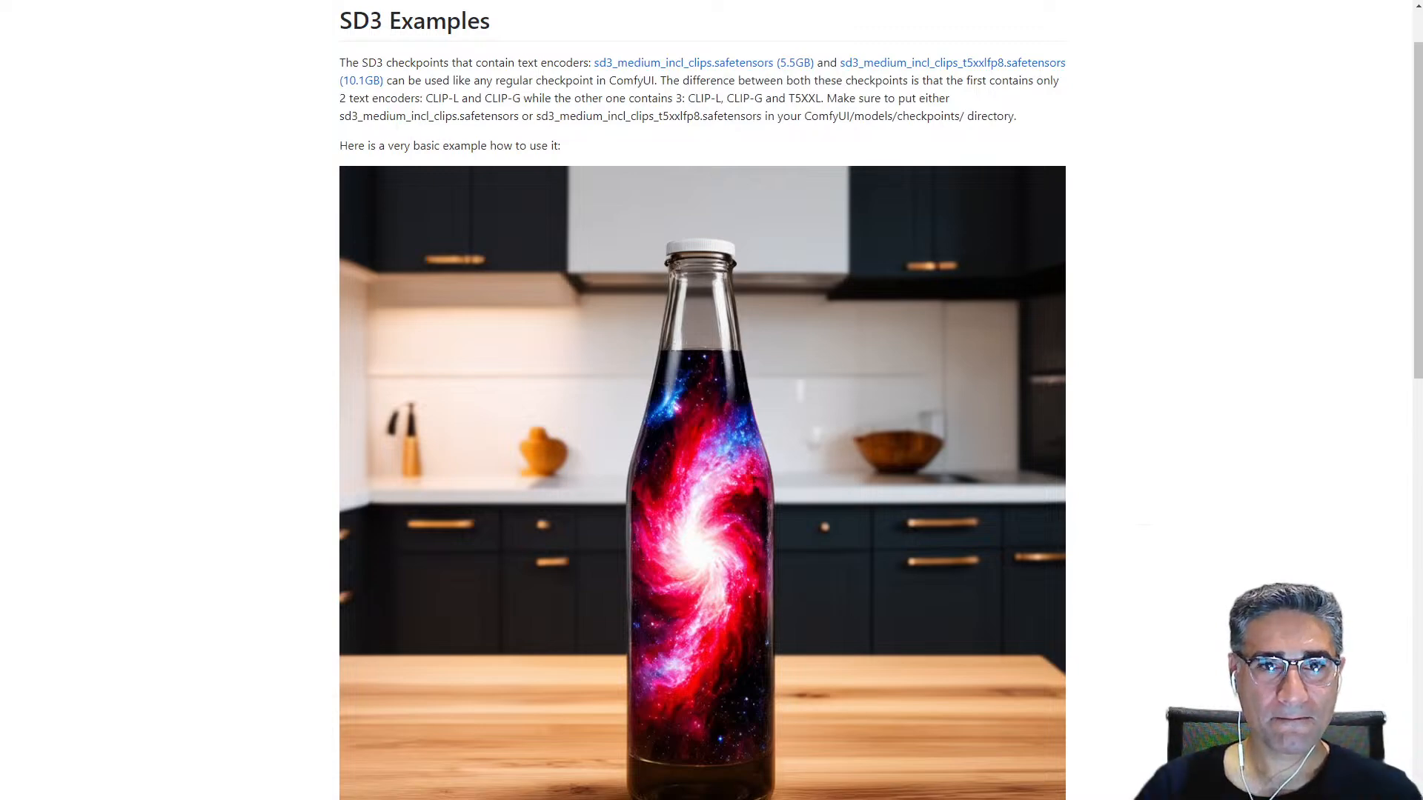
Step: Switch to the SD3 Examples web page and read which checkpoint files include text encoders and where to place them
{"action": "scroll", "coordinate": [789, 251], "scroll_direction": "down", "scroll_amount": 12}
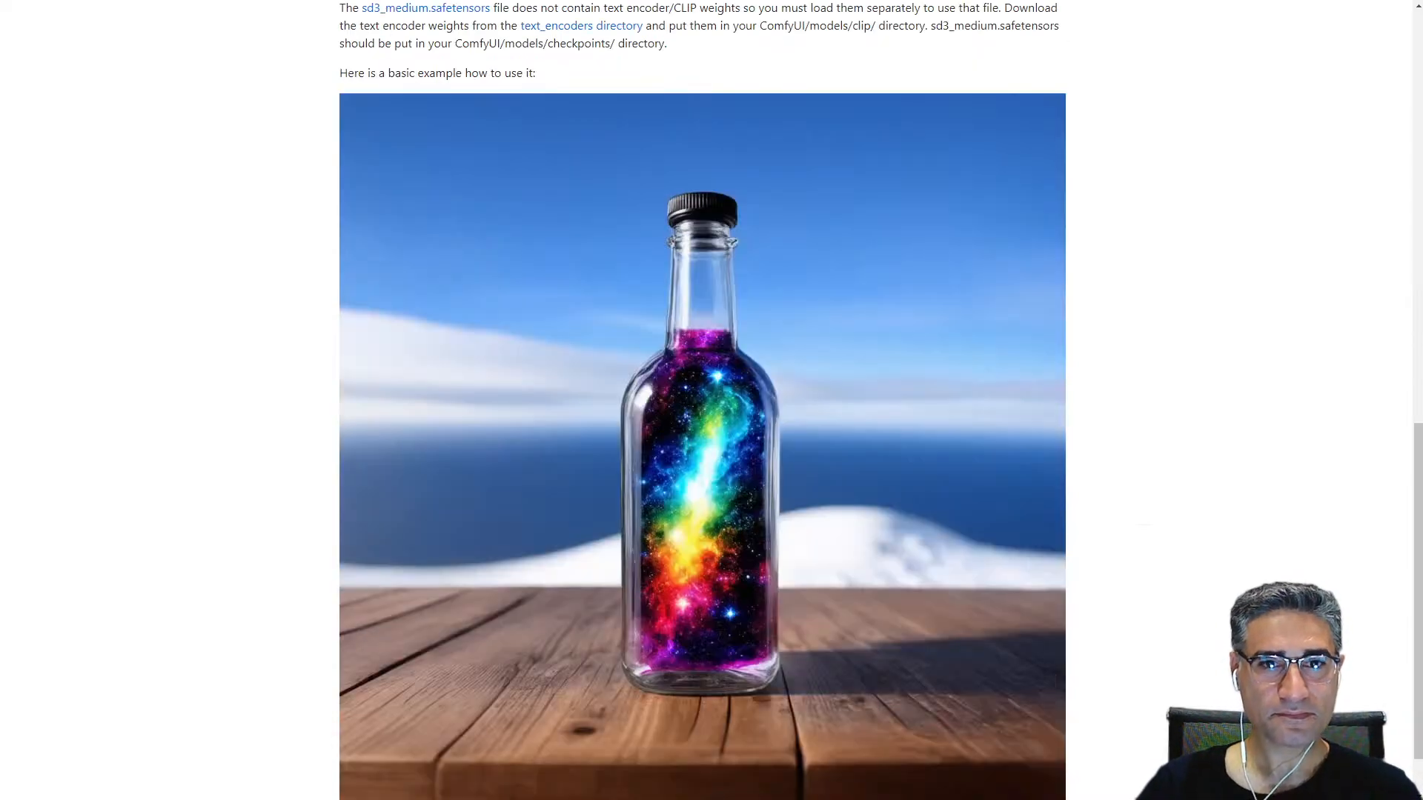
{"action": "scroll", "coordinate": [838, 412], "scroll_direction": "up", "scroll_amount": 5}
{"action": "scroll", "coordinate": [838, 412], "scroll_direction": "up", "scroll_amount": 8}
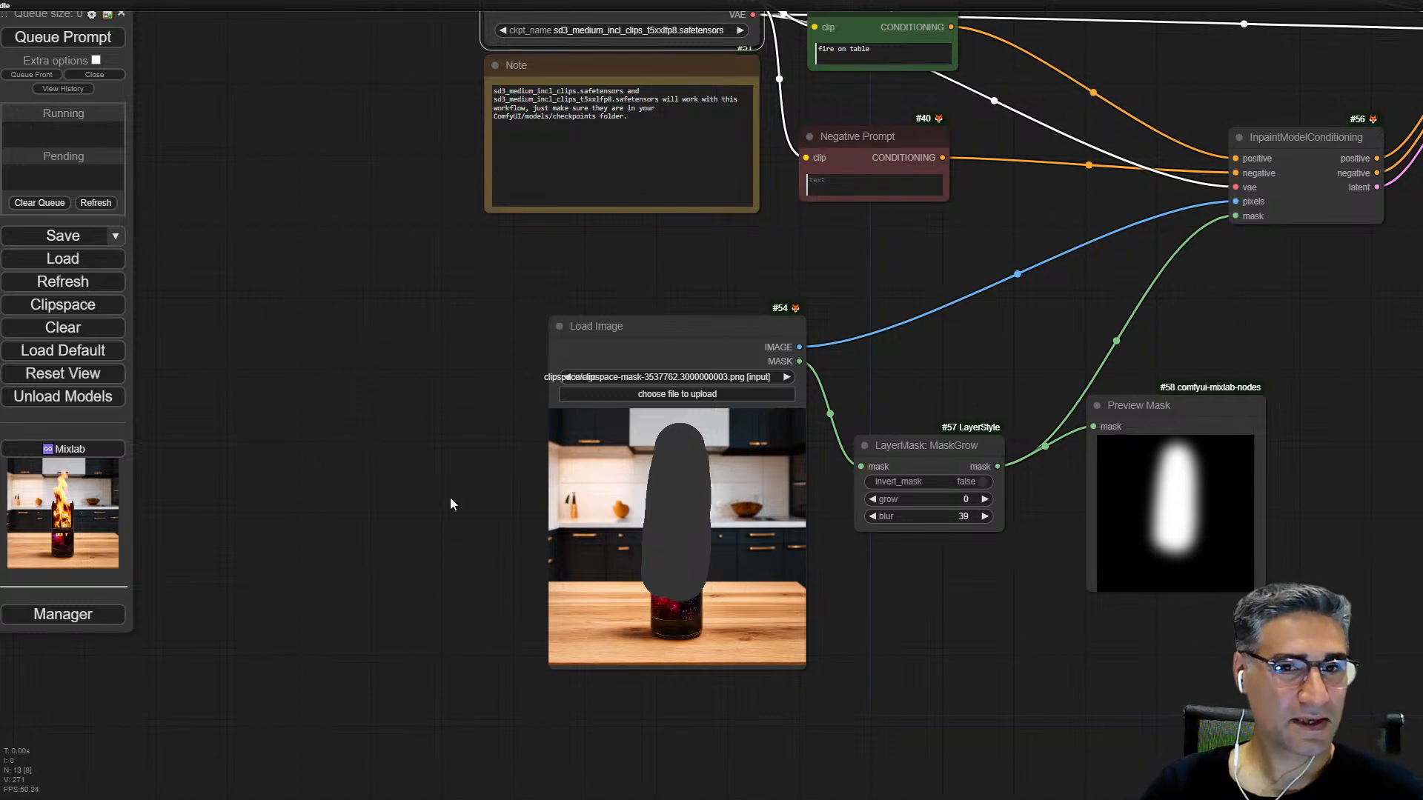
Step: Review the whole basic SD3 inpainting workflow, from the checkpoint loader to the saved image and the spare EmptySD3LatentImage node
{"action": "scroll", "coordinate": [445, 533], "scroll_direction": "down", "scroll_amount": 4}
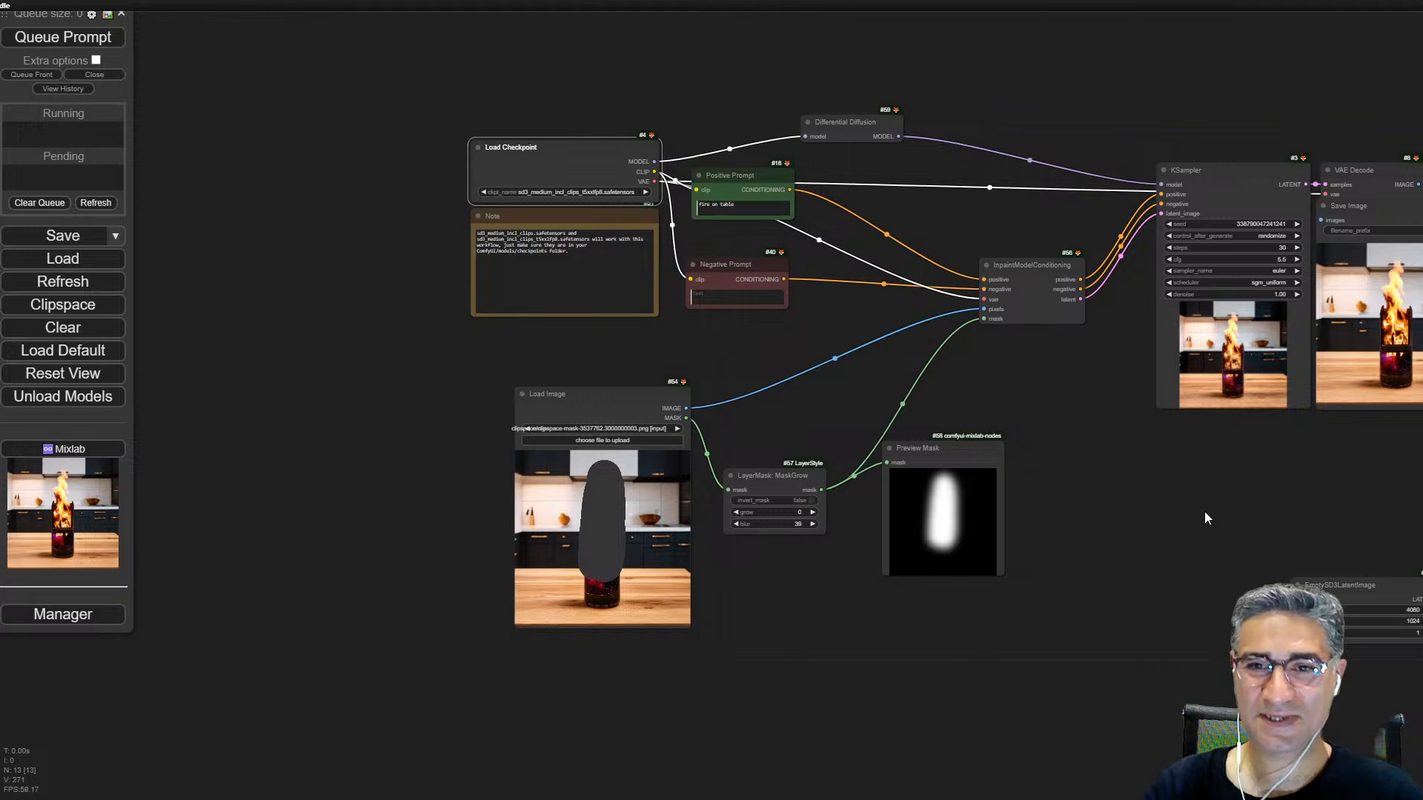
{"action": "left_click_drag", "start_coordinate": [1204, 517], "coordinate": [829, 523]}
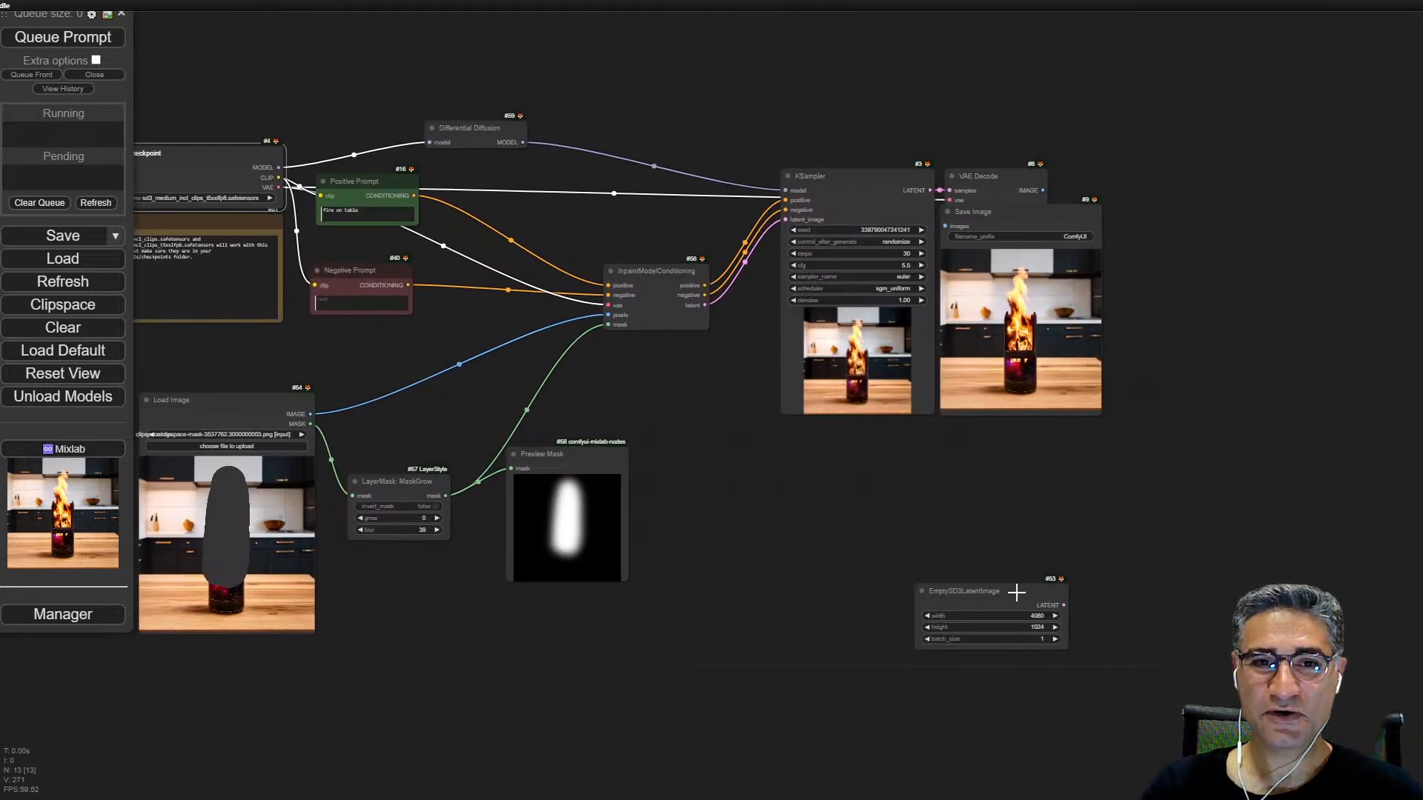